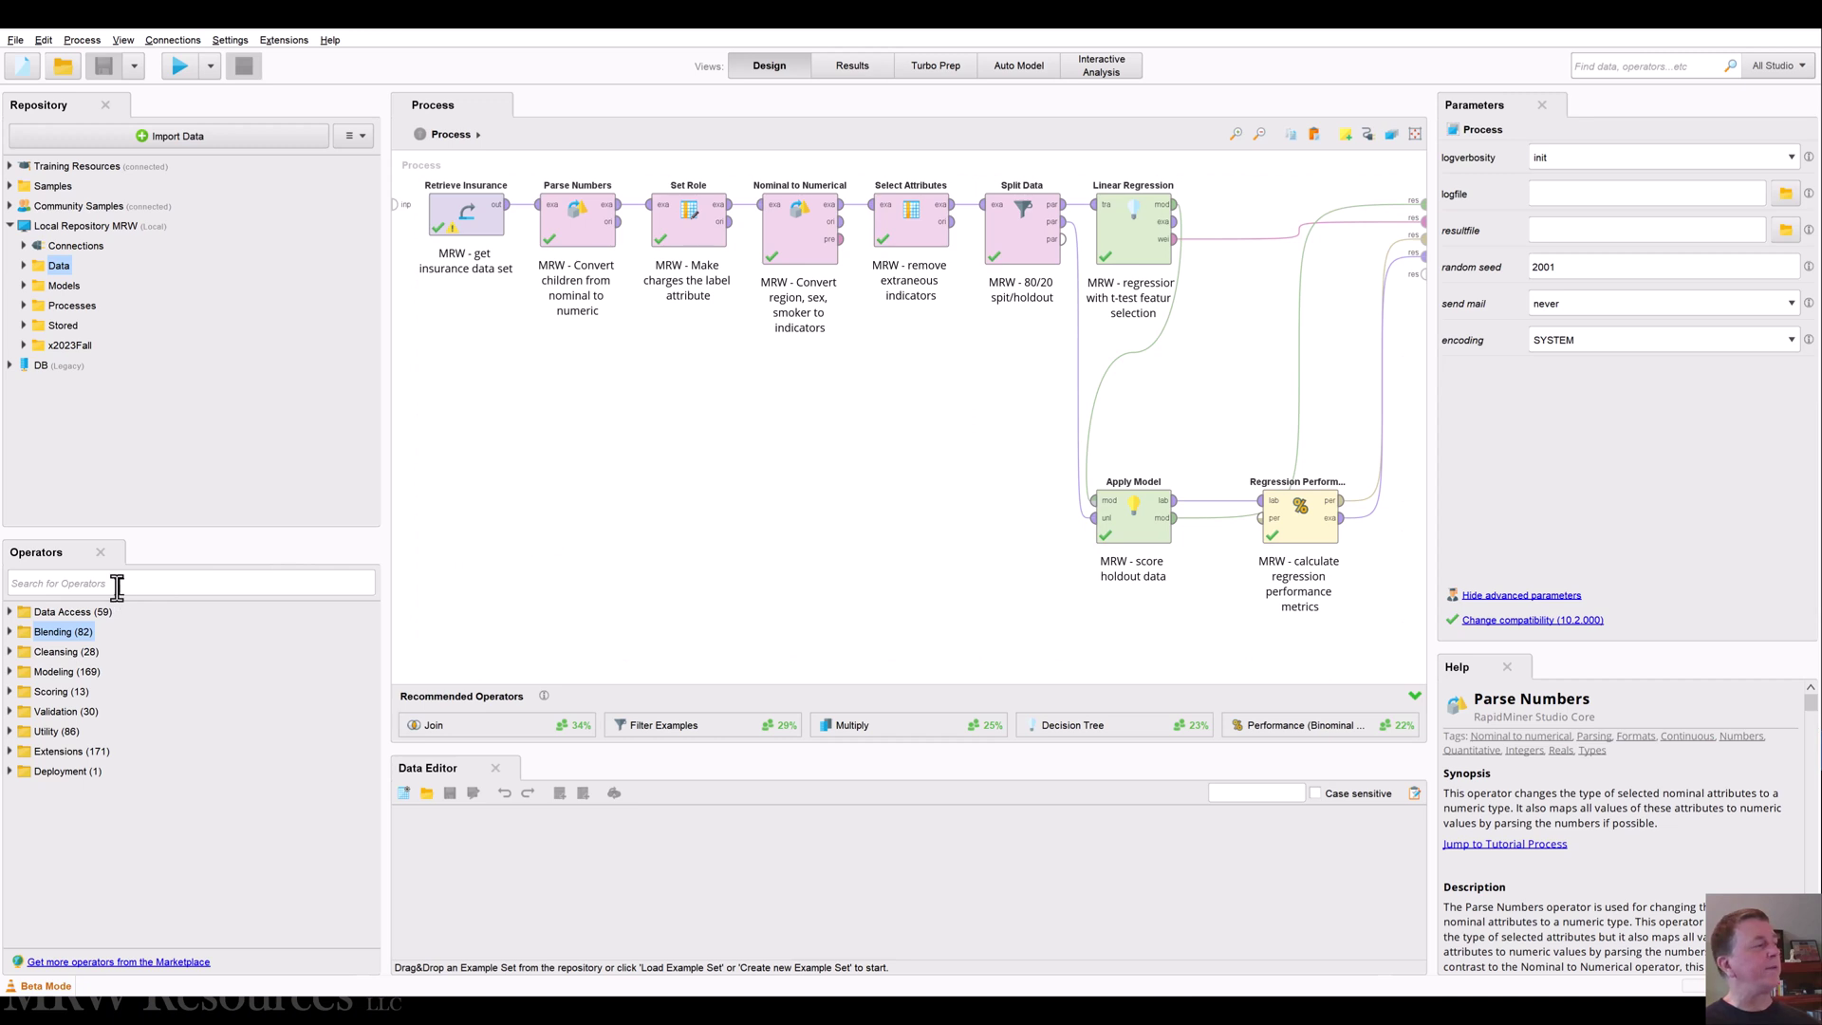
Find the Subprocess operator and add it to the empty canvas area below Parse Numbers
click(118, 587)
text(subproces)
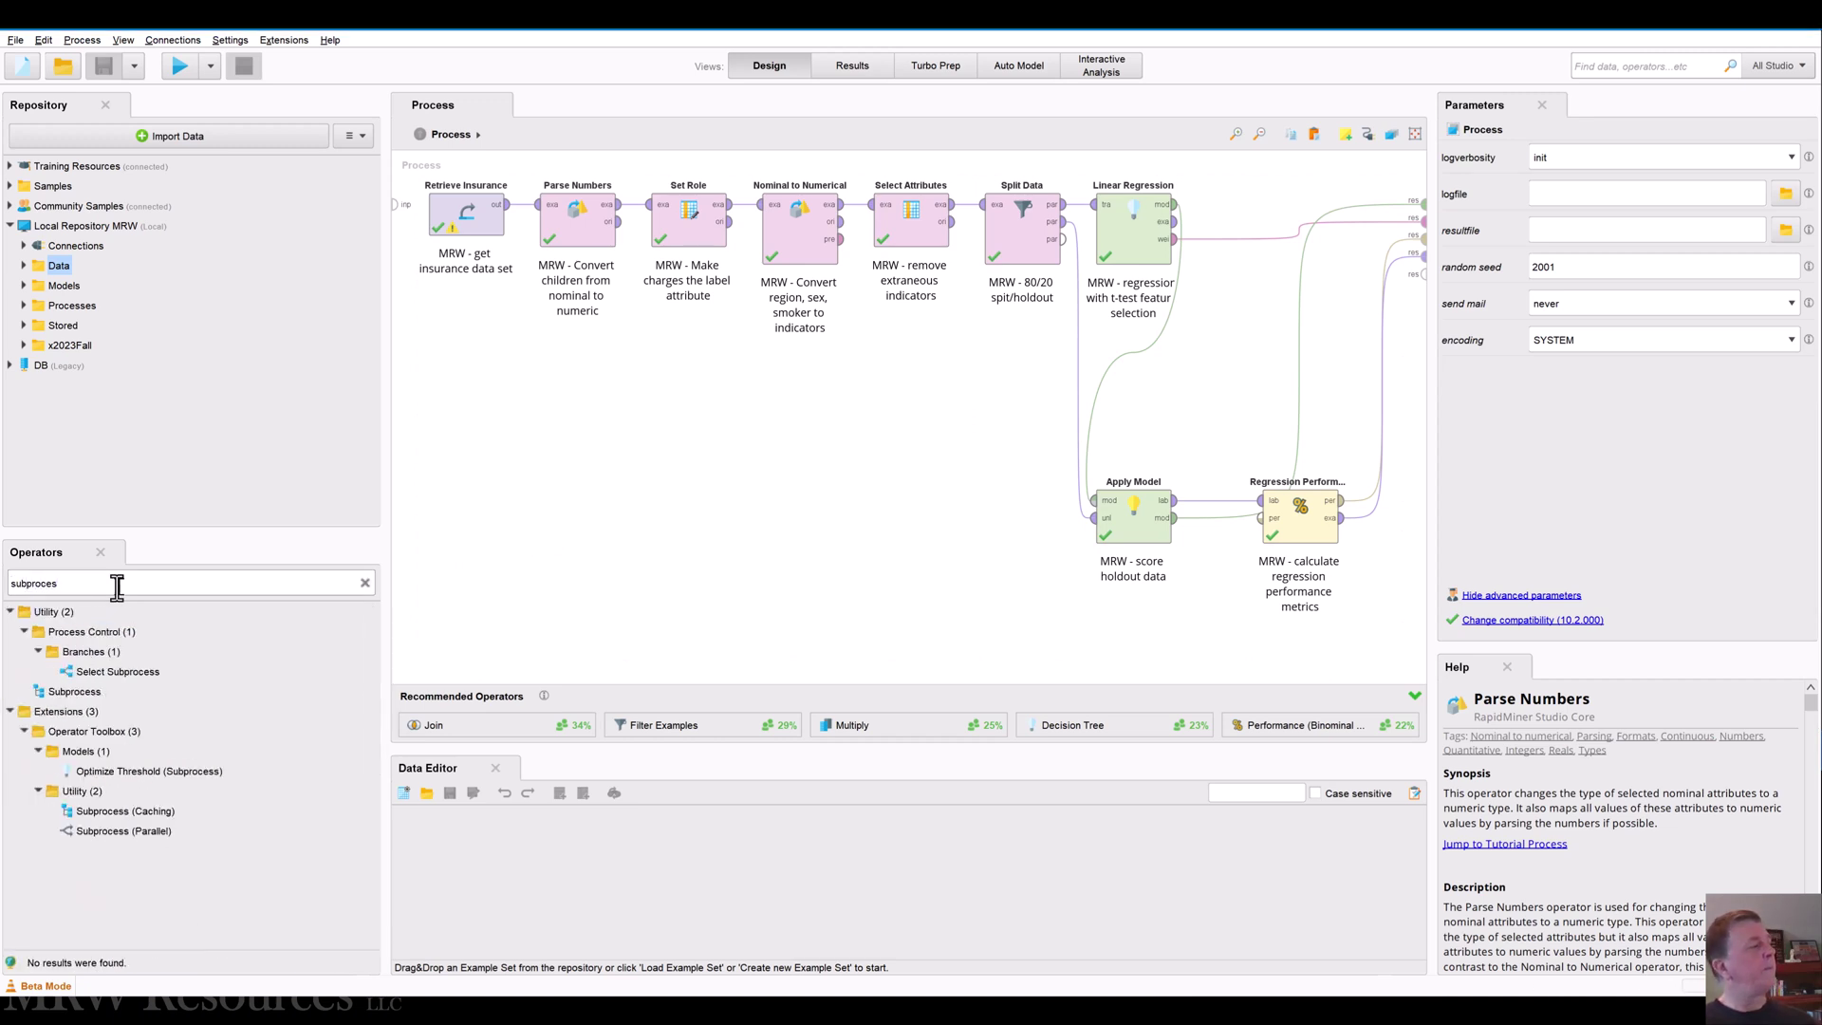
click(57, 690)
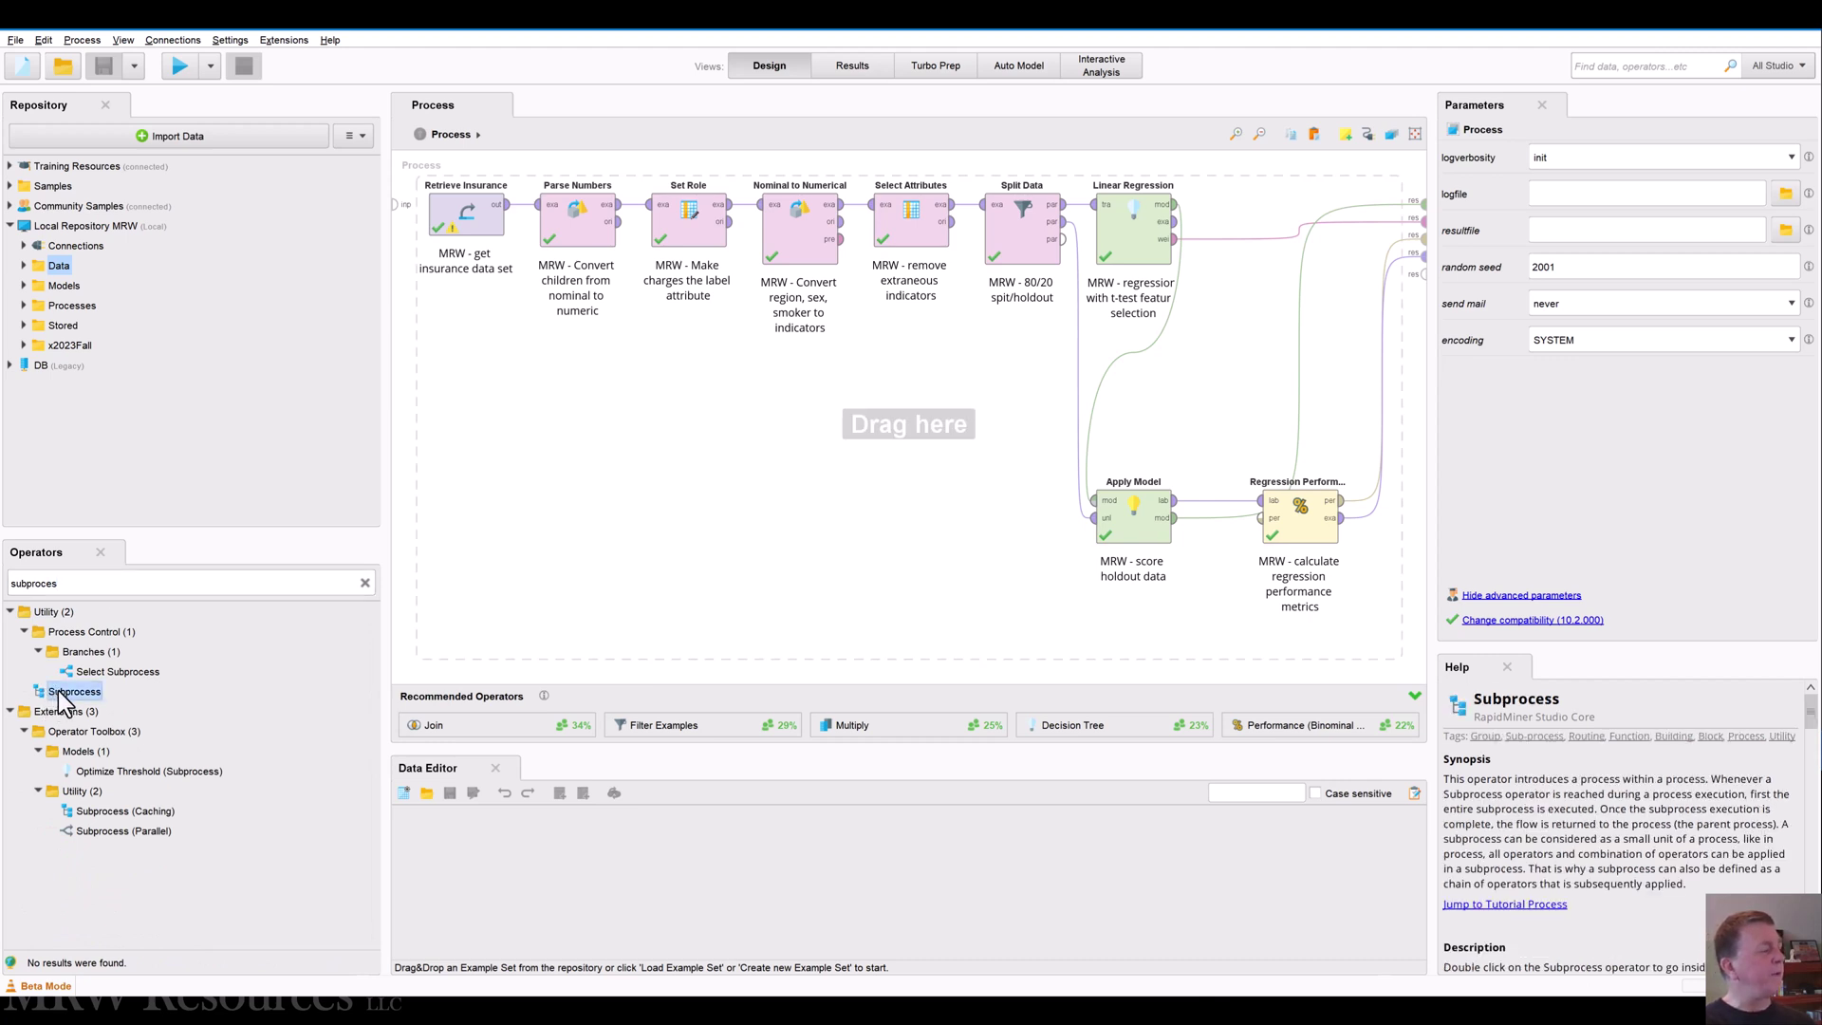
drag(59, 691, 607, 429)
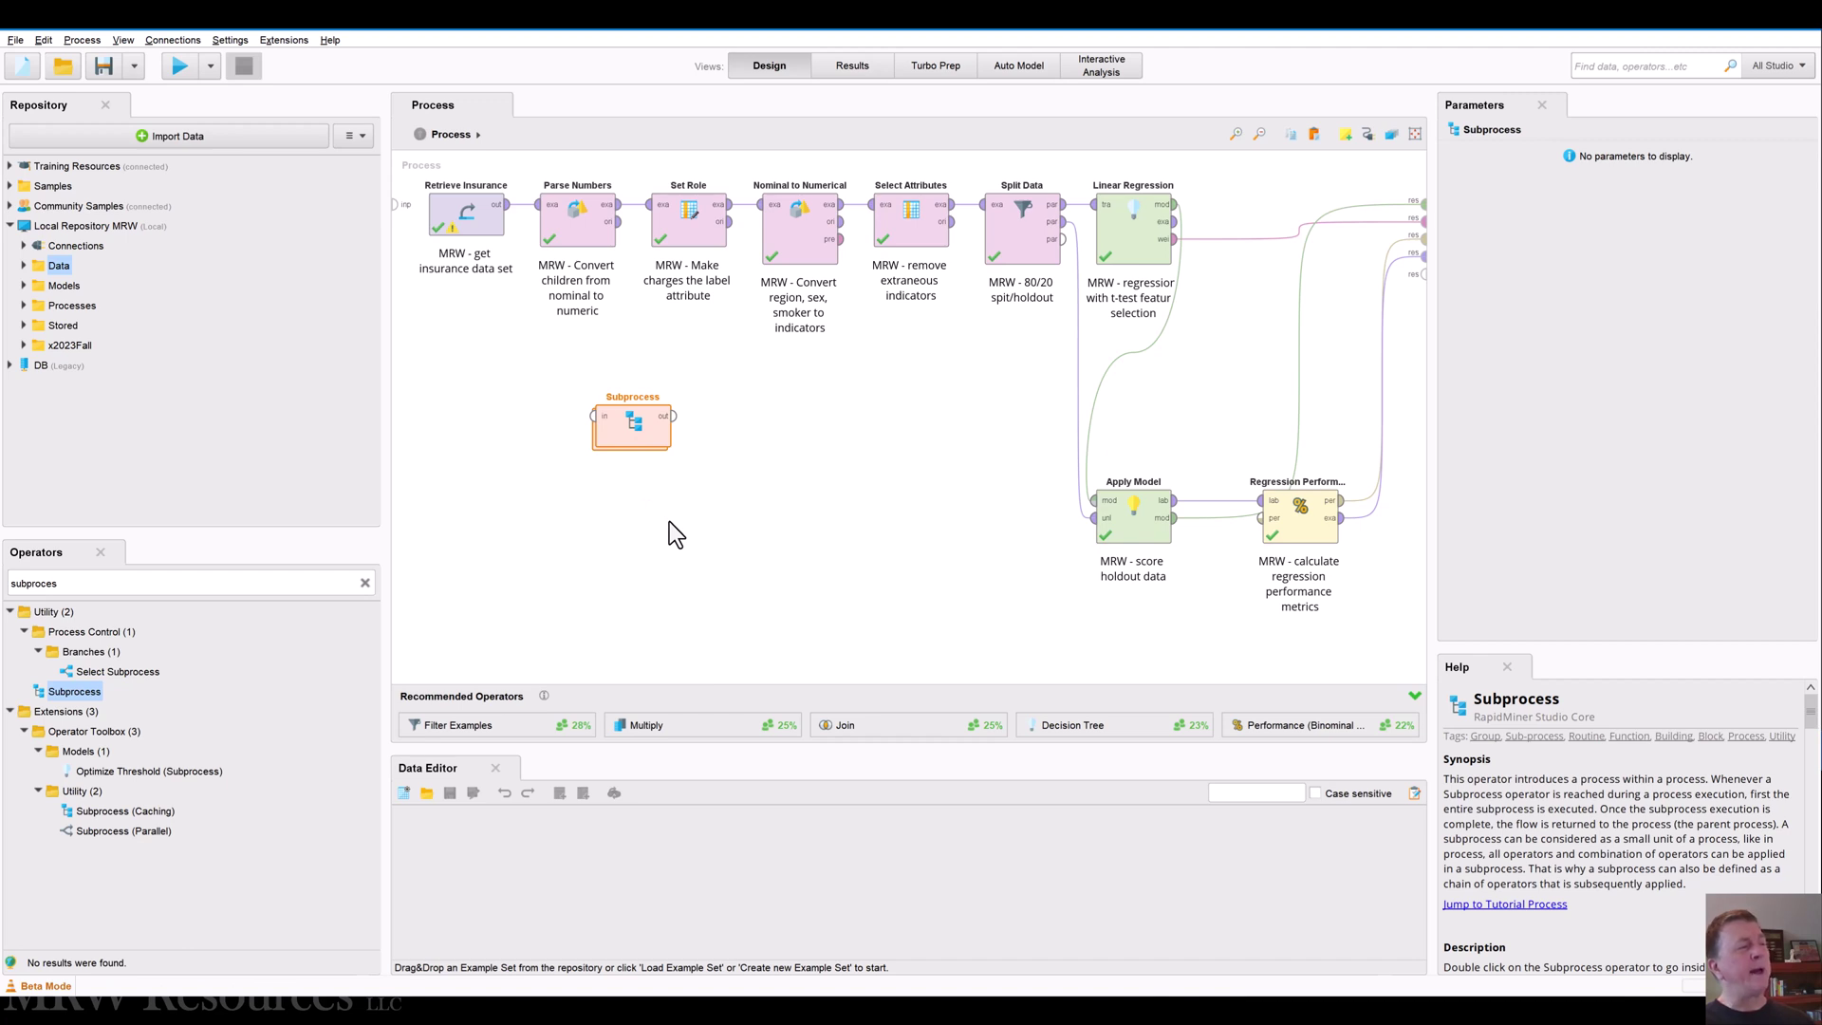
Look inside the empty Subprocess operator and return to the parent process, going in and out twice
double_click(622, 438)
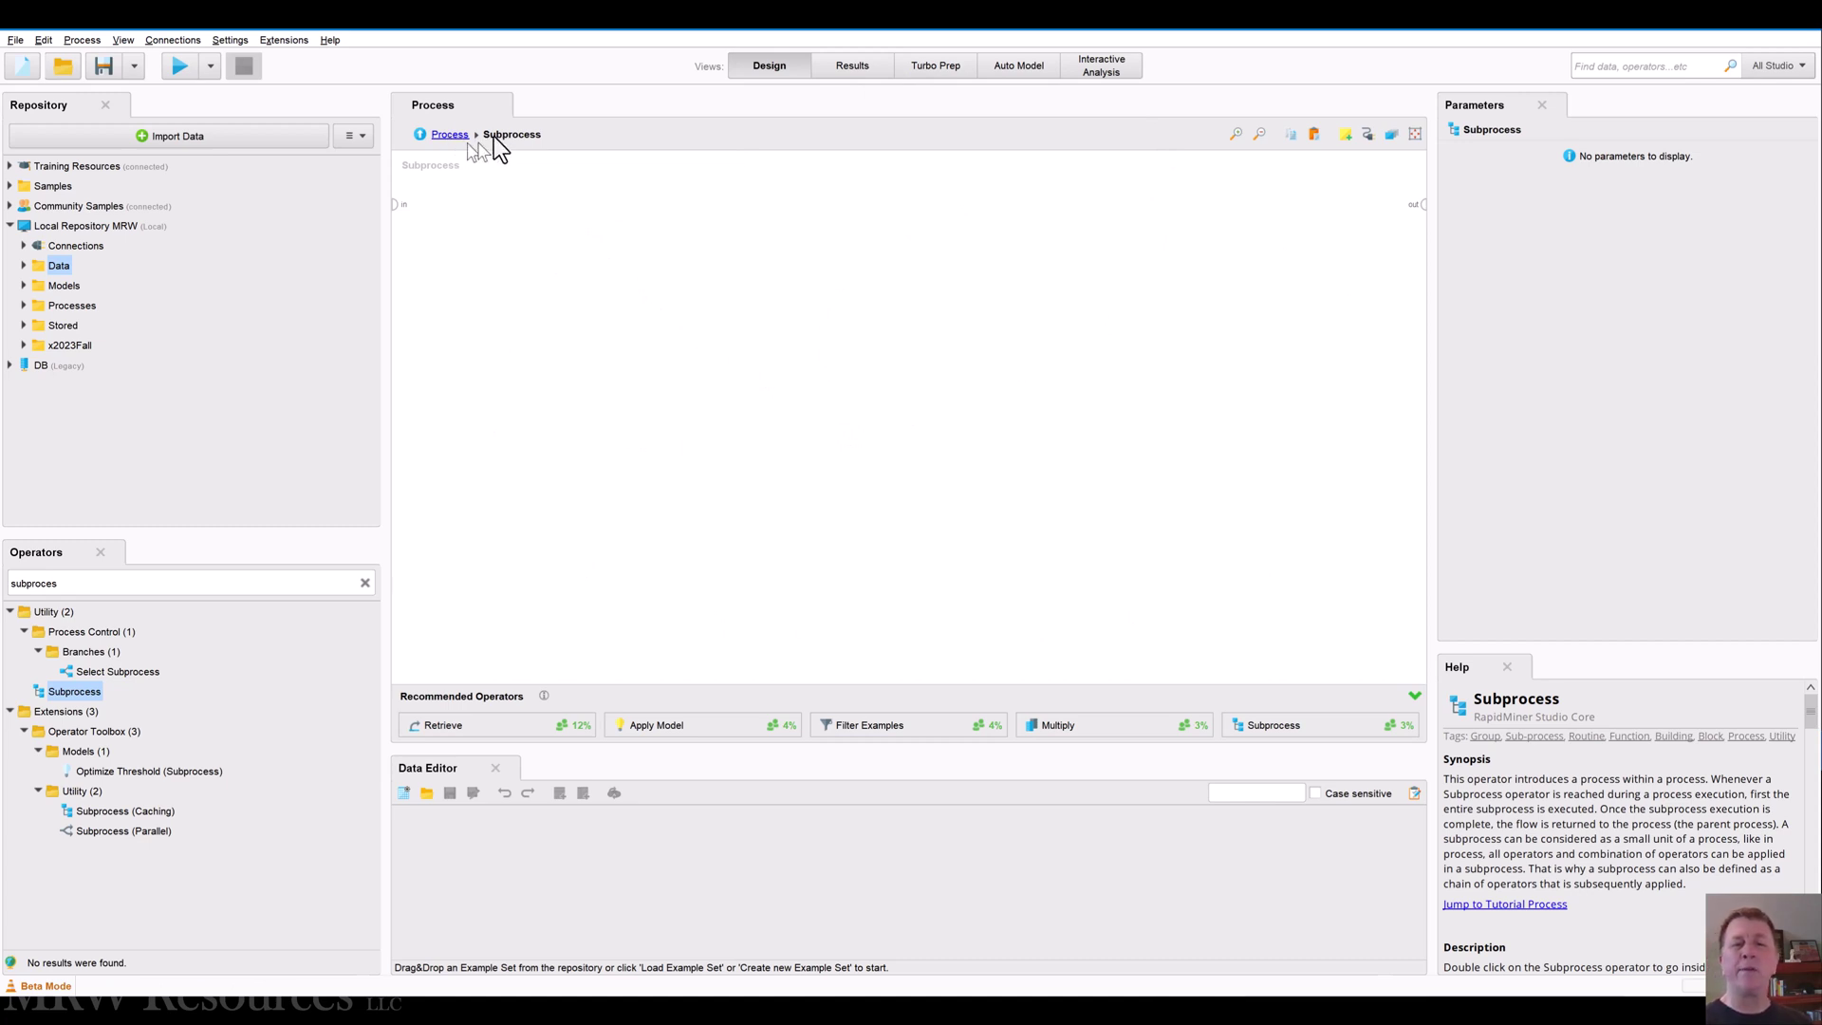
click(419, 135)
click(624, 432)
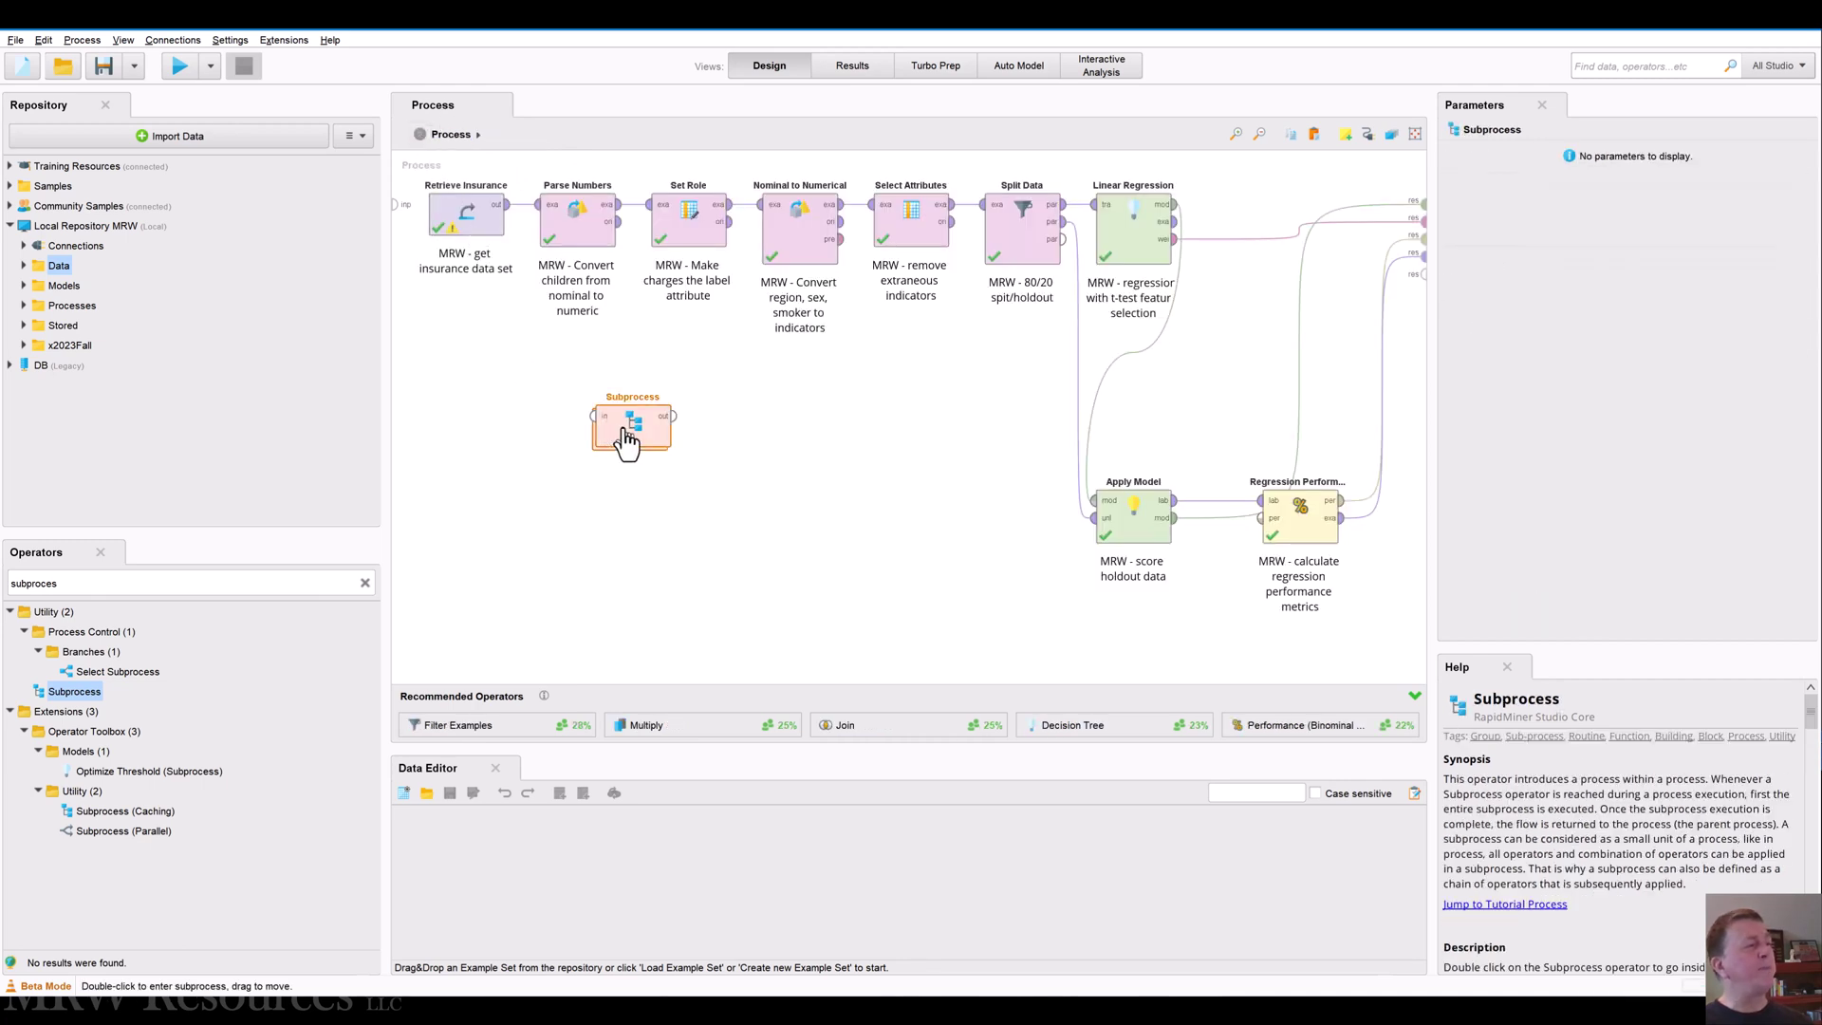
double_click(624, 434)
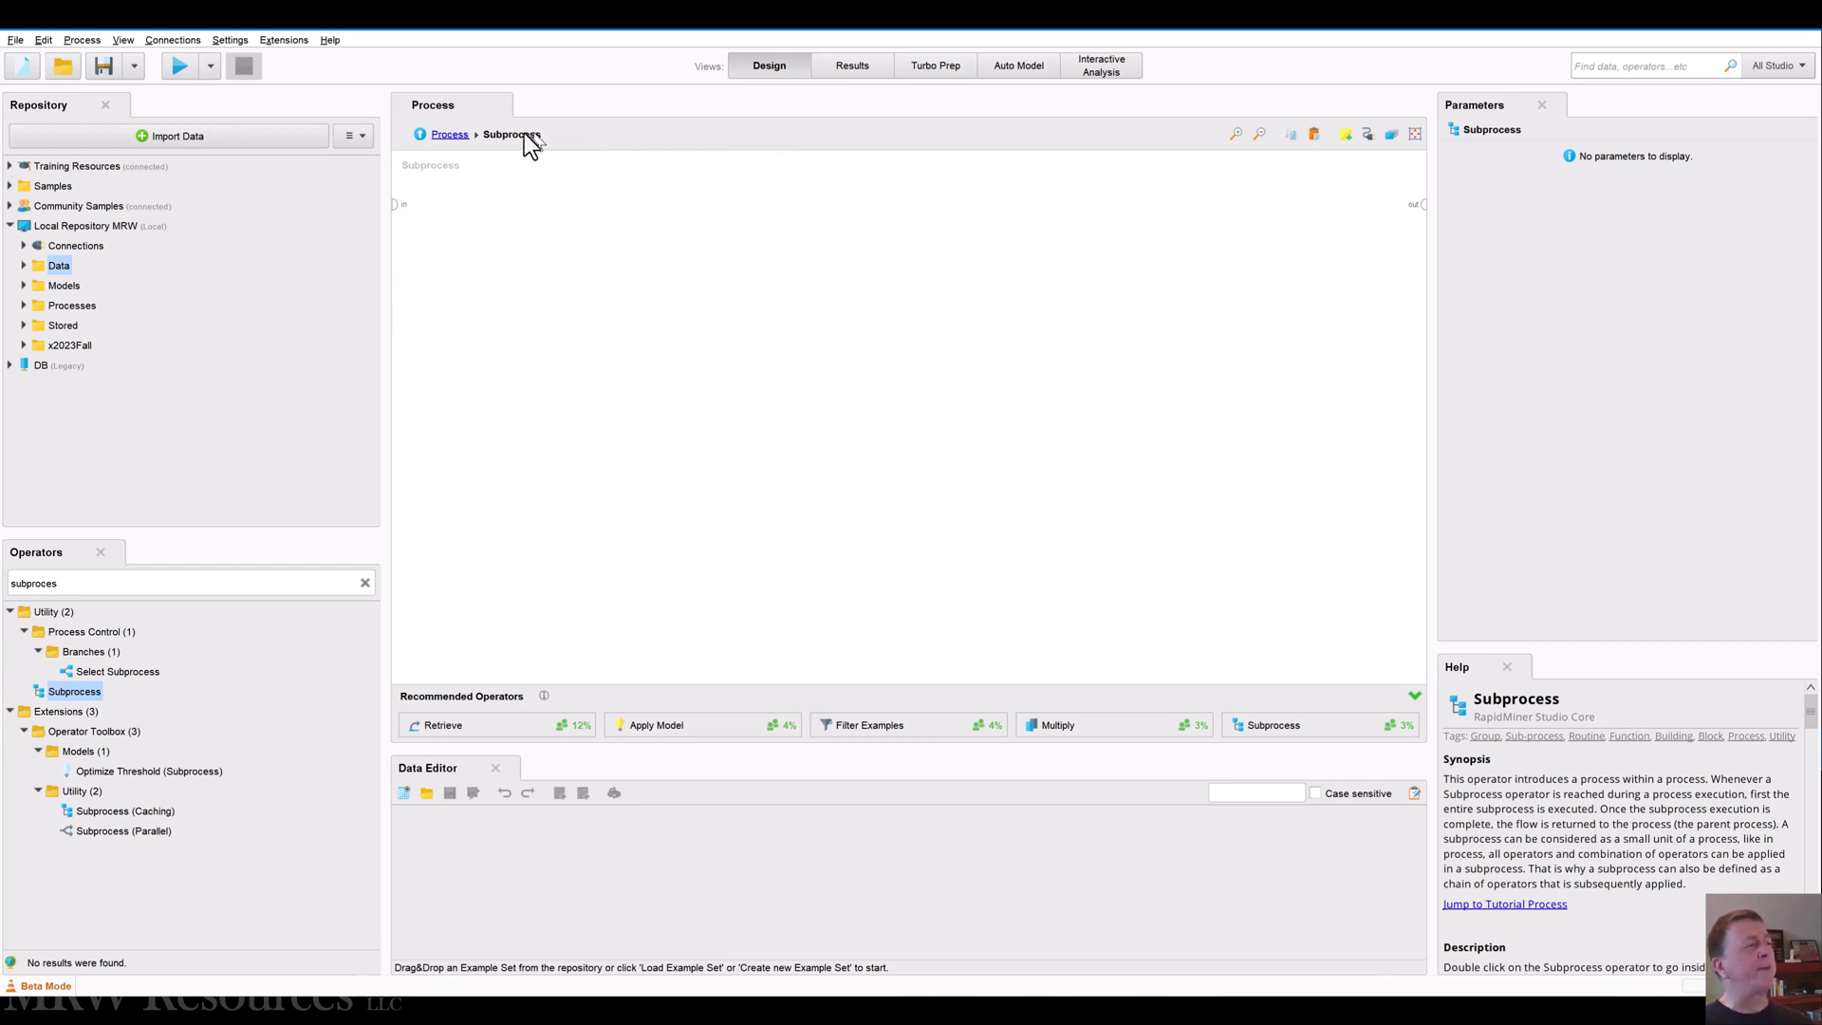
click(448, 135)
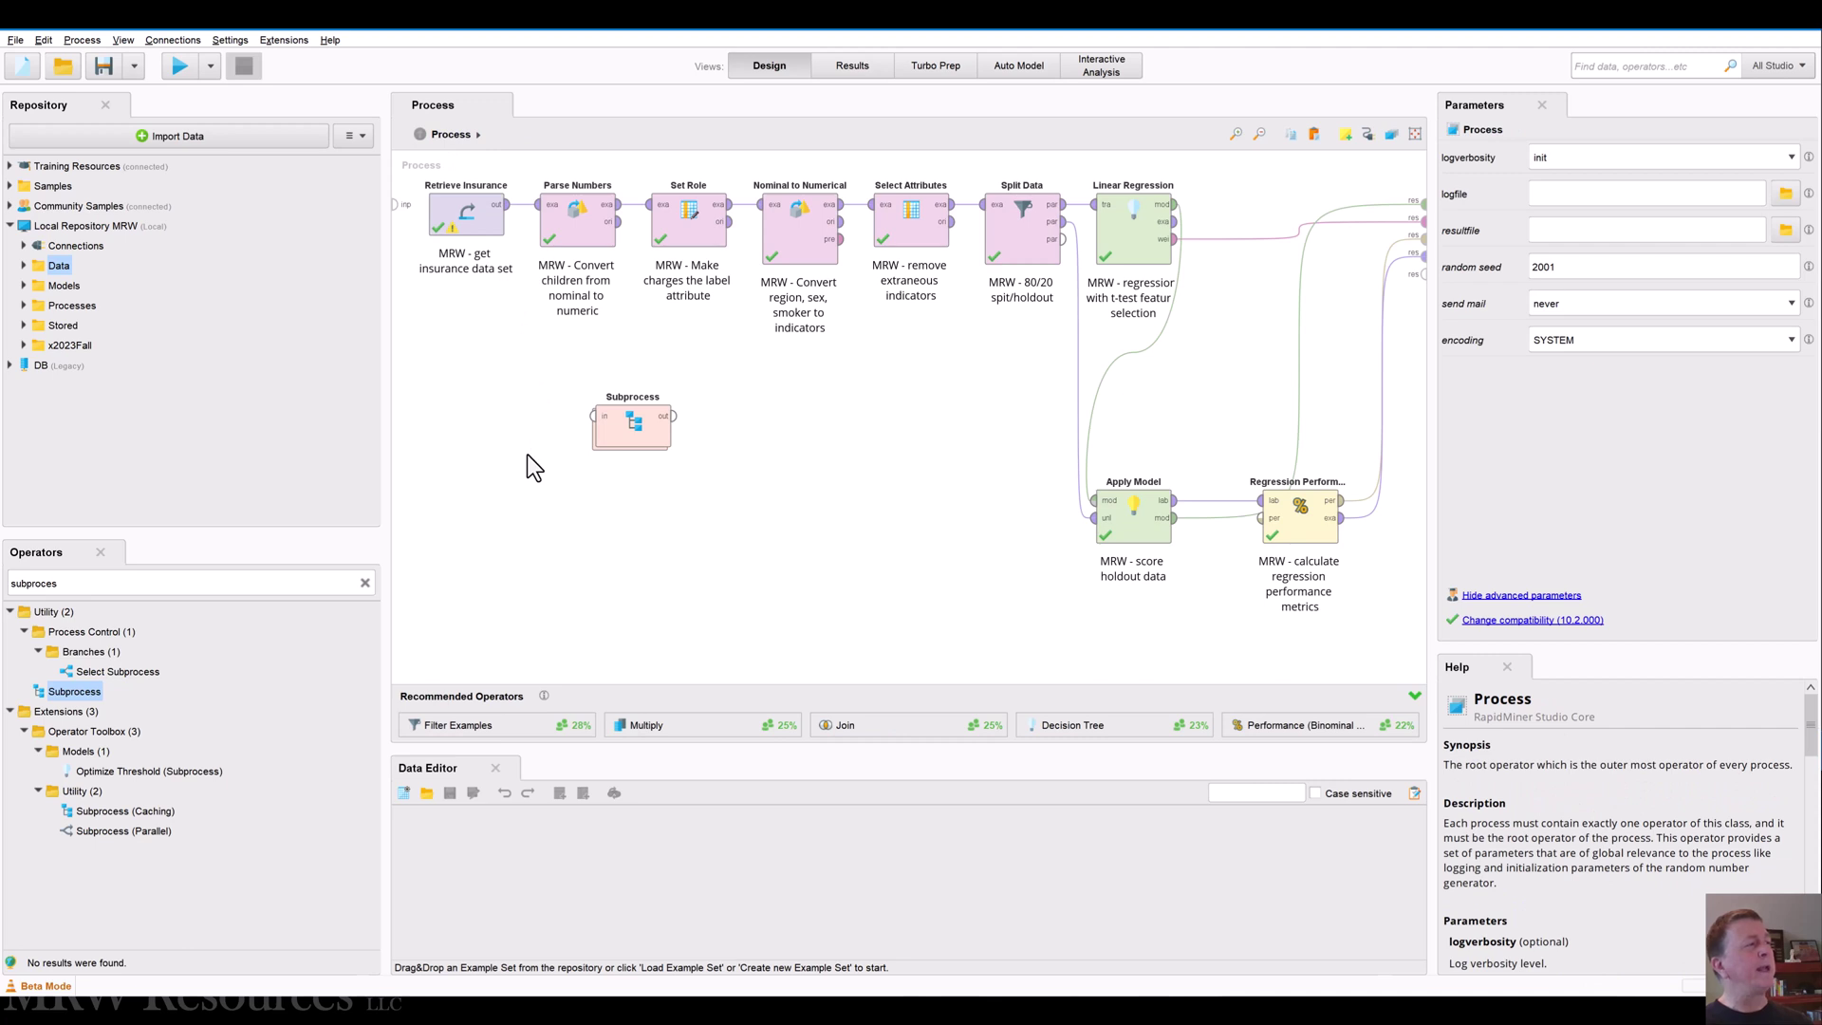
Rename the Subprocess operator as "Data Retrieval & Initial Prep"
click(626, 435)
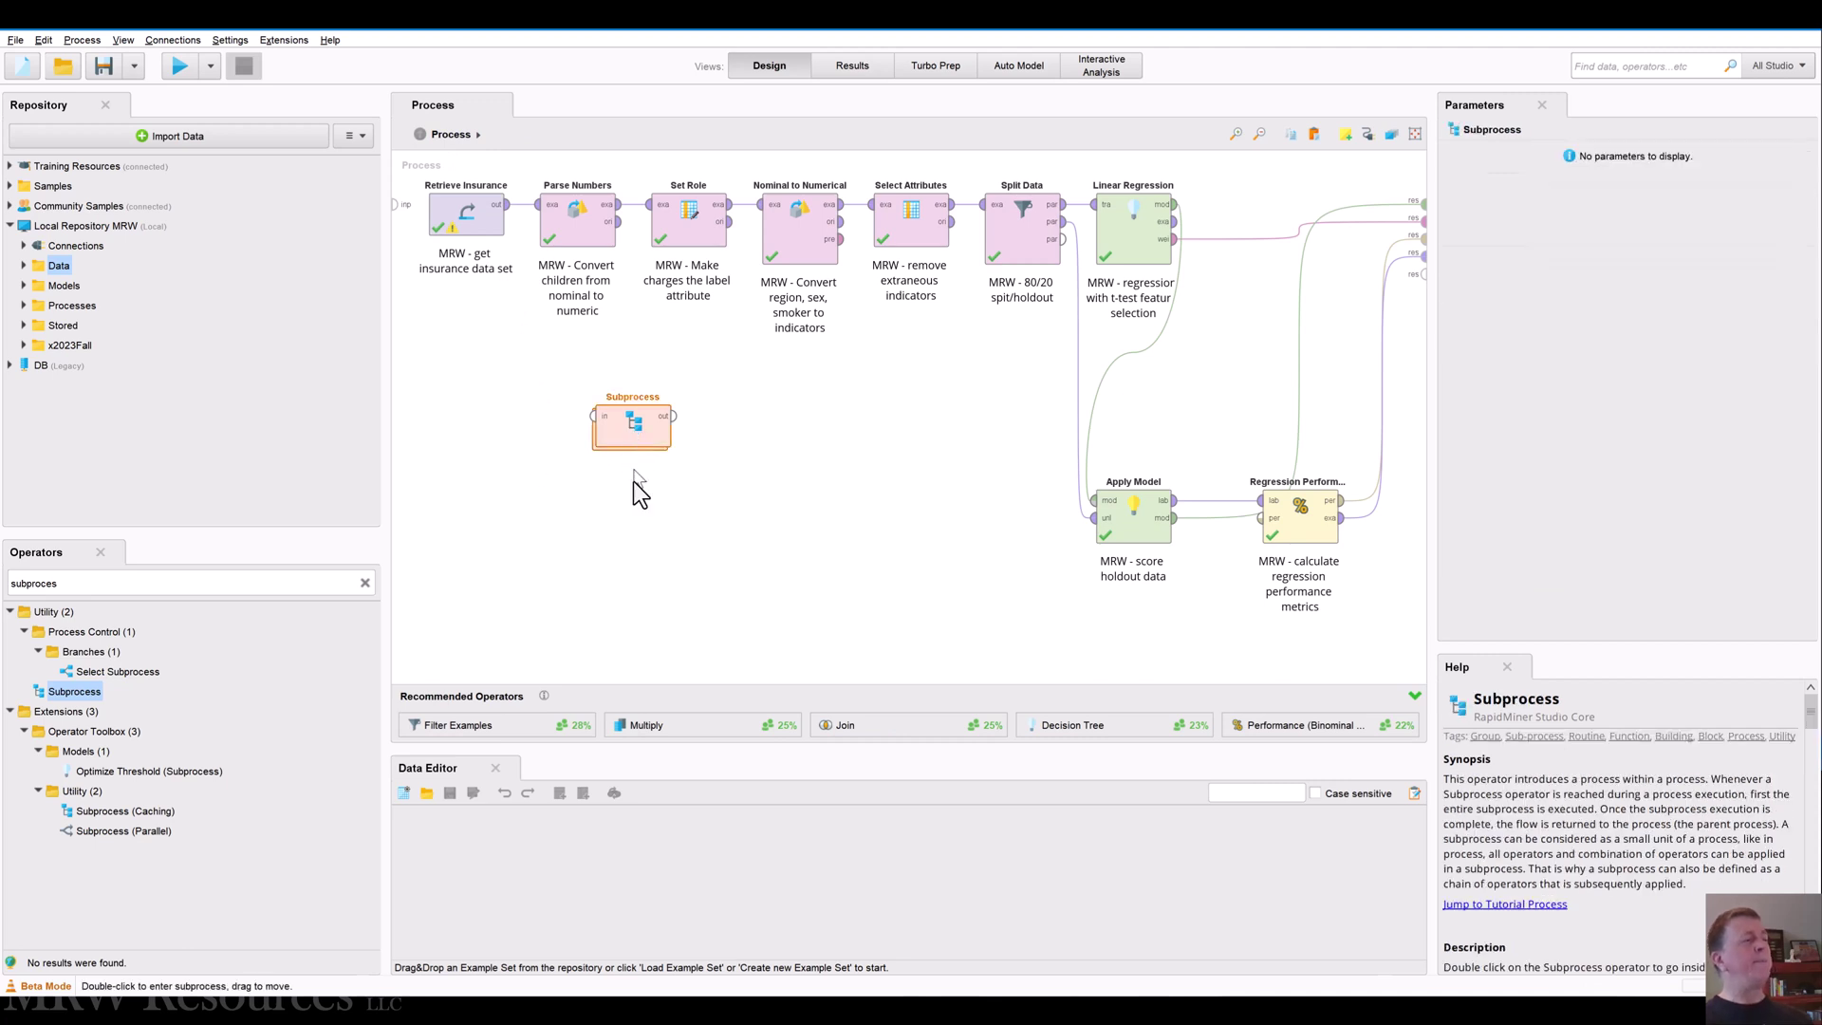
double_click(626, 396)
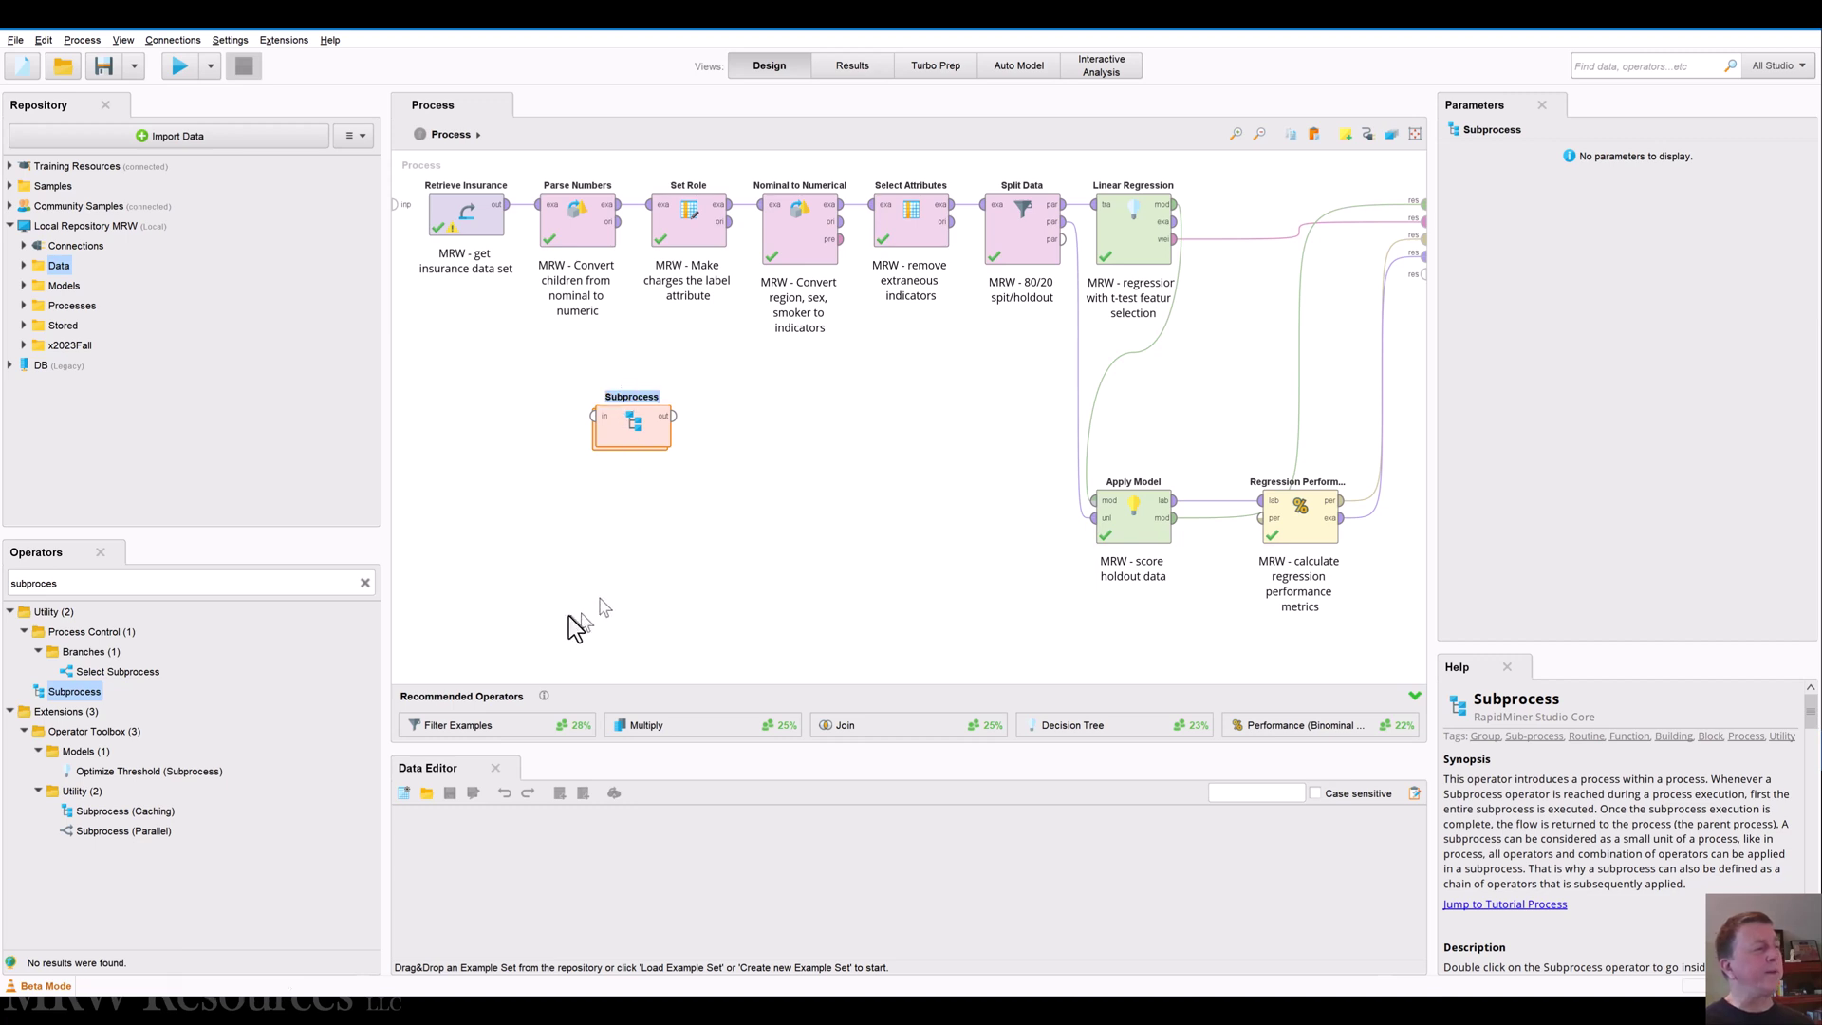
text(Data)
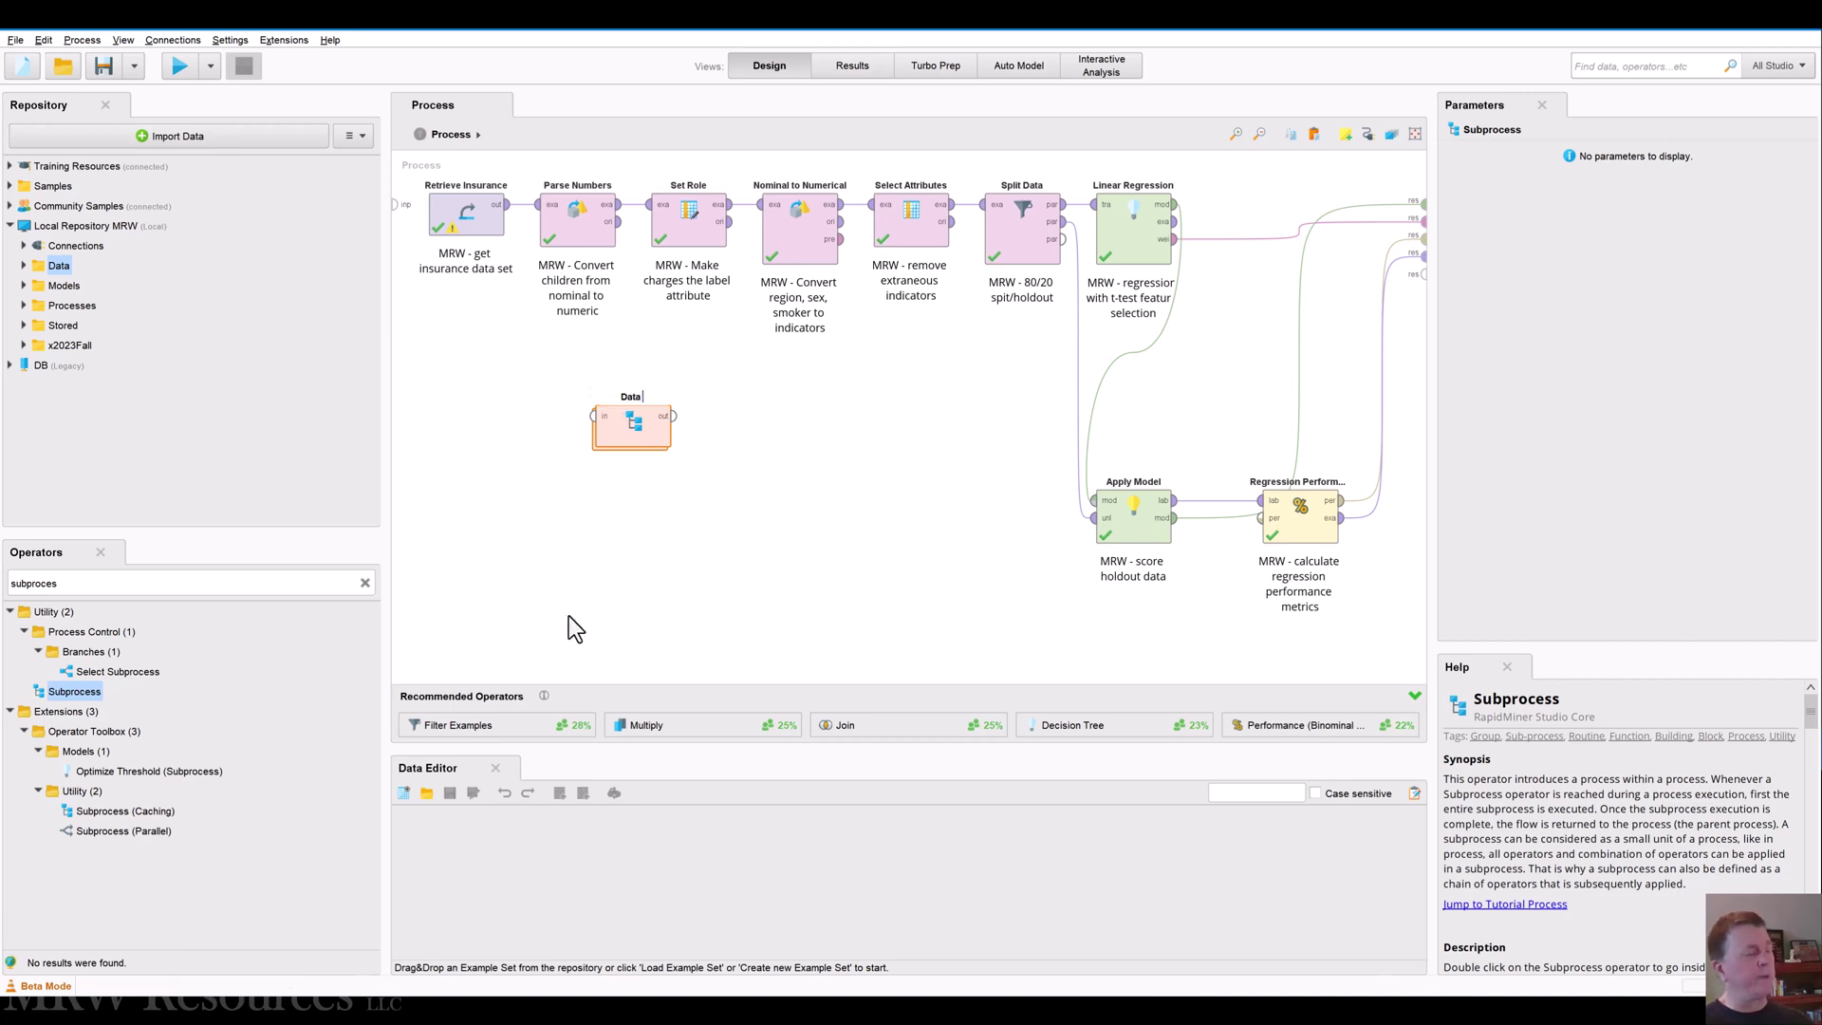
text( Retrie)
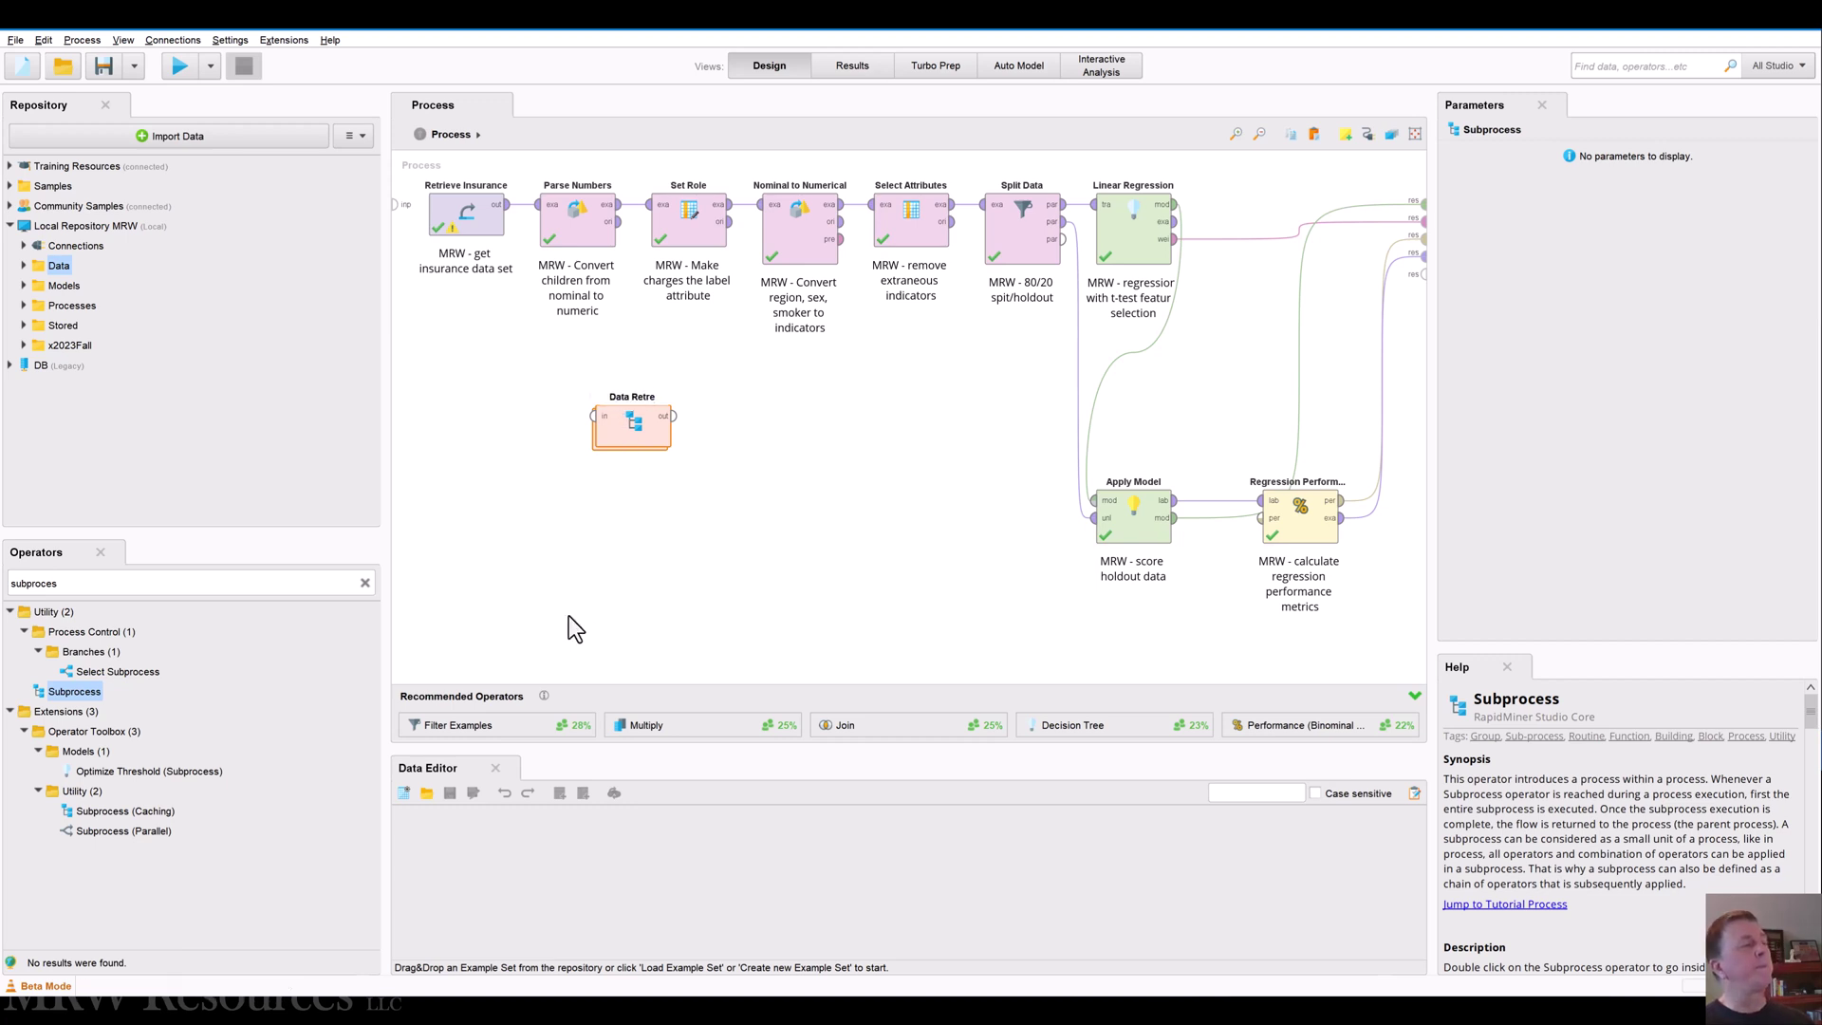
text(val (')
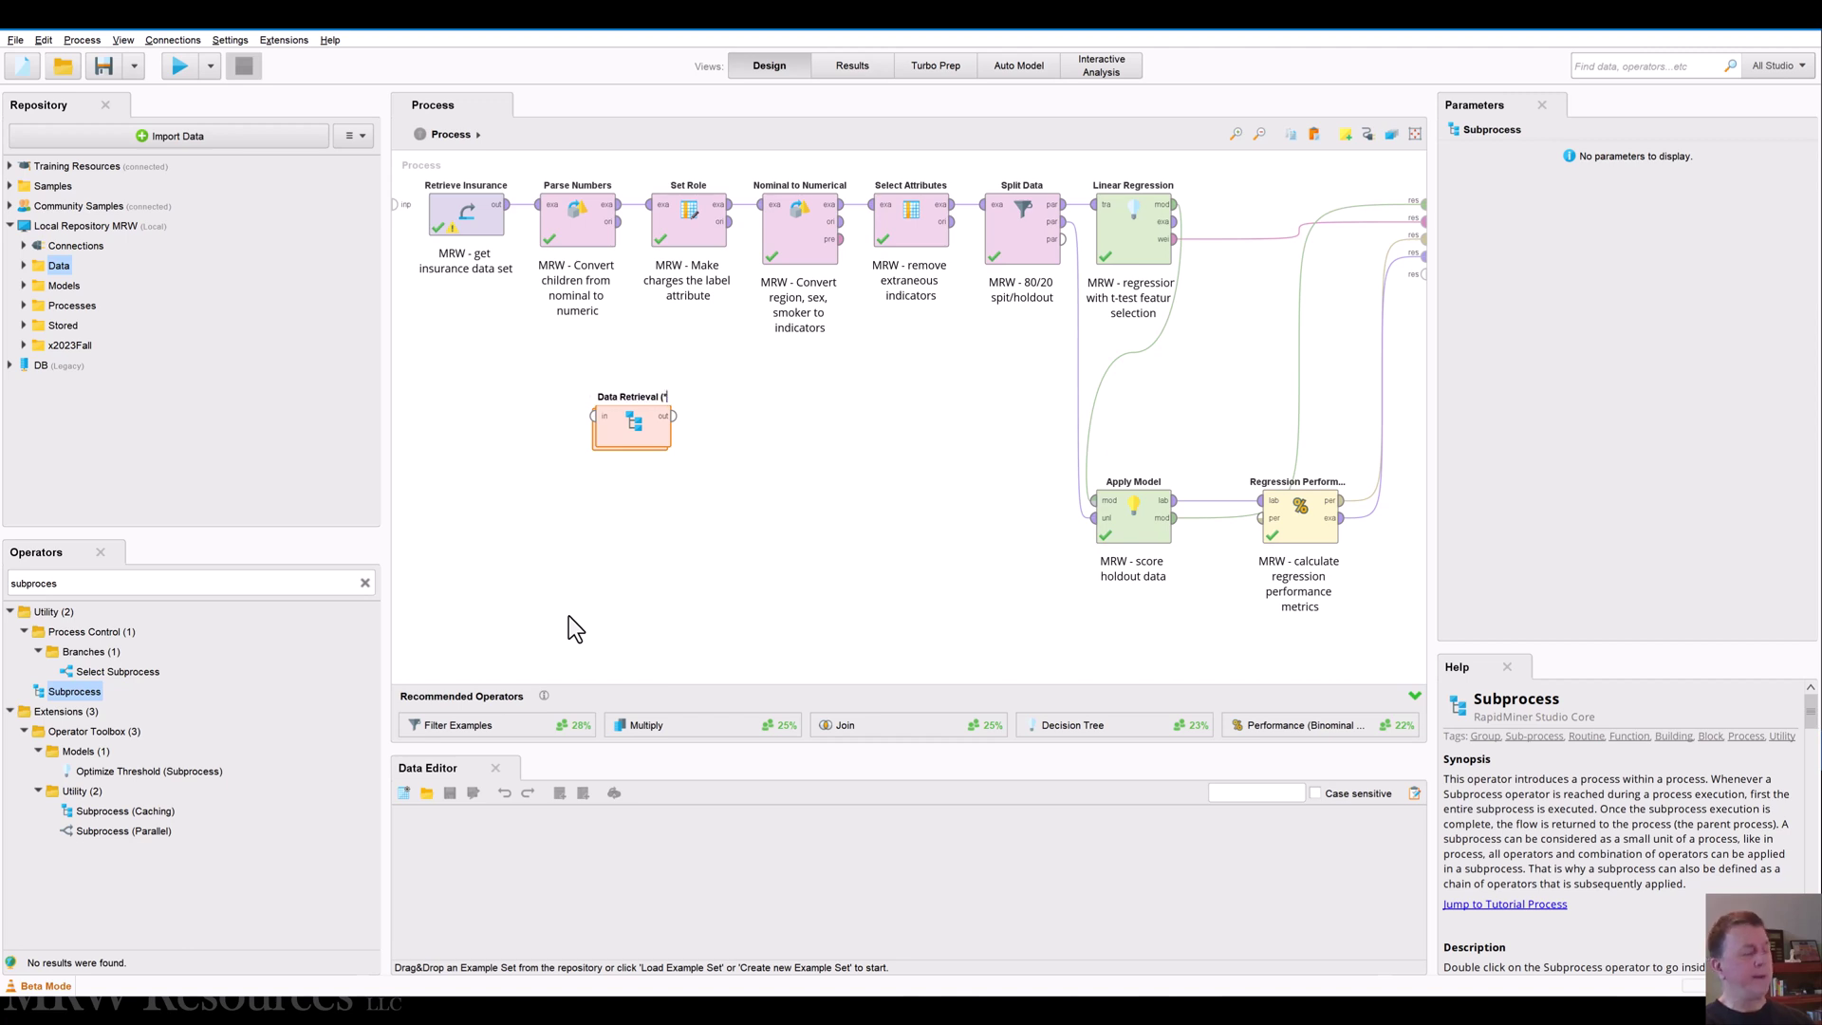
key(BackSpace)
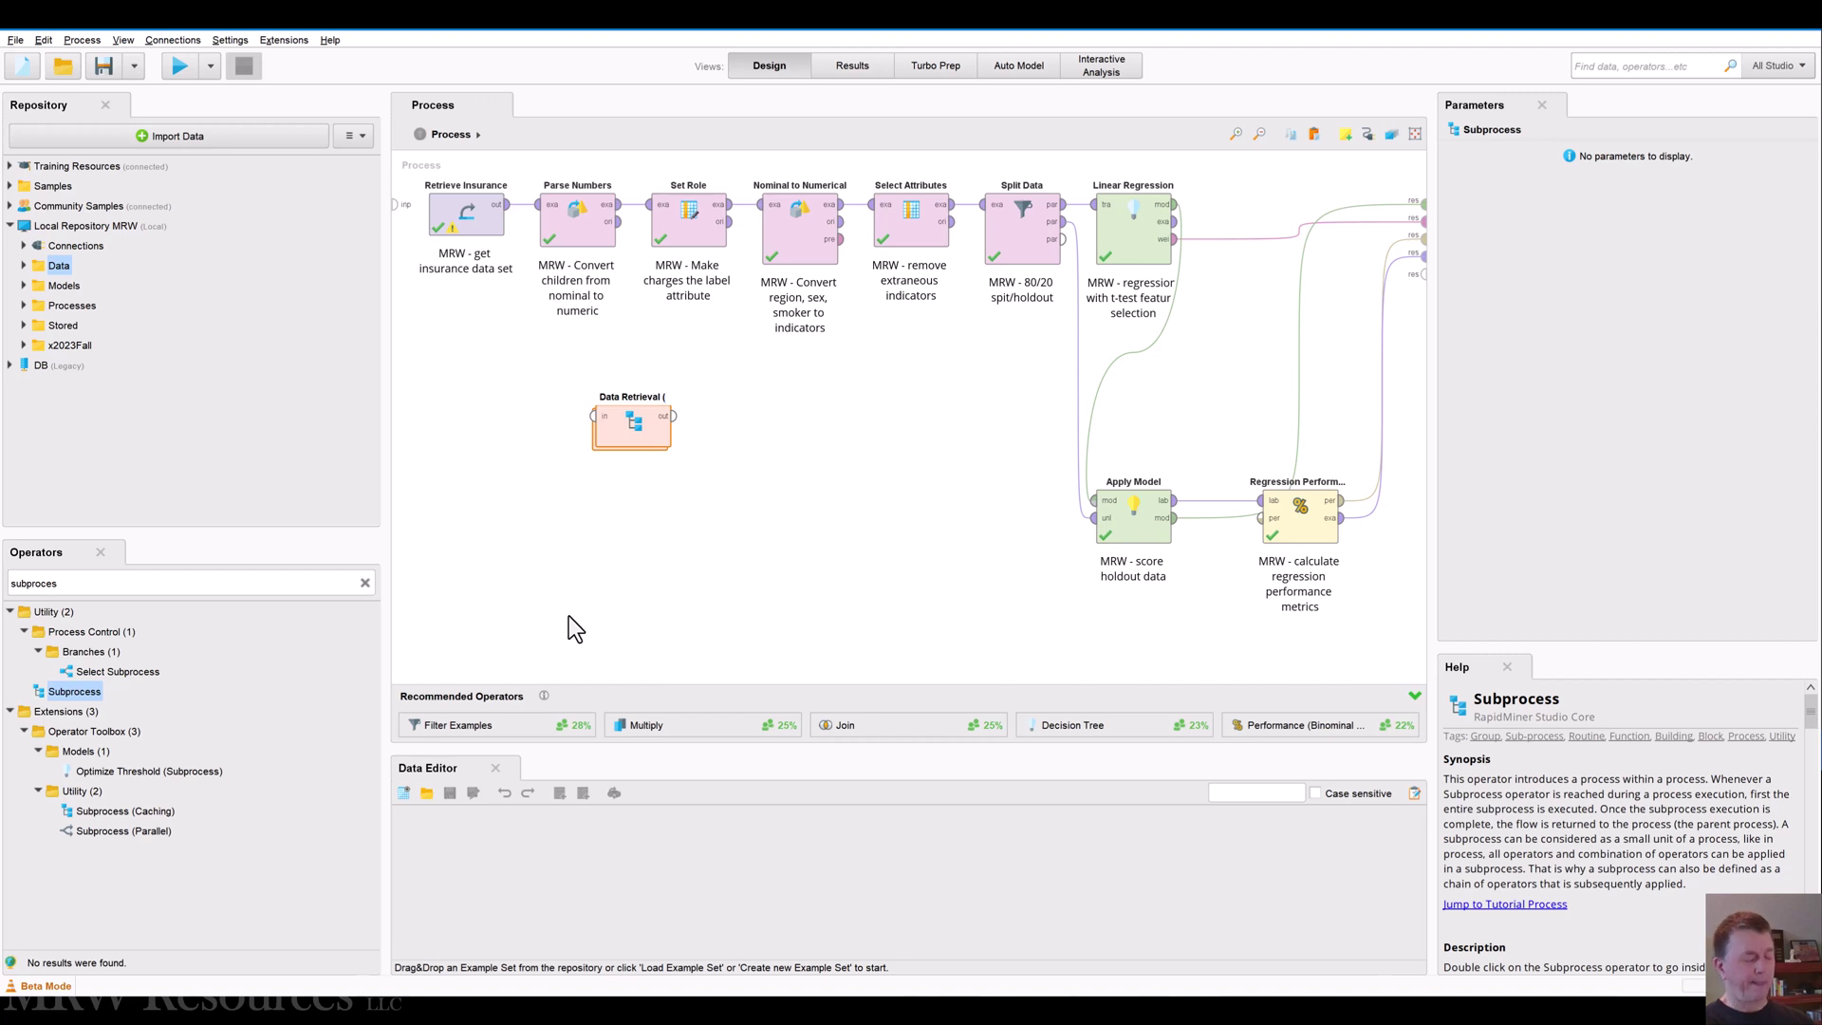
key(BackSpace)
text(& Initial)
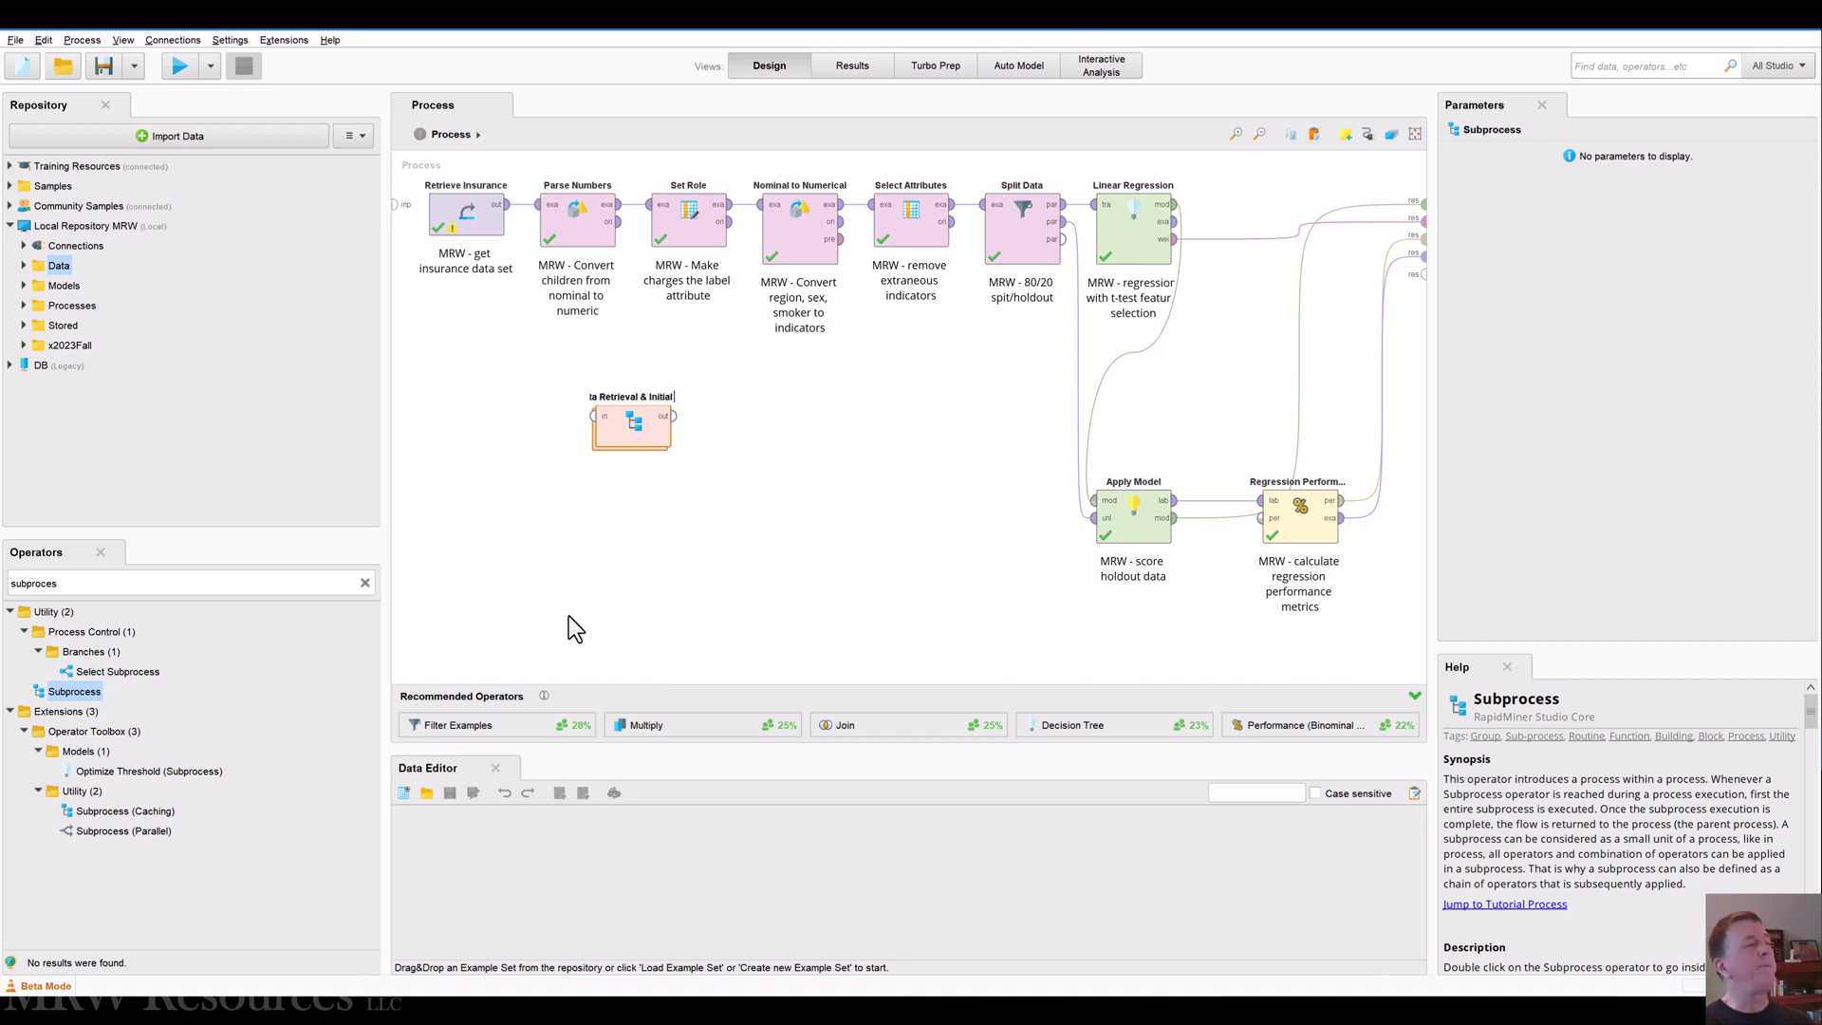
text( Prep)
click(620, 444)
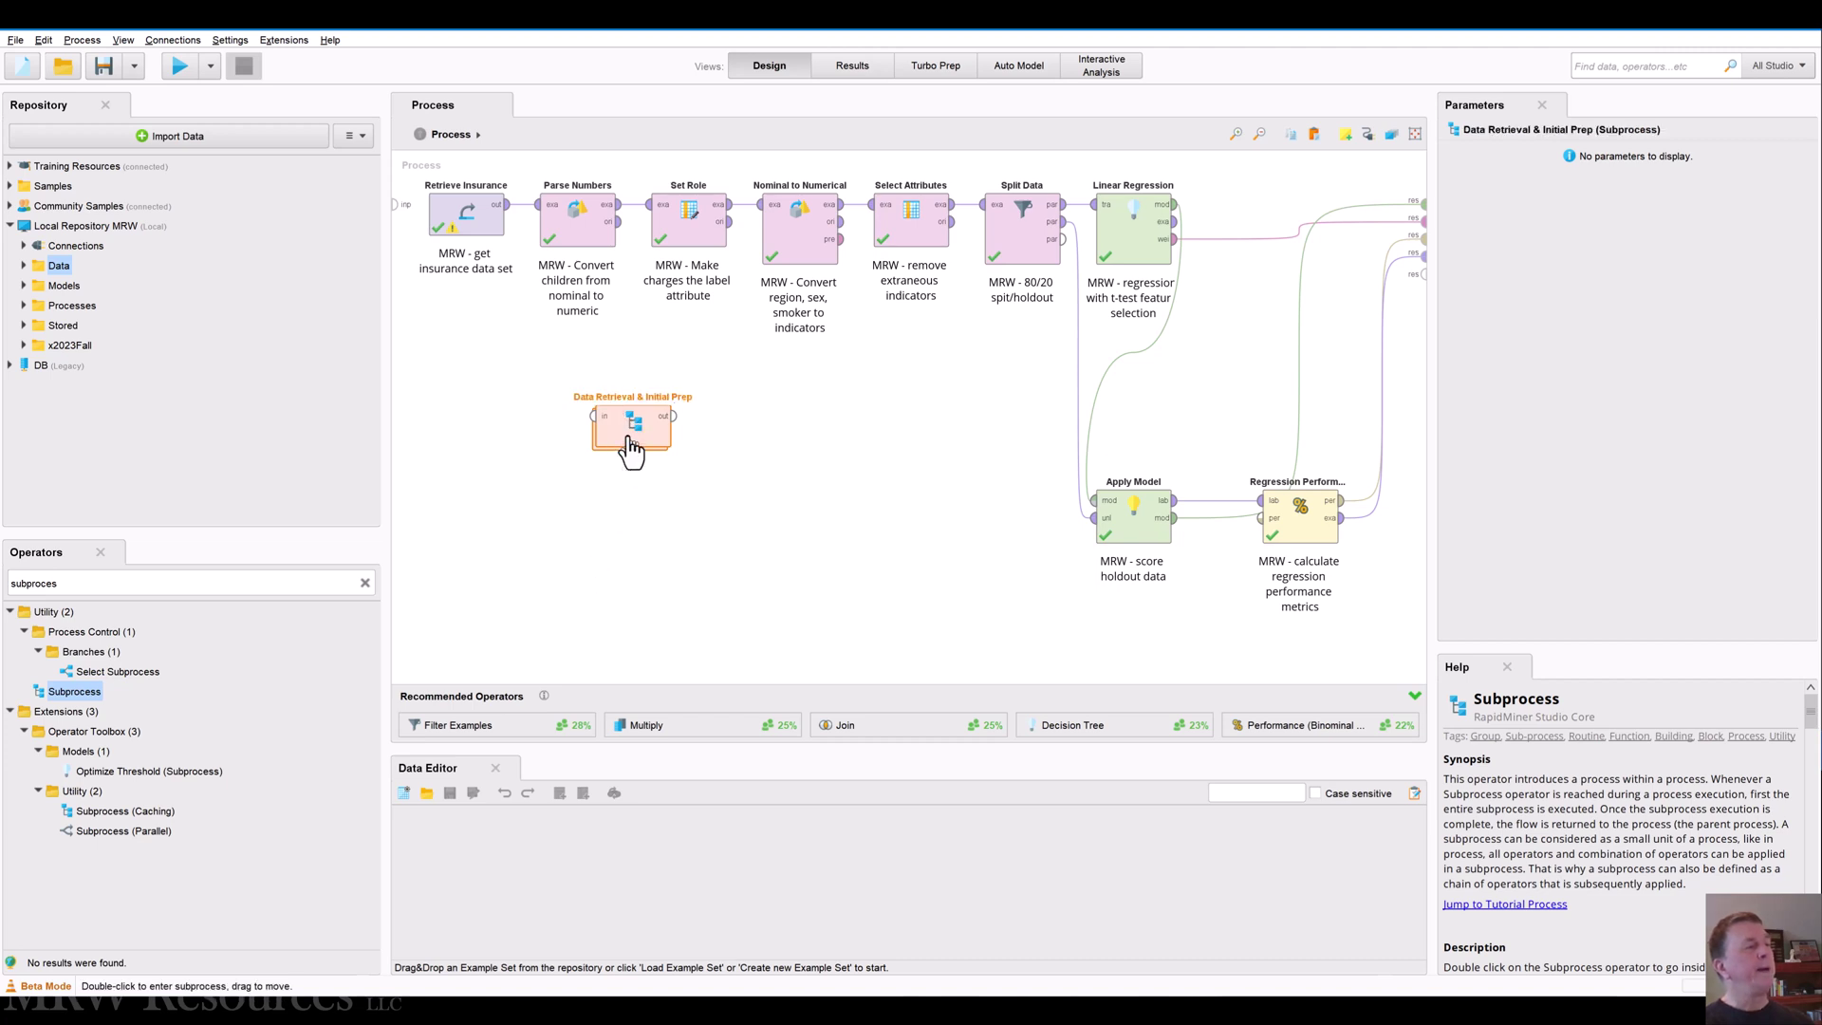
Add the note "MRW - Retrieve data set and basic prep" to the Data Retrieval & Initial Prep operator
right_click(630, 439)
click(686, 657)
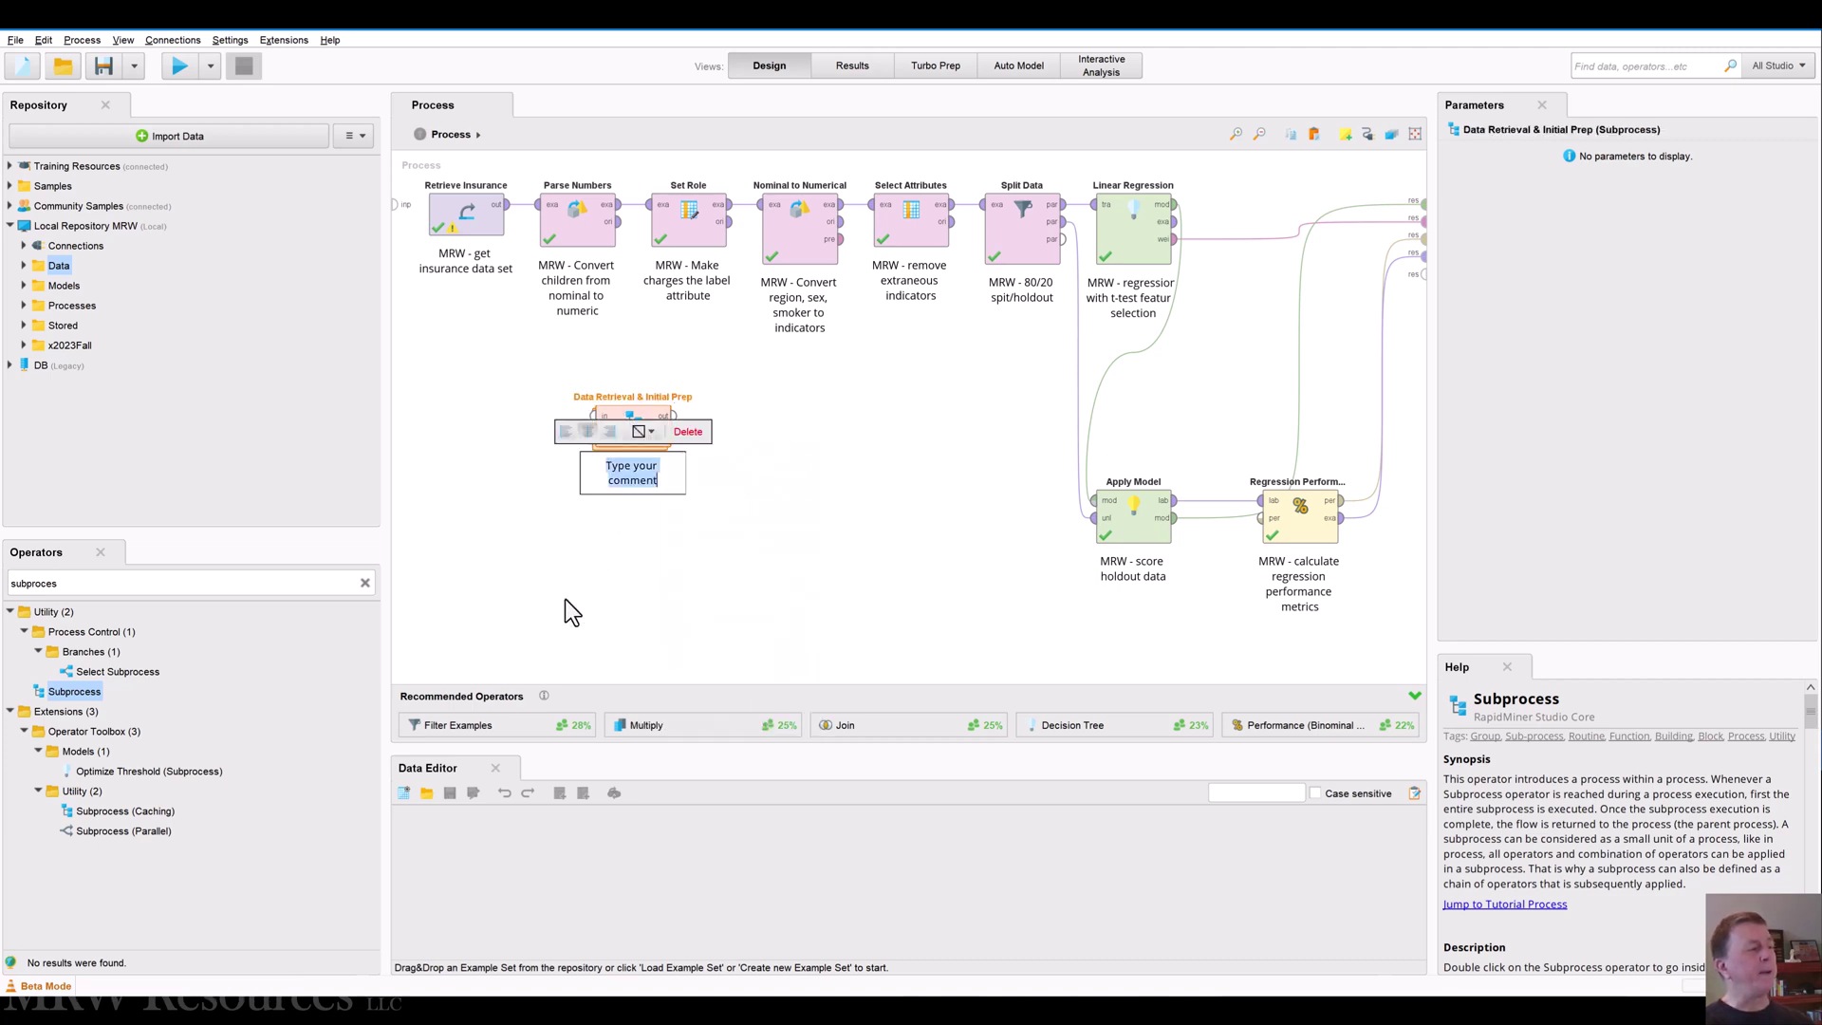
text(MRW - )
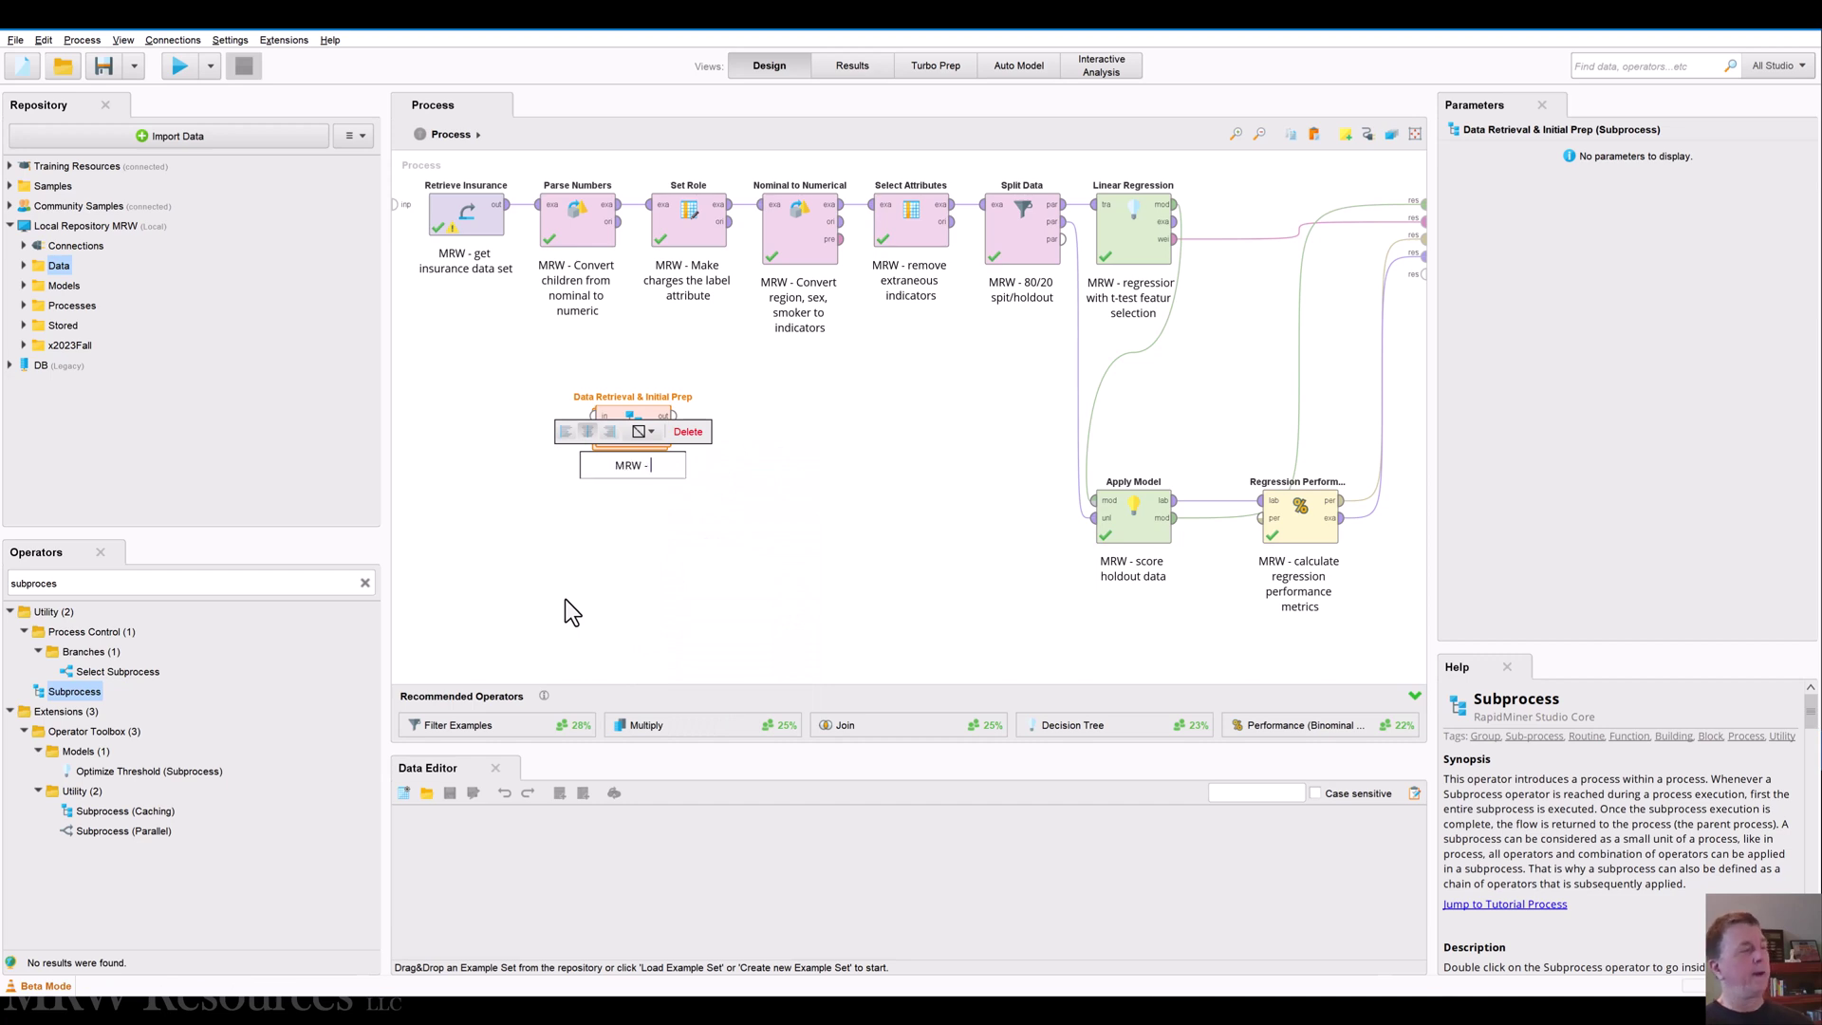
text(Retr)
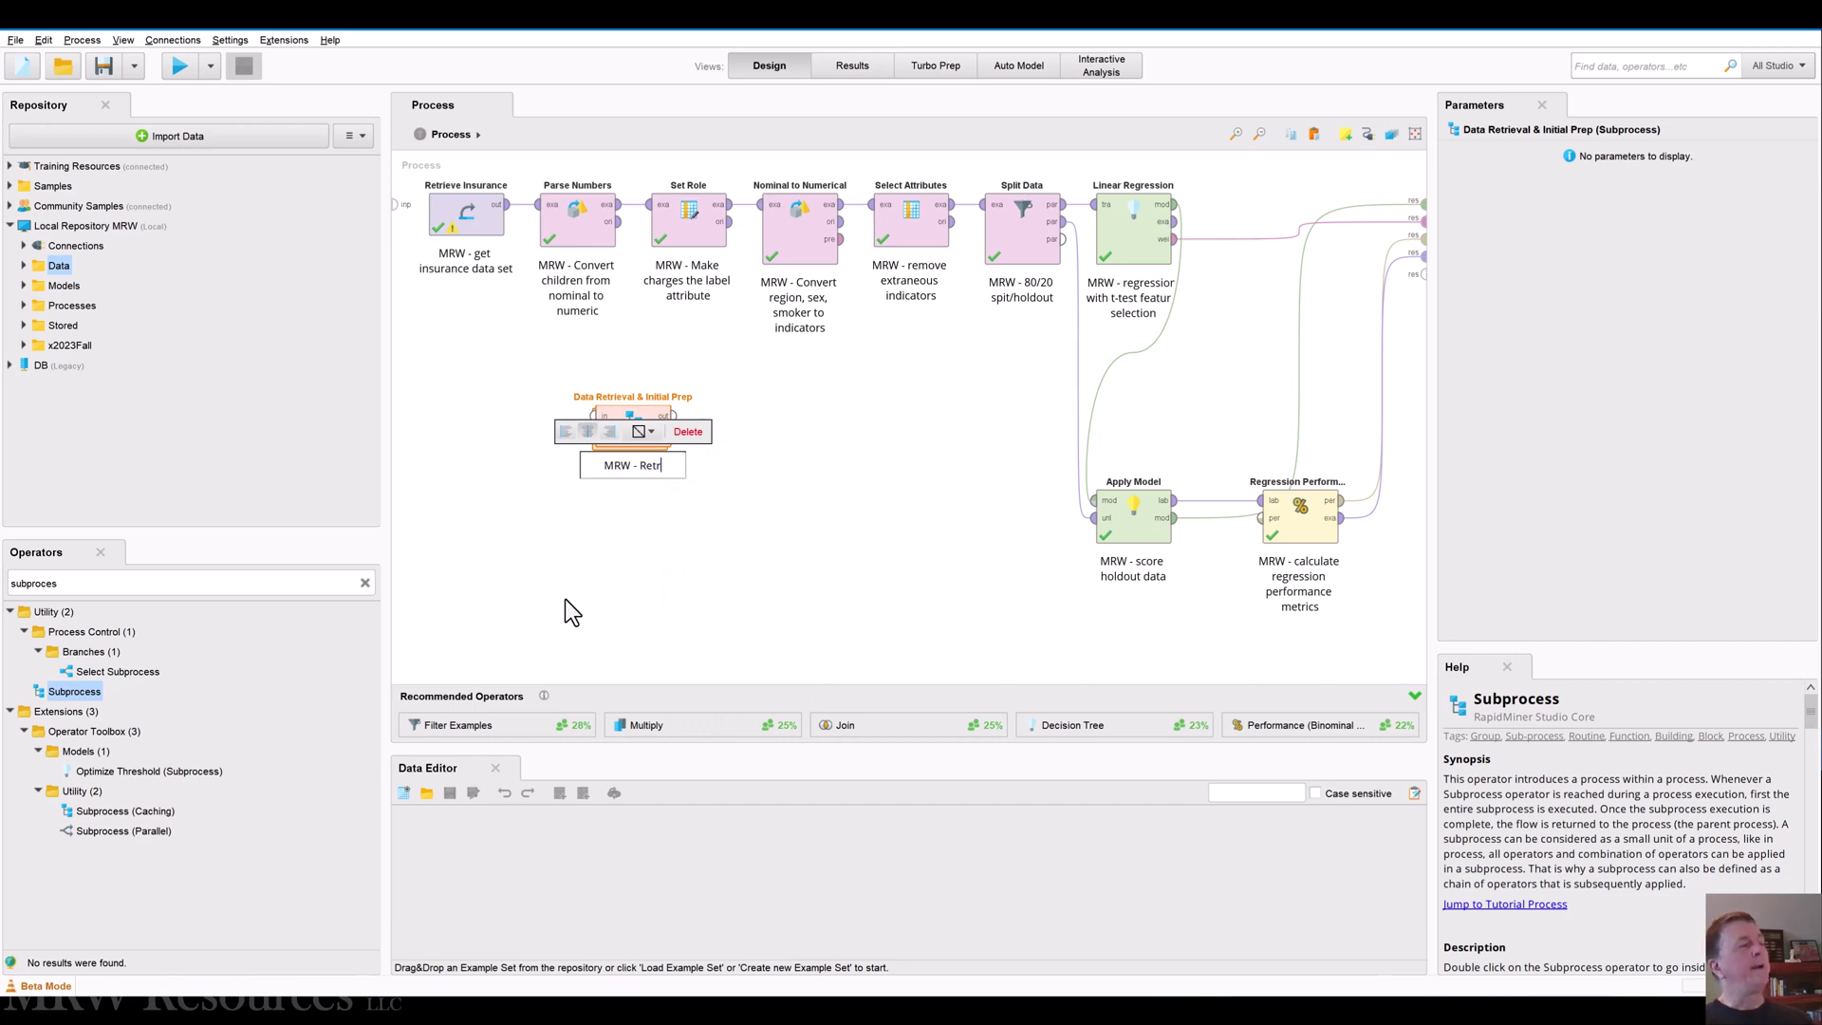
text(ieve data set)
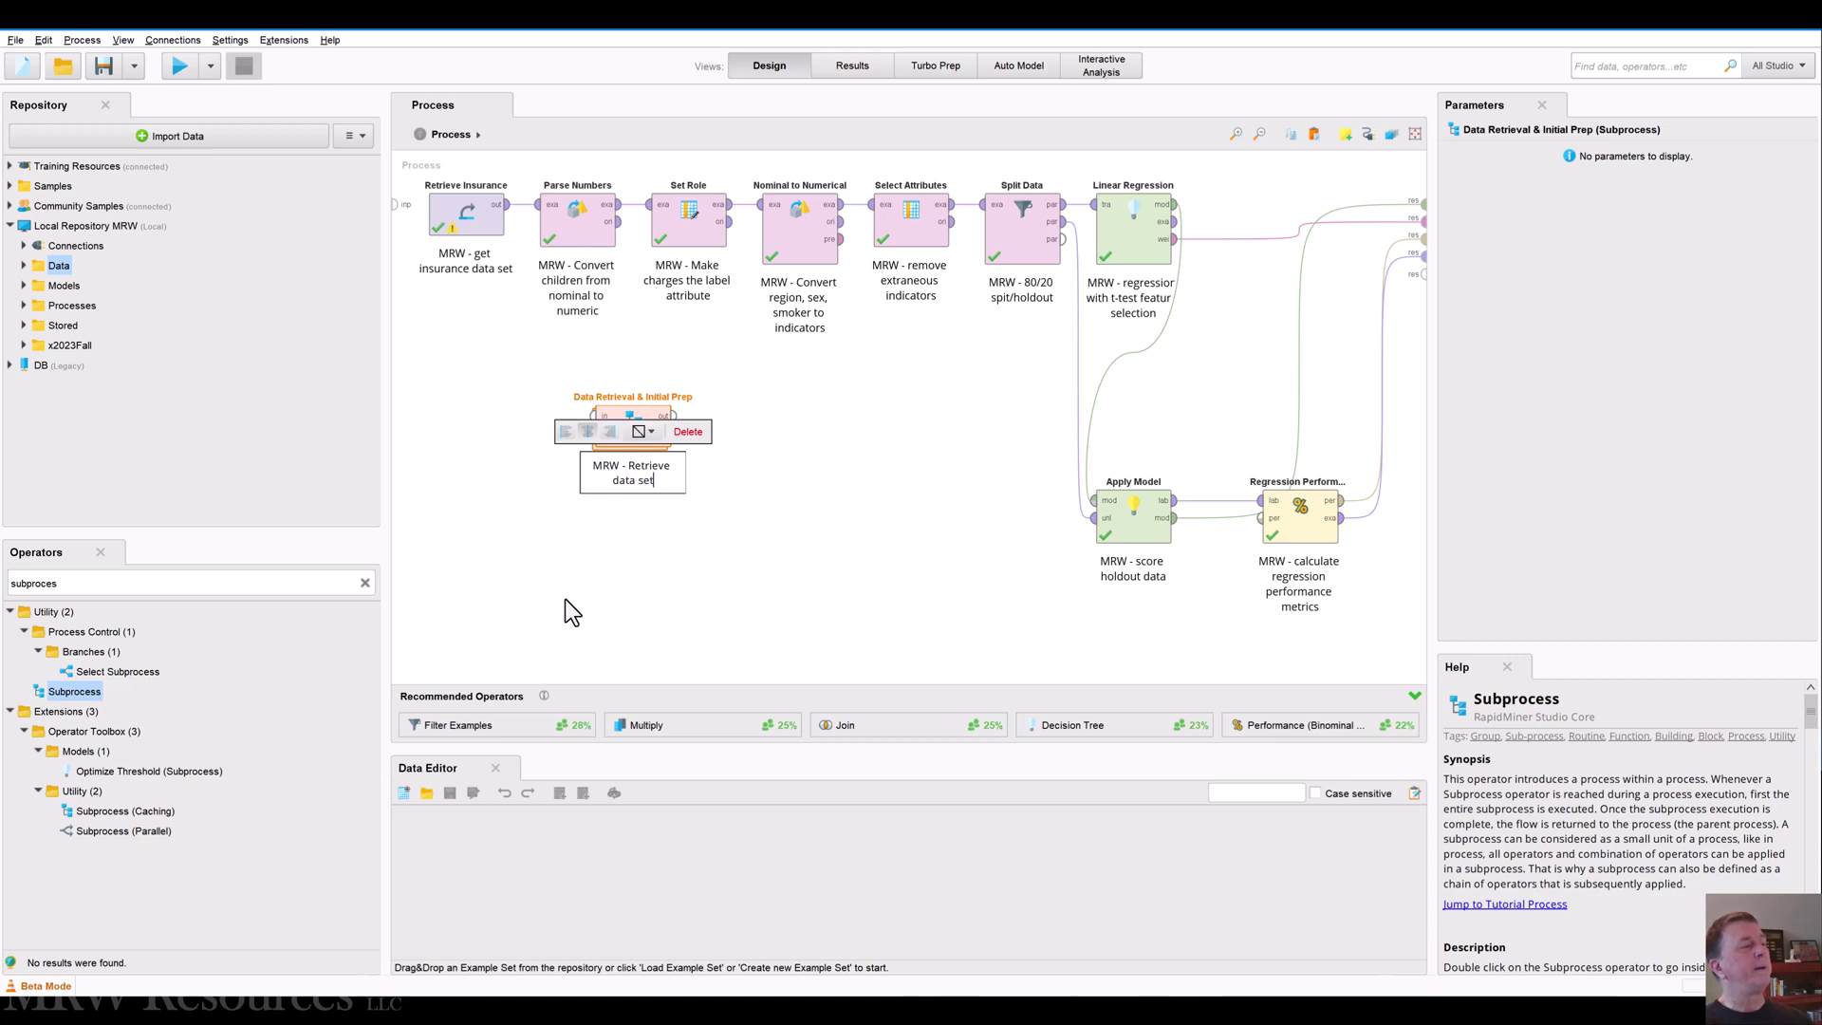
text( and bas)
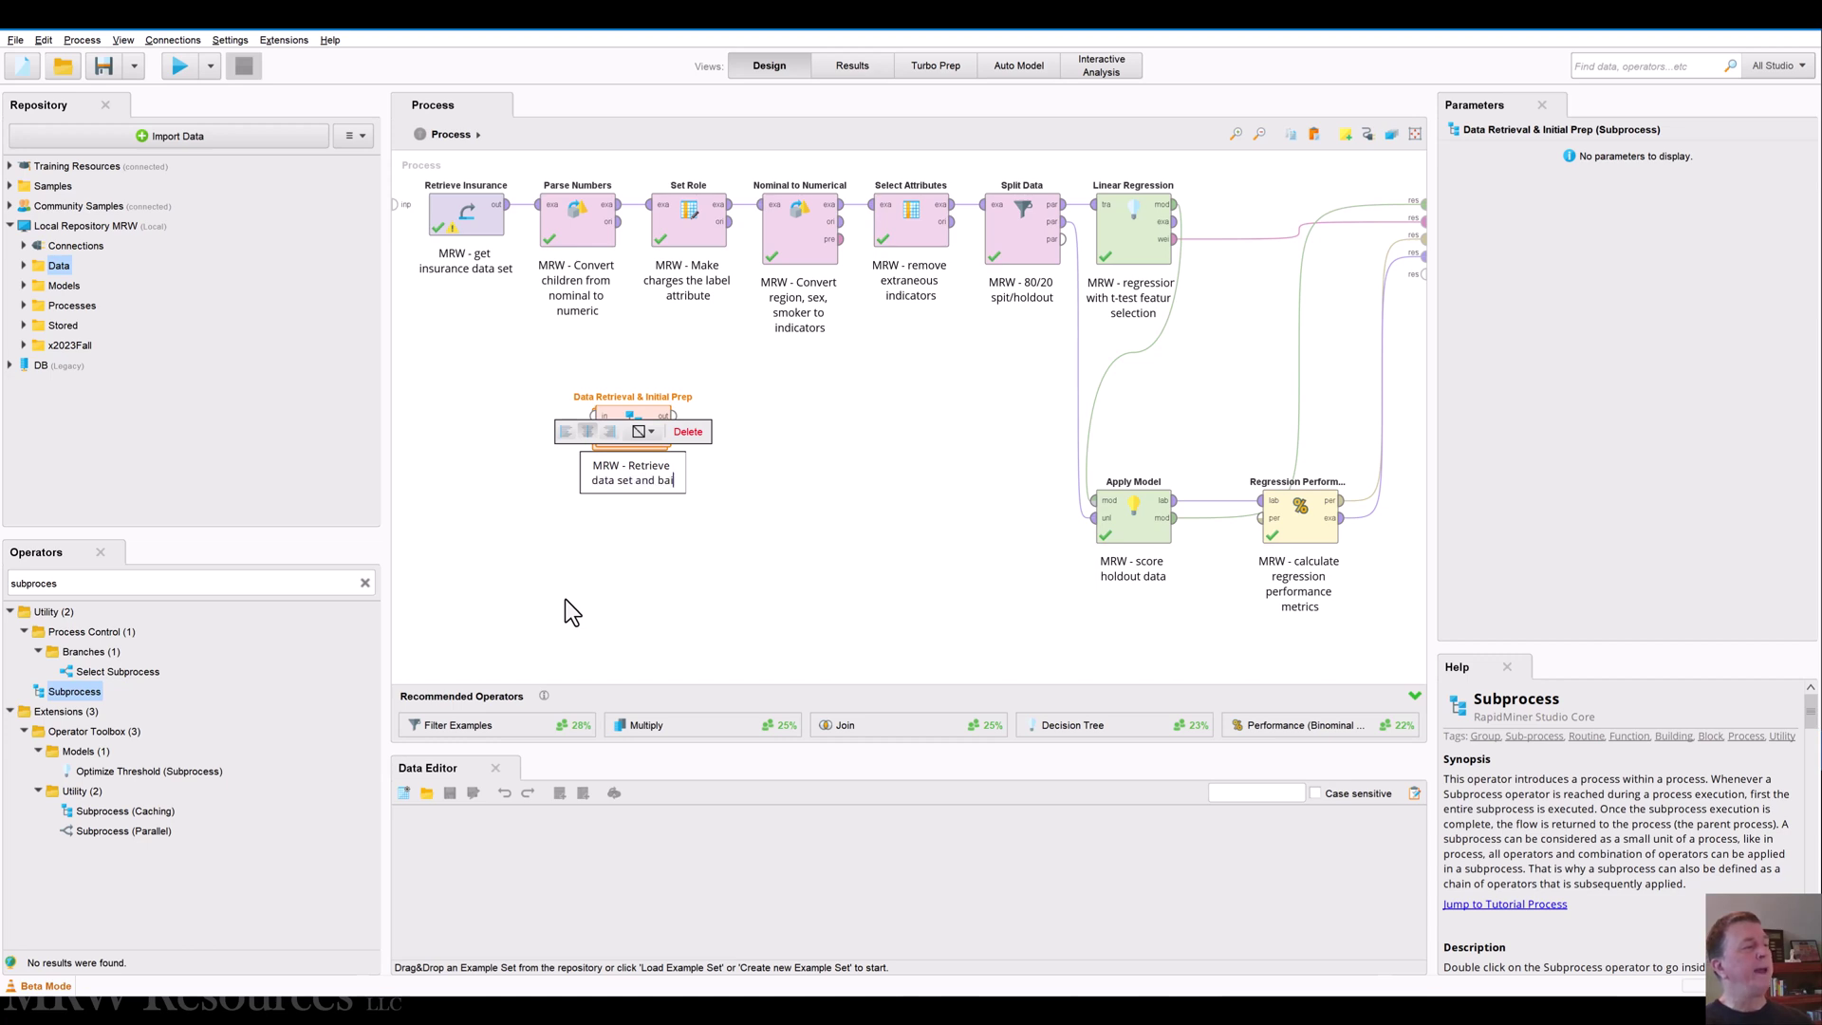
text(ic prep)
click(565, 599)
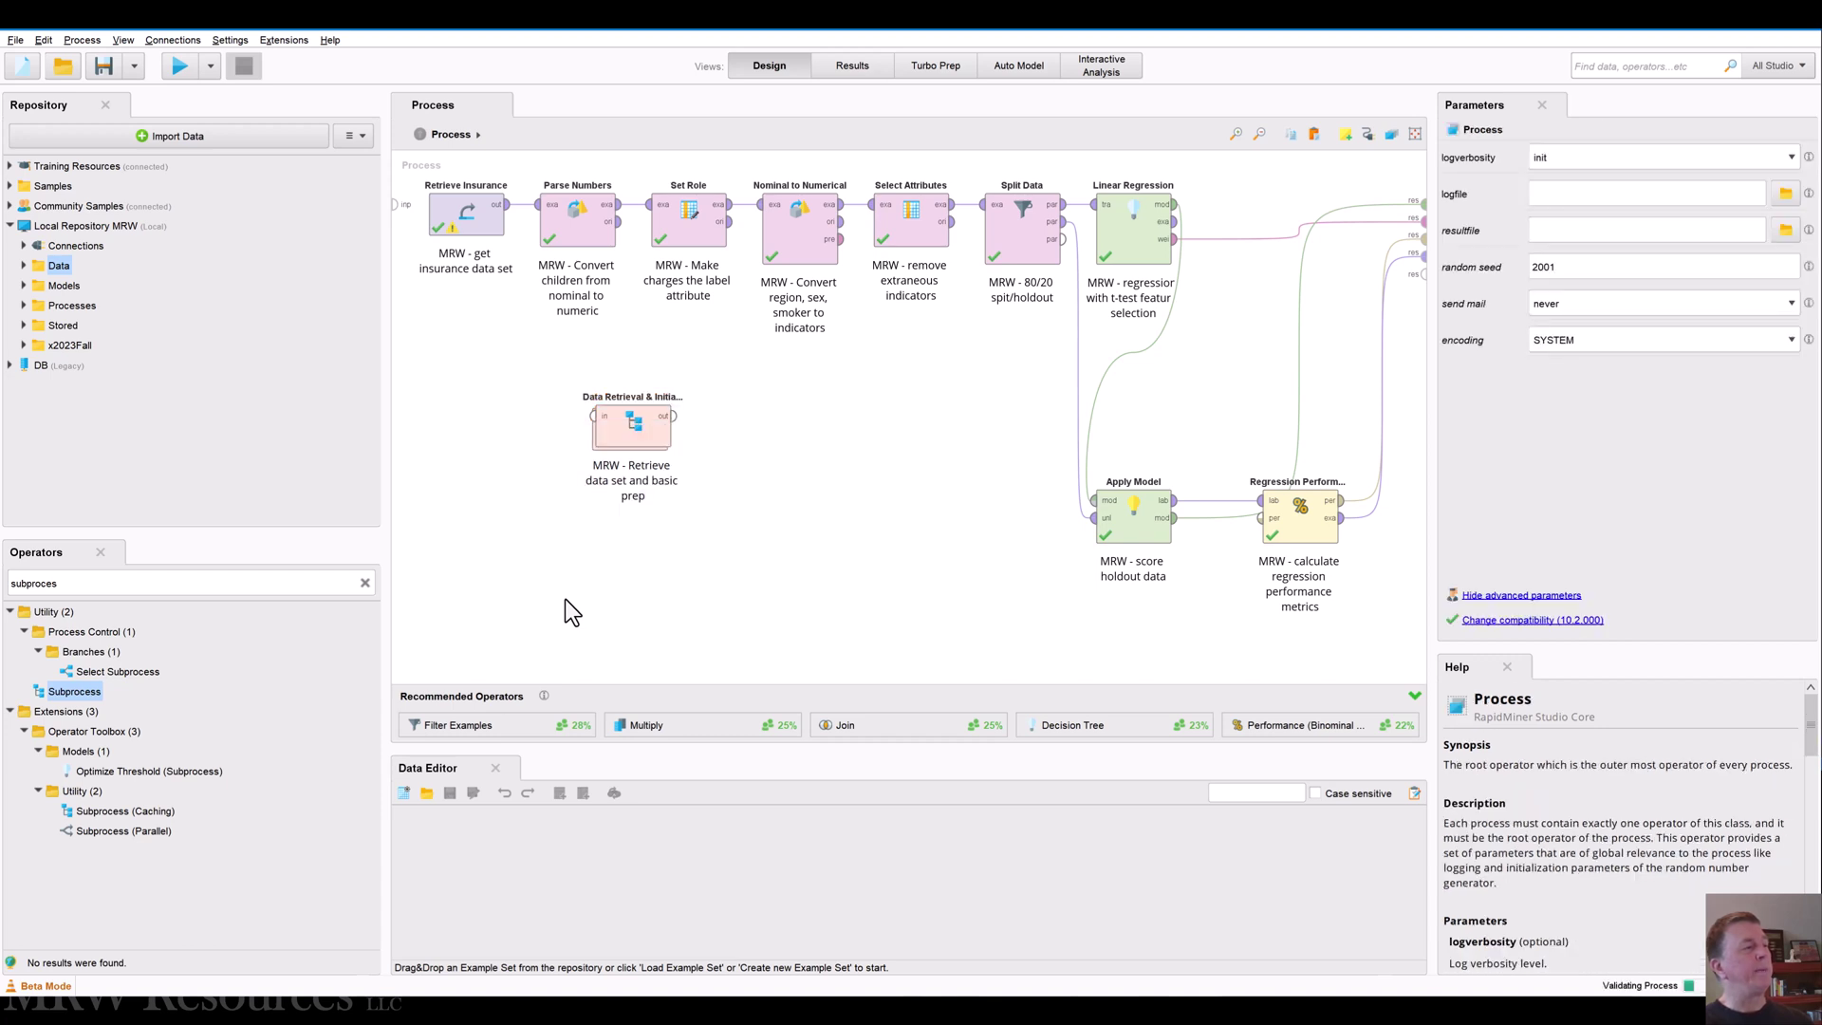
Reword the subprocess operator's note to "MRW - Subprocess to retrieve data set and basic prep"
click(607, 471)
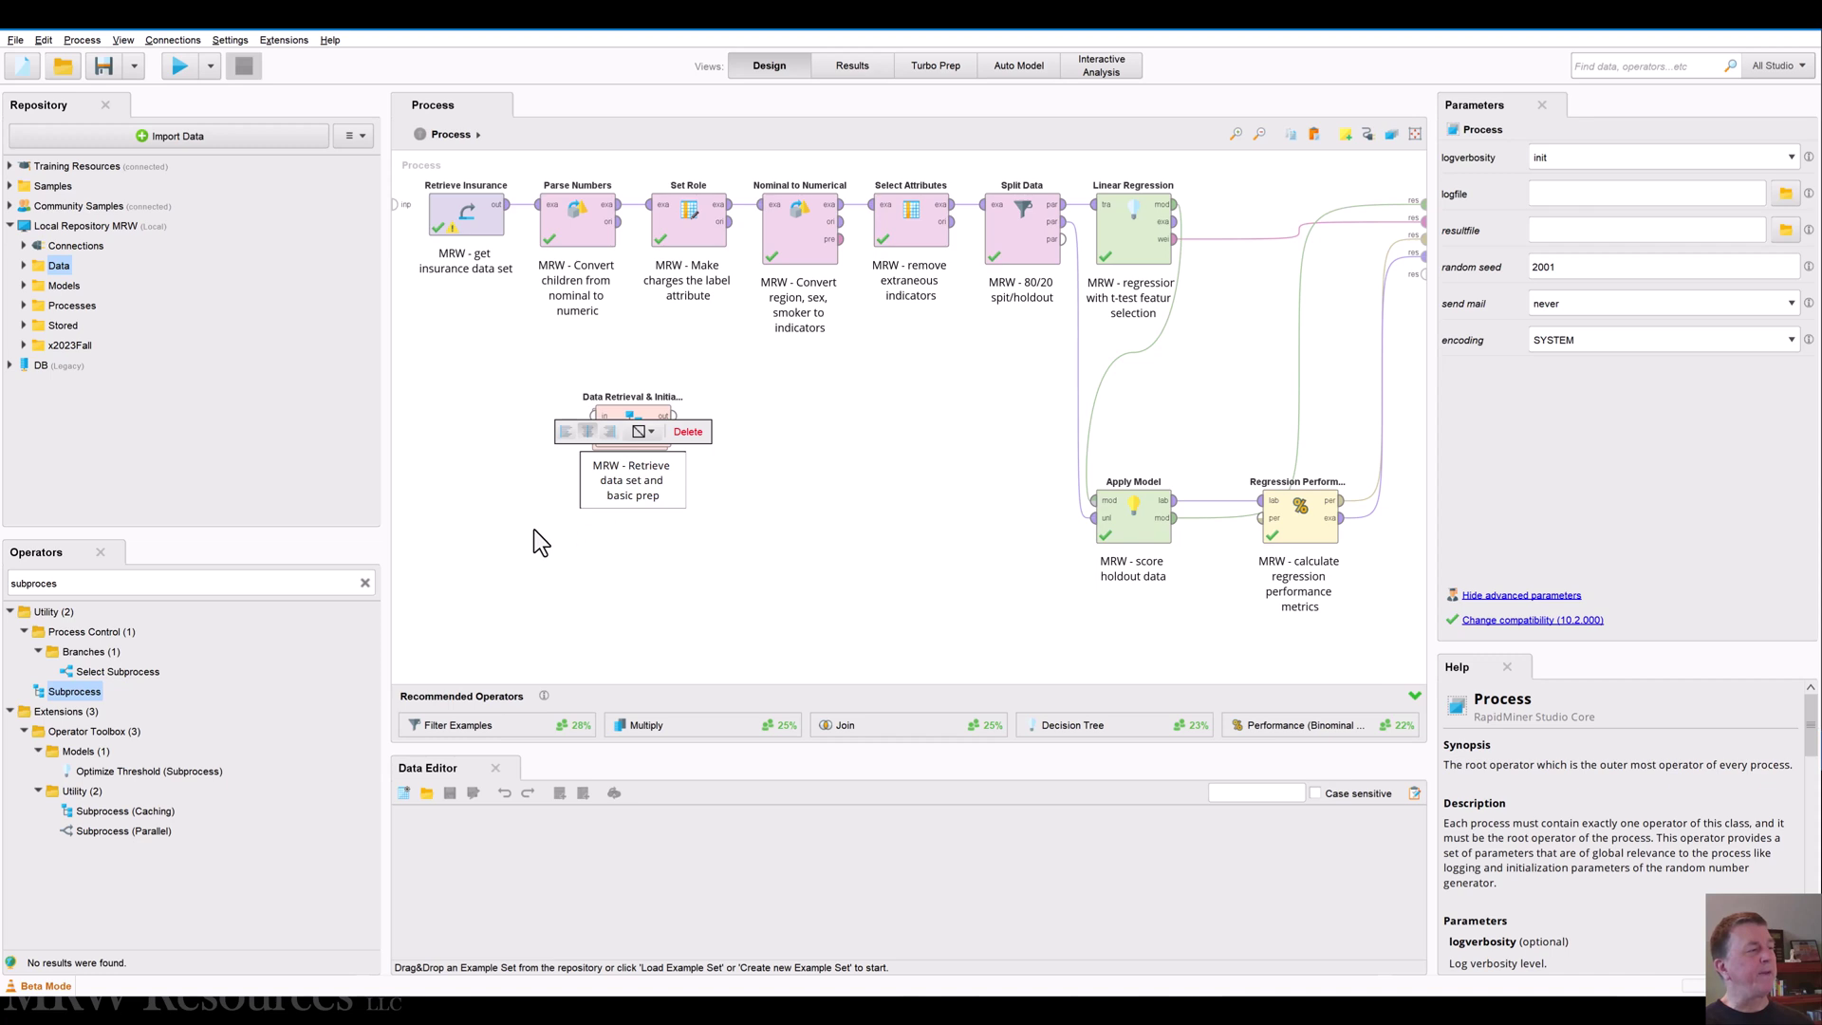
text(Subproce)
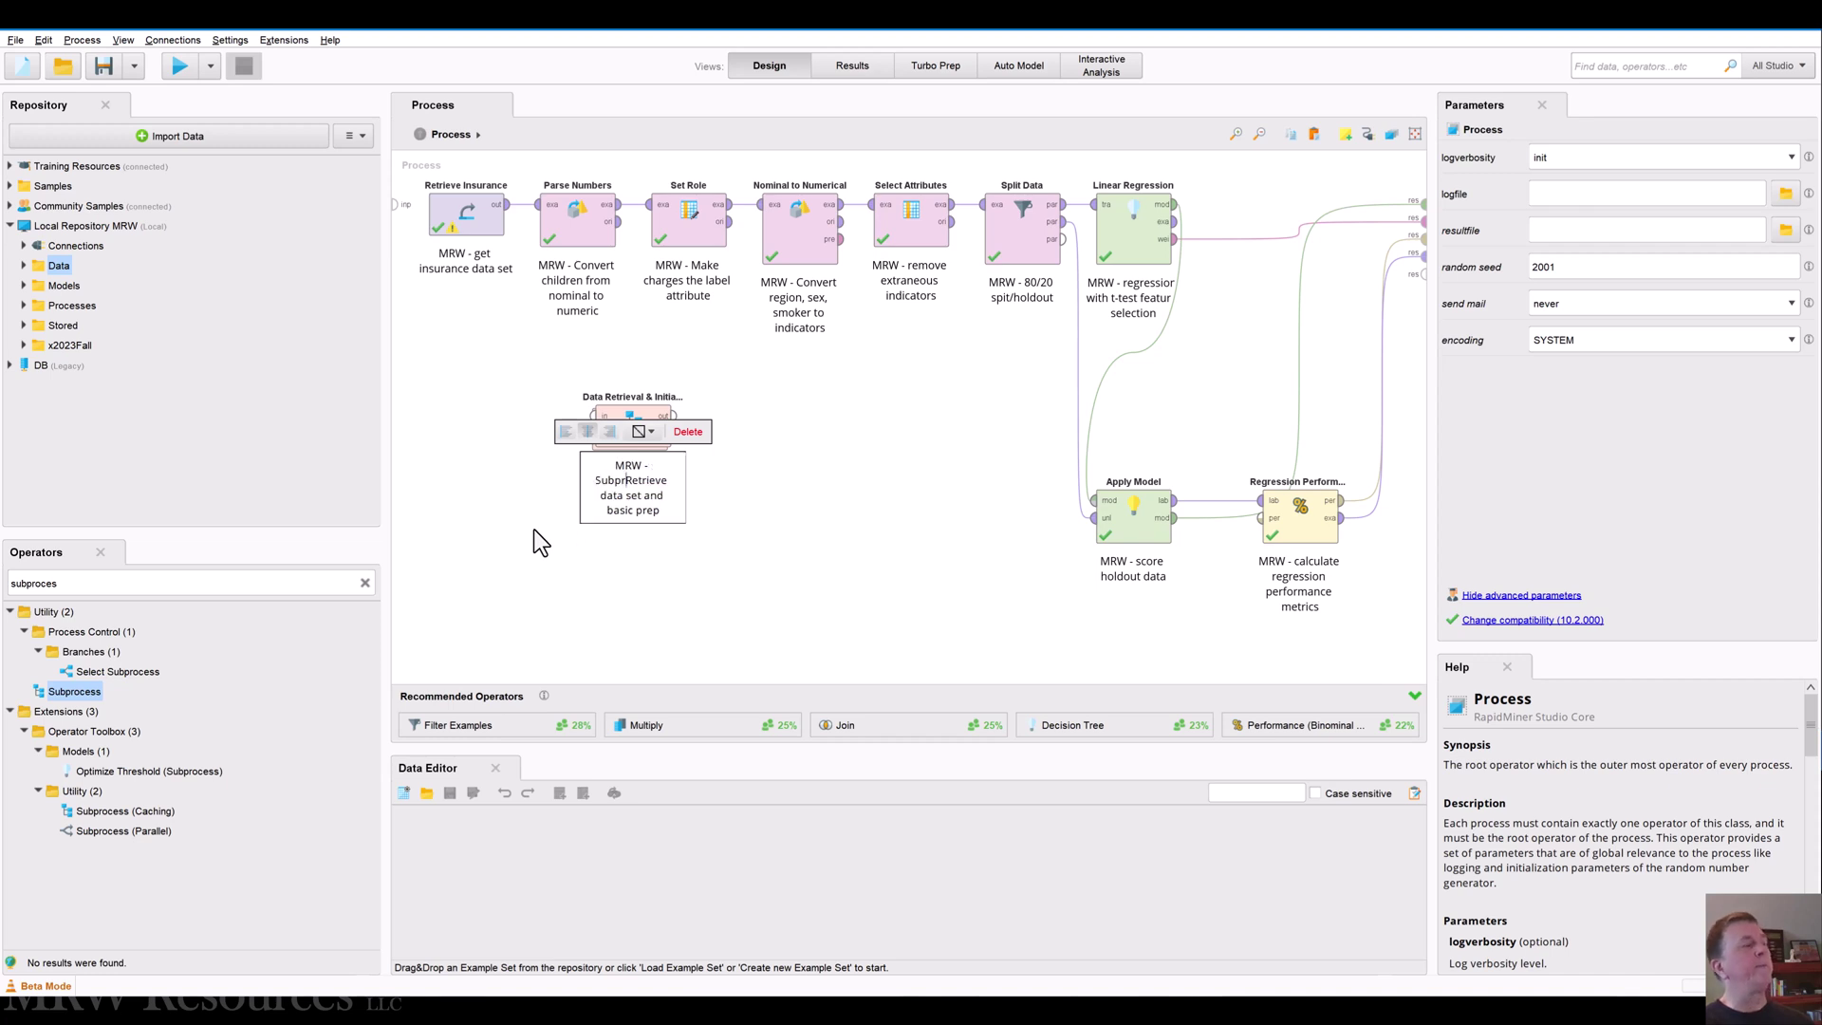
text(ss to r)
key(Delete)
click(533, 527)
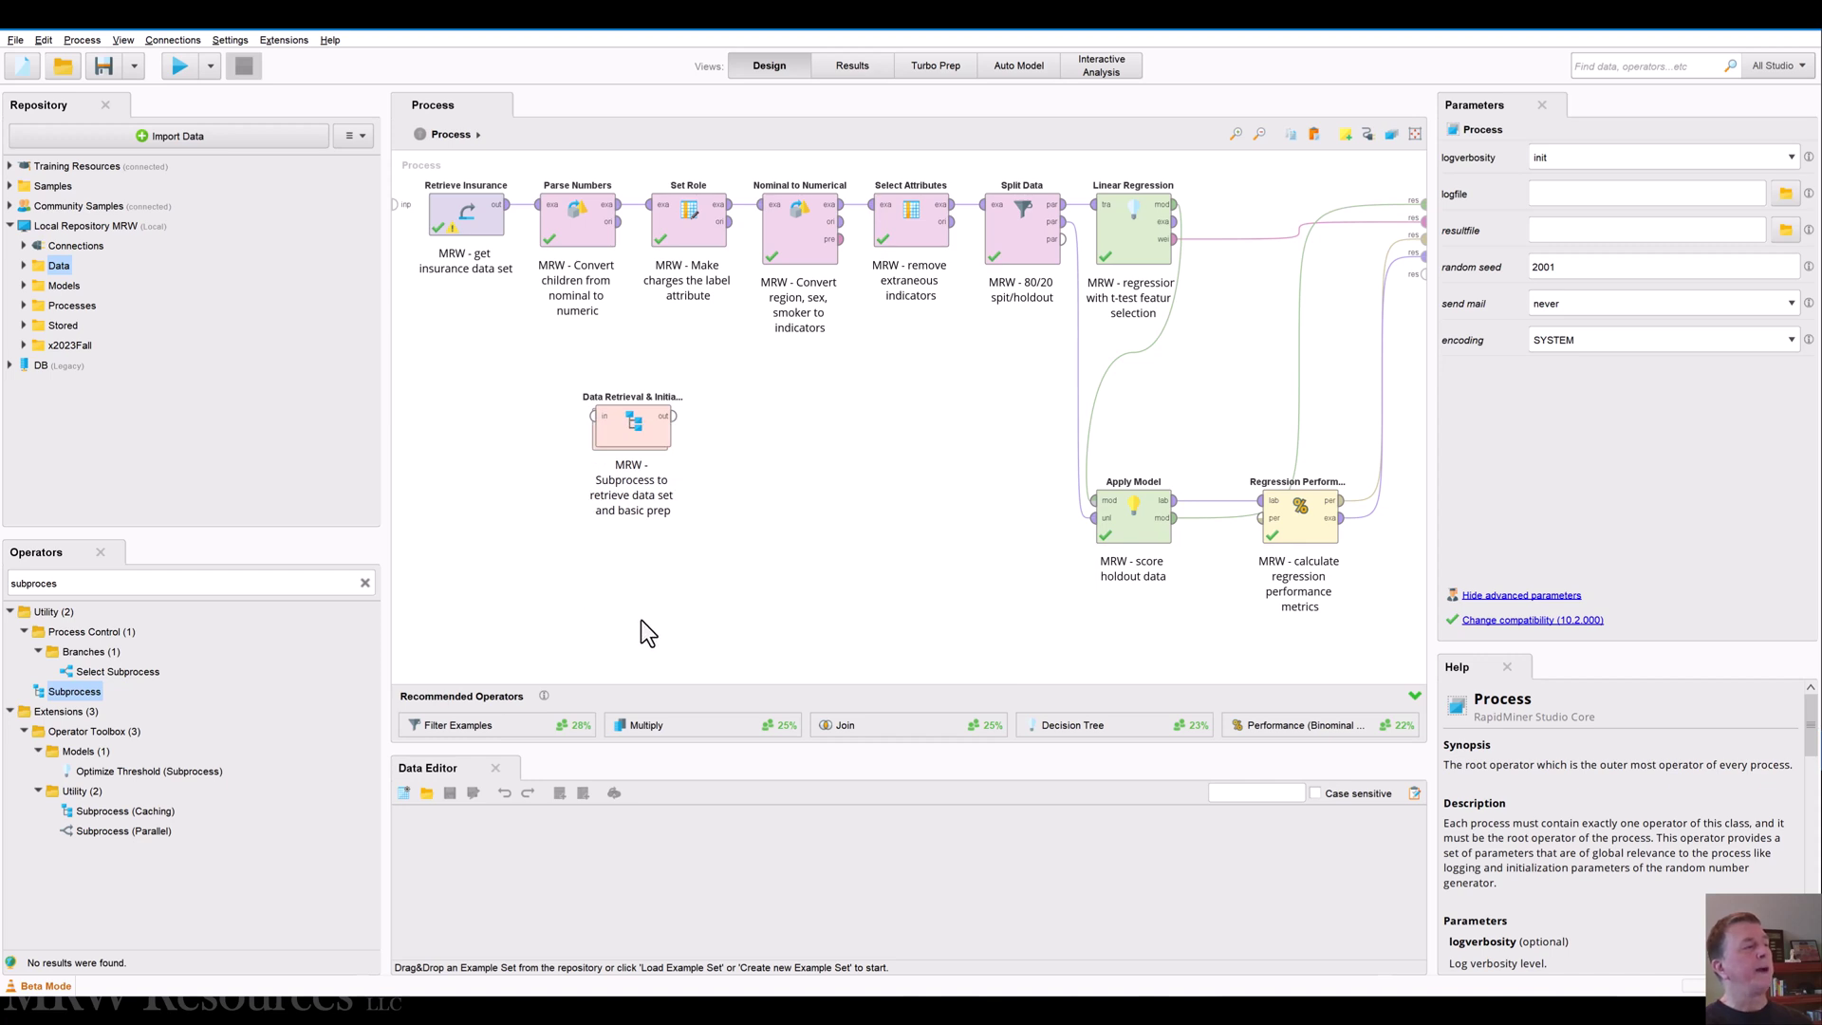
Set a breakpoint after the Retrieve Insurance operator and run the process, saving it before the start
click(572, 230)
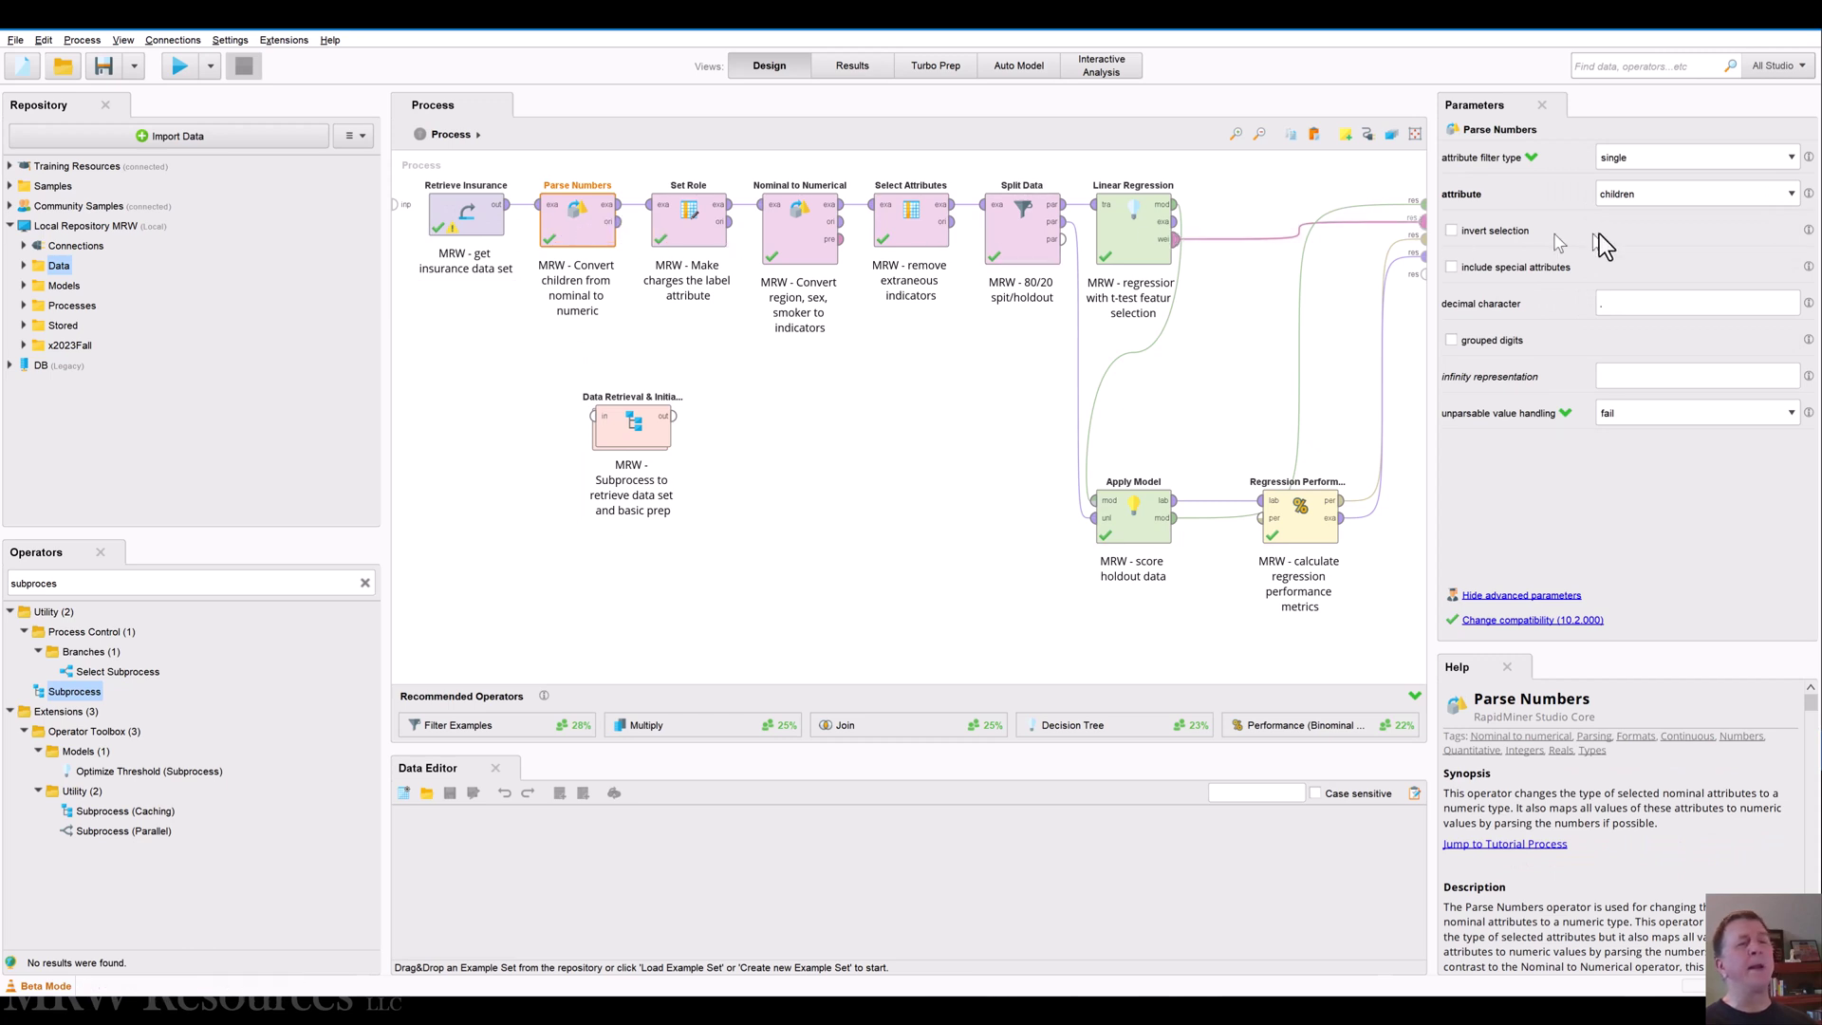
right_click(475, 226)
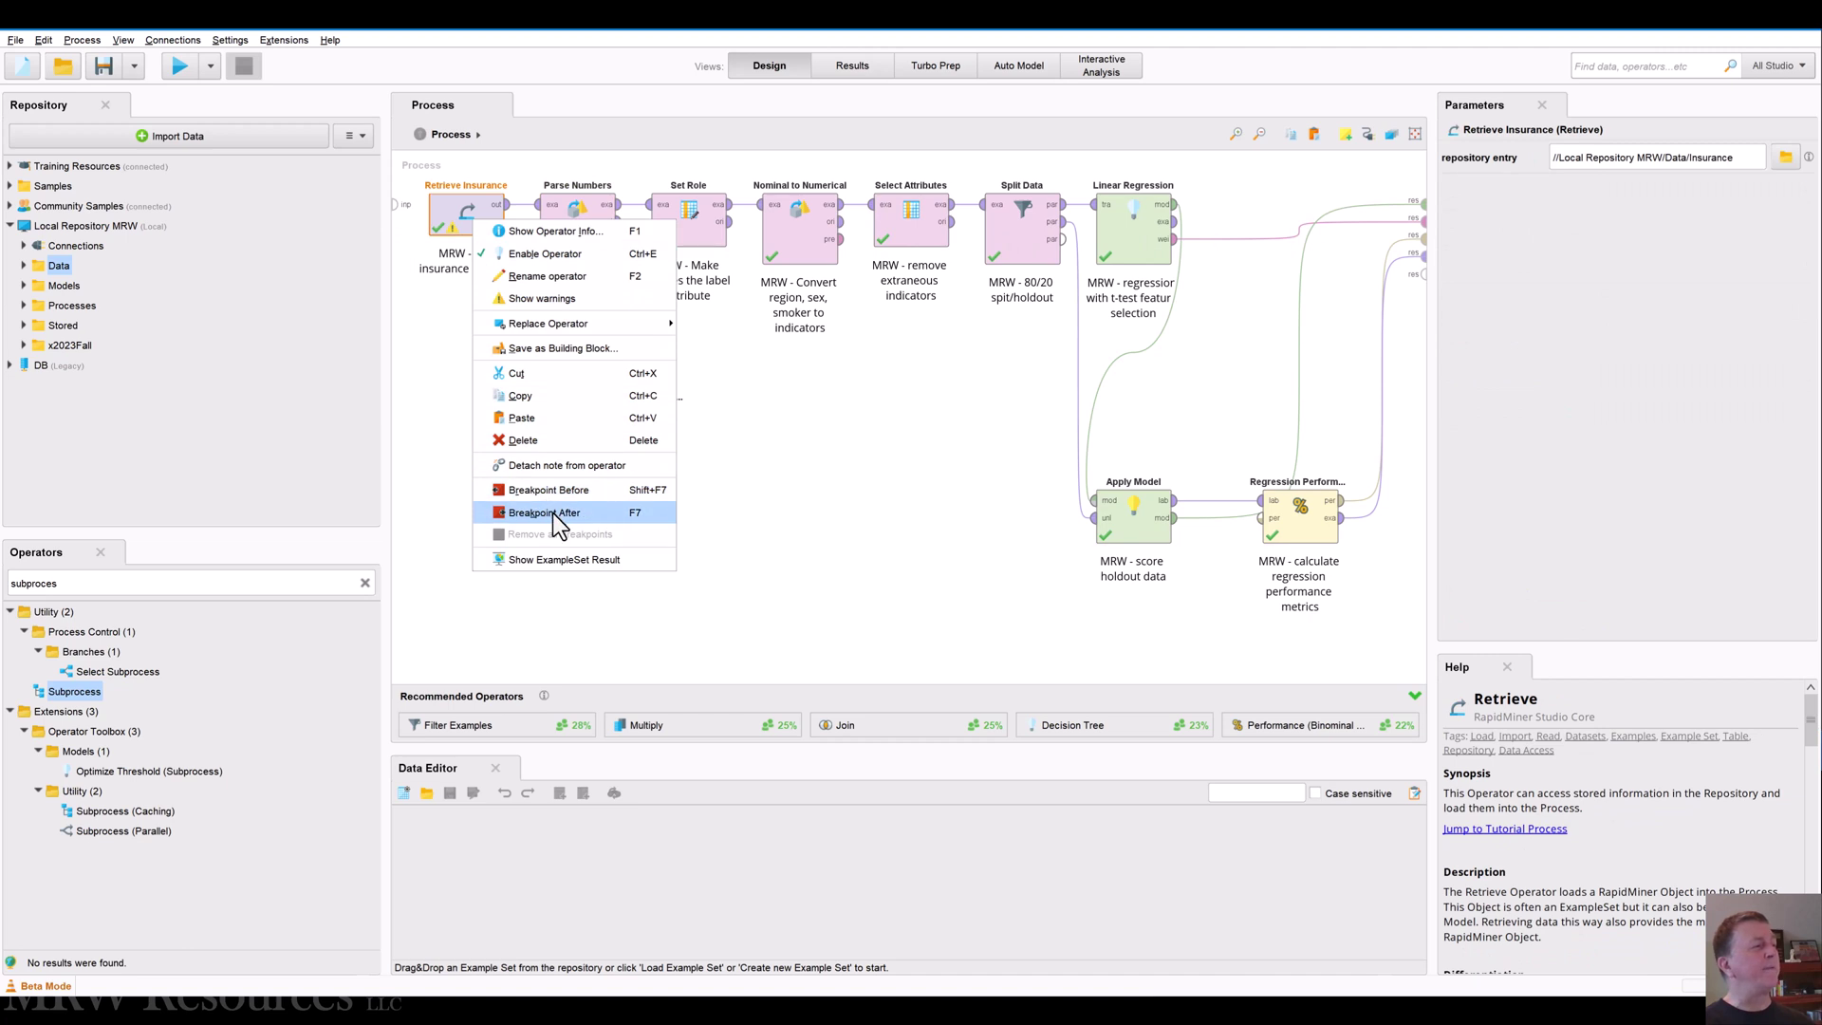
key(Escape)
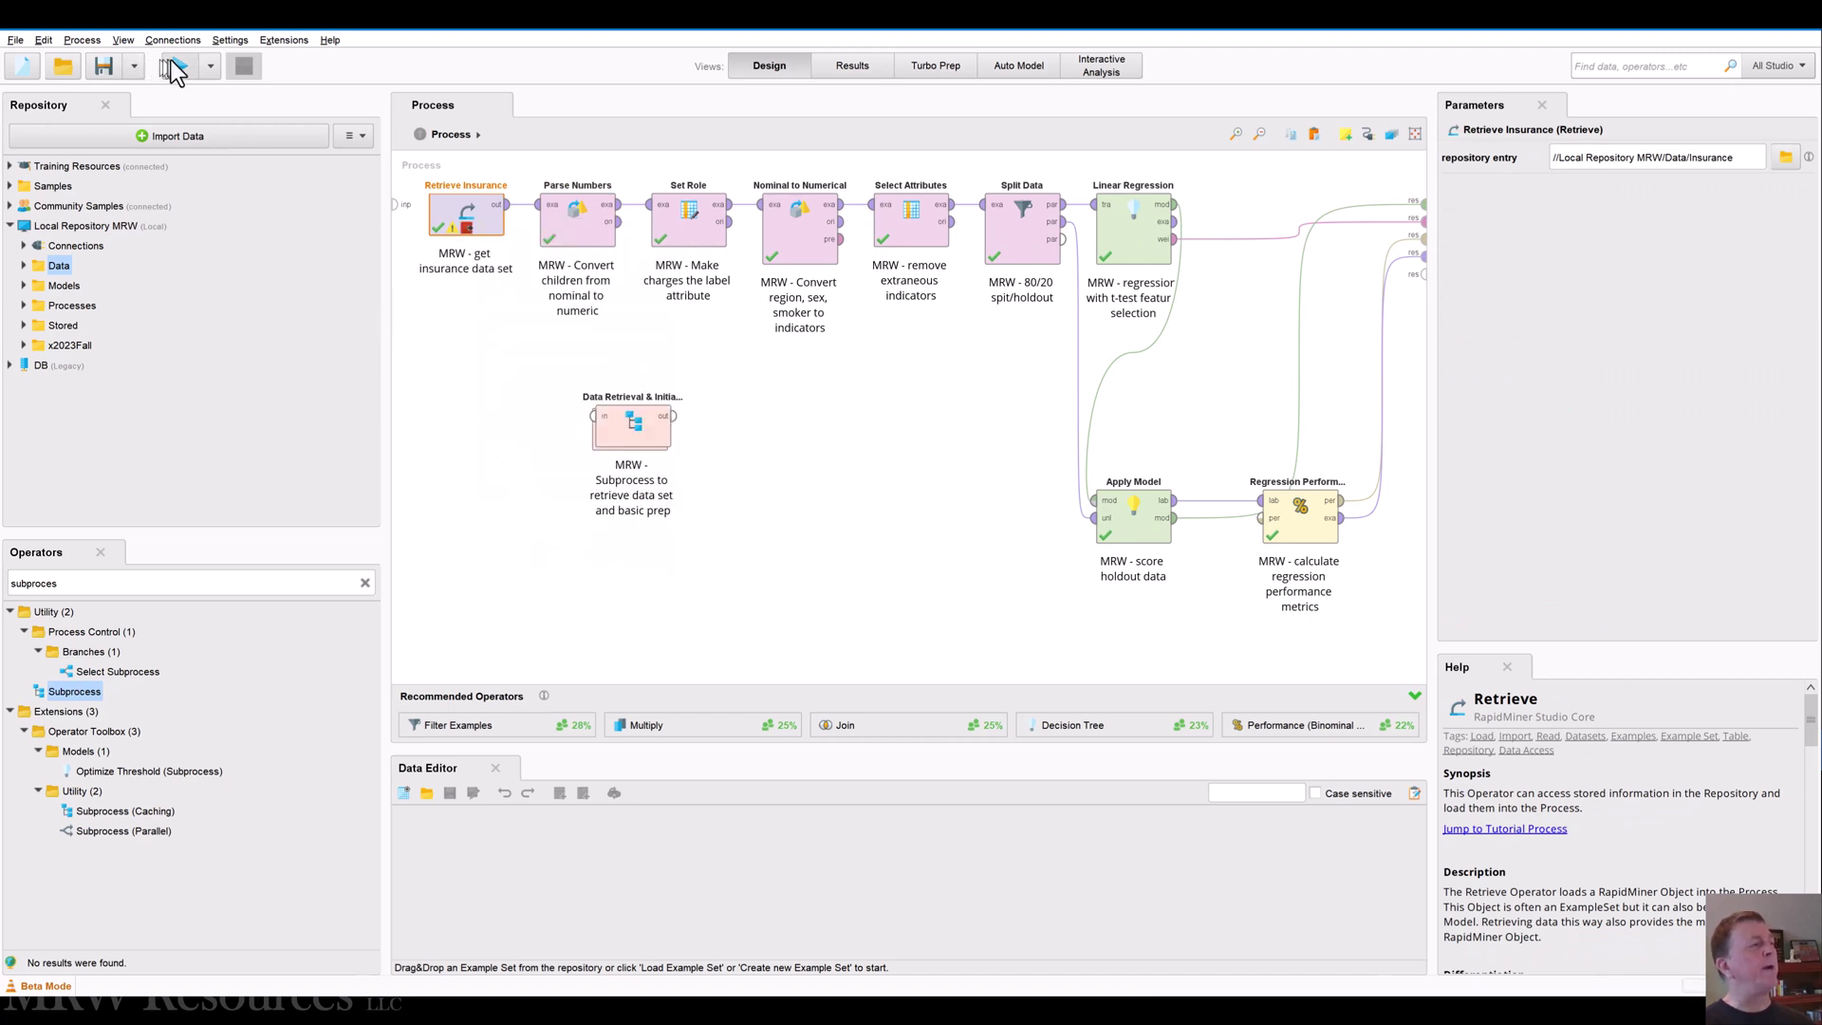
click(178, 68)
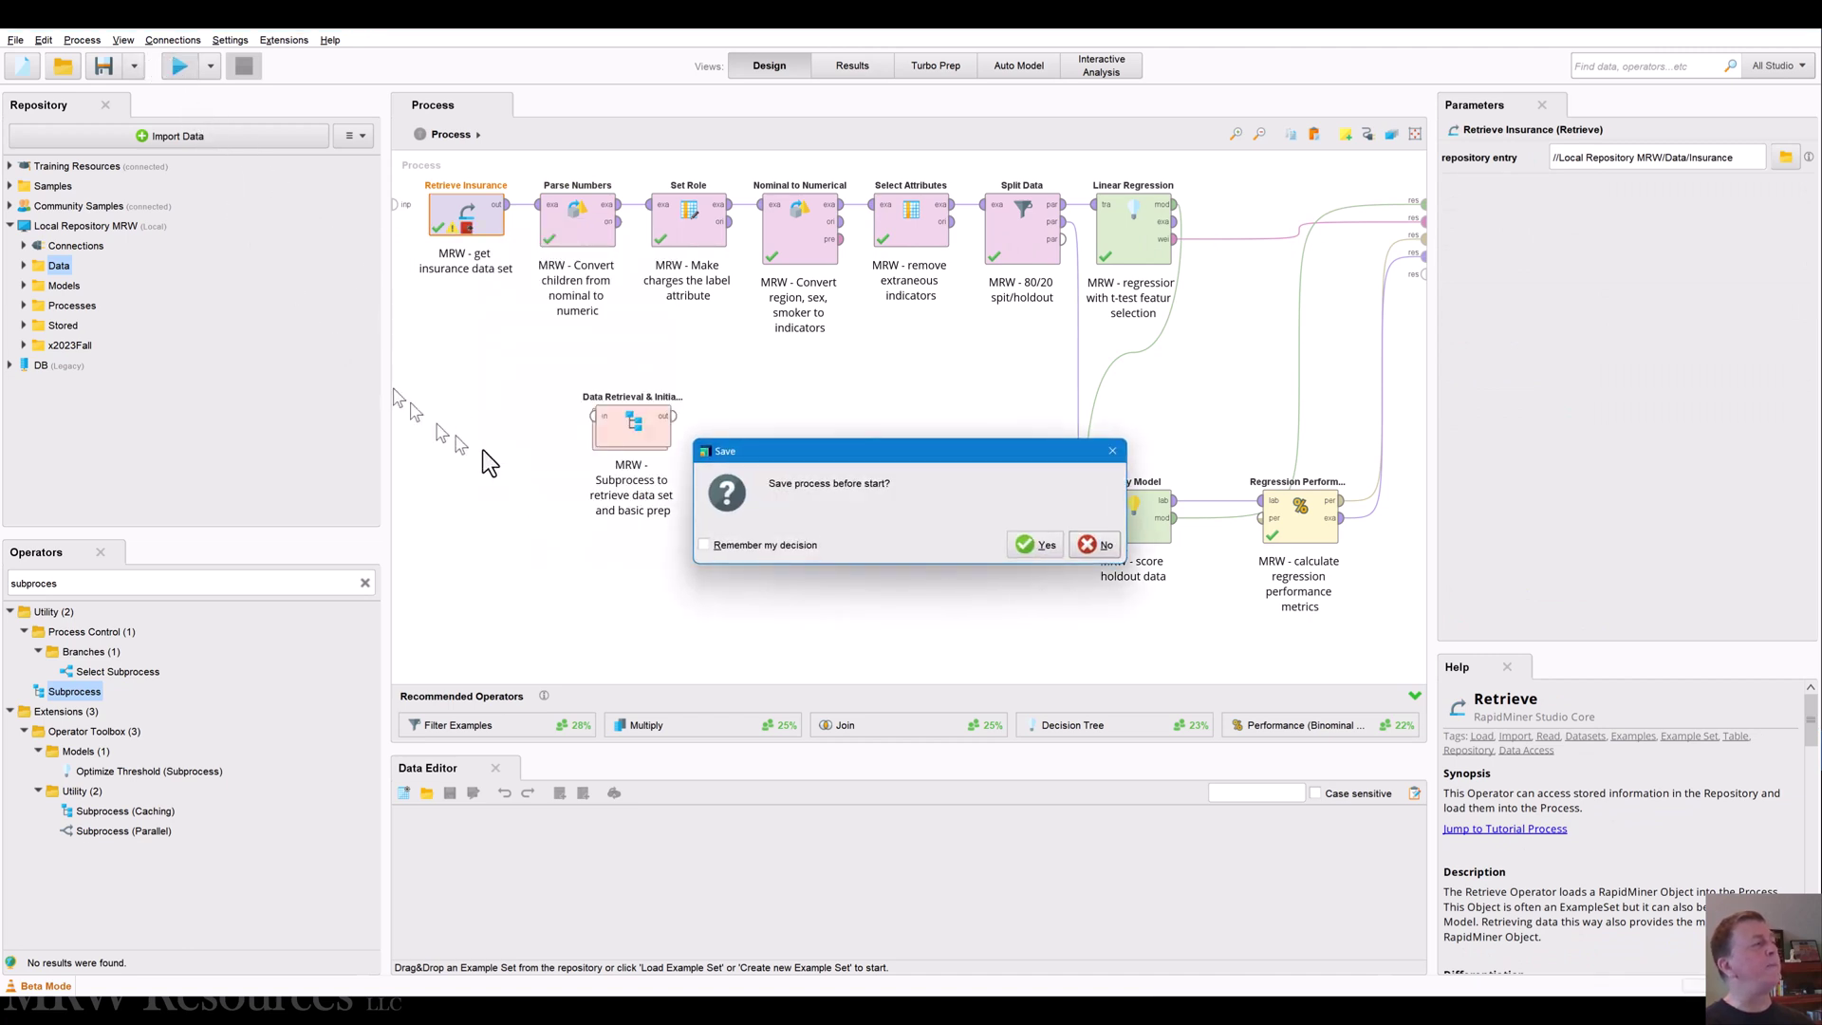
click(1044, 547)
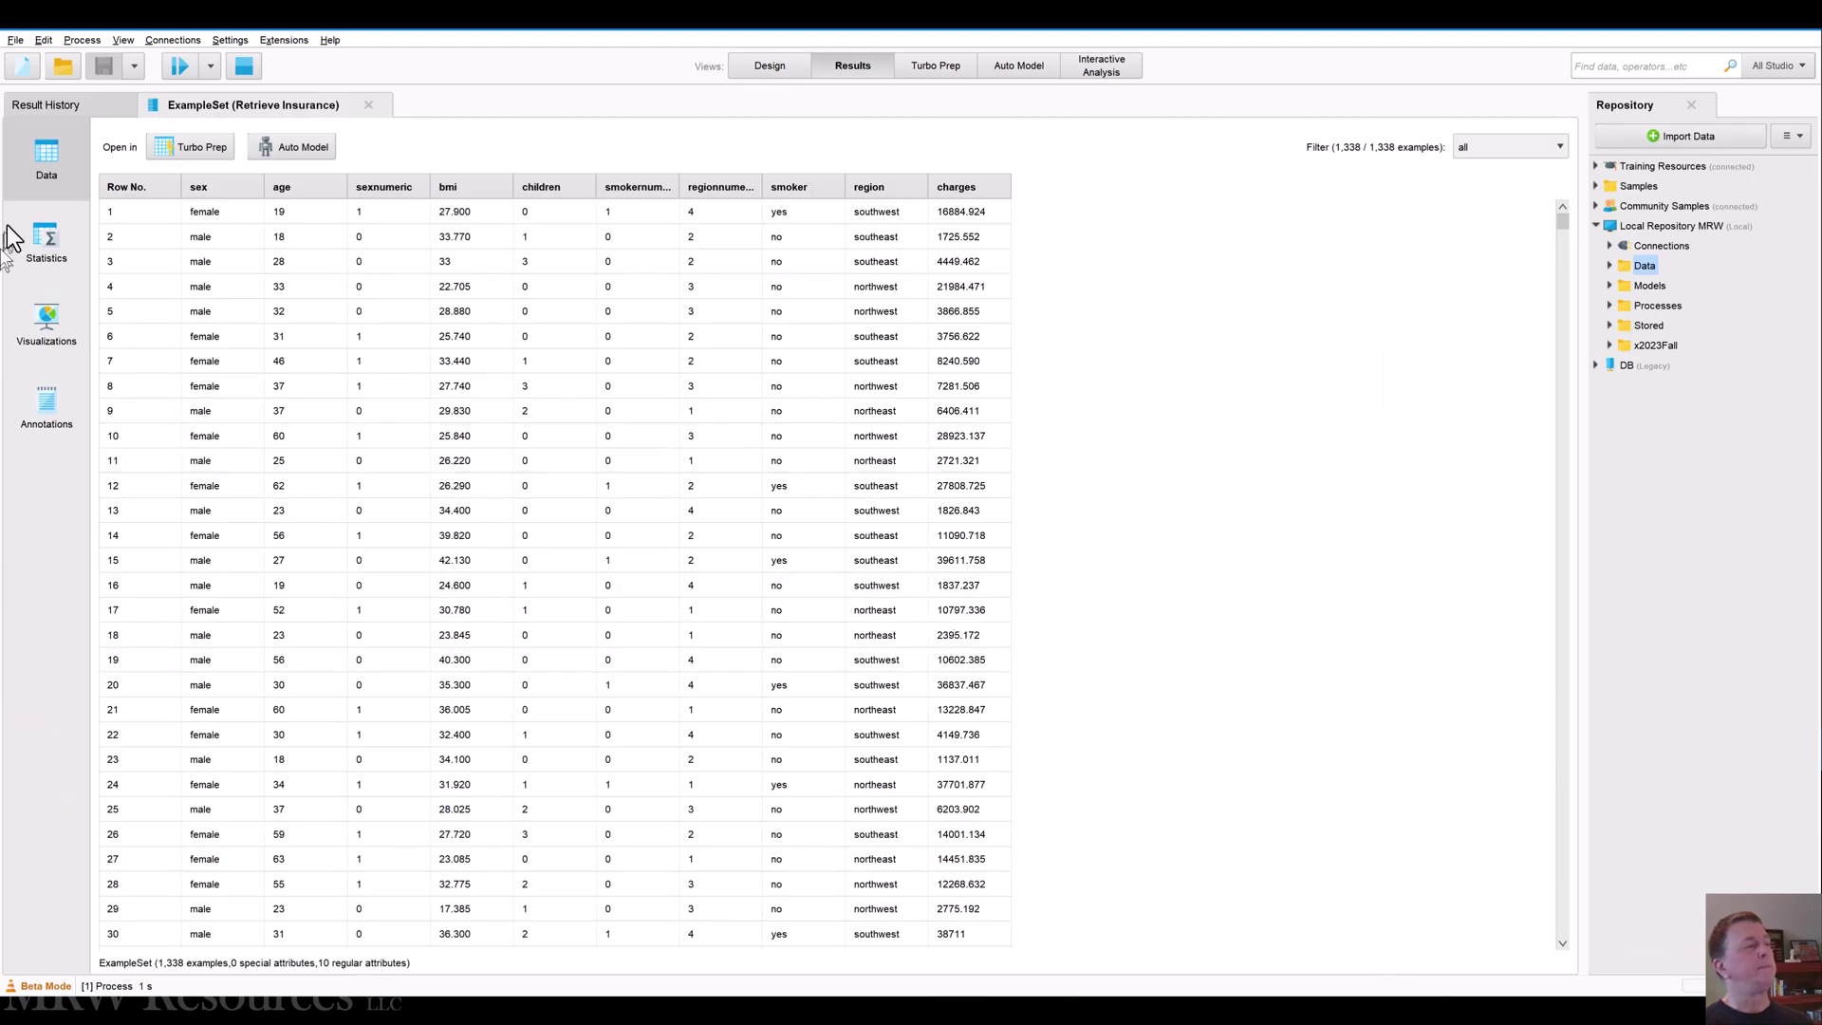
Examine the retrieved insurance data's statistics, especially the children attribute, stop the run and return to the process design
click(43, 238)
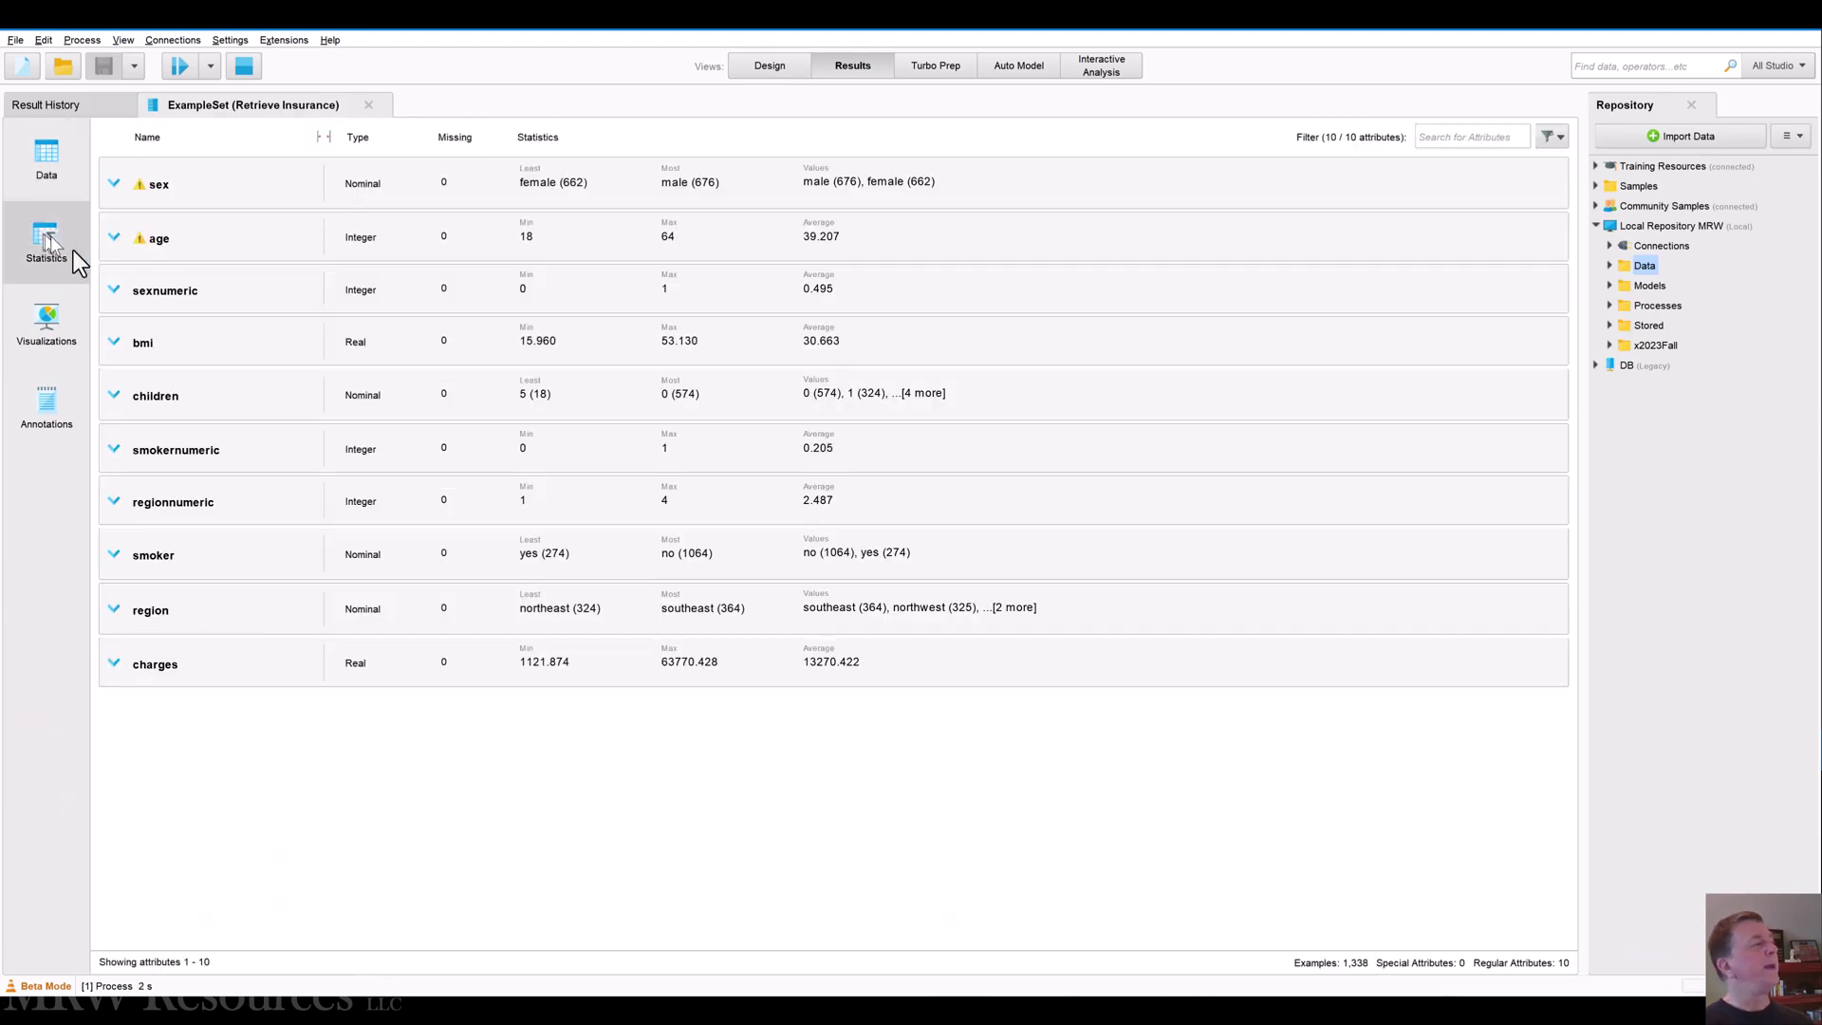
click(157, 406)
click(157, 406)
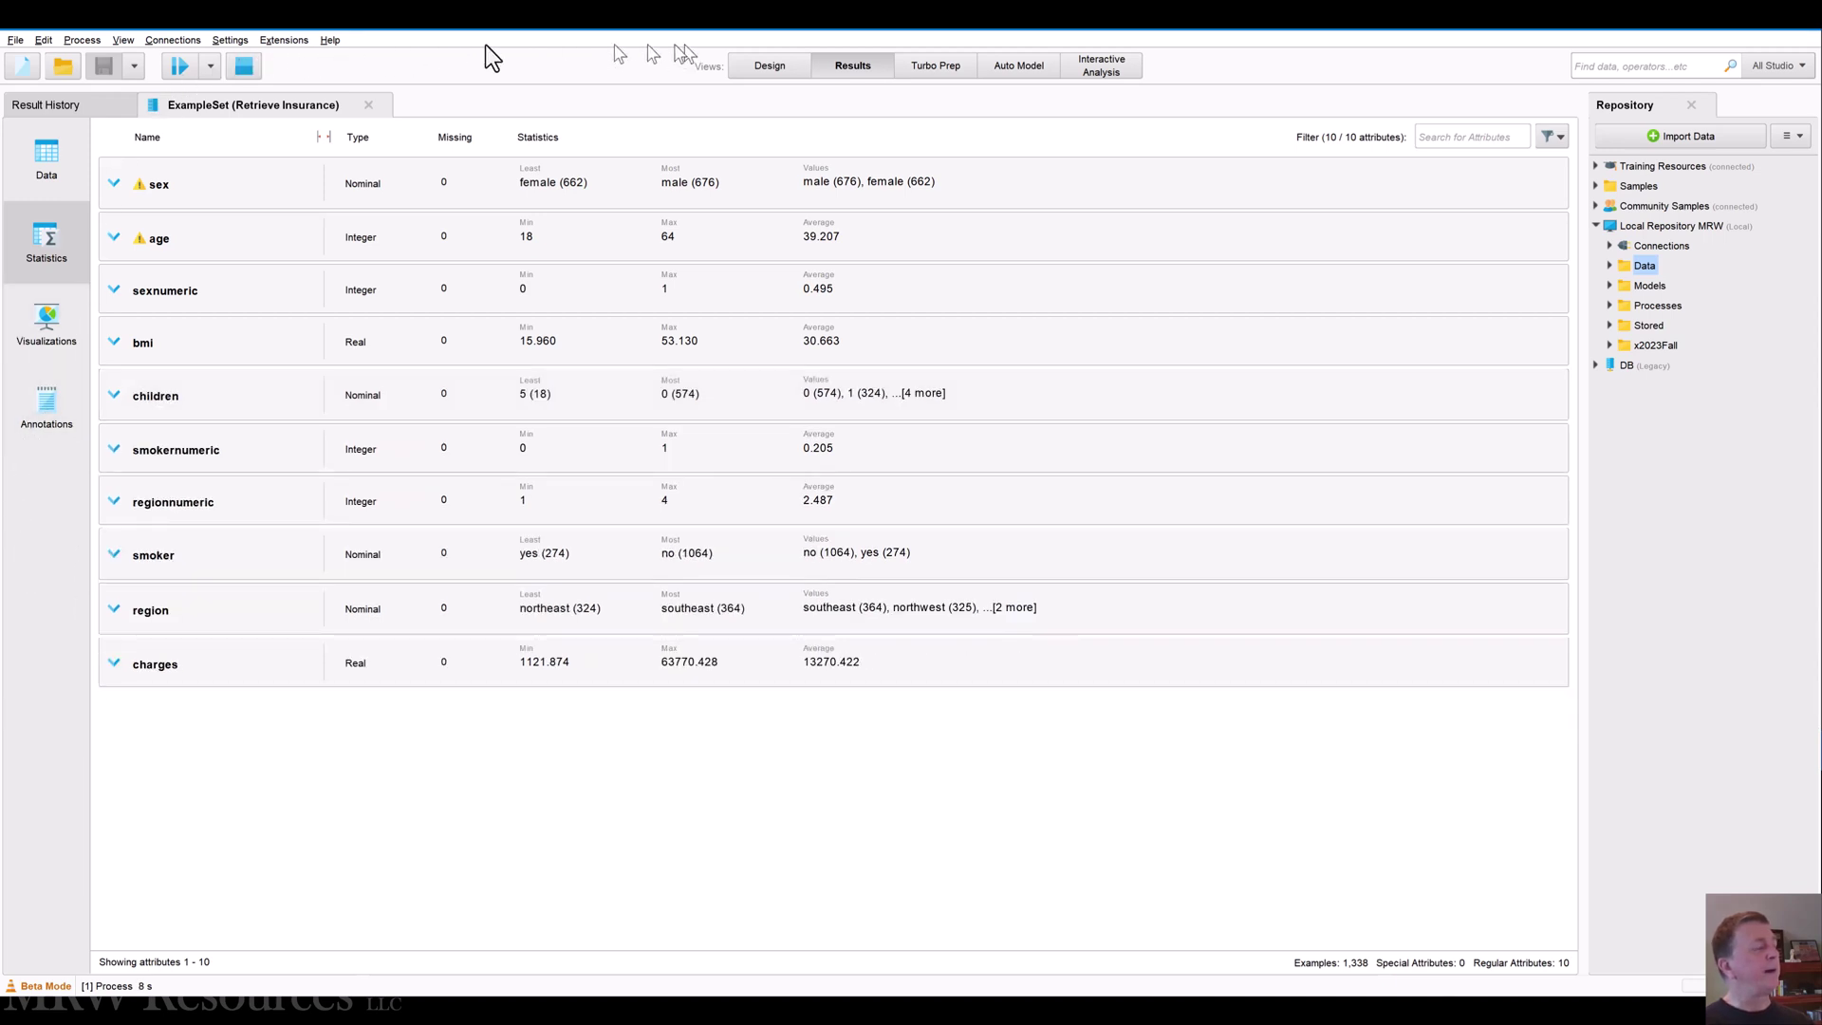
click(244, 67)
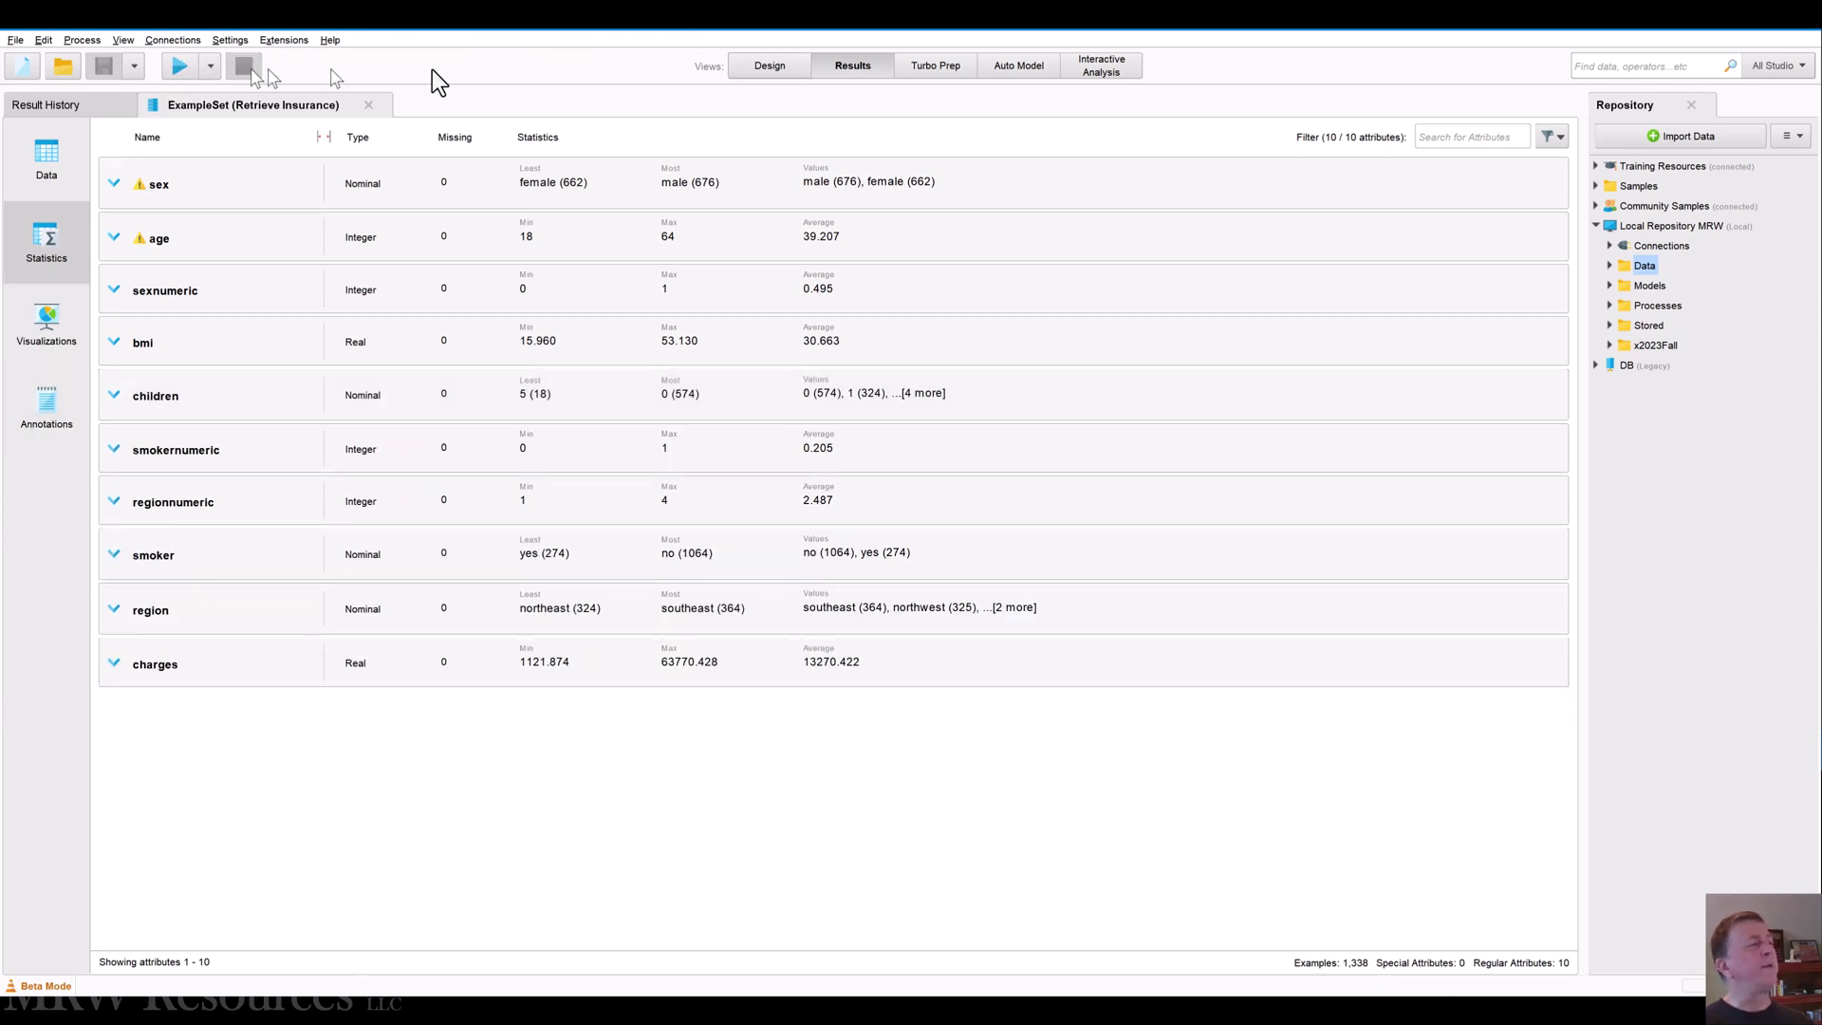
click(735, 68)
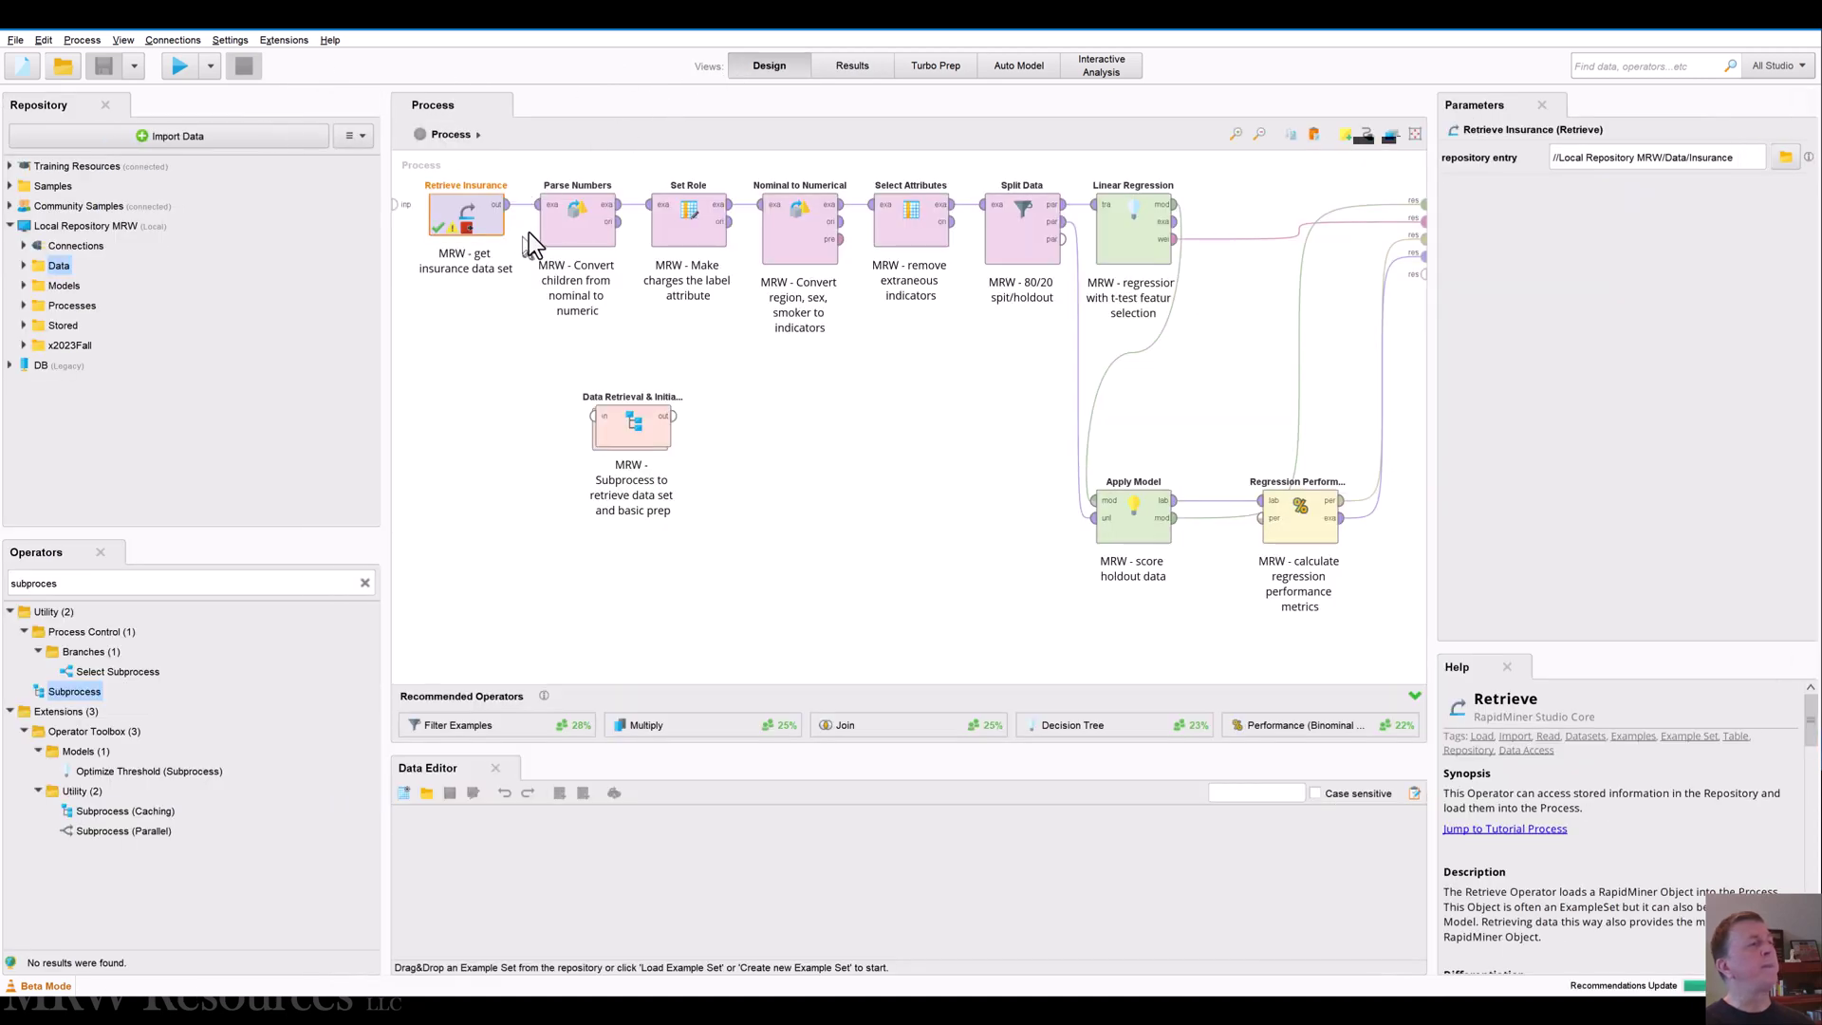
Run the process to view the data retrieved from the insurance set, then return to the design and show Parse Numbers' parameters
click(556, 228)
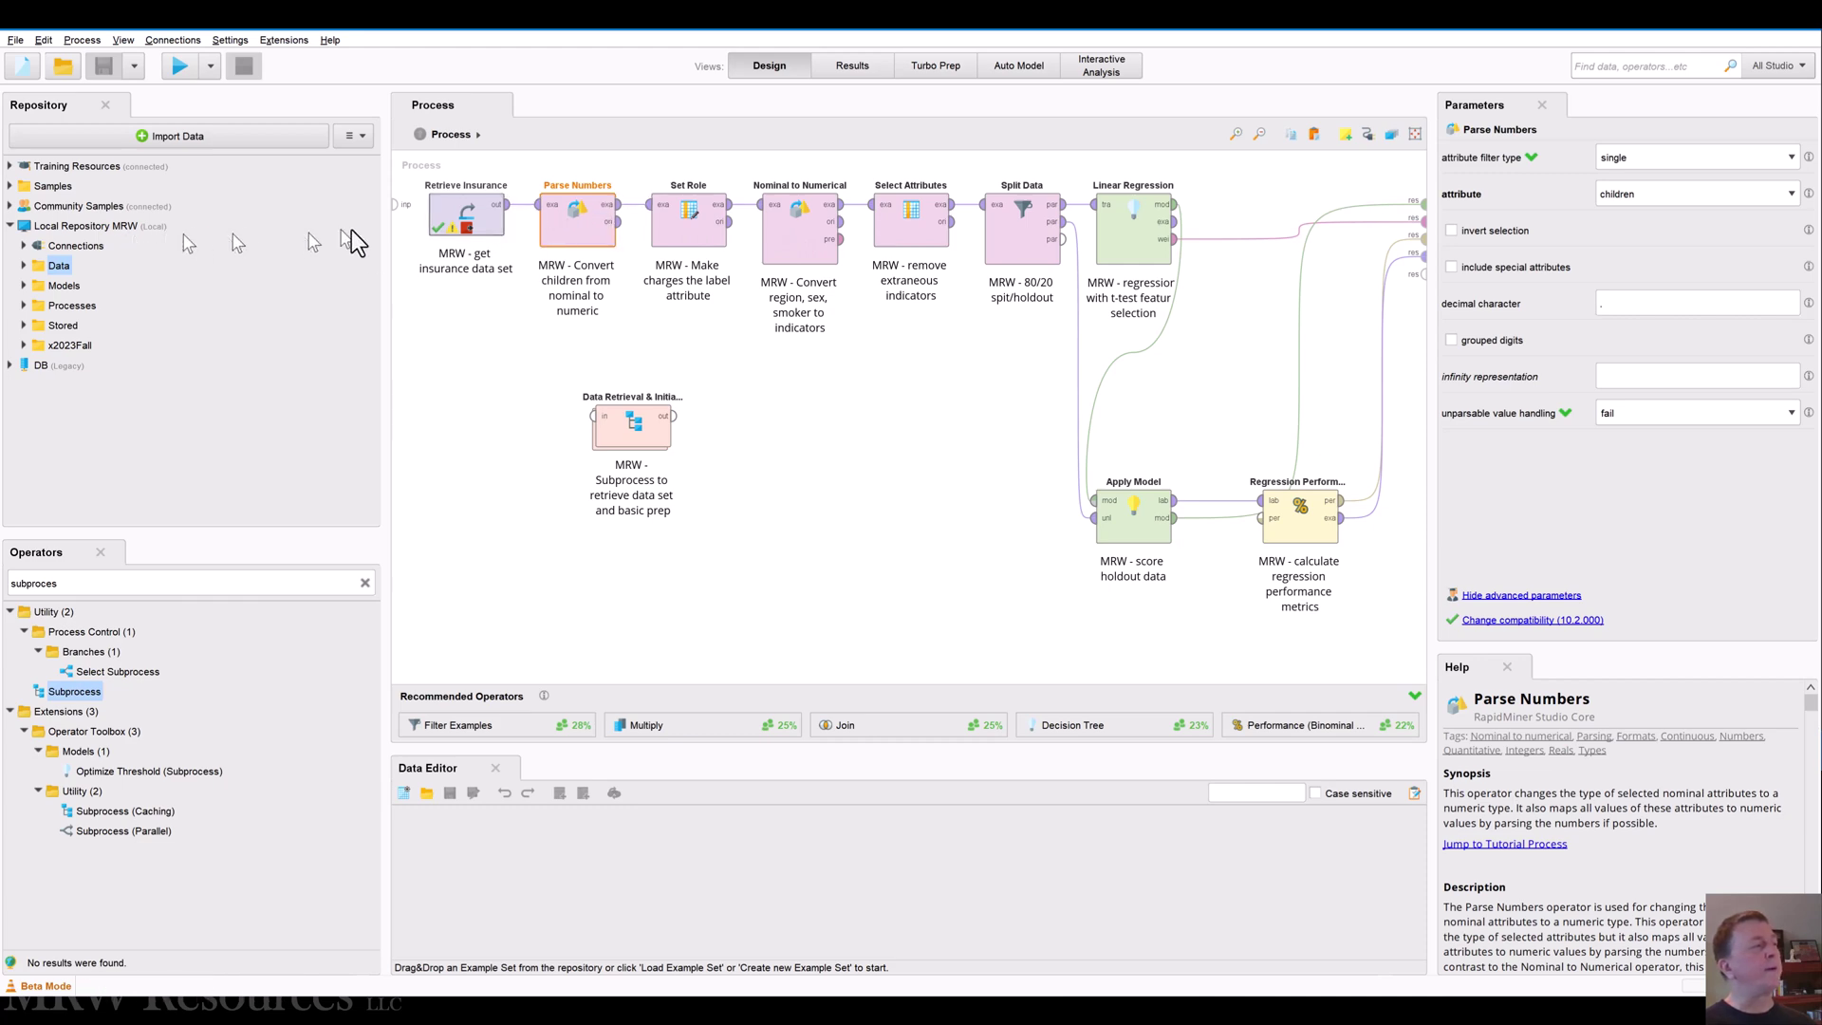
click(179, 62)
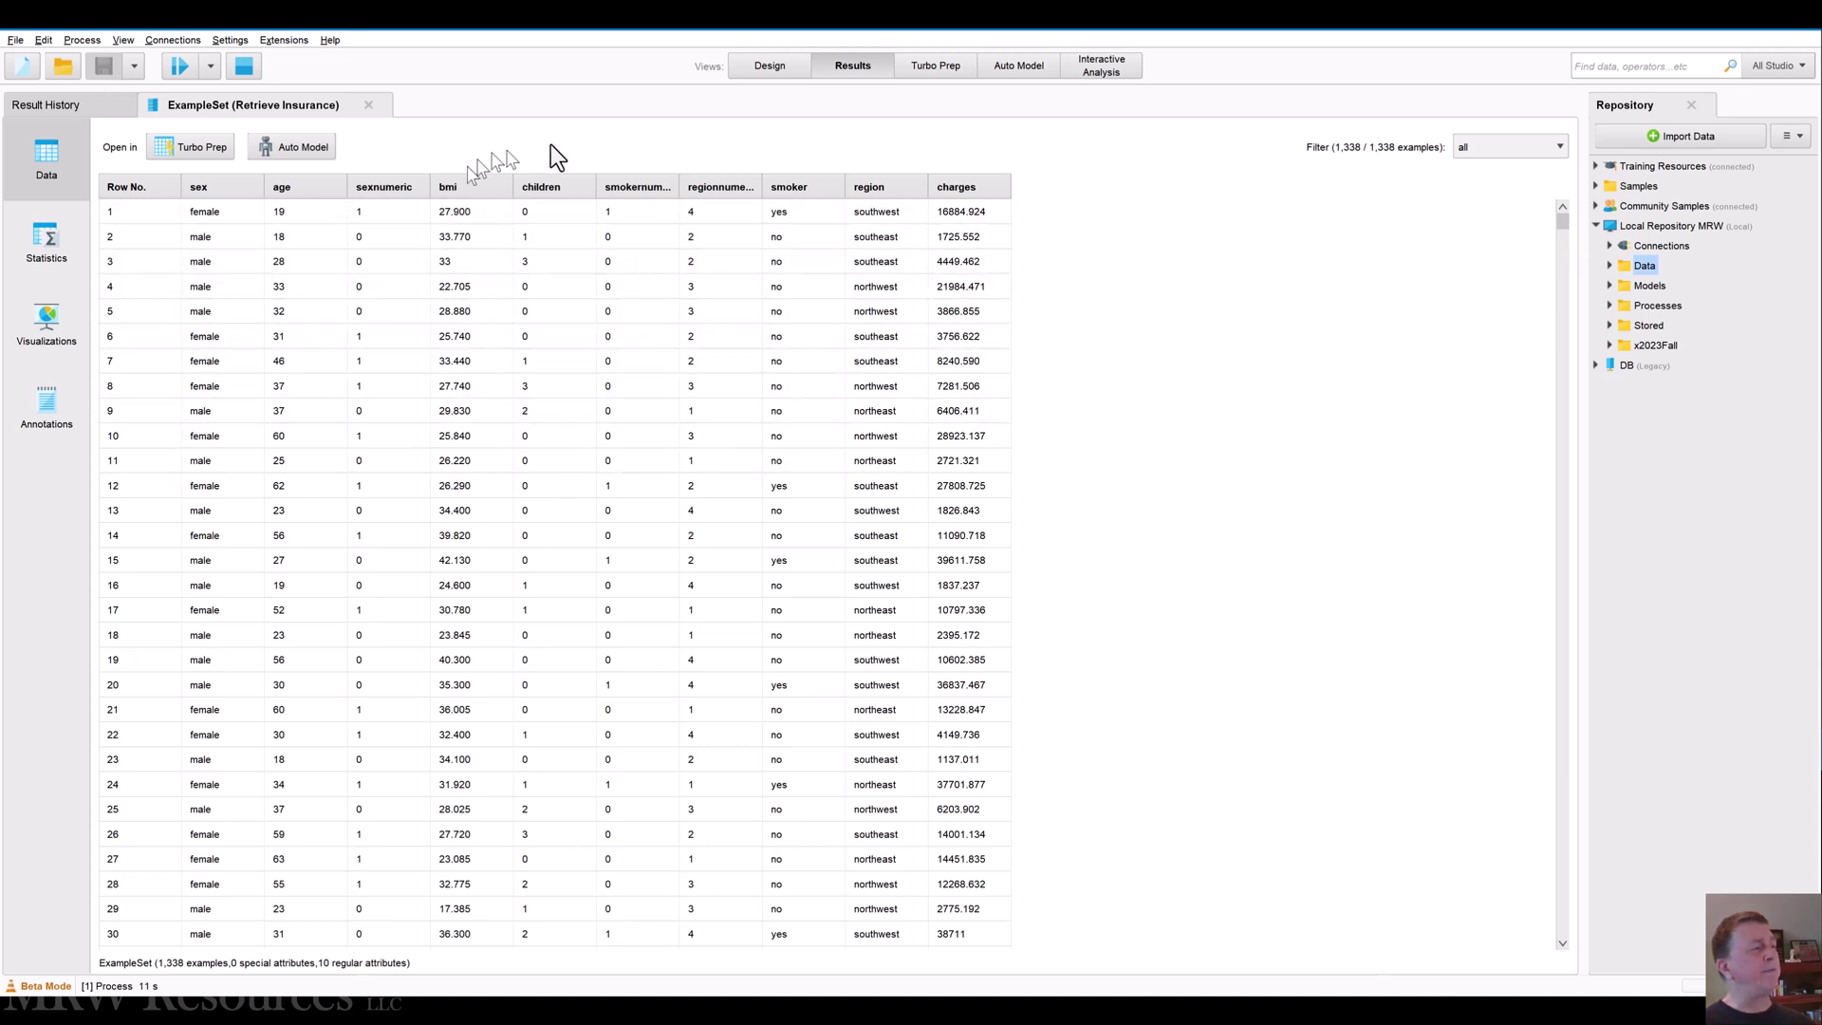
click(751, 68)
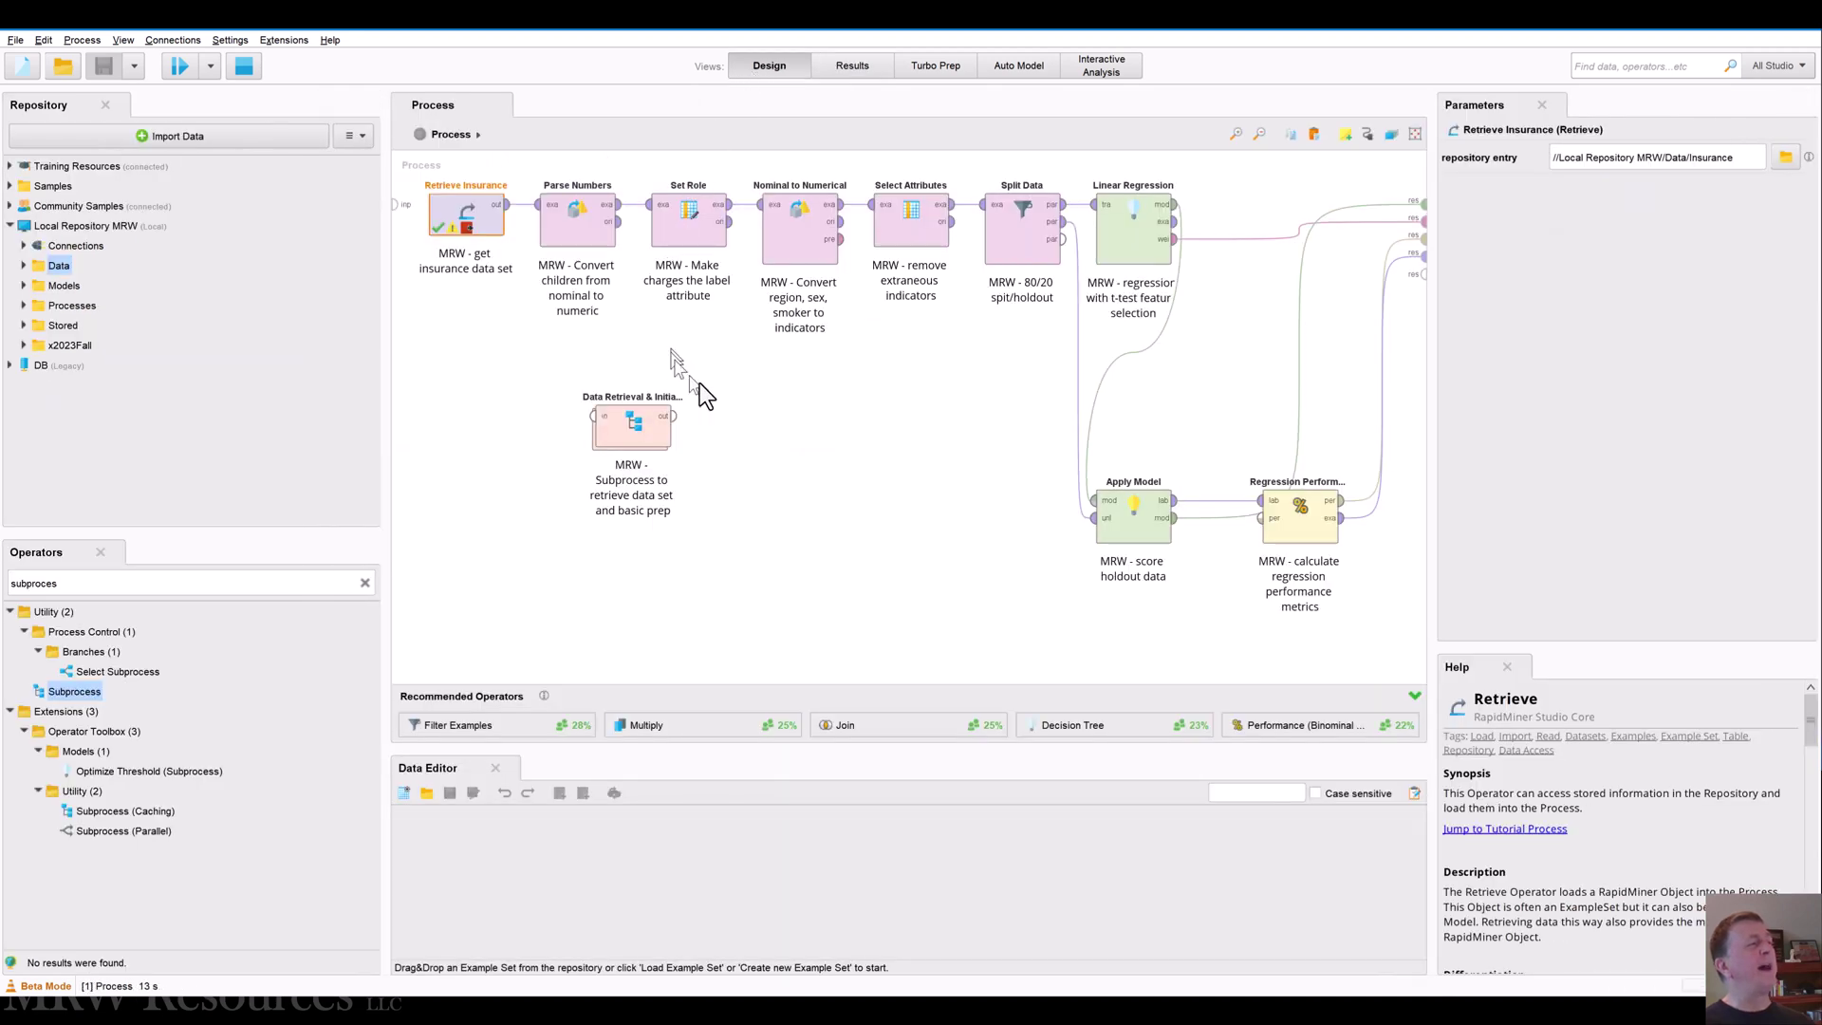
click(567, 245)
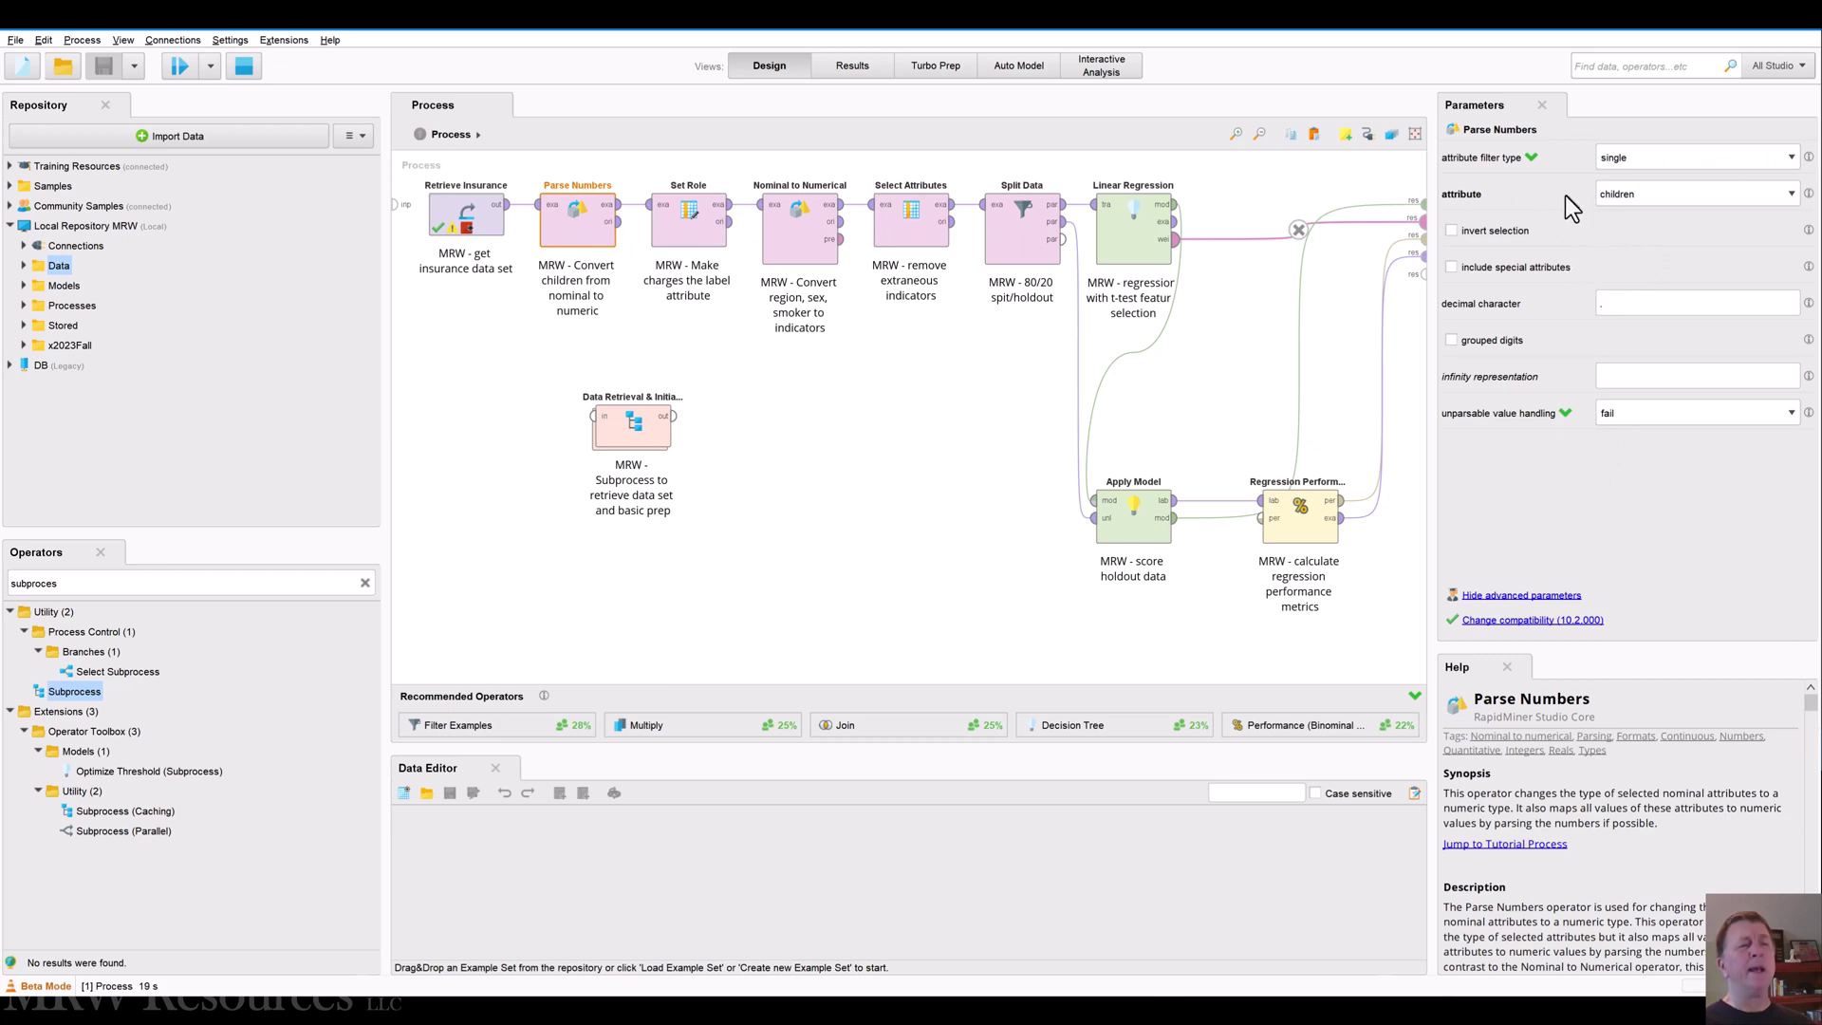
Set a breakpoint after Parse Numbers and restart the process from the beginning, saving it before the start
right_click(576, 217)
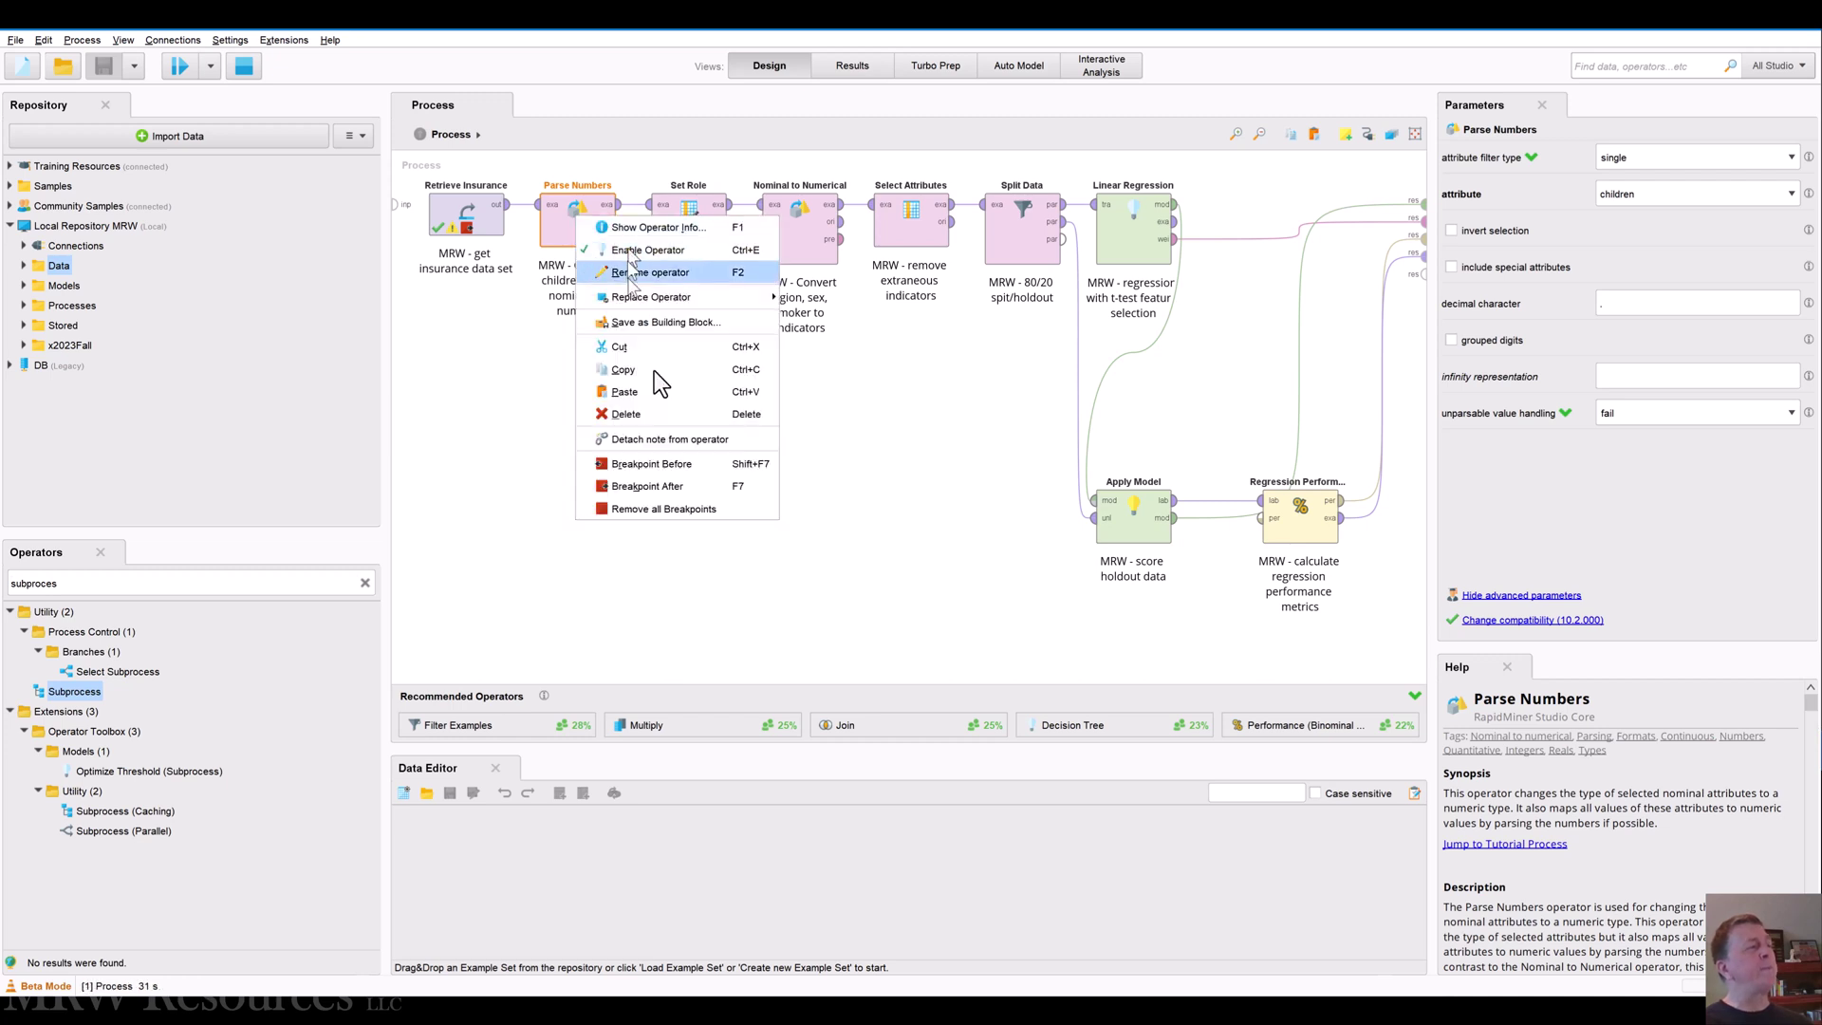
click(670, 486)
click(471, 383)
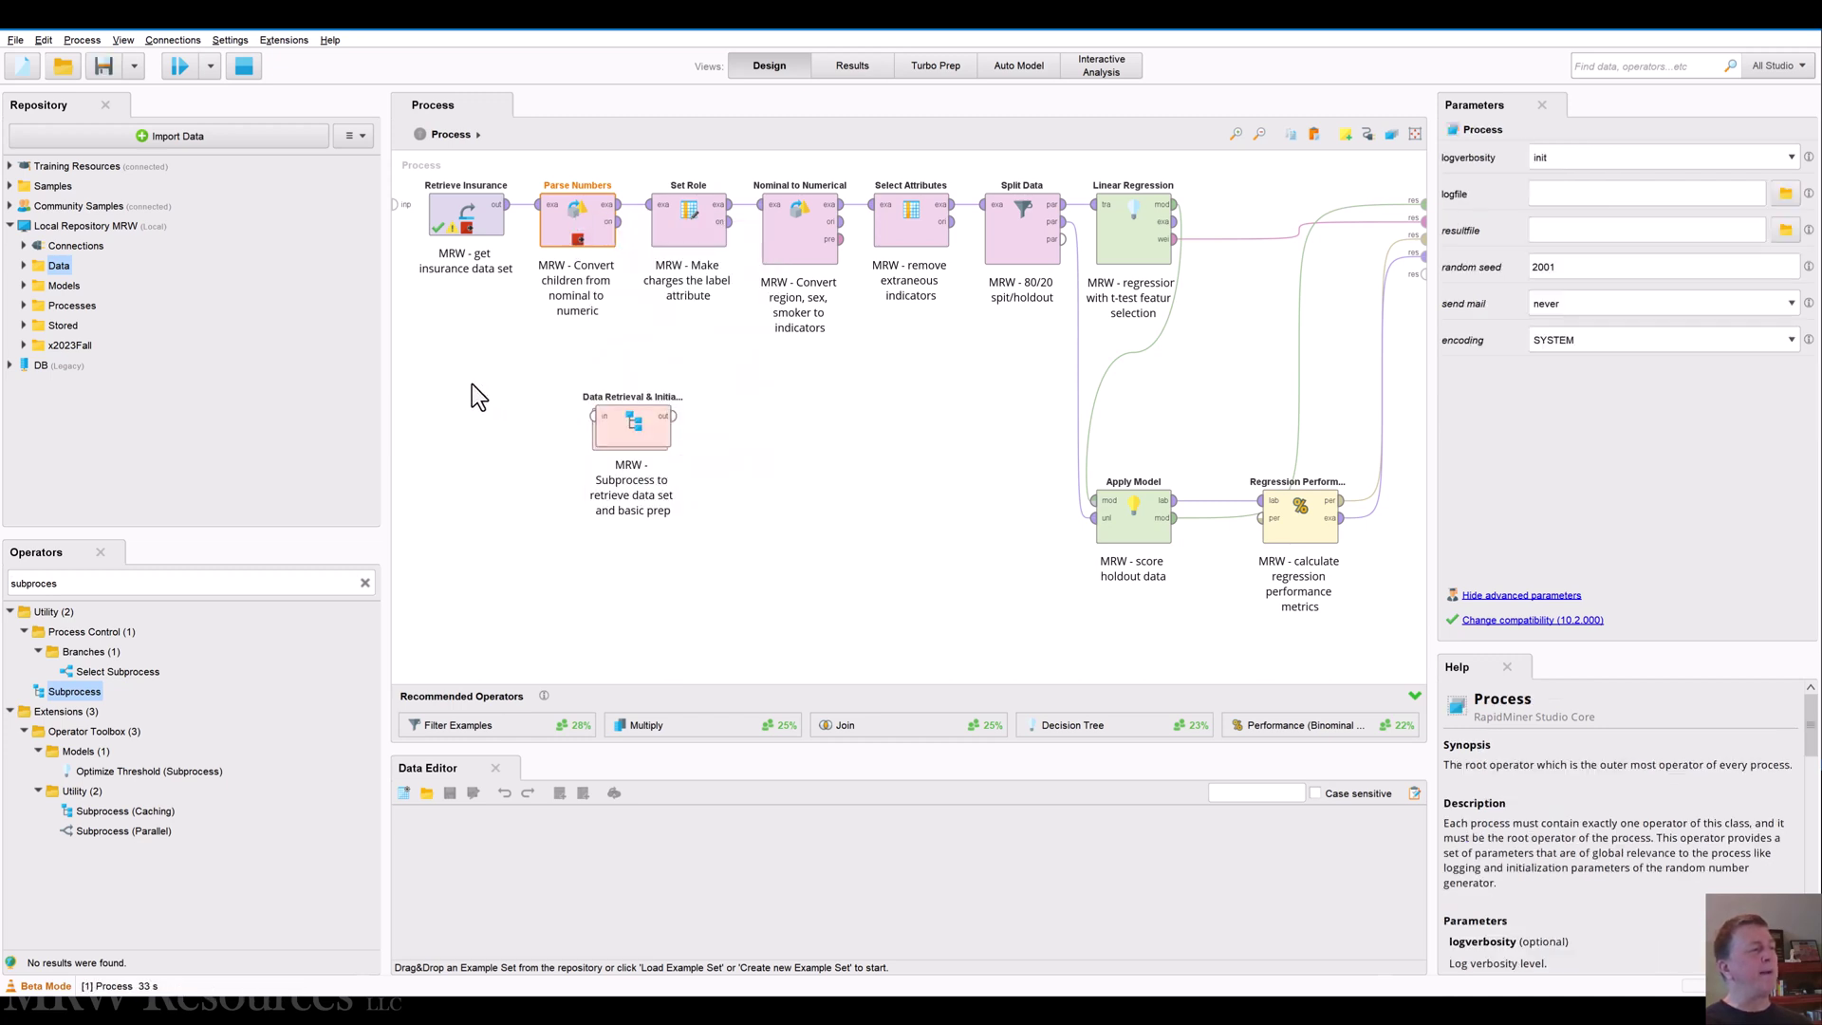
click(243, 65)
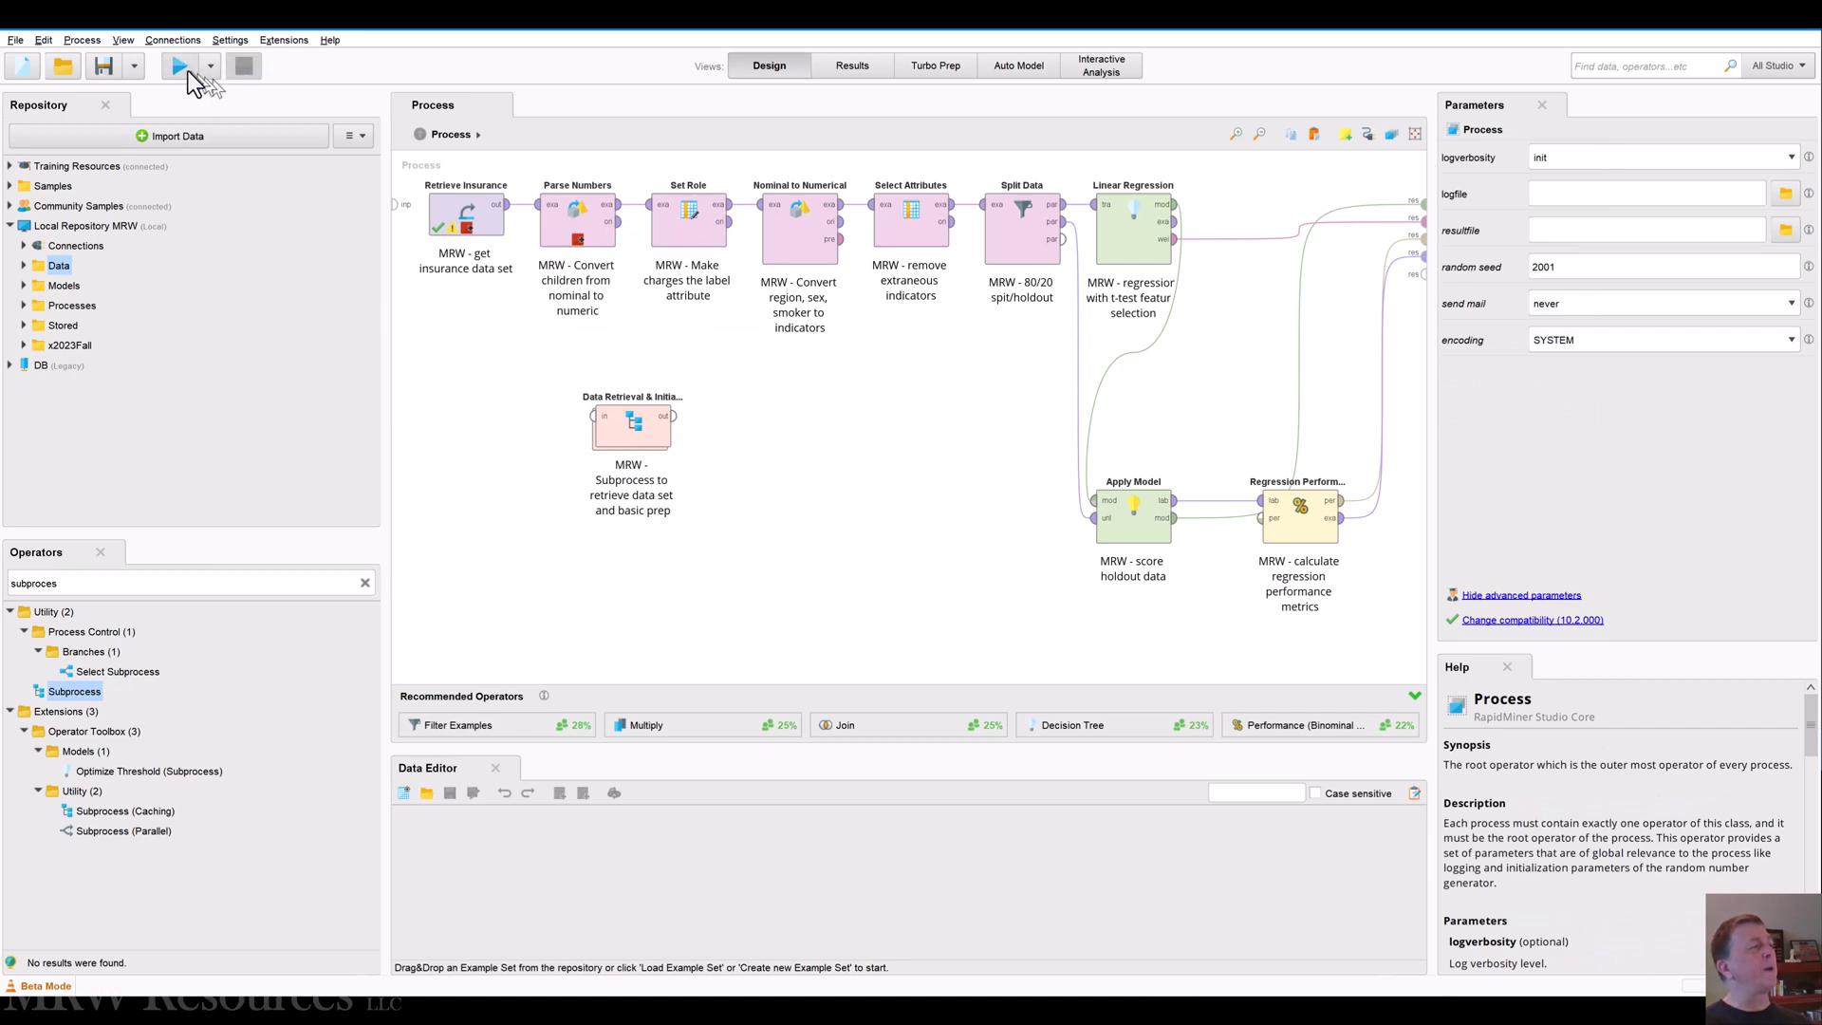
click(174, 65)
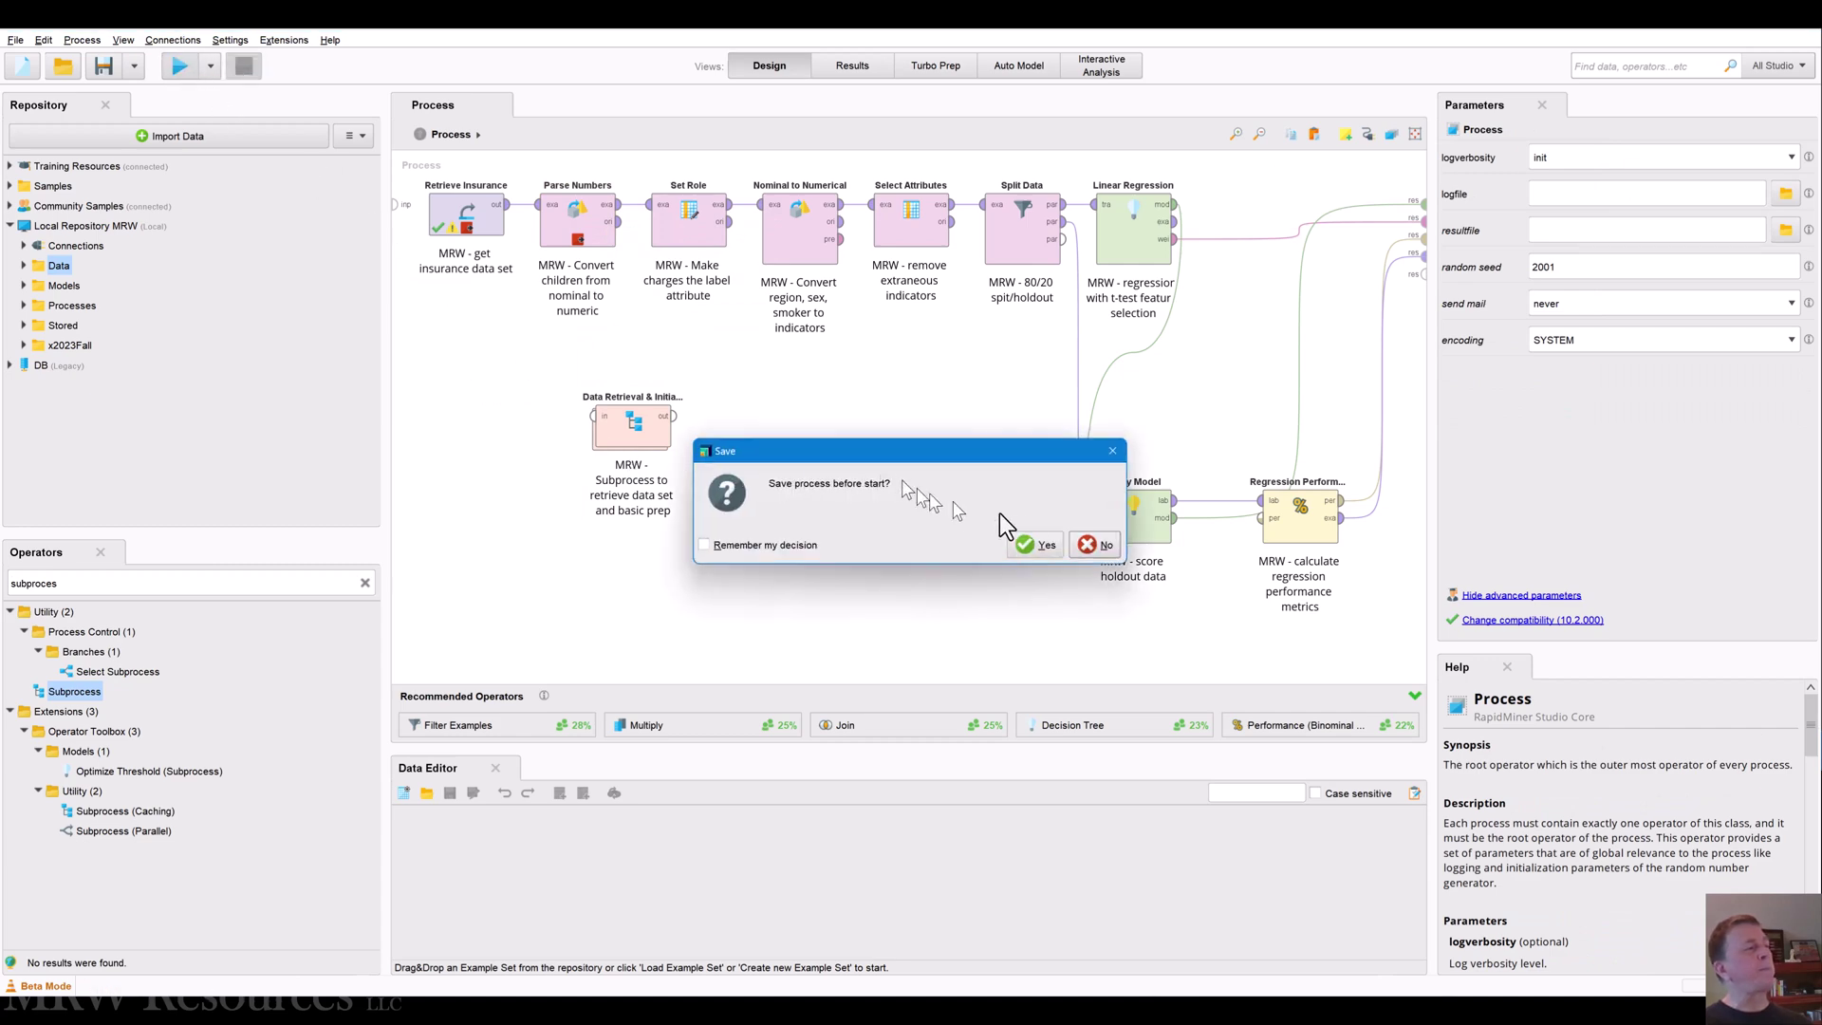
click(1042, 545)
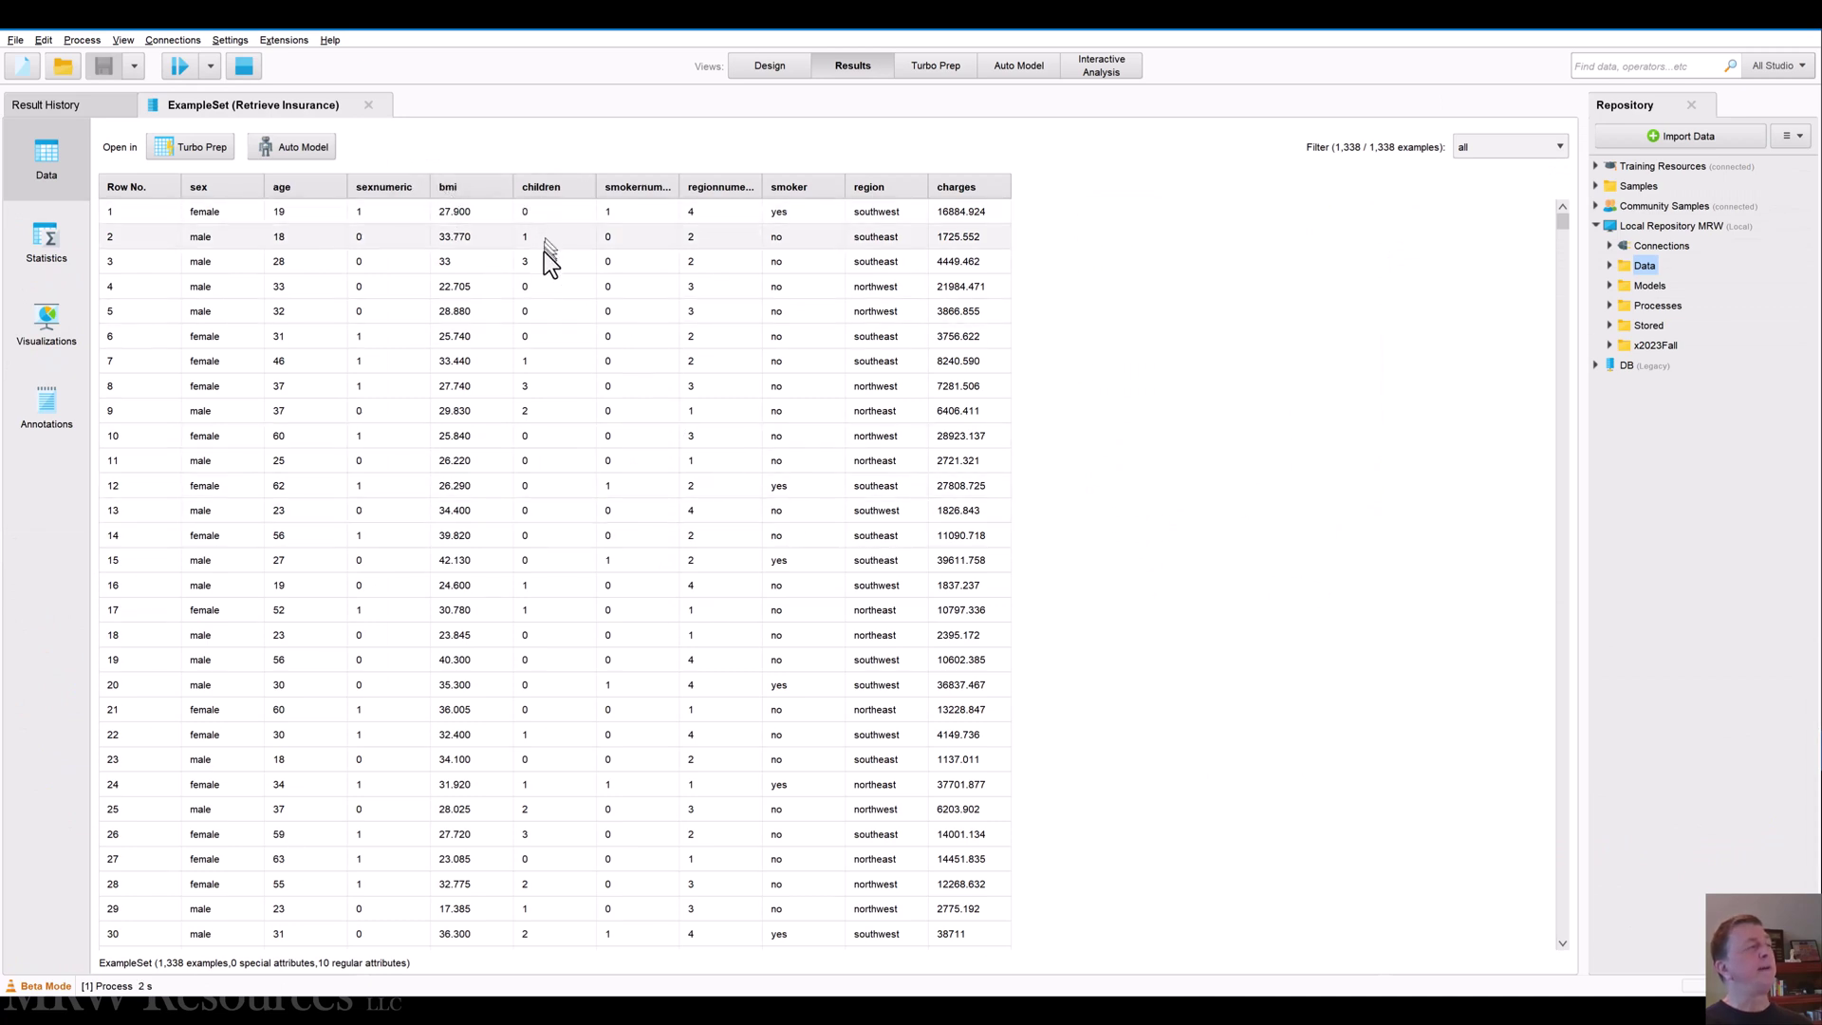
Resume the run to examine the data after Parse Numbers, stop it and return to the process design
click(175, 66)
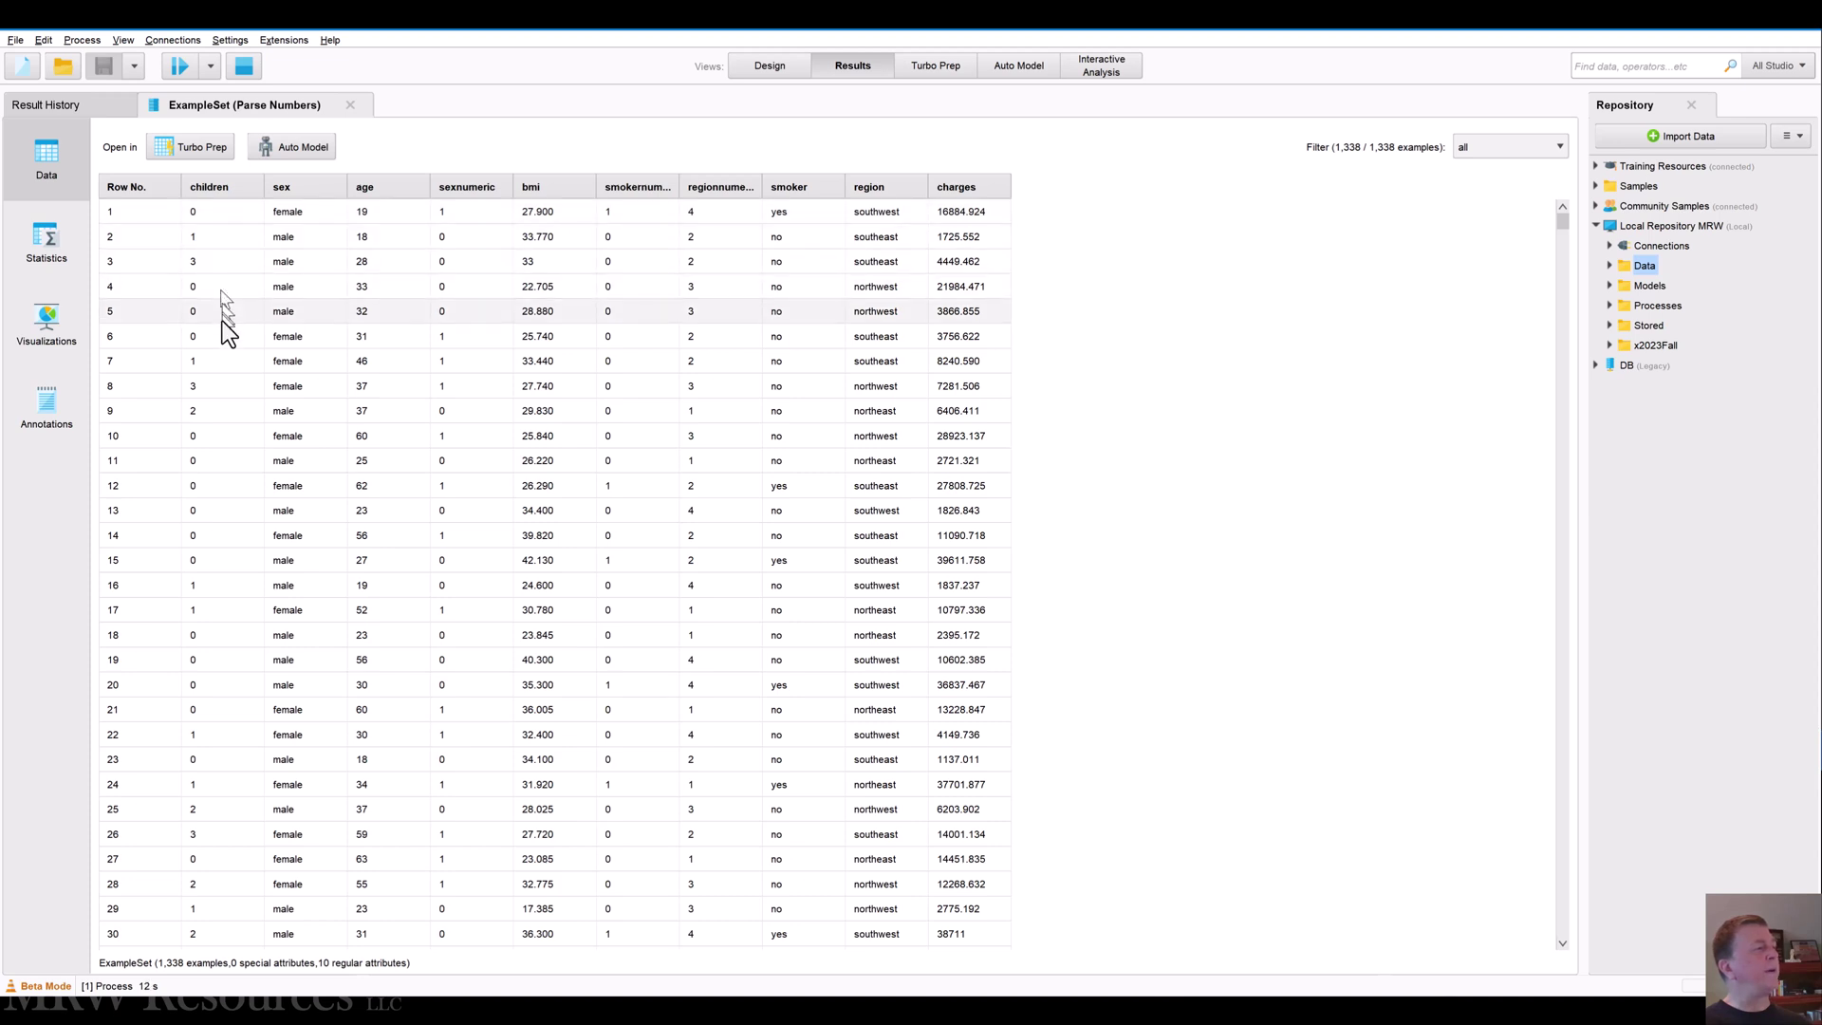
click(244, 65)
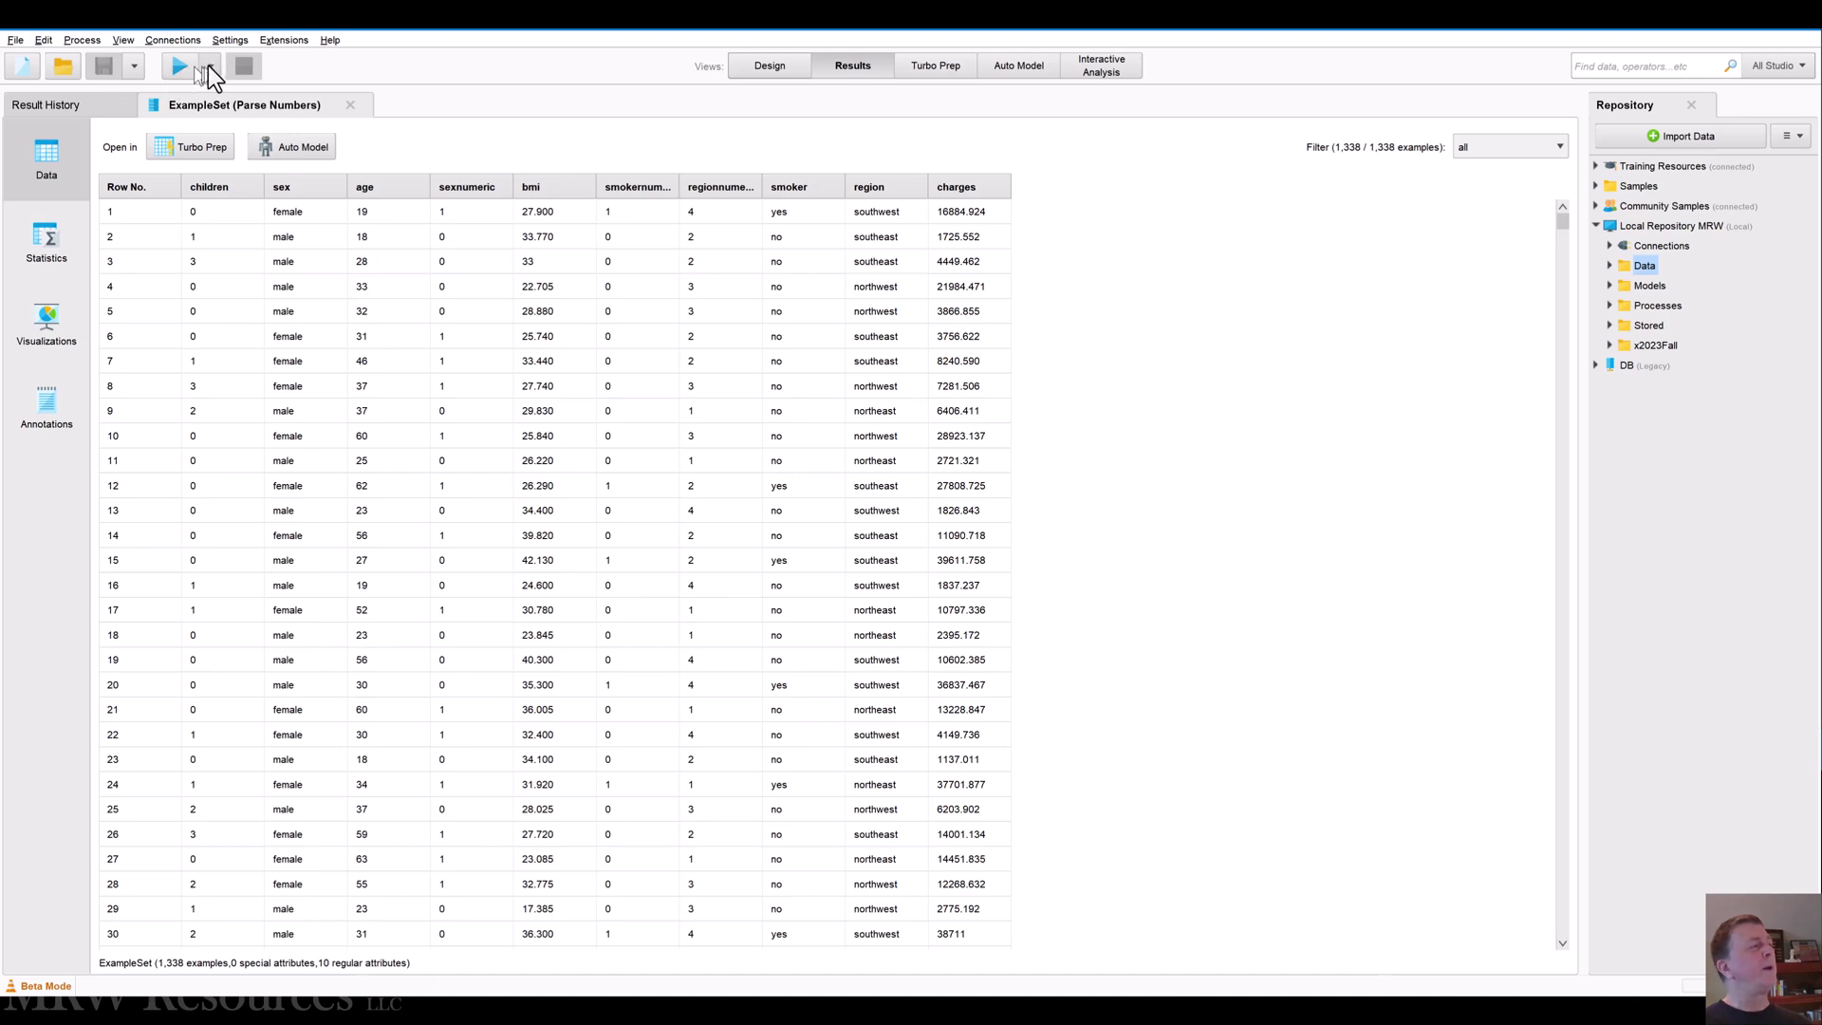
click(790, 62)
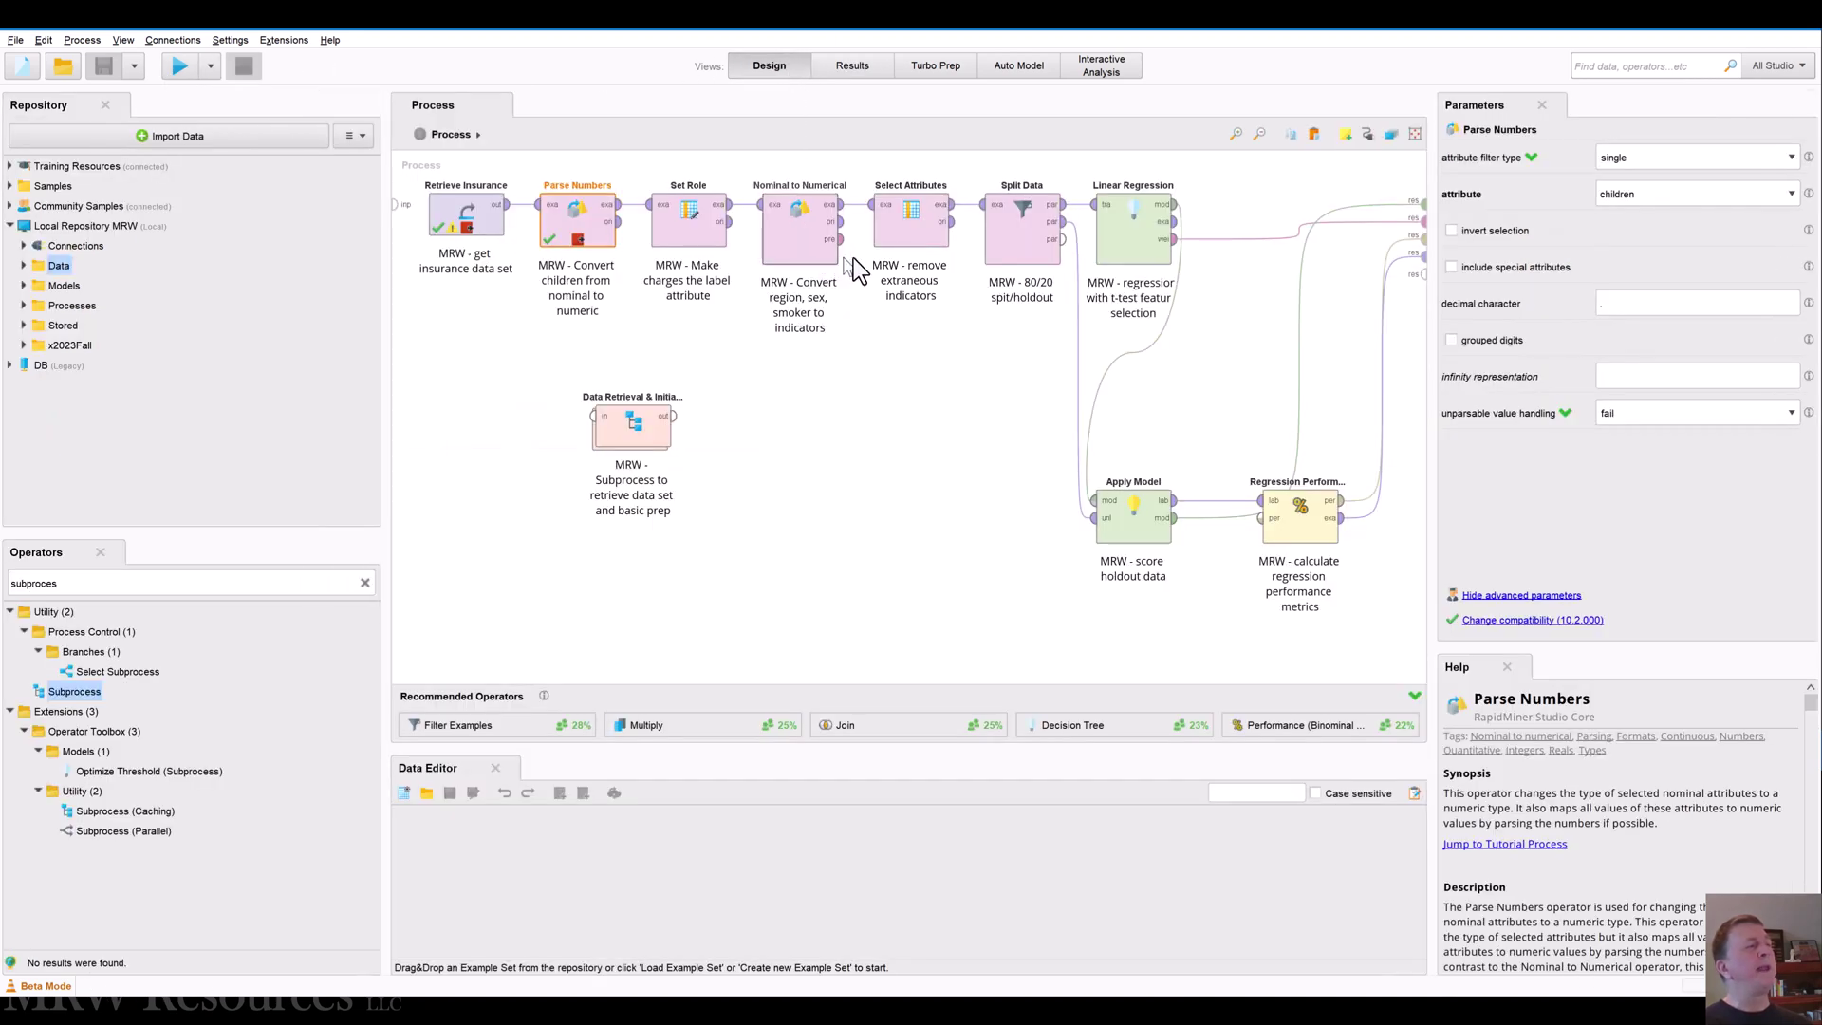
Duplicate the Nominal to Numerical operator, place the copy below Parse Numbers, and move the Data Retrieval & Initial Prep operator clear of it
click(823, 248)
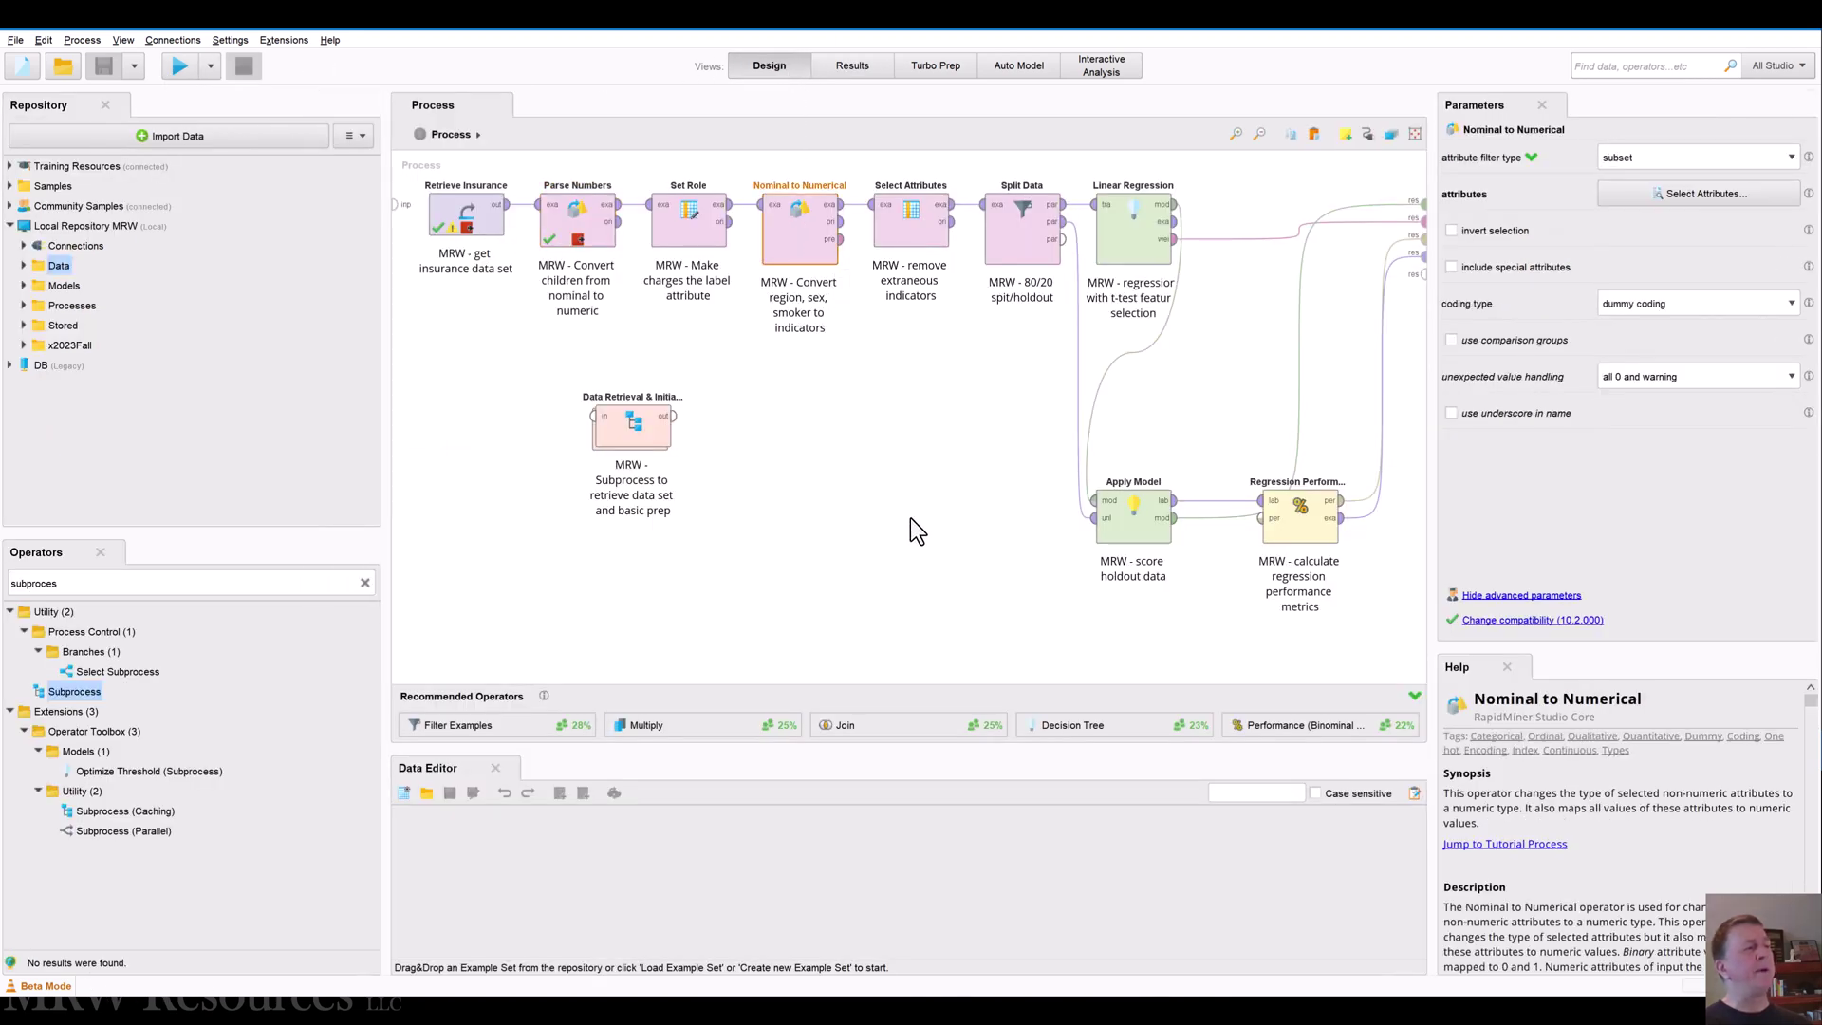
key(ctrl+c)
key(ctrl+v)
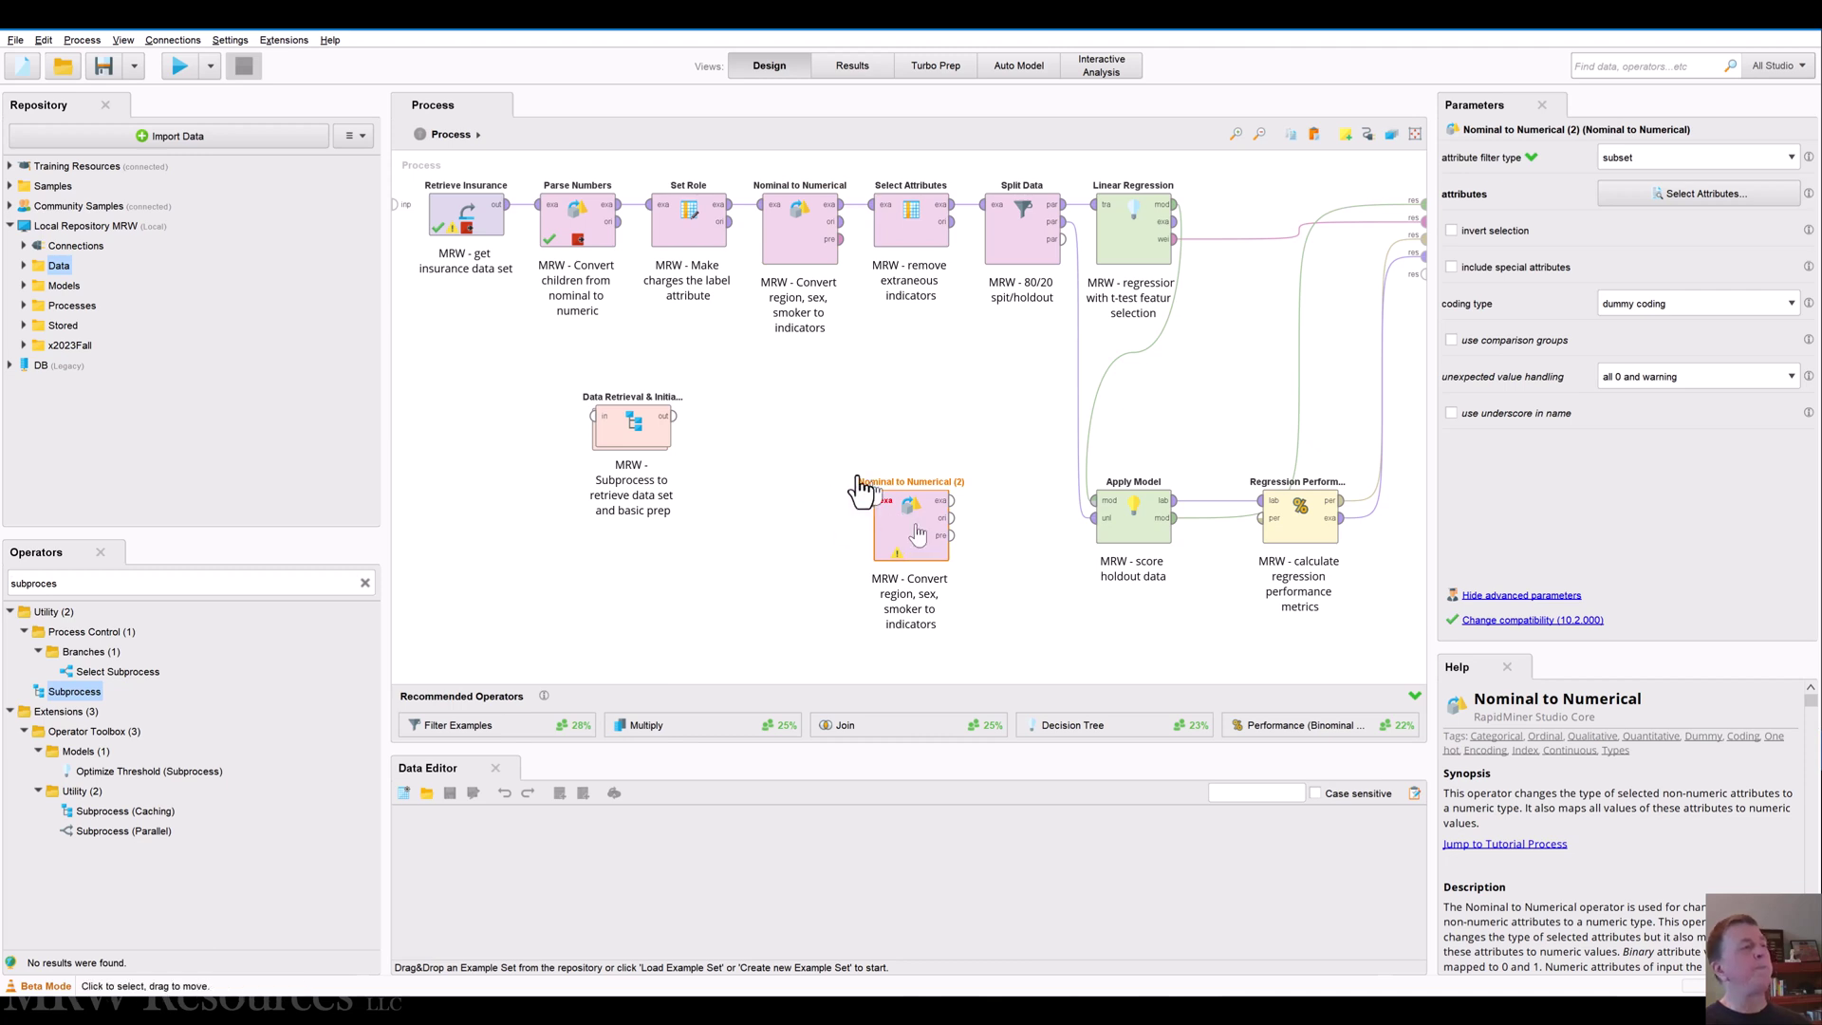
drag(925, 524, 607, 356)
double_click(632, 425)
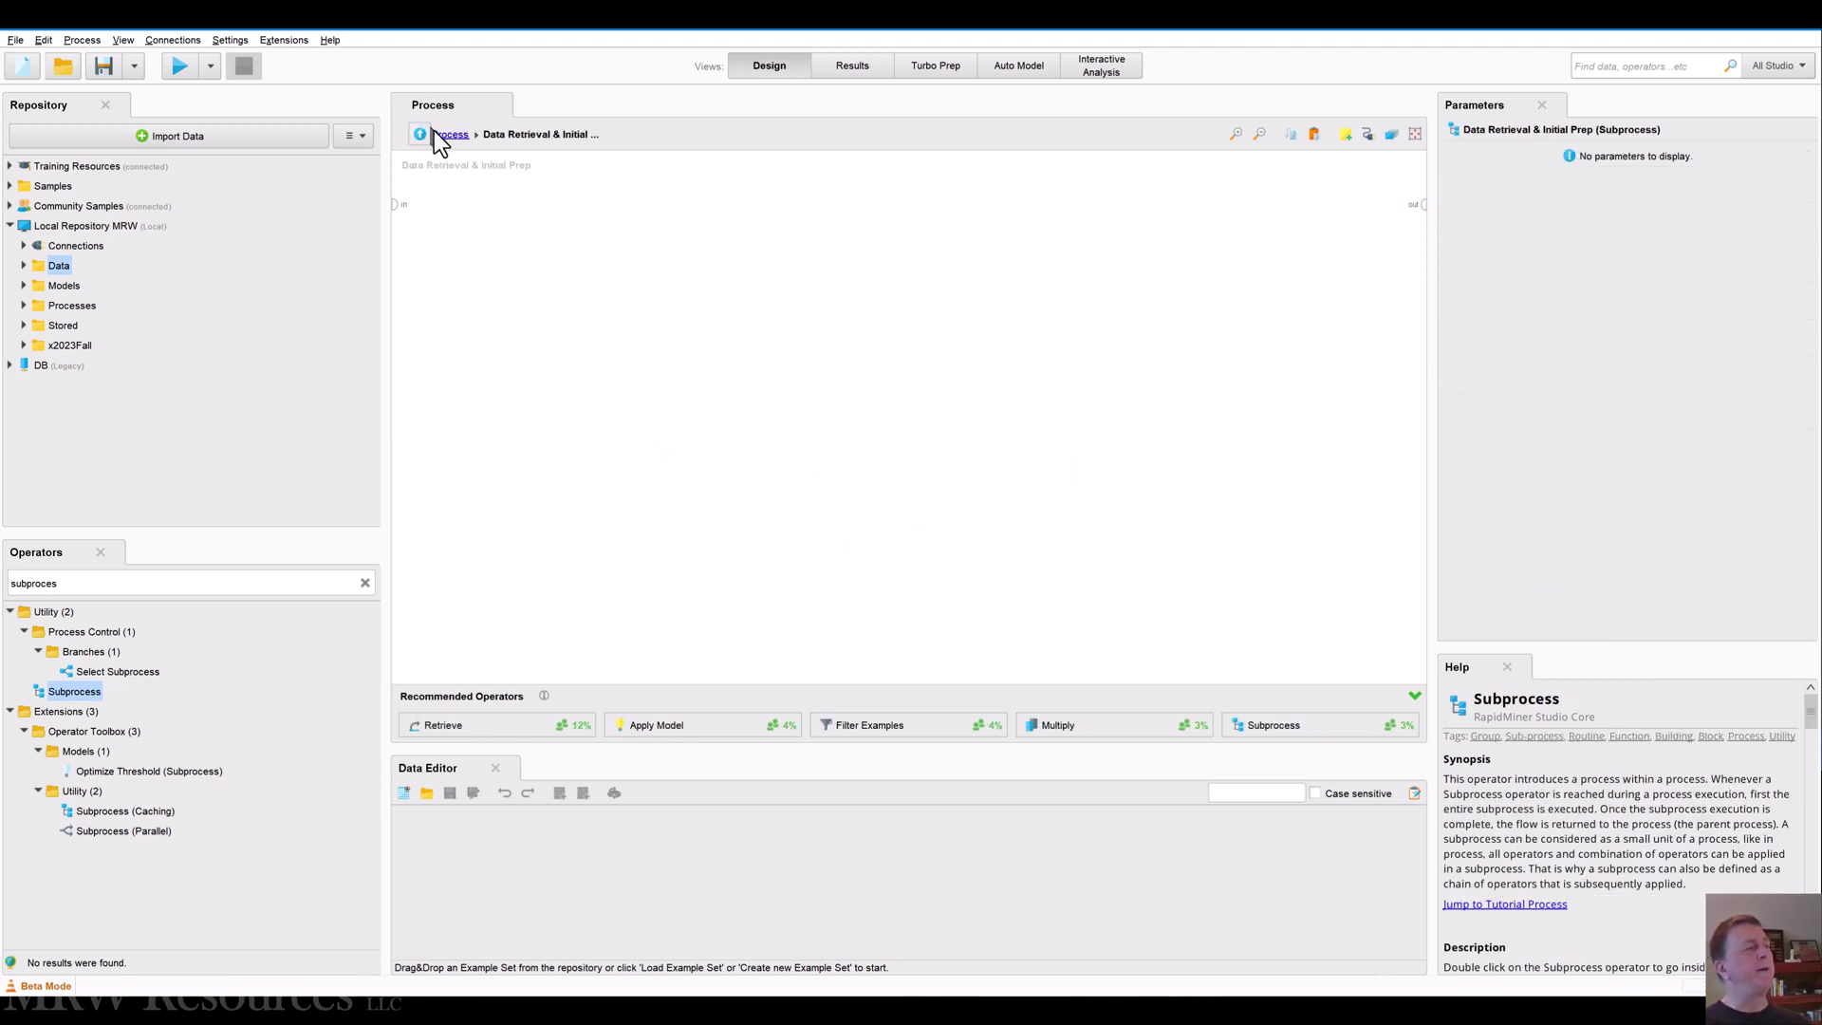
click(446, 135)
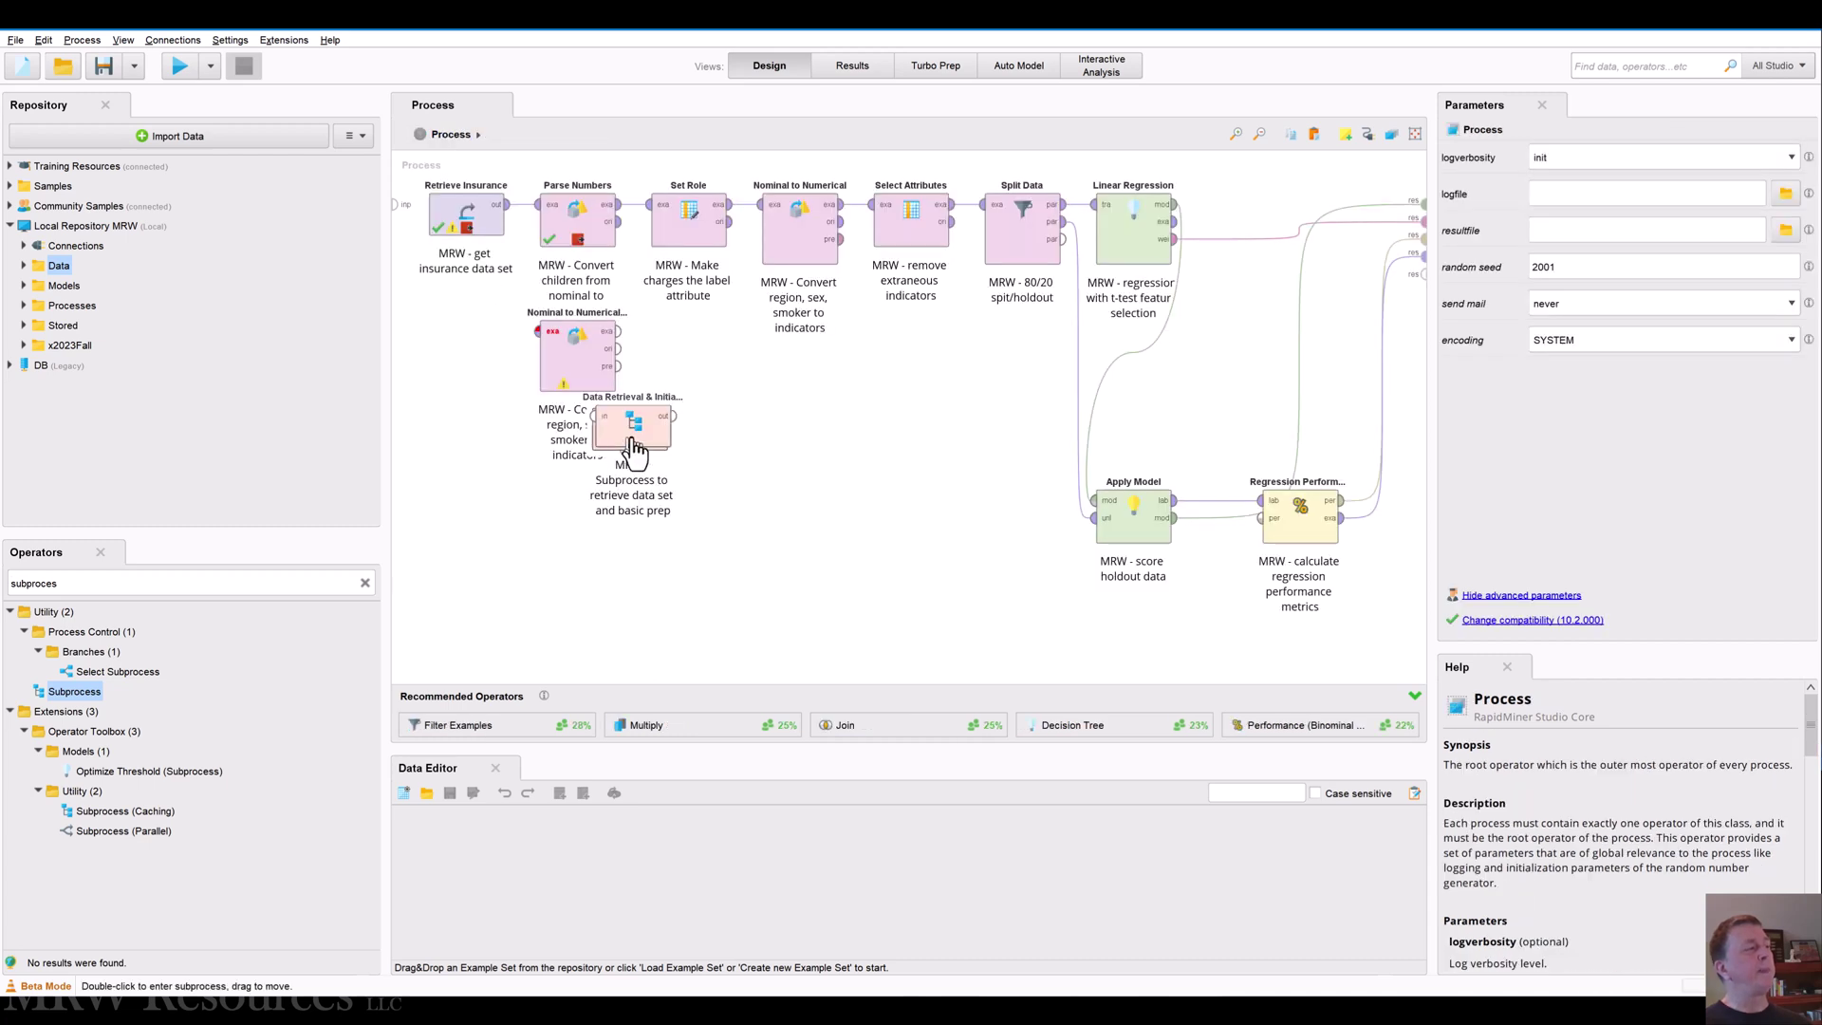
drag(626, 445, 740, 494)
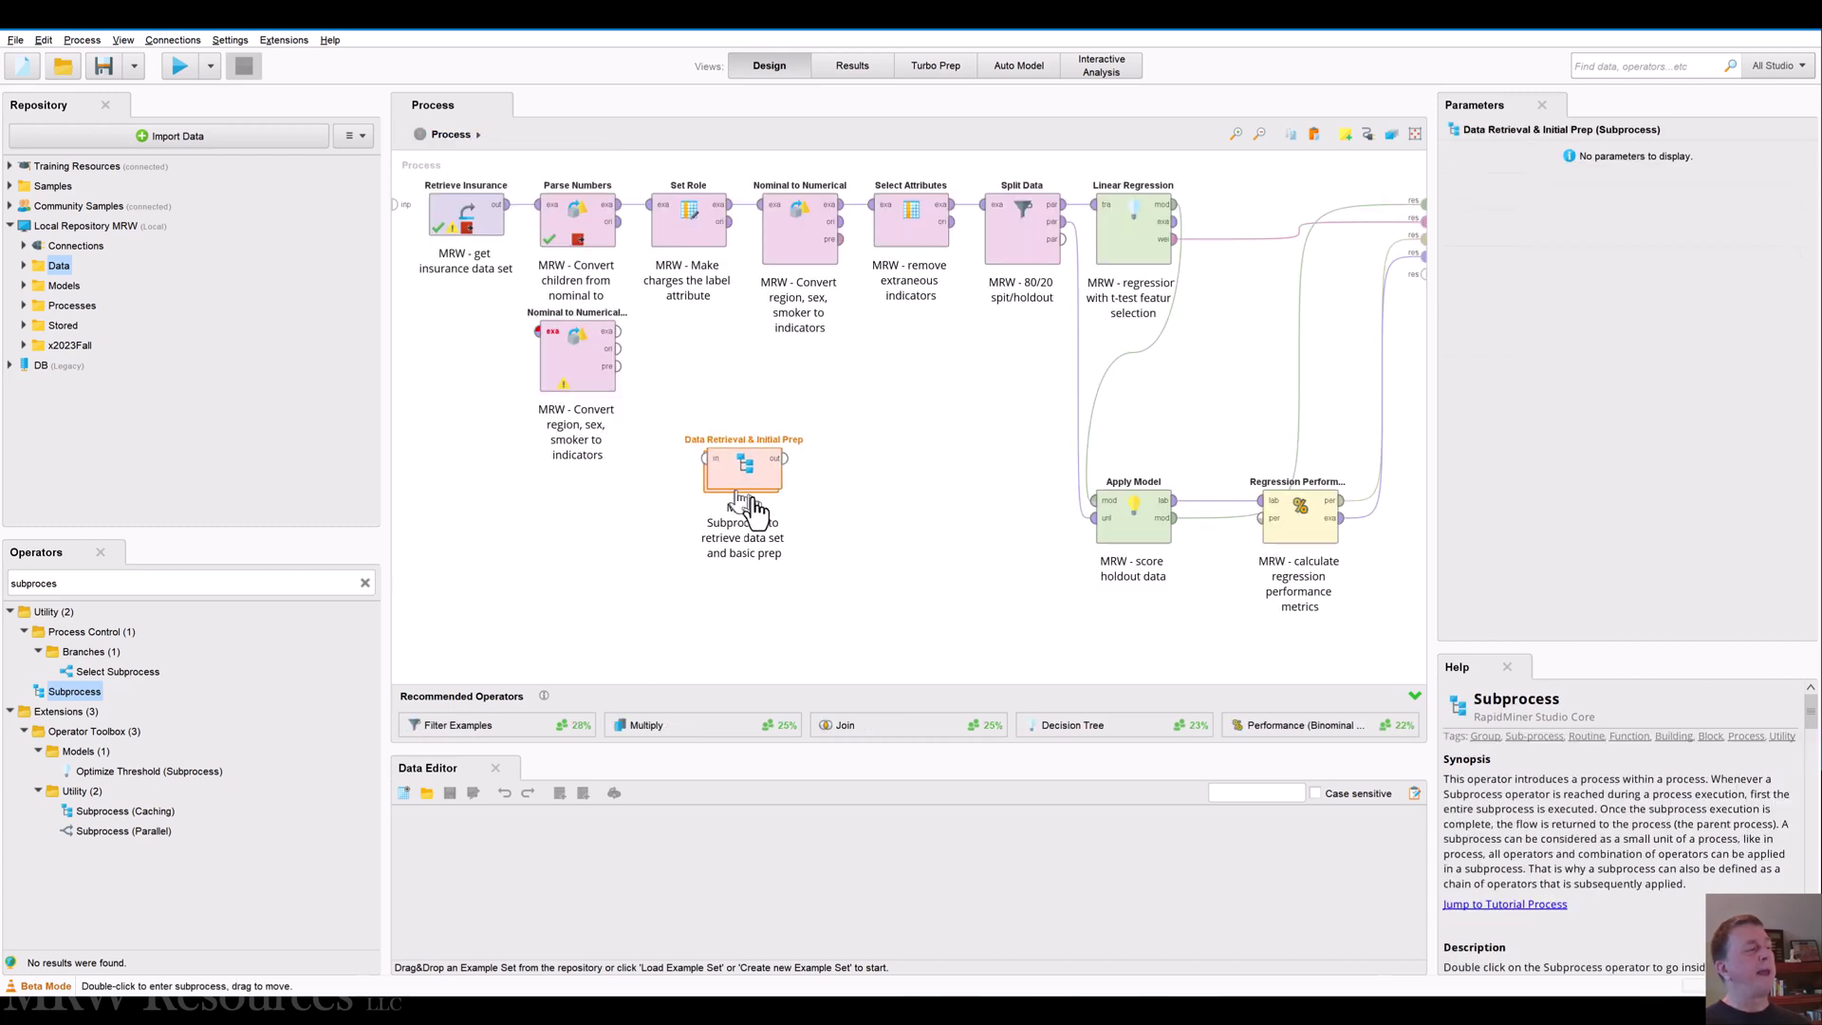
Disable Parse Numbers and connect Retrieve Insurance through the copied Nominal to Numerical operator to Set Role
right_click(575, 221)
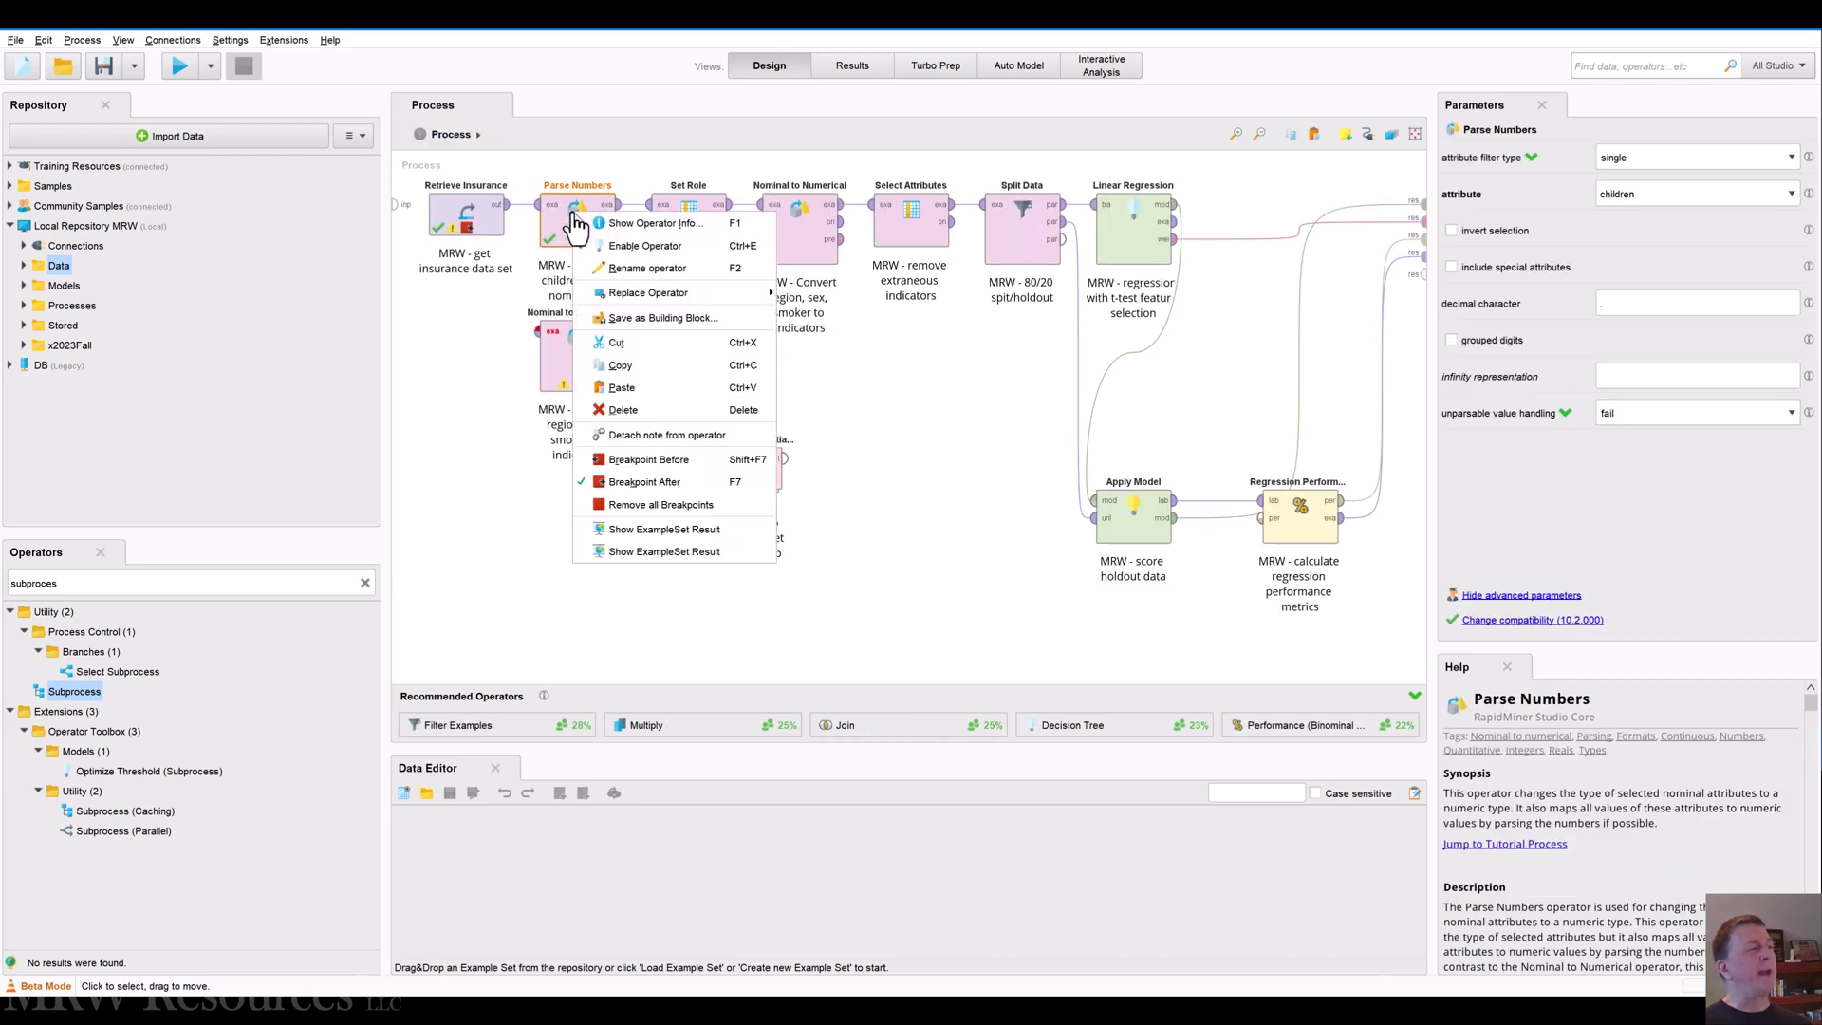
click(631, 246)
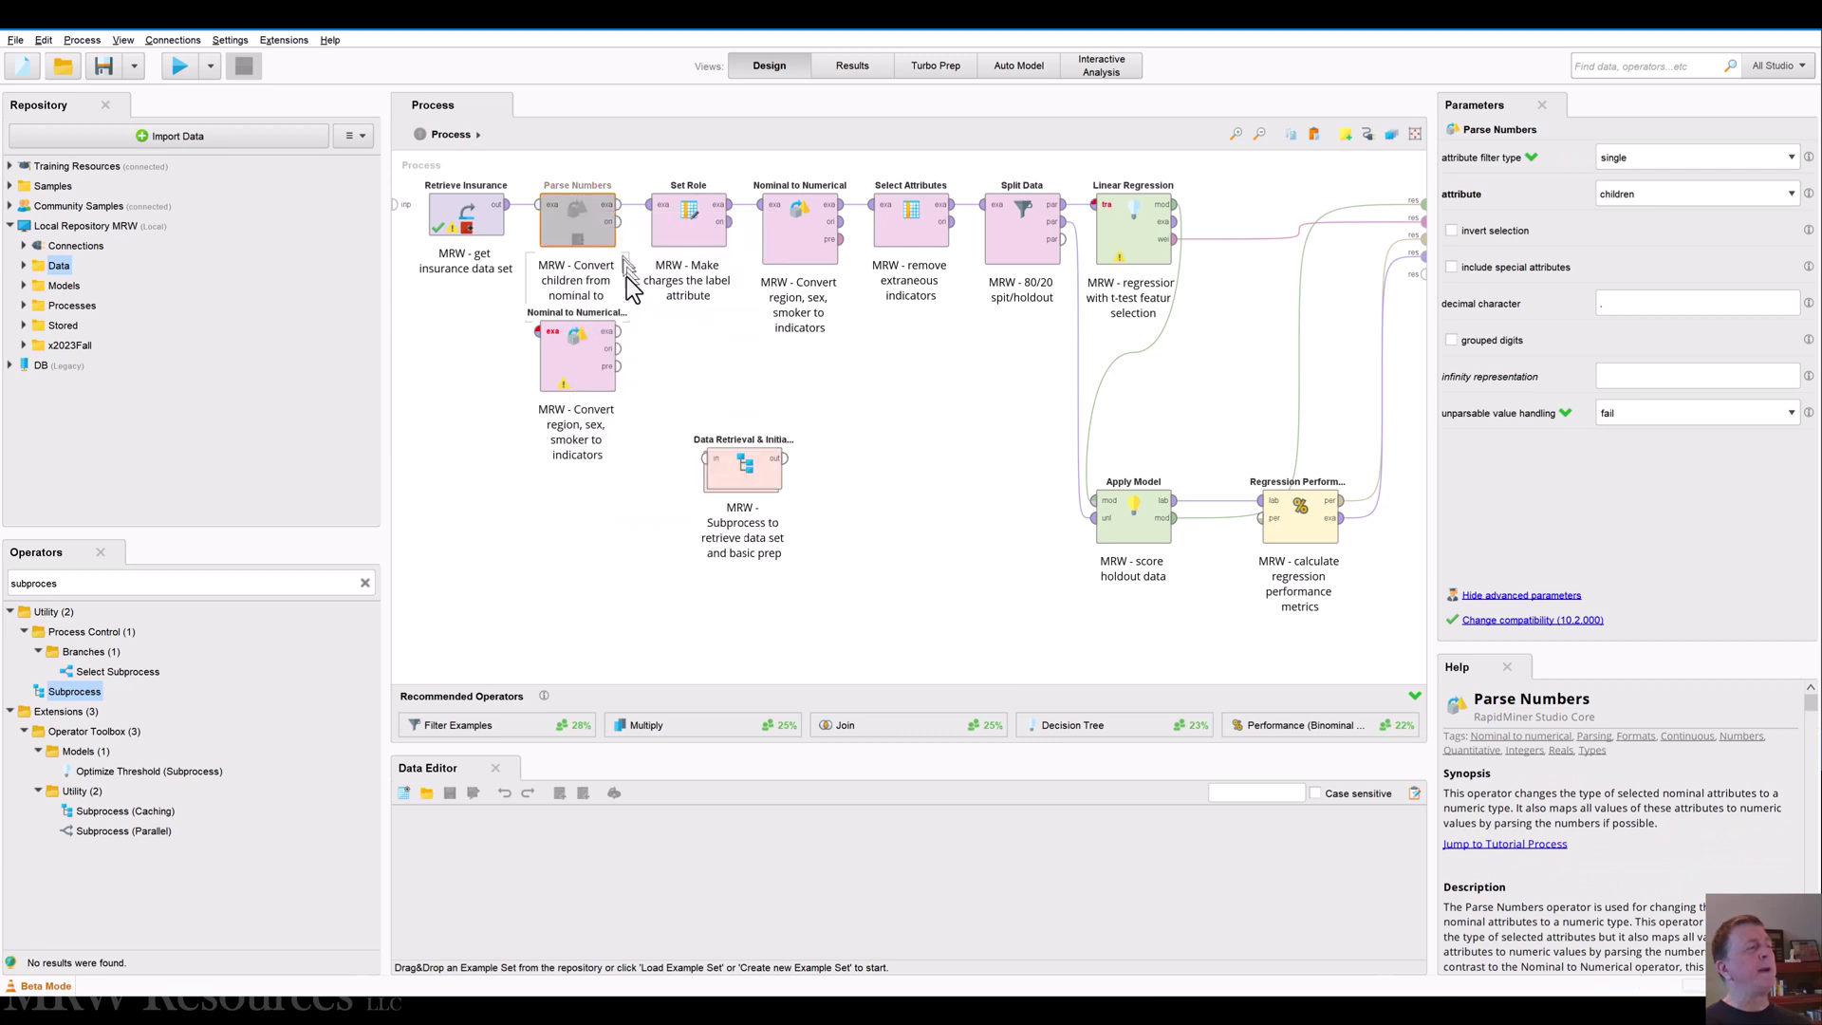
click(509, 204)
click(533, 331)
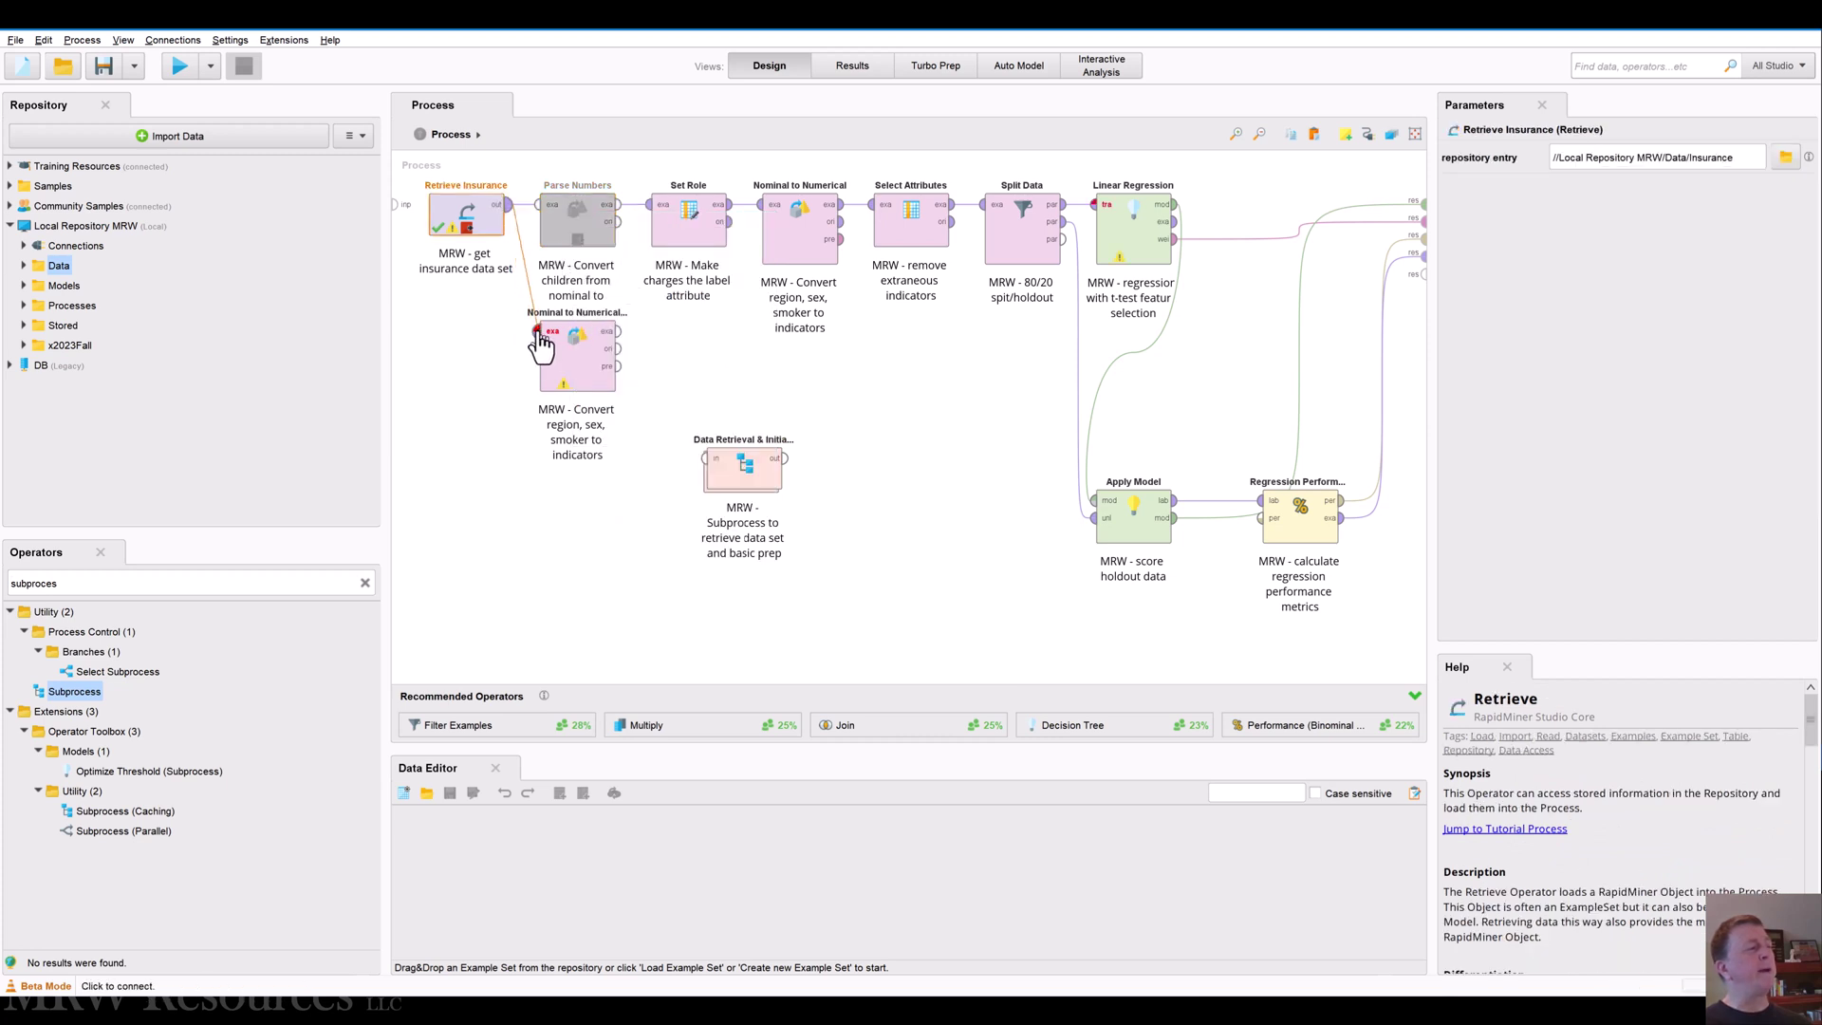
click(617, 331)
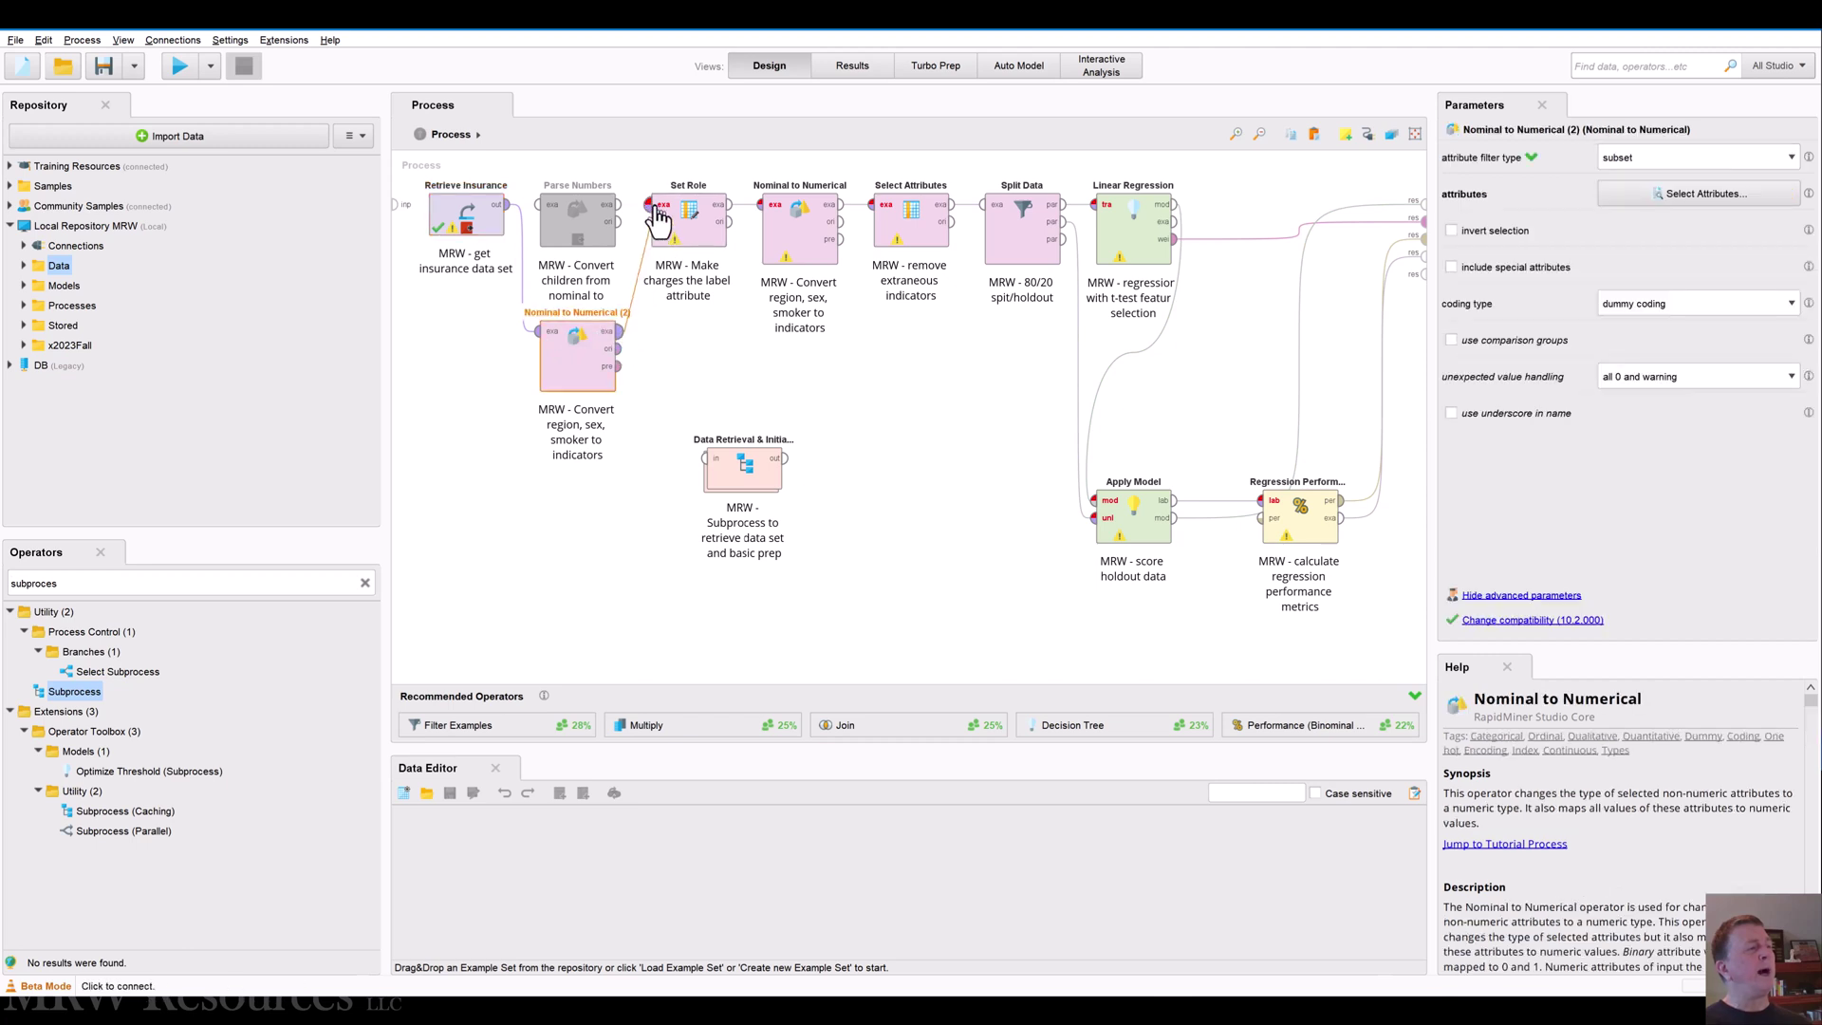
click(648, 204)
Remove all breakpoints from the process, including one placed before the copied Nominal to Numerical operator
right_click(571, 378)
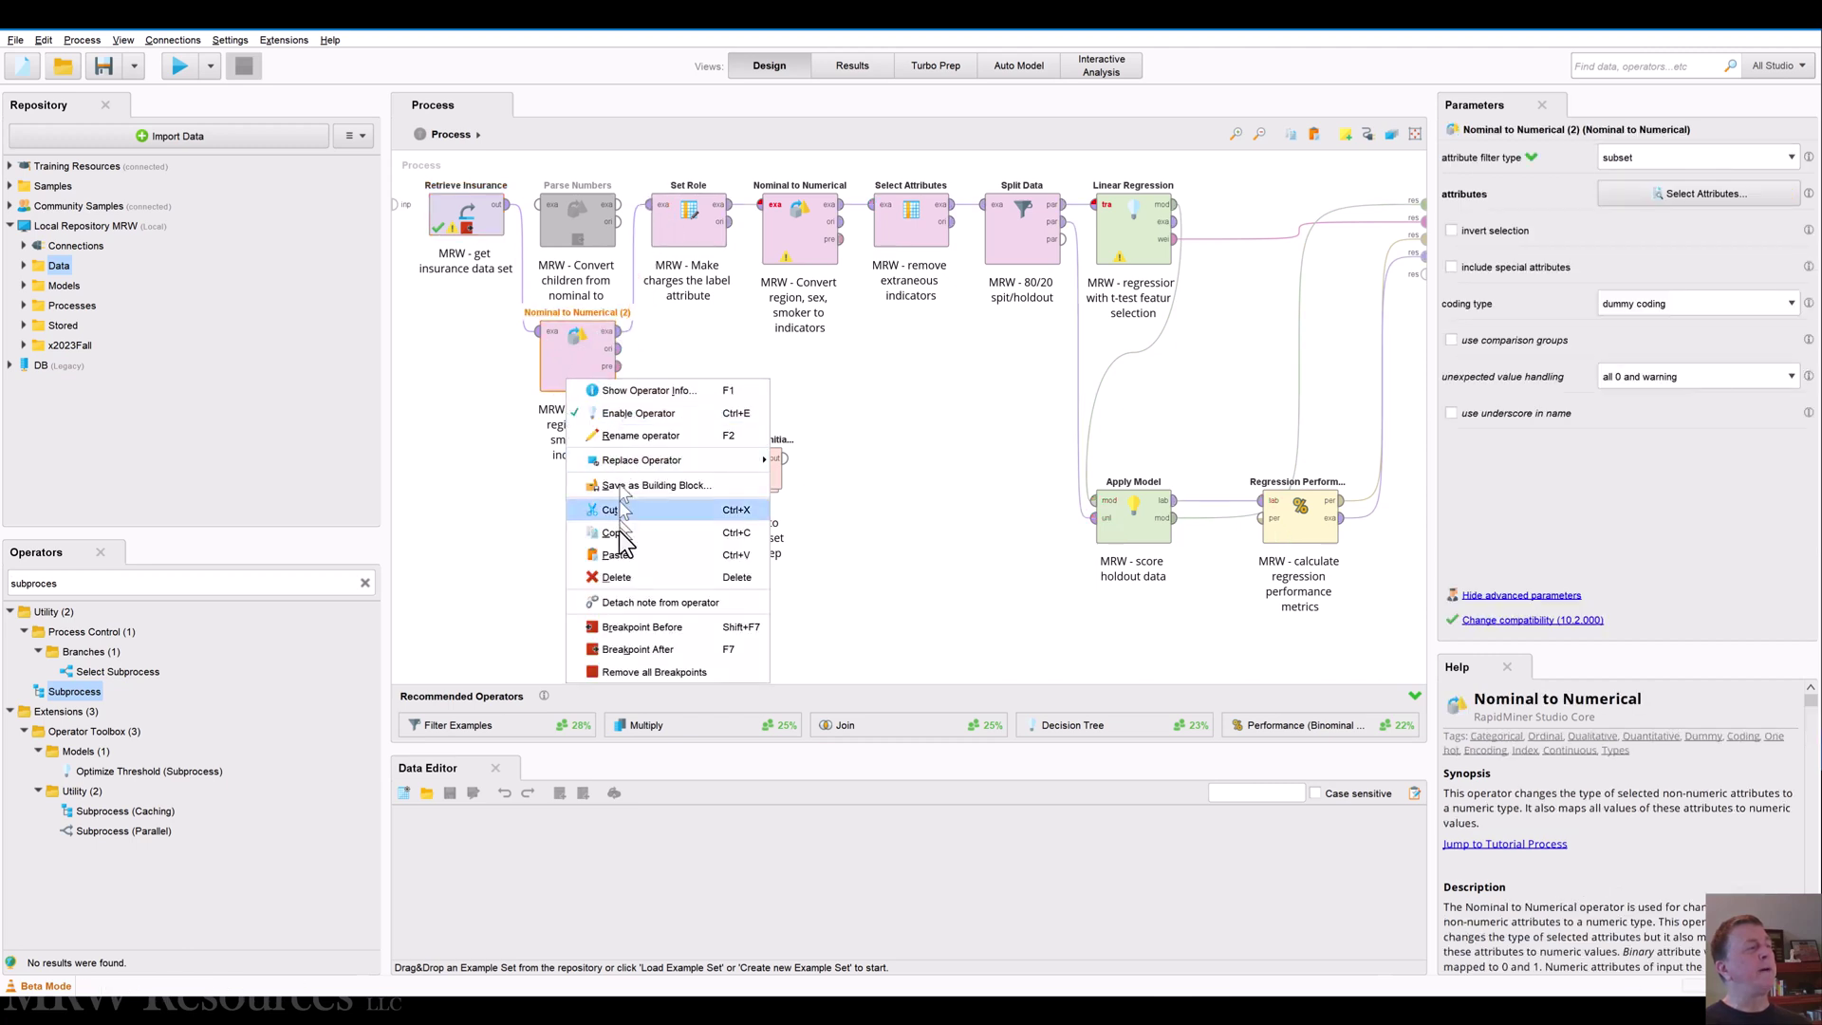
click(635, 627)
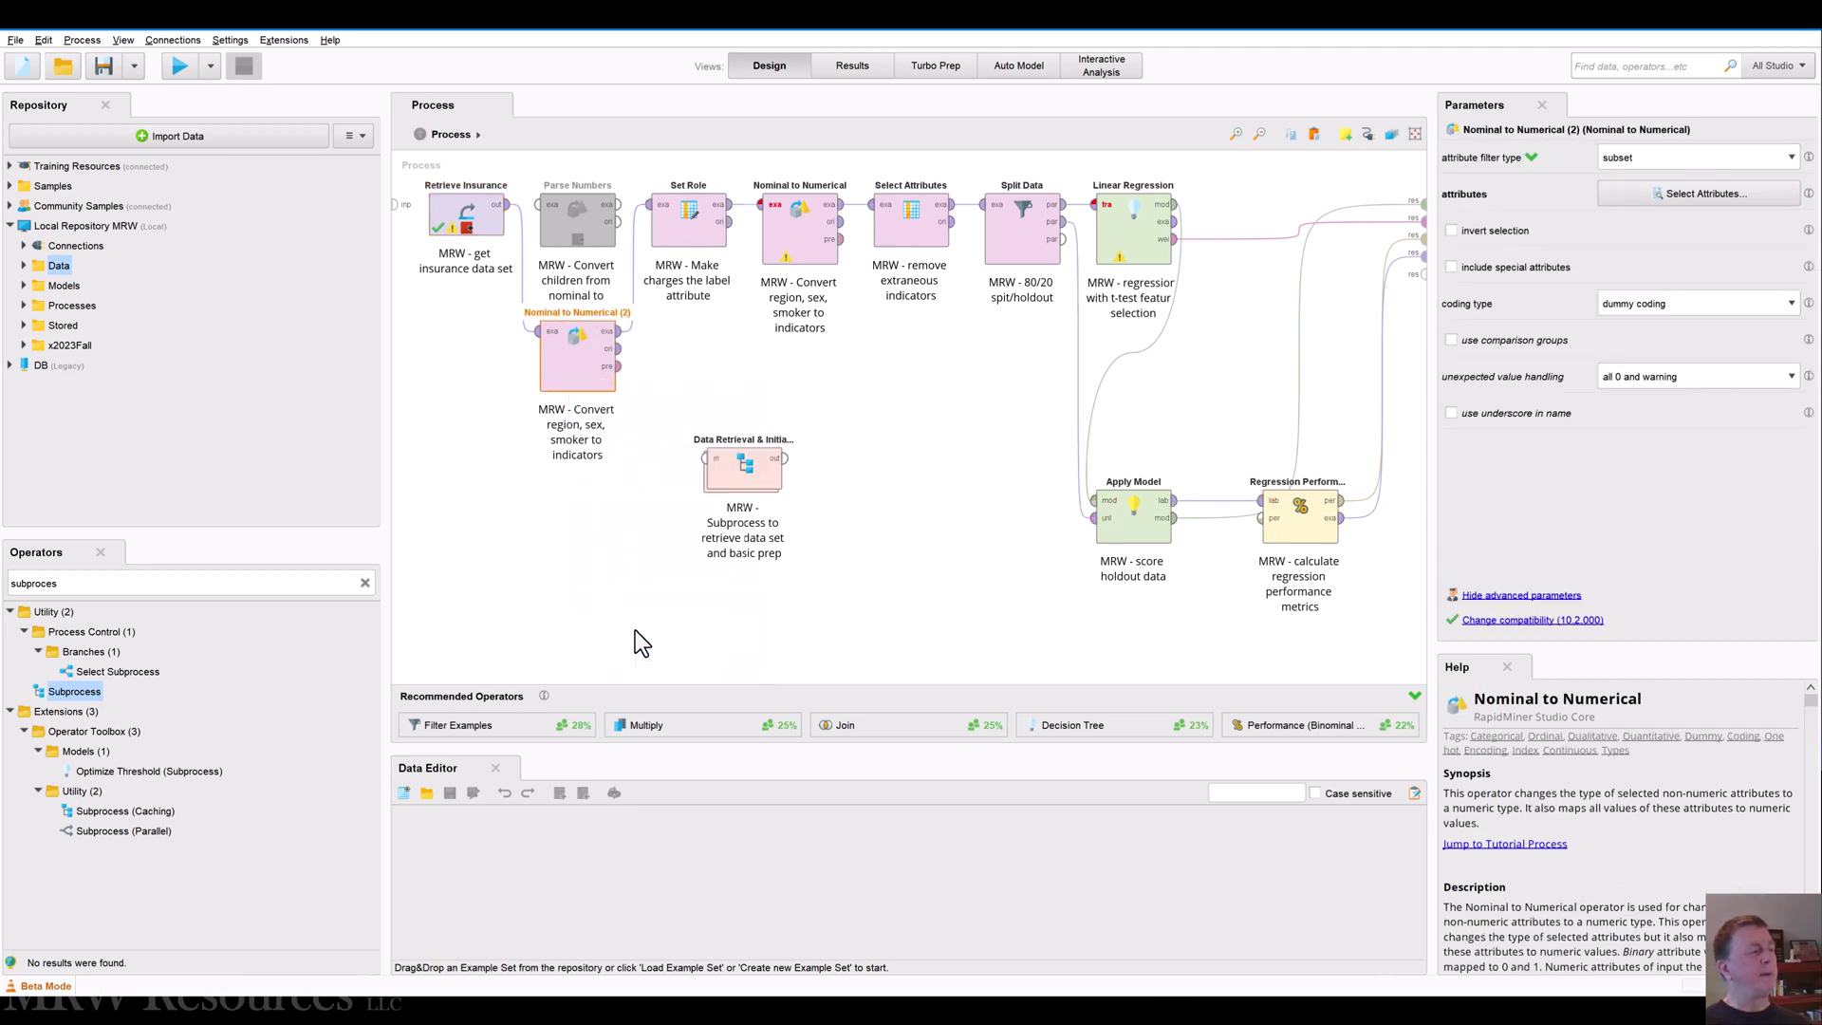
right_click(571, 348)
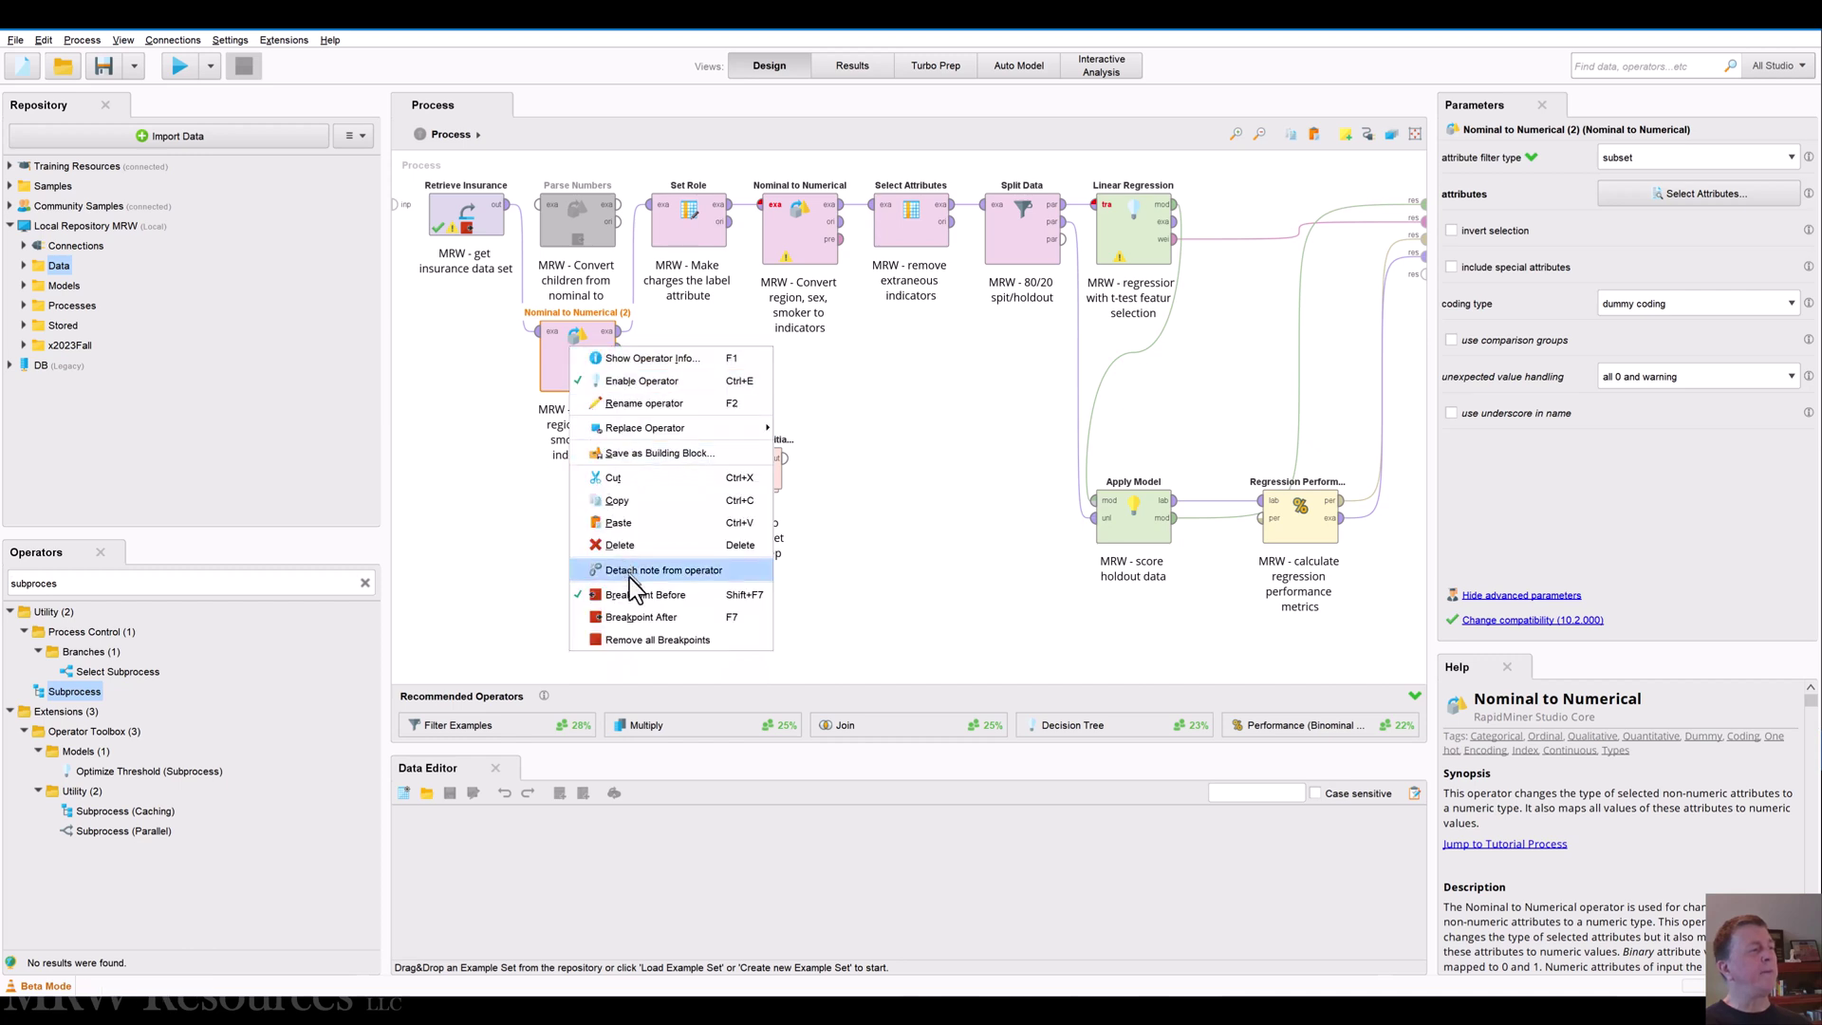
click(651, 640)
Set breakpoints after the copied Nominal to Numerical operator and after Retrieve Insurance
right_click(572, 370)
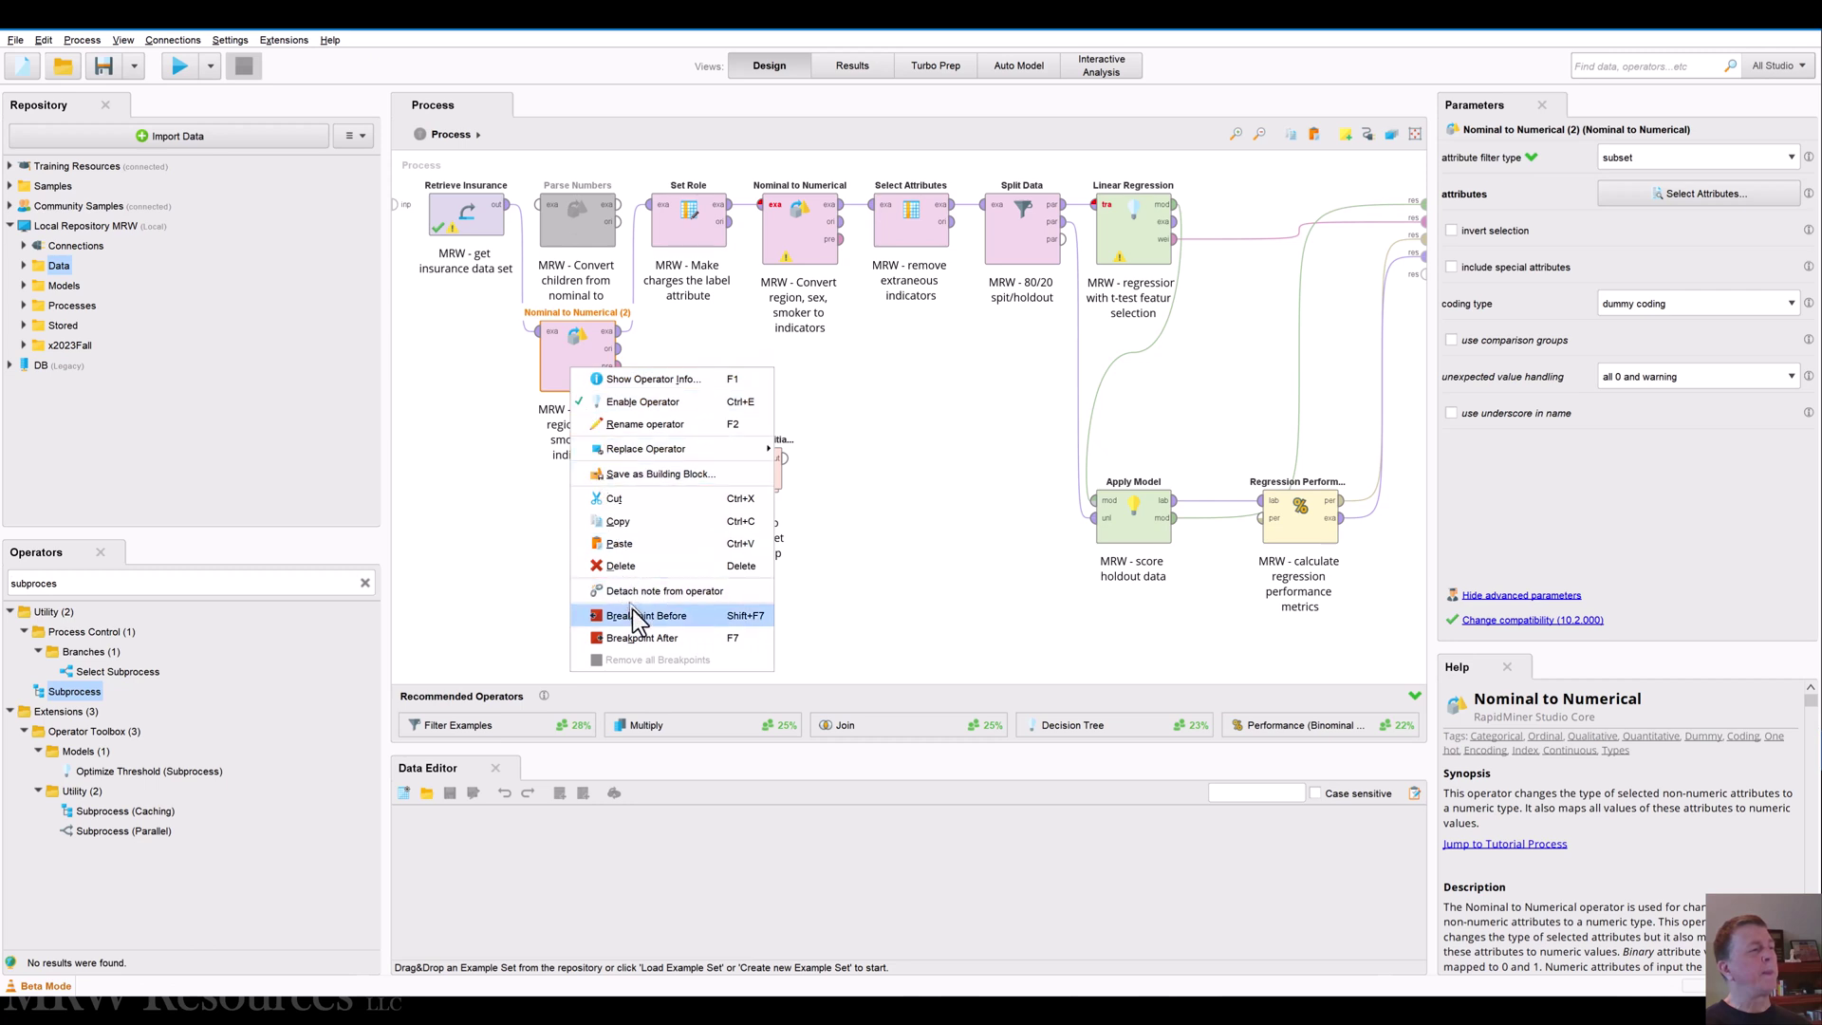
click(645, 636)
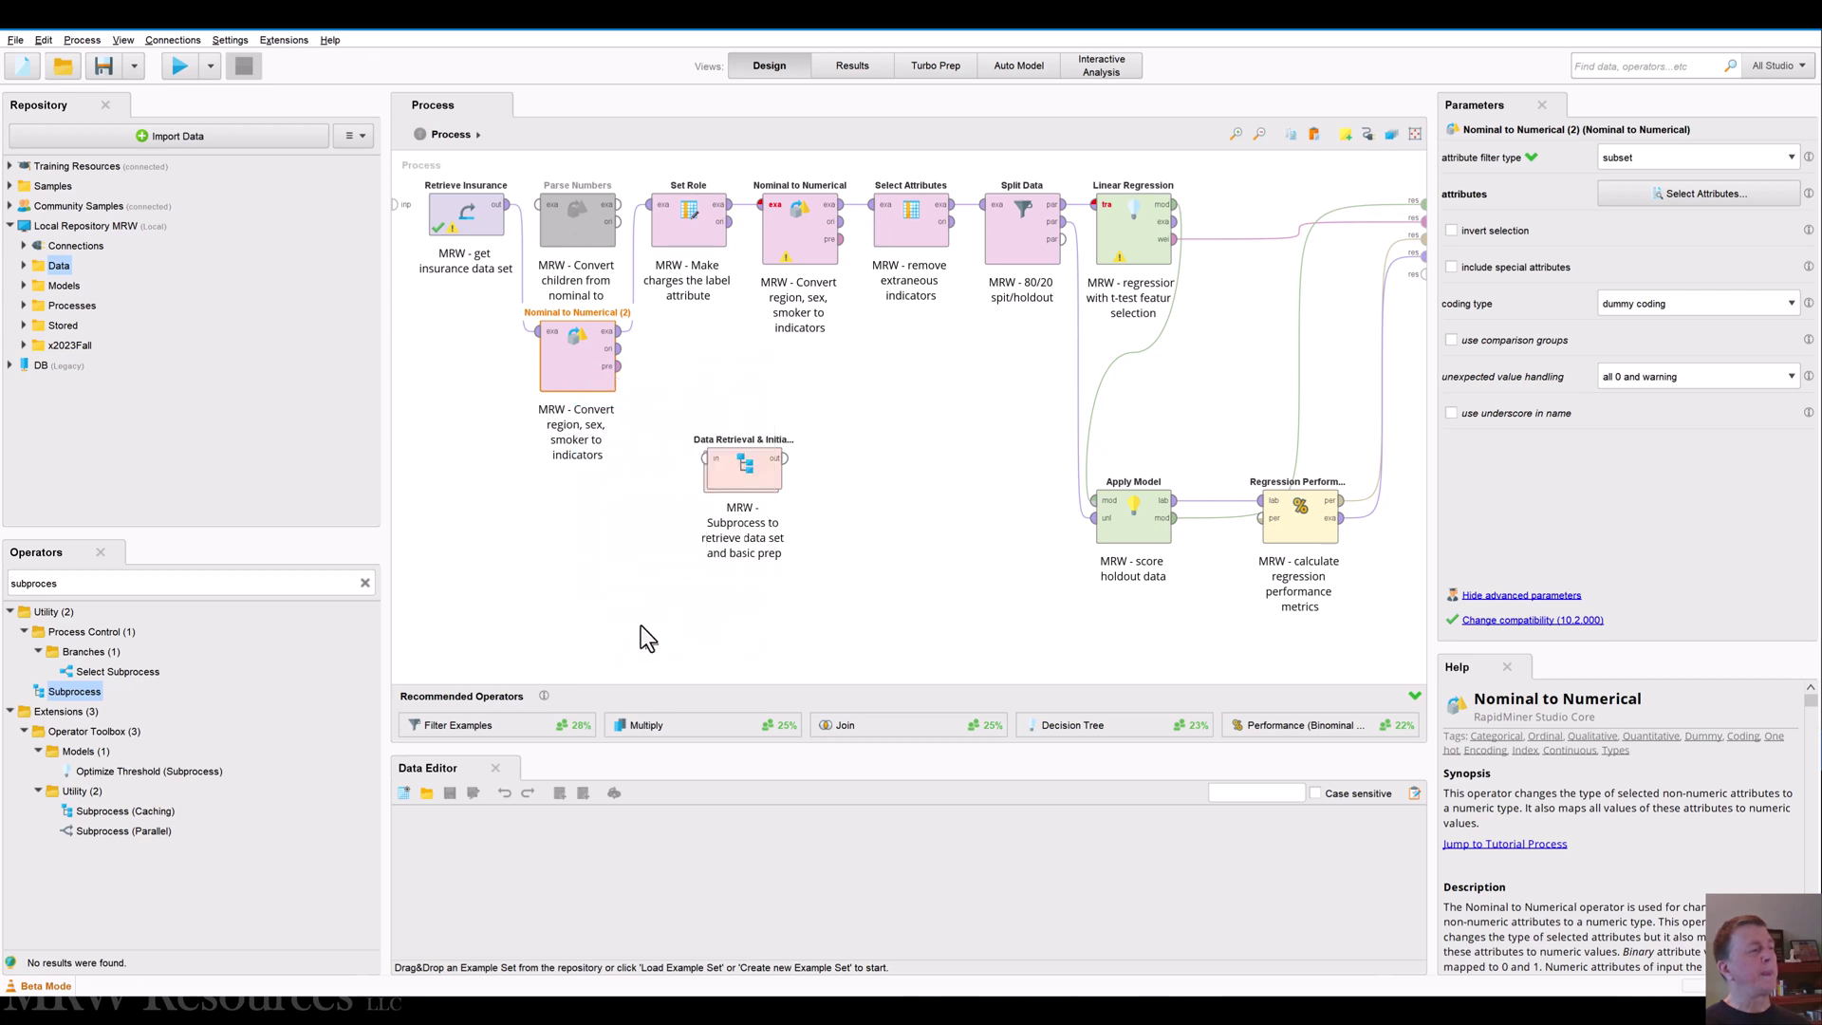
right_click(457, 206)
click(518, 491)
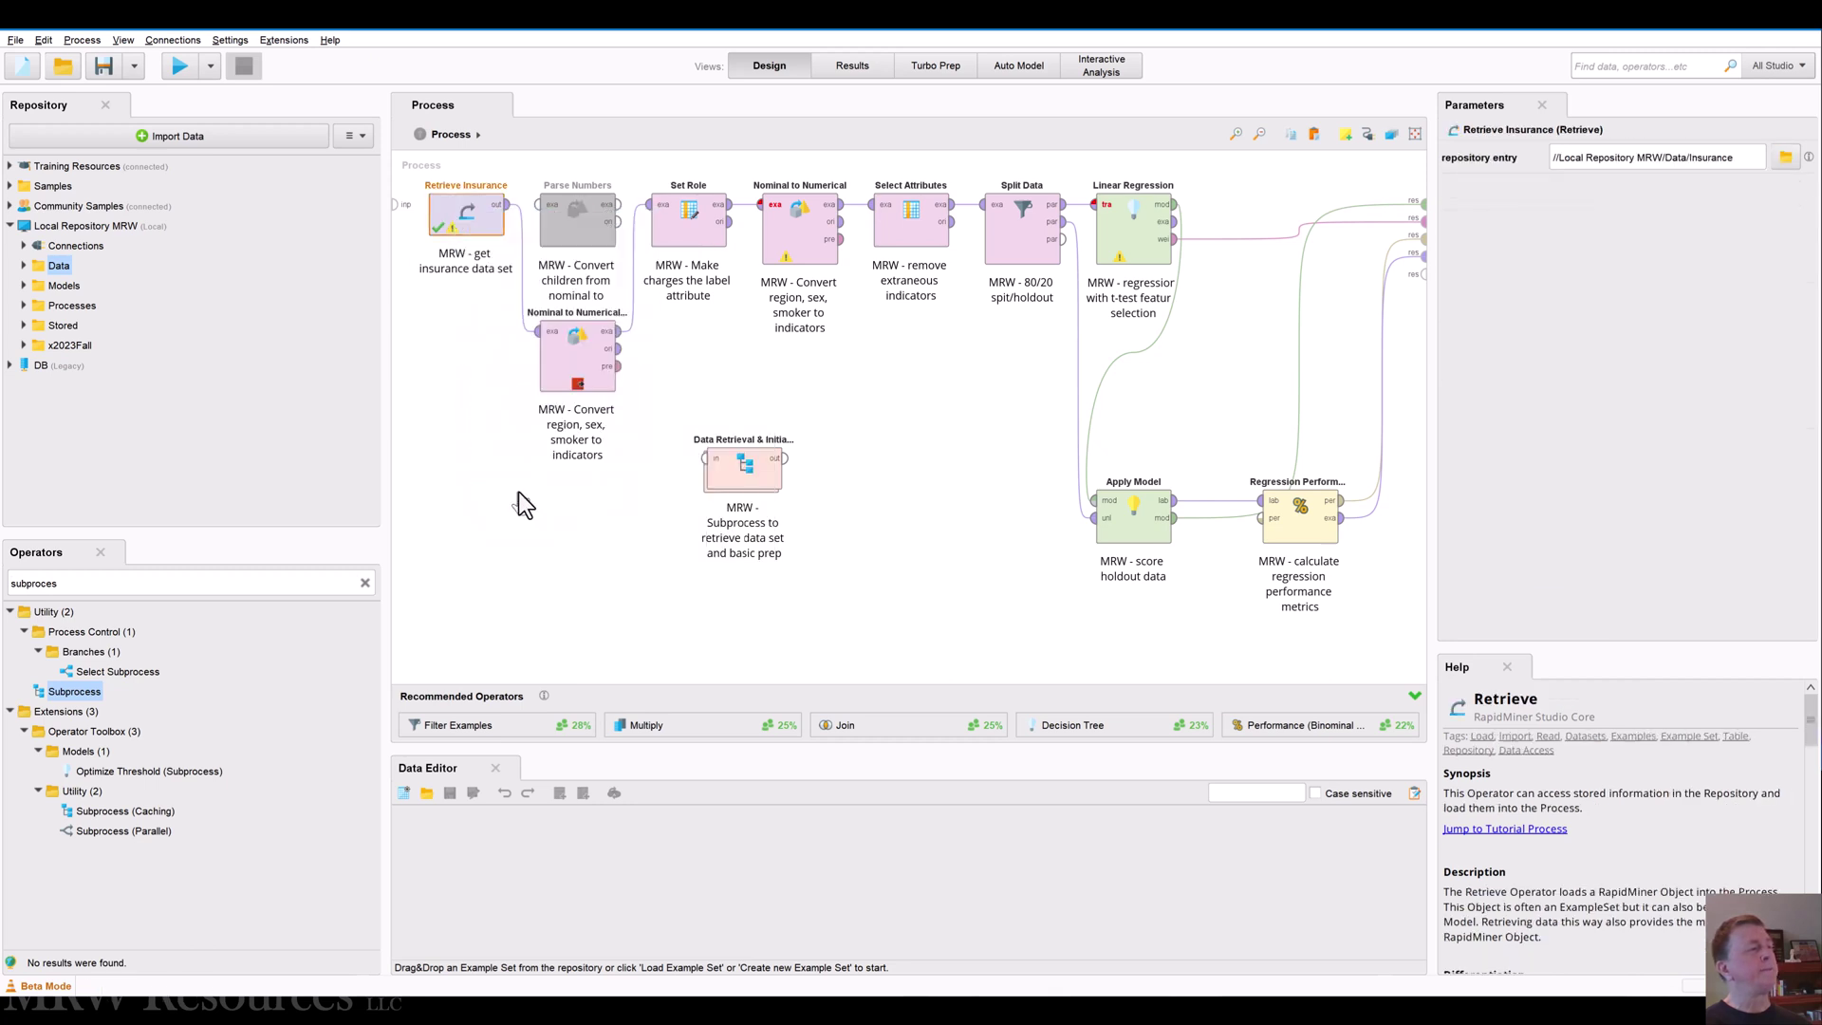
Configure the copied Nominal to Numerical operator to convert the single attribute children with unique integers coding
click(574, 351)
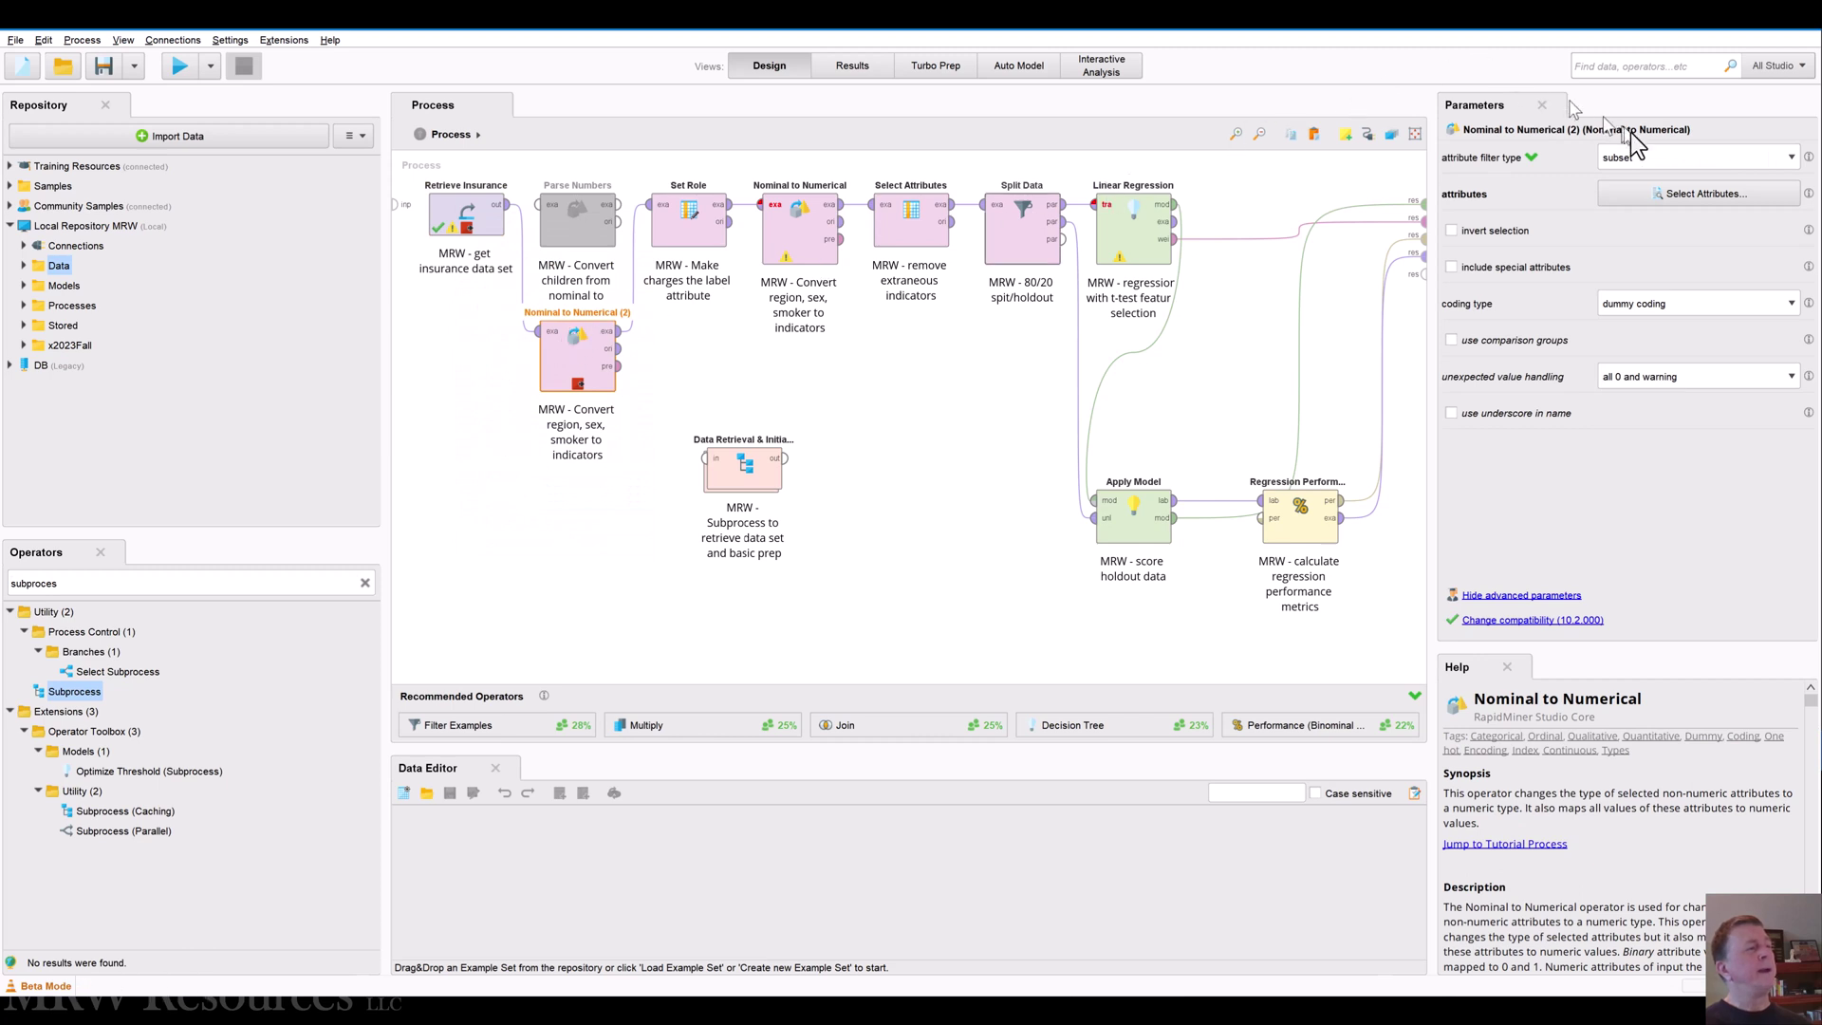
click(1657, 194)
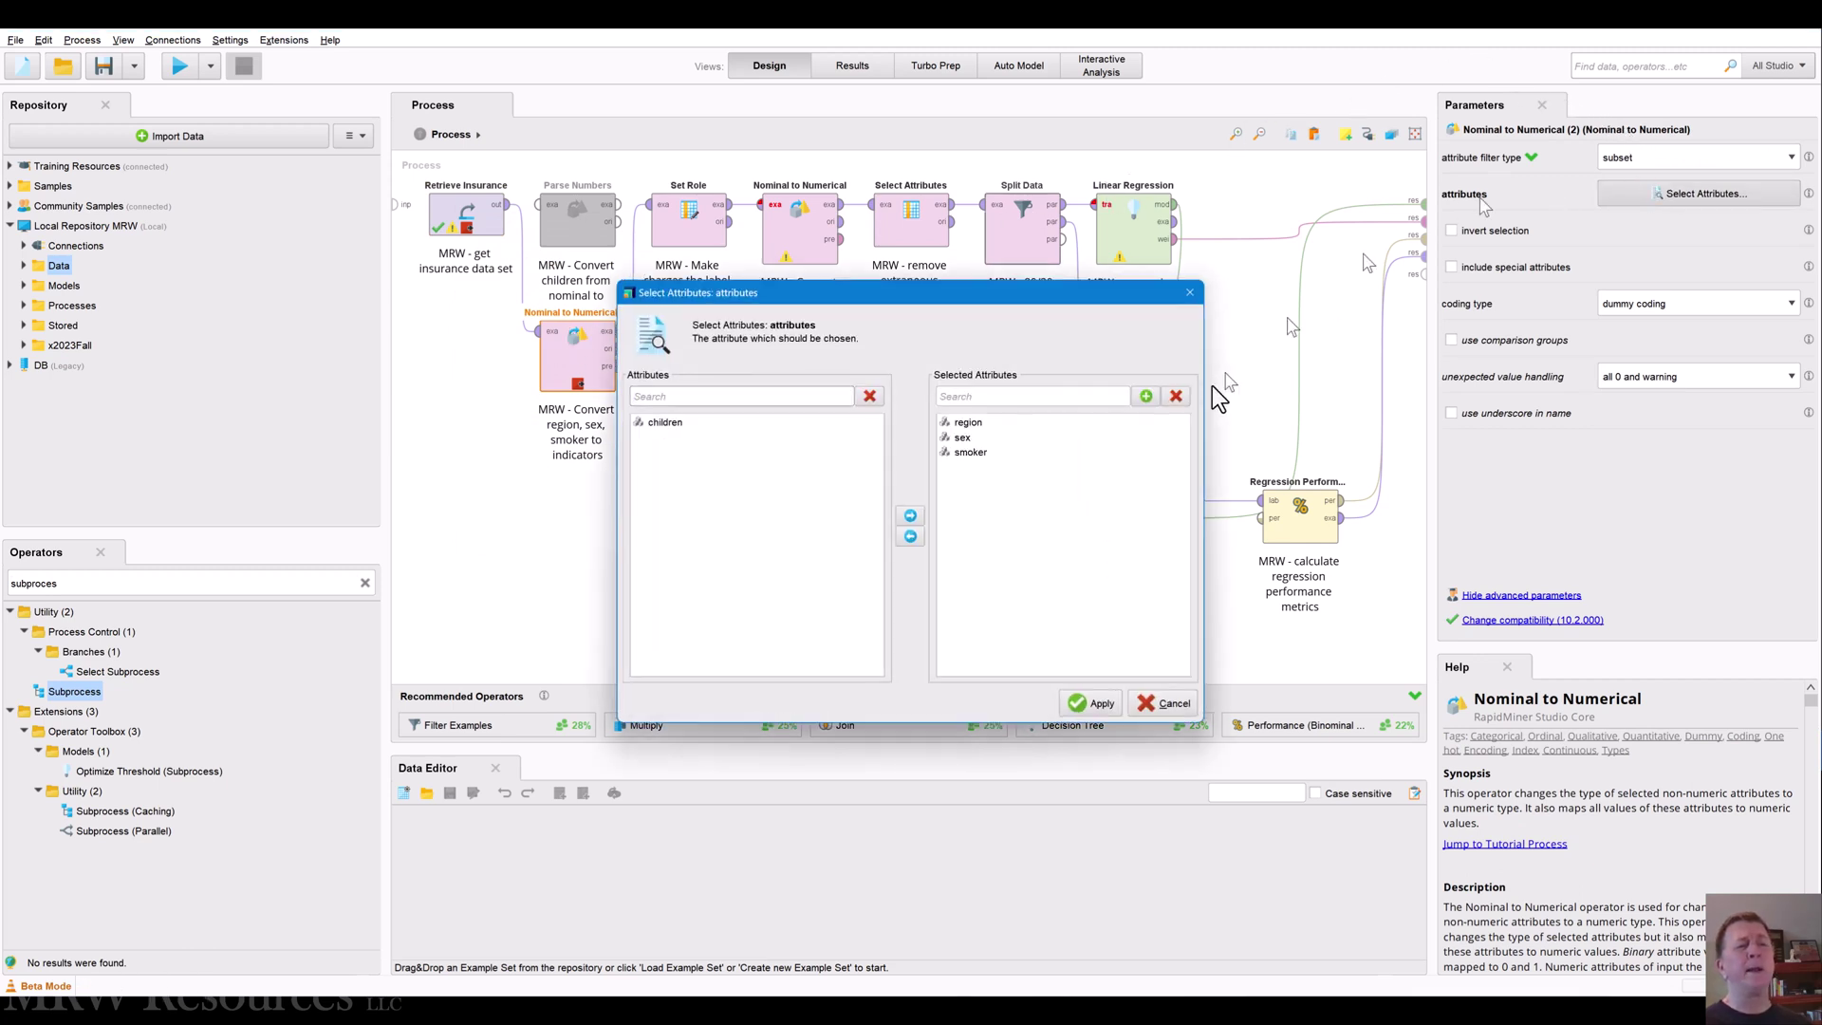
click(1154, 707)
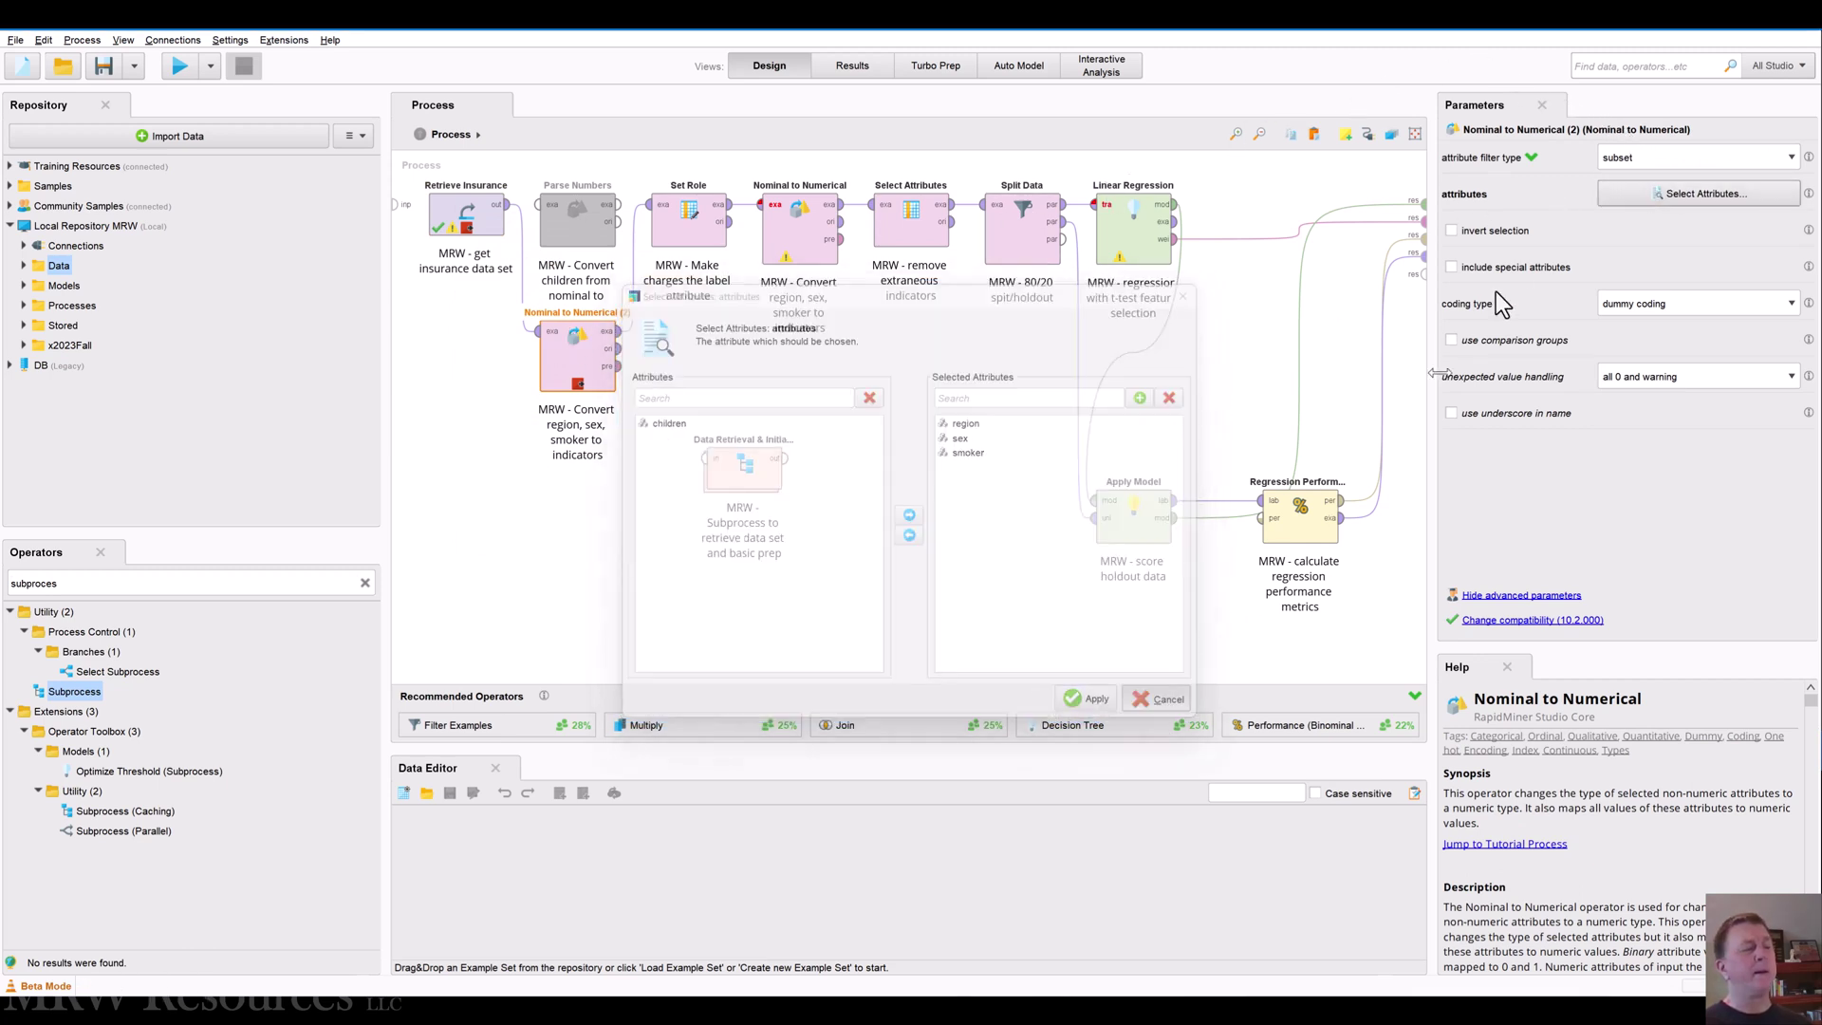
click(1634, 155)
click(1613, 191)
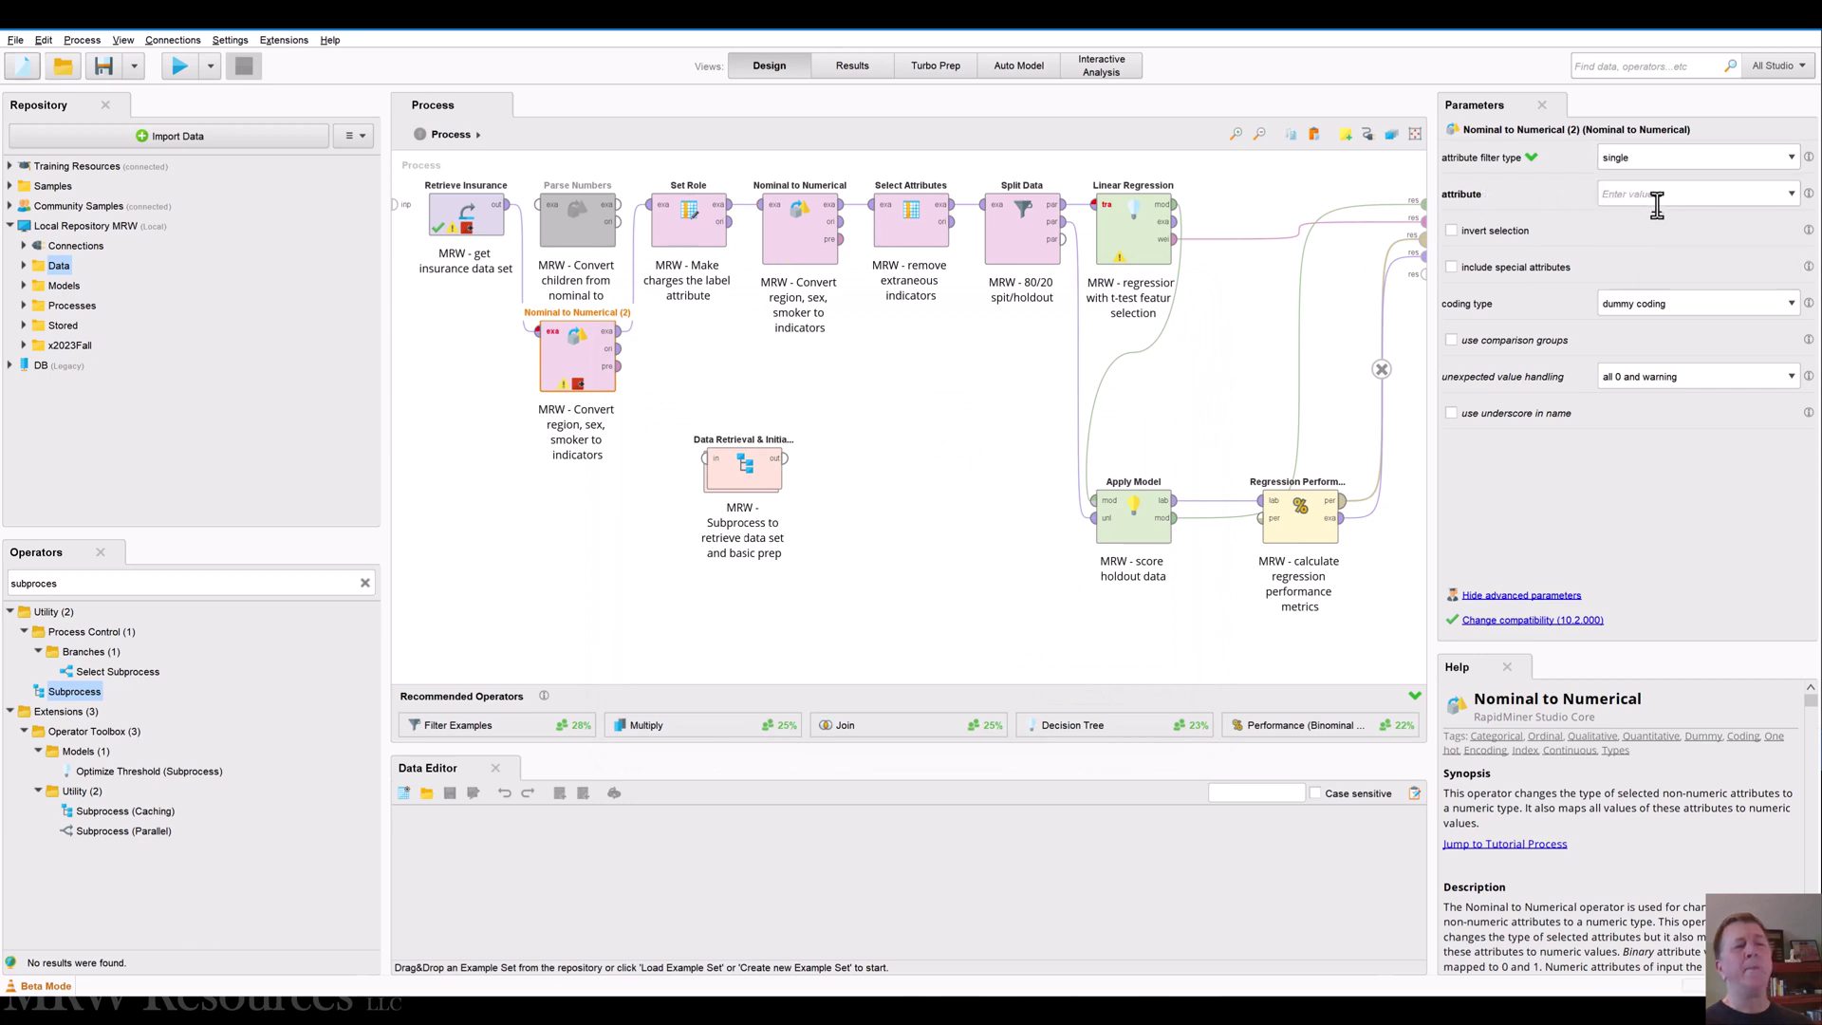
click(1791, 195)
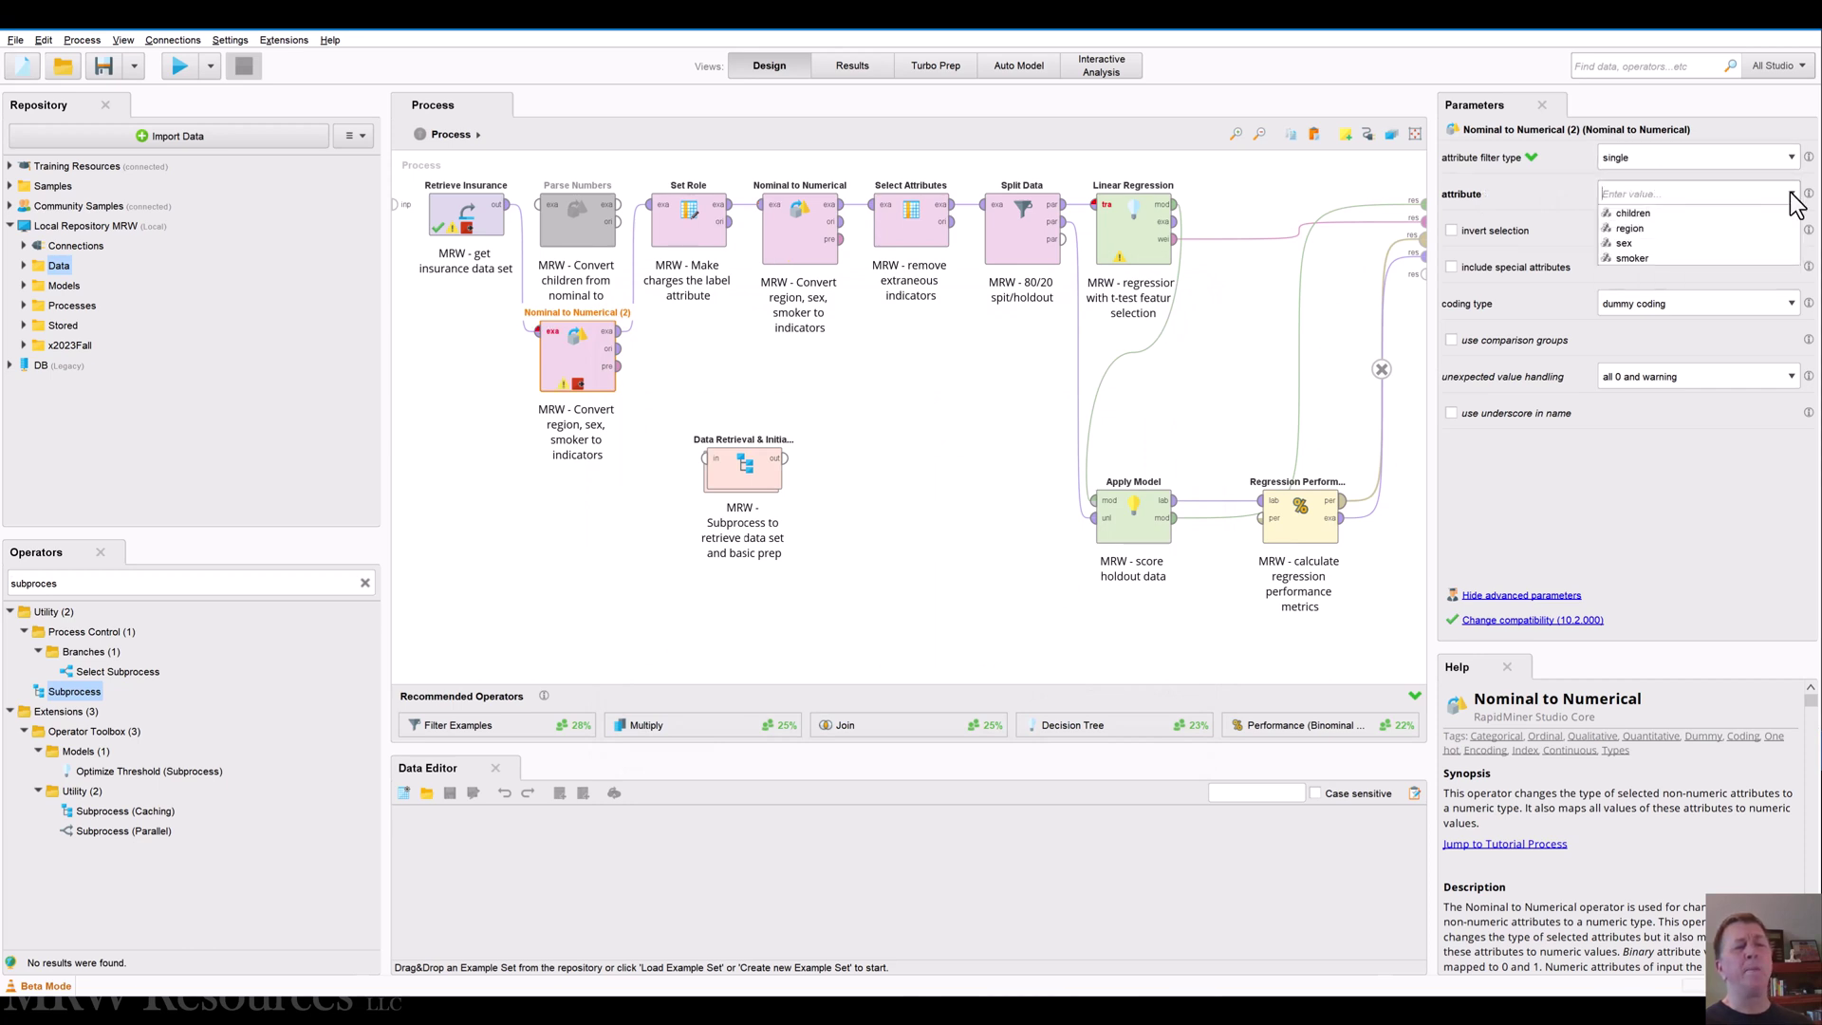
click(1649, 215)
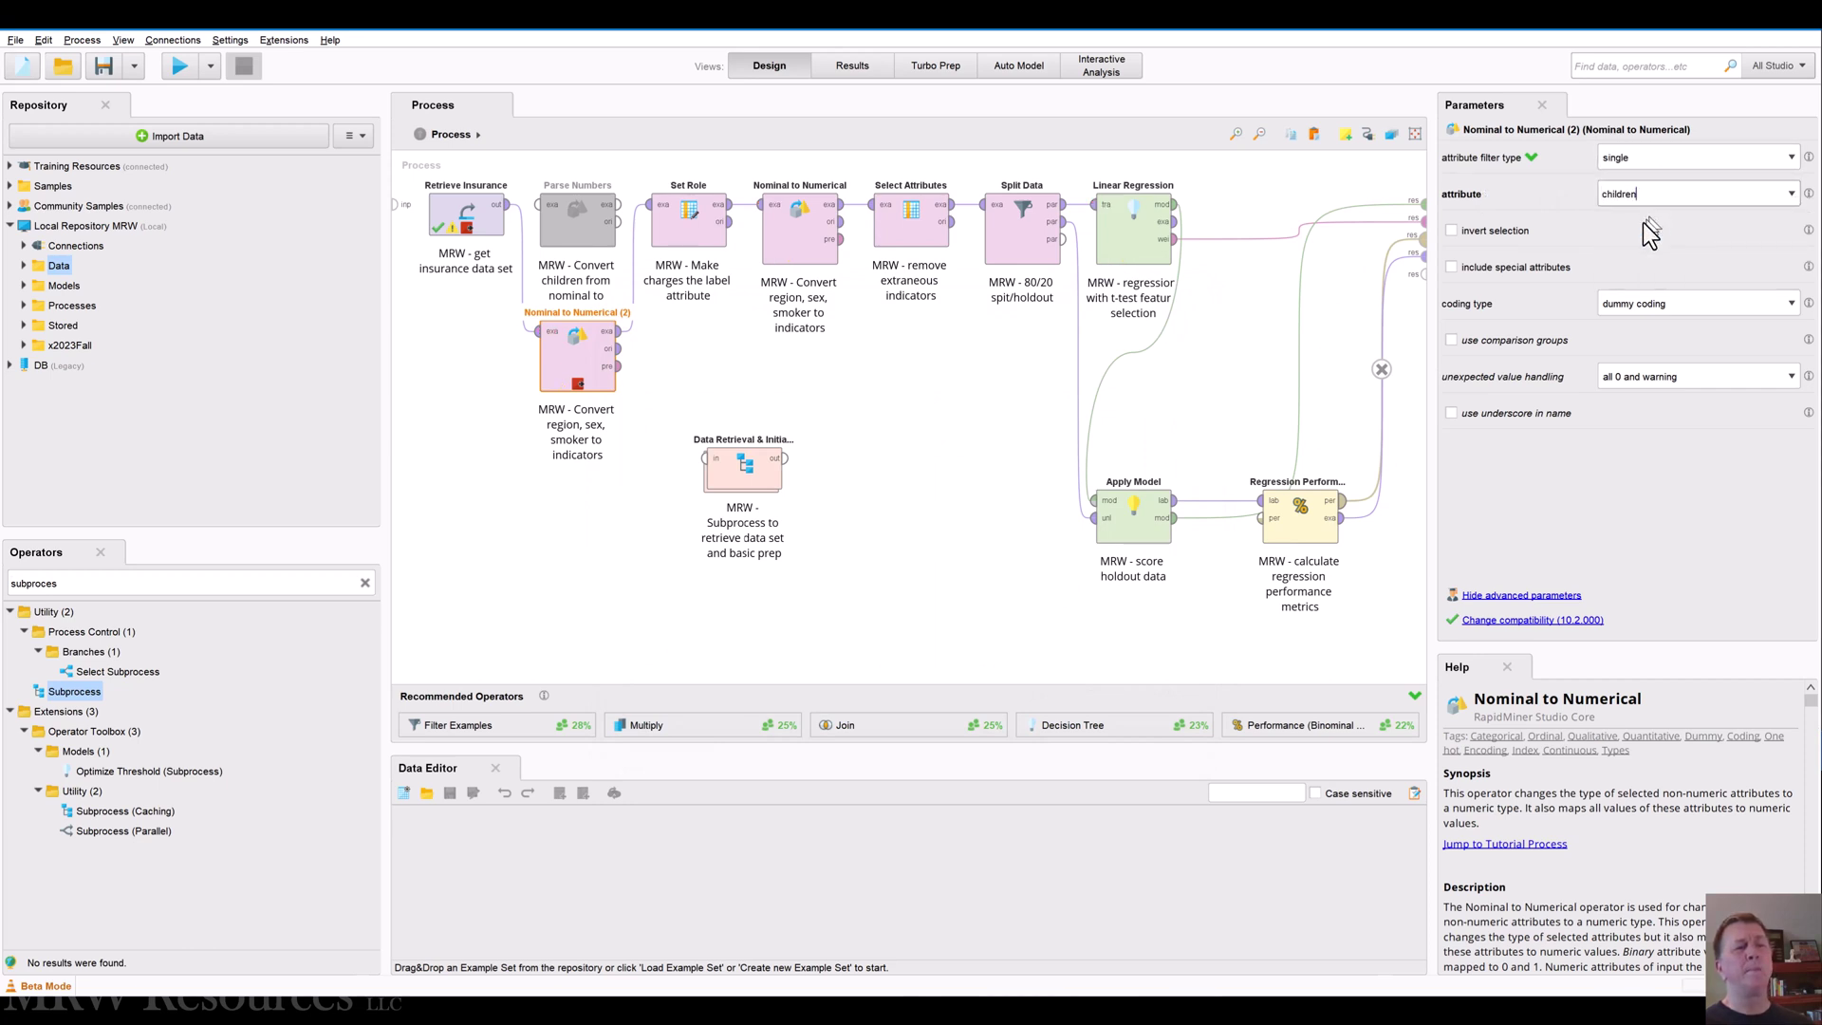
click(1640, 305)
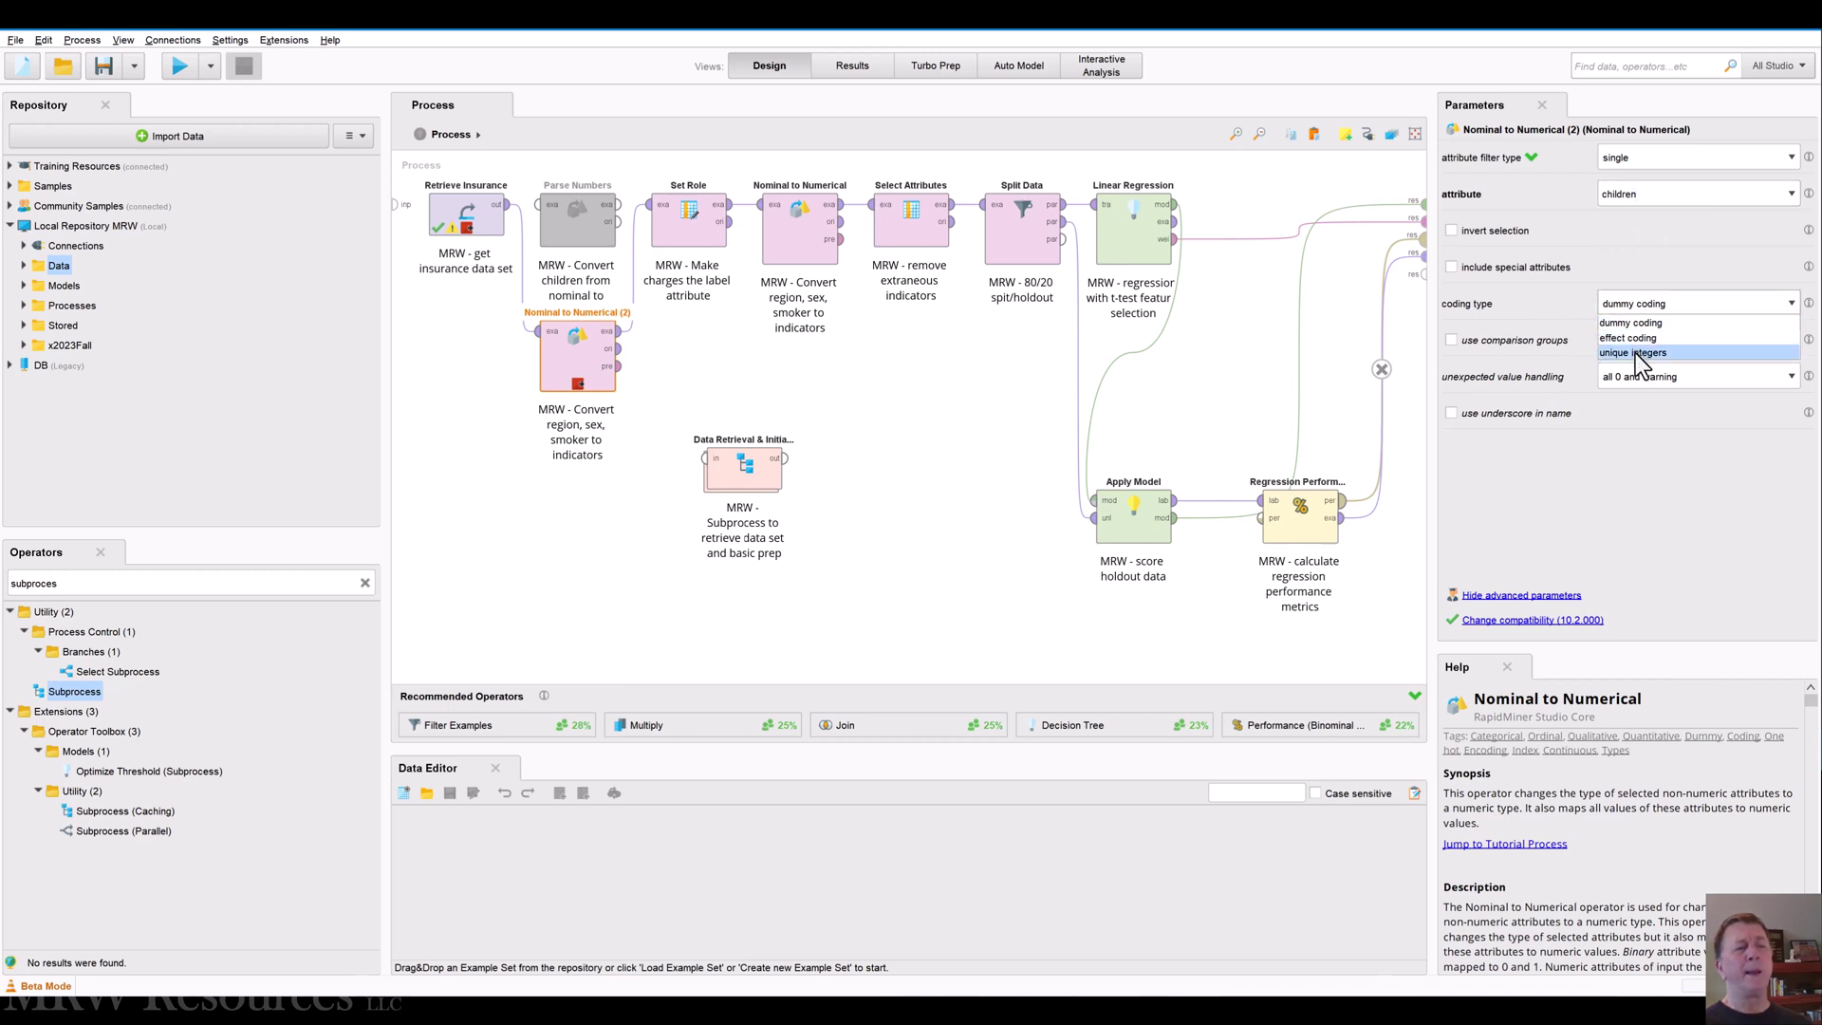
click(1638, 353)
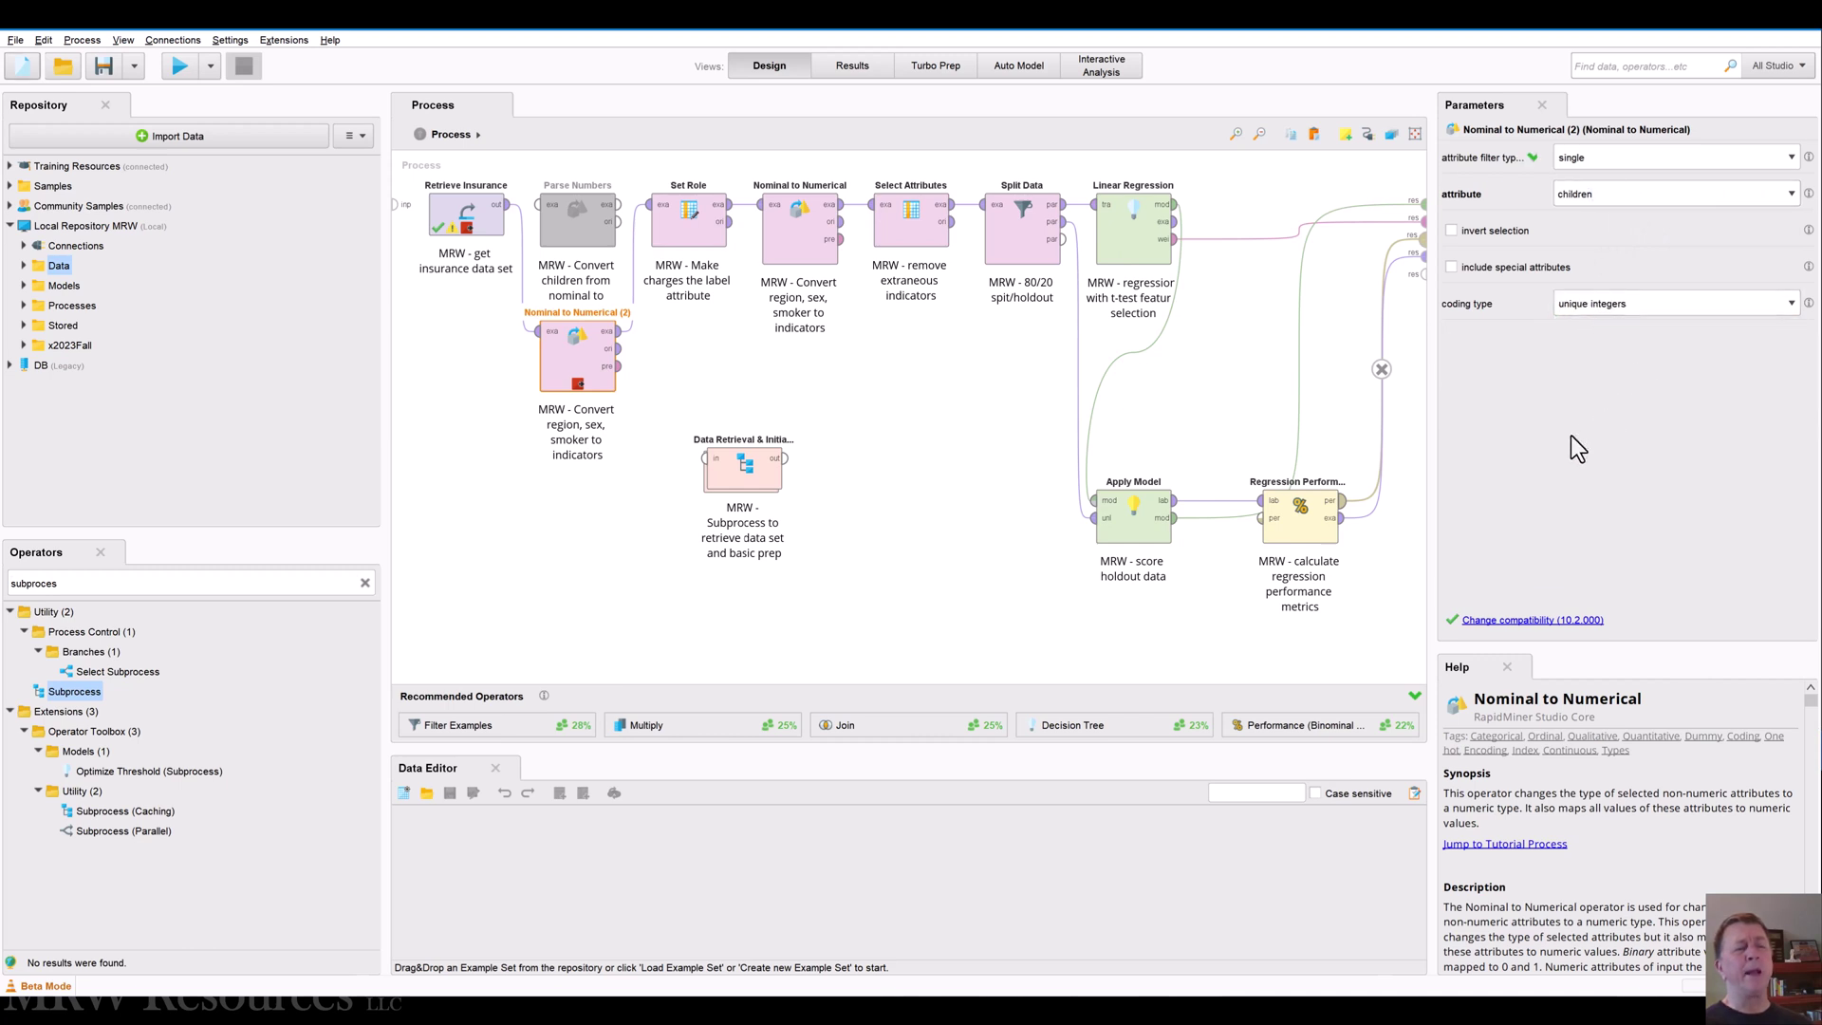
Save and run the process, comparing the children values at the breakpoints after Retrieve Insurance and the copied Nominal to Numerical operator
click(934, 427)
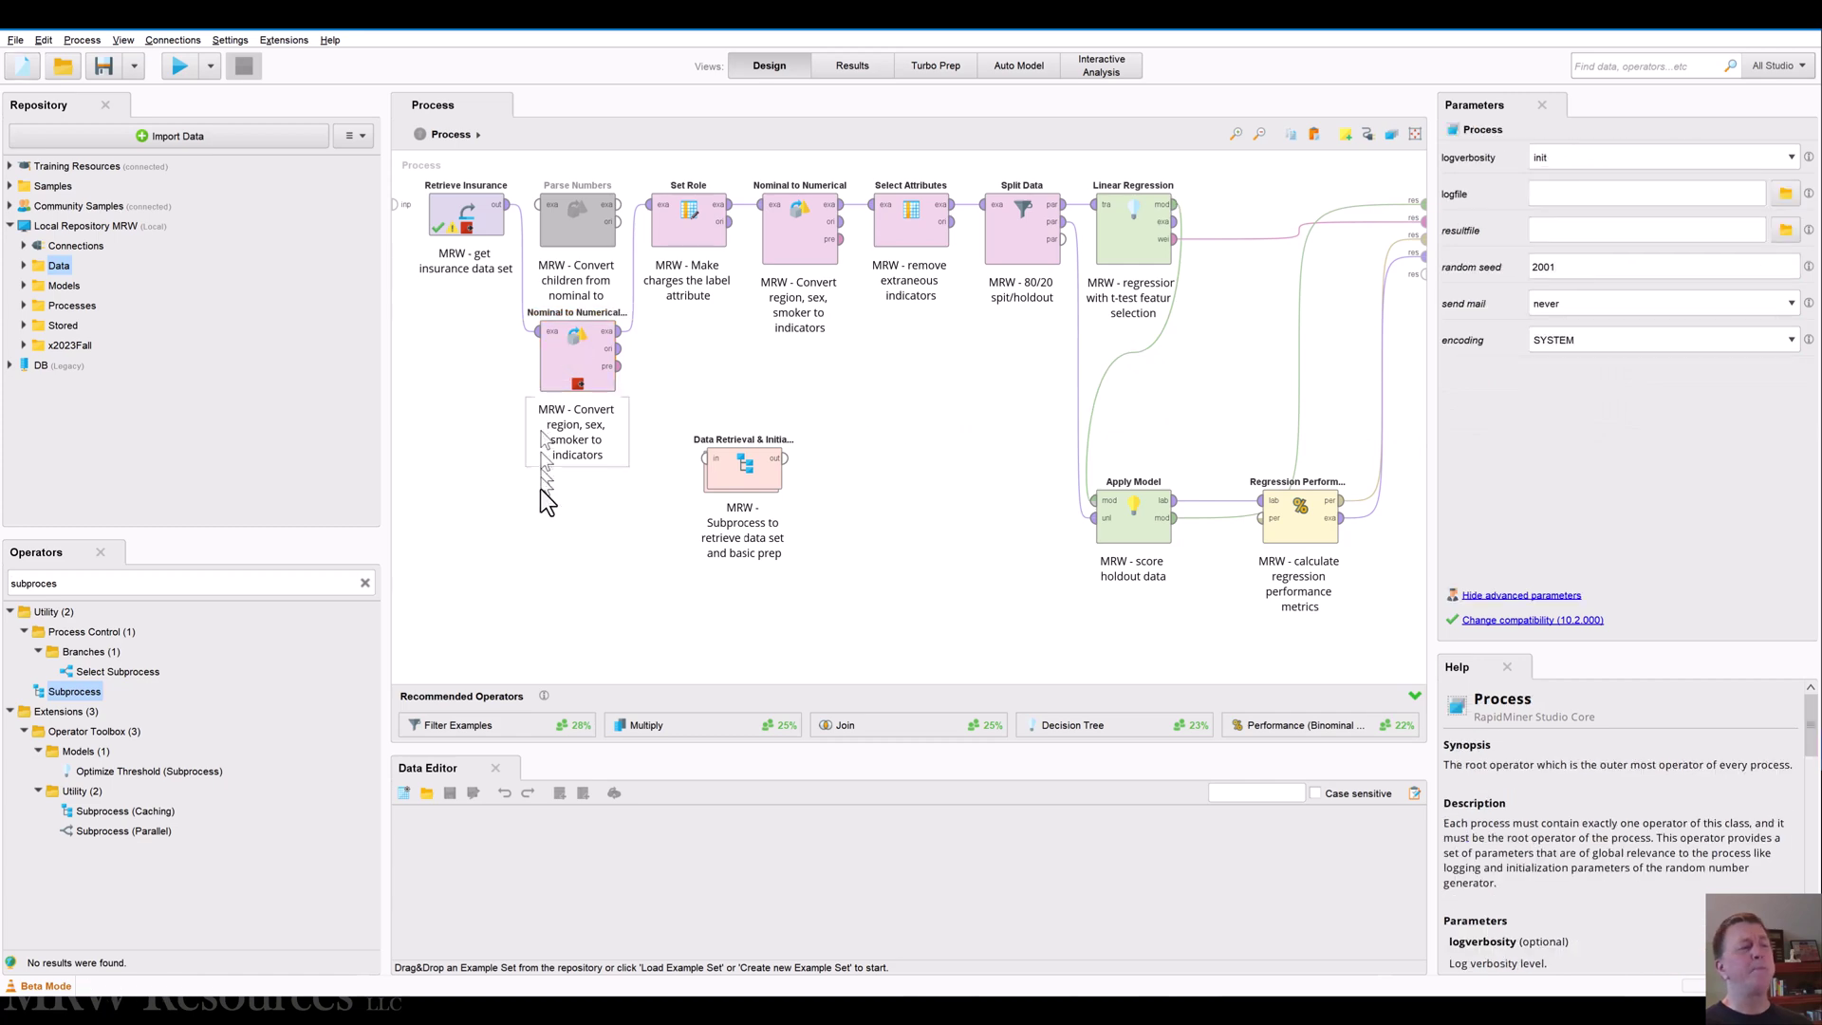
click(178, 66)
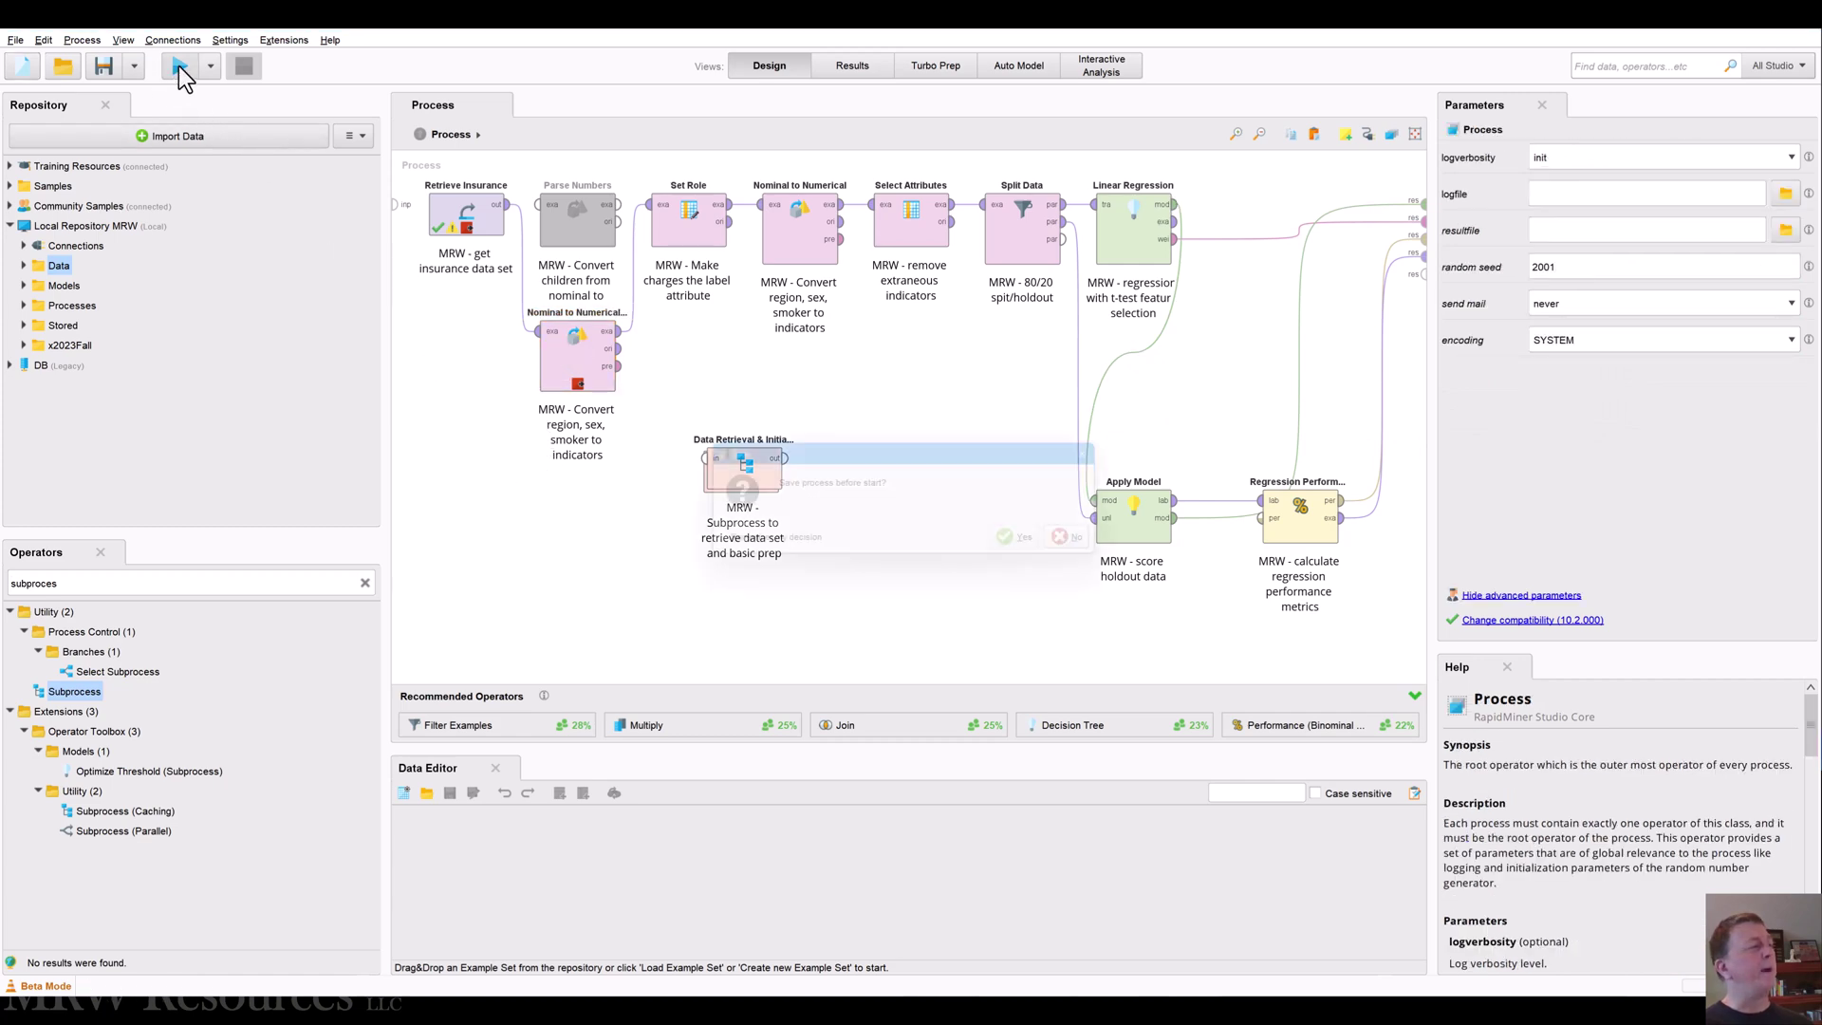
click(1033, 541)
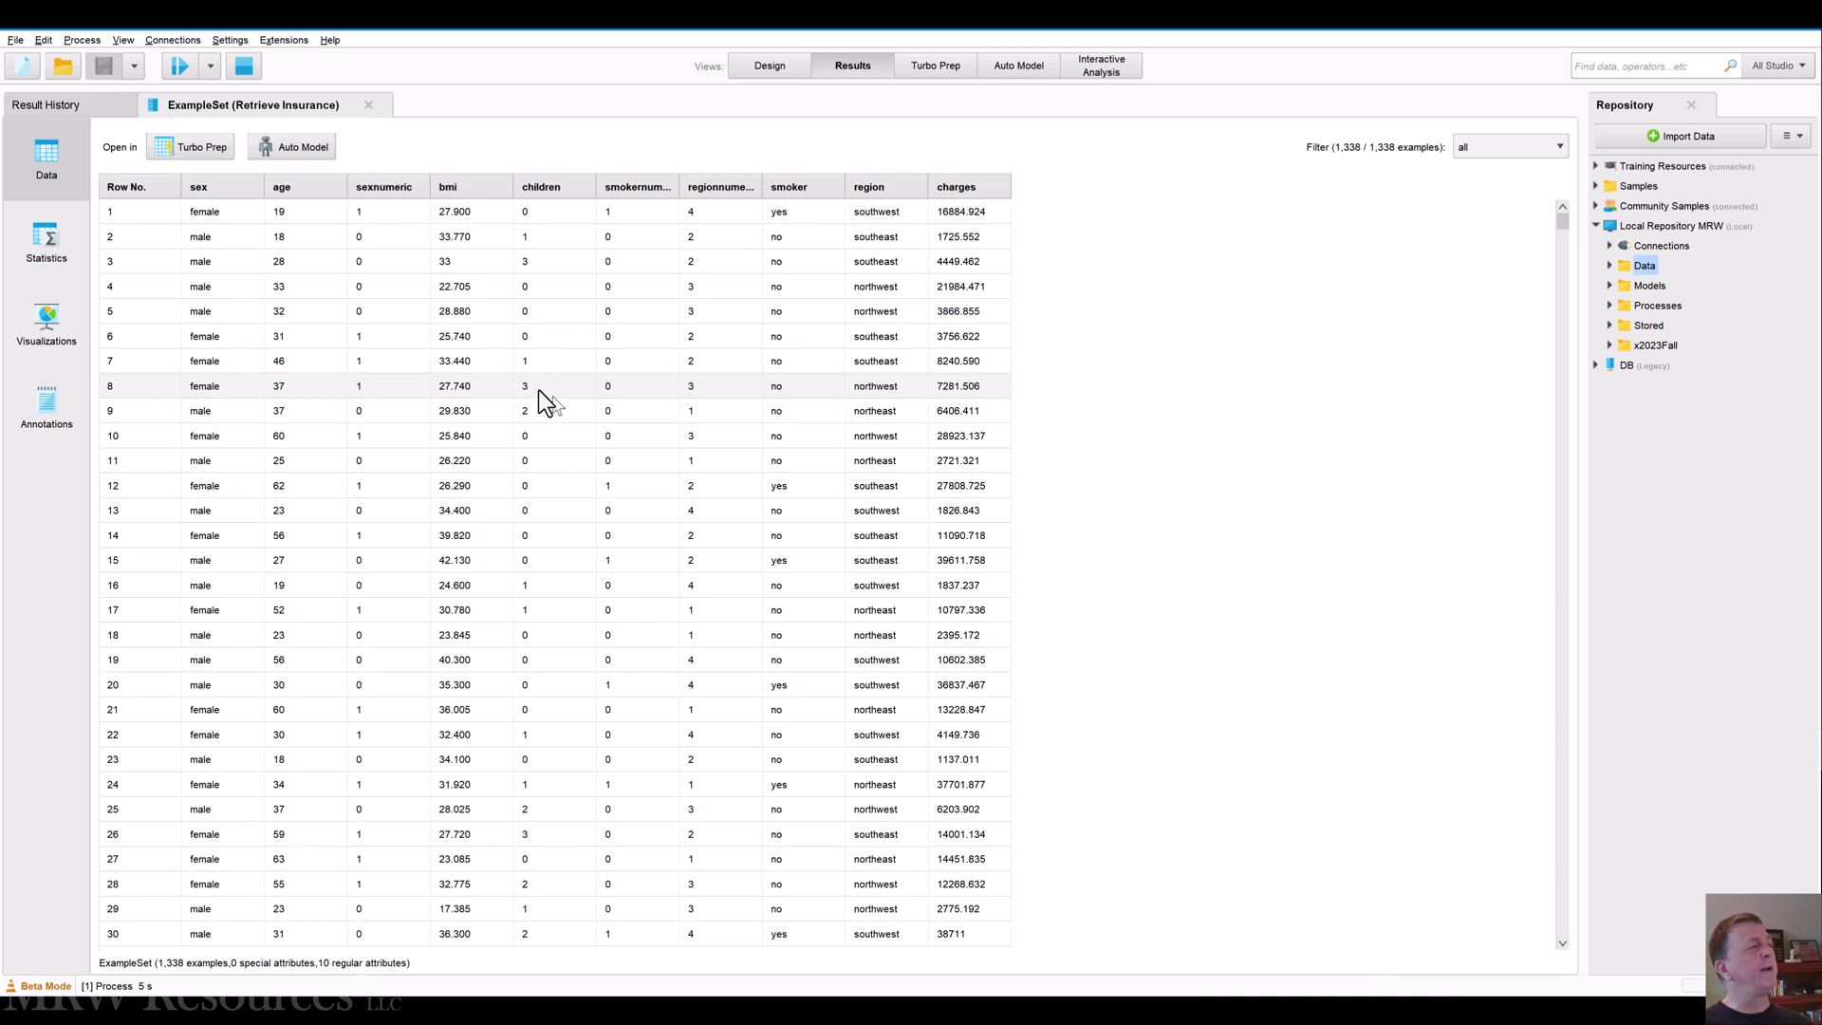
click(178, 69)
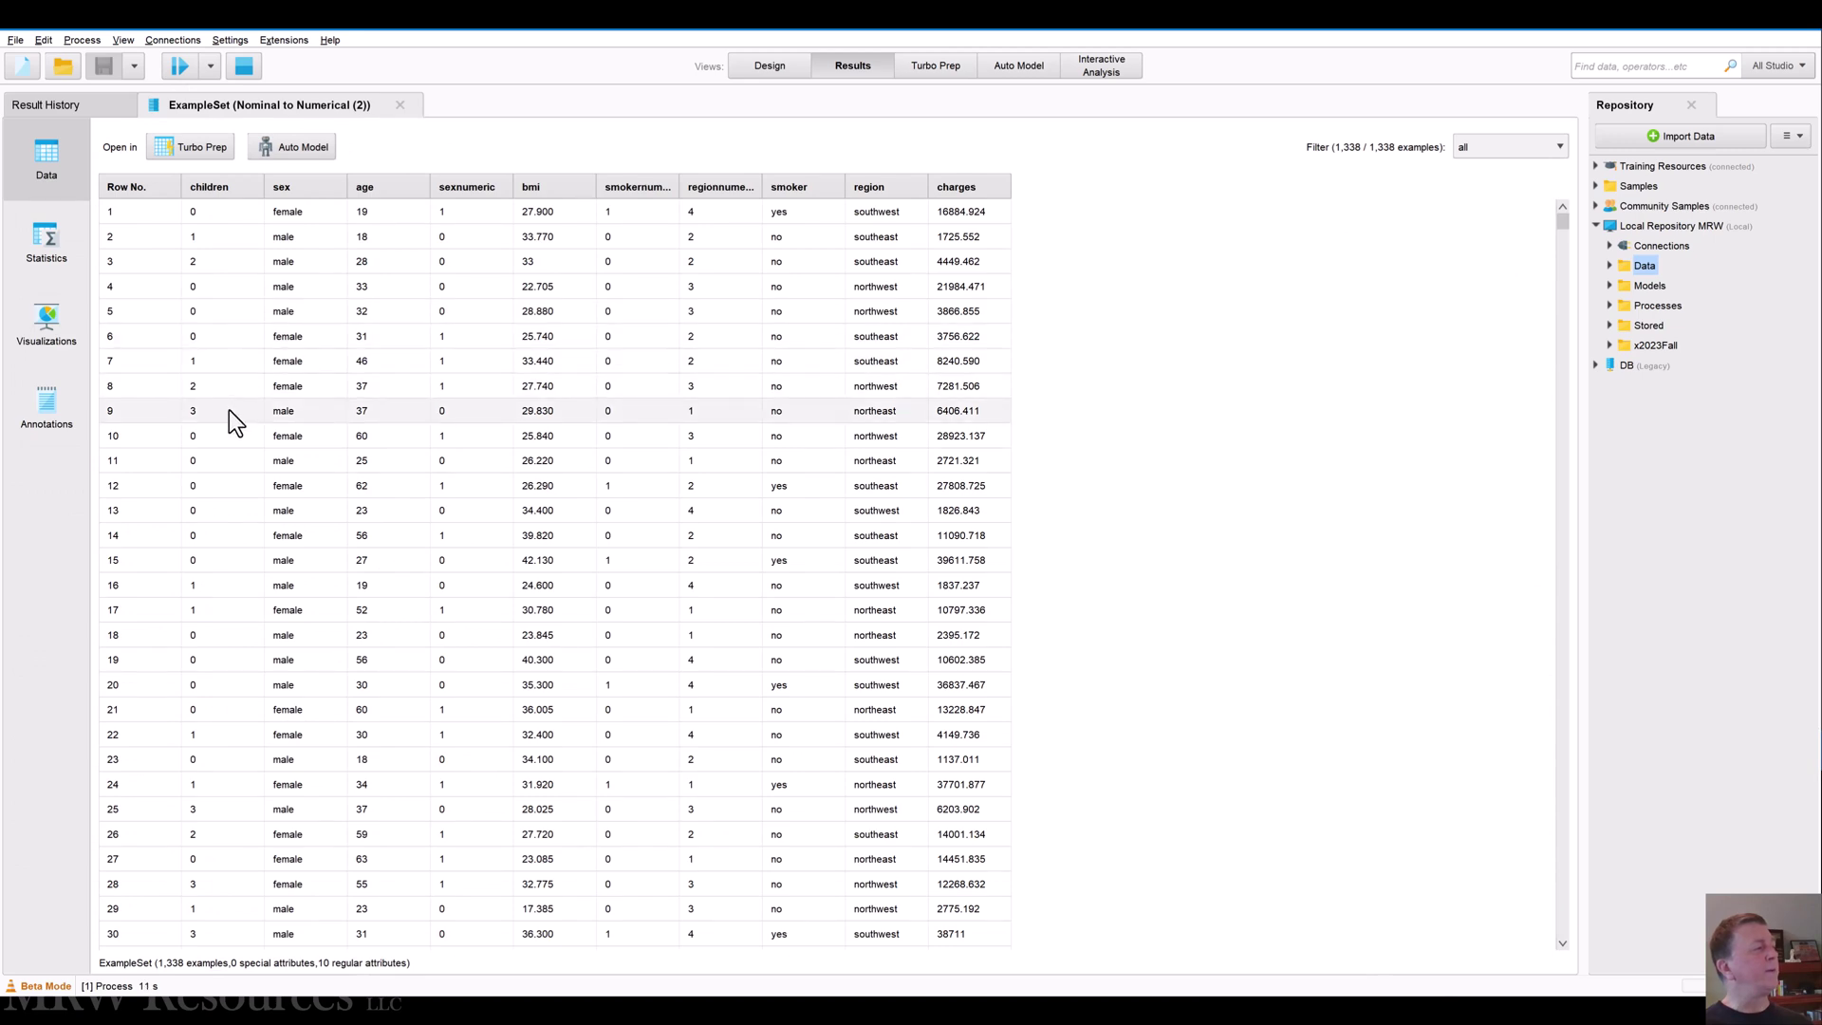
Delete the copied Nominal to Numerical operator and connect Retrieve Insurance through an enabled Parse Numbers to Set Role
click(770, 66)
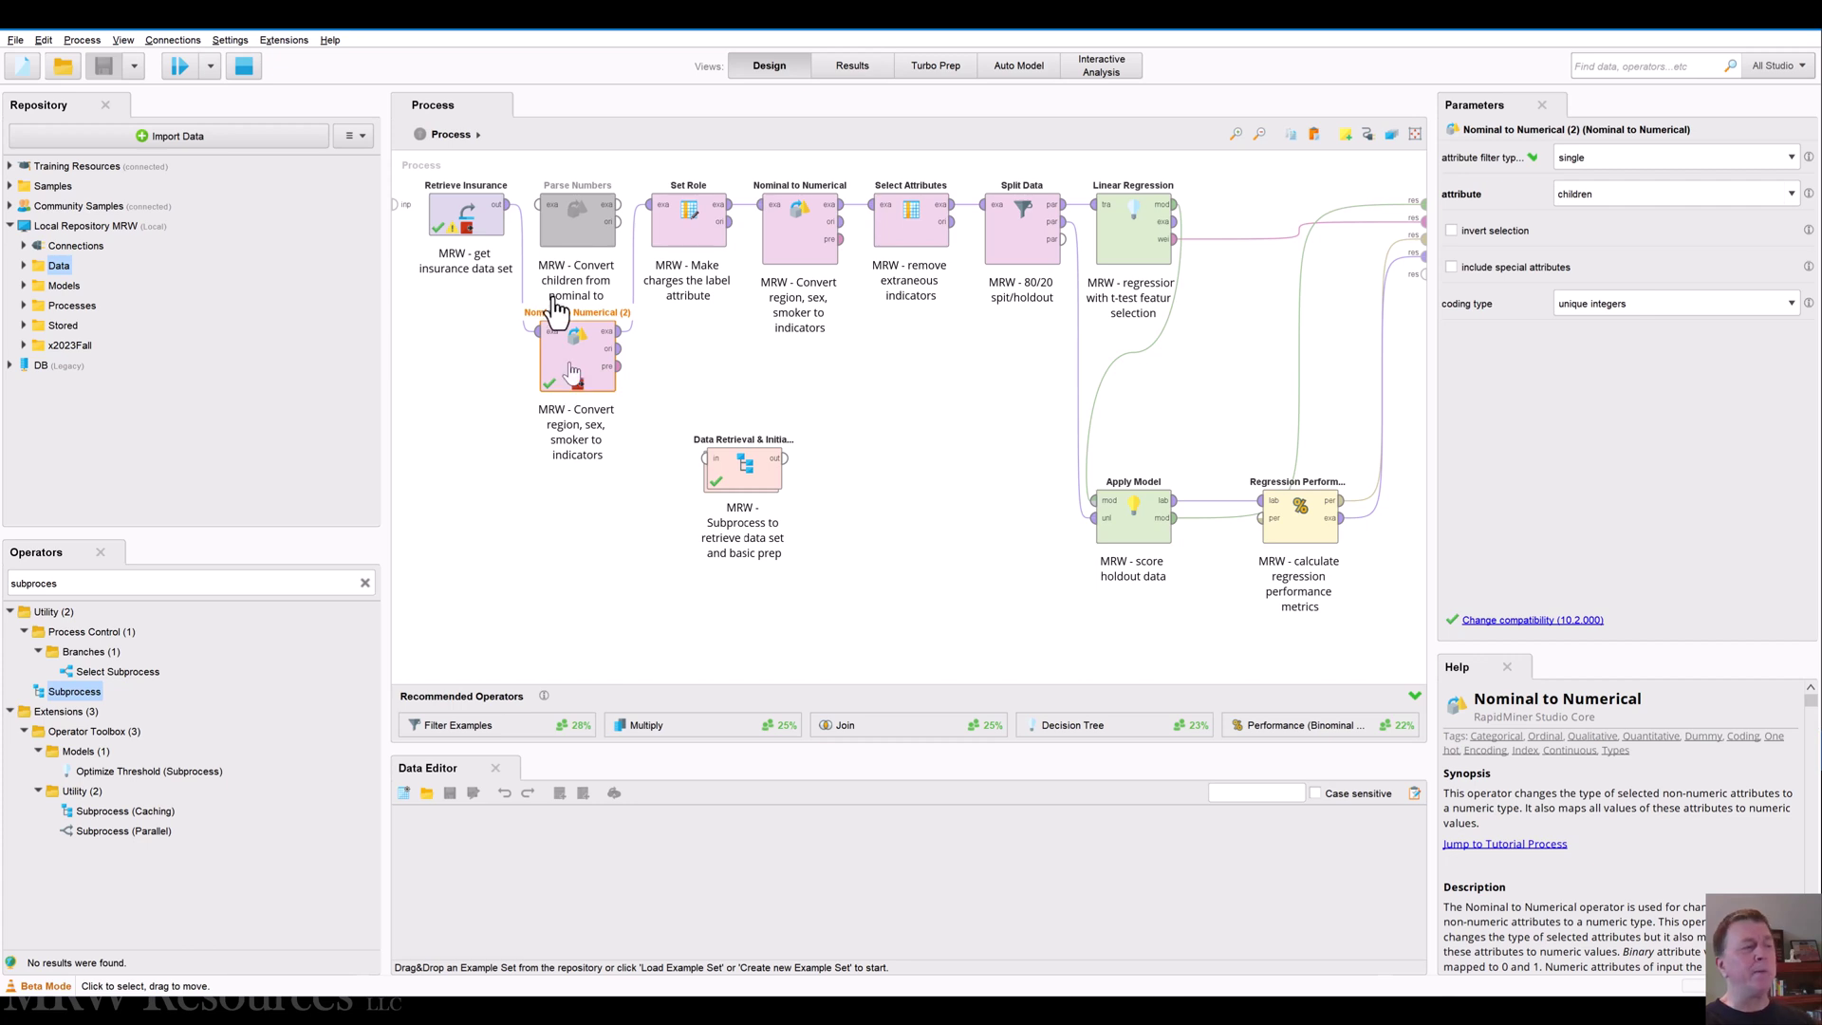
key(Delete)
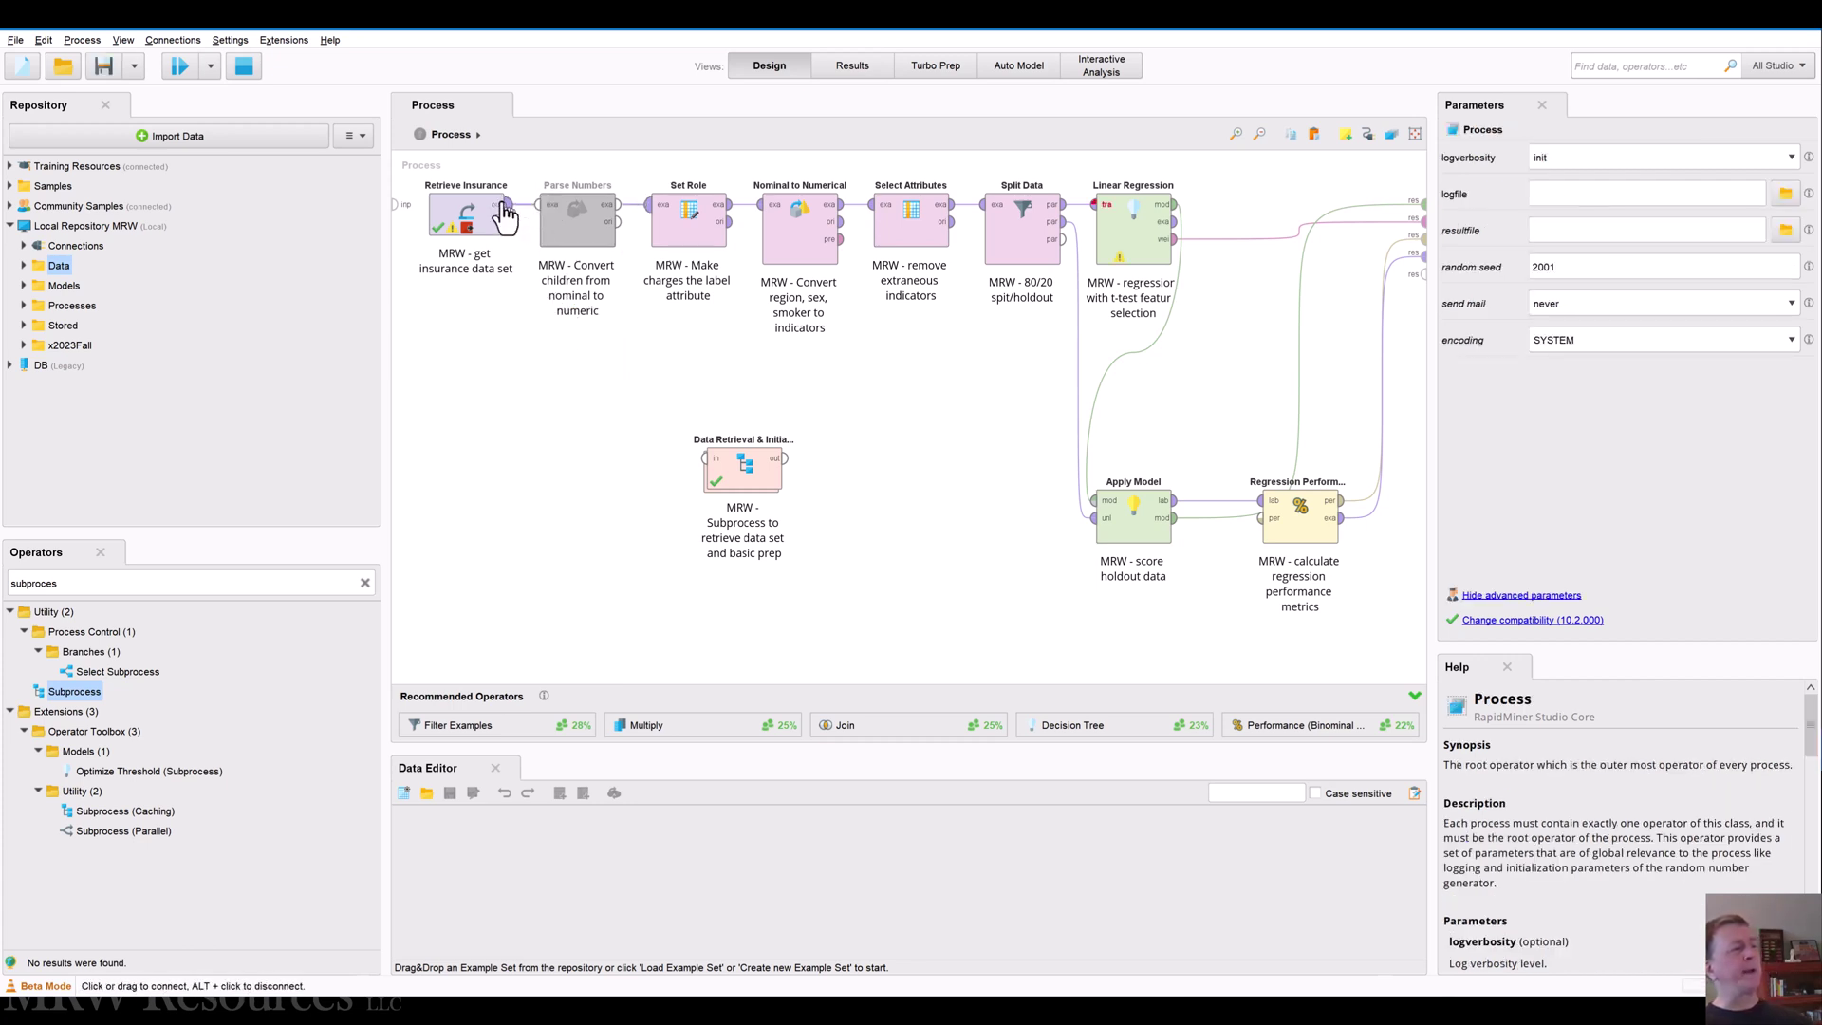
click(509, 204)
click(539, 205)
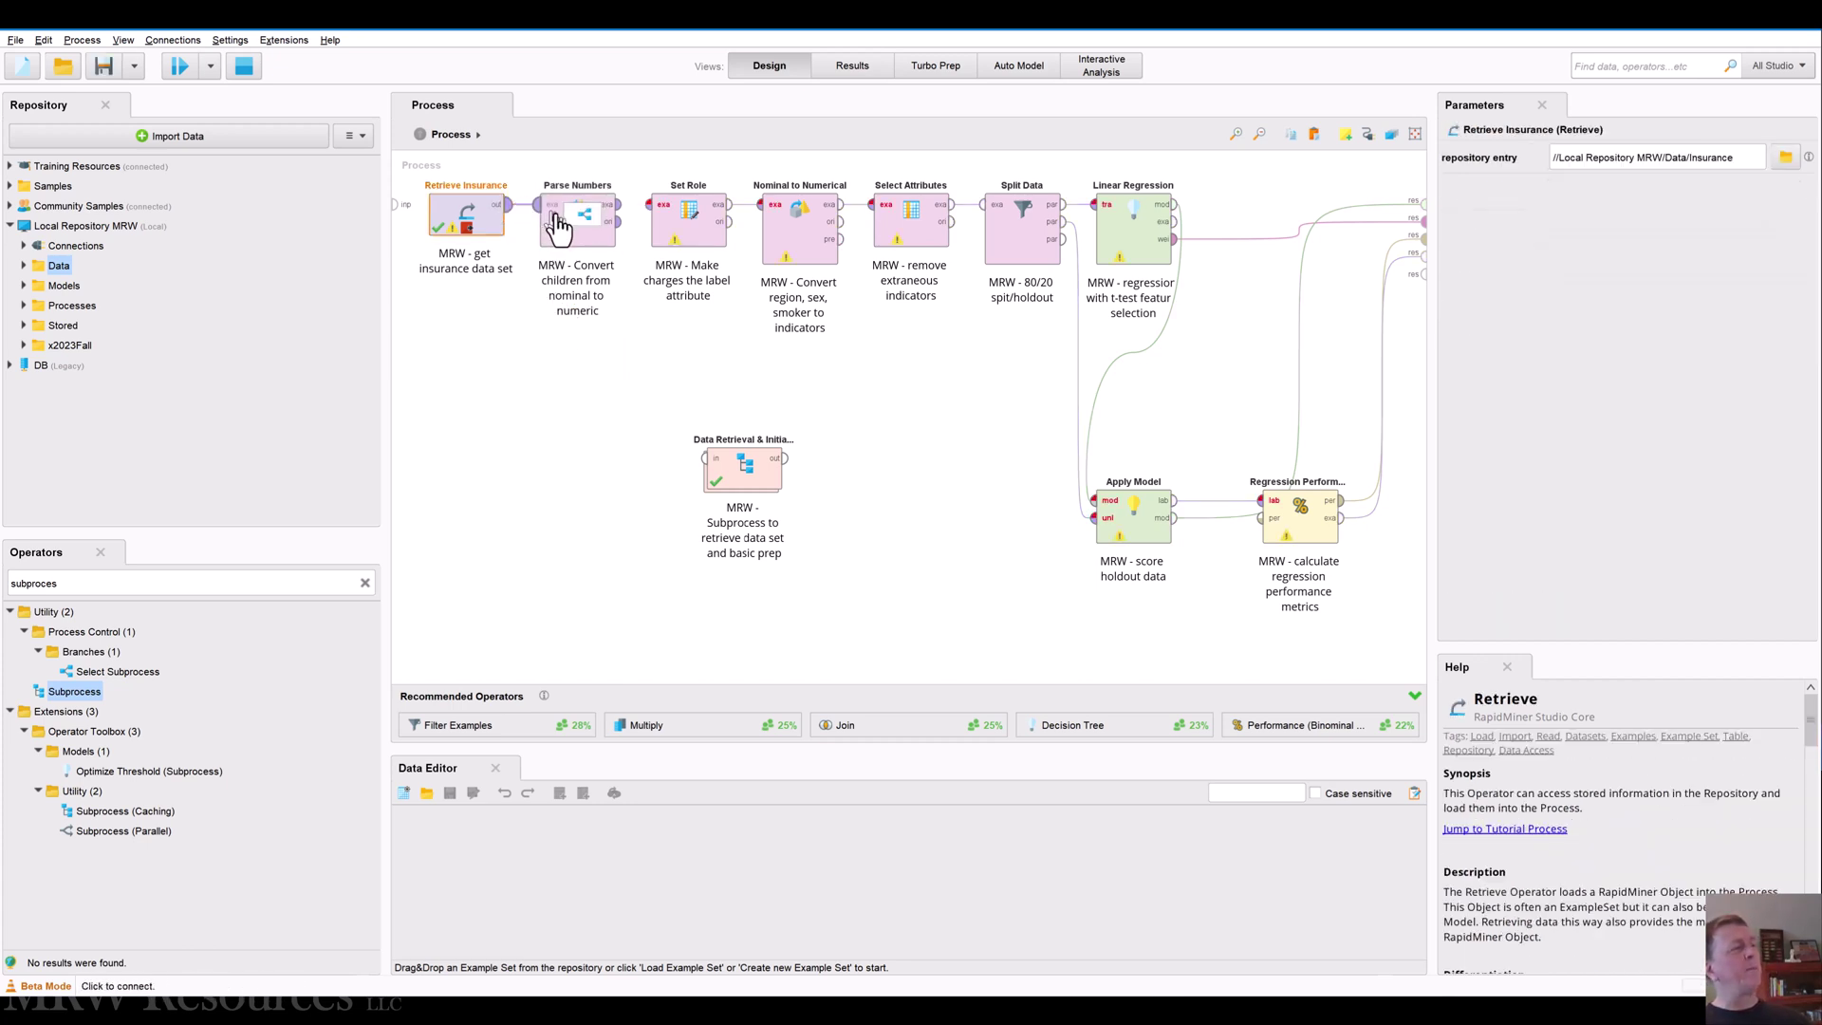
click(618, 204)
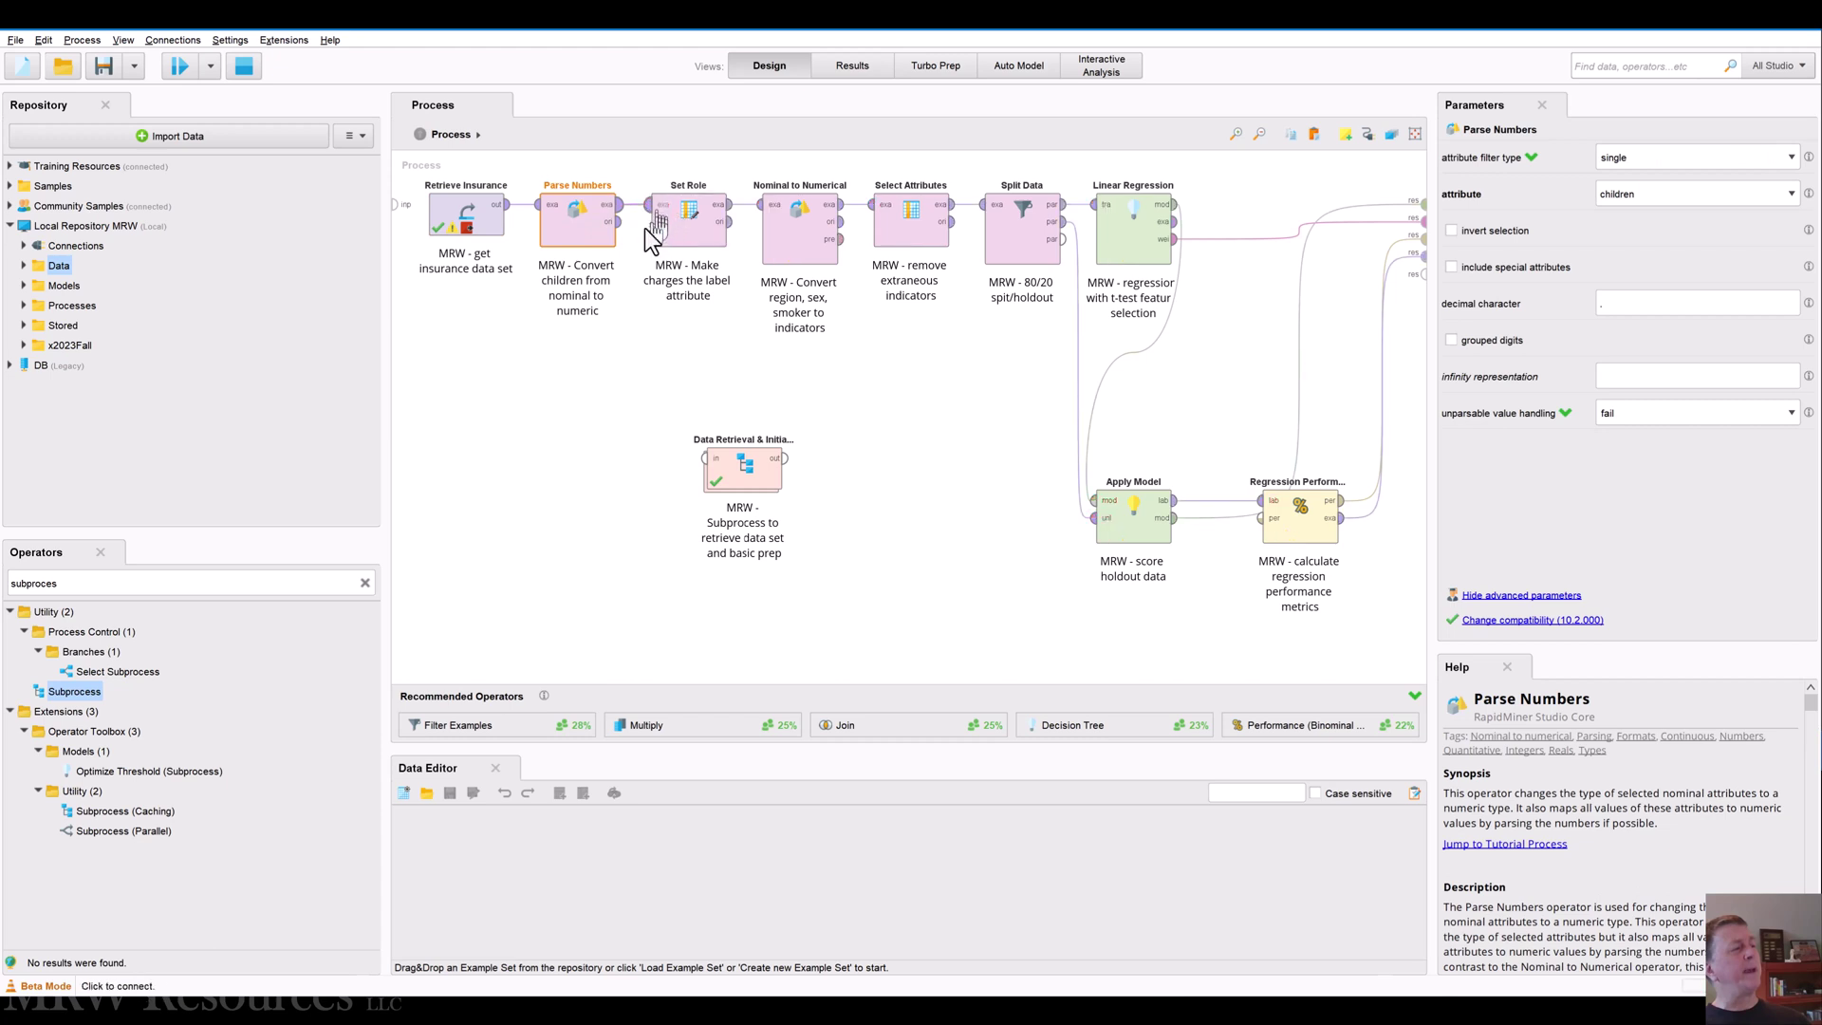
click(655, 220)
Remove all breakpoints from the process and stop the paused run
right_click(497, 209)
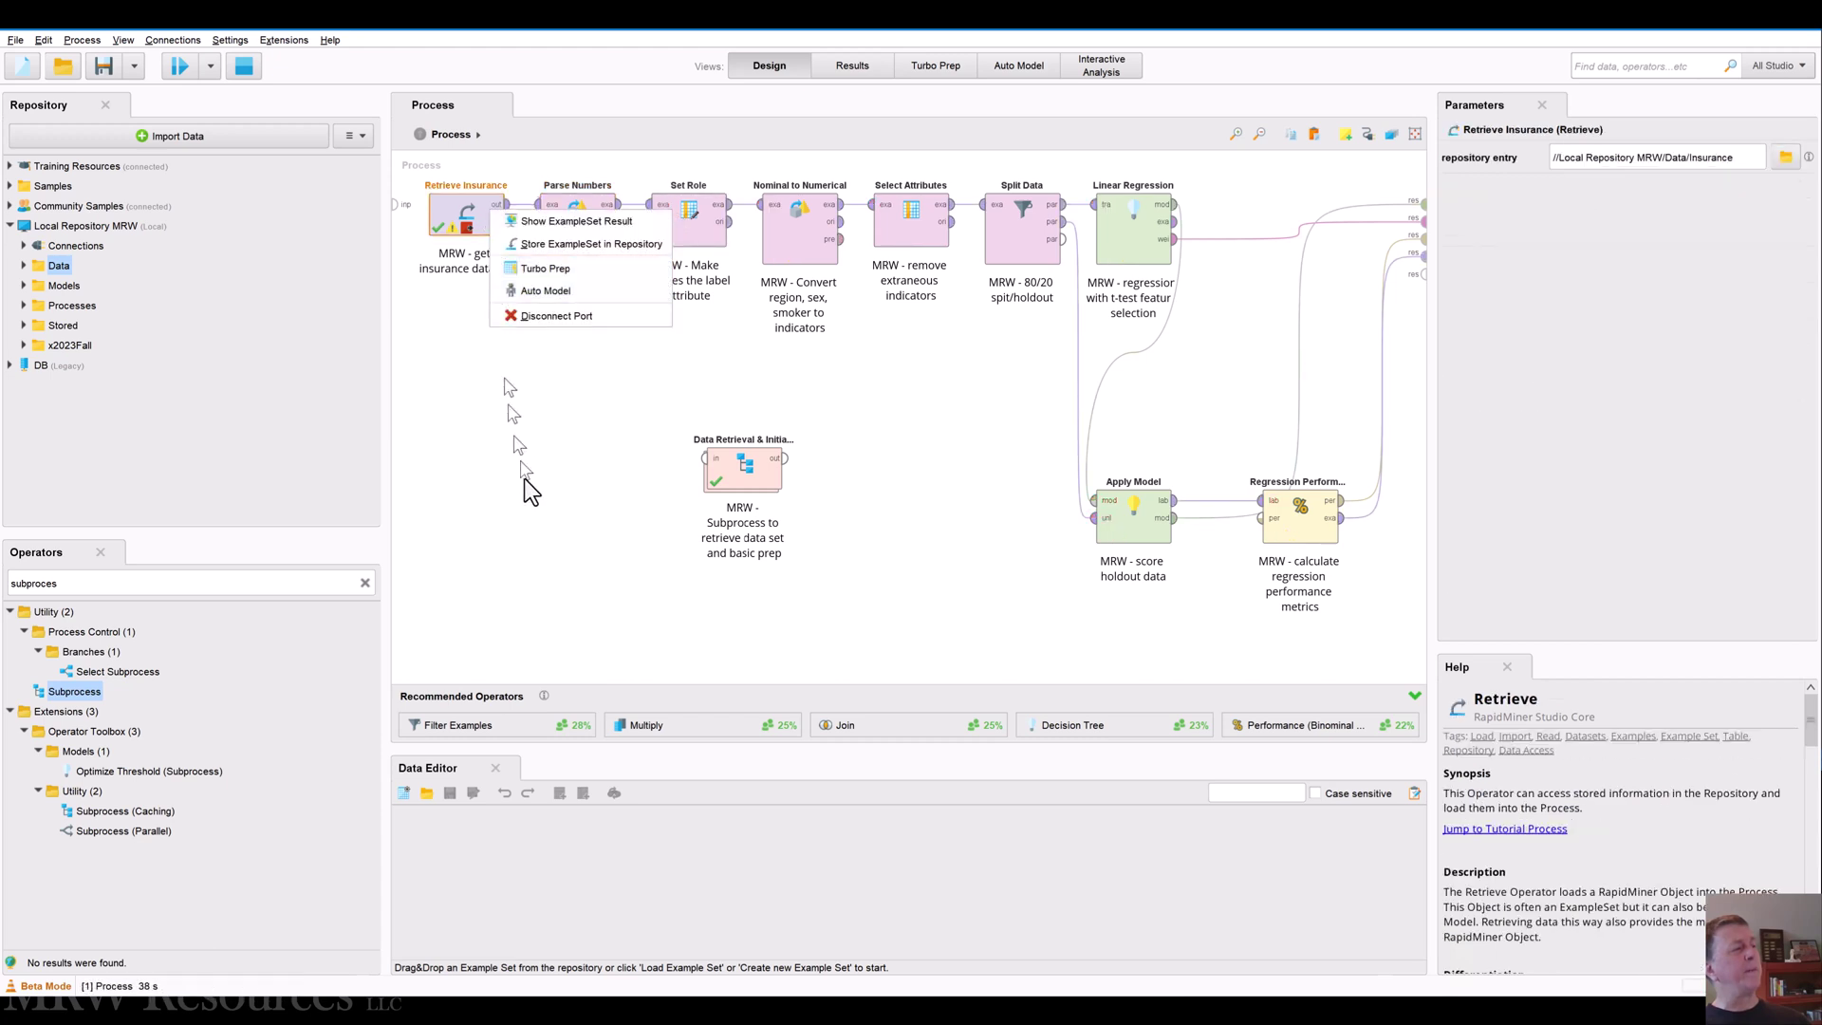
click(496, 385)
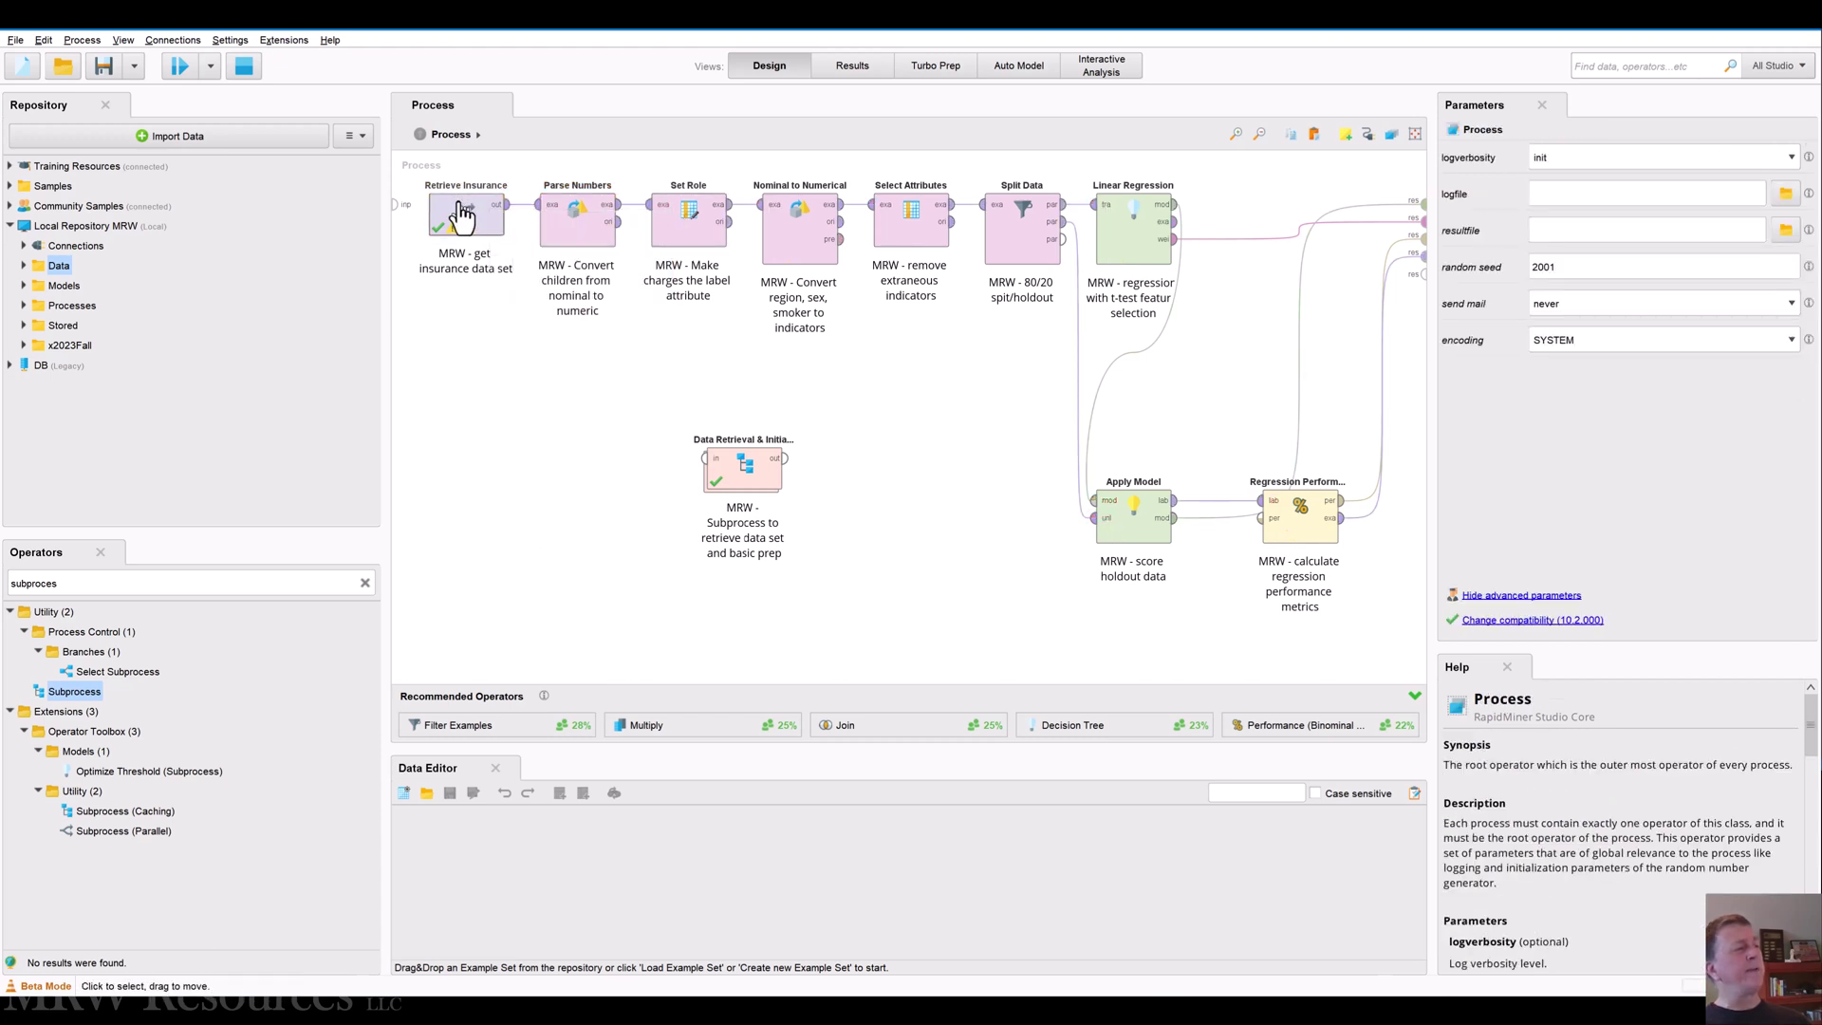
right_click(461, 211)
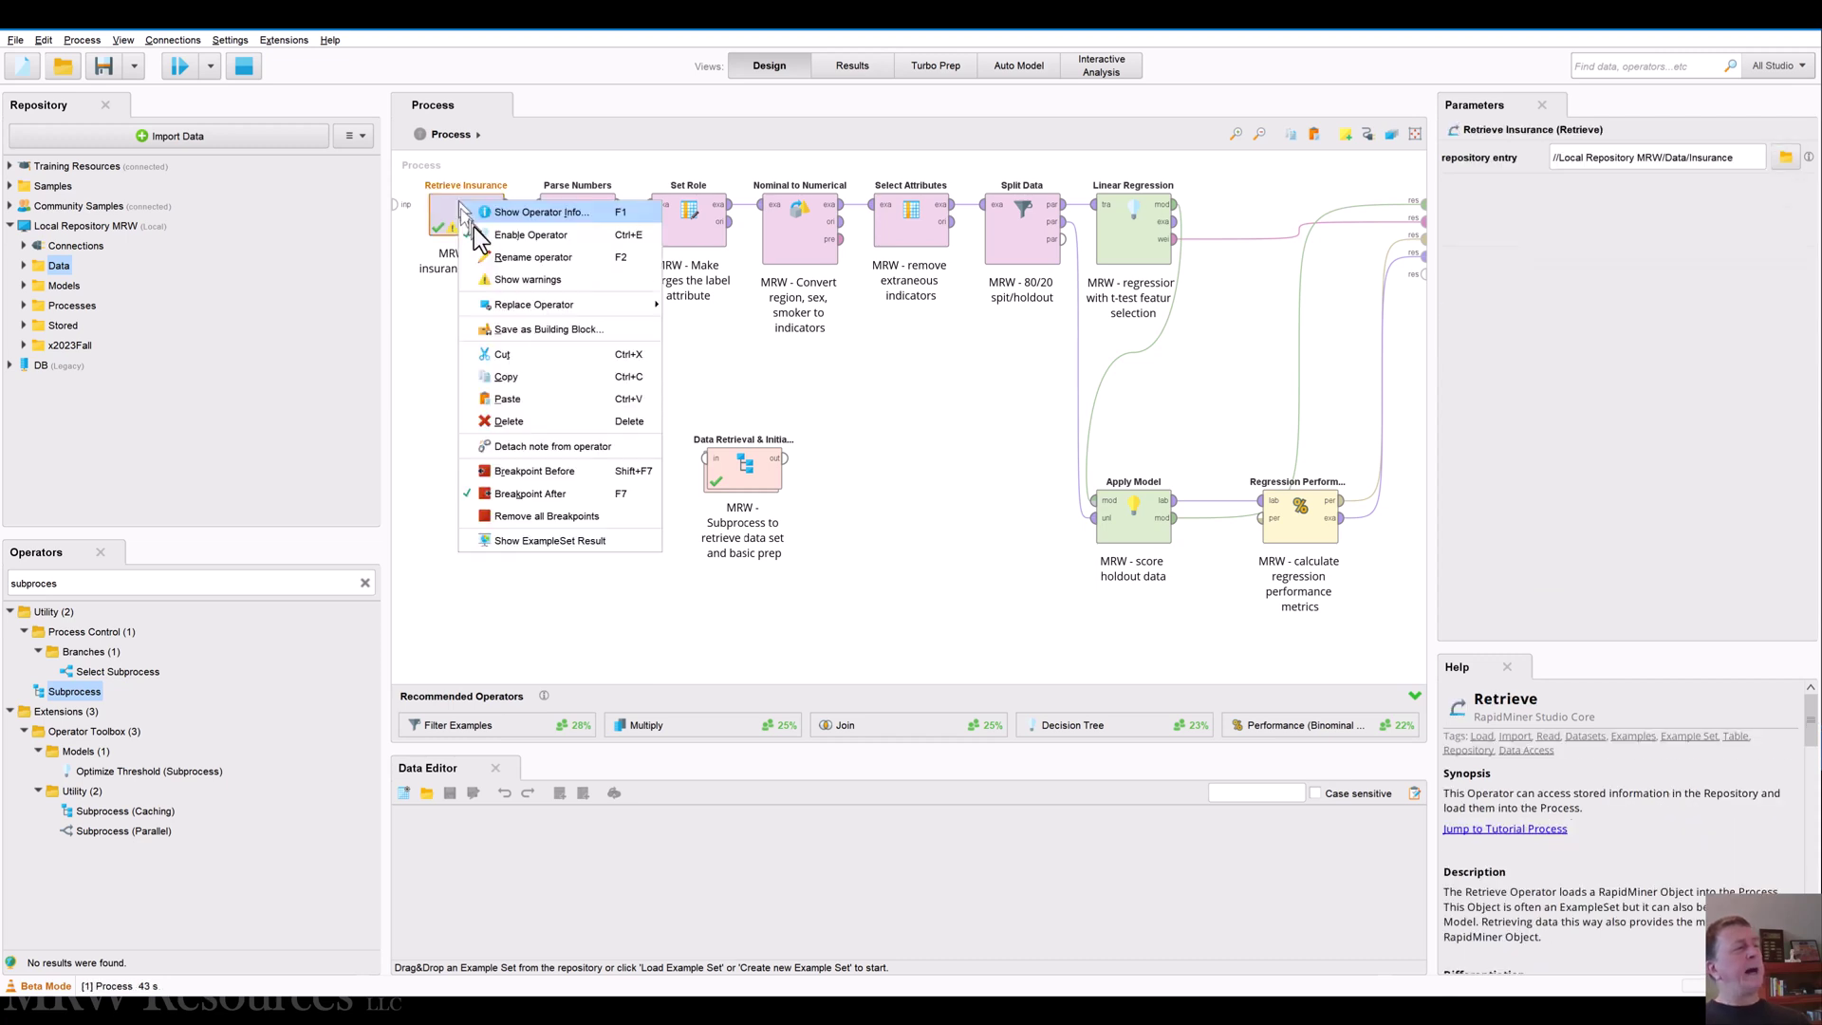
click(552, 509)
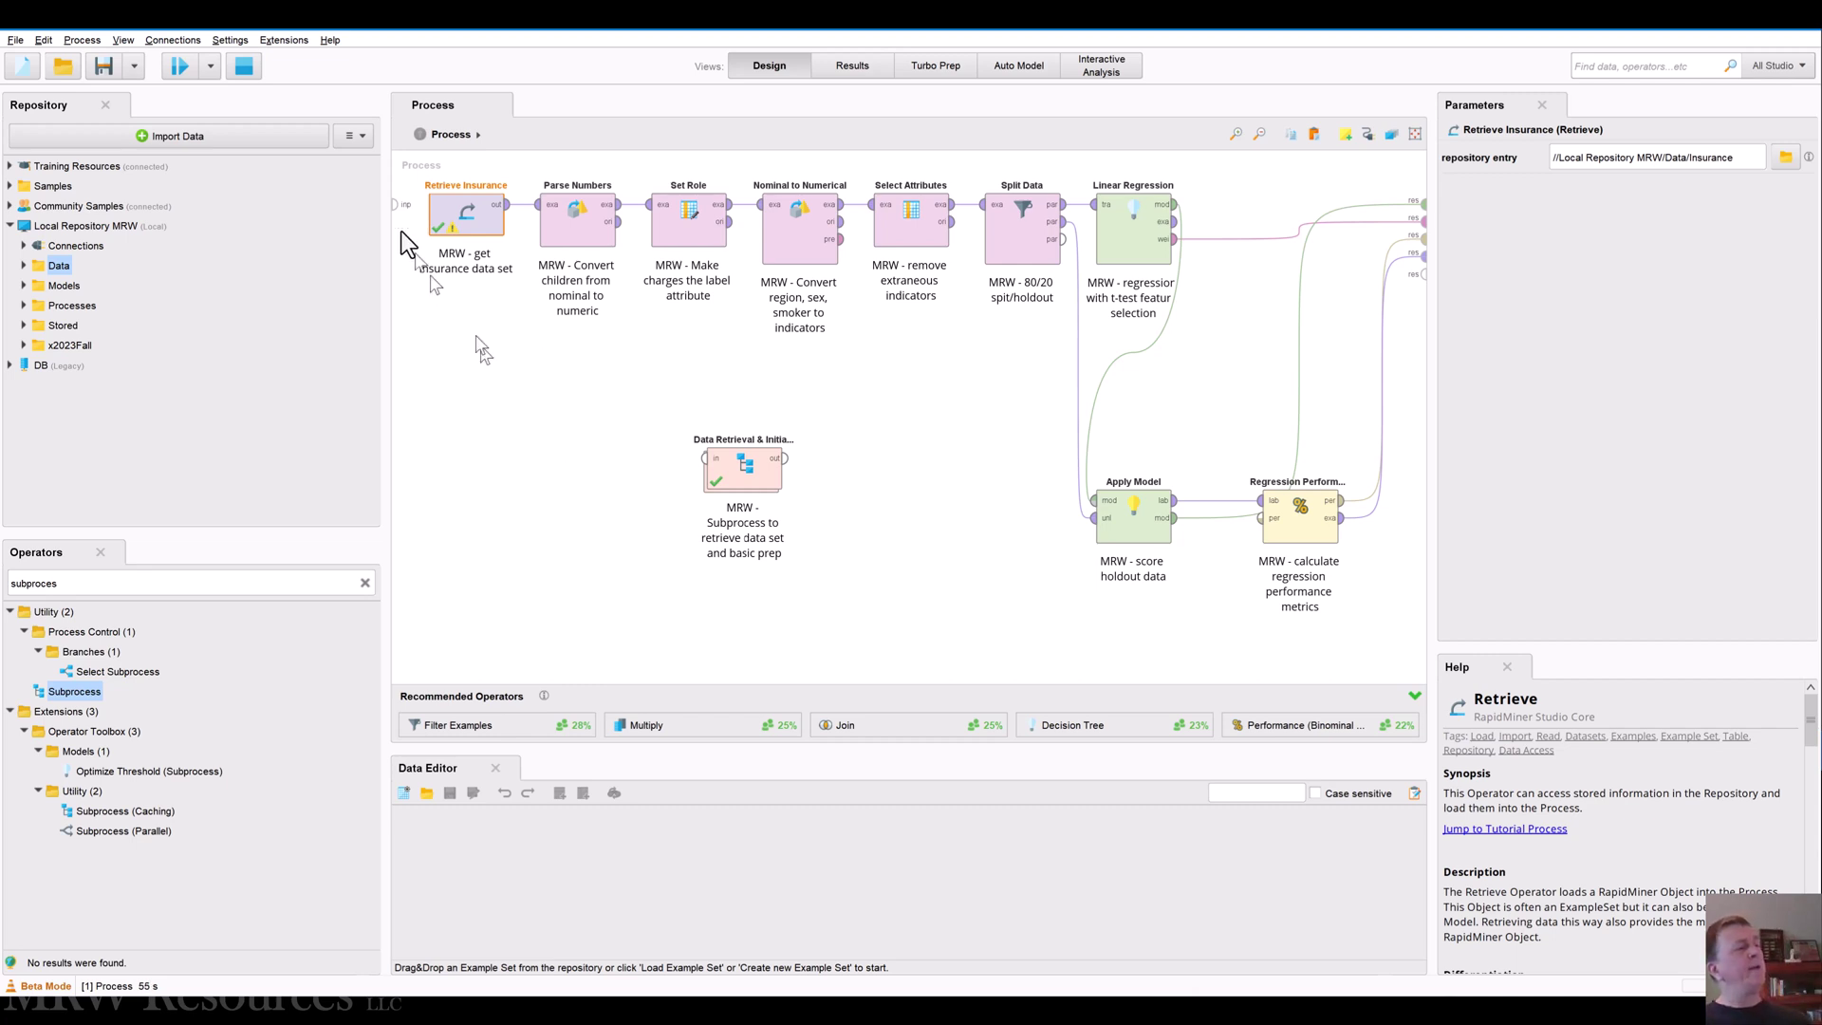
click(246, 66)
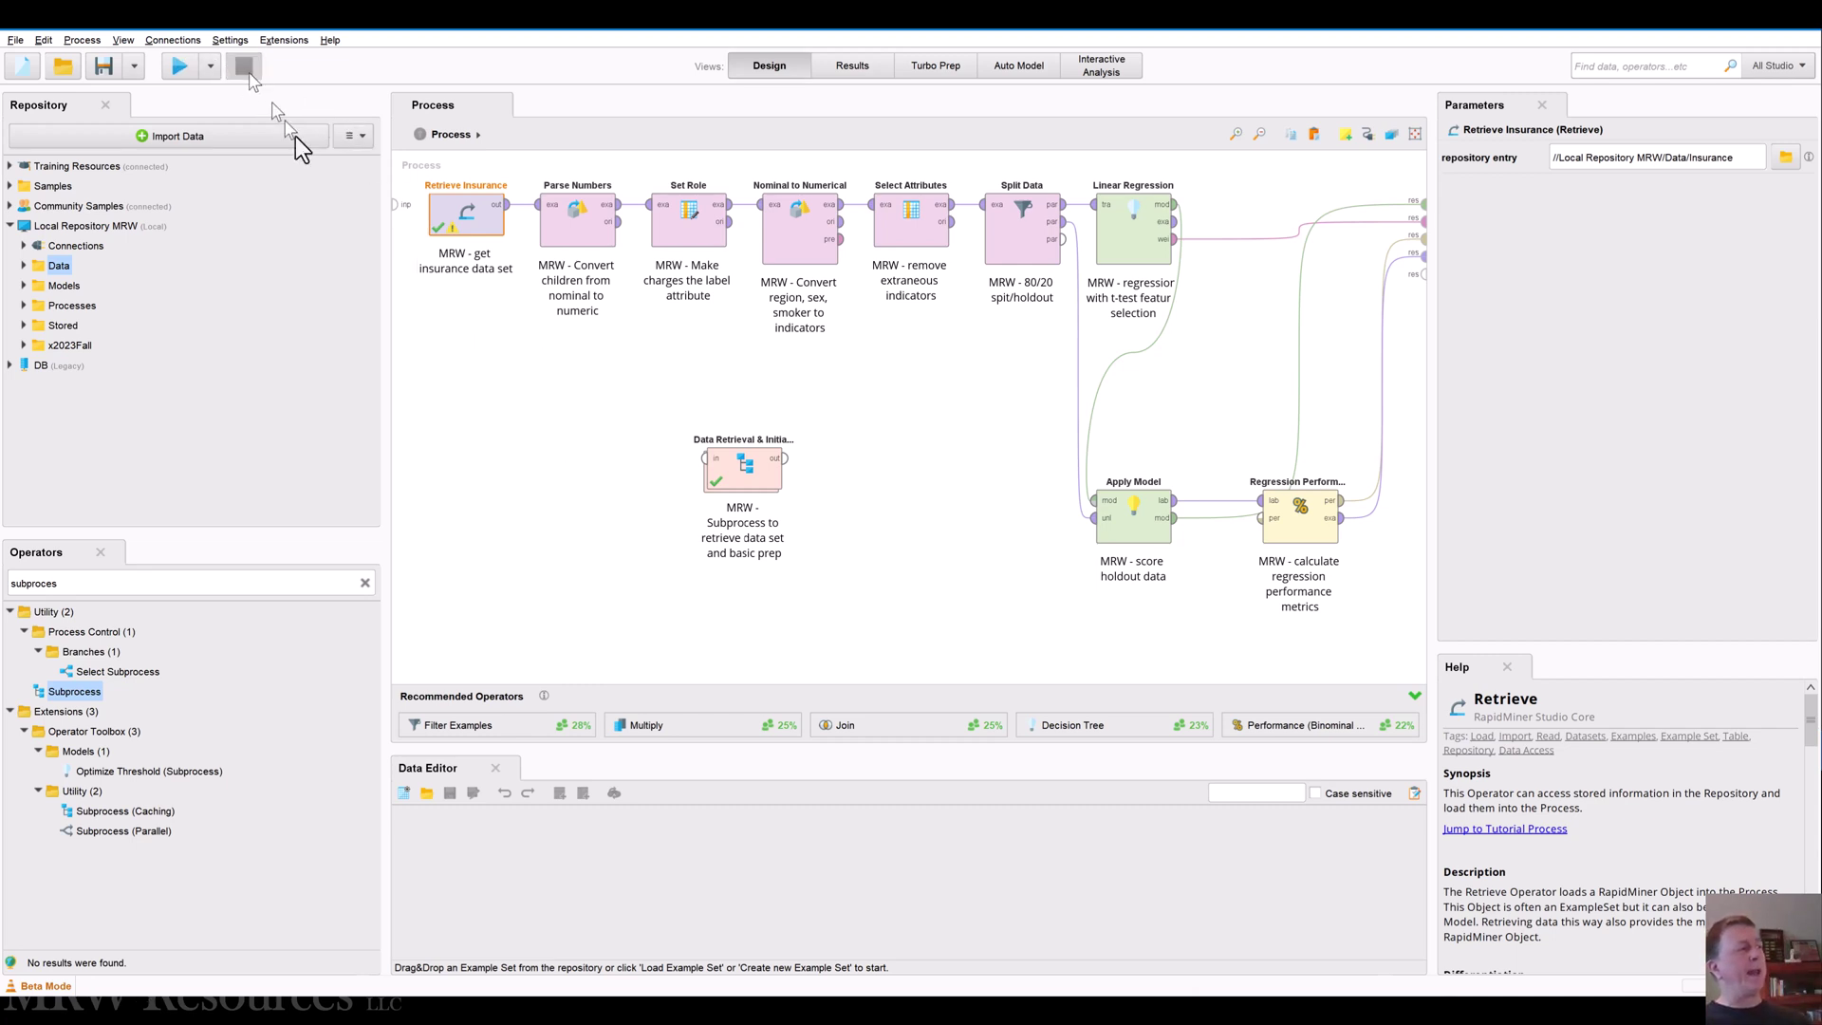
click(532, 485)
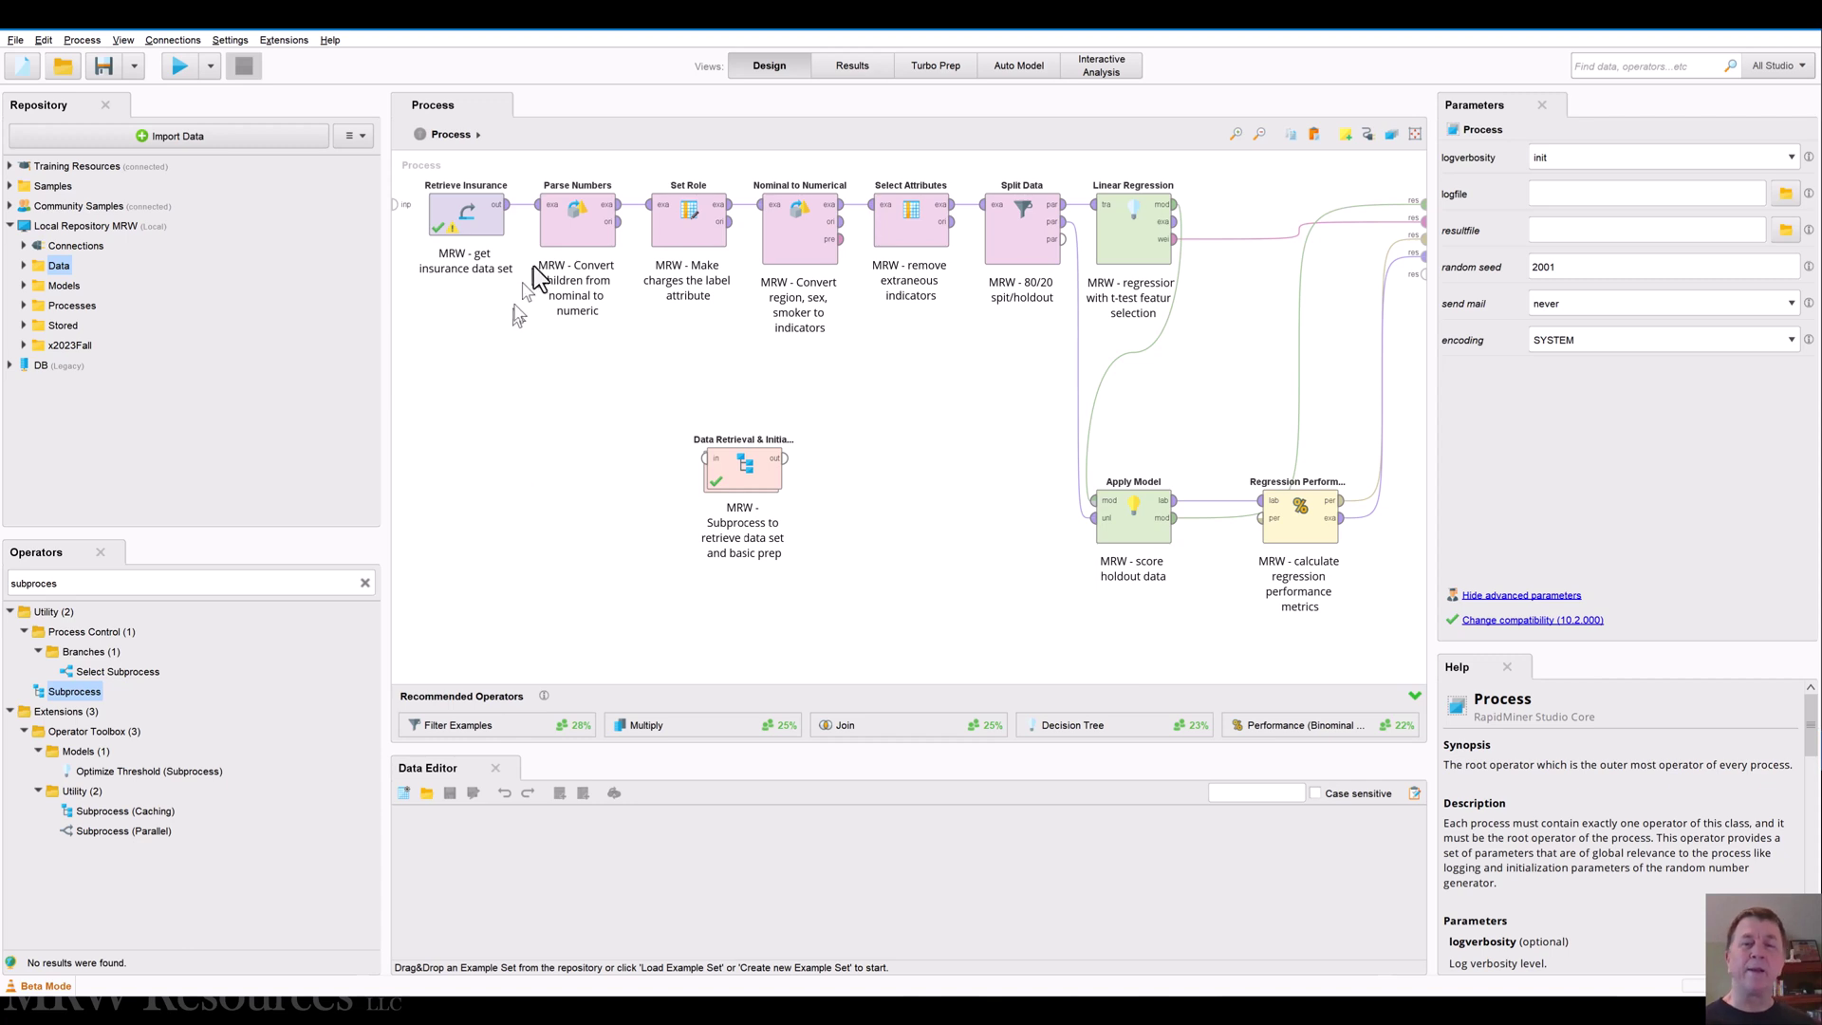
Review the Parse Numbers settings, the Set Role list, and the attributes and coding type chosen in Nominal to Numerical
click(552, 234)
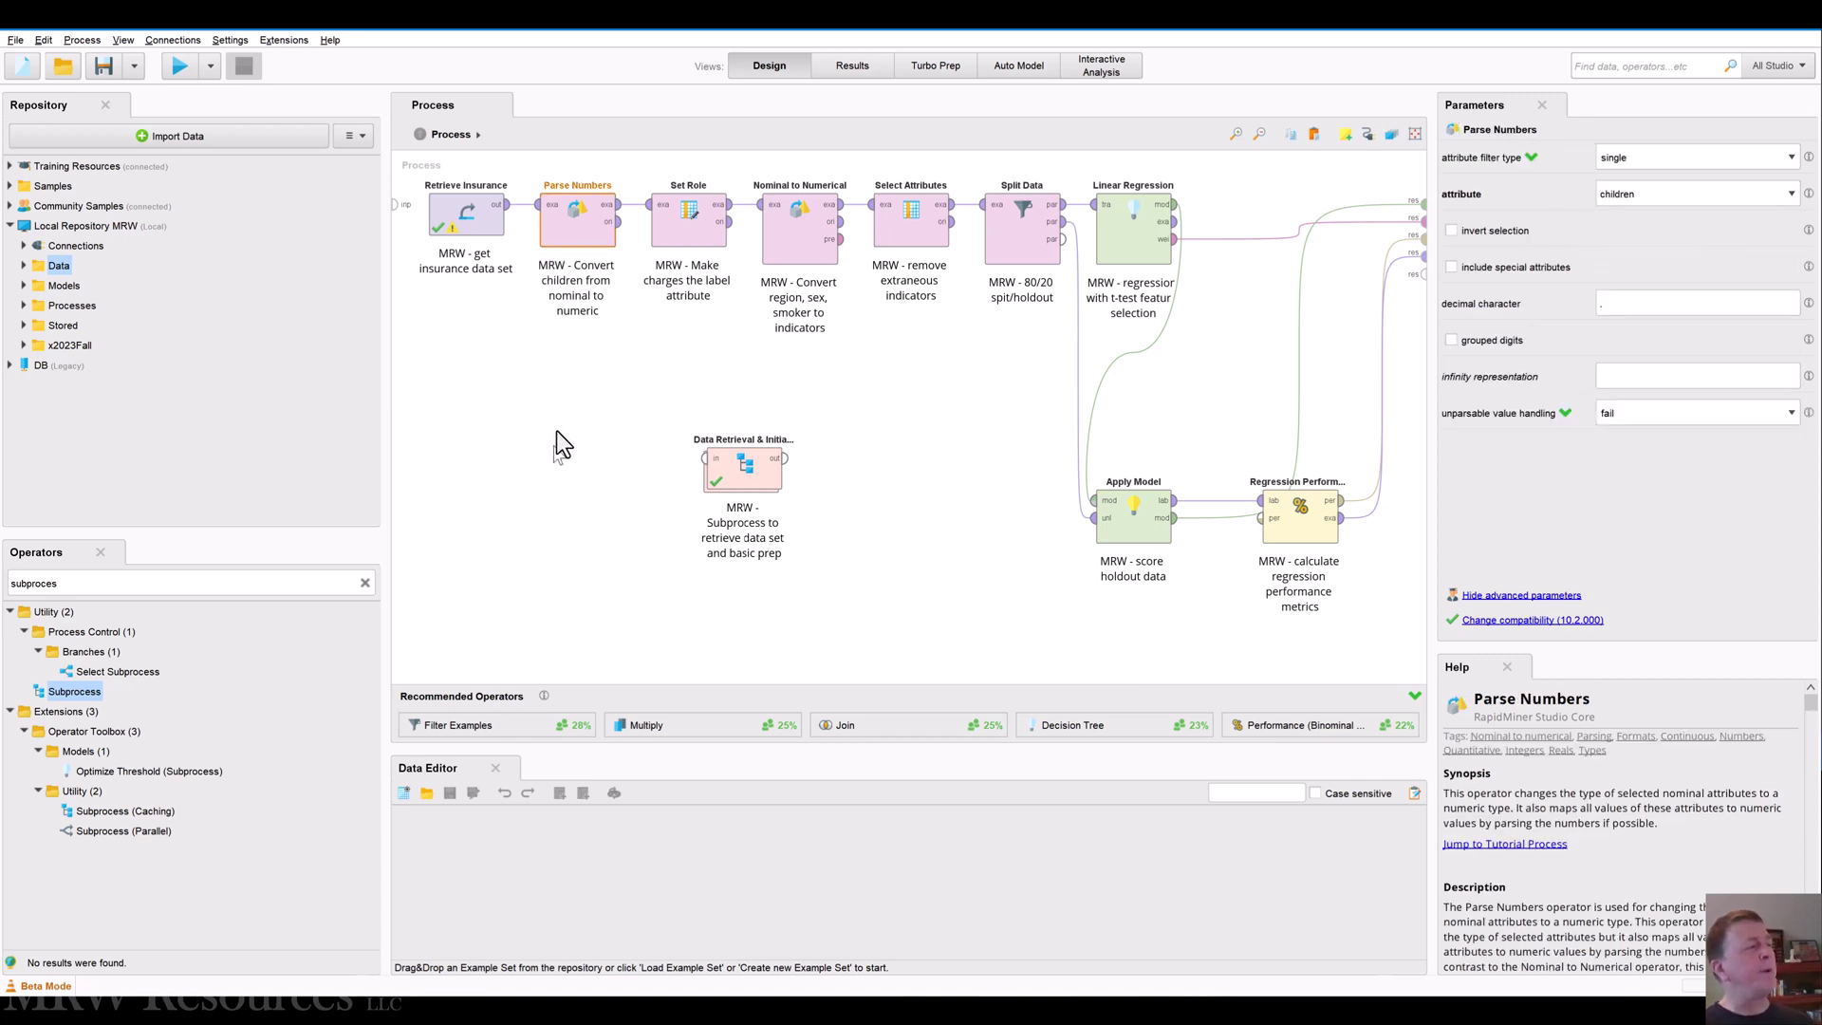
click(699, 232)
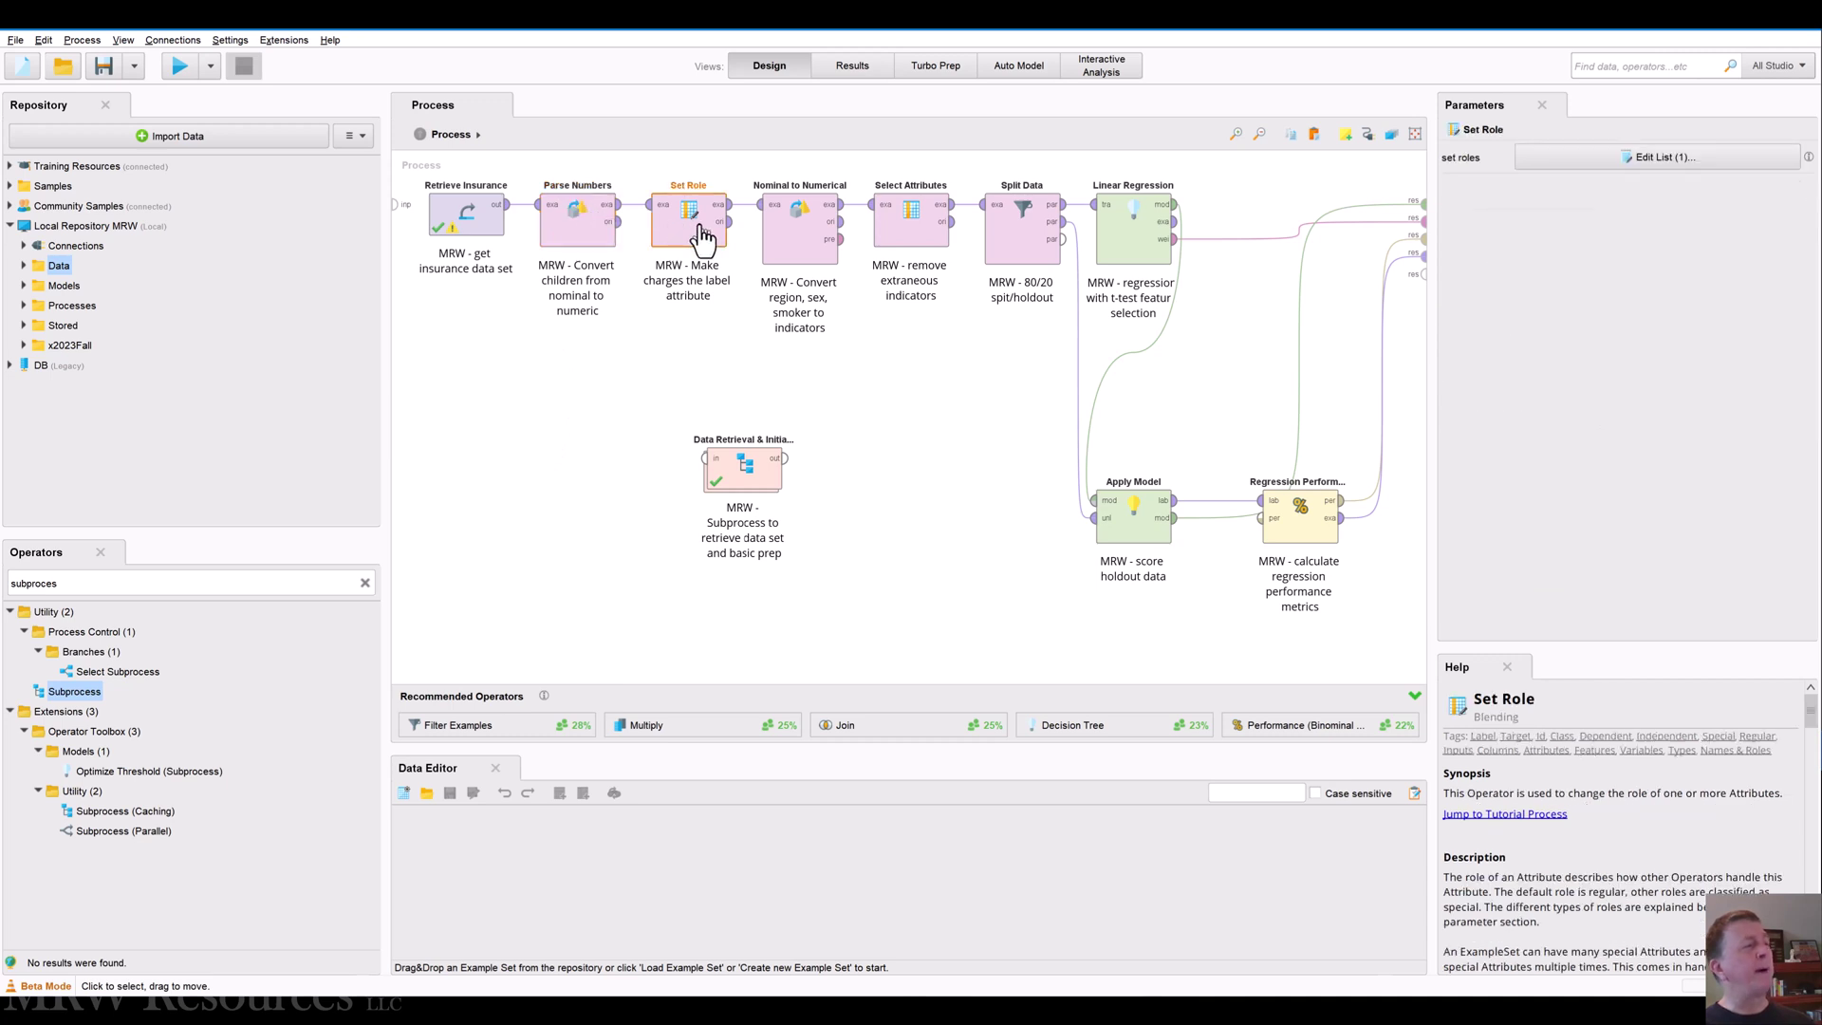
click(1662, 158)
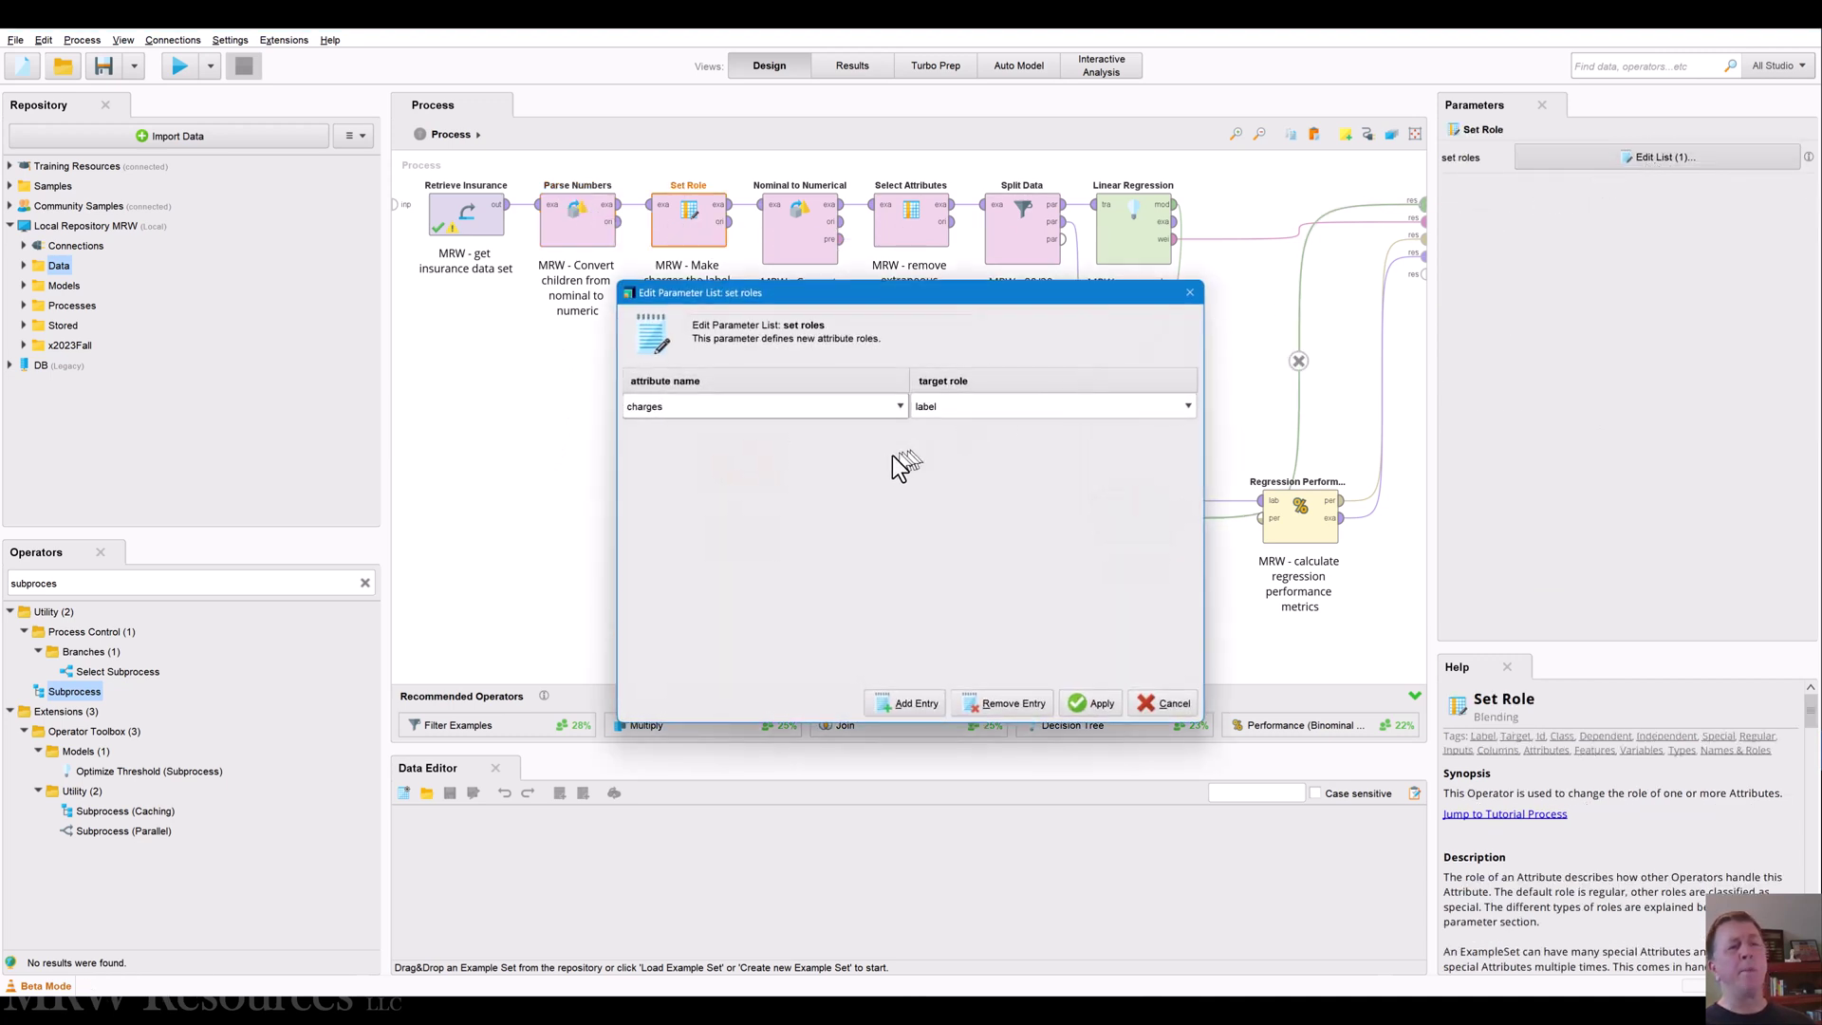
click(1148, 706)
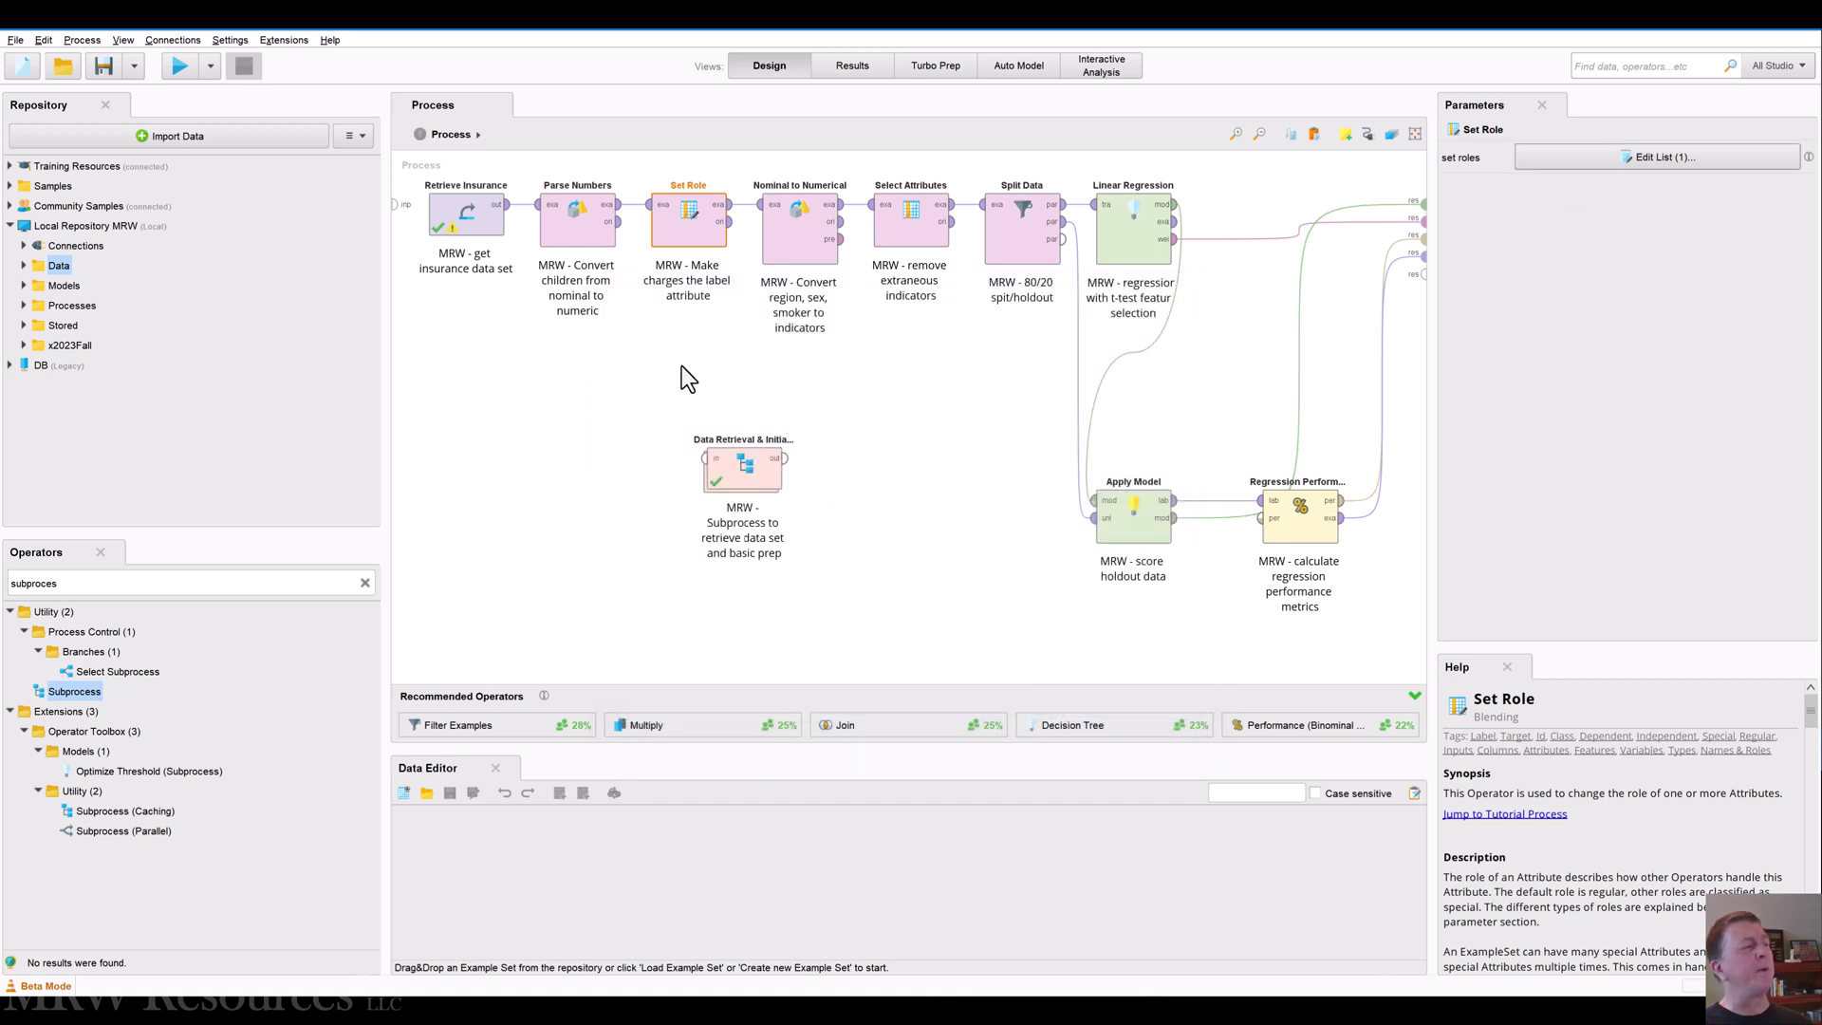
click(800, 239)
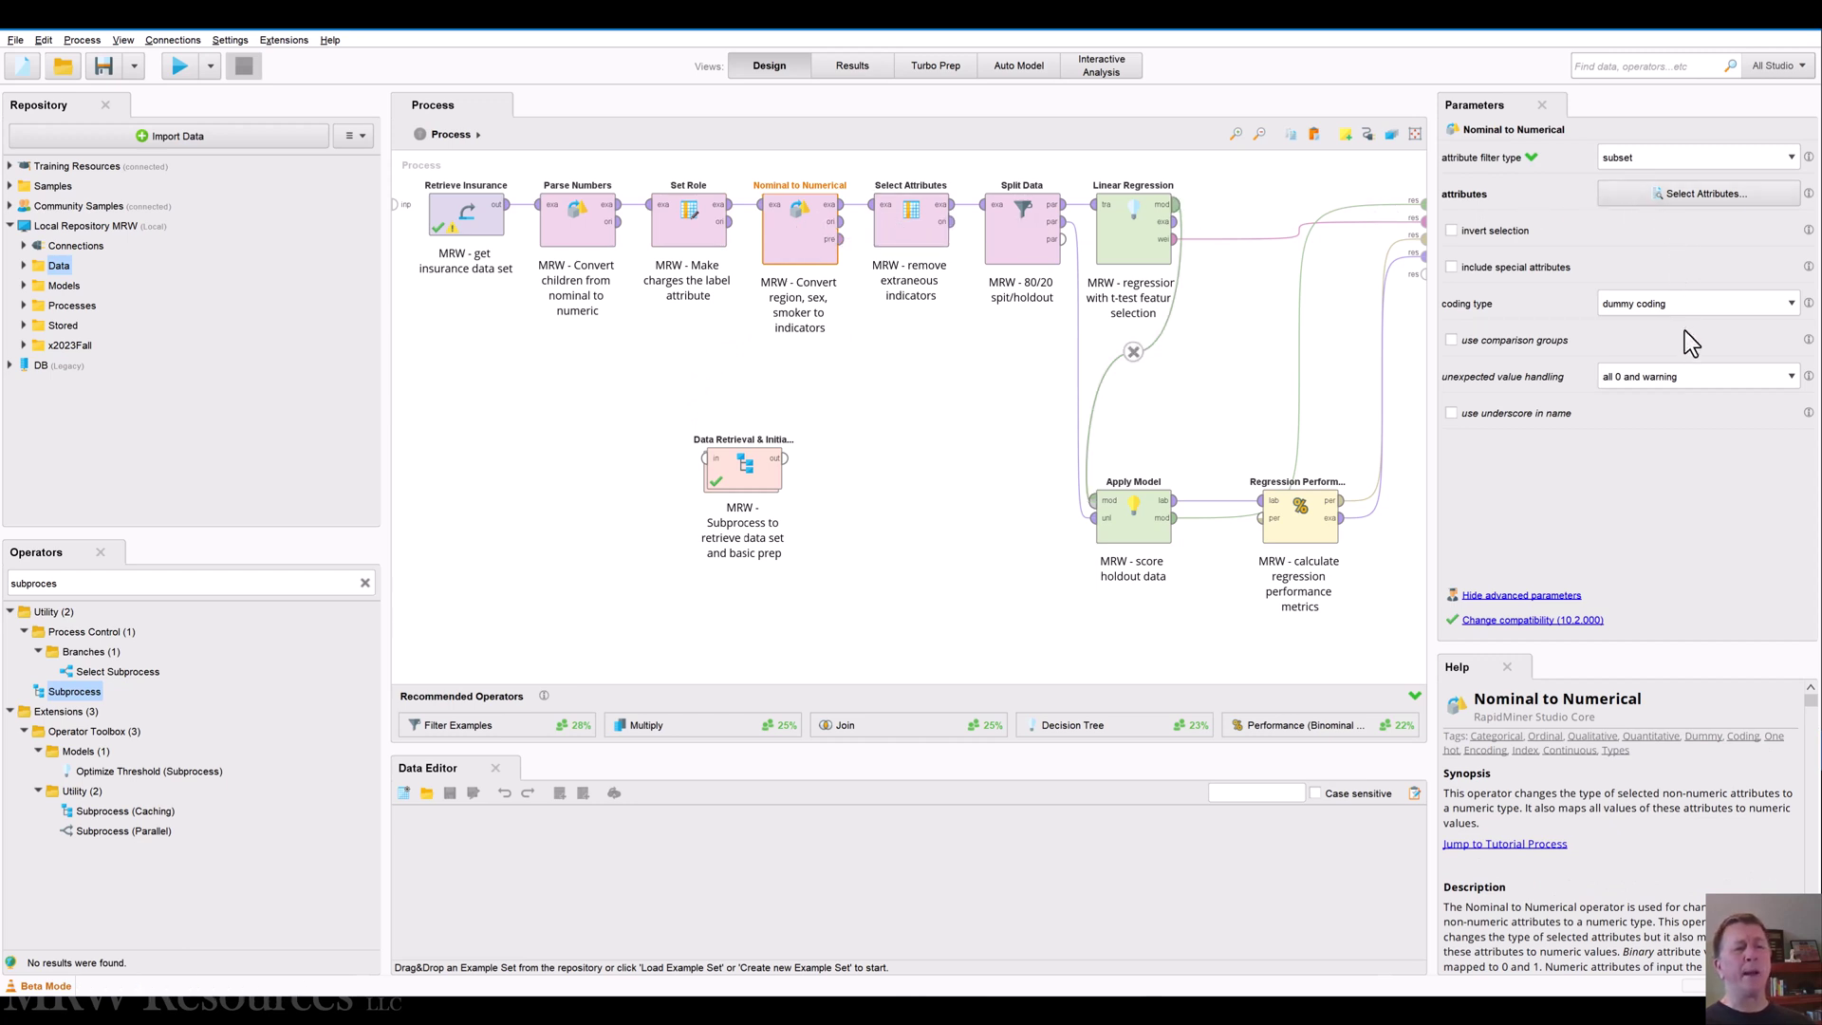
click(1688, 196)
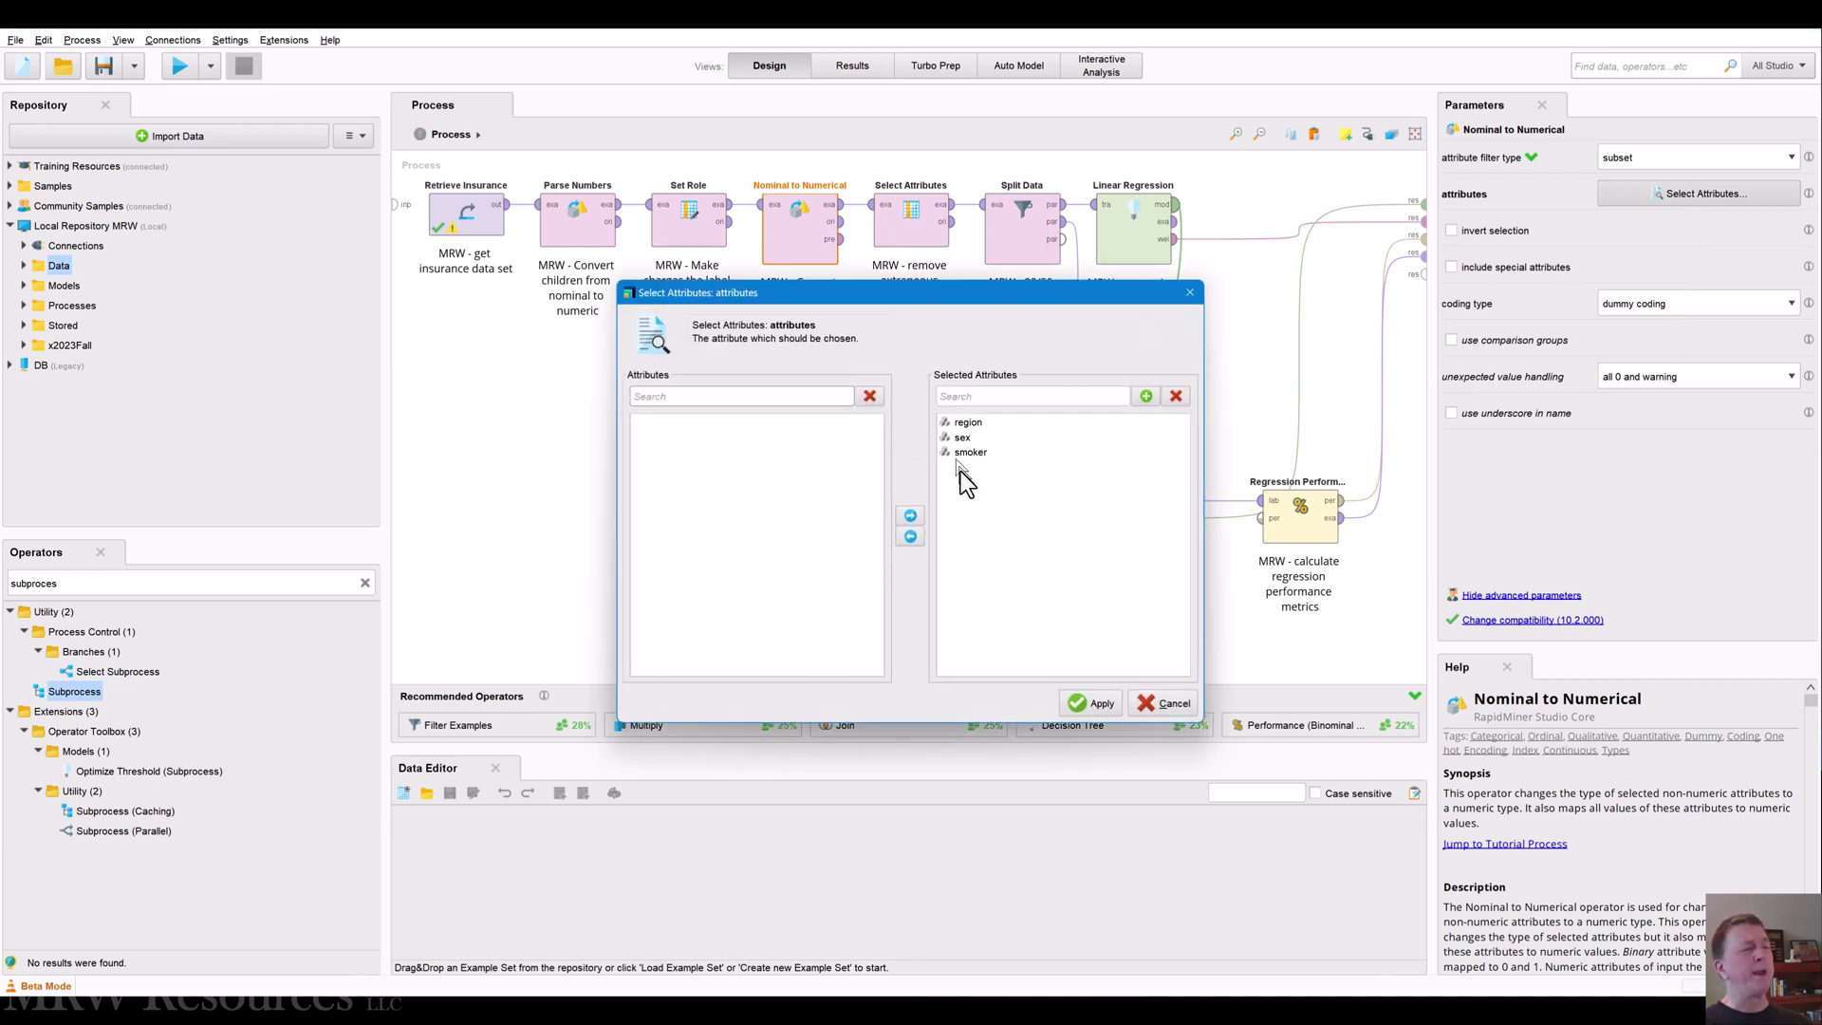
click(1163, 703)
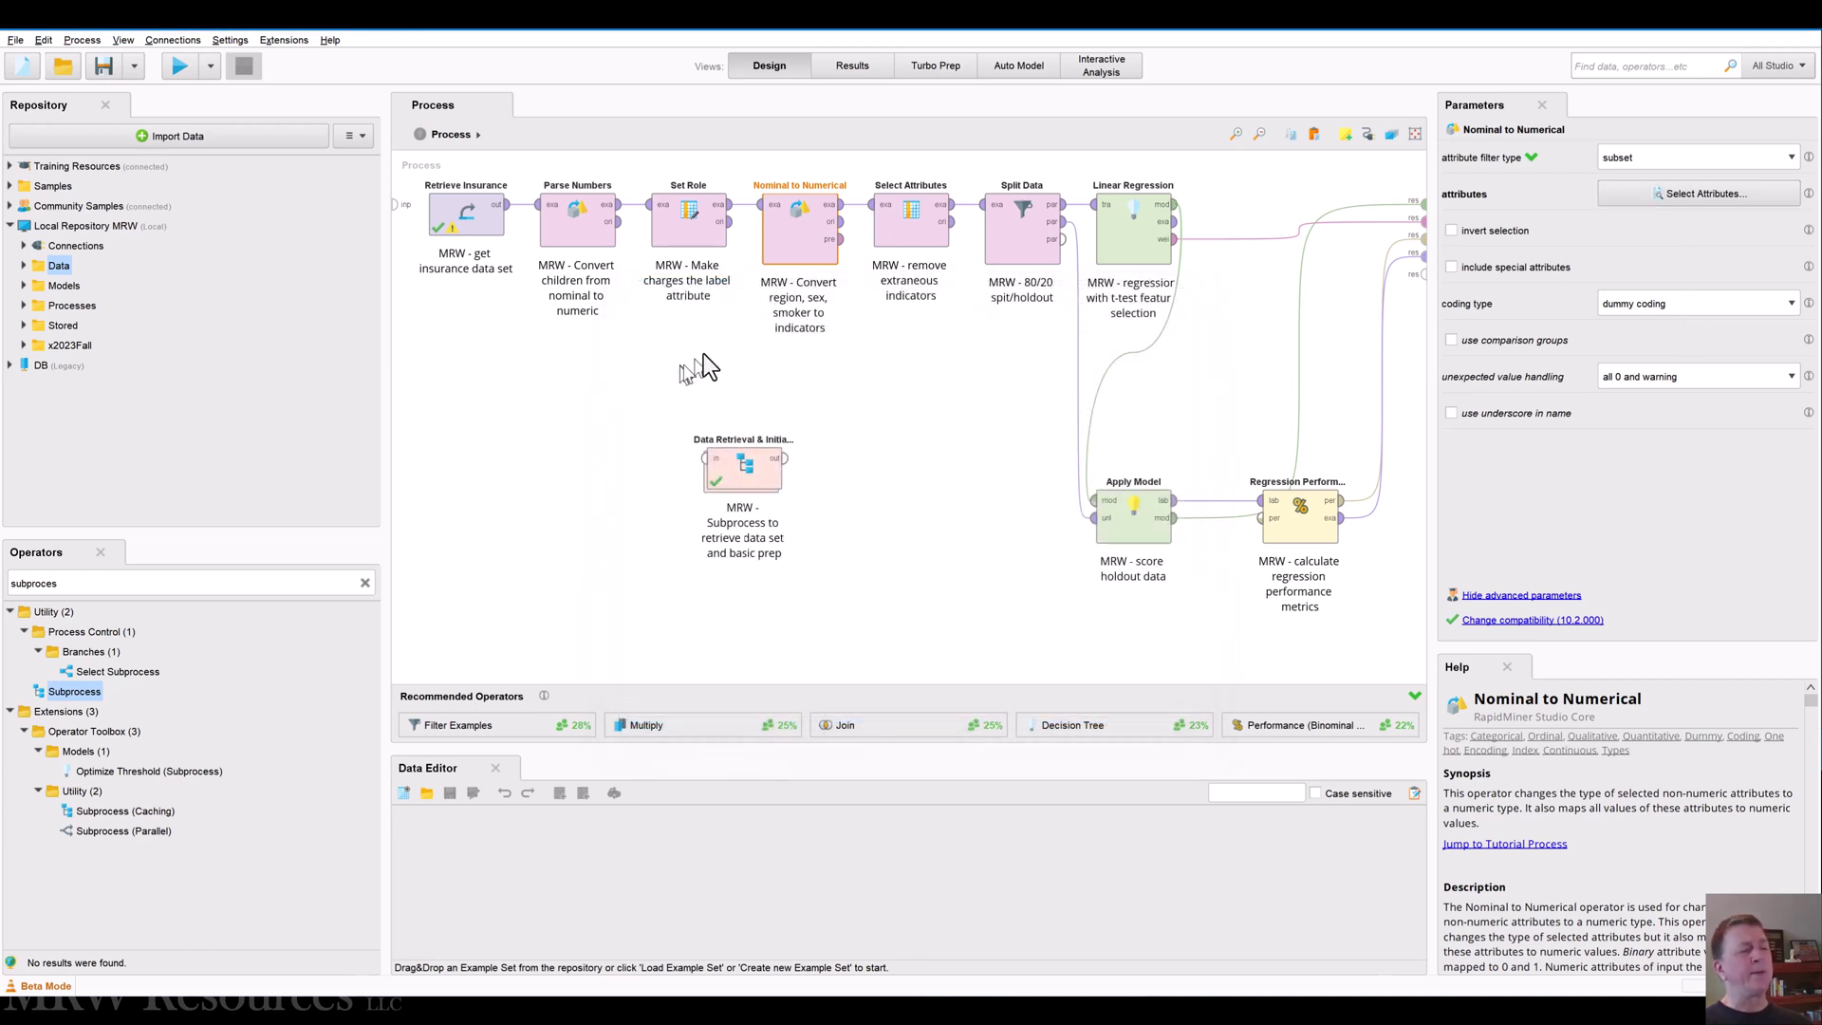
Examine which attributes Select Attributes keeps and excludes following the dummy coding in Nominal to Numerical
click(917, 225)
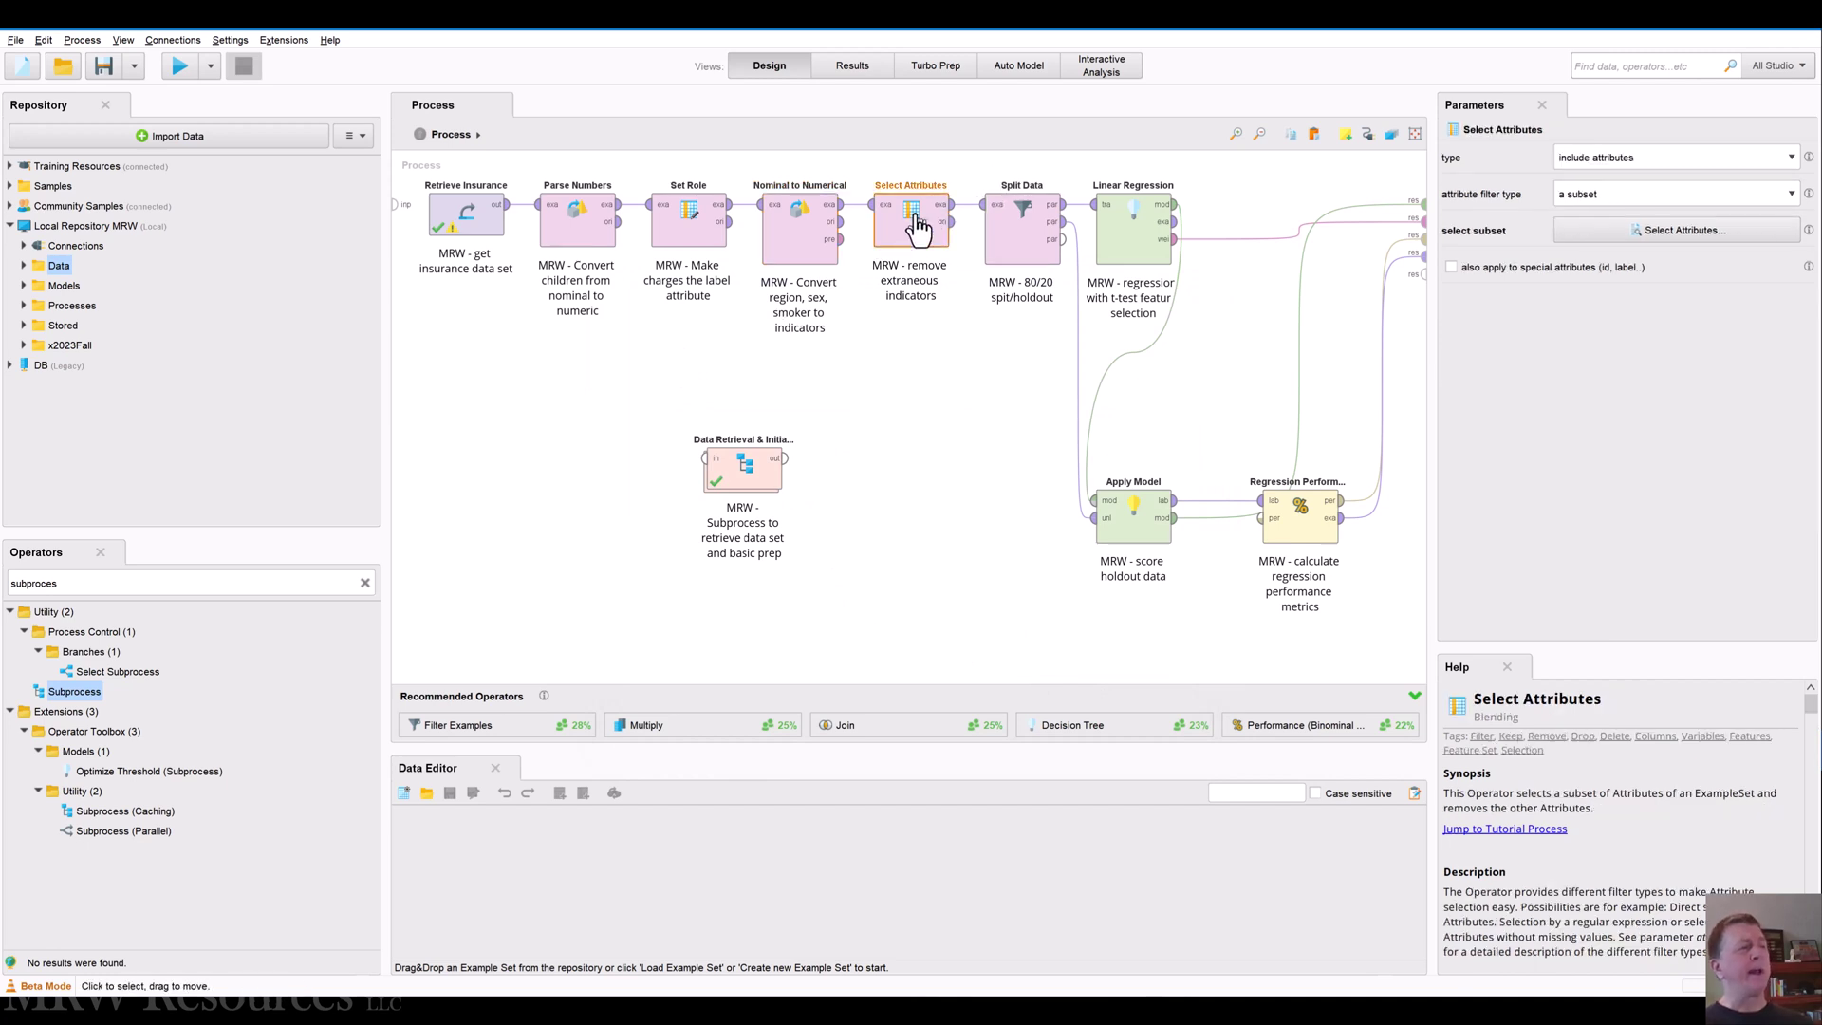
click(804, 232)
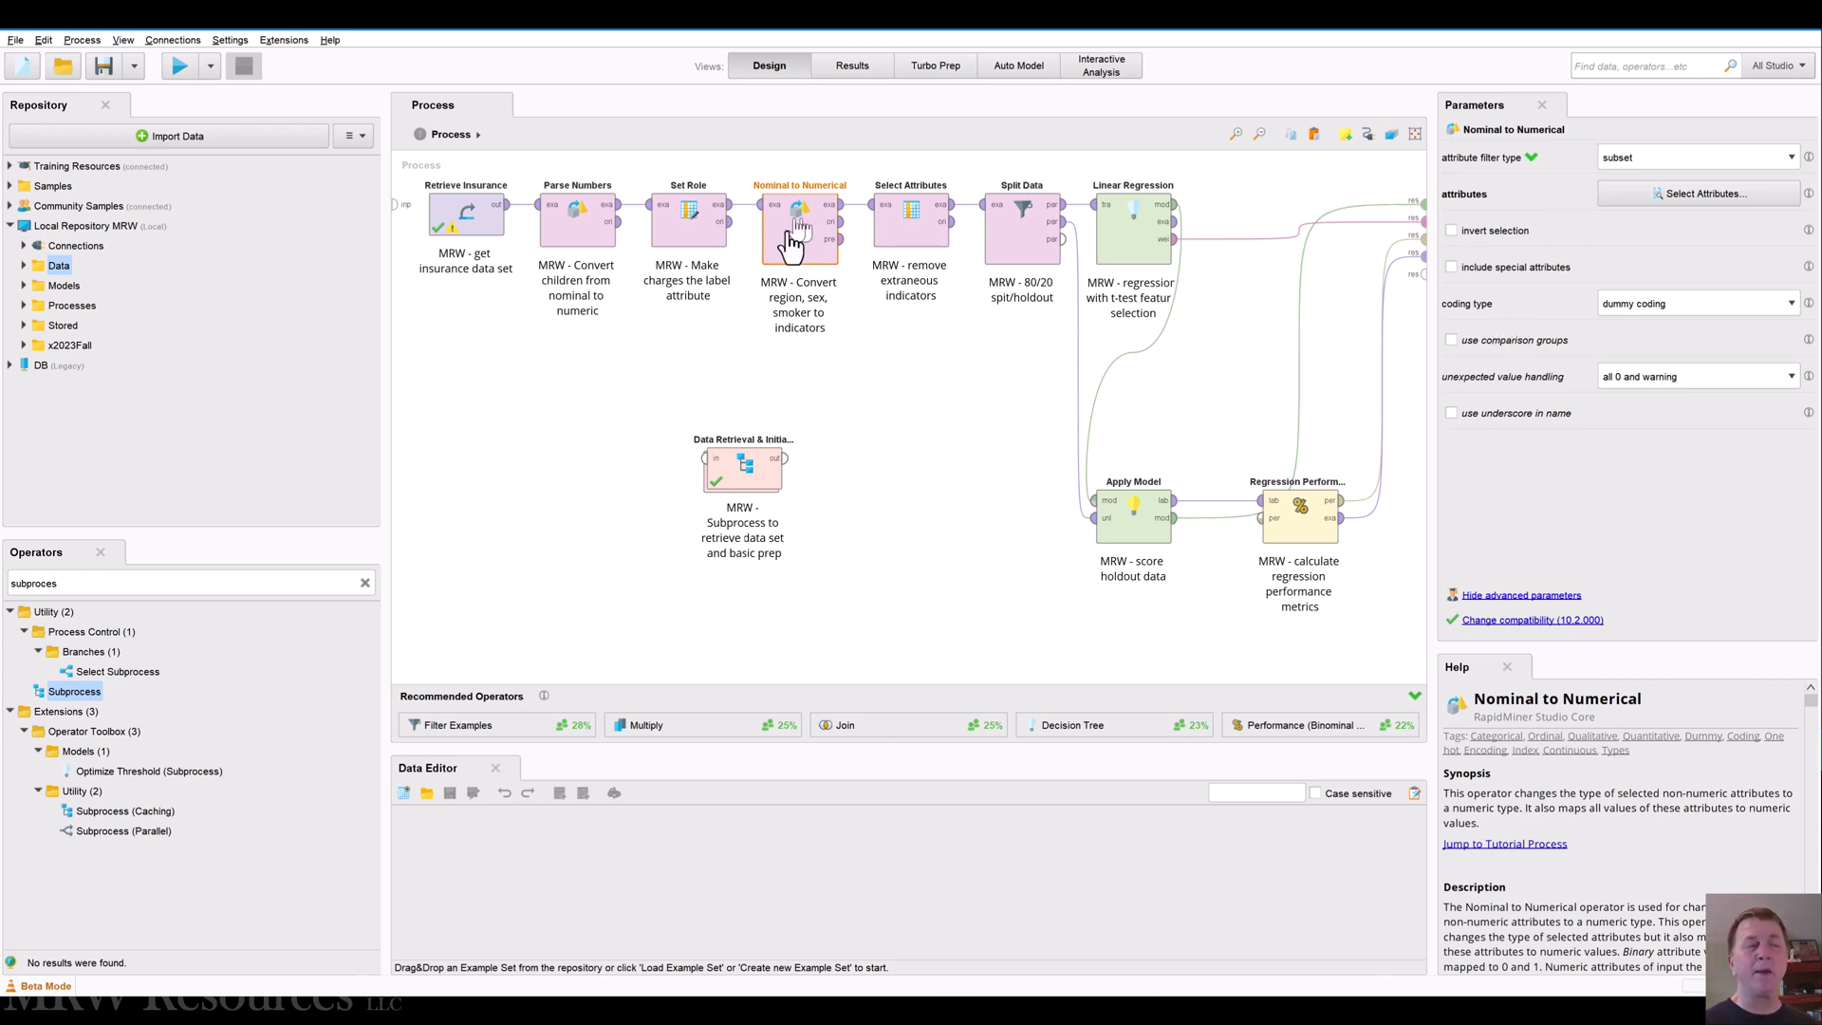
click(913, 237)
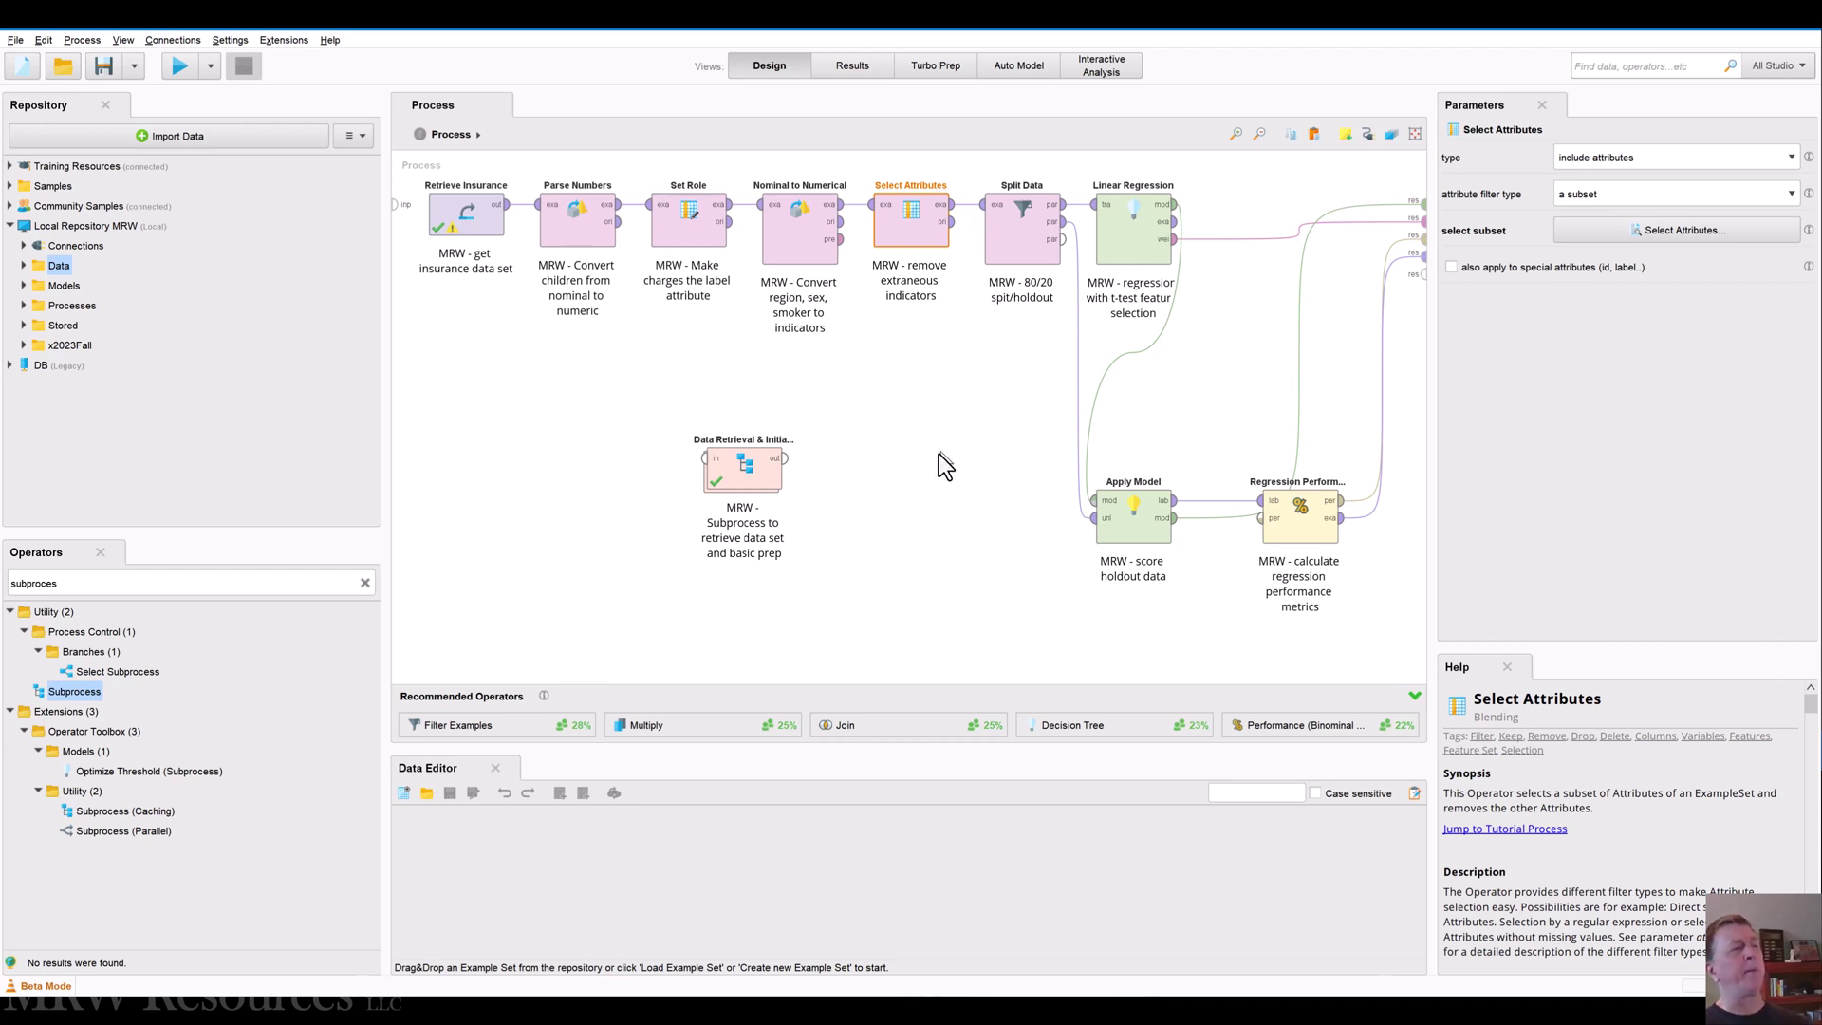
click(1640, 231)
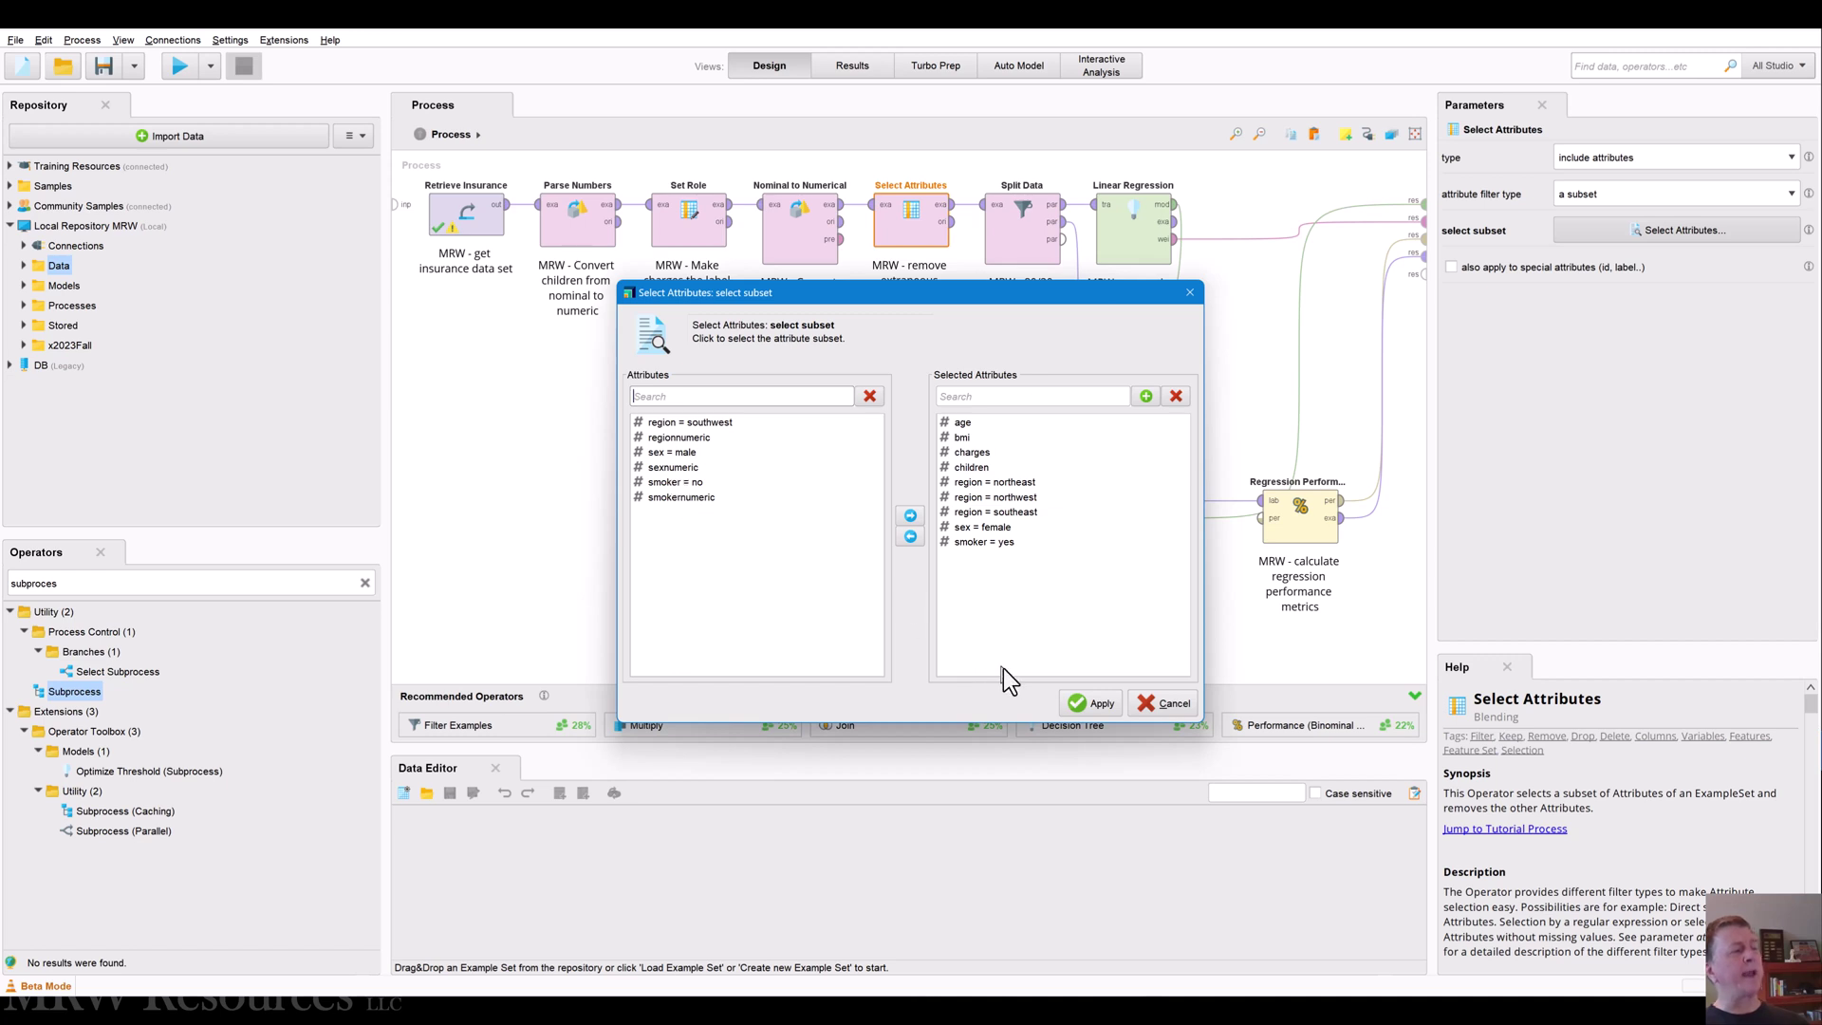
click(1172, 702)
click(922, 474)
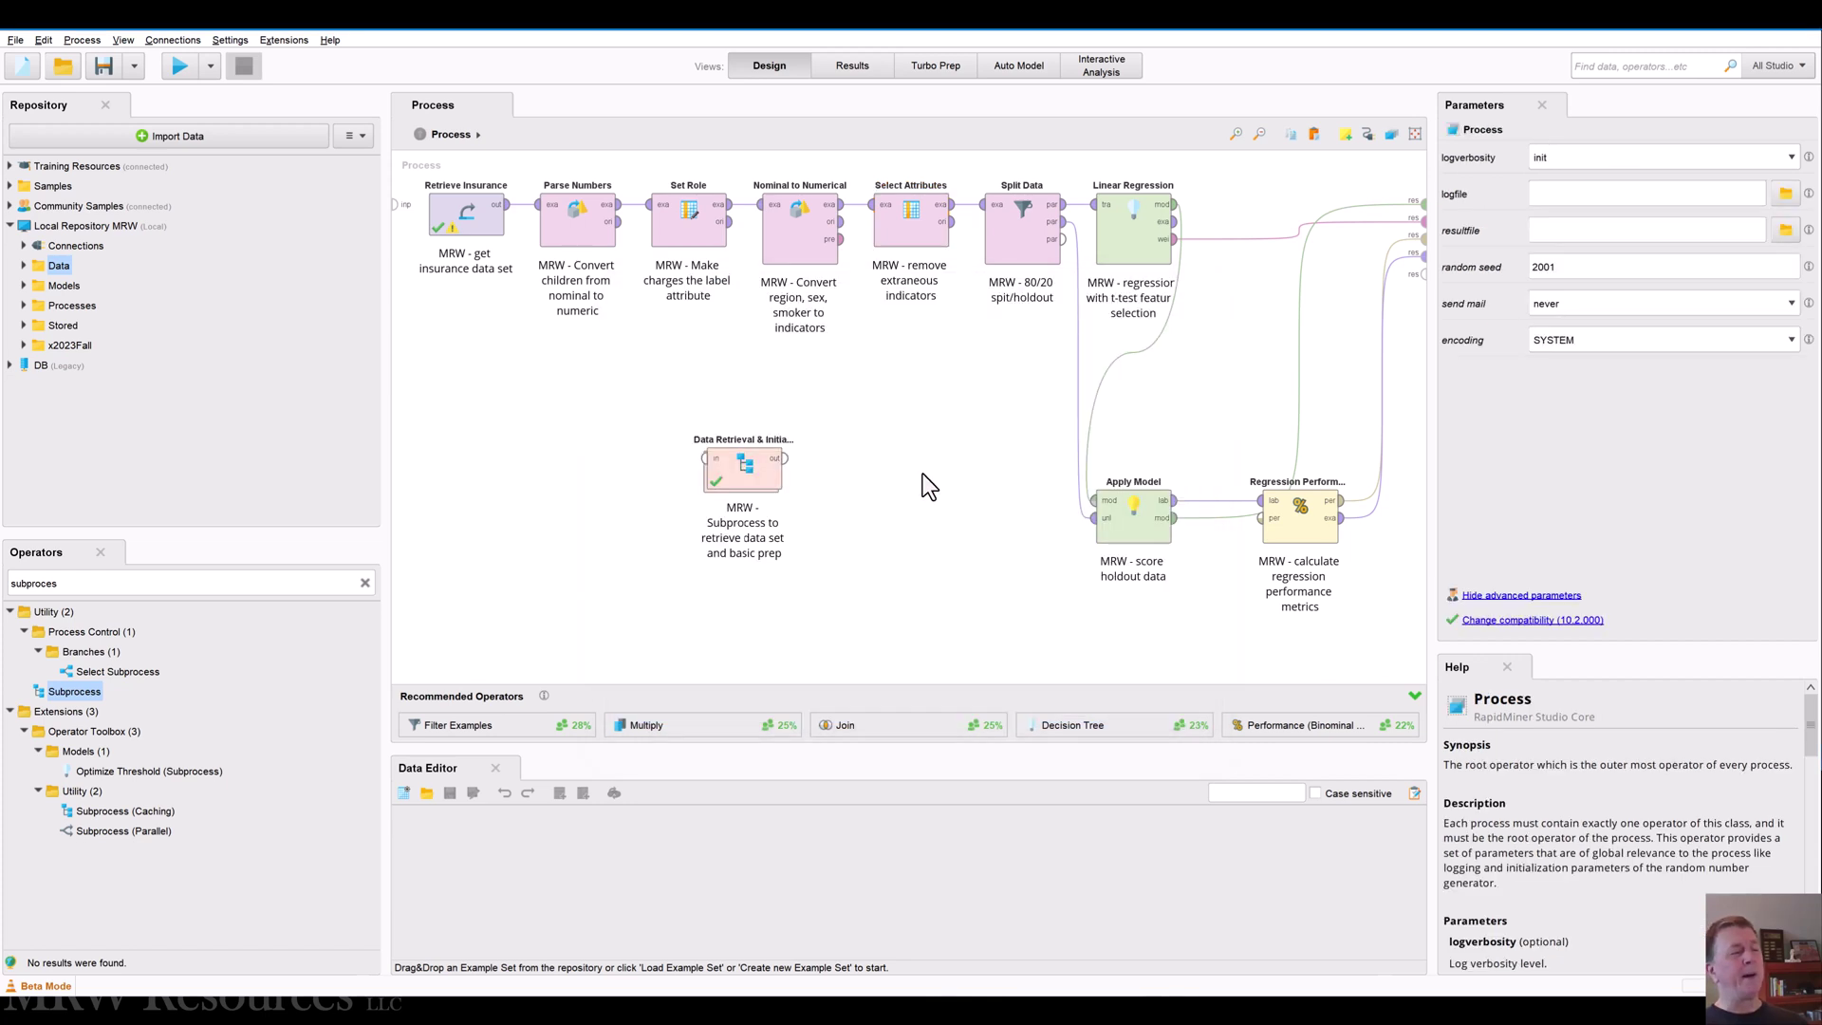
Move the Data Retrieval & Initial Prep subprocess beneath the Parse Numbers operator
drag(786, 486, 619, 443)
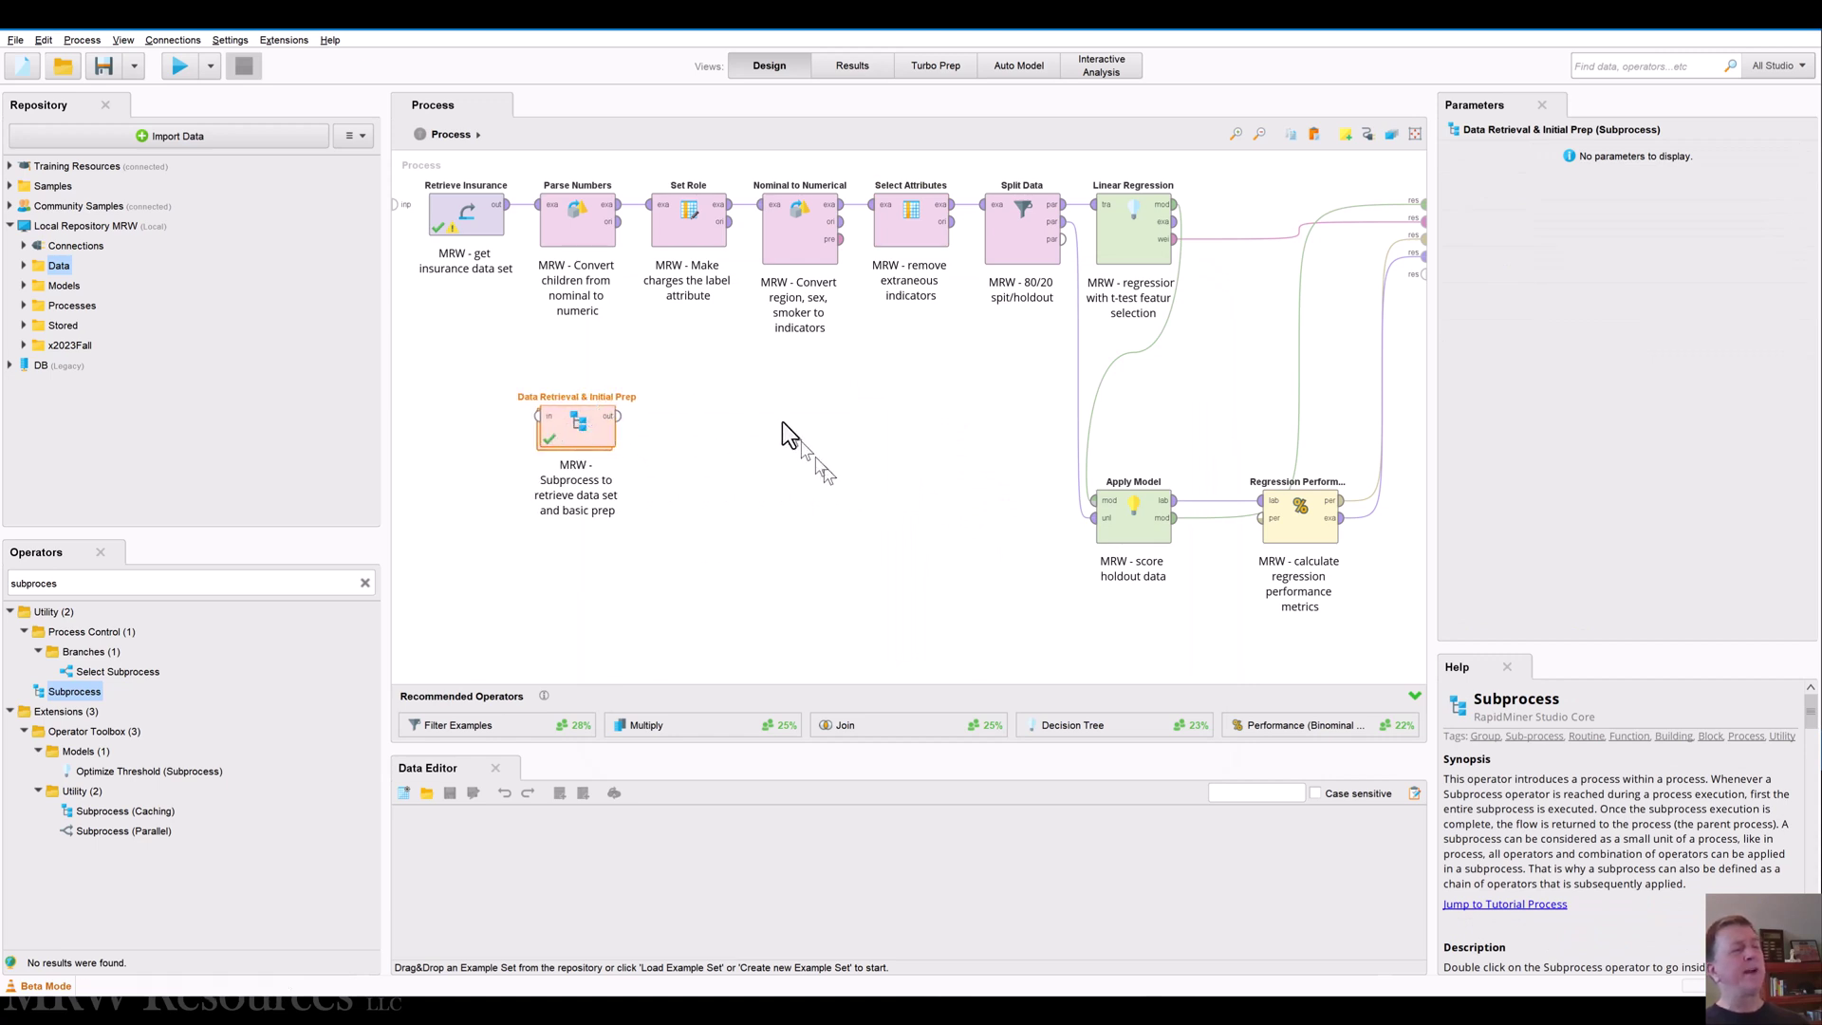
click(464, 228)
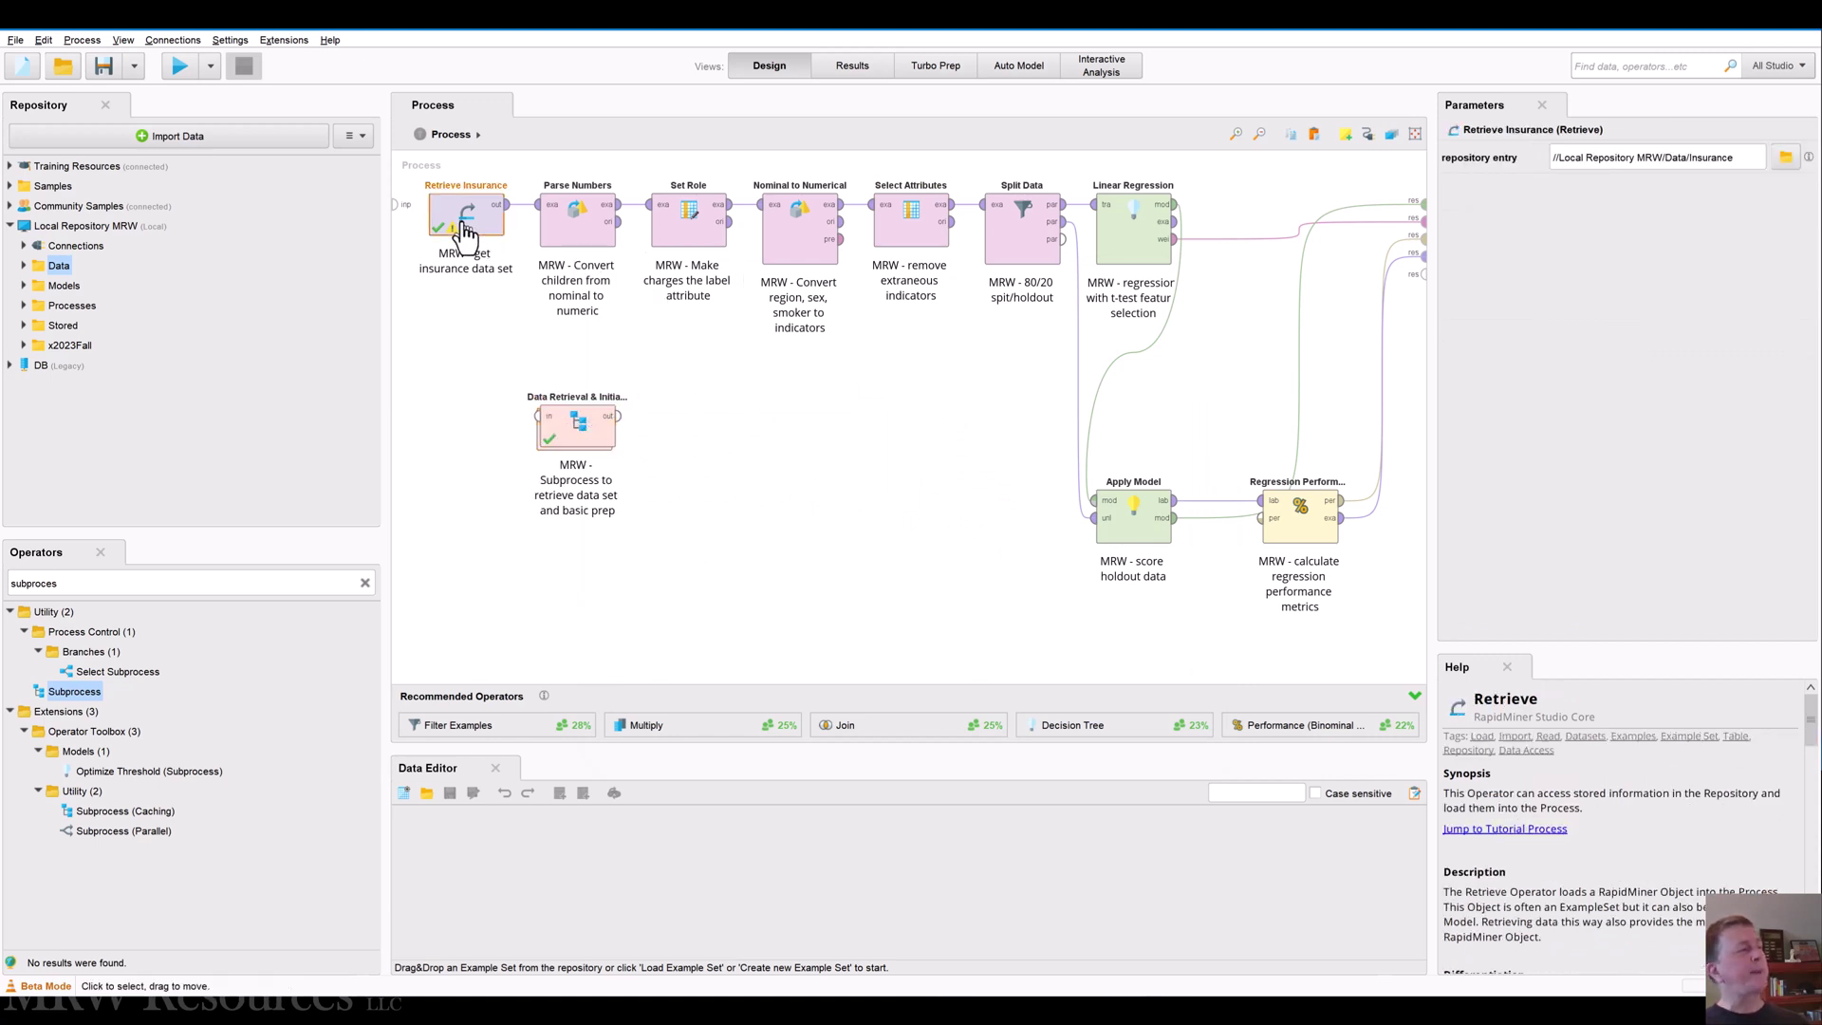
ctrl+click(590, 245)
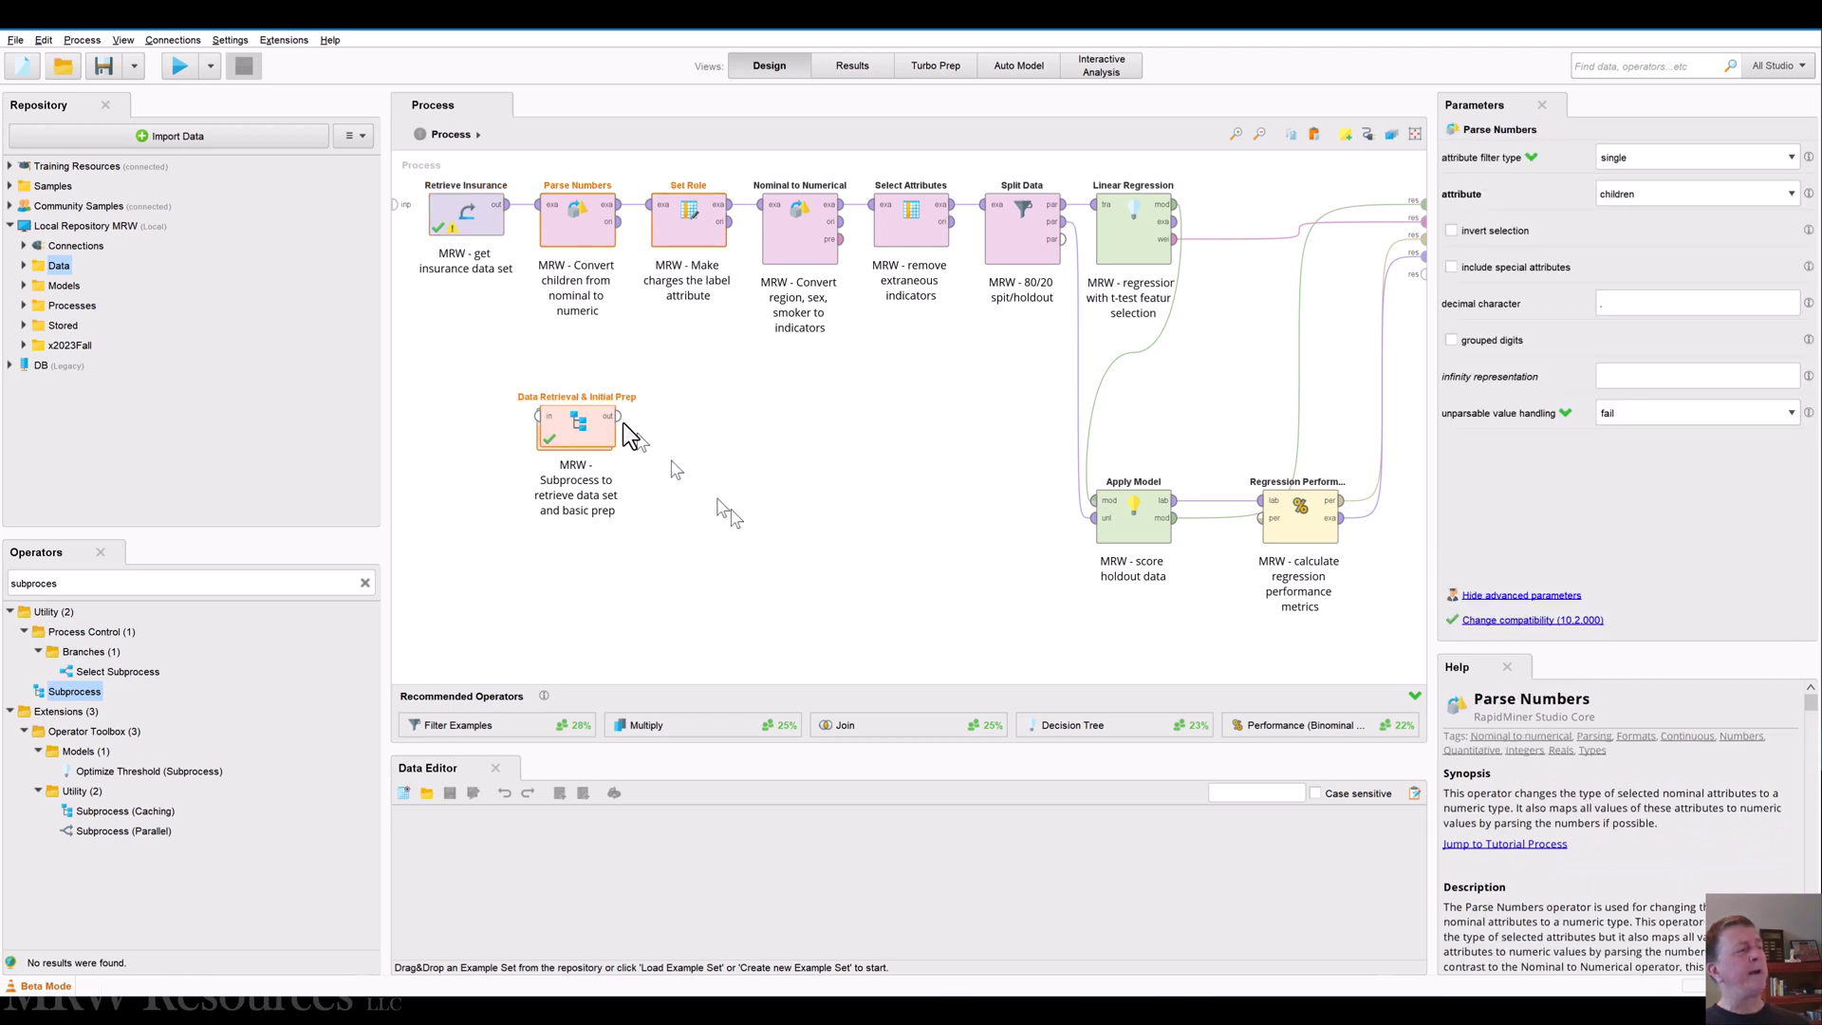
click(481, 230)
drag(517, 232, 759, 470)
click(744, 351)
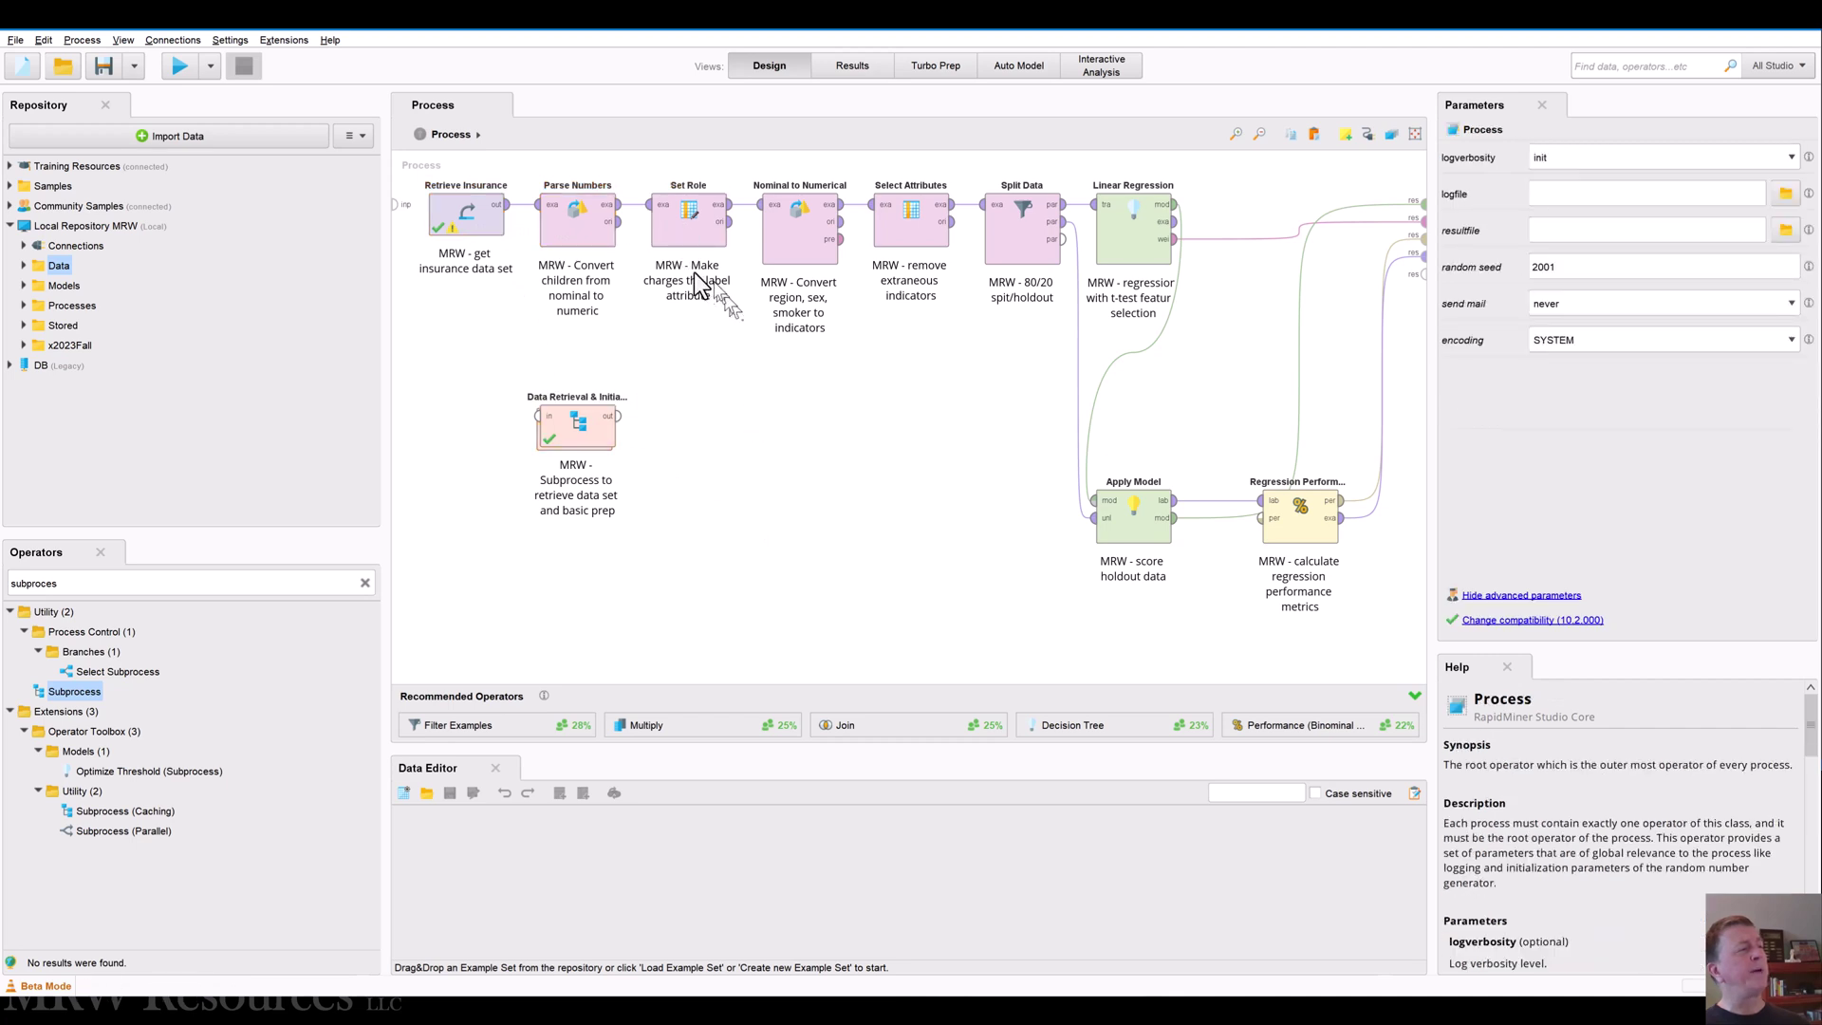
Move Retrieve Insurance, Parse Numbers and Set Role from the main process into the Data Retrieval & Initial Prep subprocess
drag(743, 320, 400, 173)
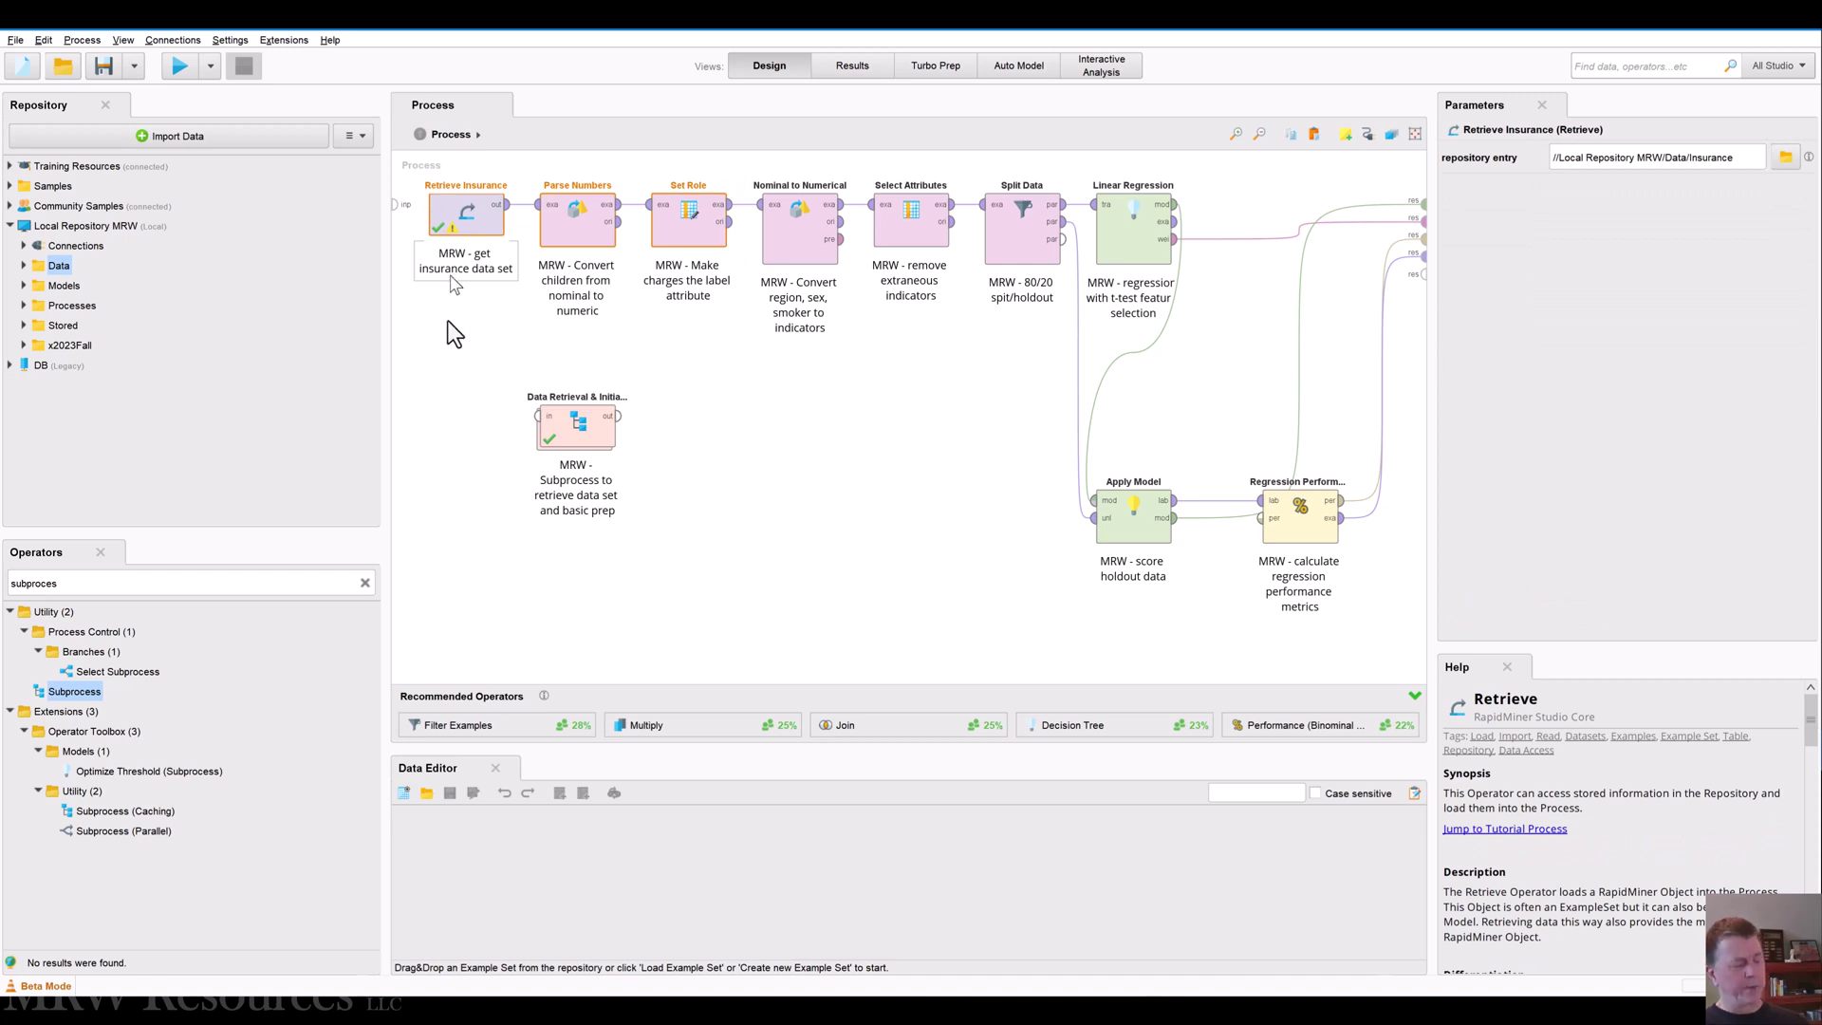
click(446, 350)
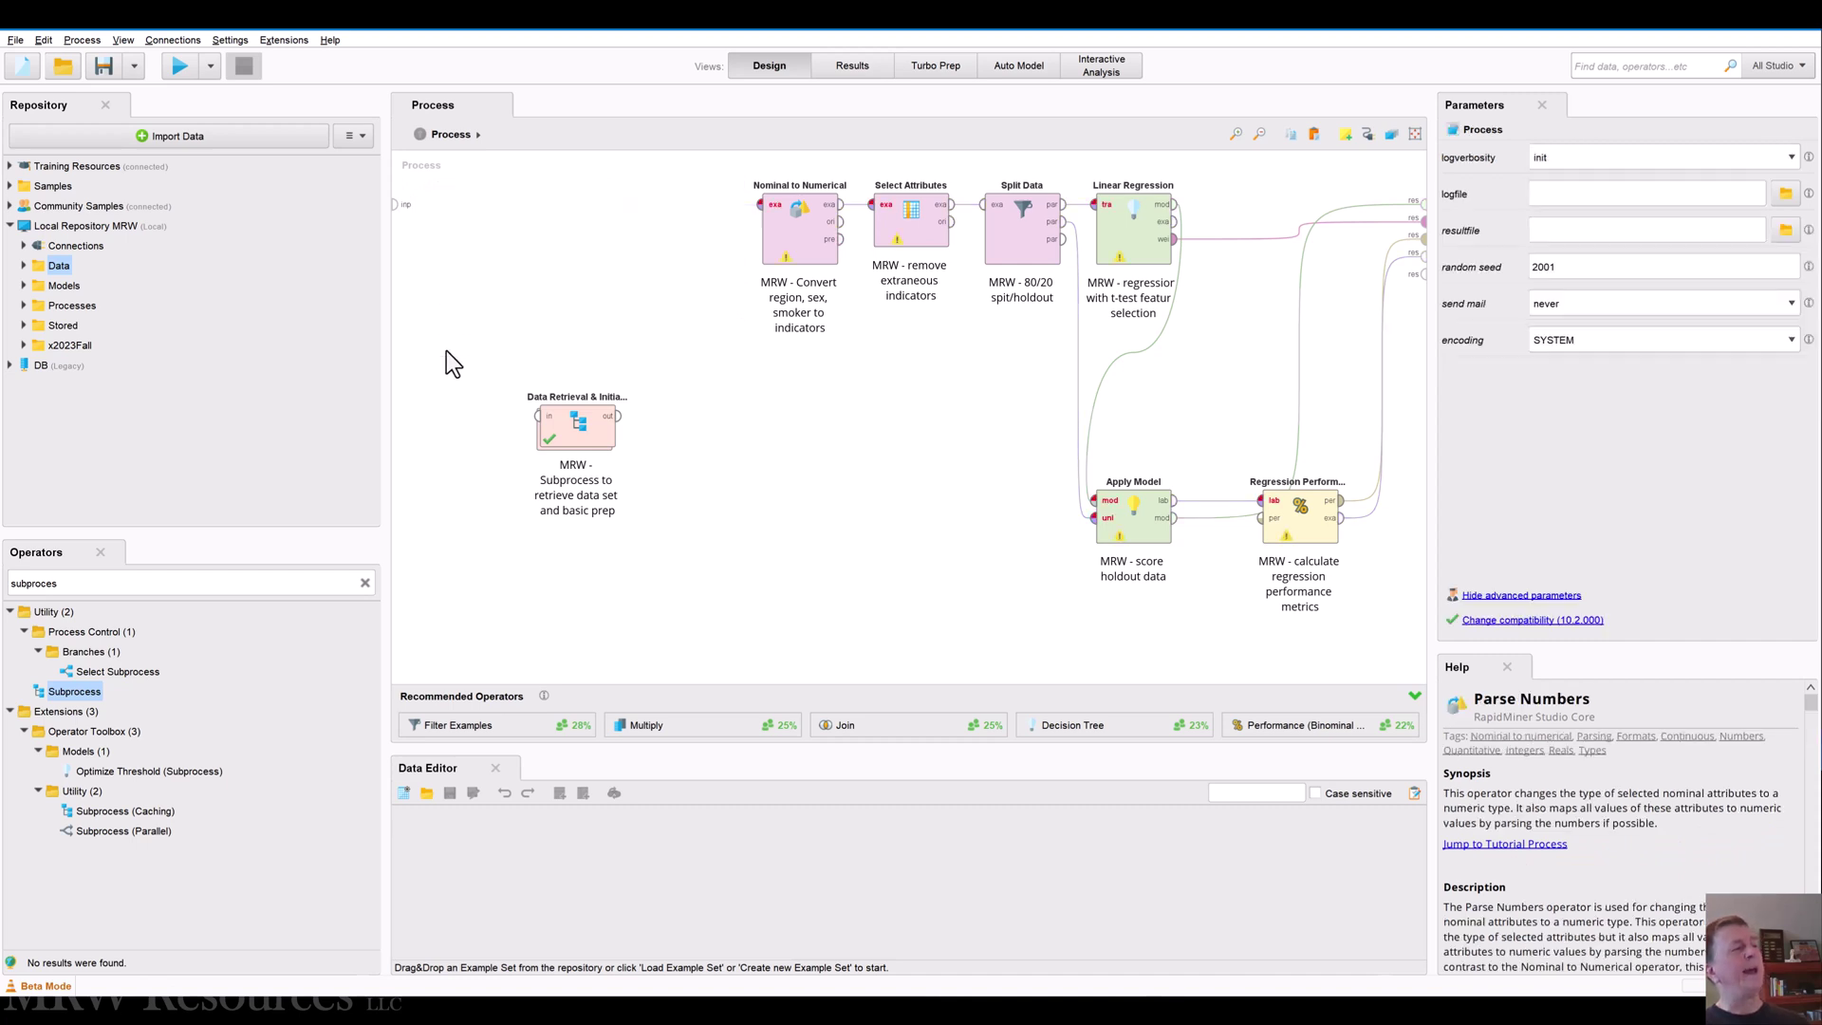
double_click(558, 438)
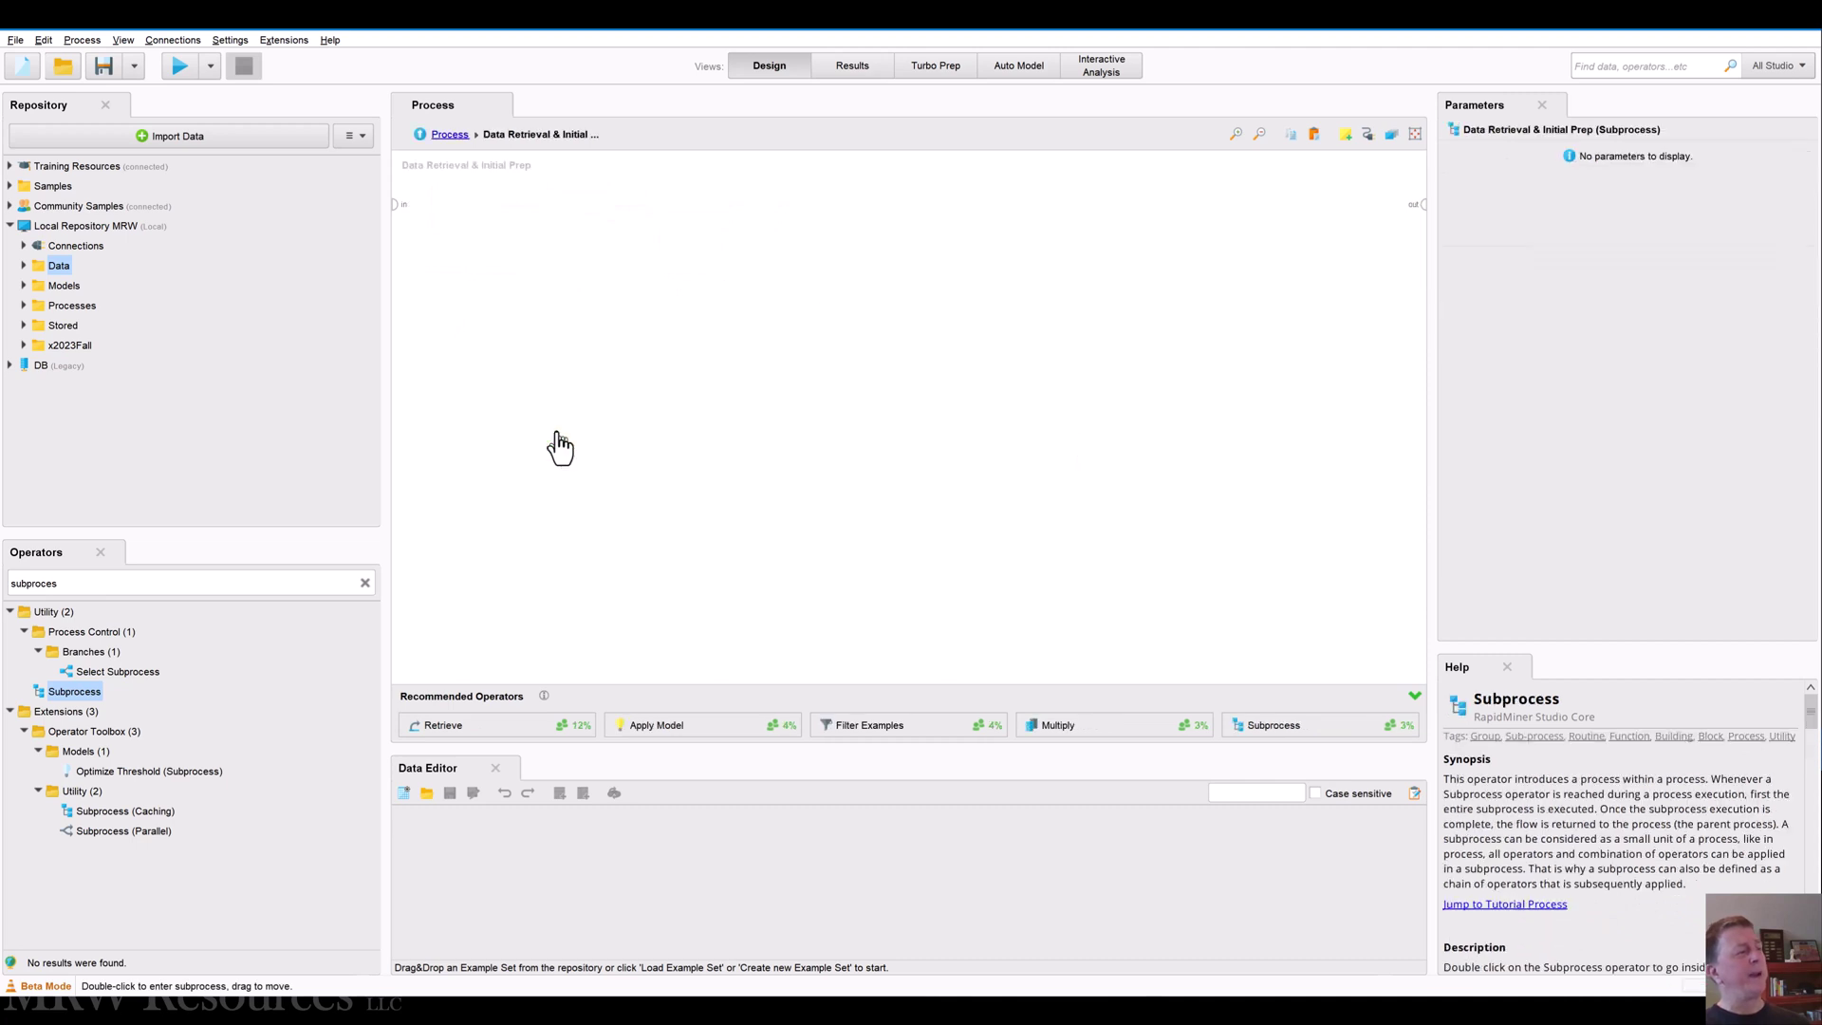
click(560, 444)
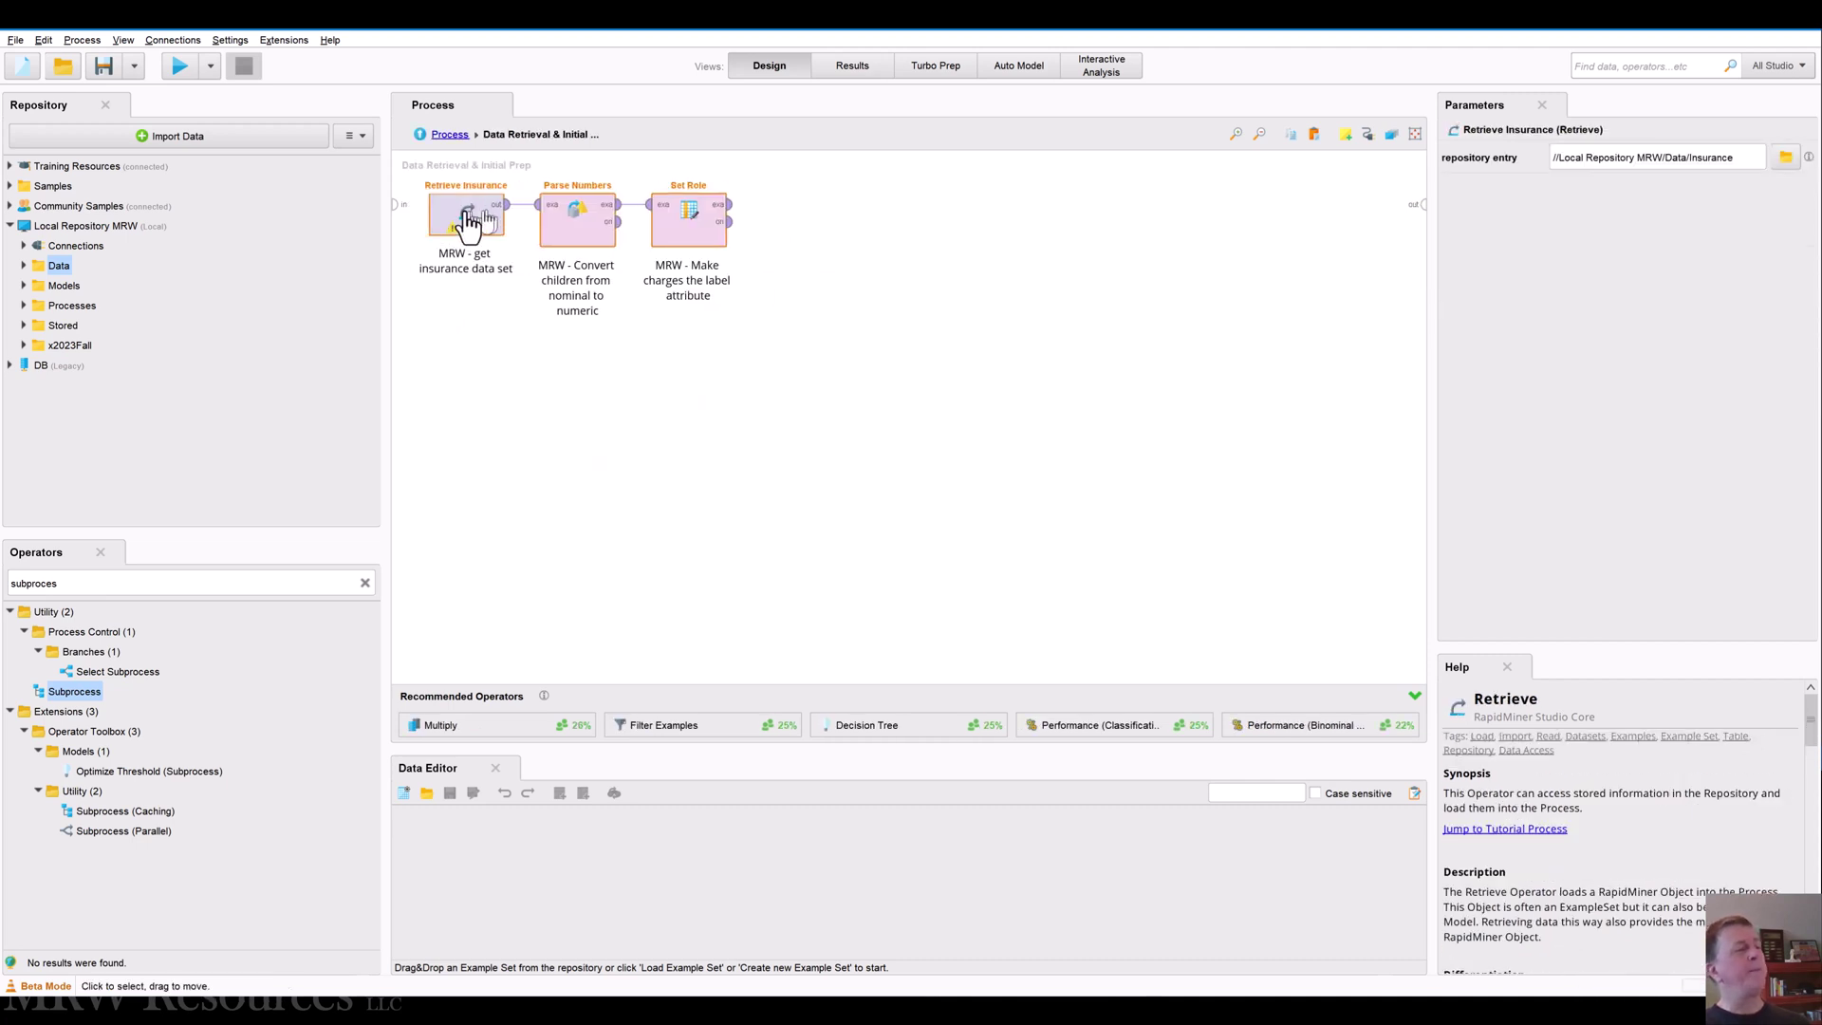
click(802, 406)
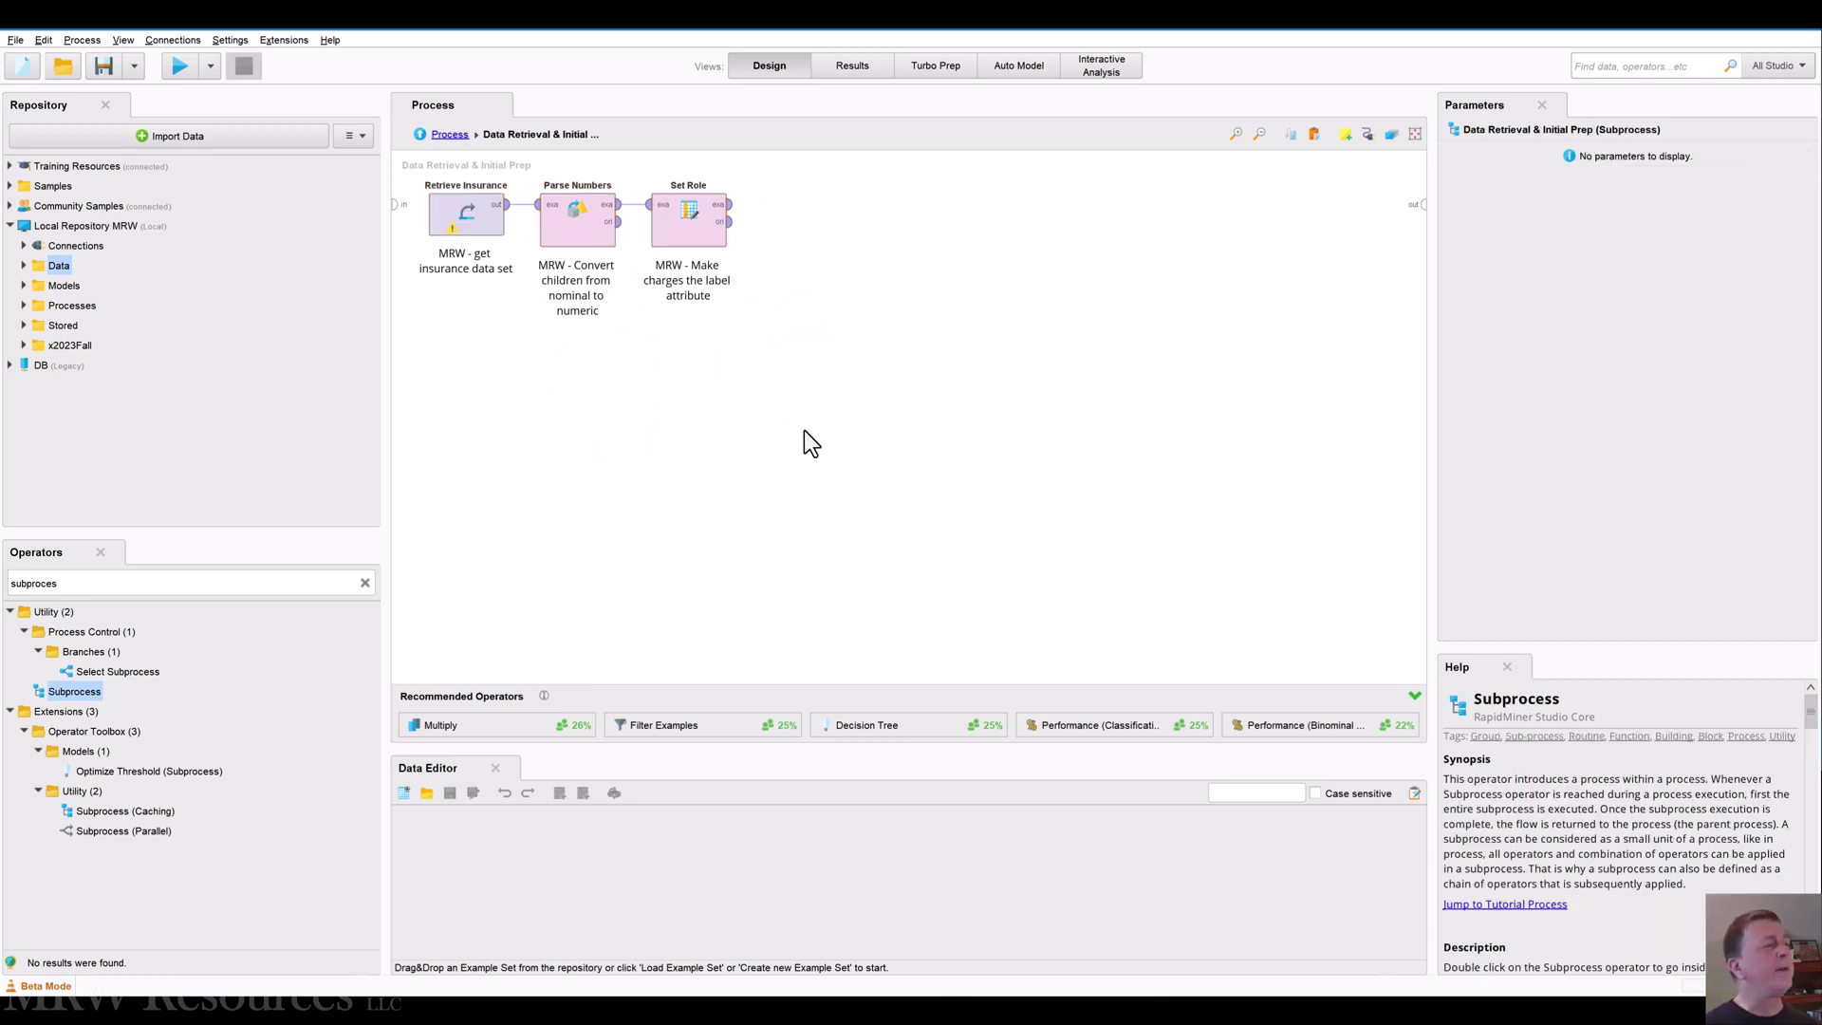
Connect Set Role's example set output to the first output of the Data Retrieval & Initial Prep subprocess
click(732, 222)
drag(733, 222, 1423, 204)
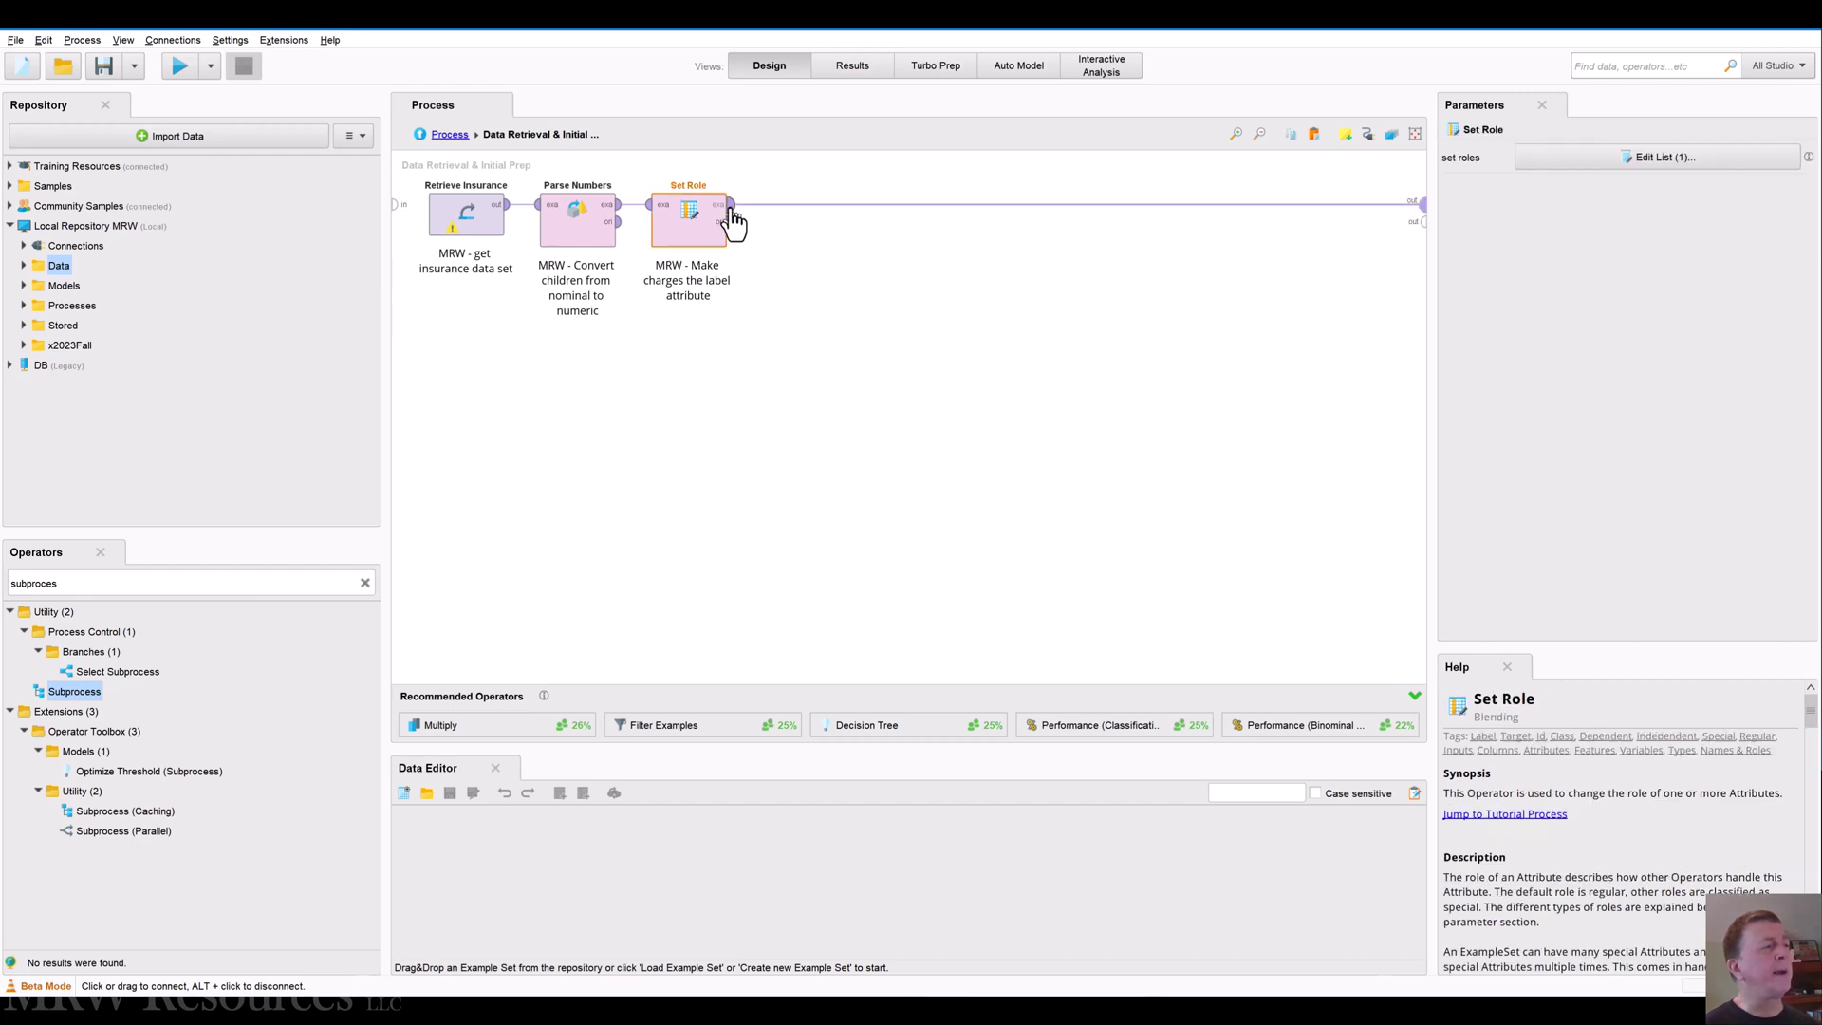
click(959, 424)
Return to the main process and move Data Retrieval & Initial Prep to the start of the top operator row
click(451, 134)
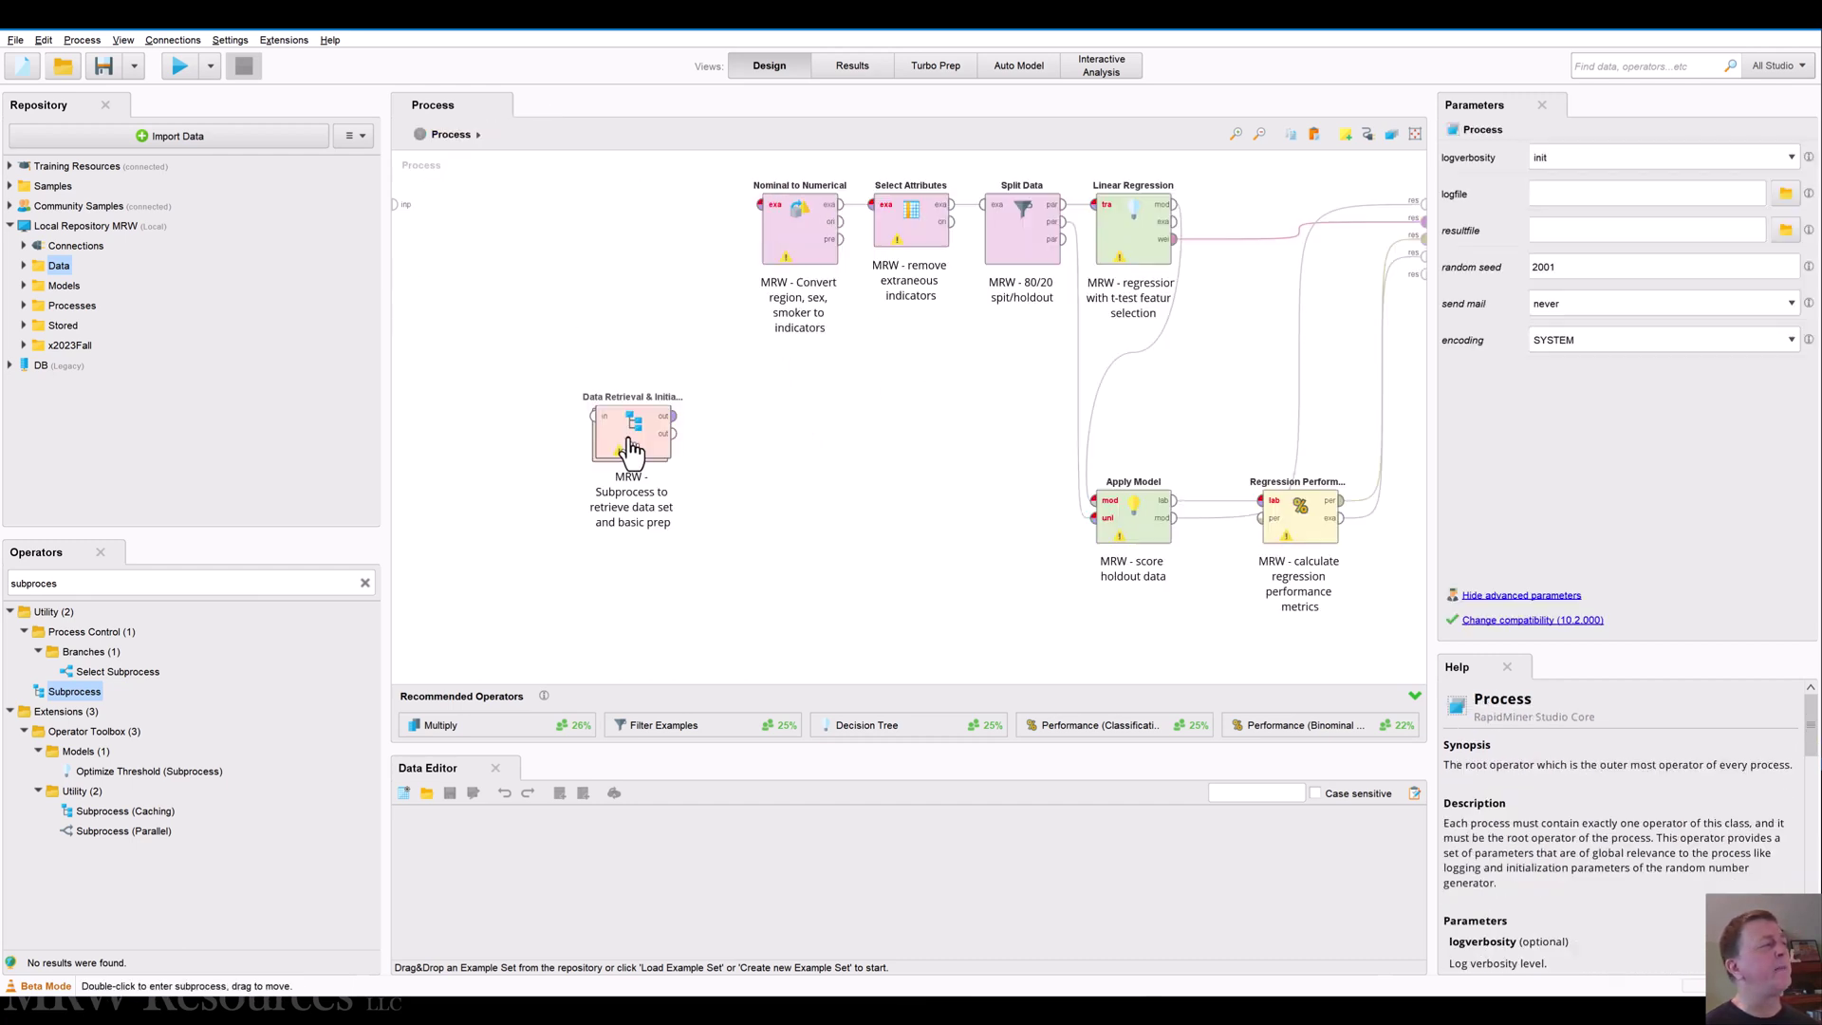
drag(638, 456, 537, 233)
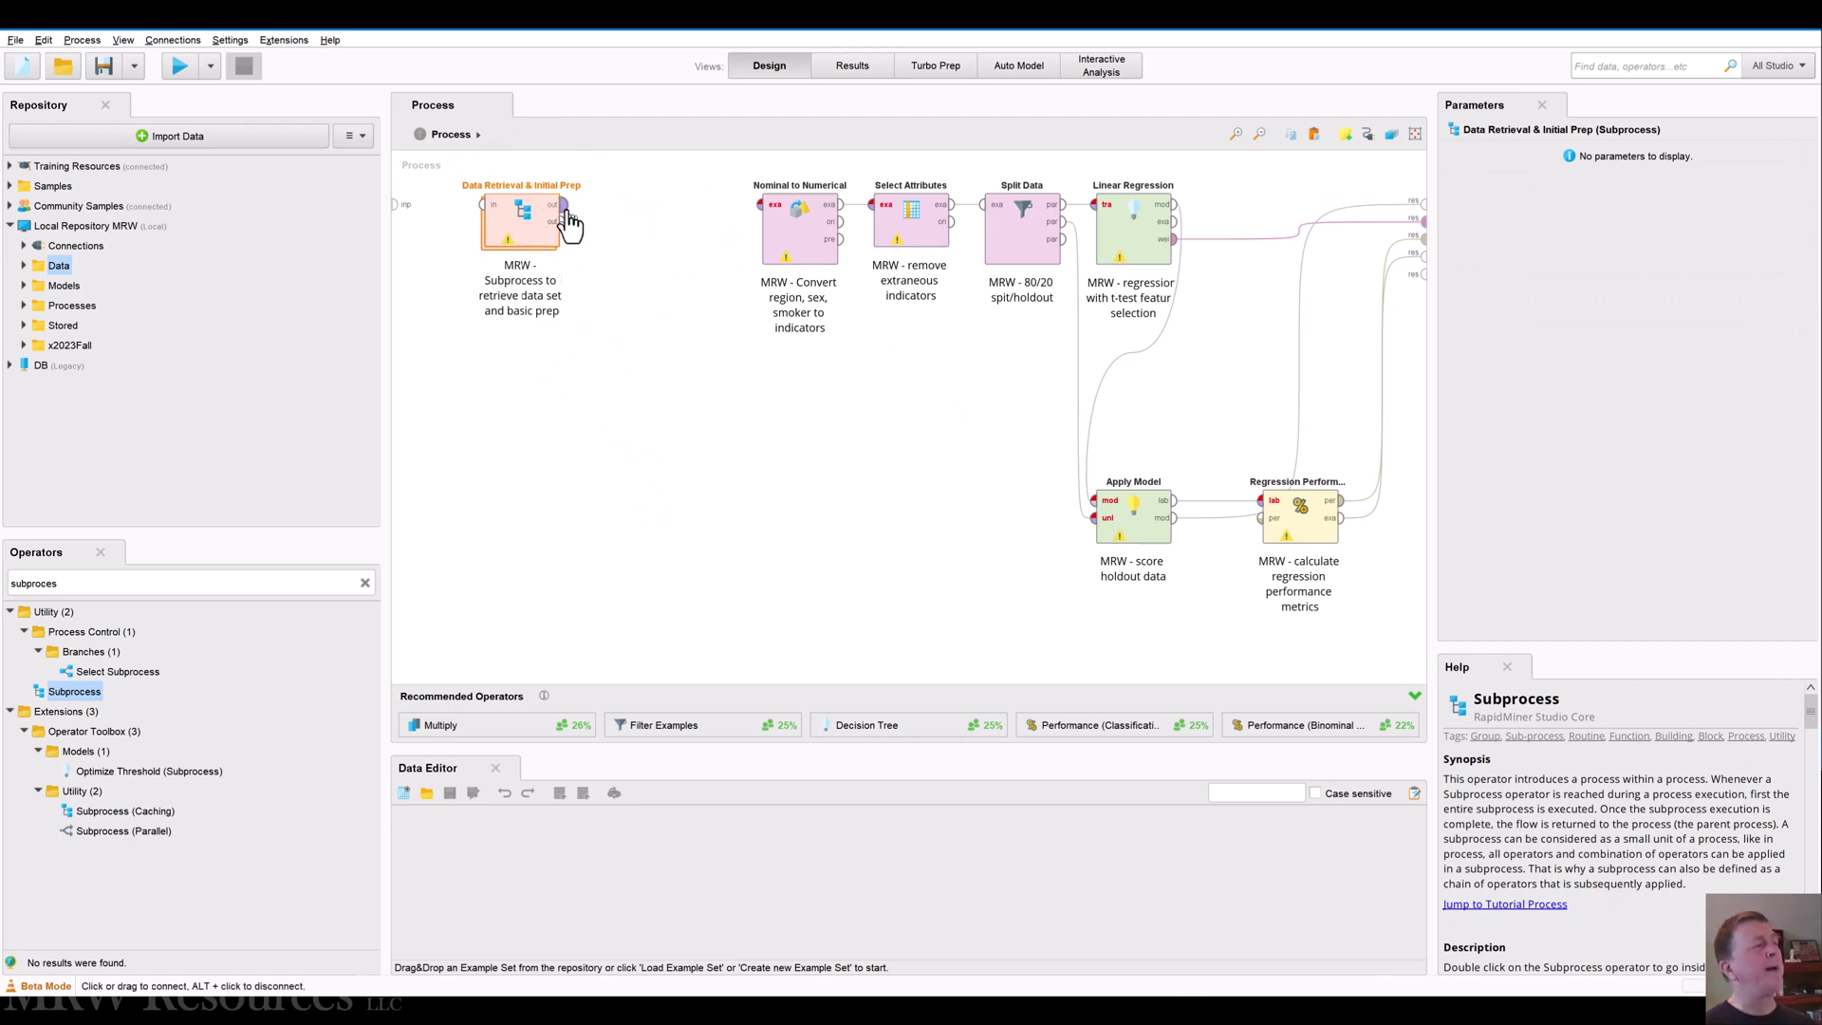
click(653, 598)
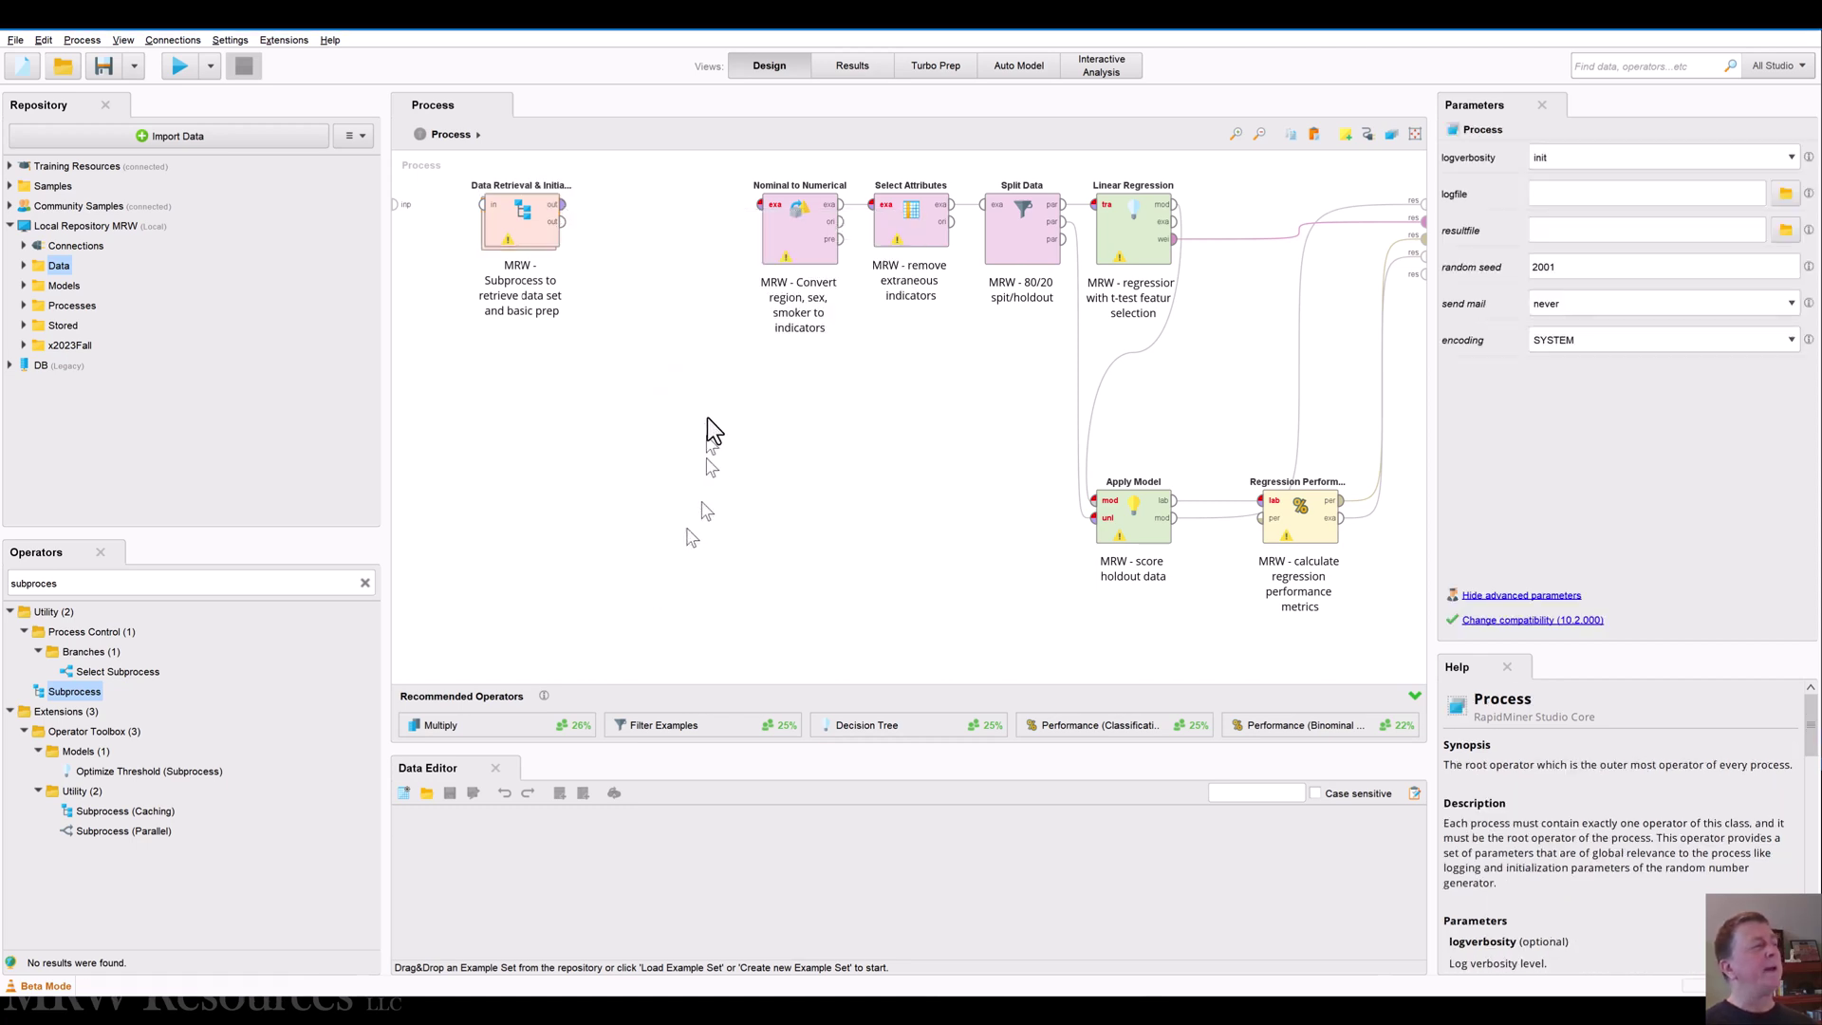
Review the parameters of Nominal to Numerical and Select Attributes in the main process
click(795, 243)
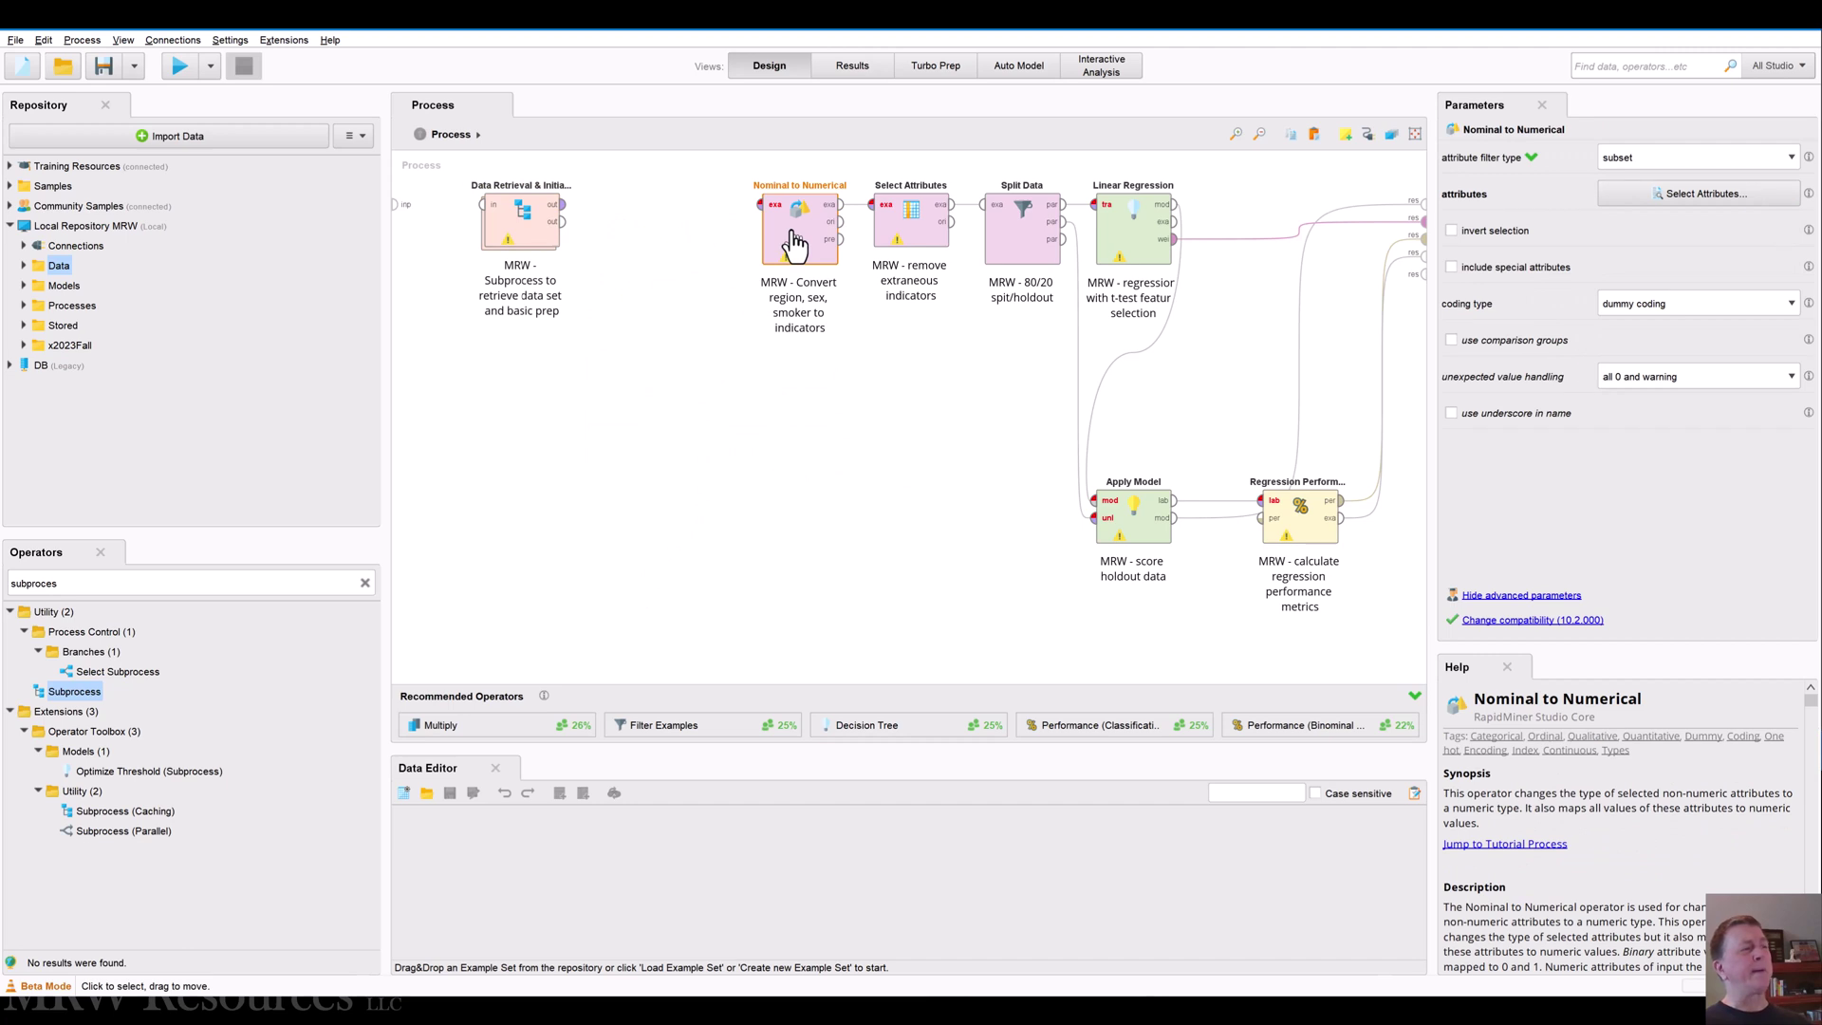
click(911, 218)
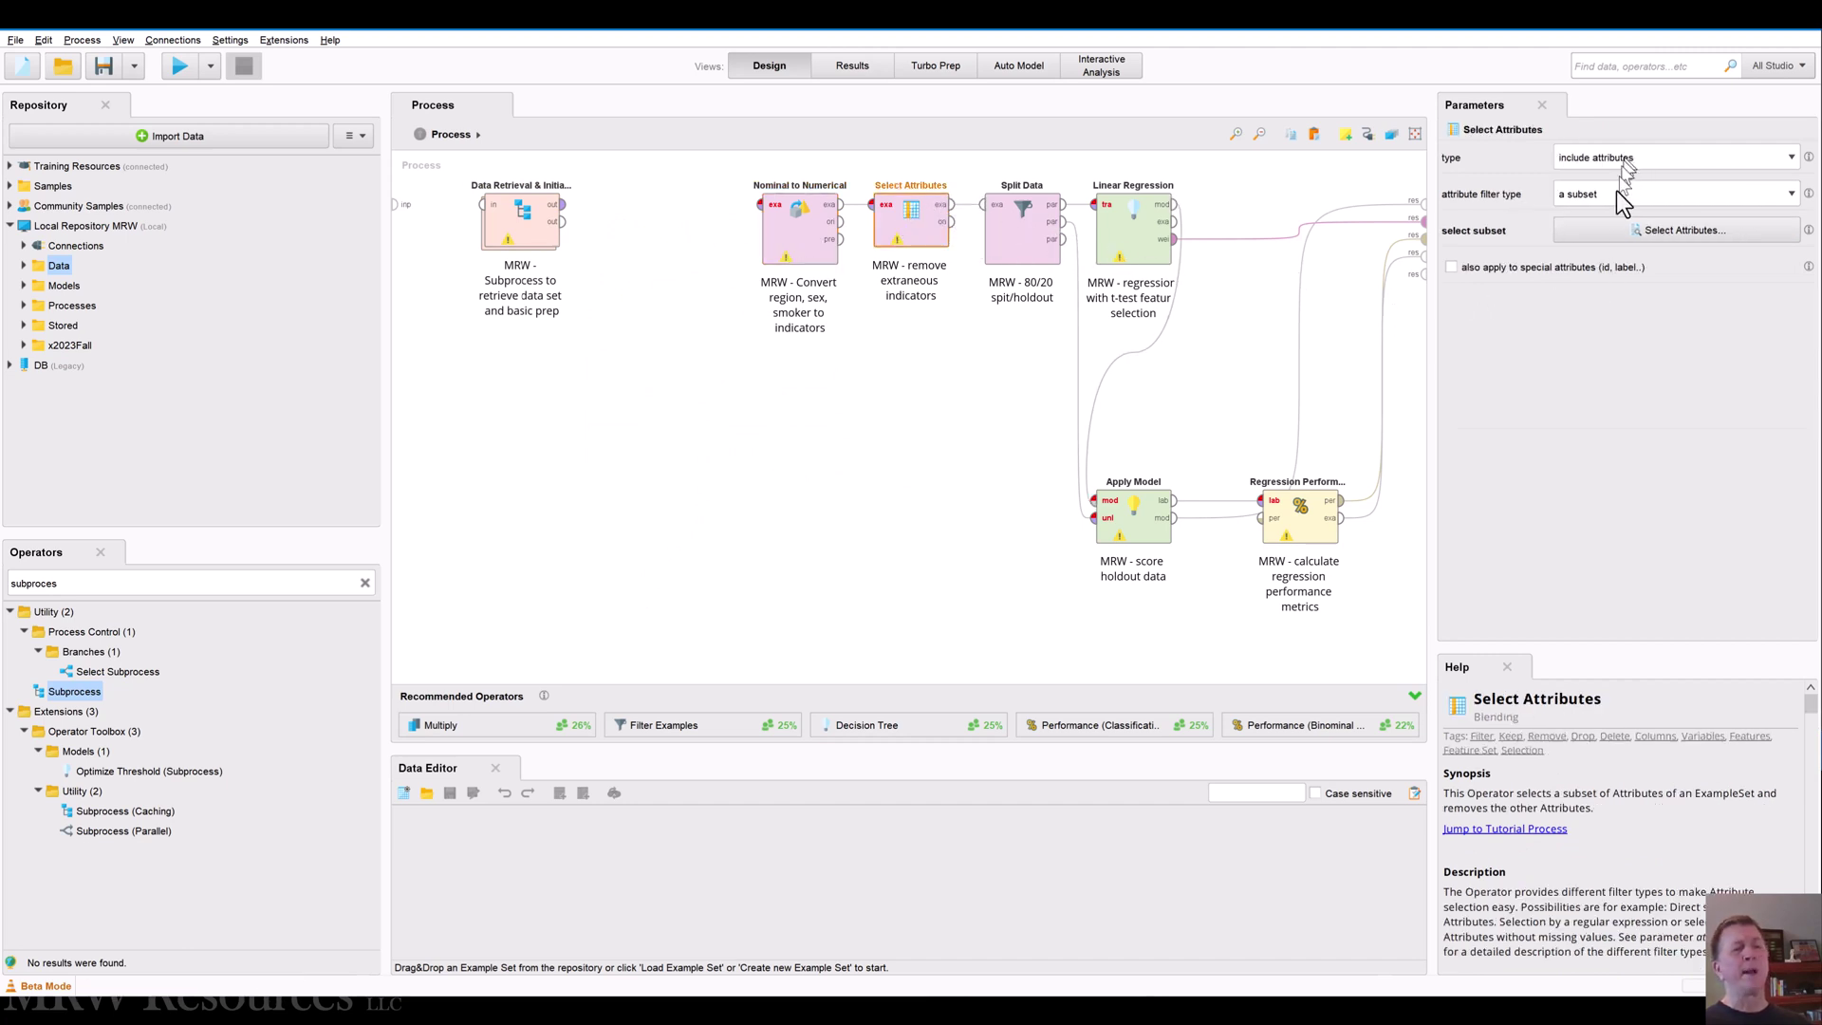
click(868, 375)
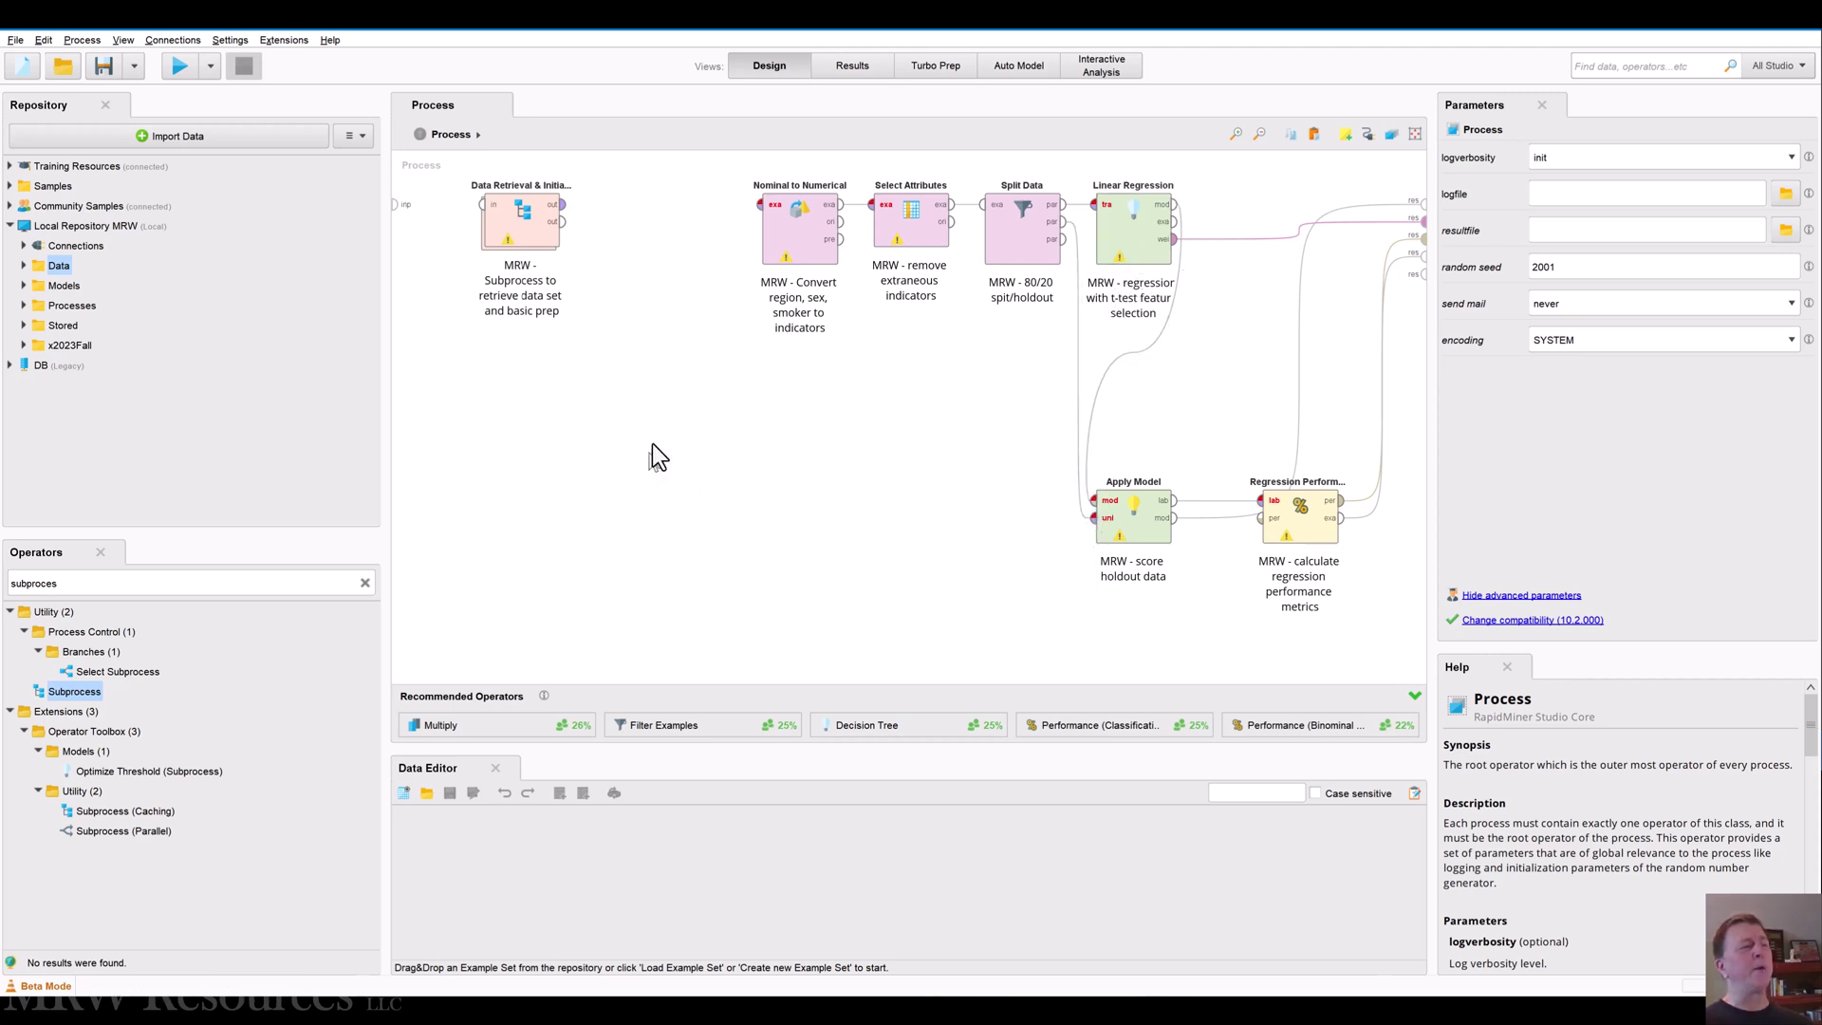
Add a Subprocess operator beneath Nominal to Numerical and name it Regression Data Prep
drag(76, 691, 789, 465)
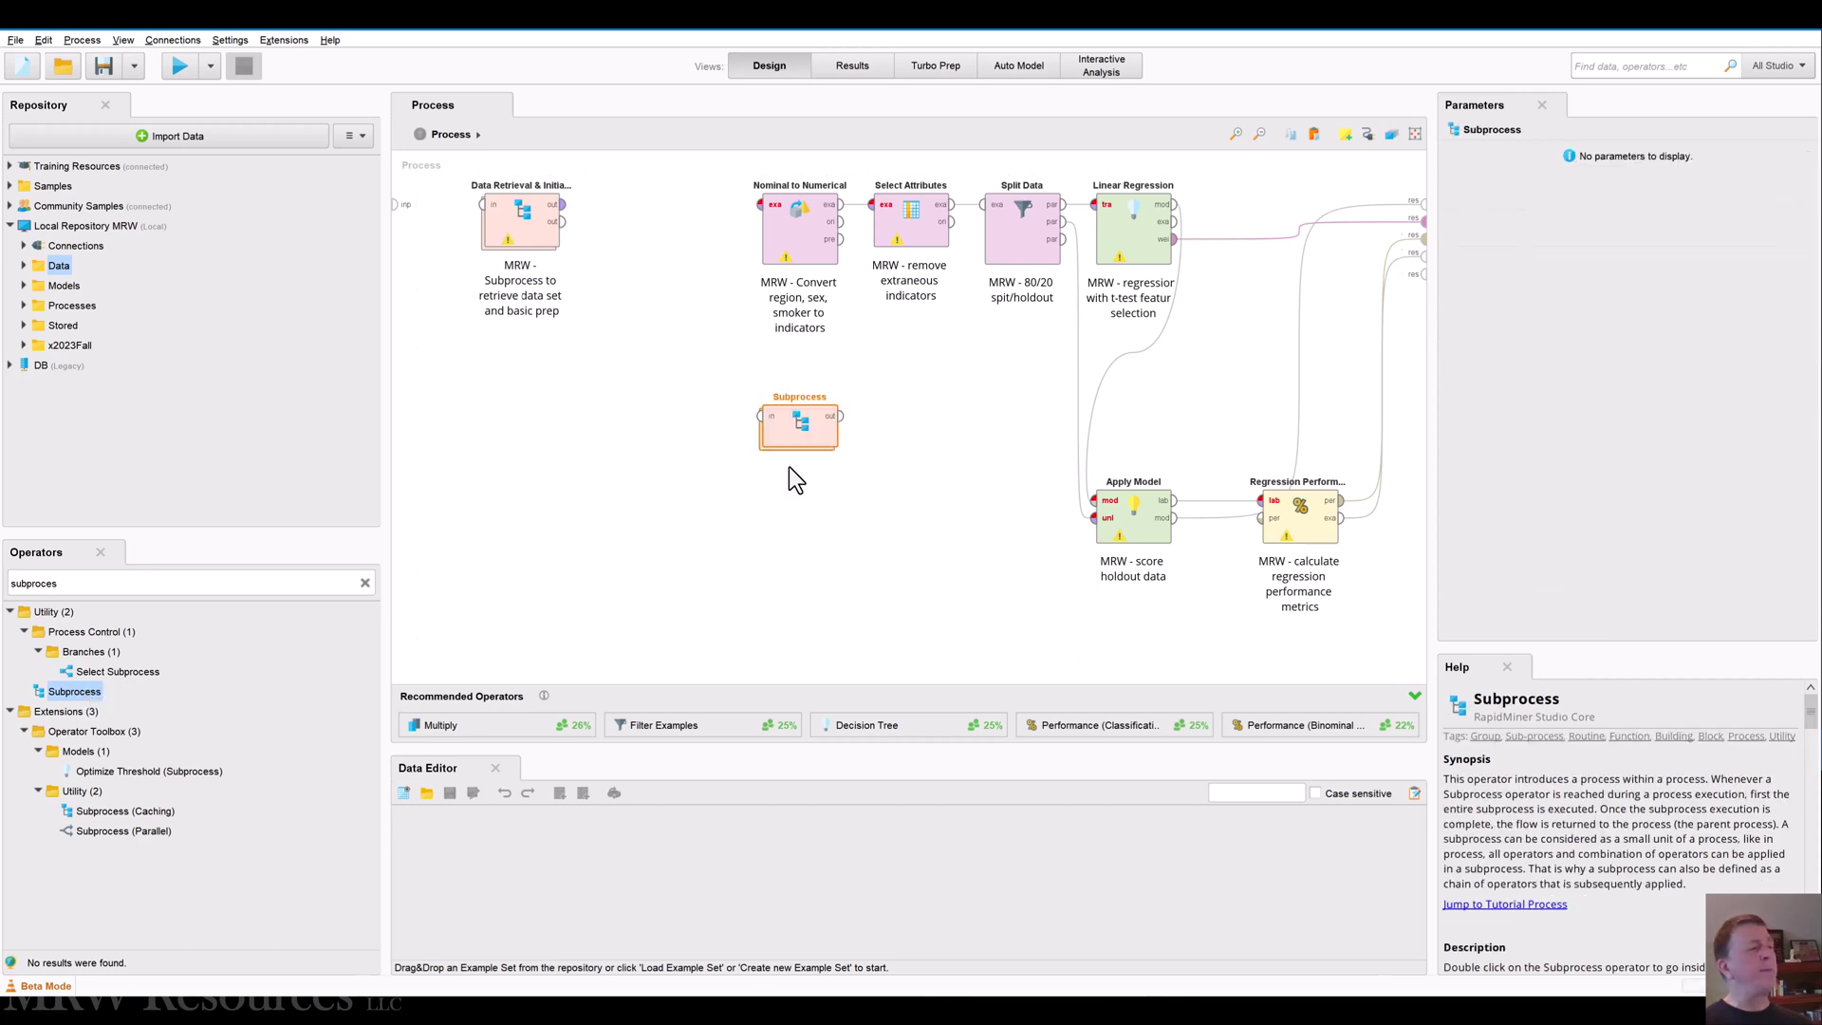
right_click(797, 429)
click(784, 437)
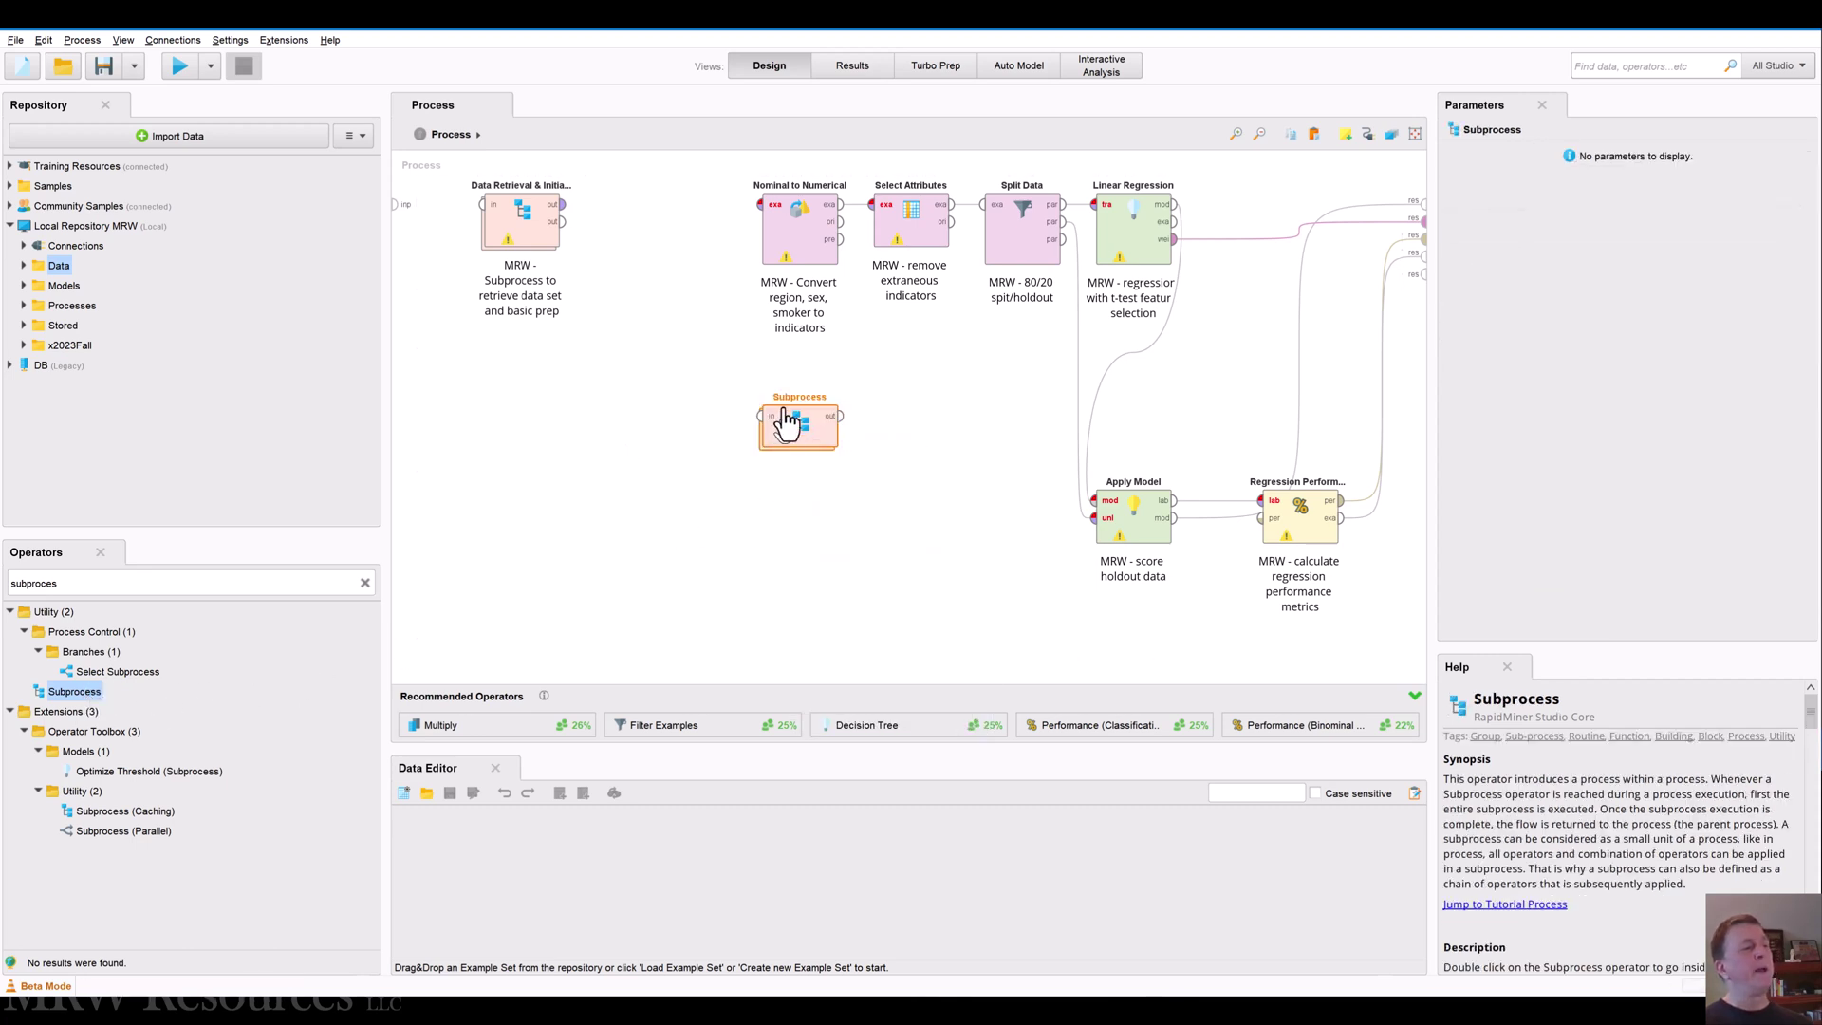
double_click(795, 397)
text(Reg)
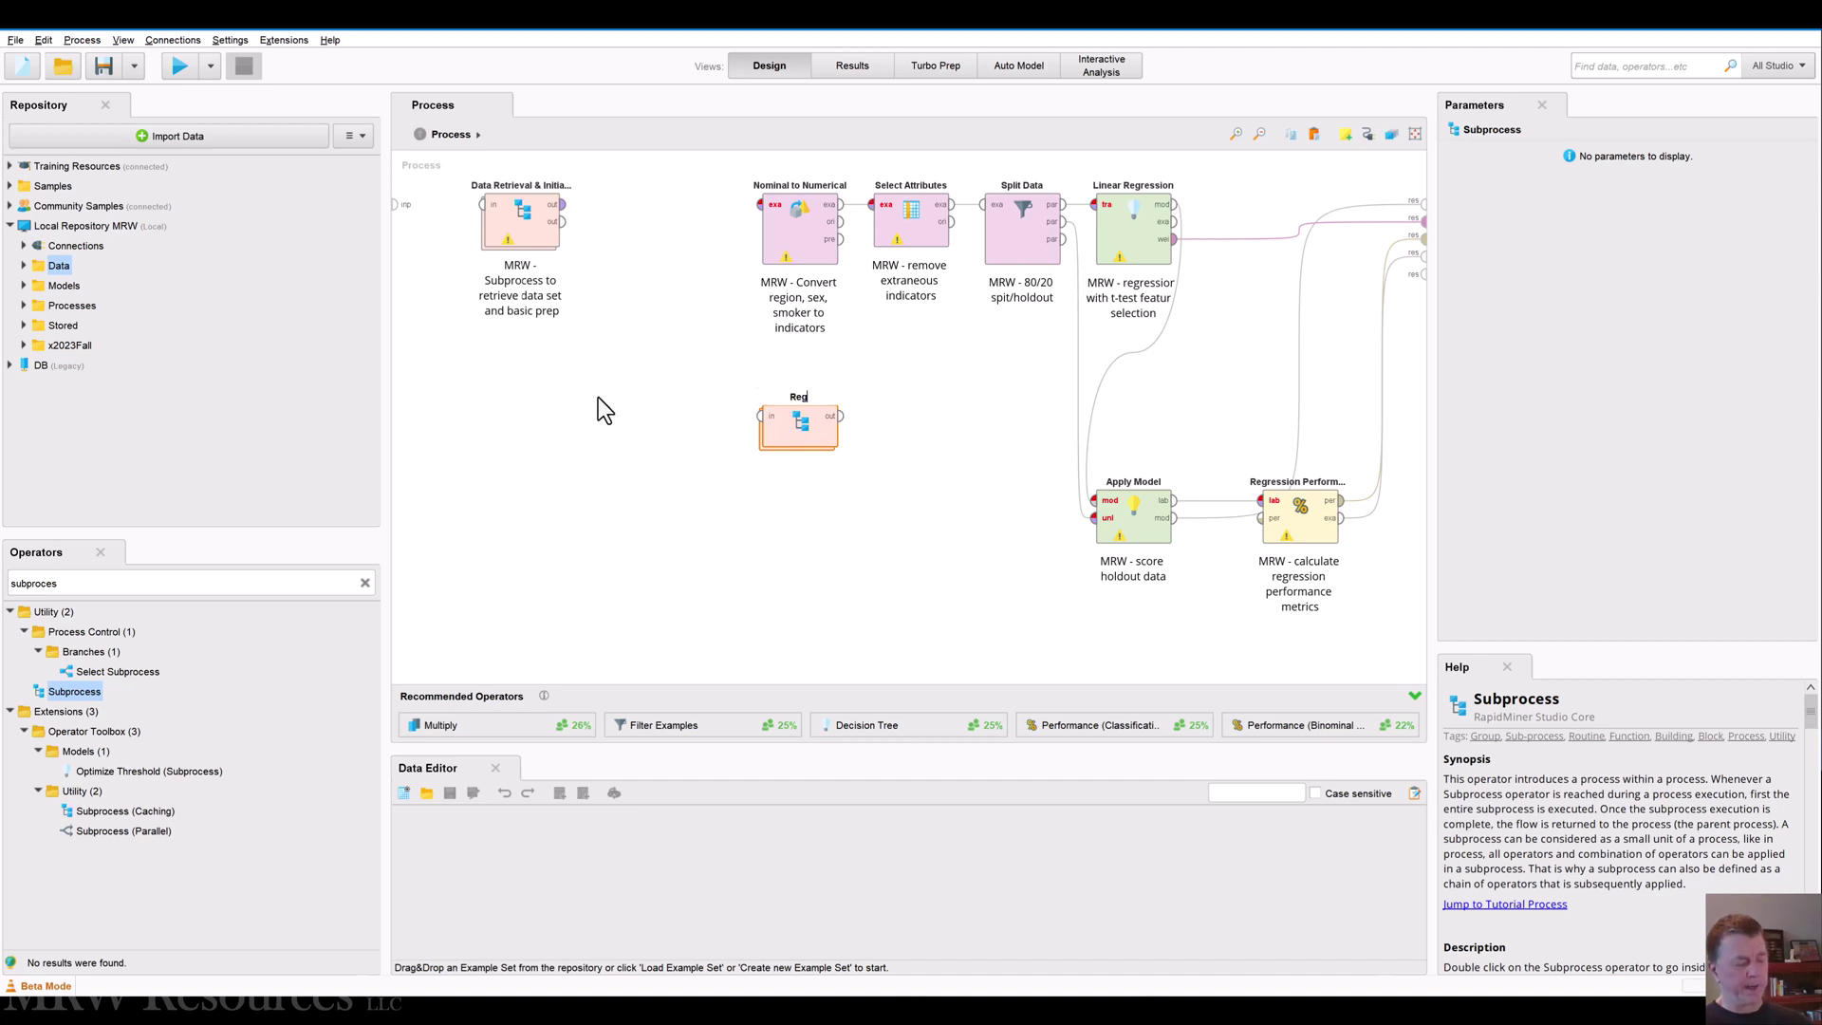
text(ression Data Prep)
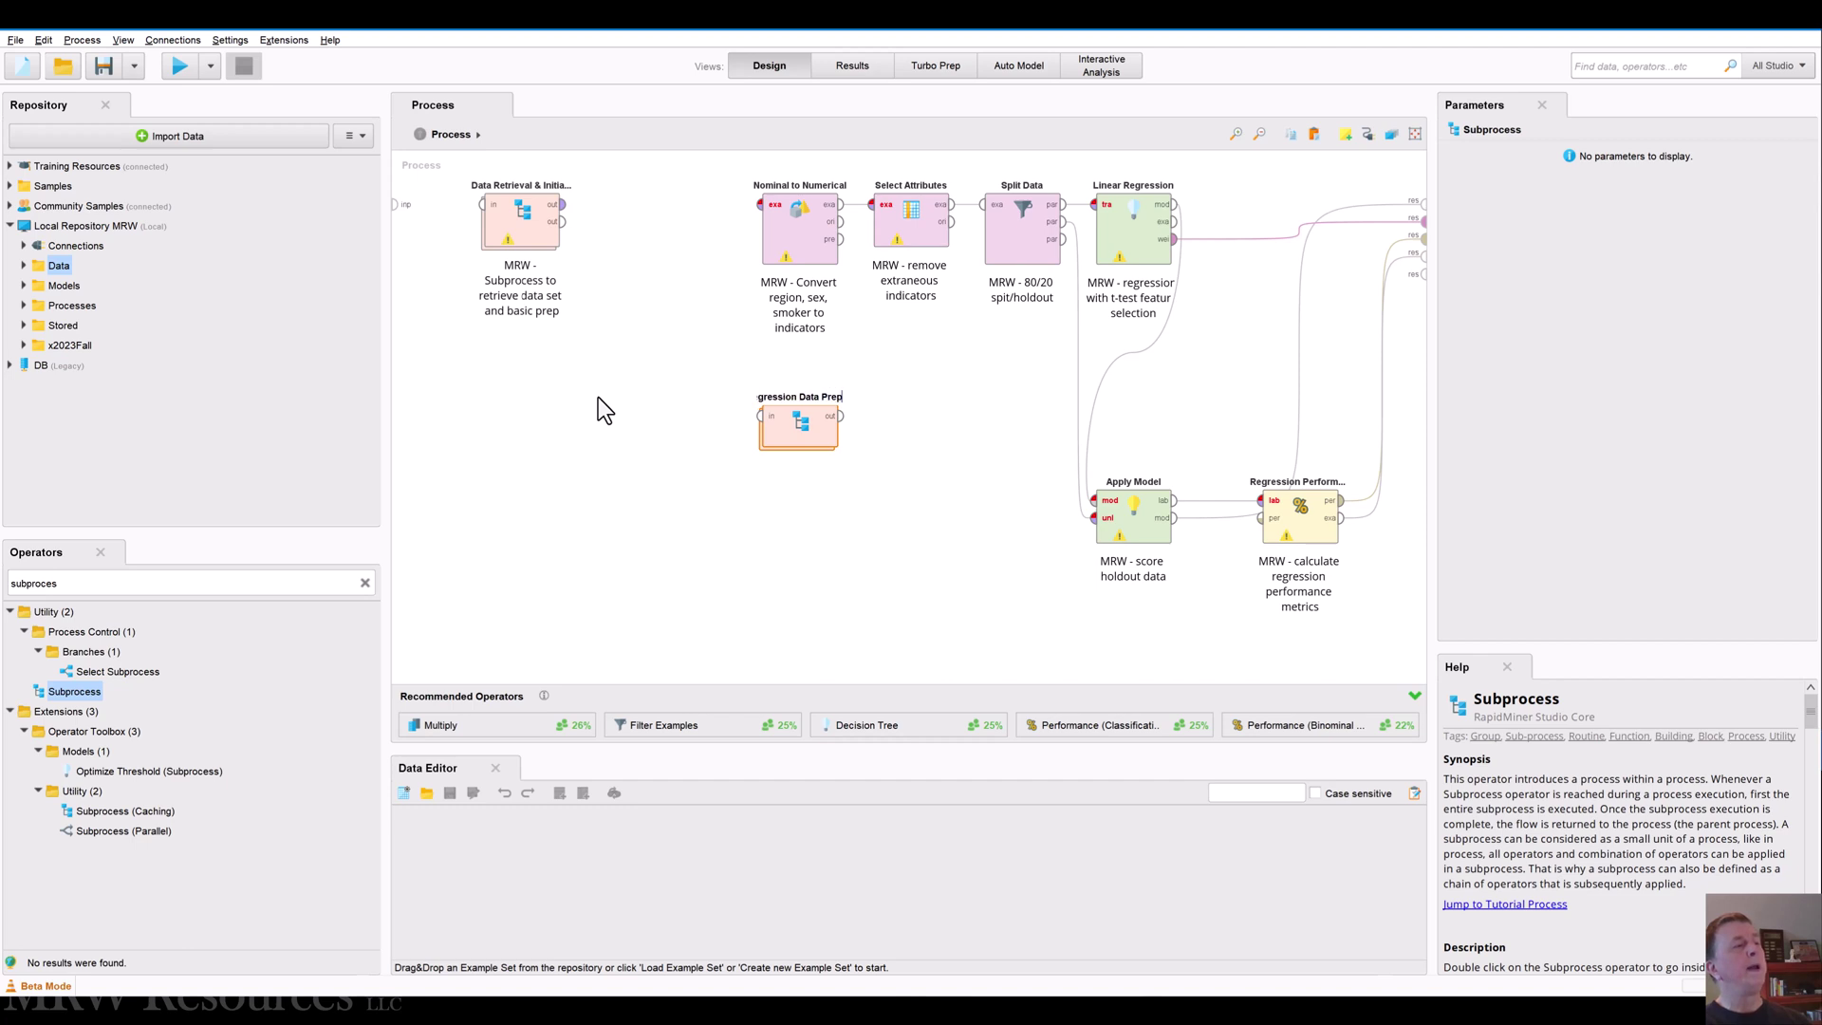
click(778, 439)
Add the note "MRW - Subprocess to prepare data for regression algorithm" to the Regression Data Prep operator
right_click(780, 438)
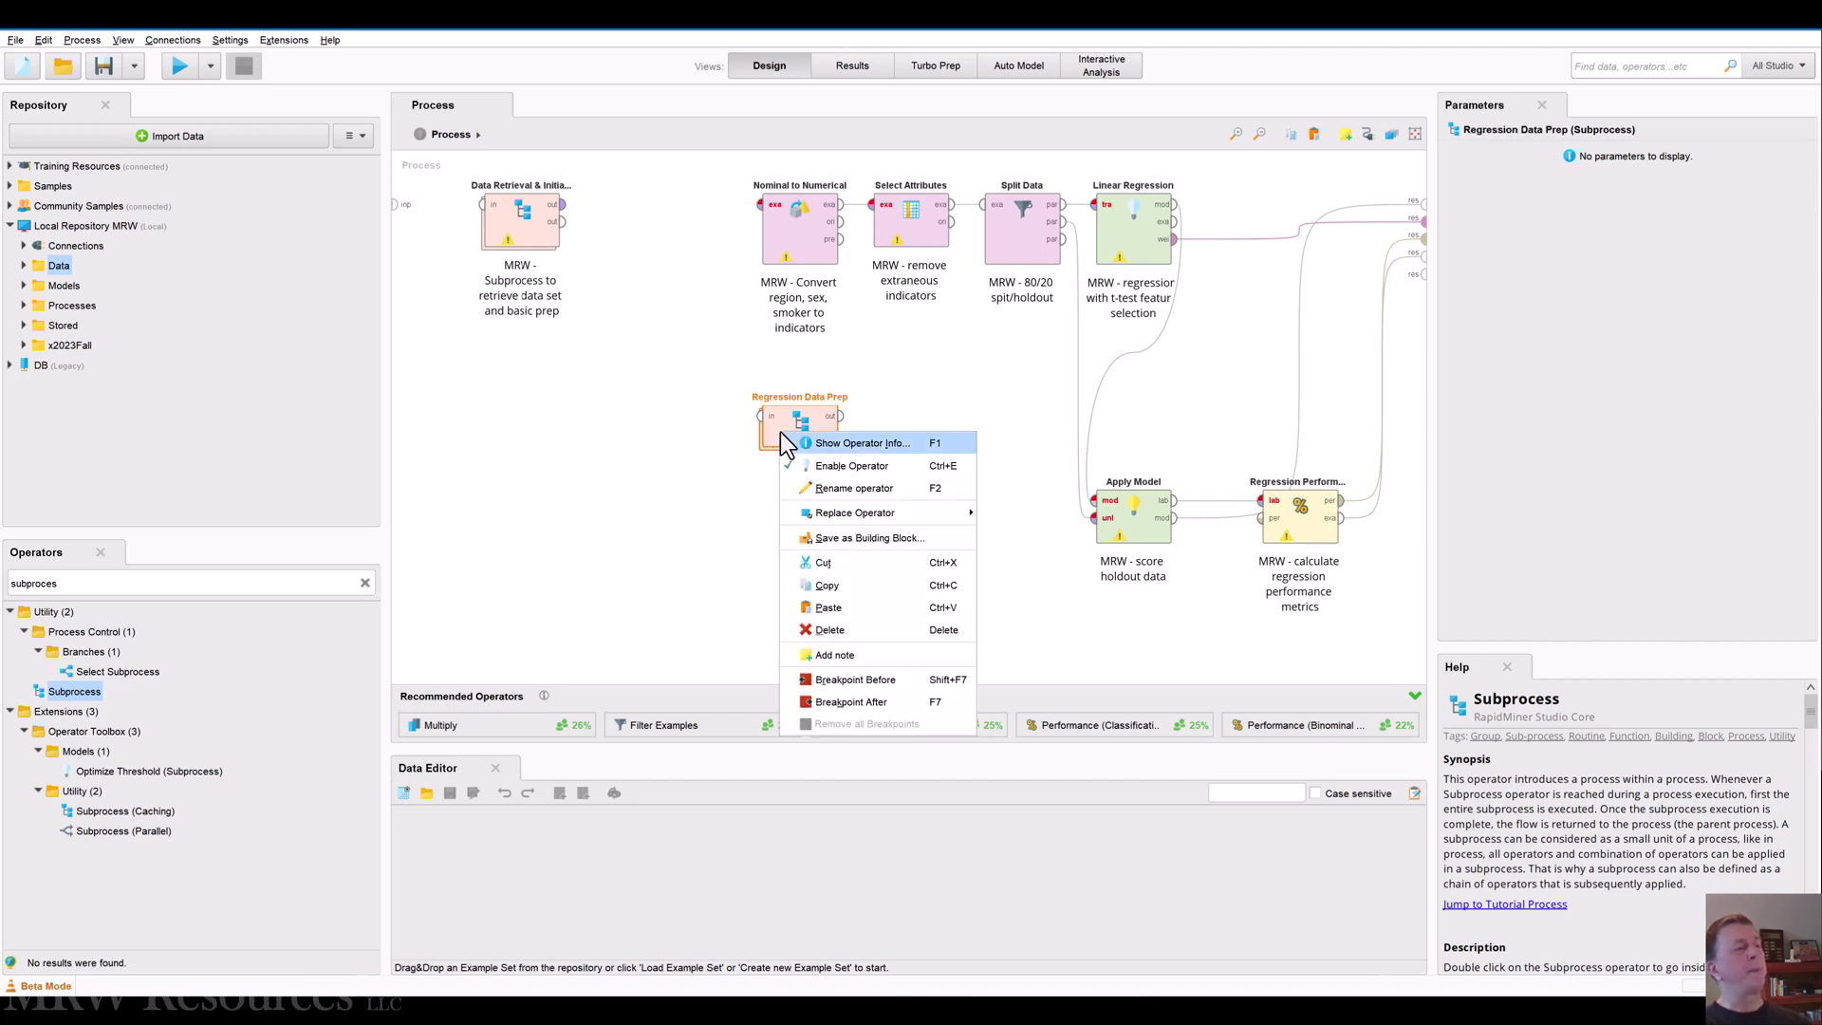
click(819, 653)
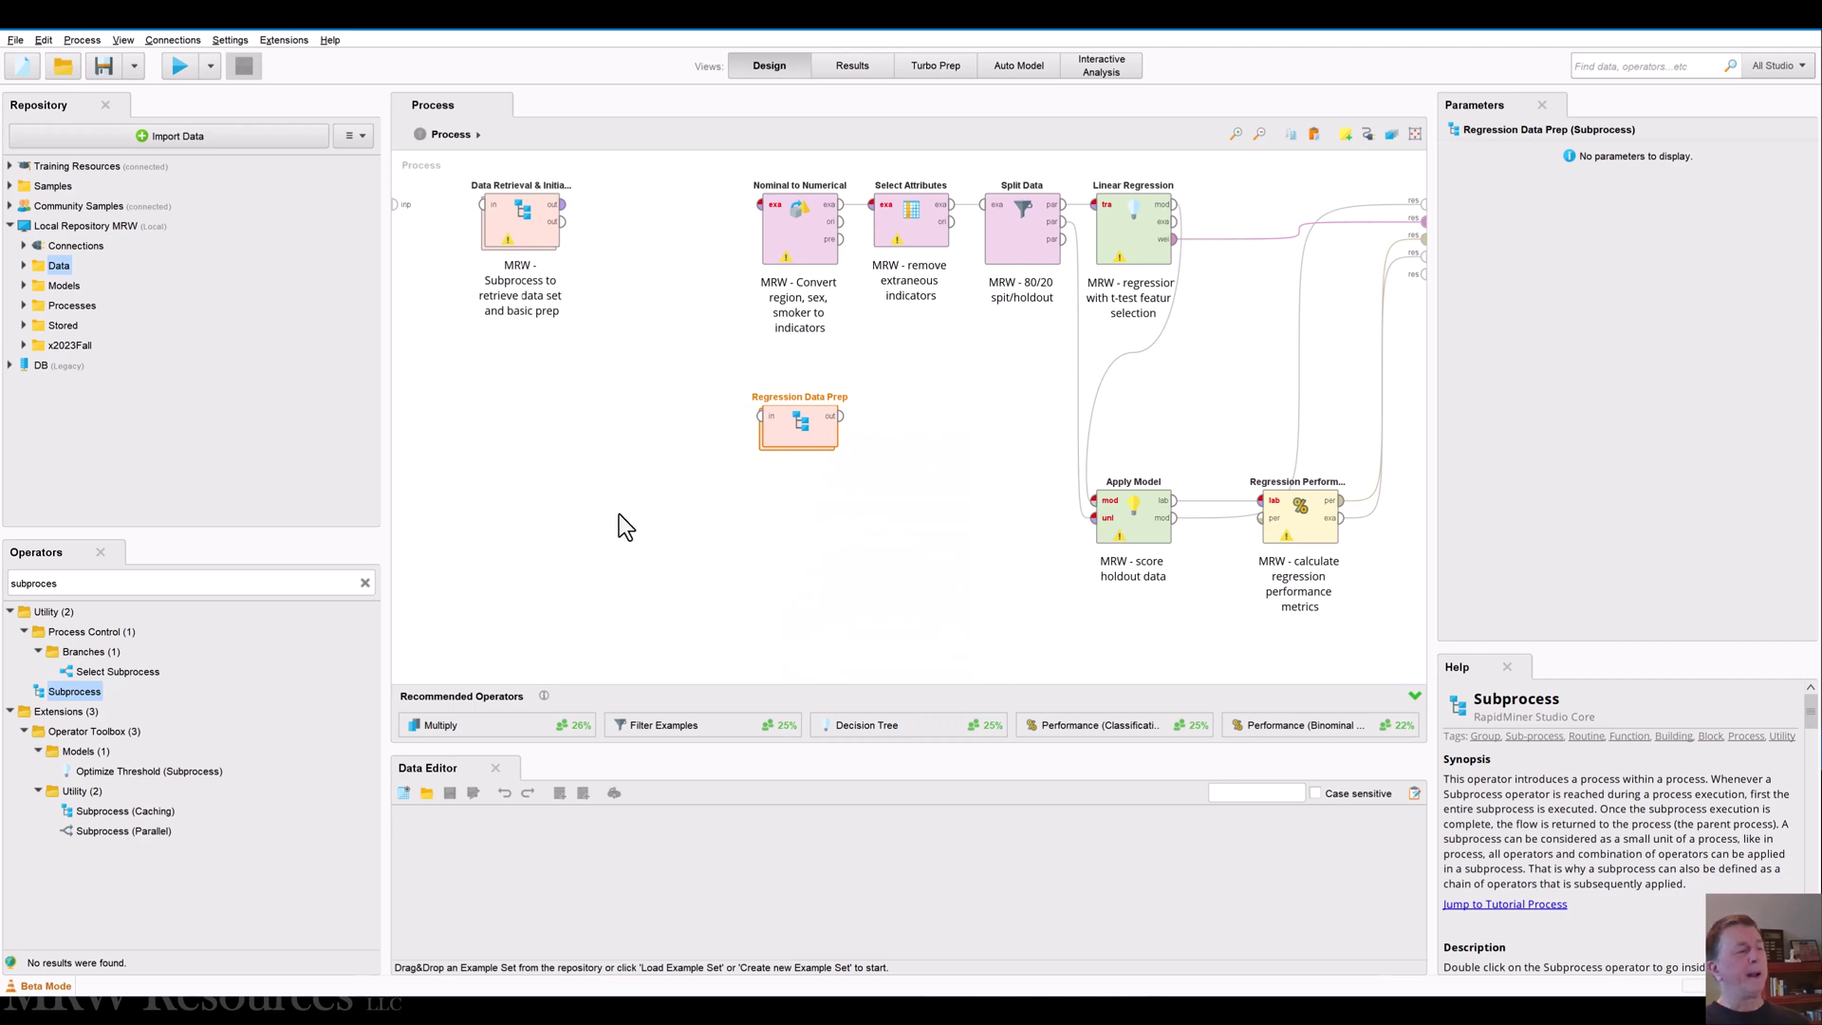
right_click(805, 443)
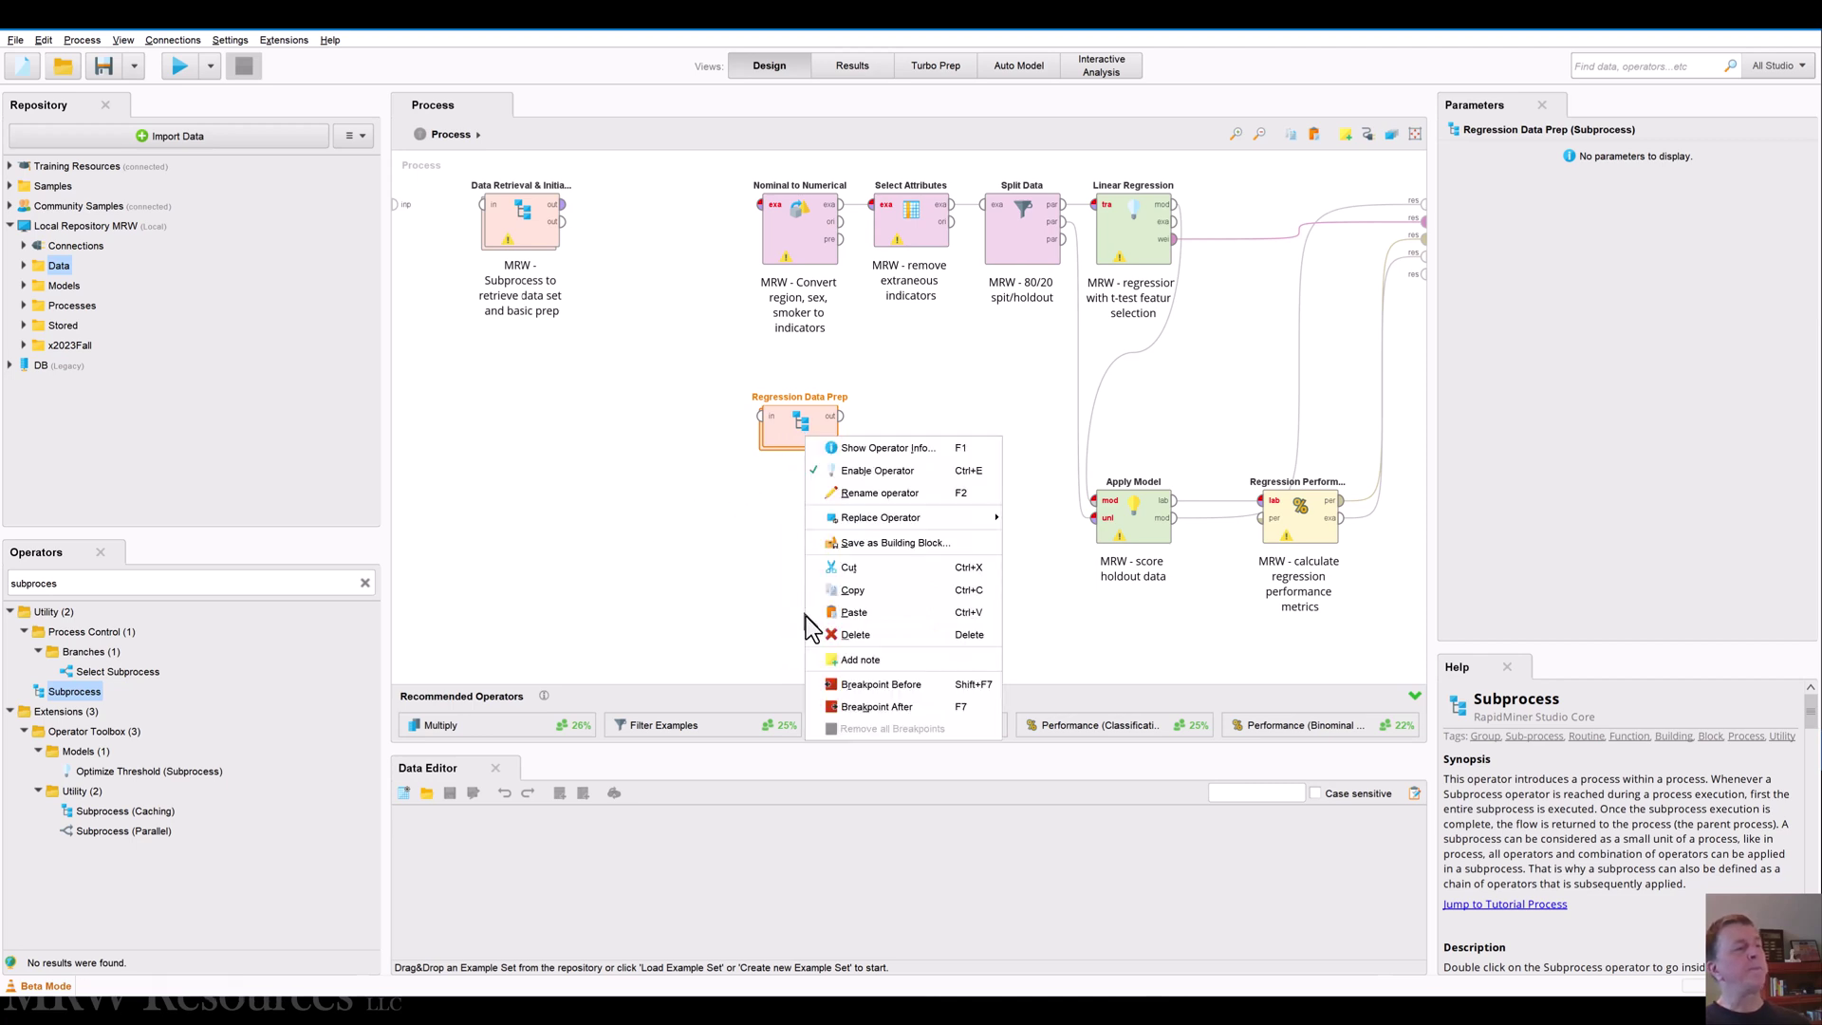
click(856, 664)
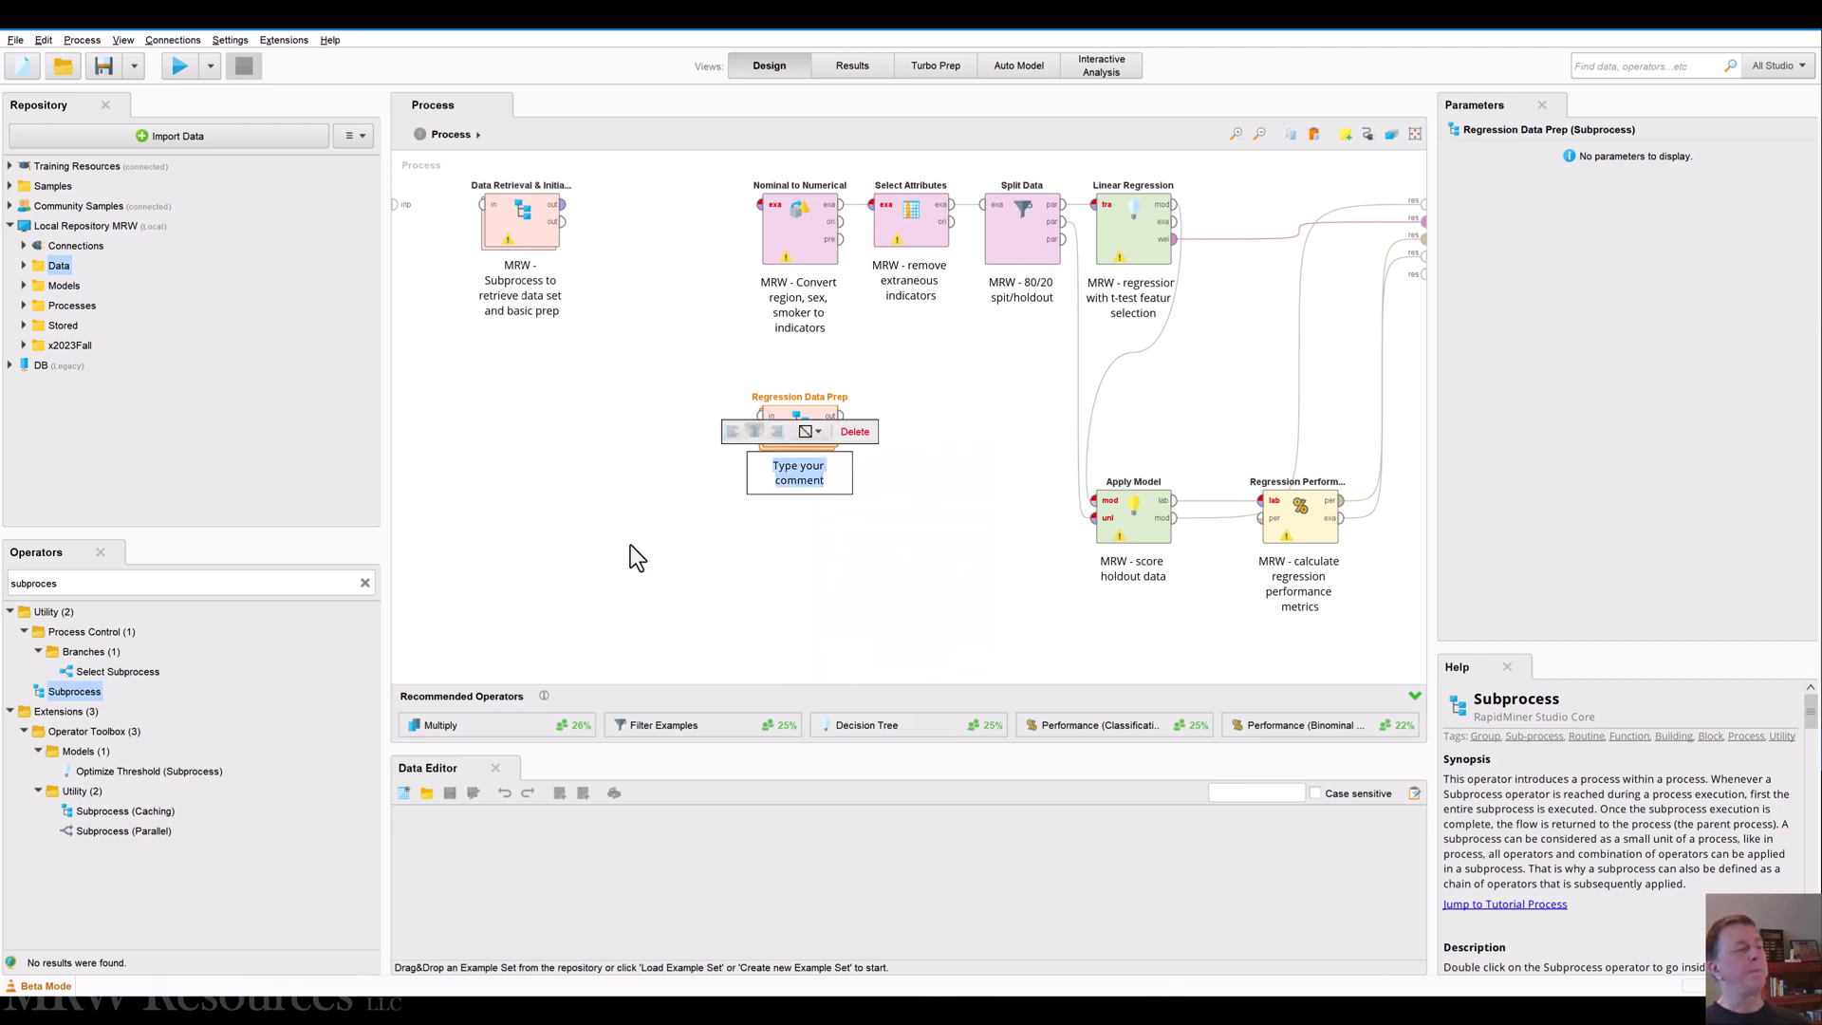
text(MRW - )
text(Subpr)
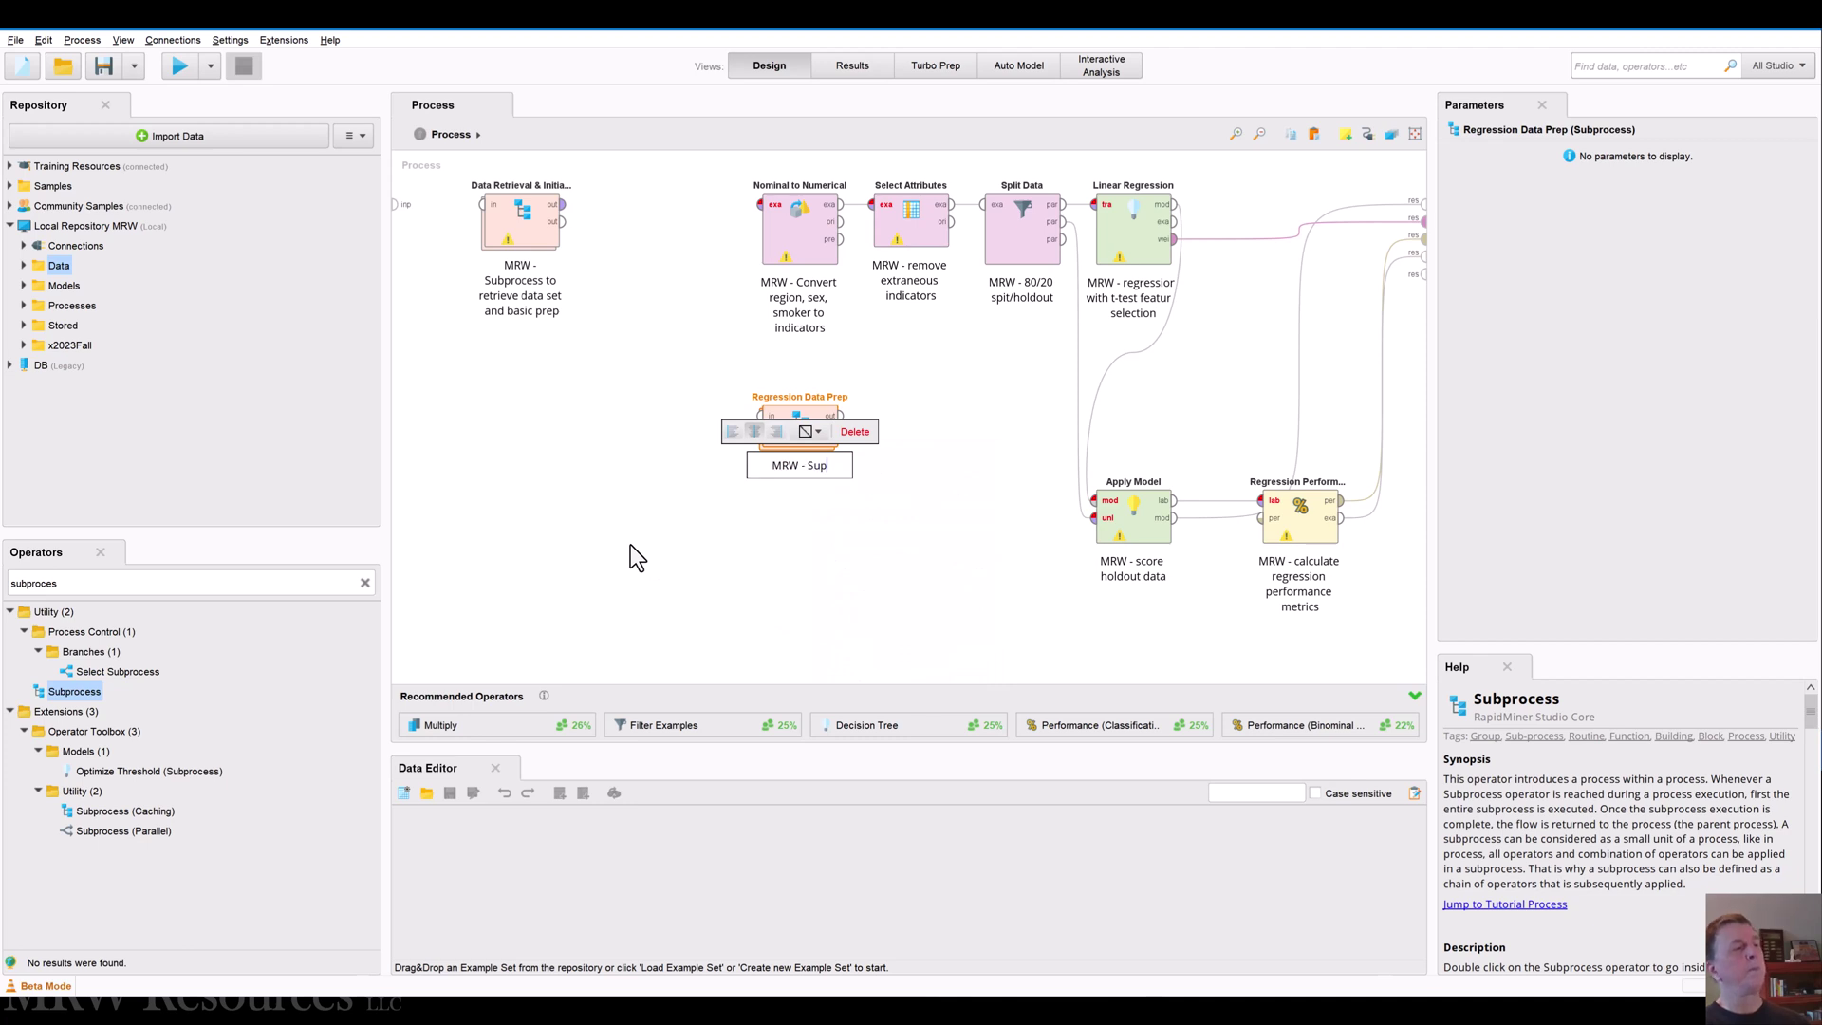
text(ocess to m)
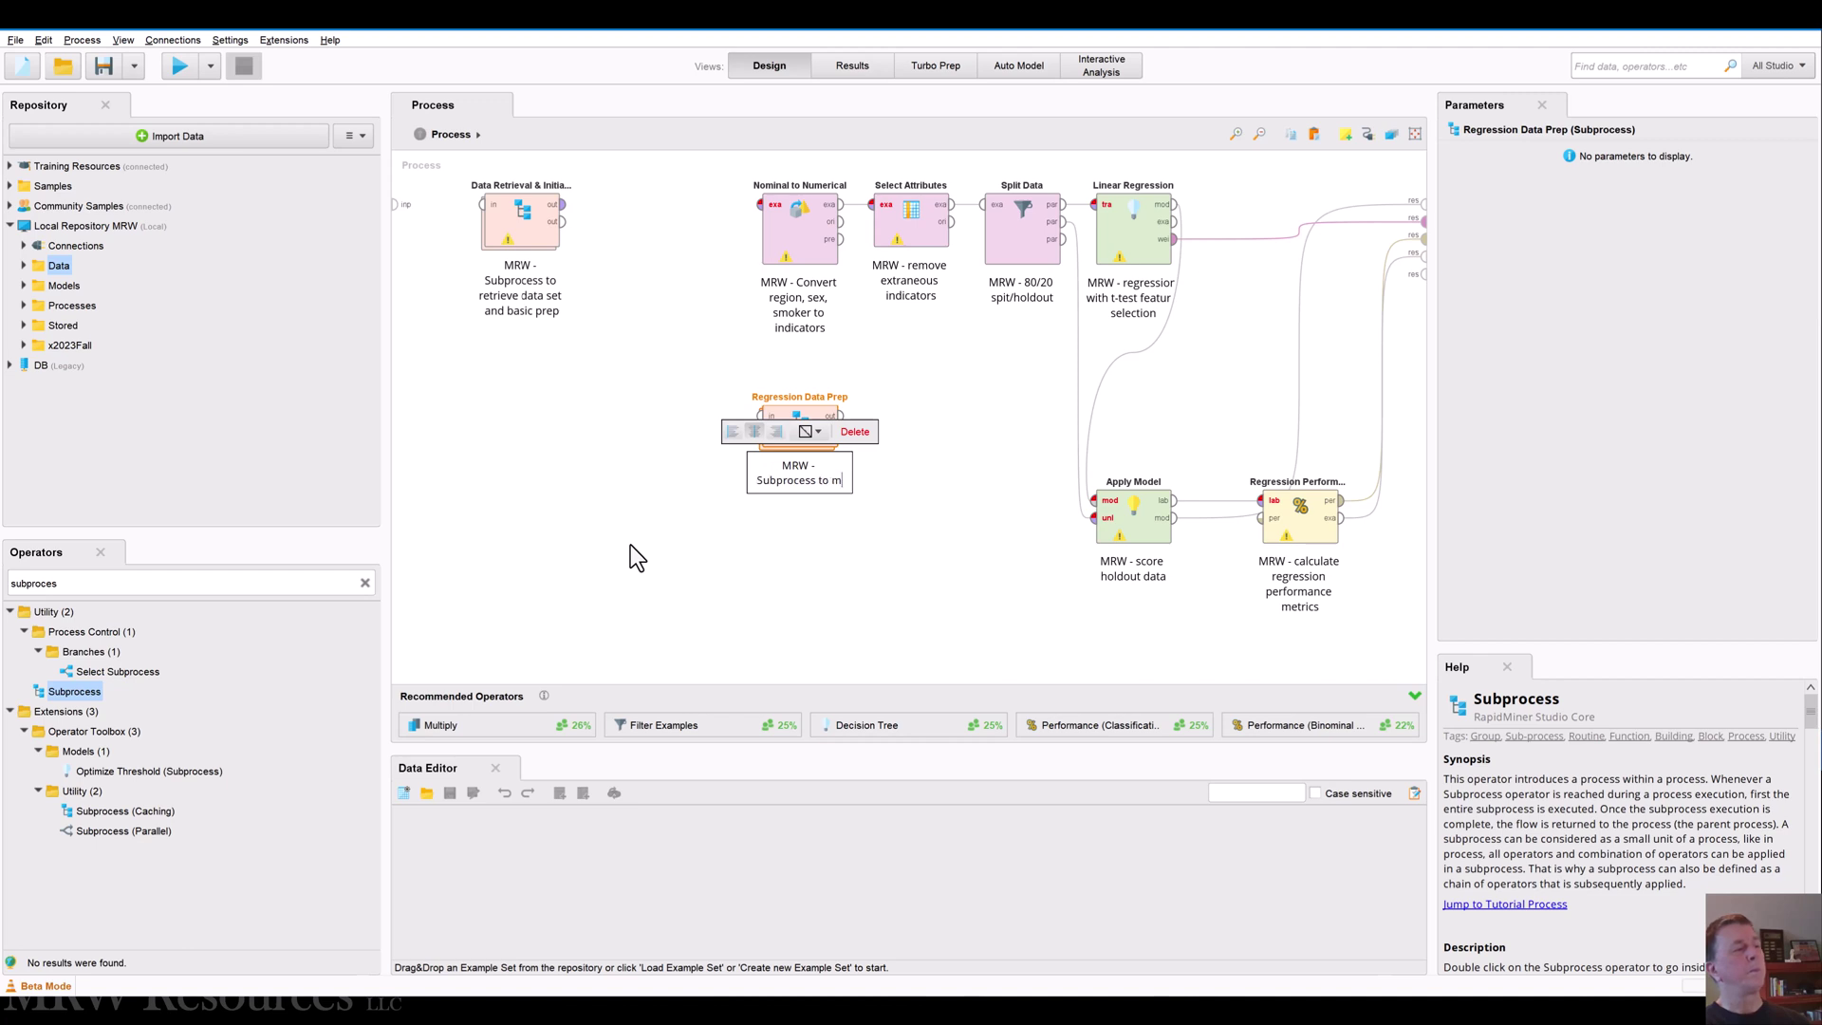
key(BackSpace)
text(prepare data f)
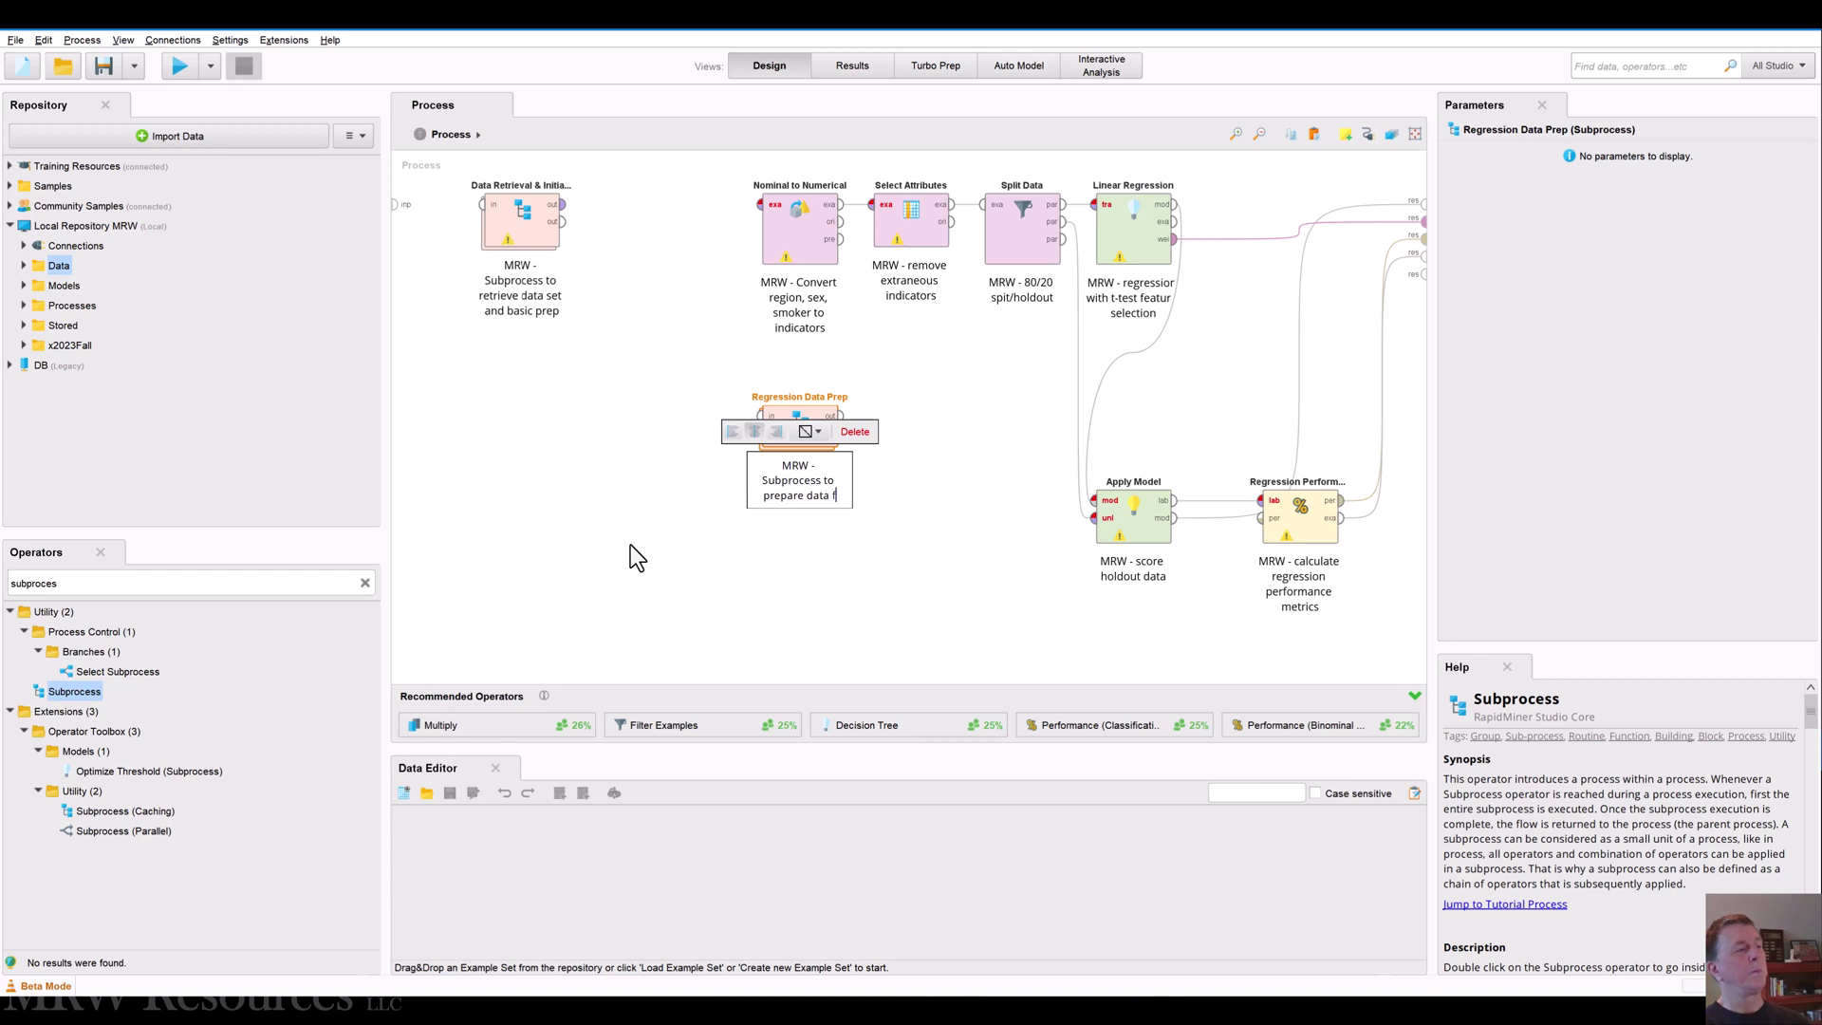
text(or regression algorithm)
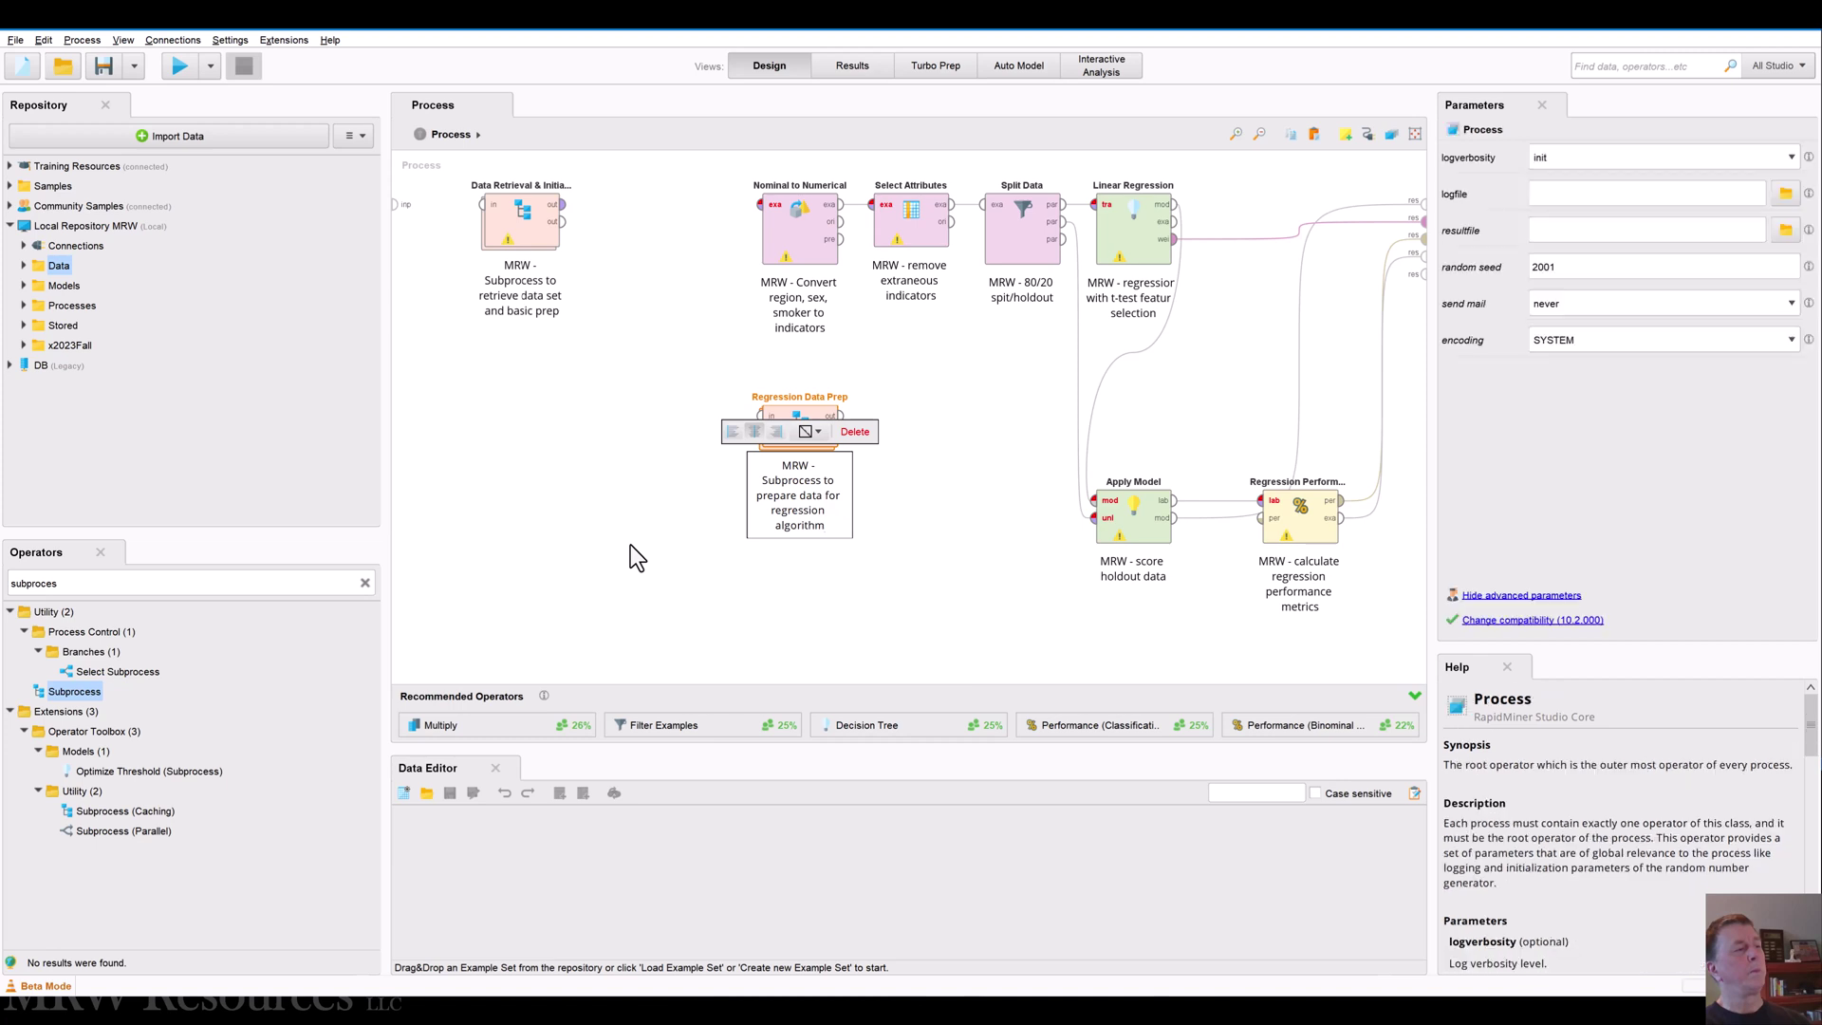
click(630, 545)
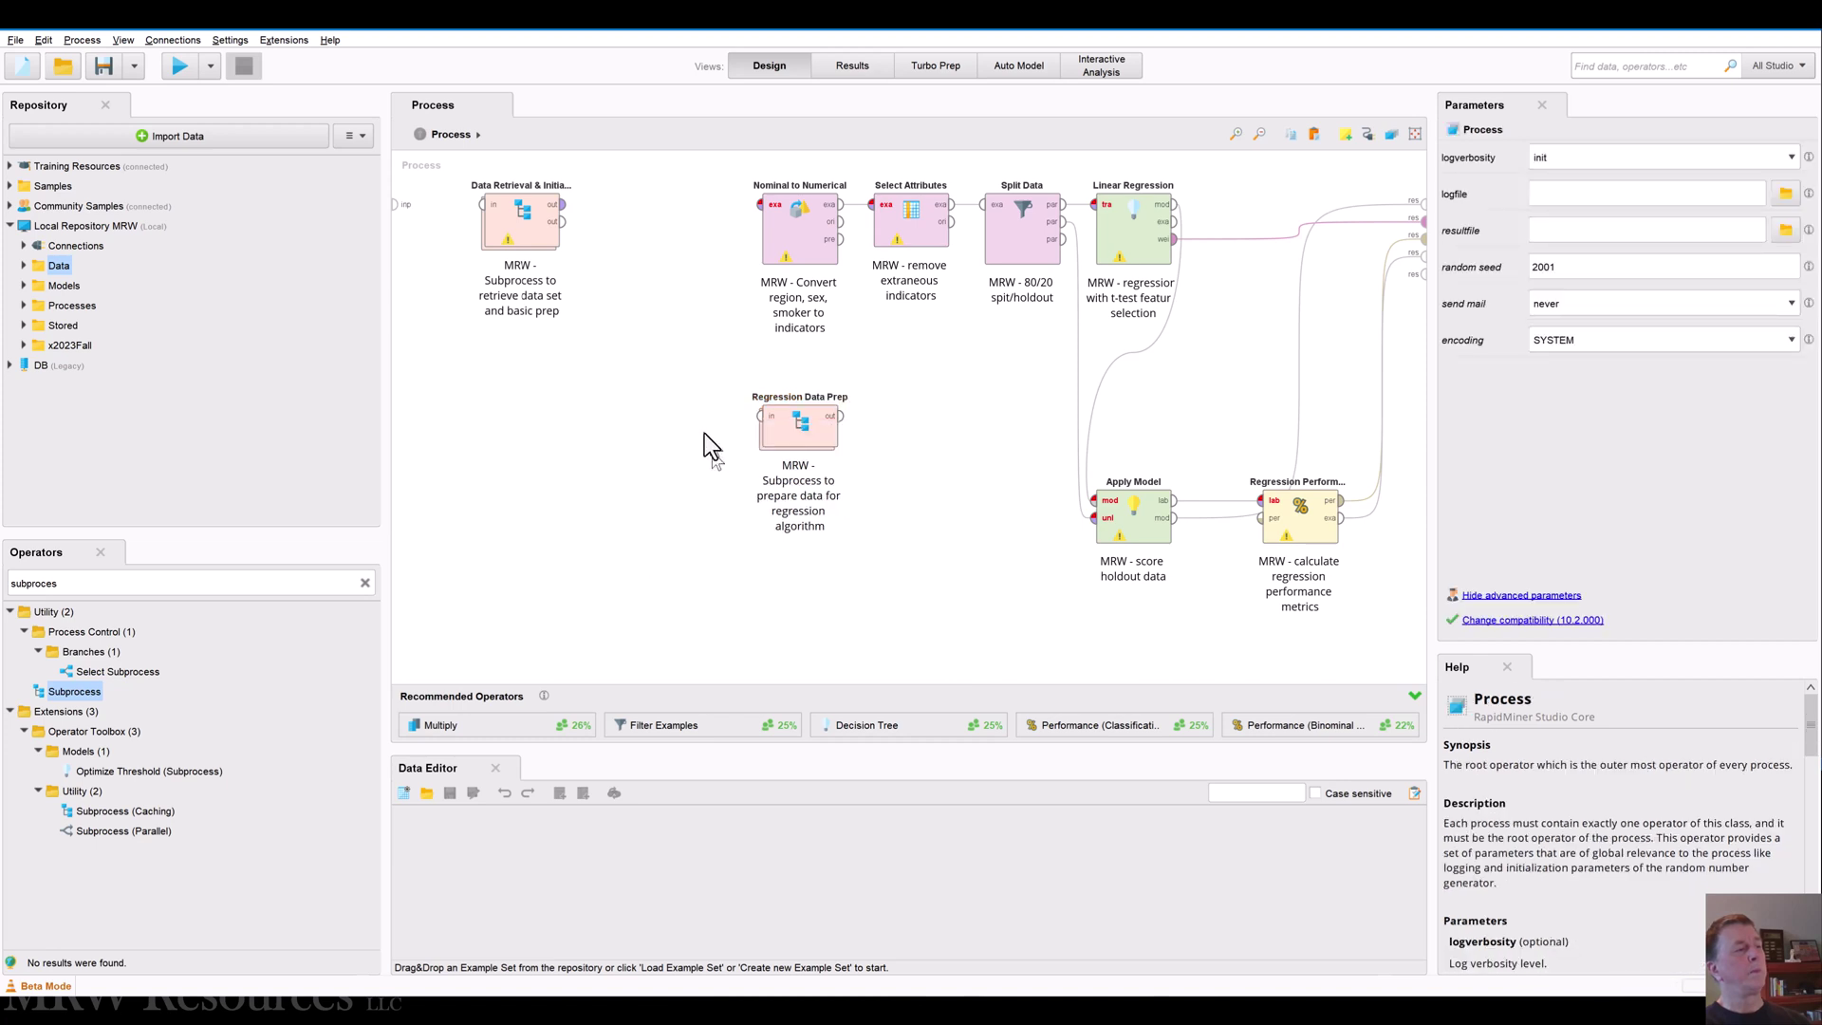
Shift Regression Data Prep toward Data Retrieval & Initial Prep, and transfer Nominal to Numerical and Select Attributes from the main process into it
drag(792, 434, 707, 446)
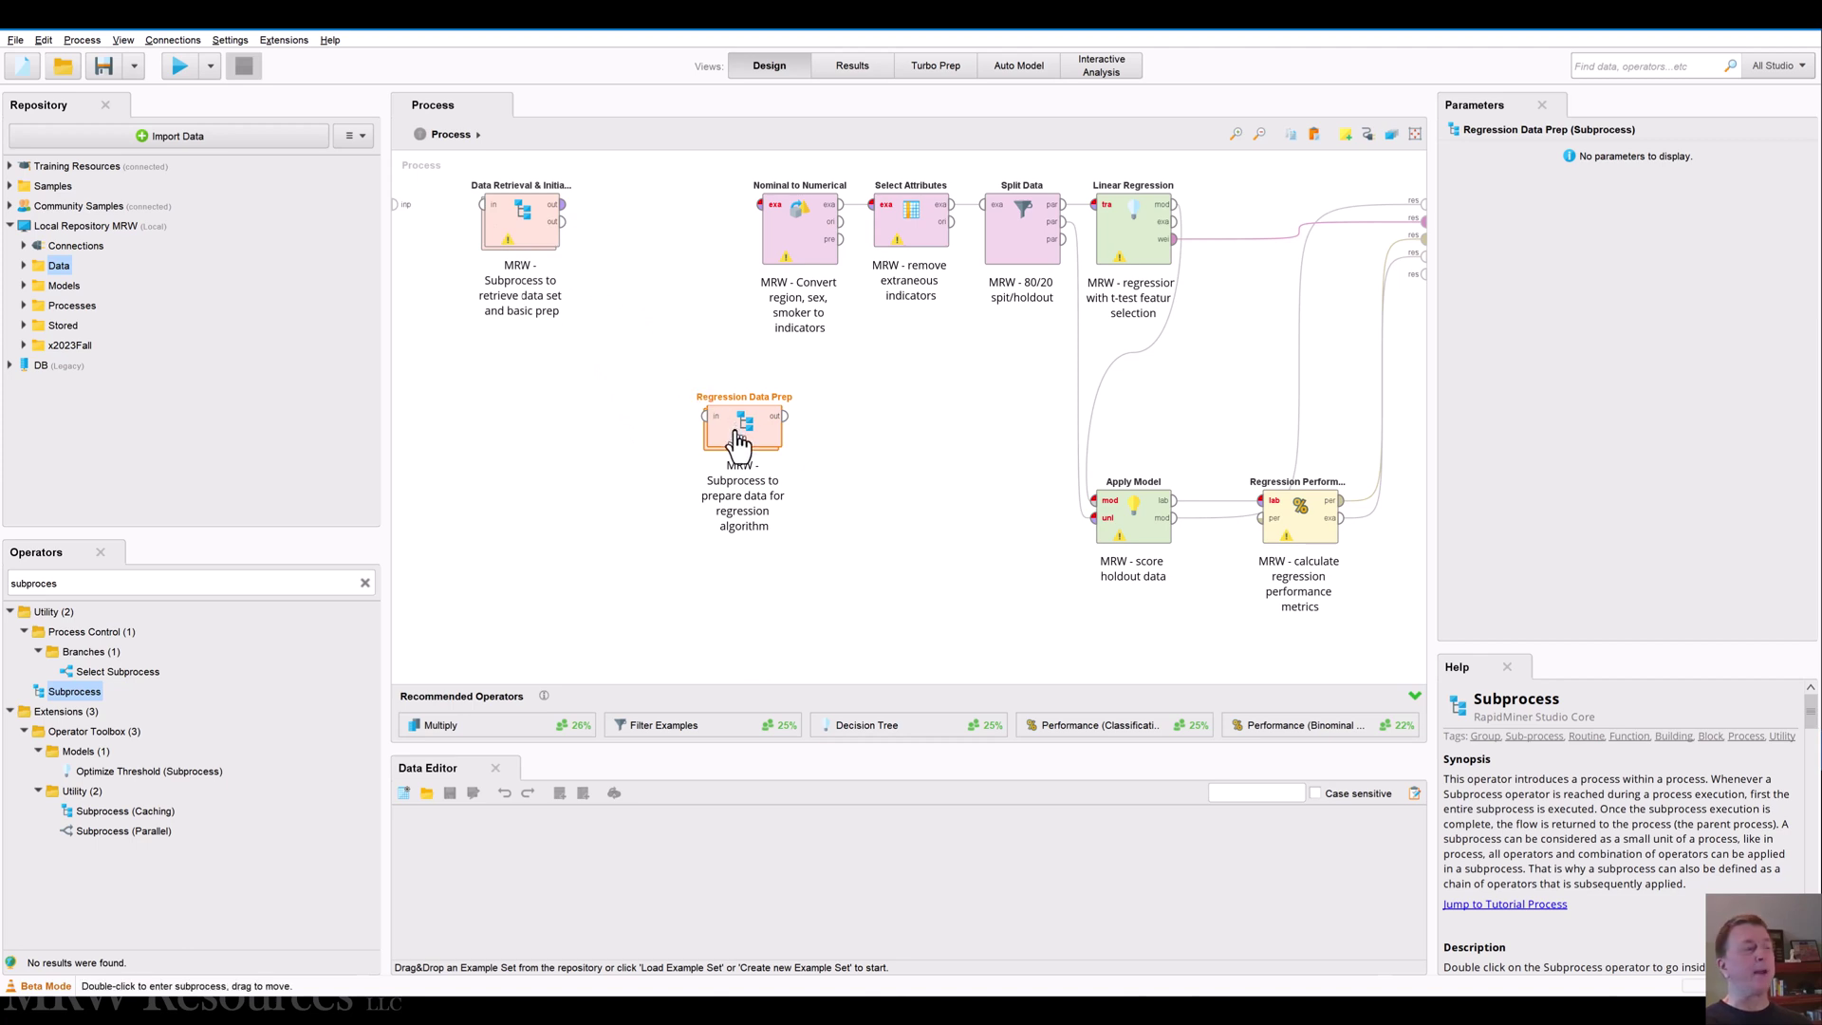
drag(740, 427, 684, 343)
click(792, 237)
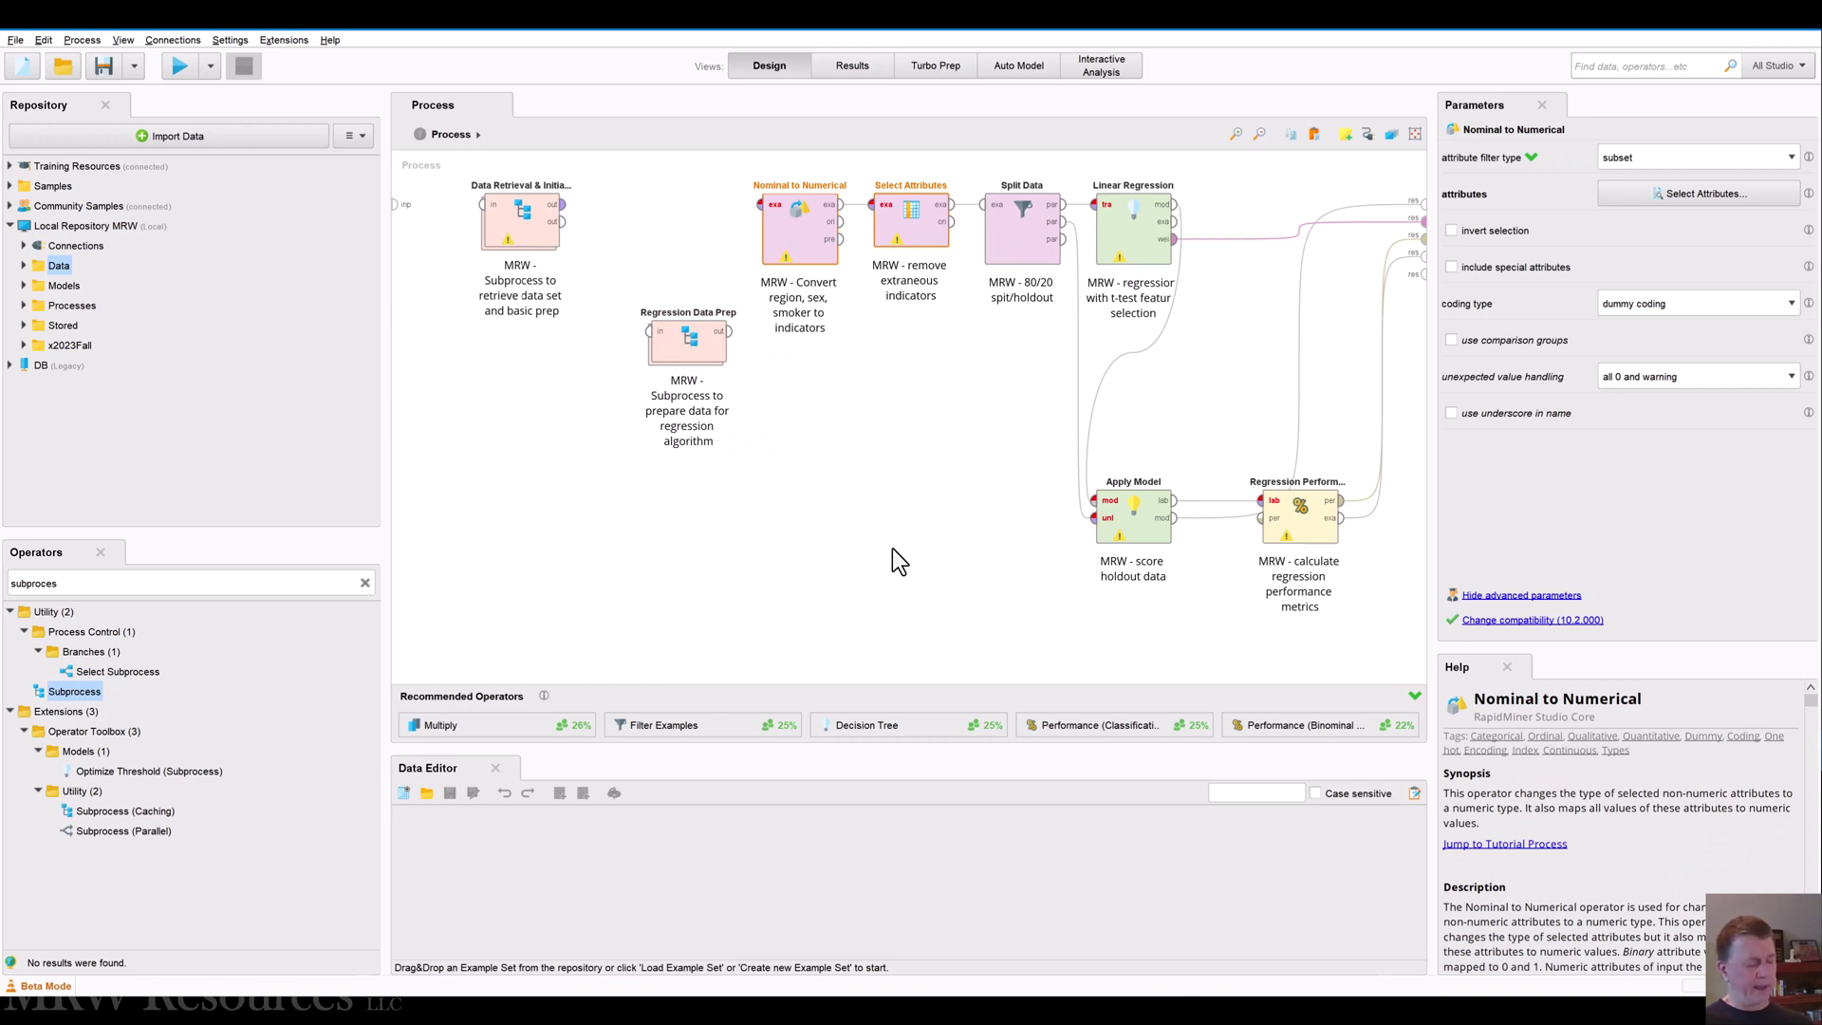
key(Delete)
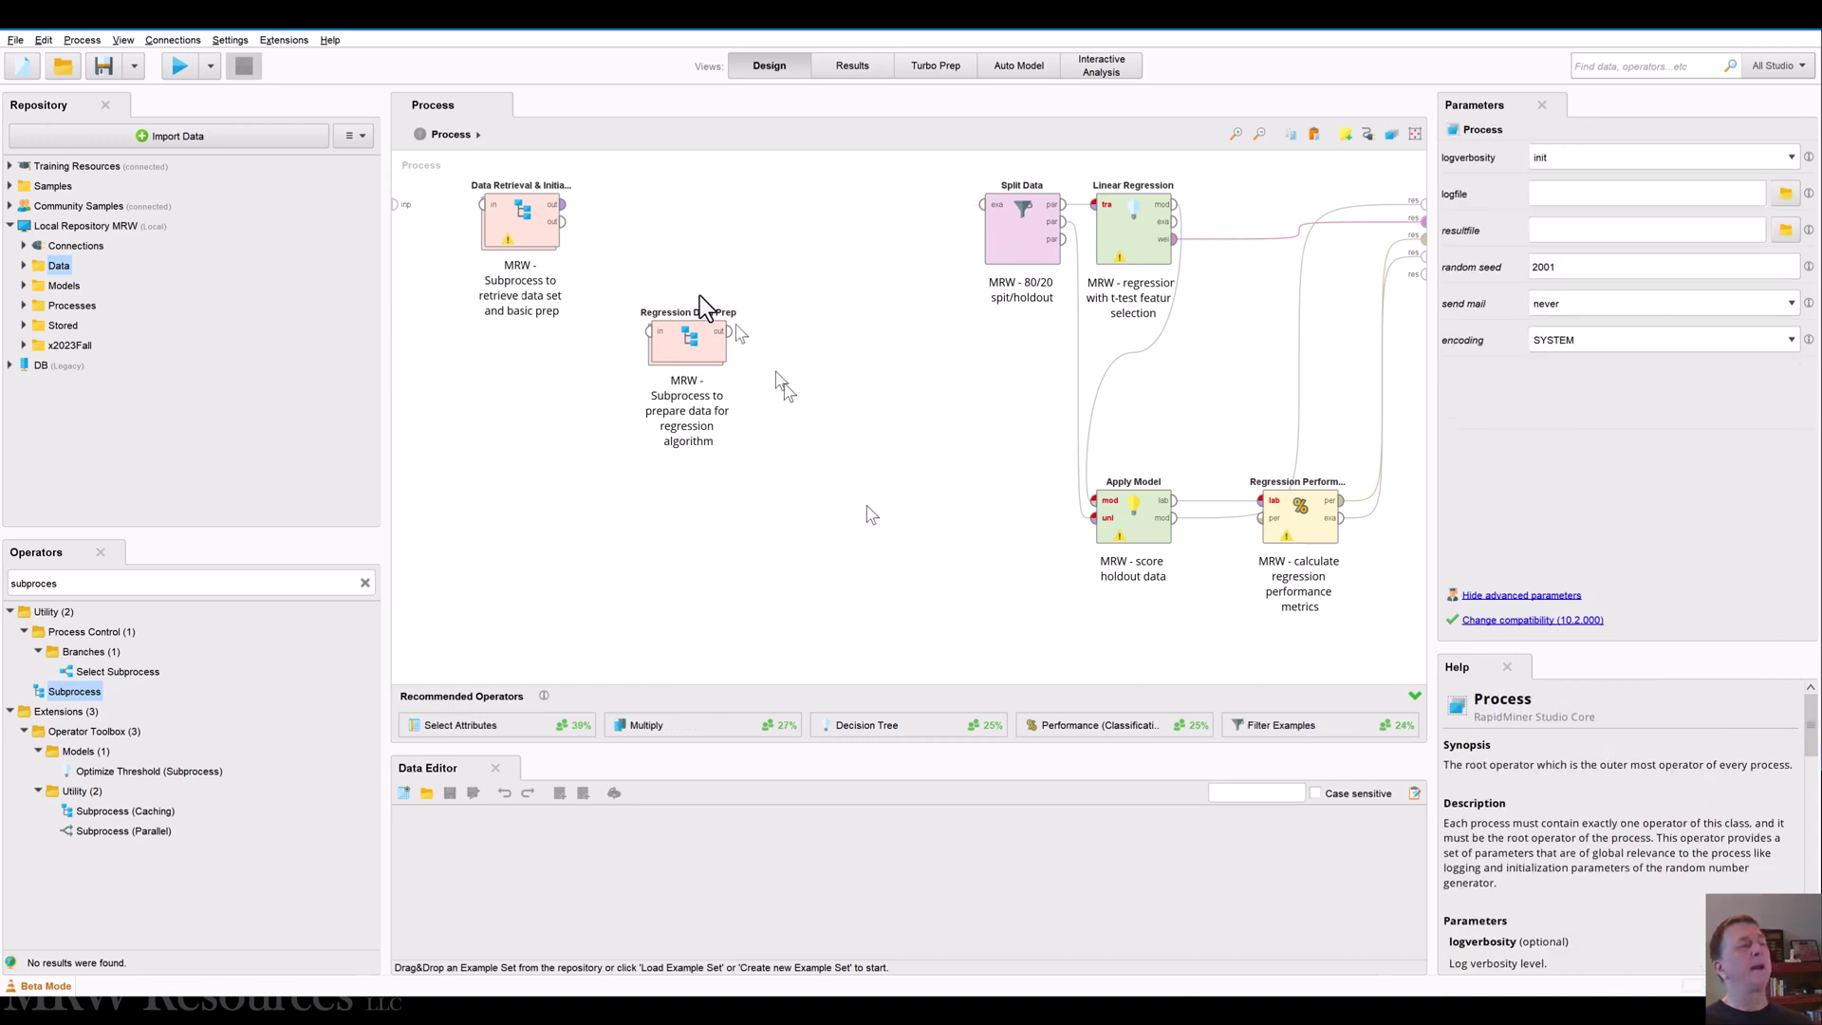
double_click(689, 351)
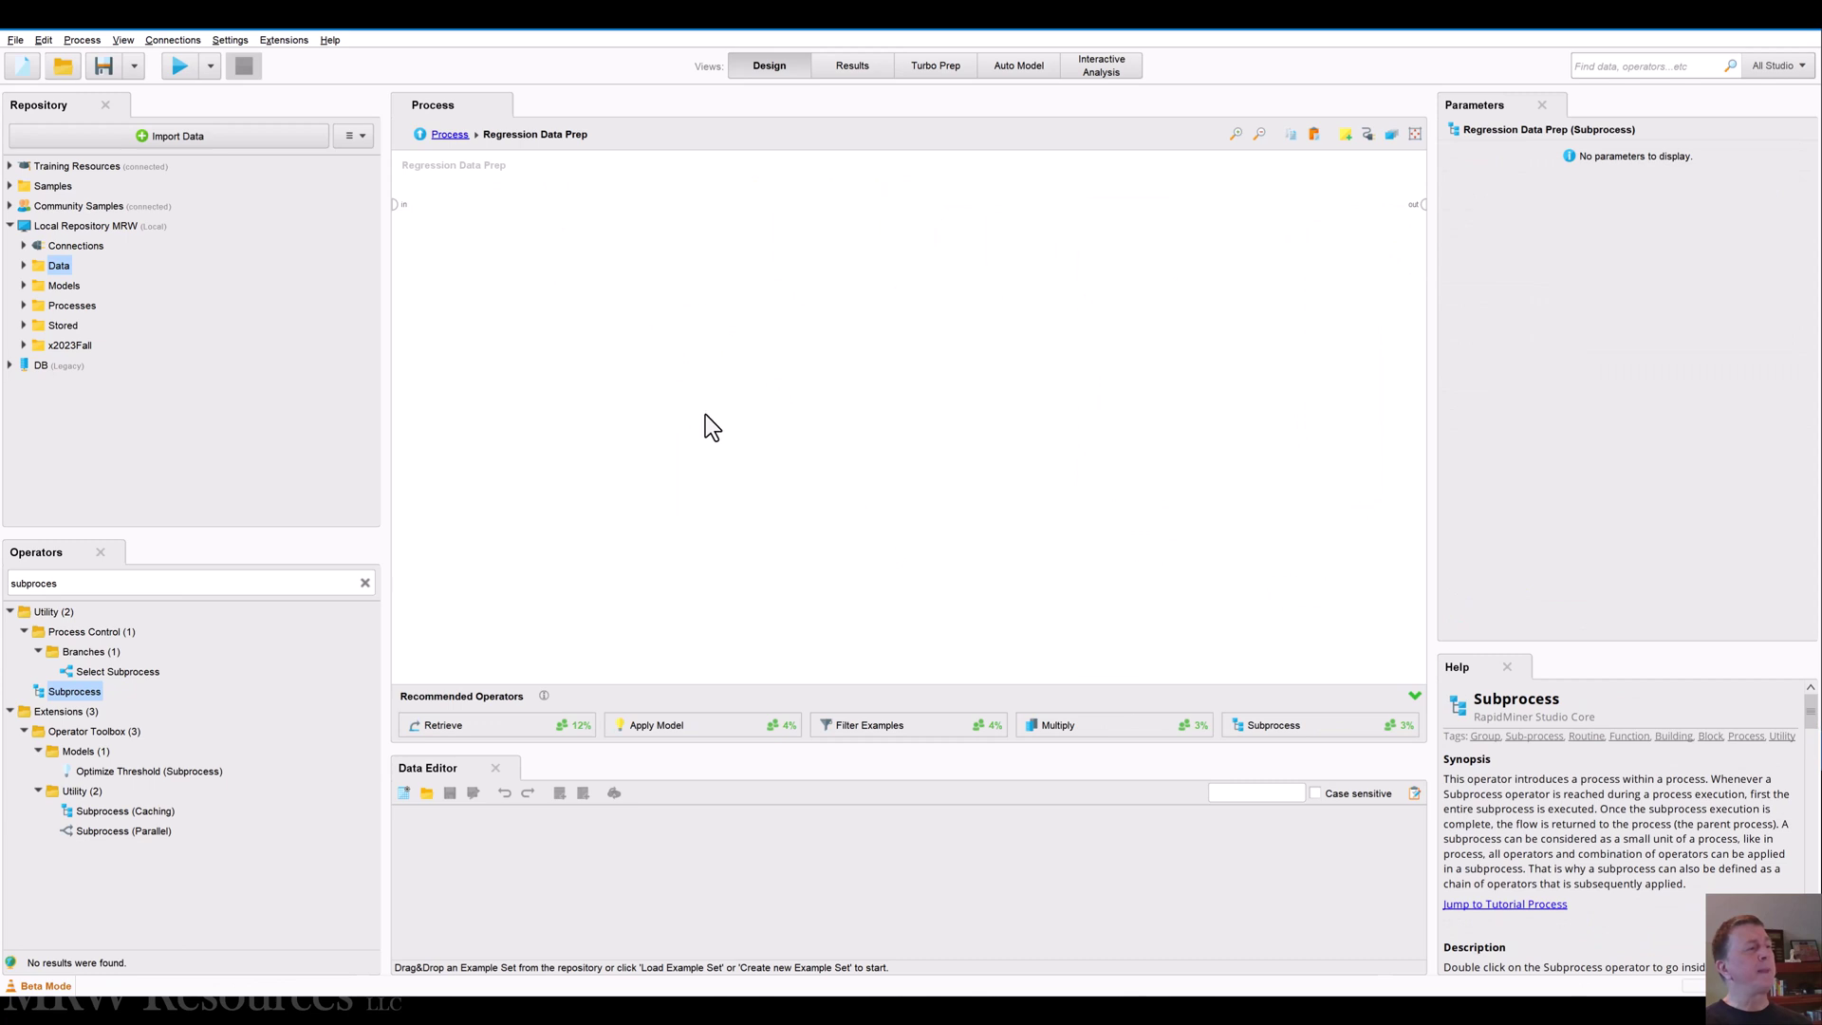
key(ctrl+v)
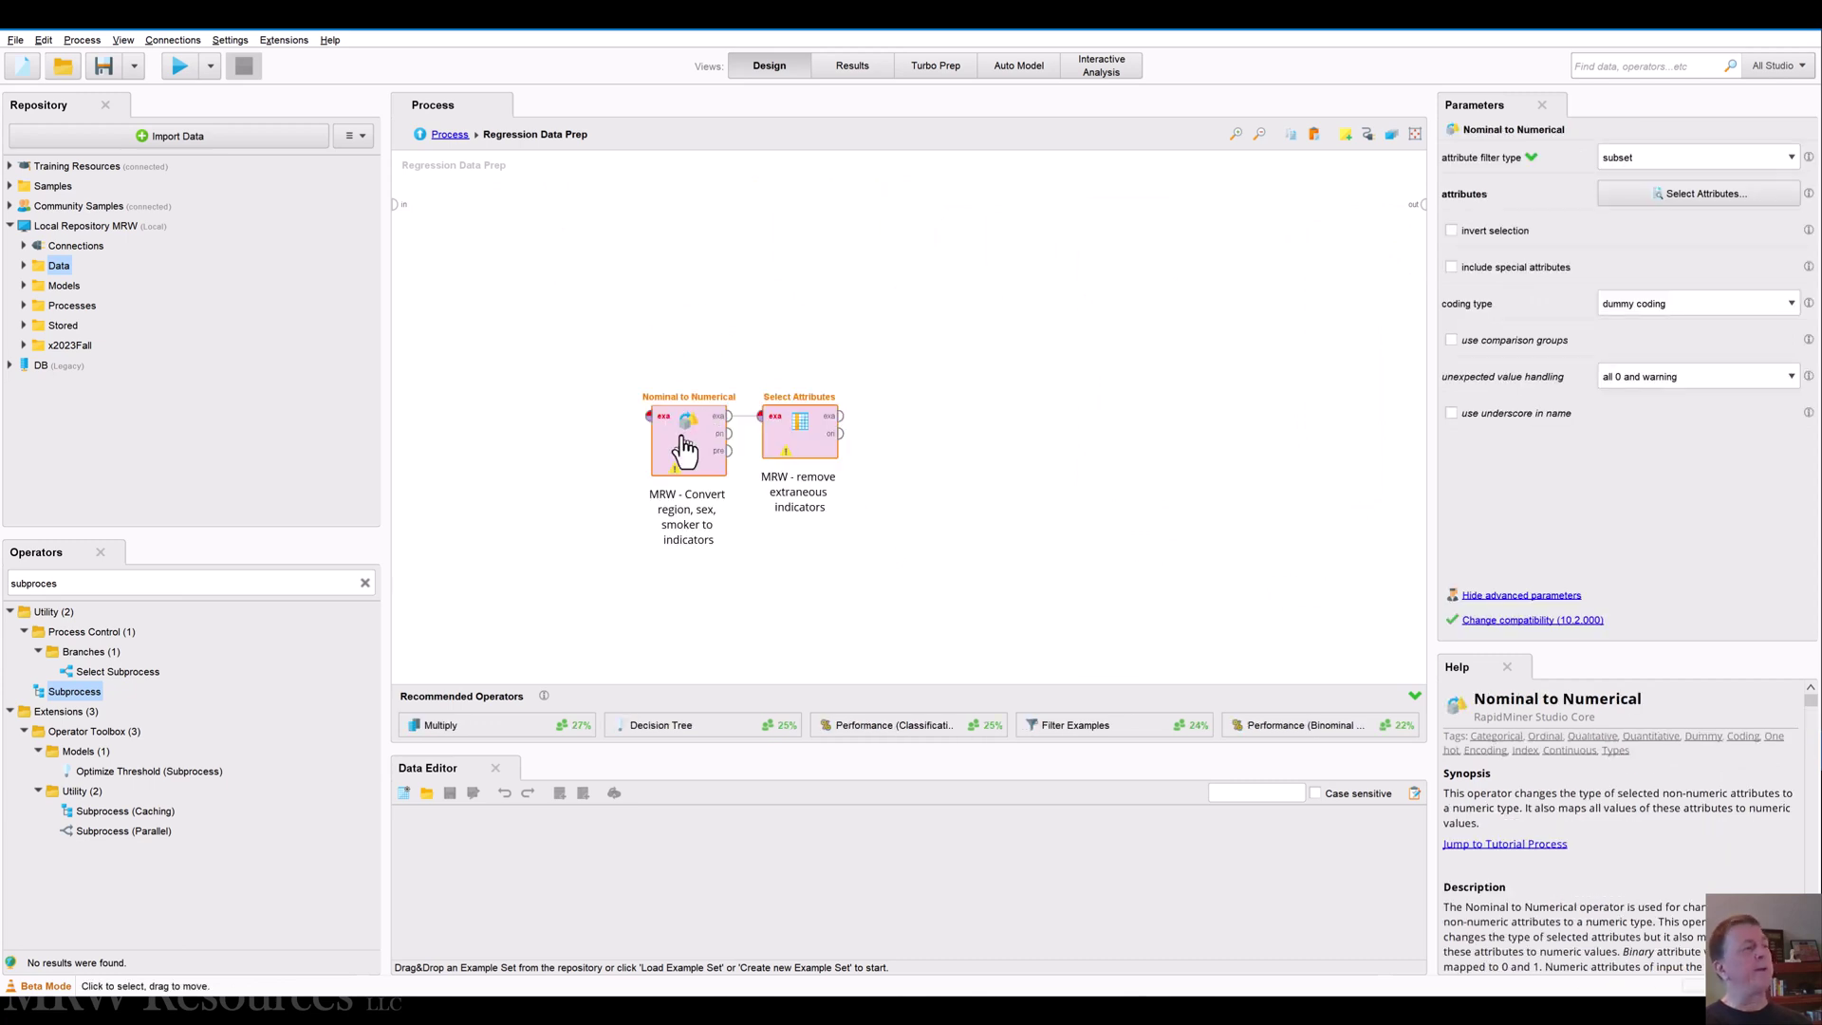
Align the two operators with the subprocess ports, connecting the input to Nominal to Numerical and Select Attributes' example output to the subprocess output
drag(687, 441, 552, 226)
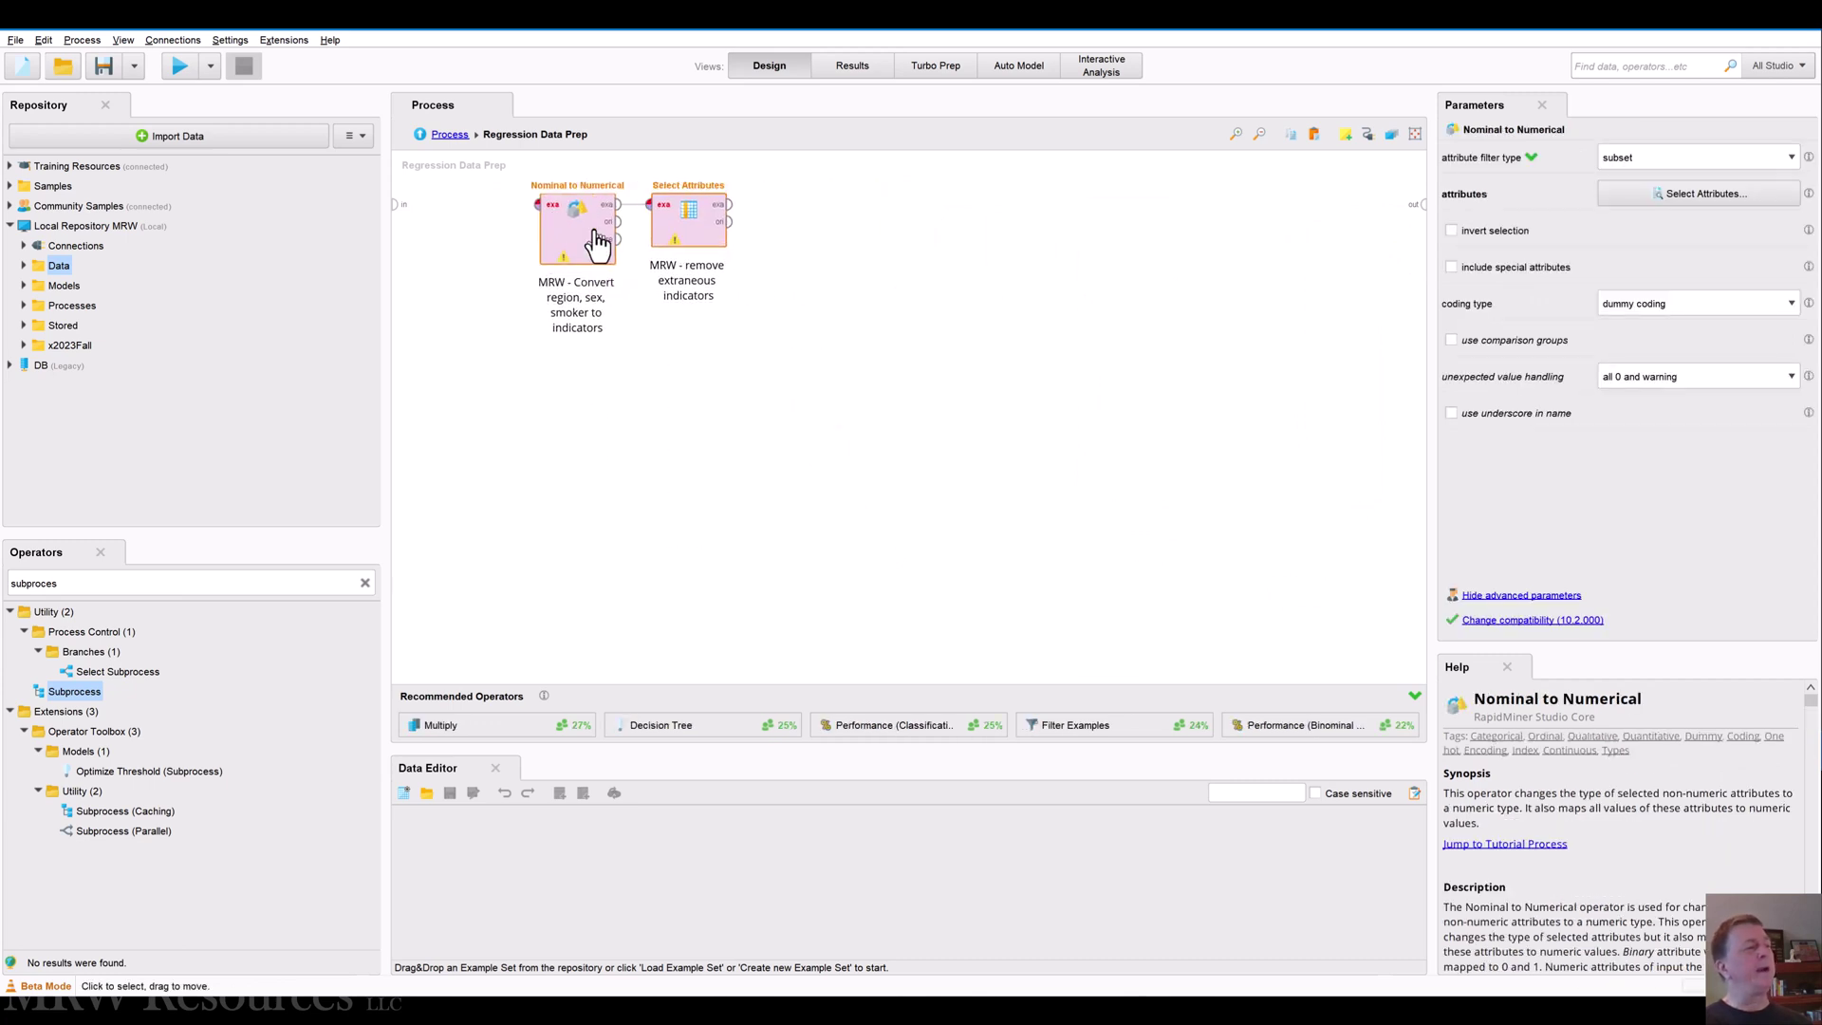
click(396, 204)
click(538, 204)
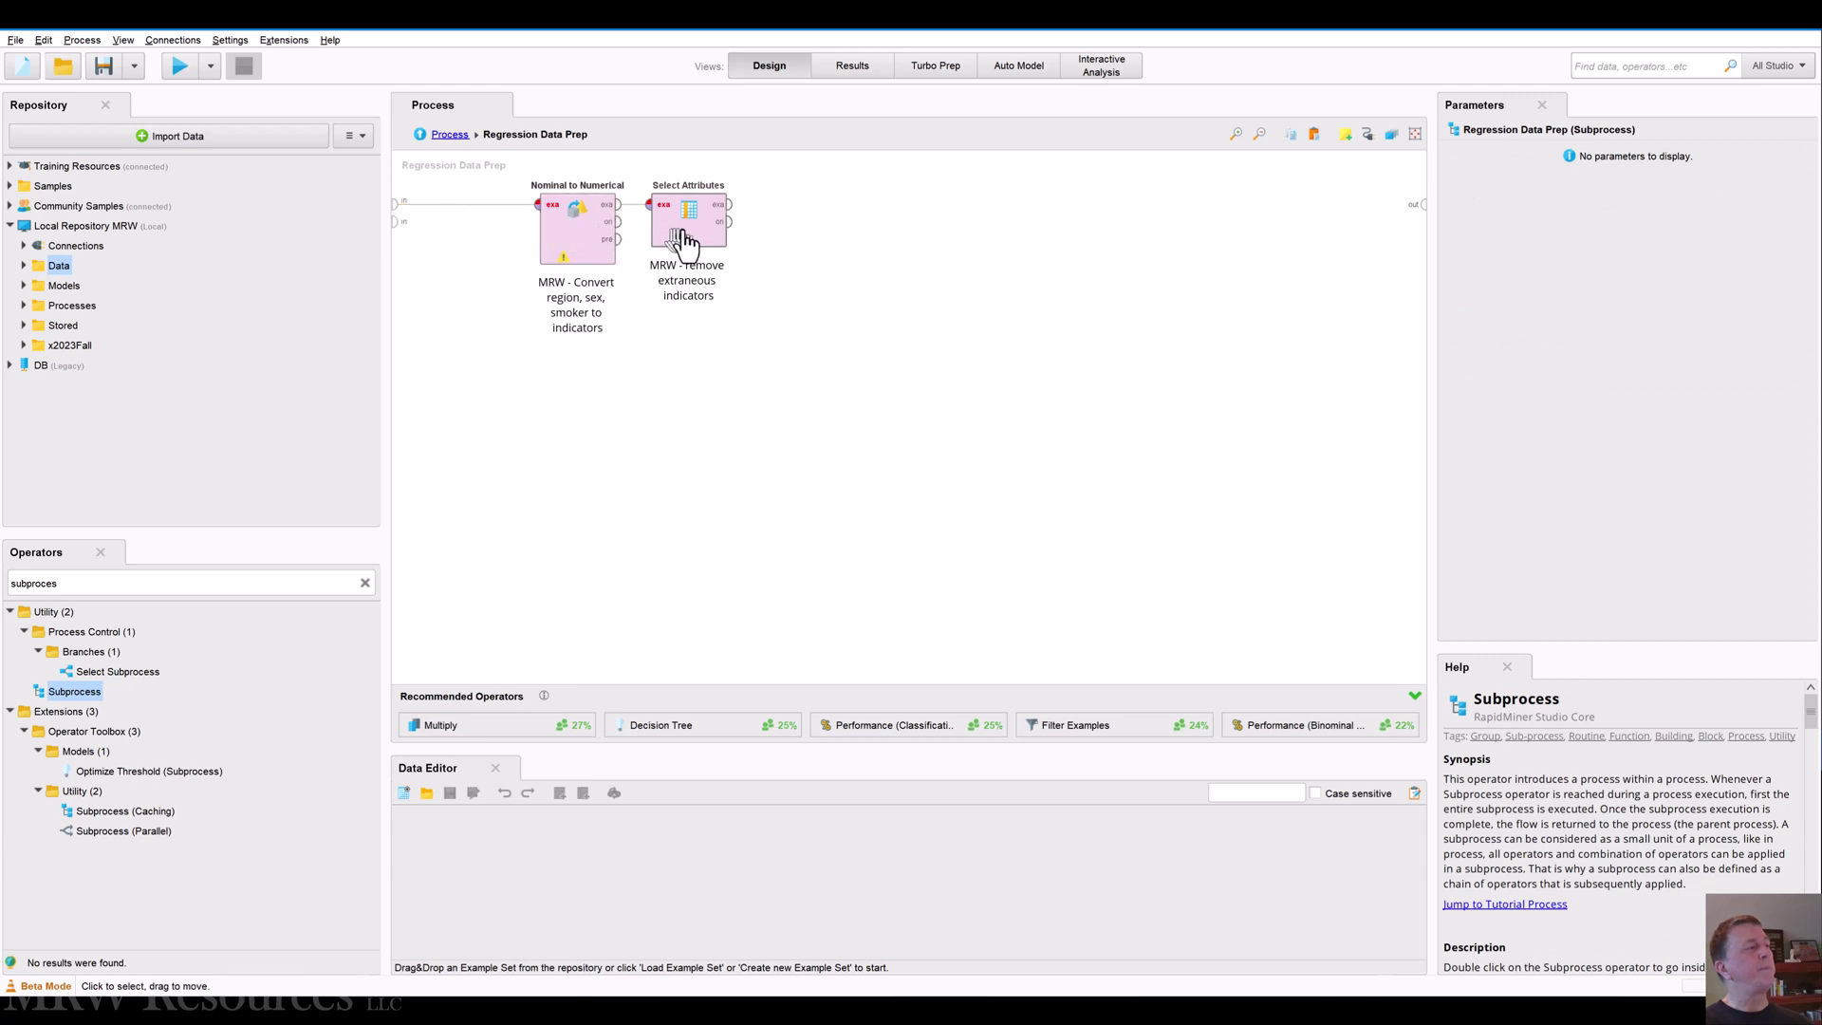
click(728, 207)
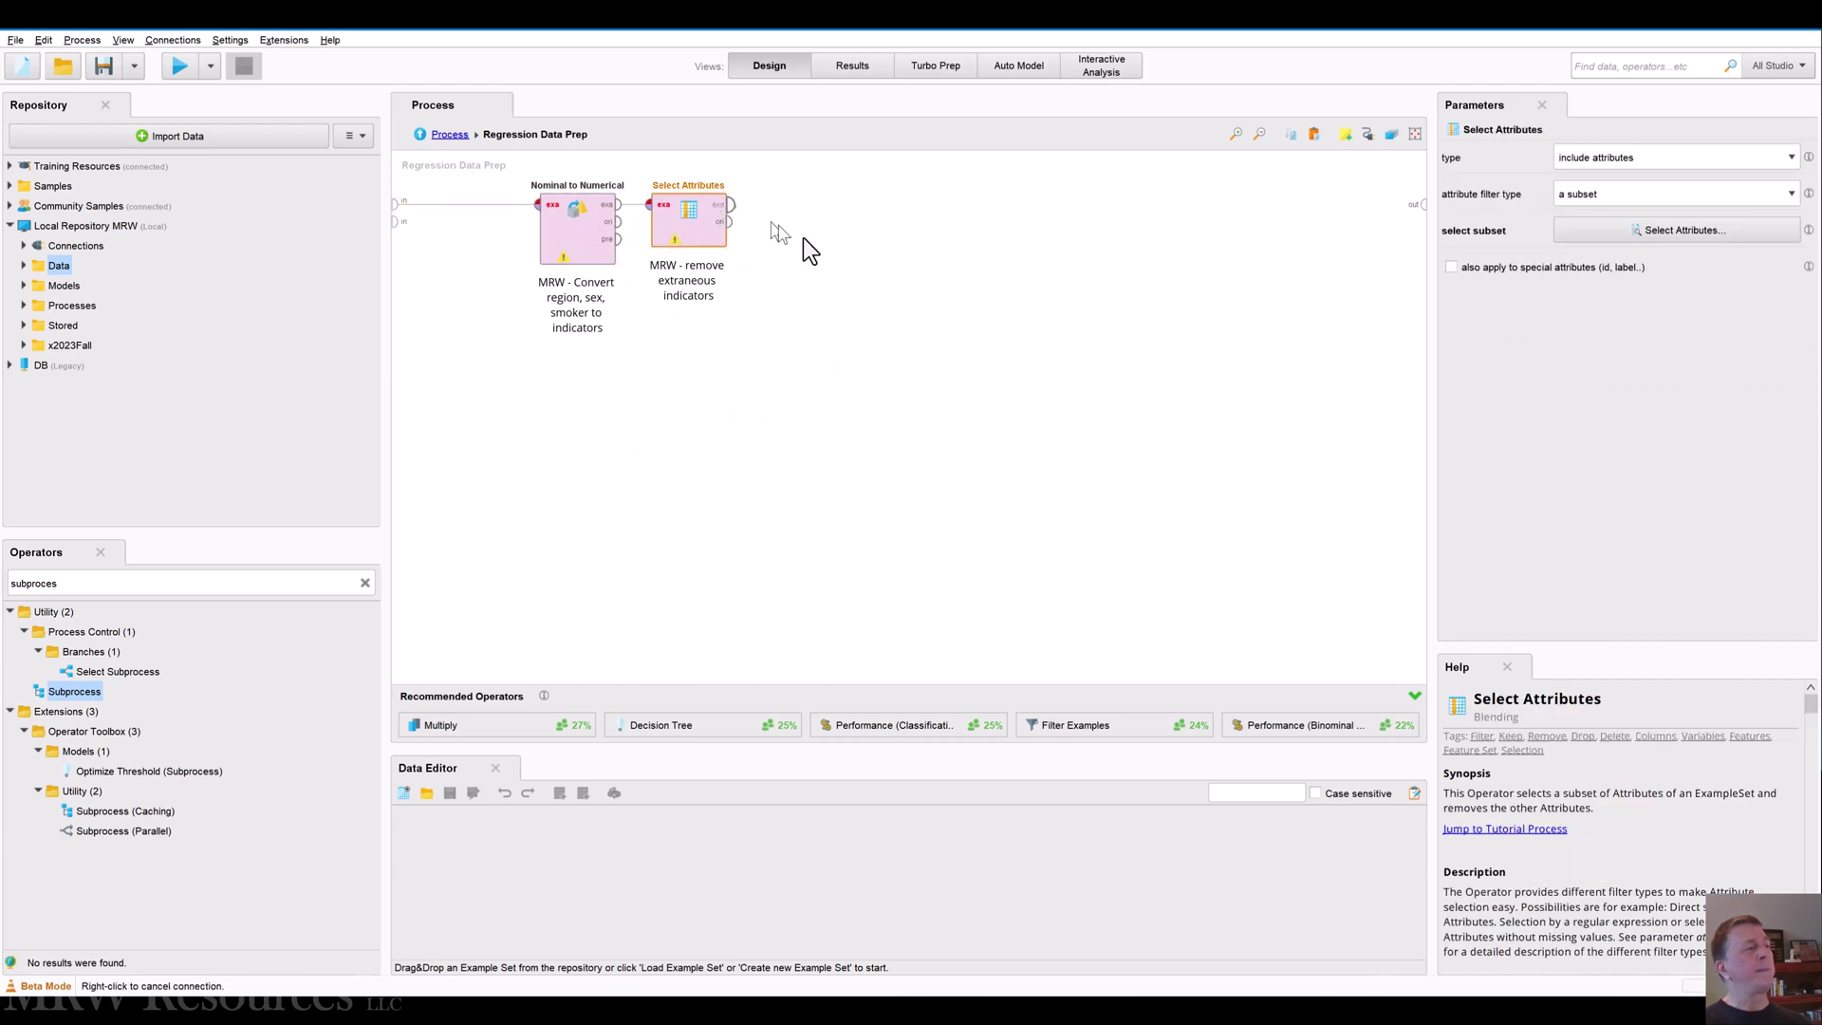
click(730, 205)
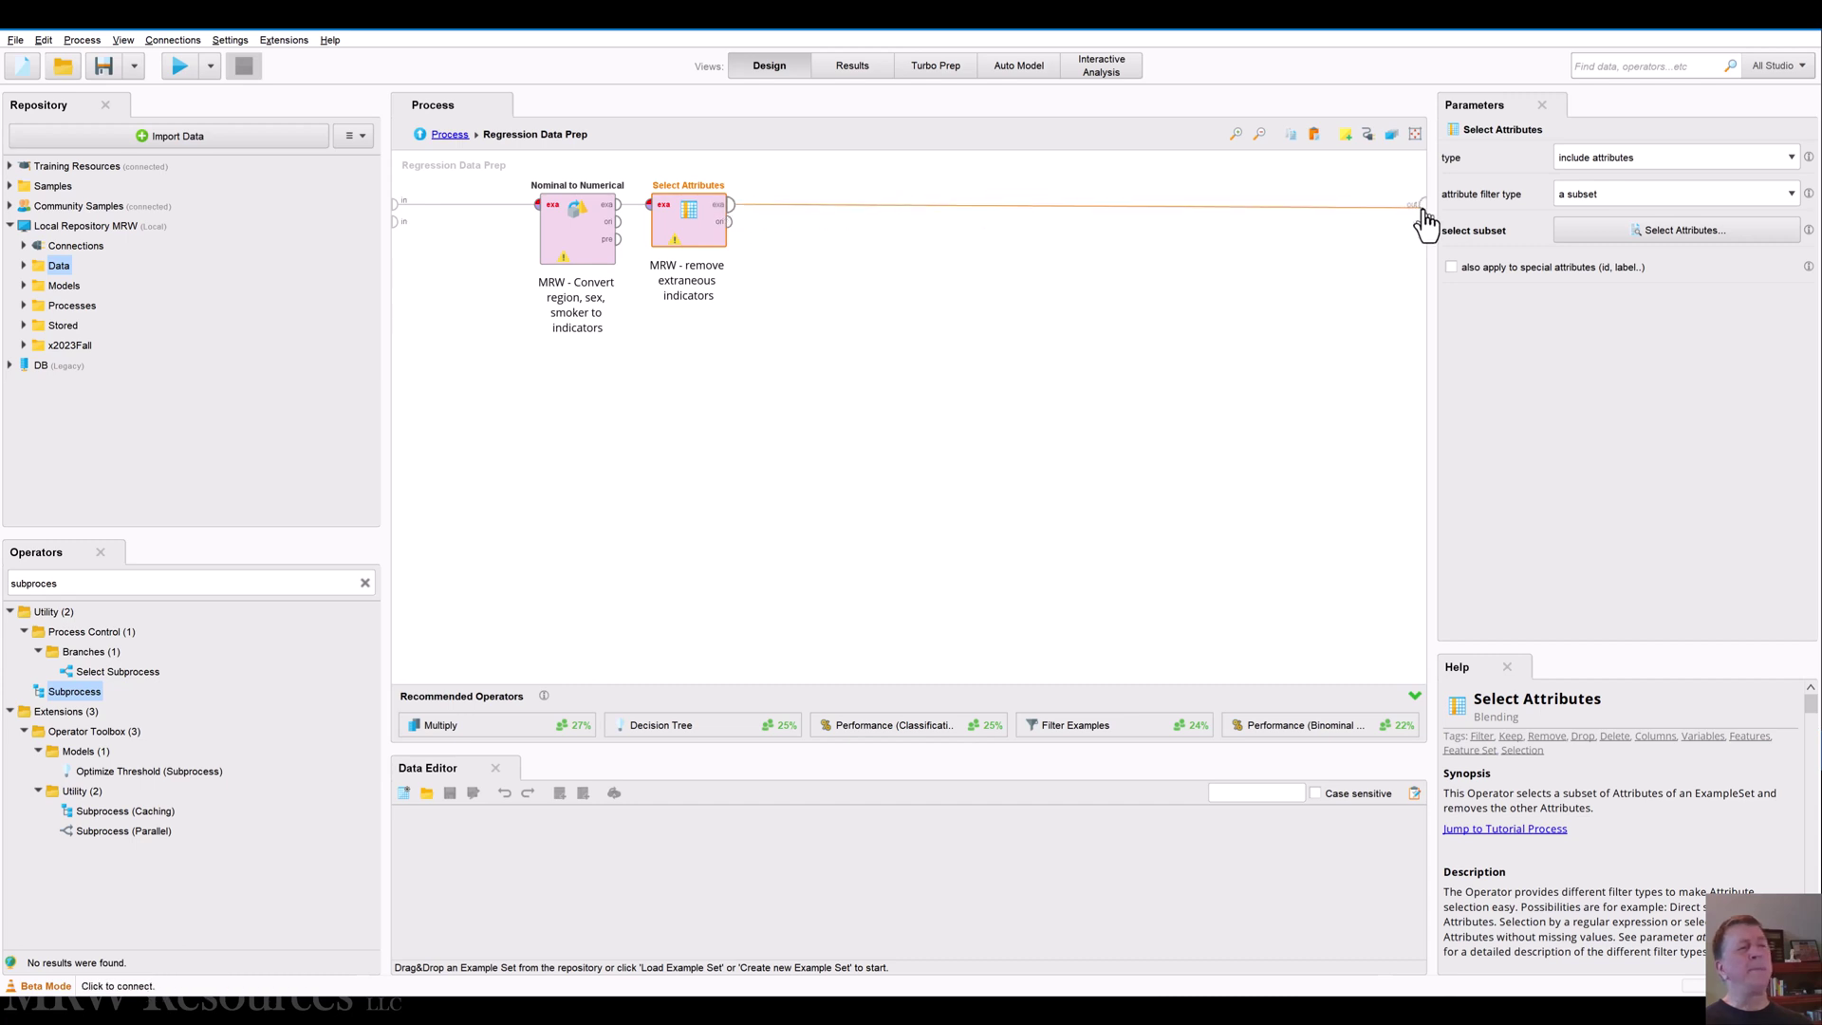
click(1421, 204)
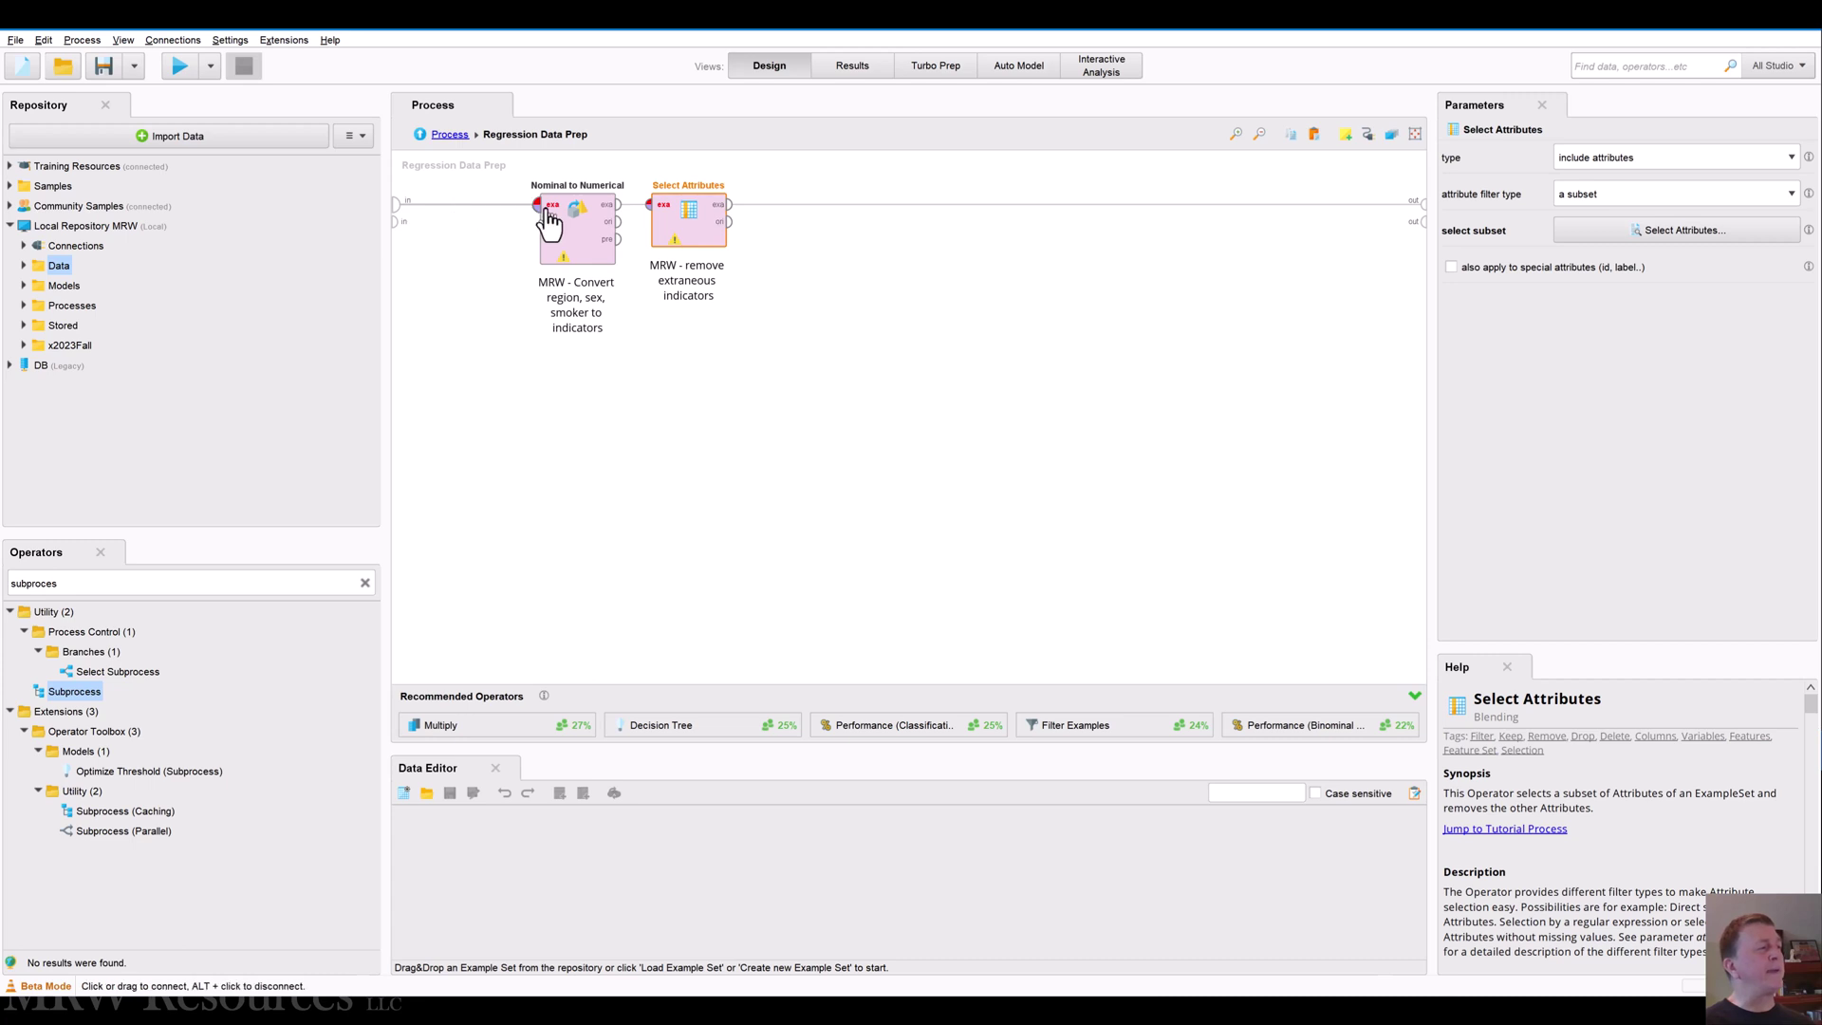
In the main process, place Regression Data Prep beside Data Retrieval & Initial Prep and connect the two, checking the connections inside Regression Data Prep
click(452, 136)
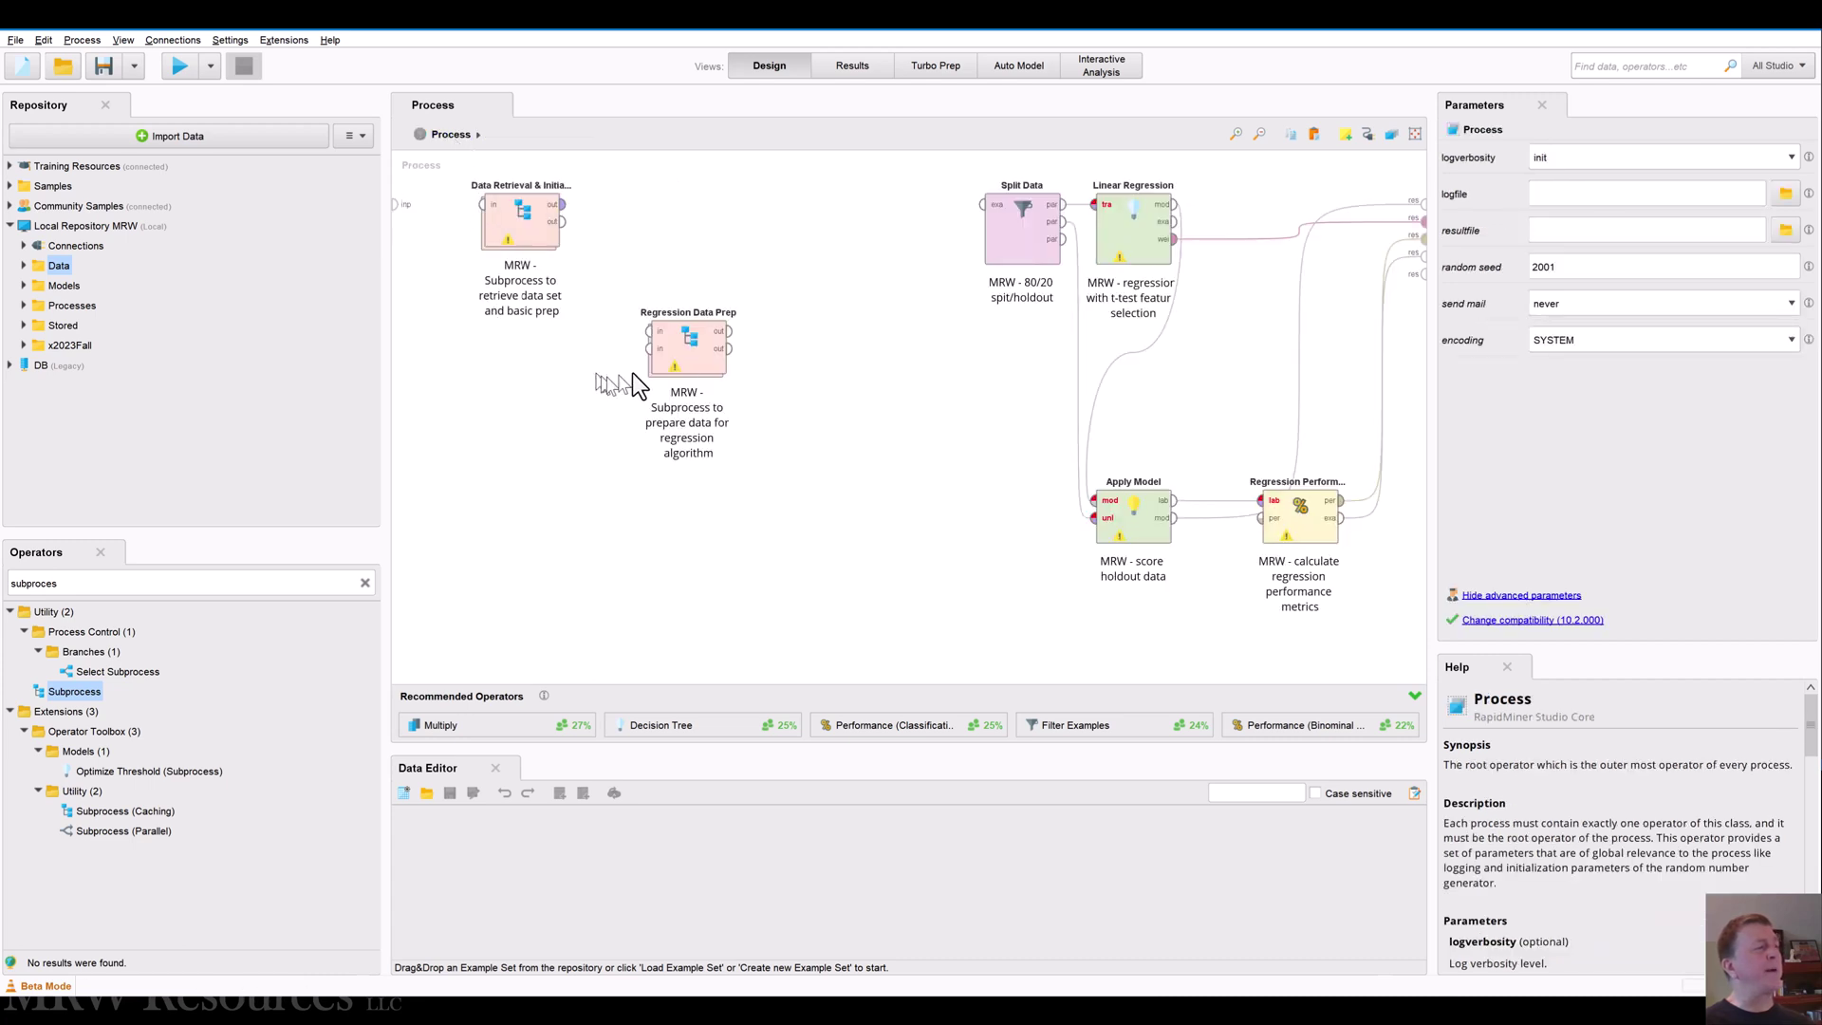
drag(721, 334, 729, 207)
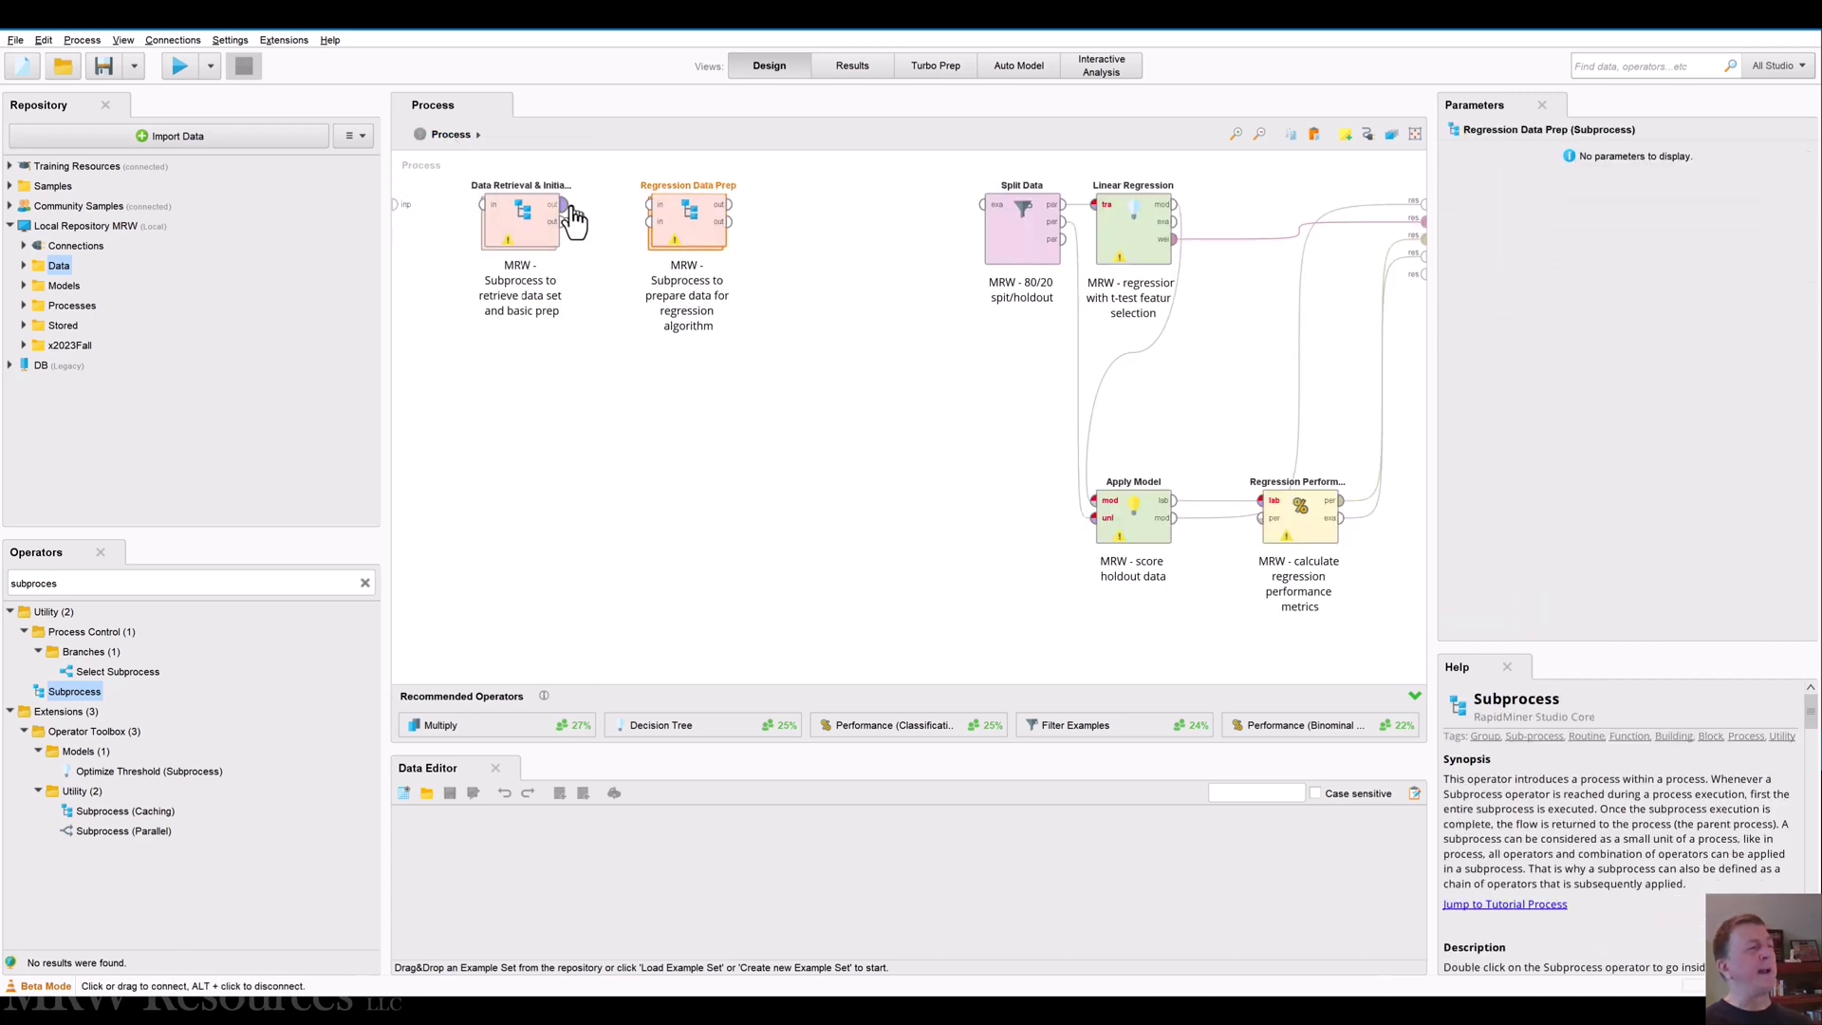
click(562, 204)
click(648, 205)
click(590, 400)
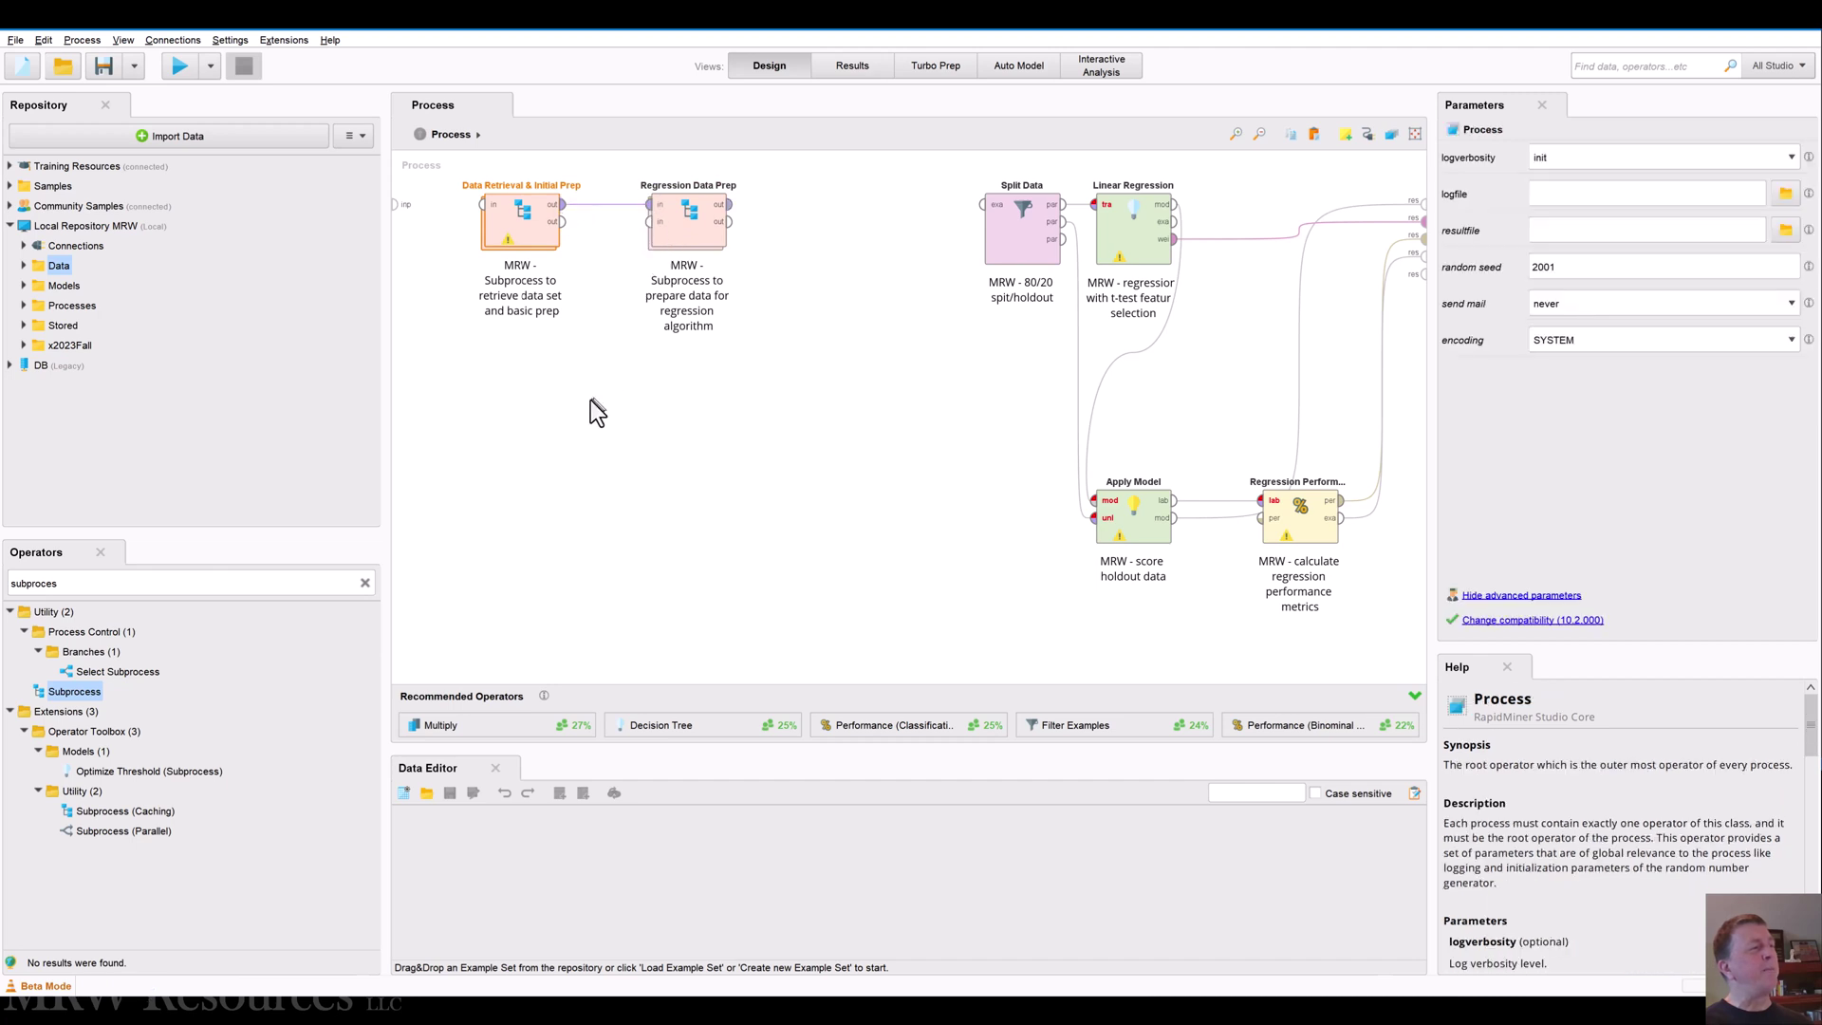
double_click(698, 239)
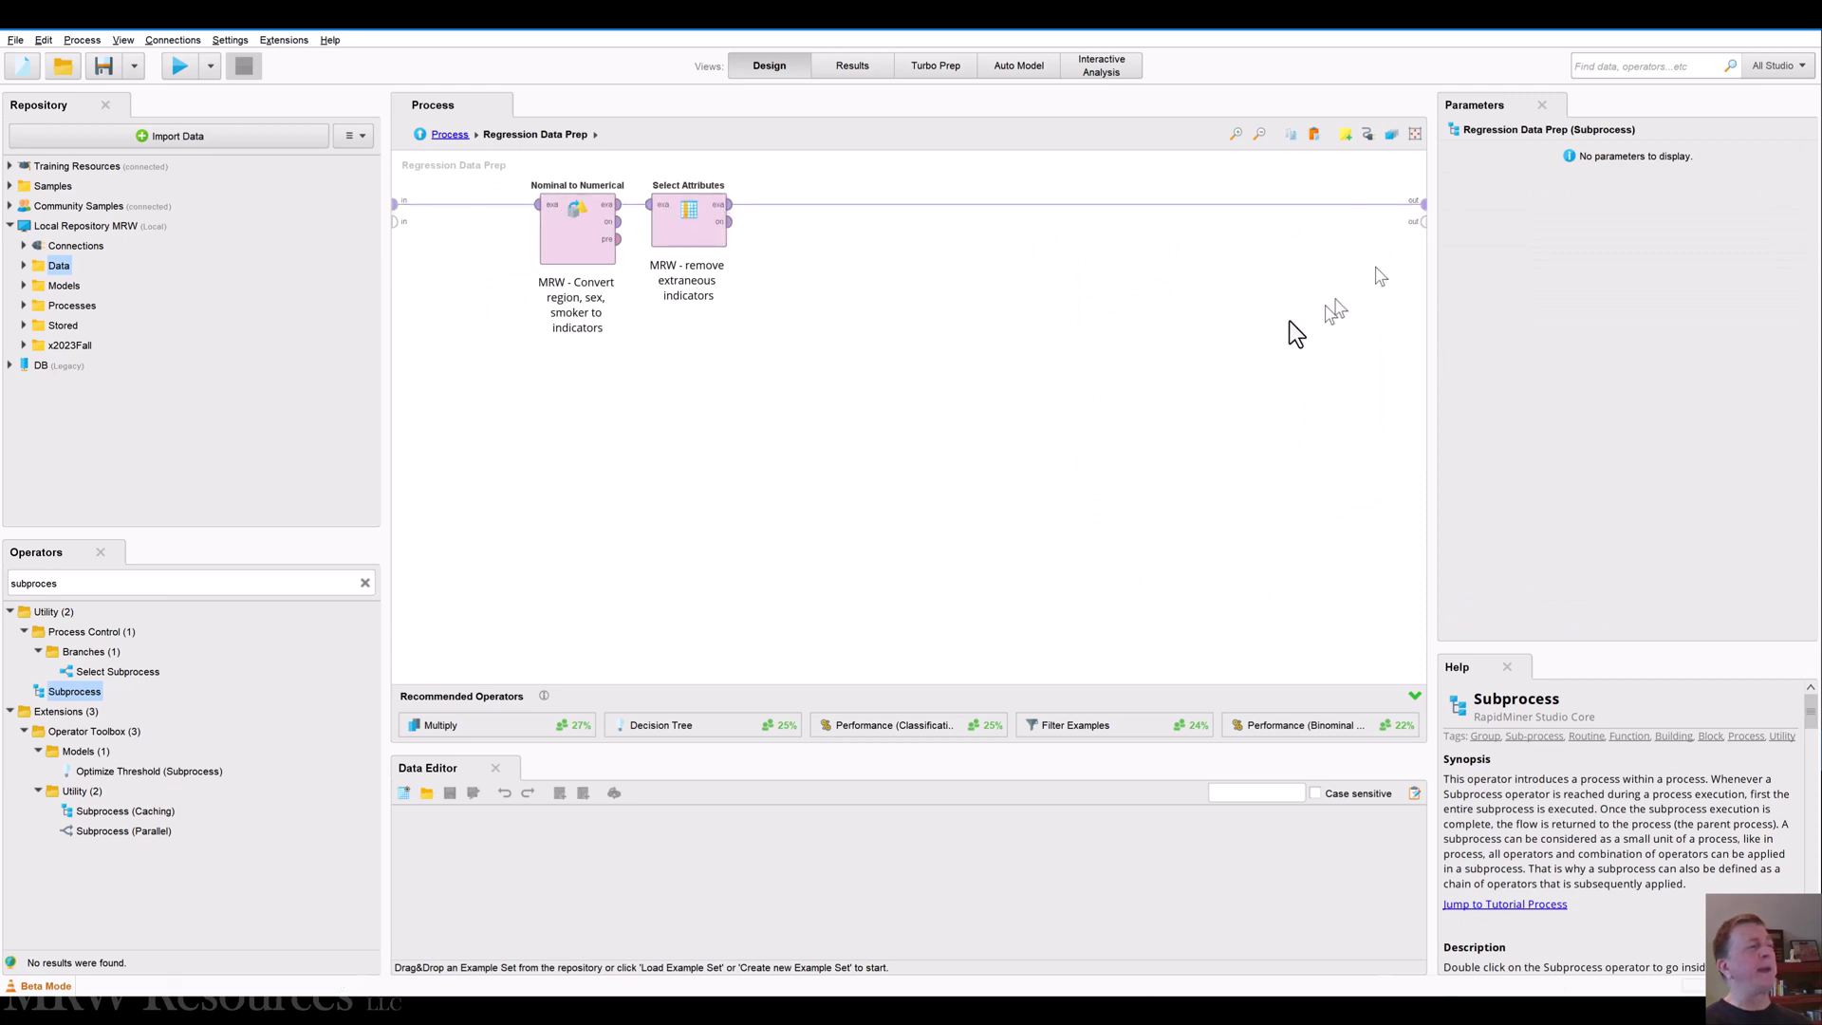
click(446, 134)
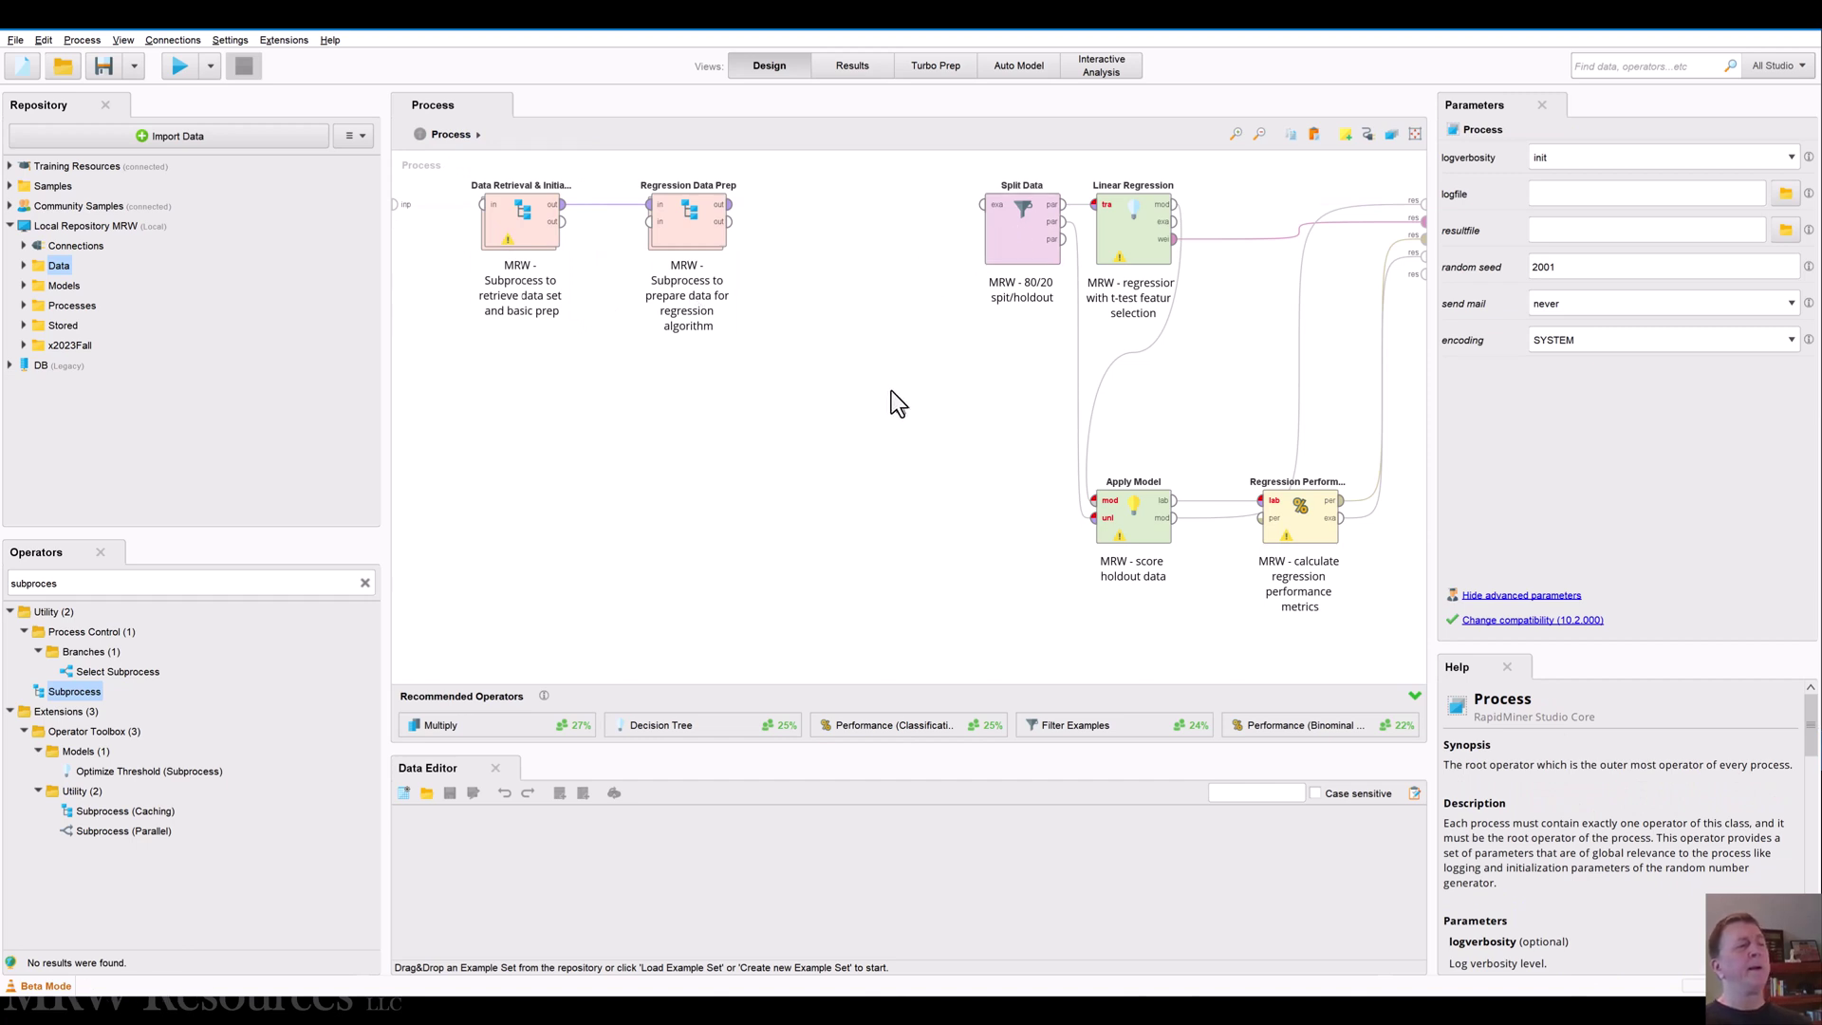
Move Split Data below the top row in the main process and add a Subprocess operator in the open space beneath
click(994, 258)
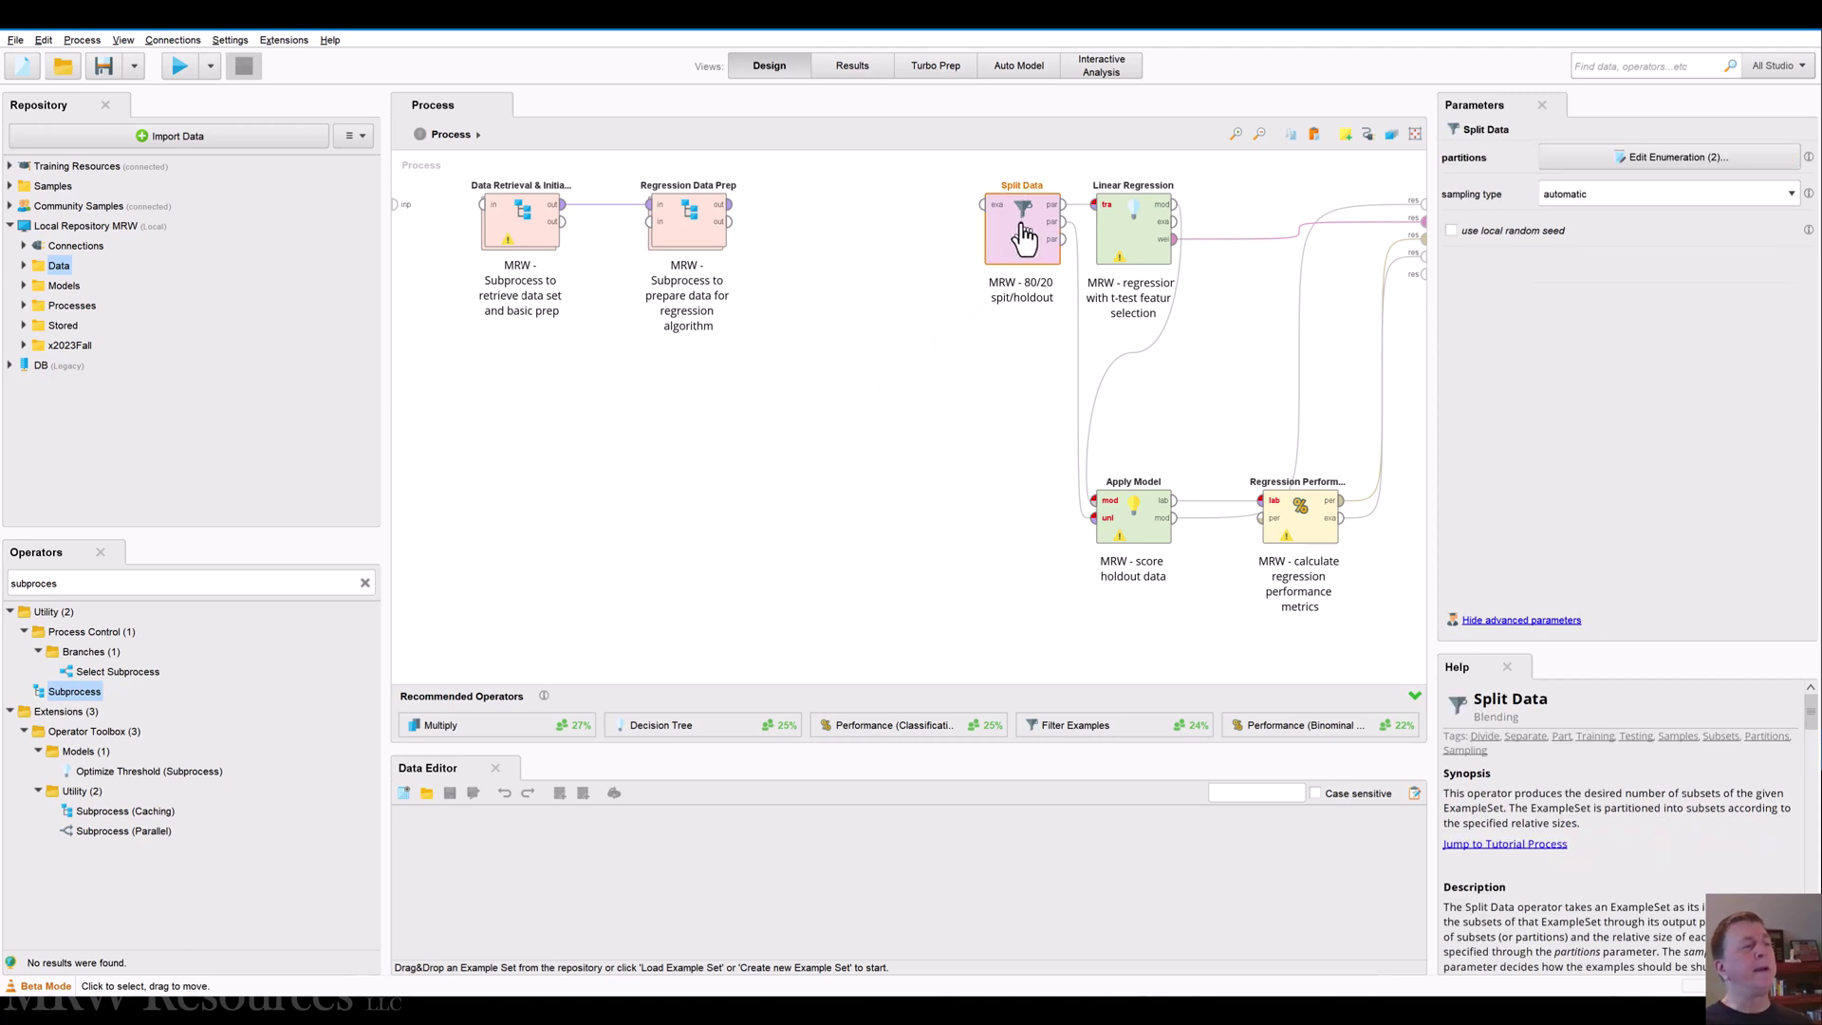
drag(994, 259, 904, 380)
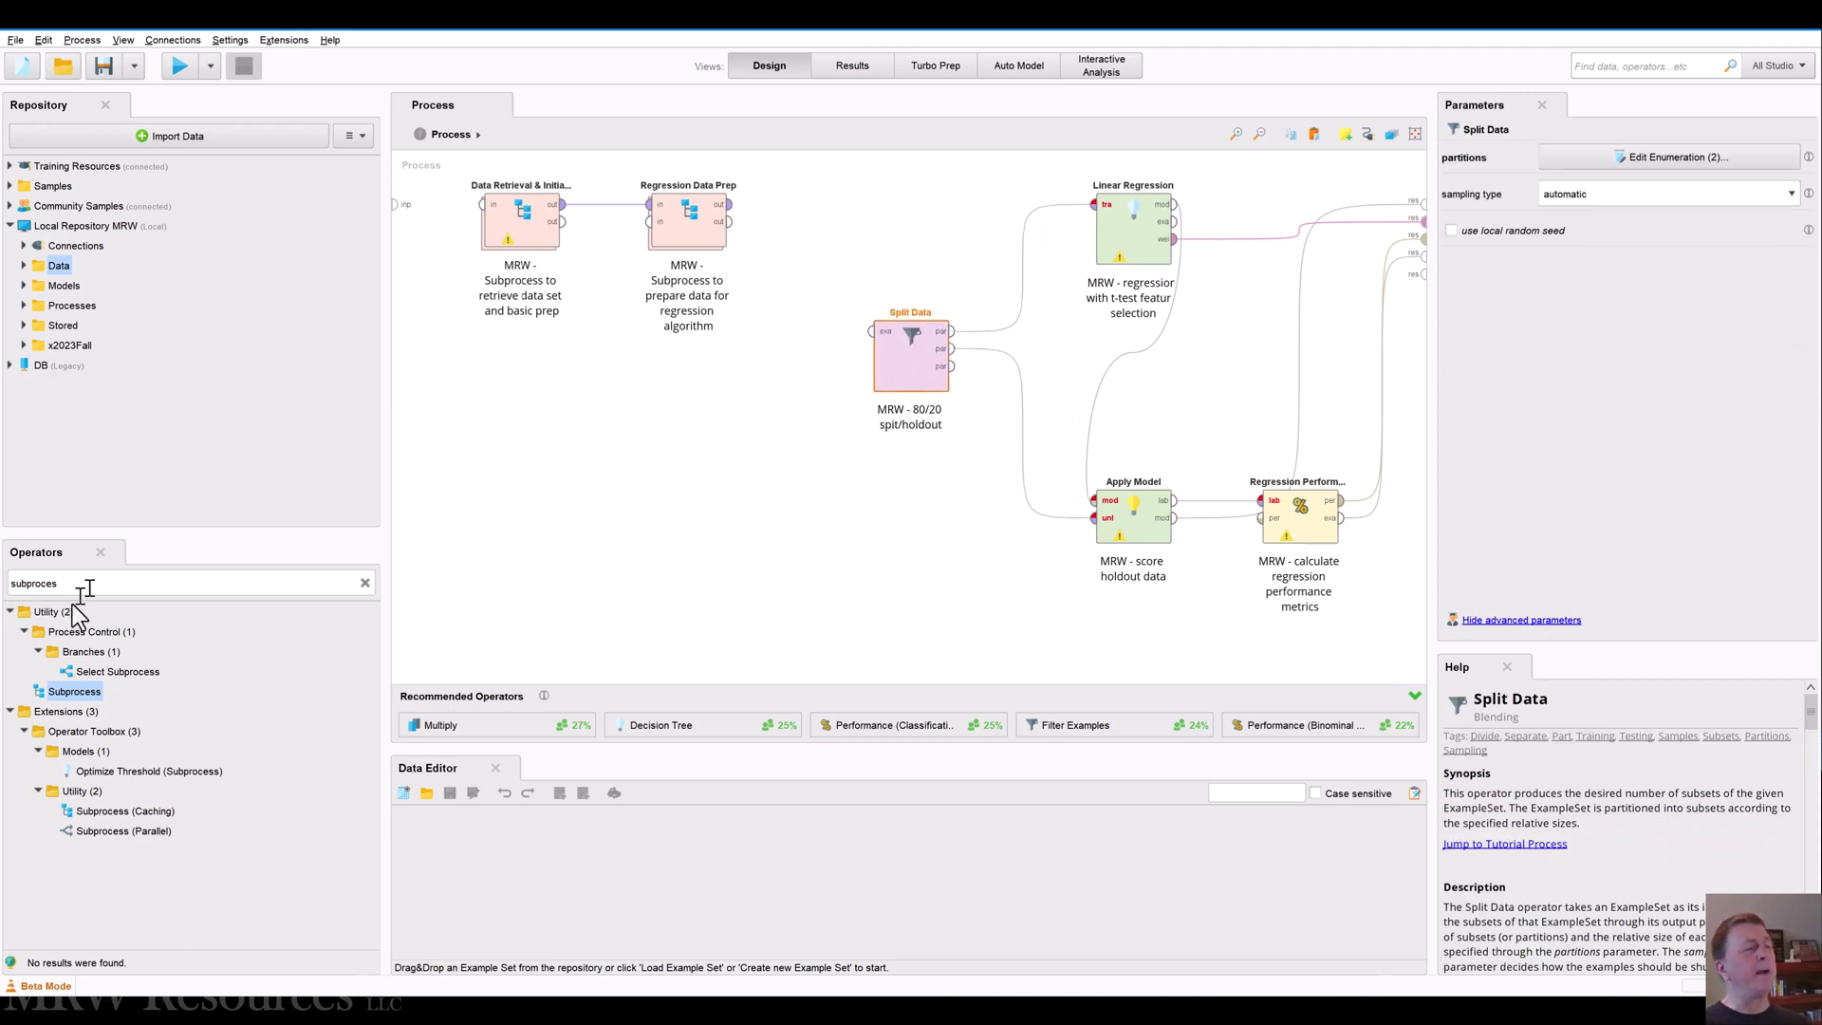
drag(65, 693, 730, 511)
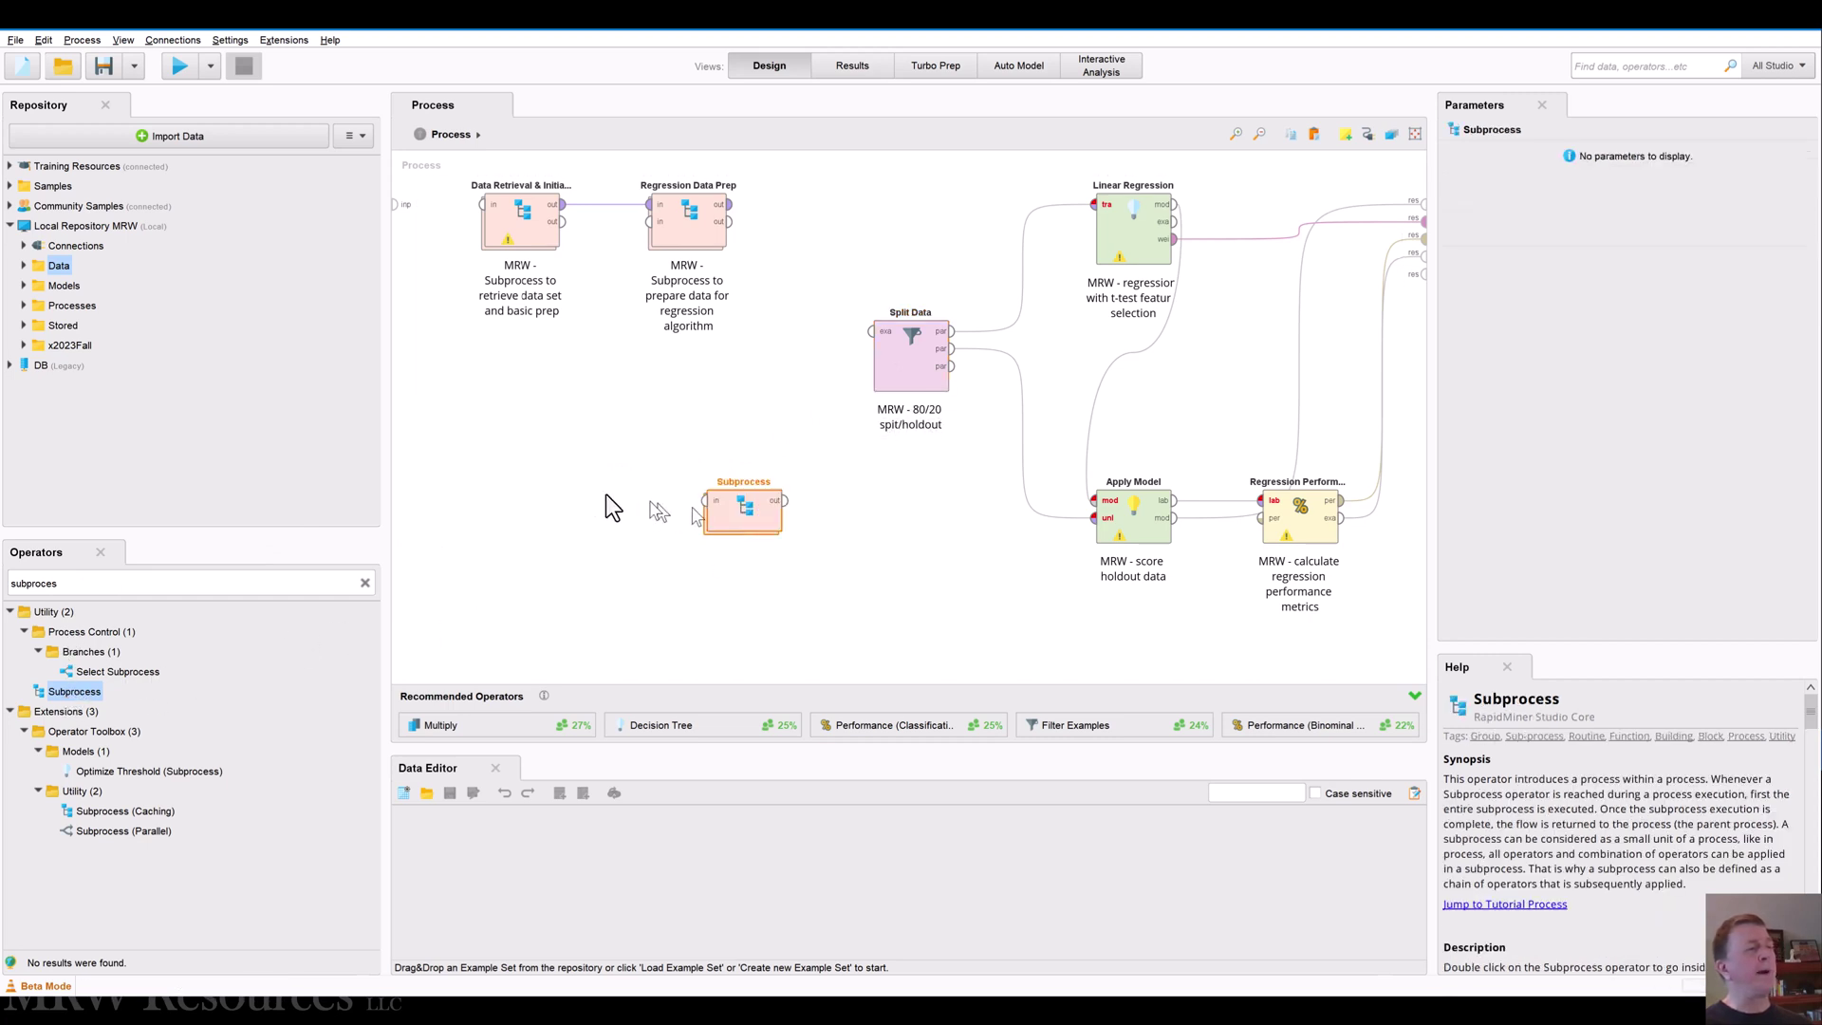
Rename the new Subprocess operator as Modeling
double_click(737, 484)
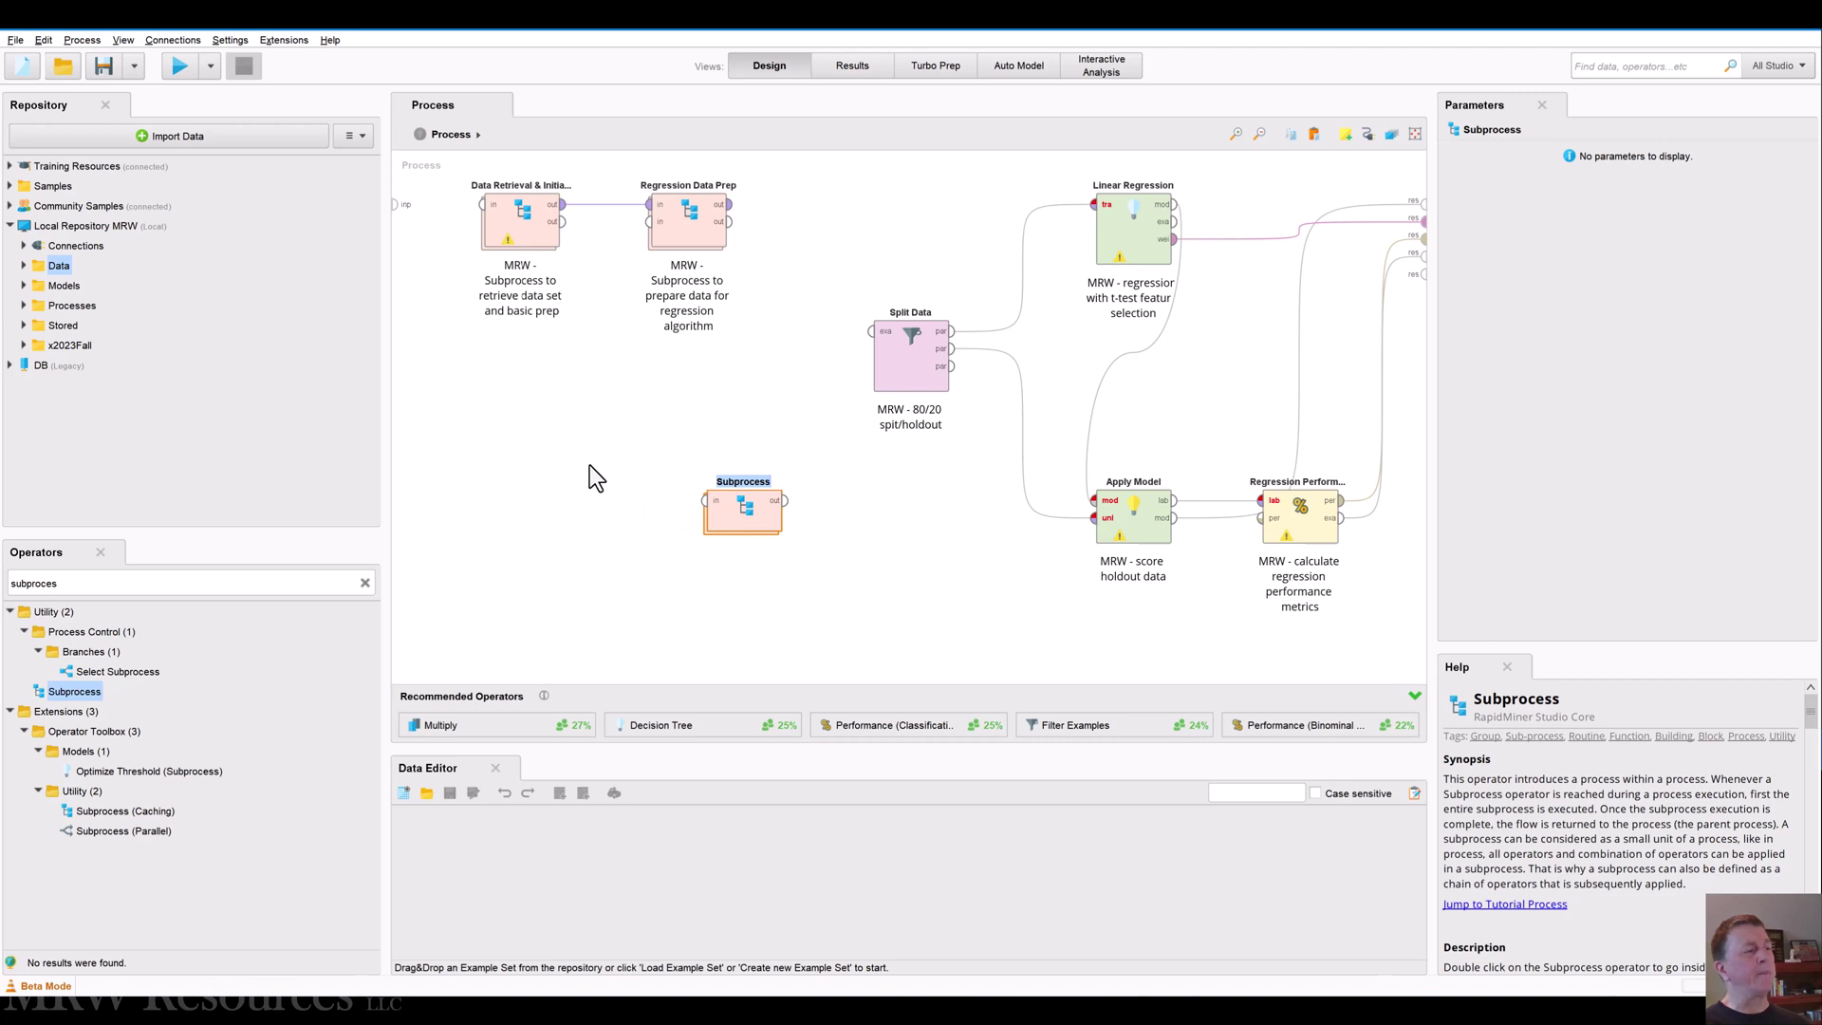
text(Modeling Su)
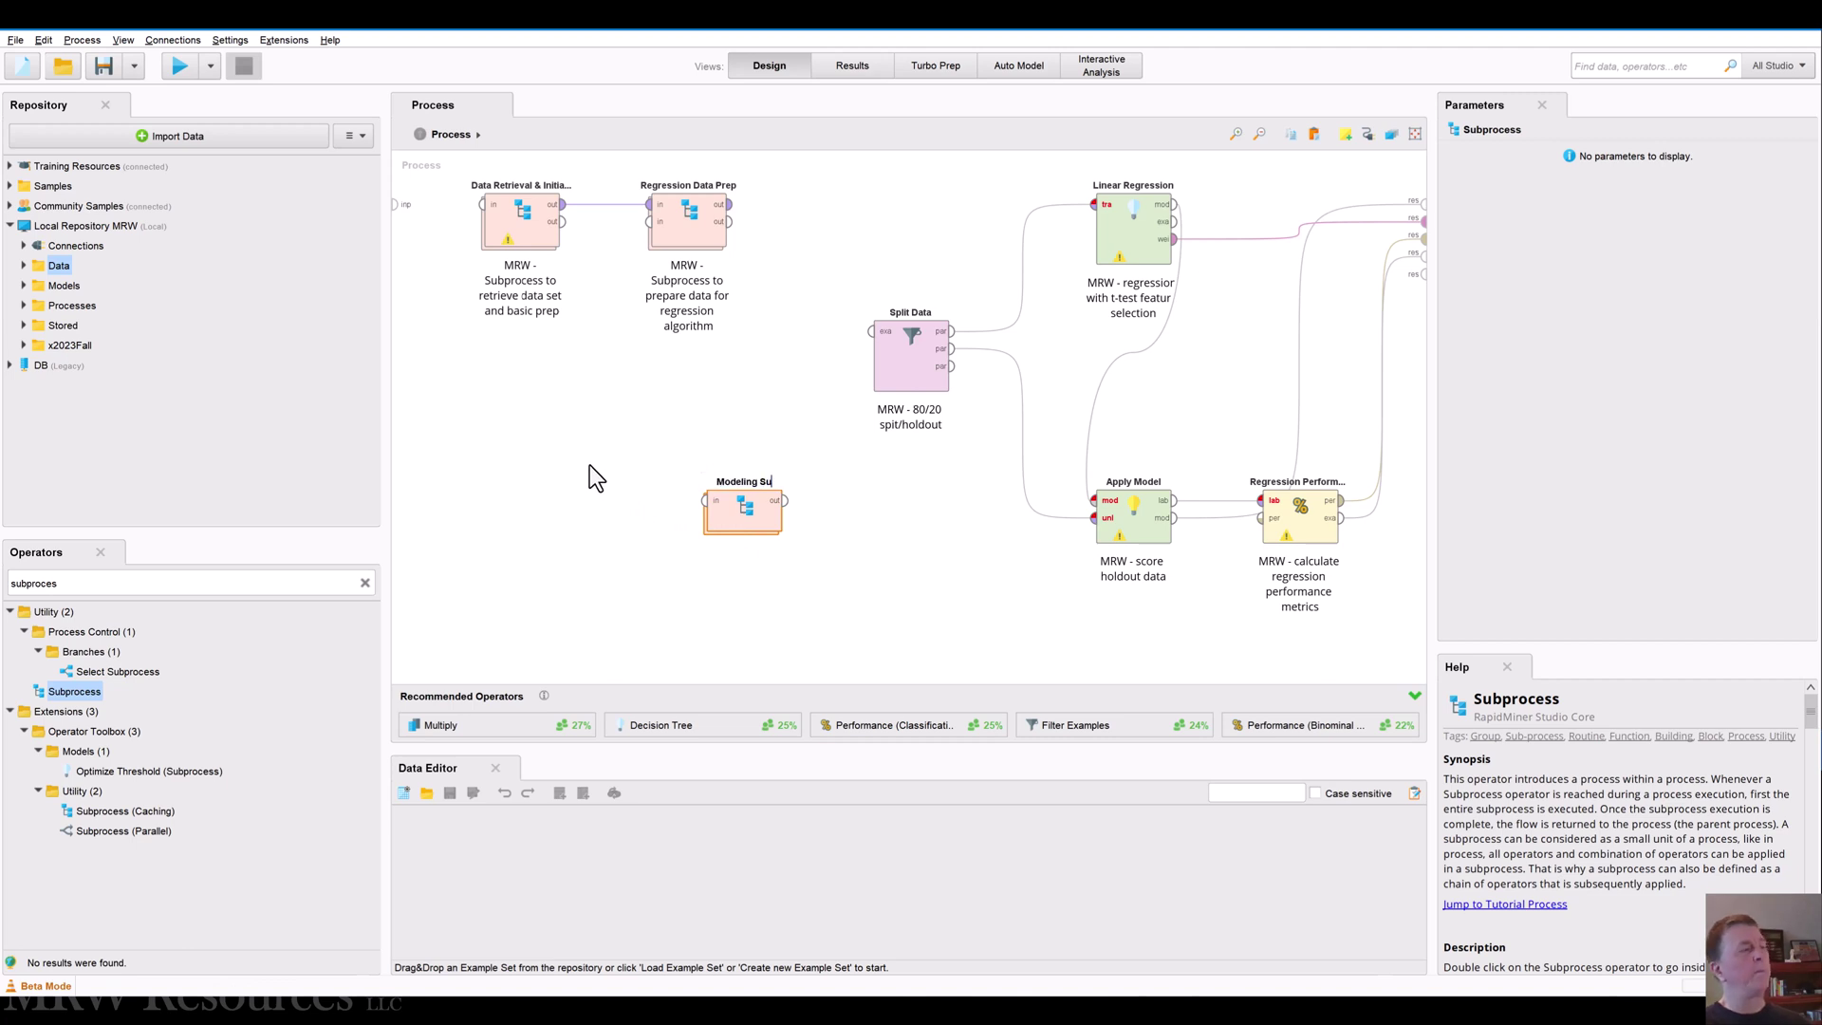
text(bprocess)
key(BackSpace)
key(BackSpace)
key(BackSpace)
key(BackSpace)
key(BackSpace)
key(BackSpace)
key(BackSpace)
key(BackSpace)
key(BackSpace)
key(BackSpace)
key(Return)
Add the note "MRW - Subprocess with modeling efforts" to the Modeling operator
right_click(722, 505)
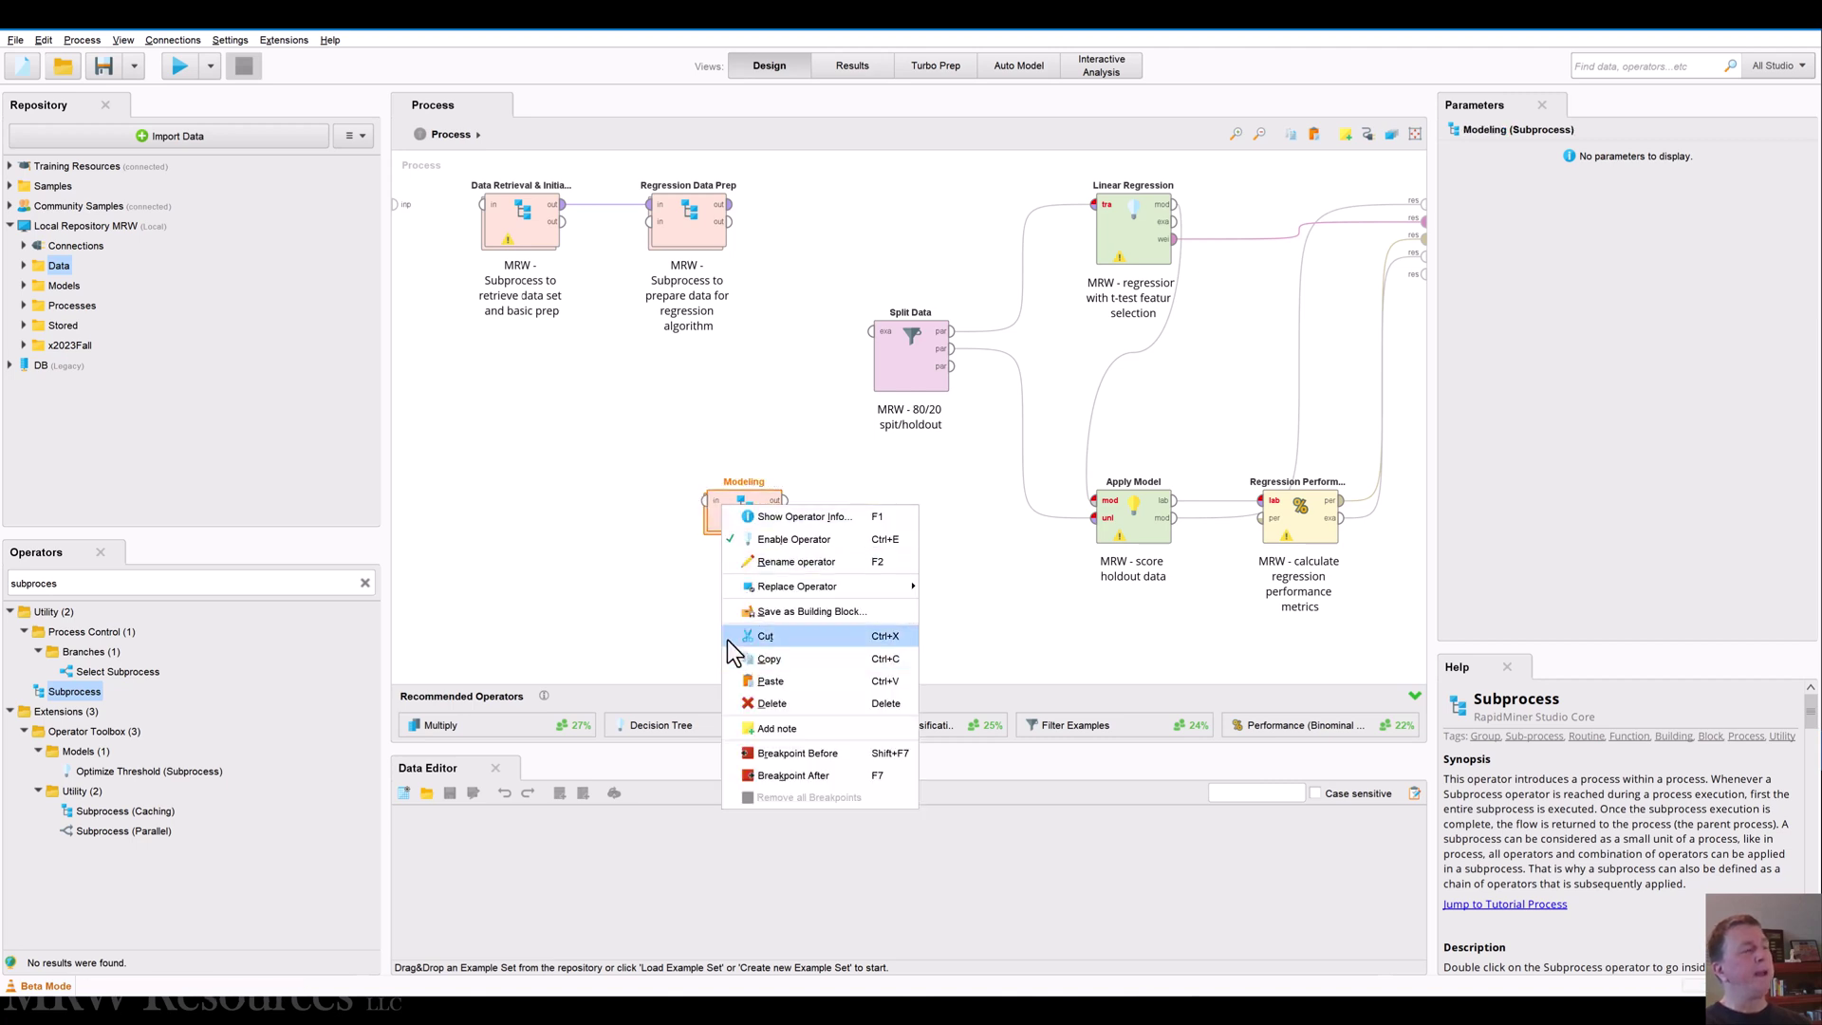
click(771, 727)
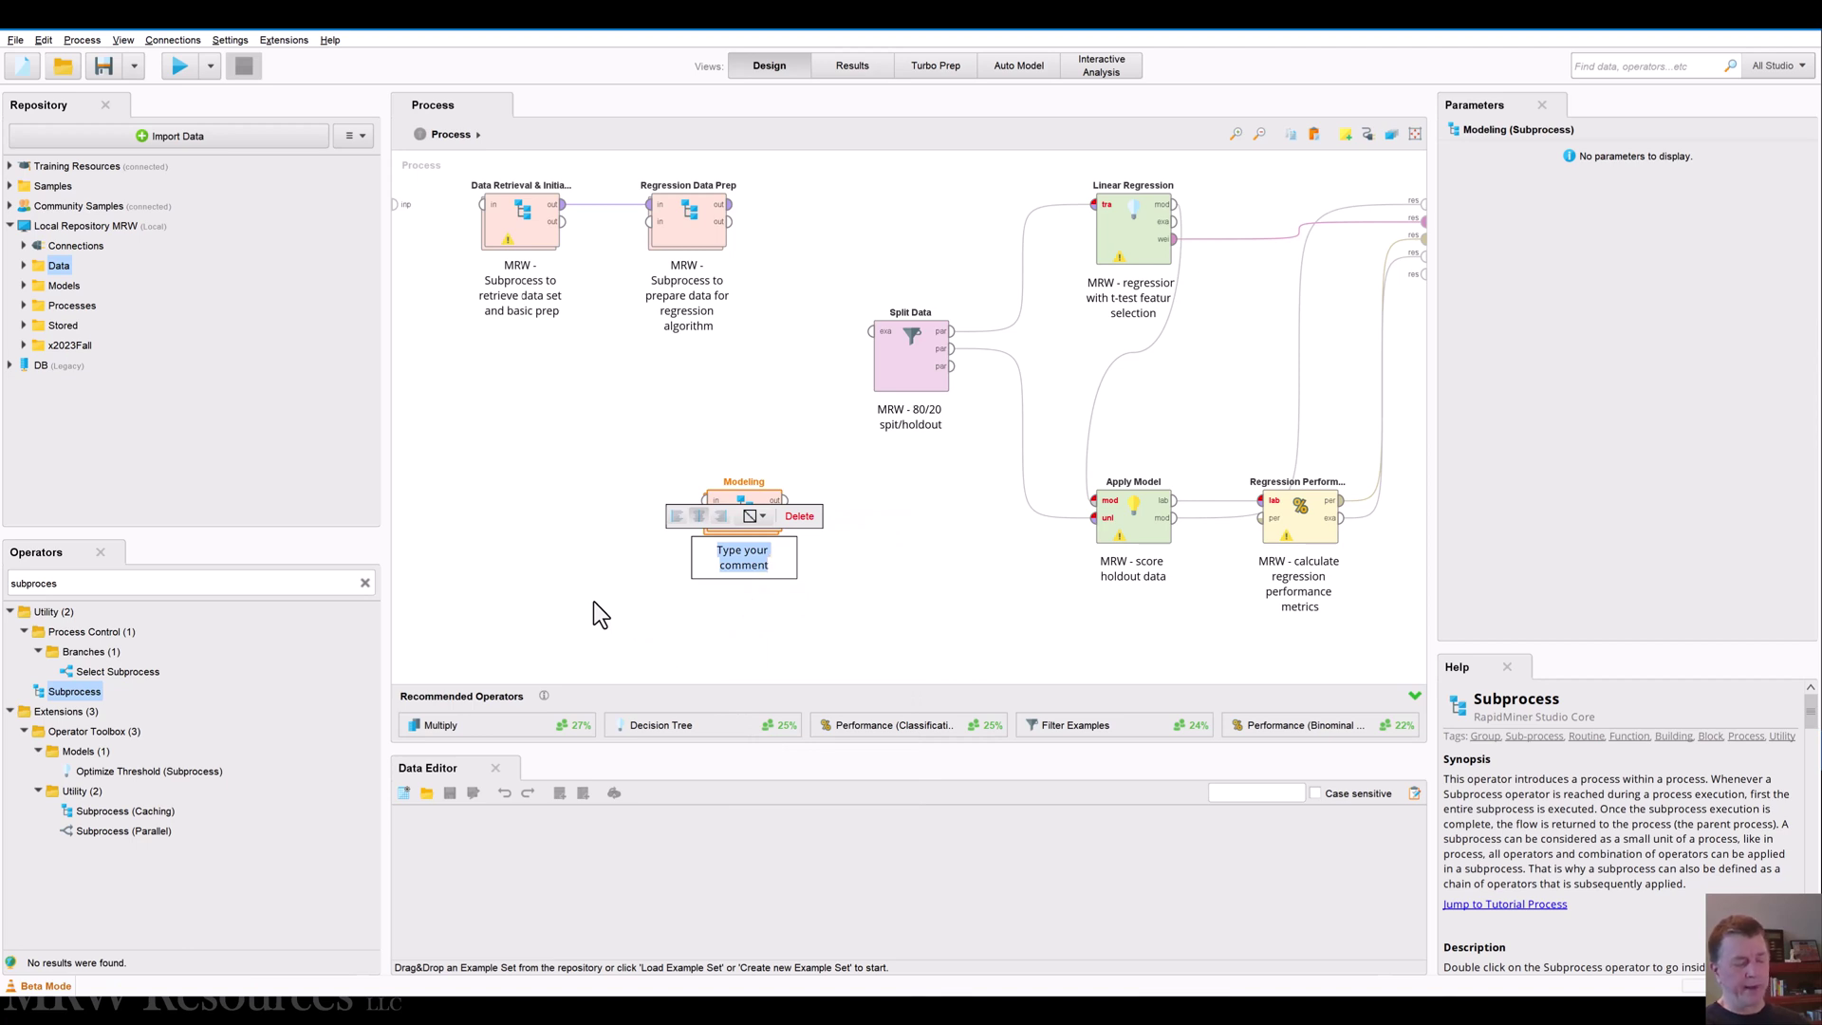
text(MRW -)
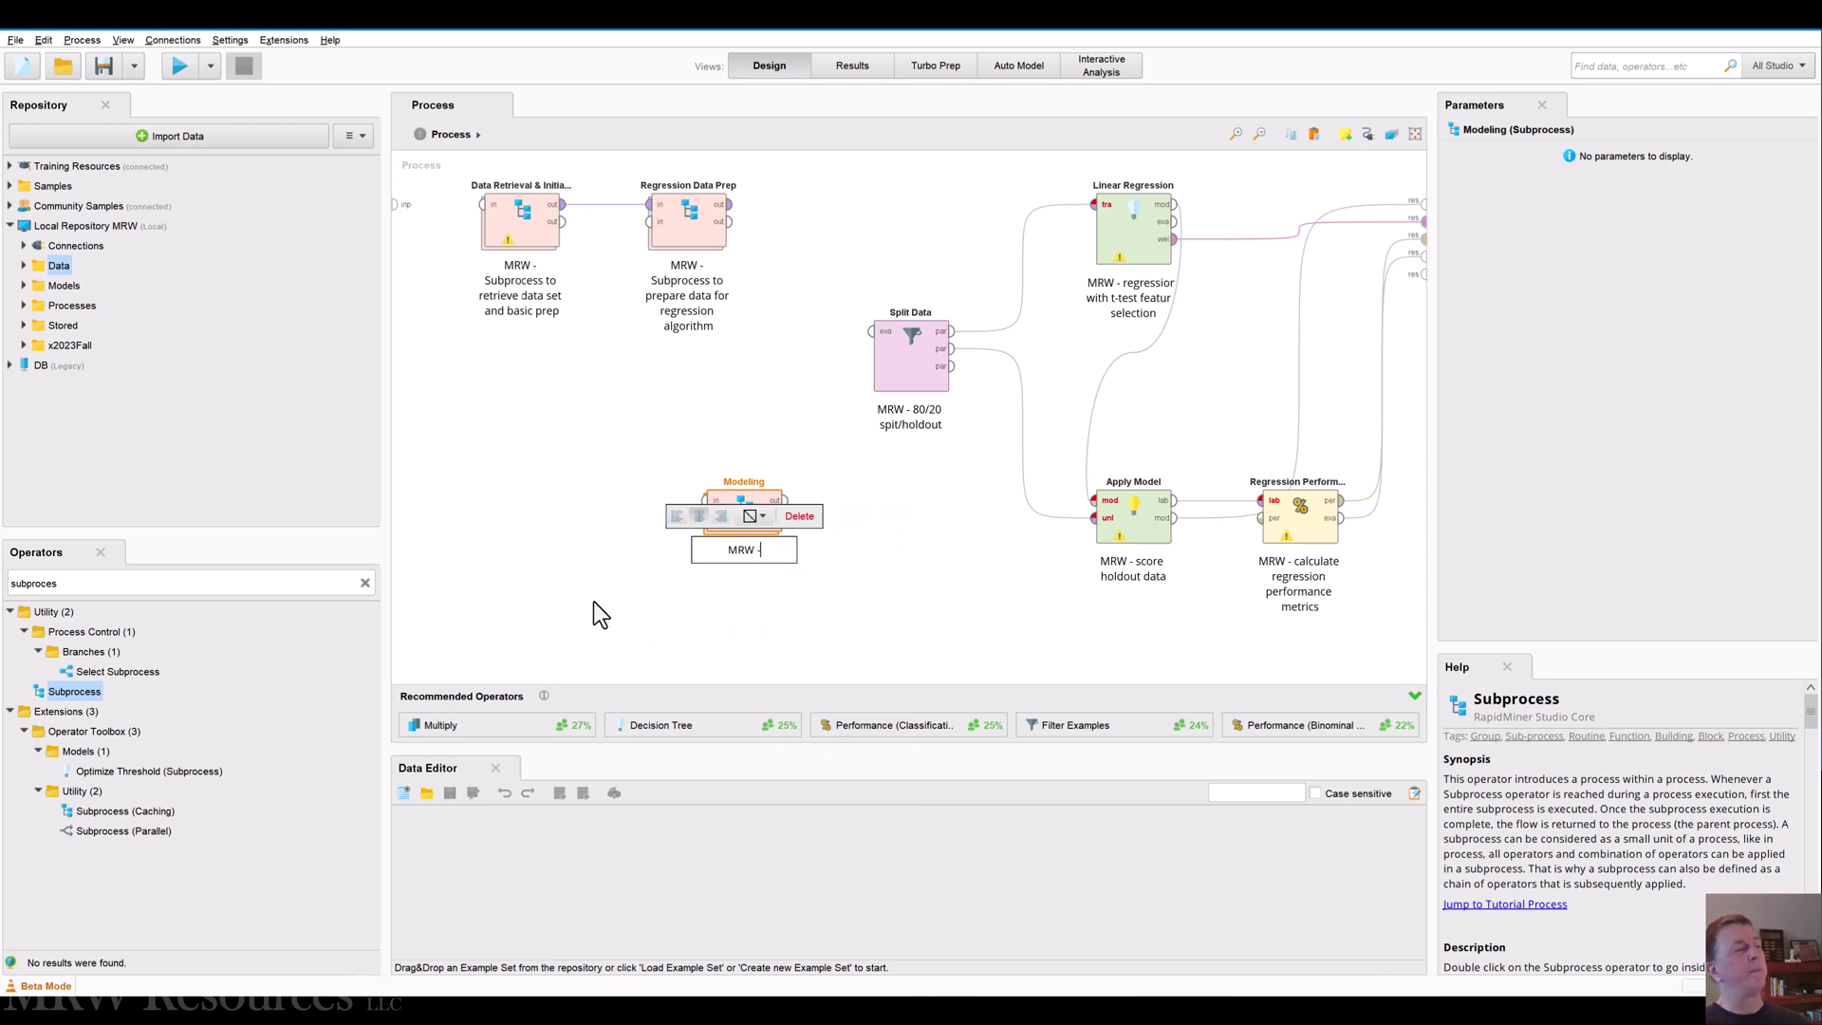
text( Subprocess with mod)
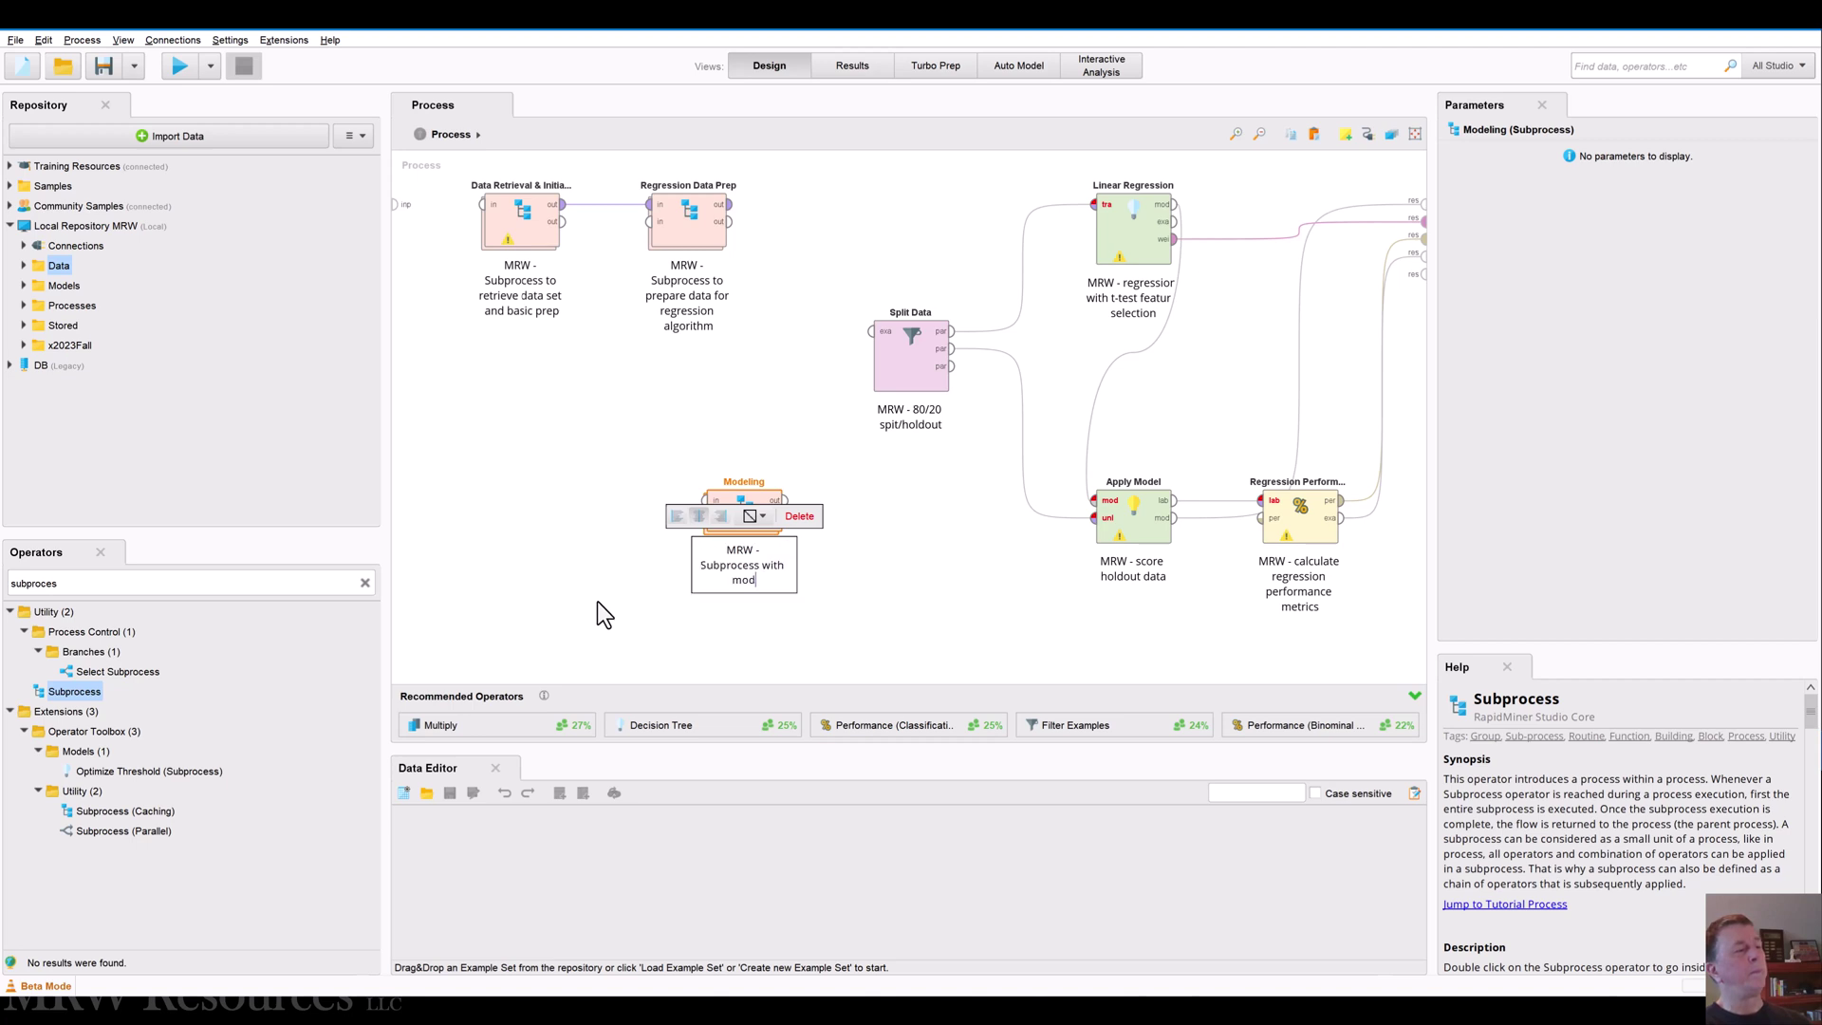
text(eling efforts)
click(598, 602)
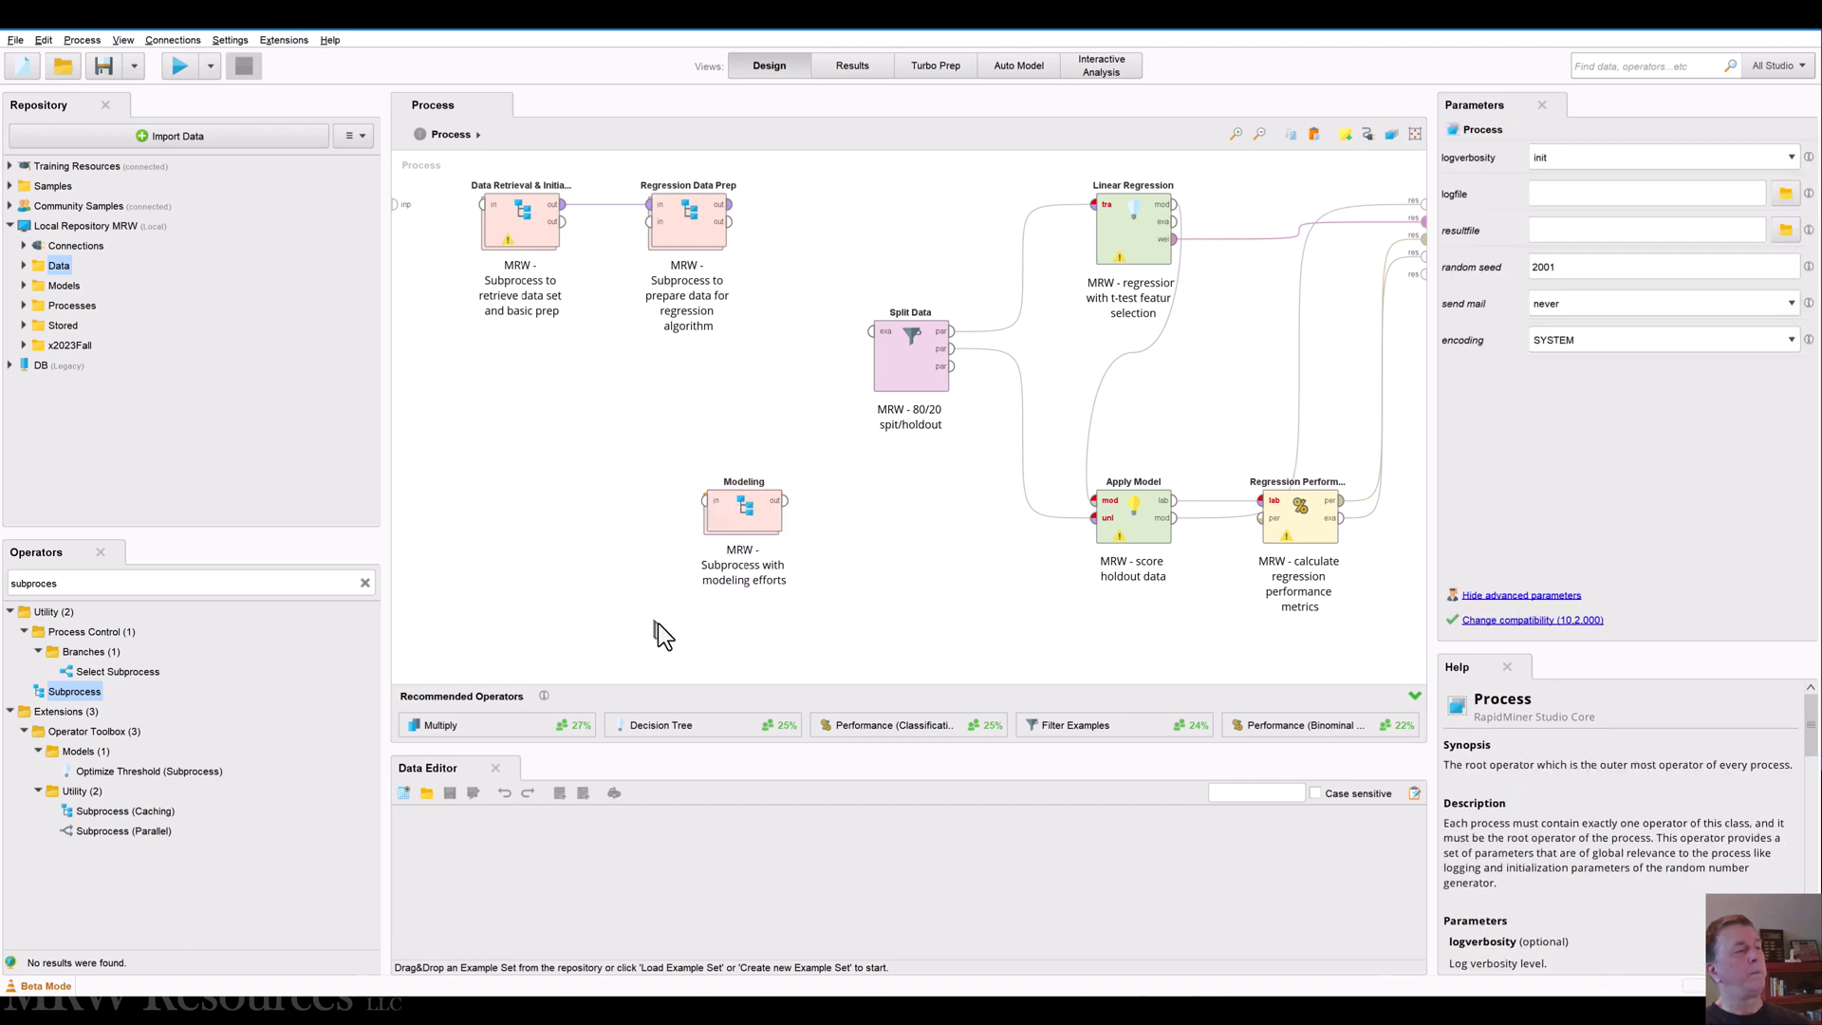
click(745, 512)
click(910, 353)
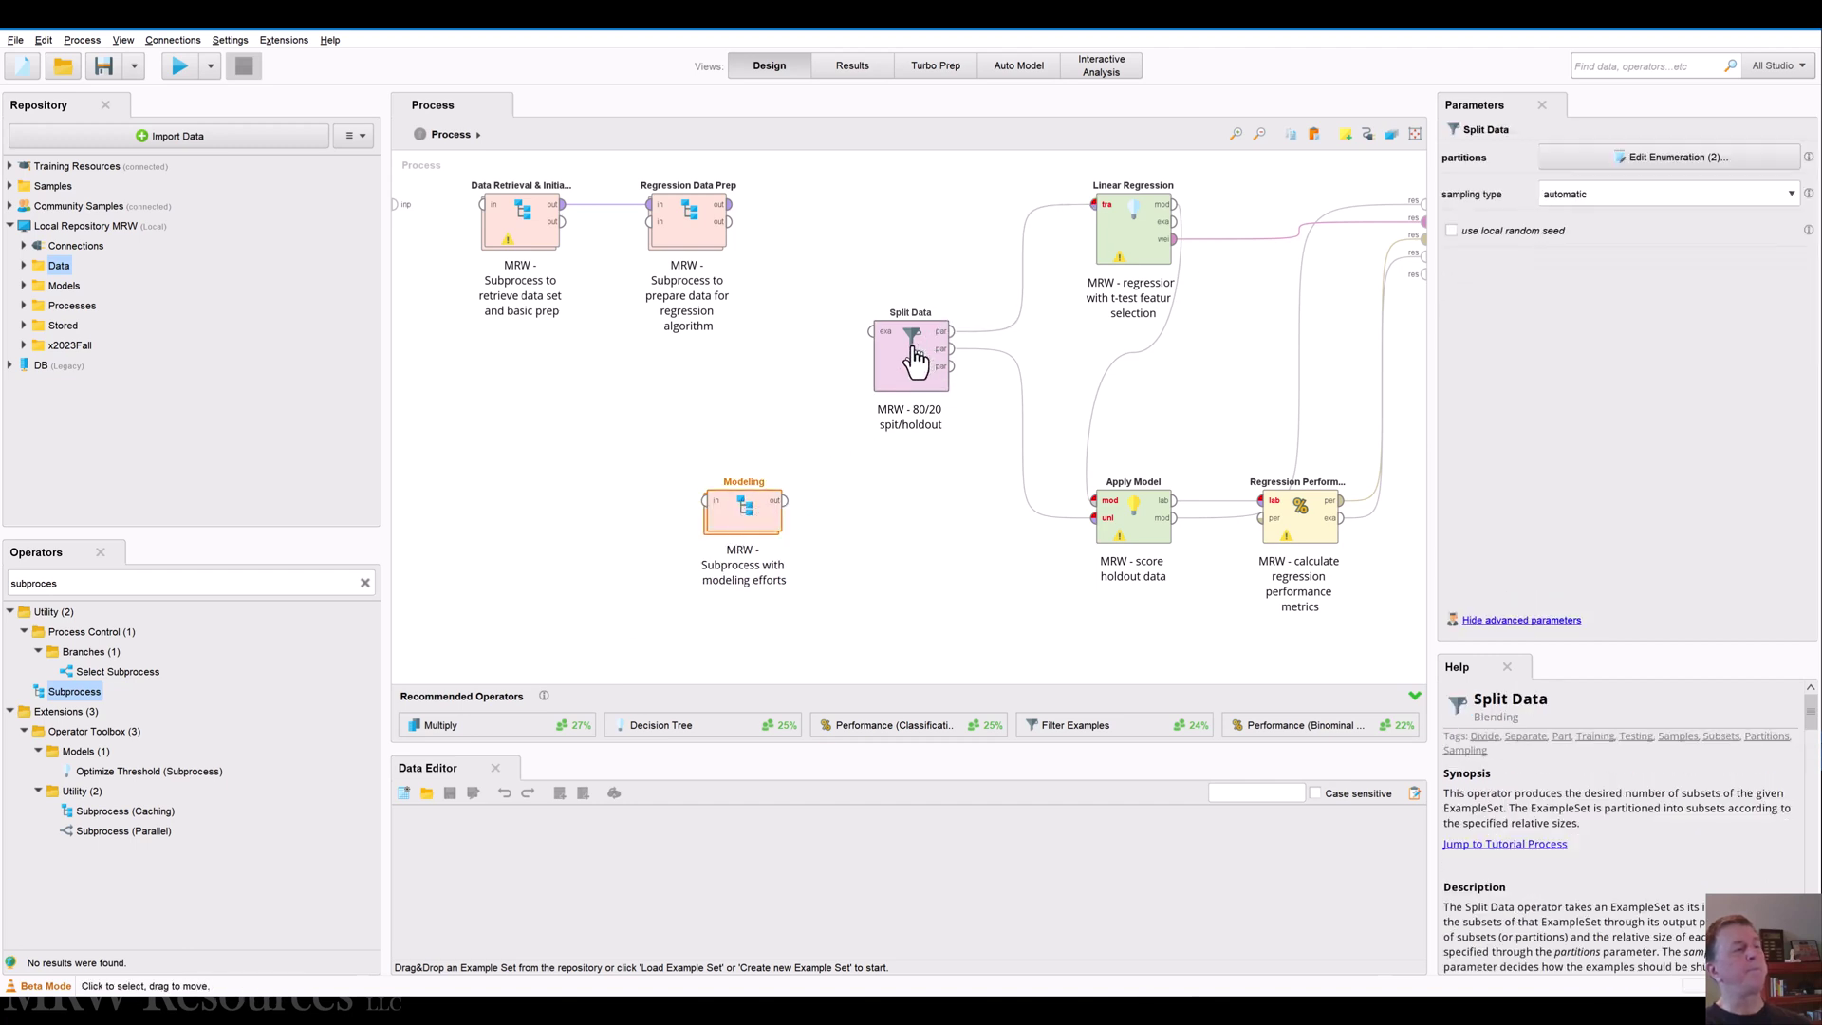
click(1148, 217)
ctrl+click(1138, 536)
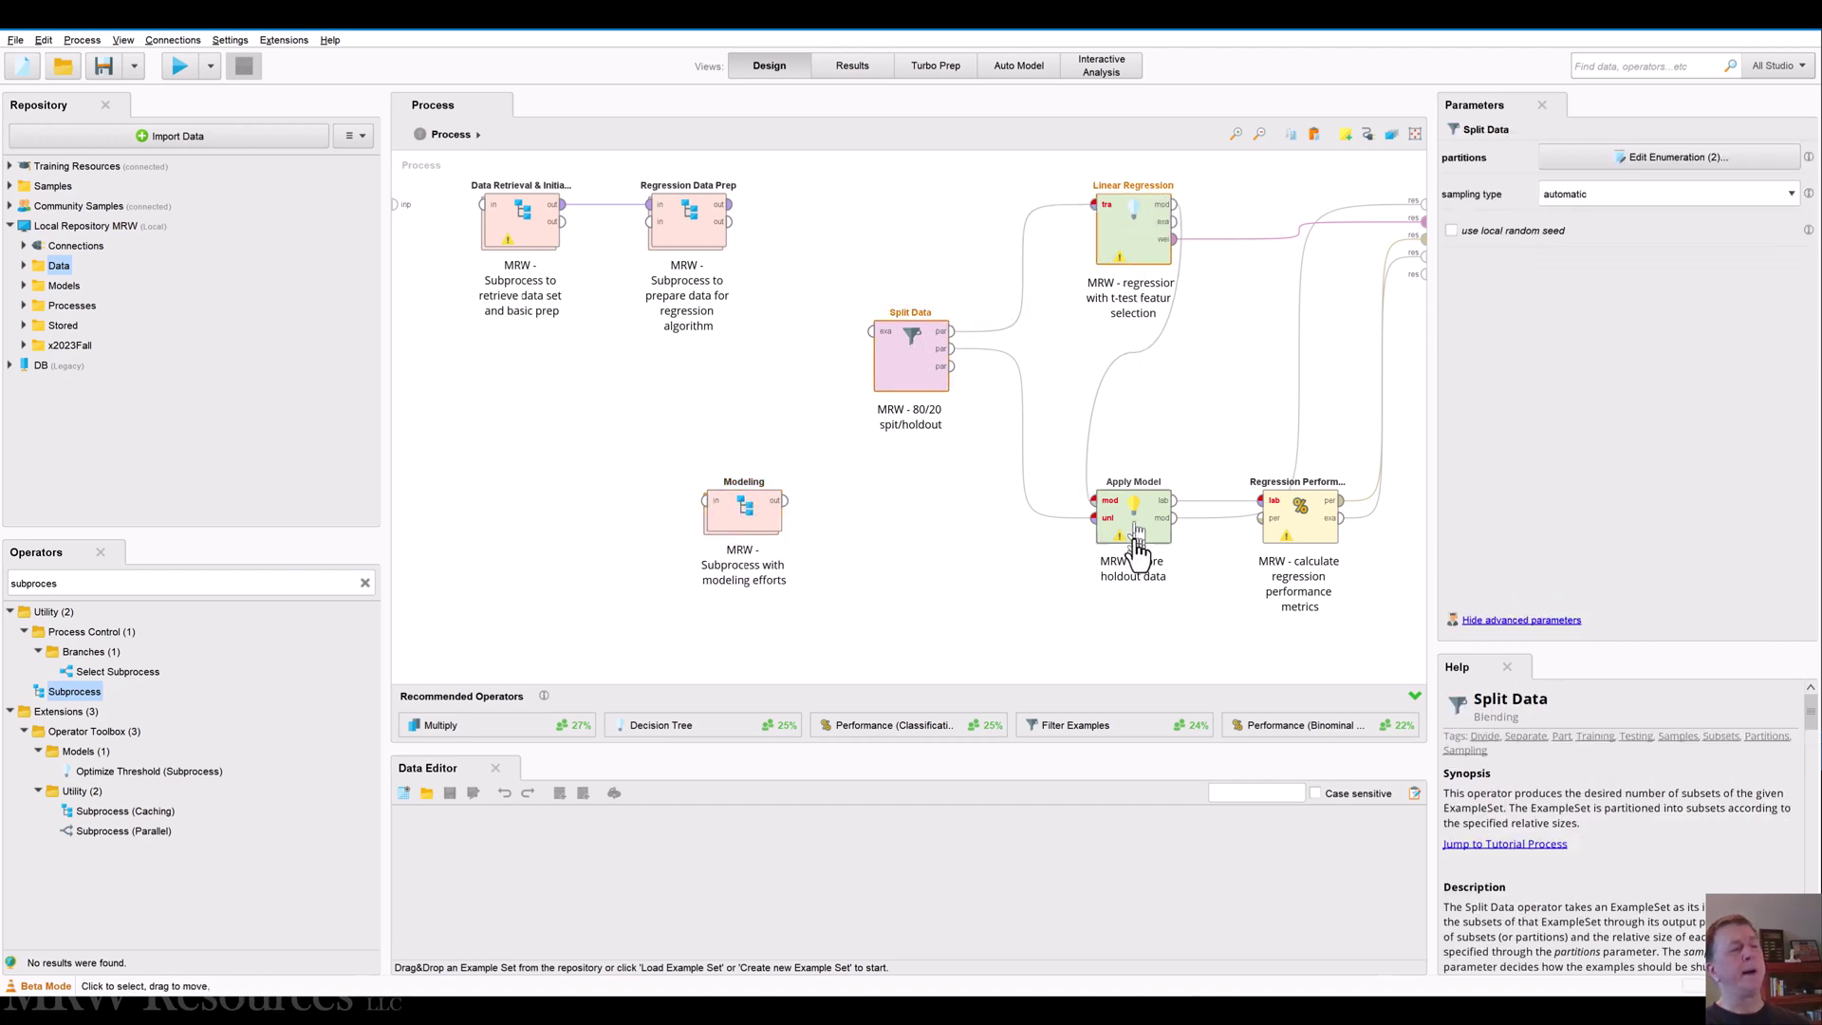
click(817, 250)
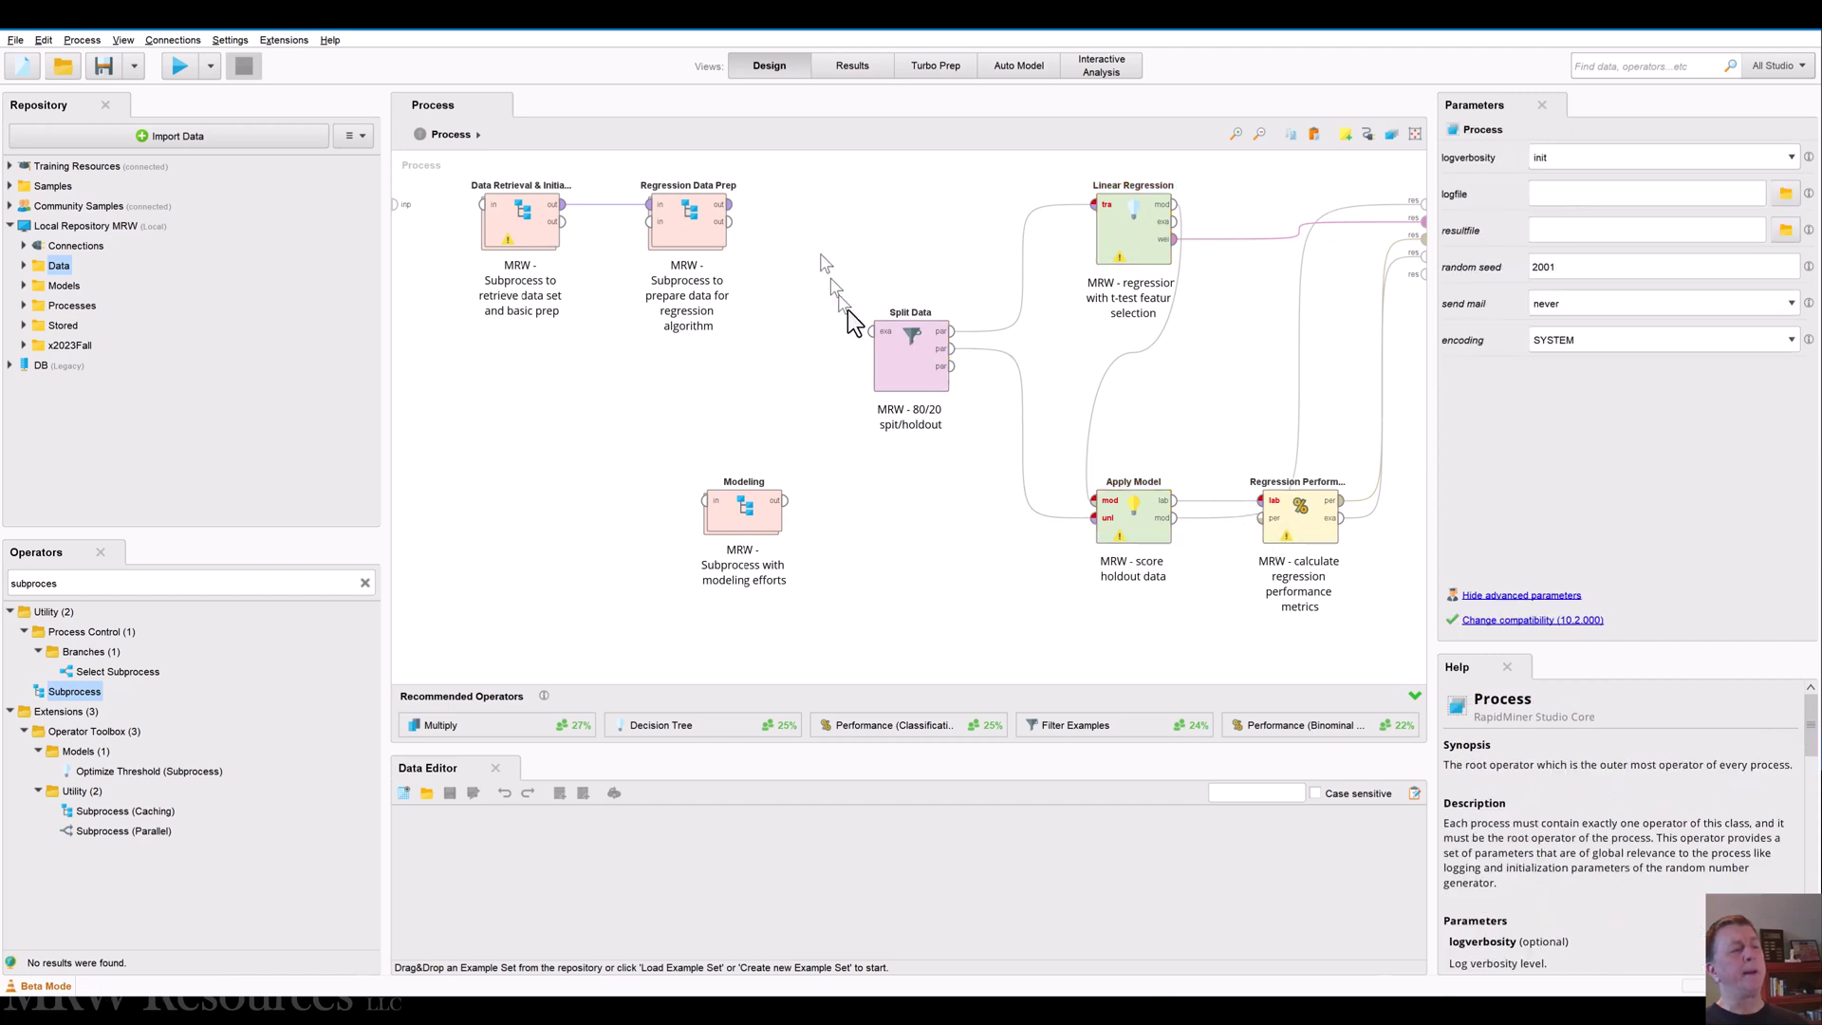
Transfer Split Data, Linear Regression, Apply Model and Regression Performance together from the main process into the Modeling subprocess
click(911, 365)
ctrl+click(1136, 232)
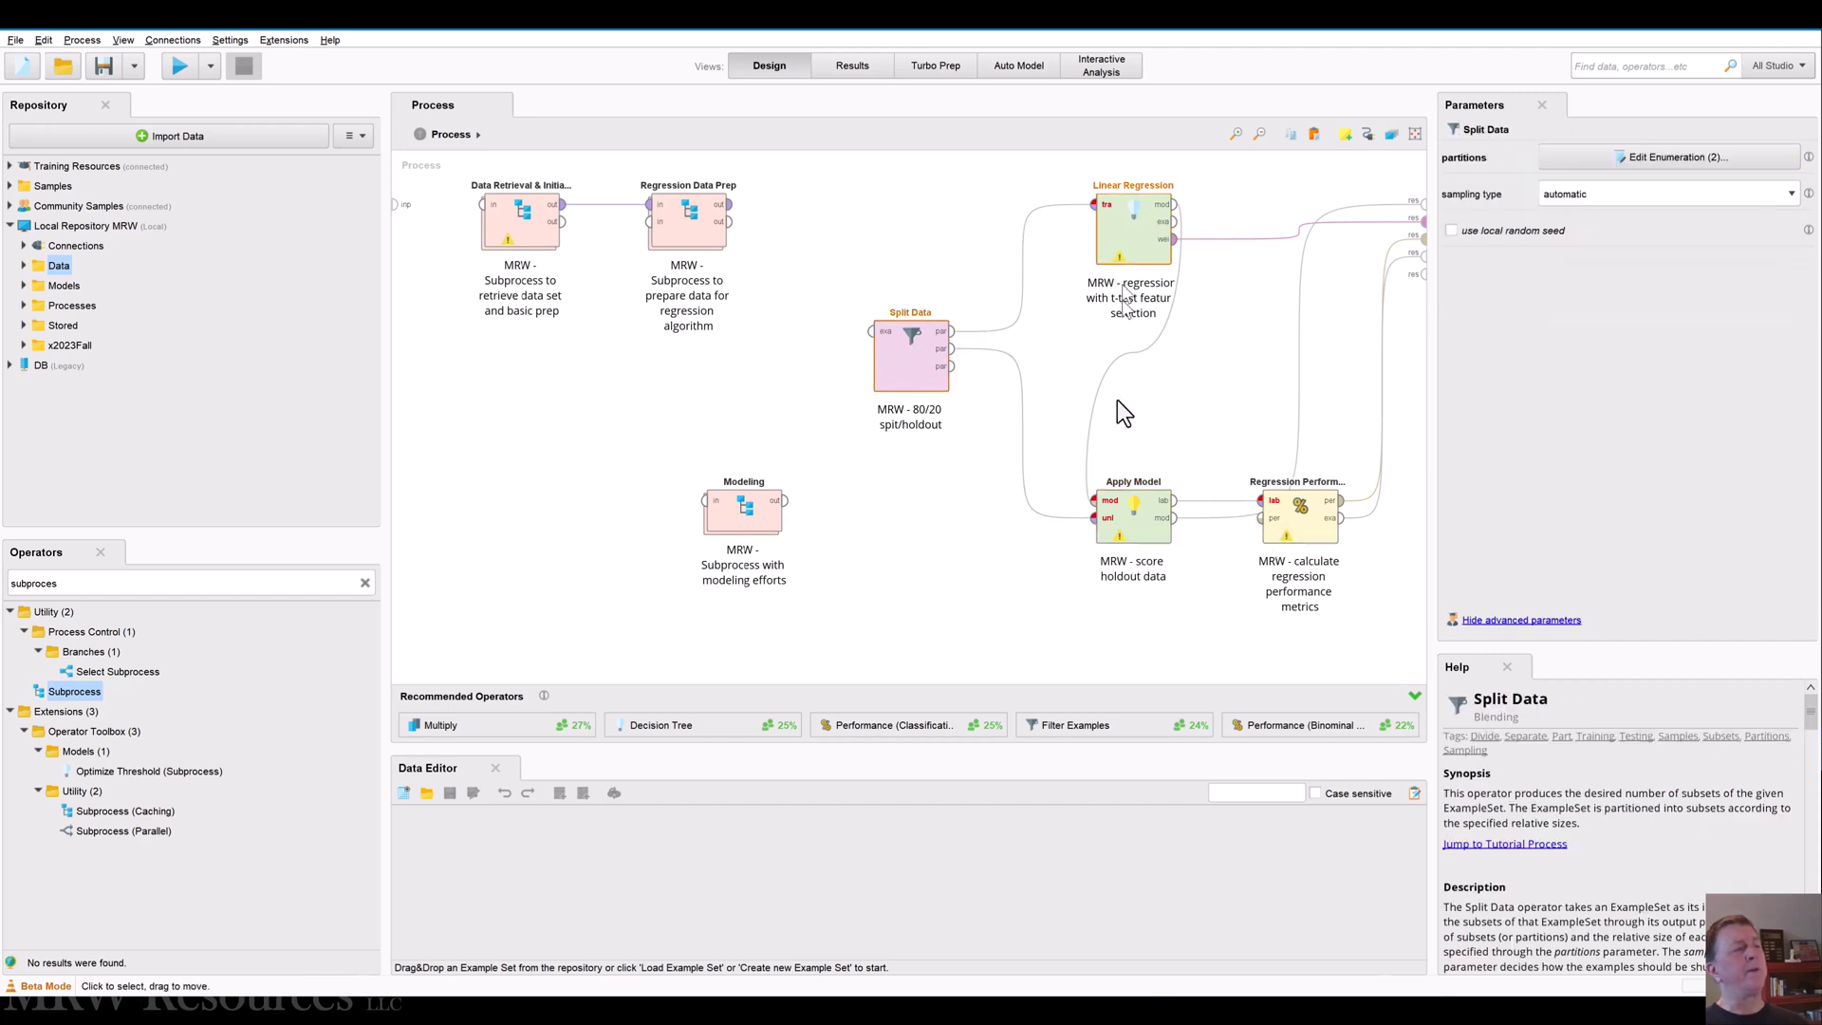
ctrl+click(1129, 529)
ctrl+click(1295, 523)
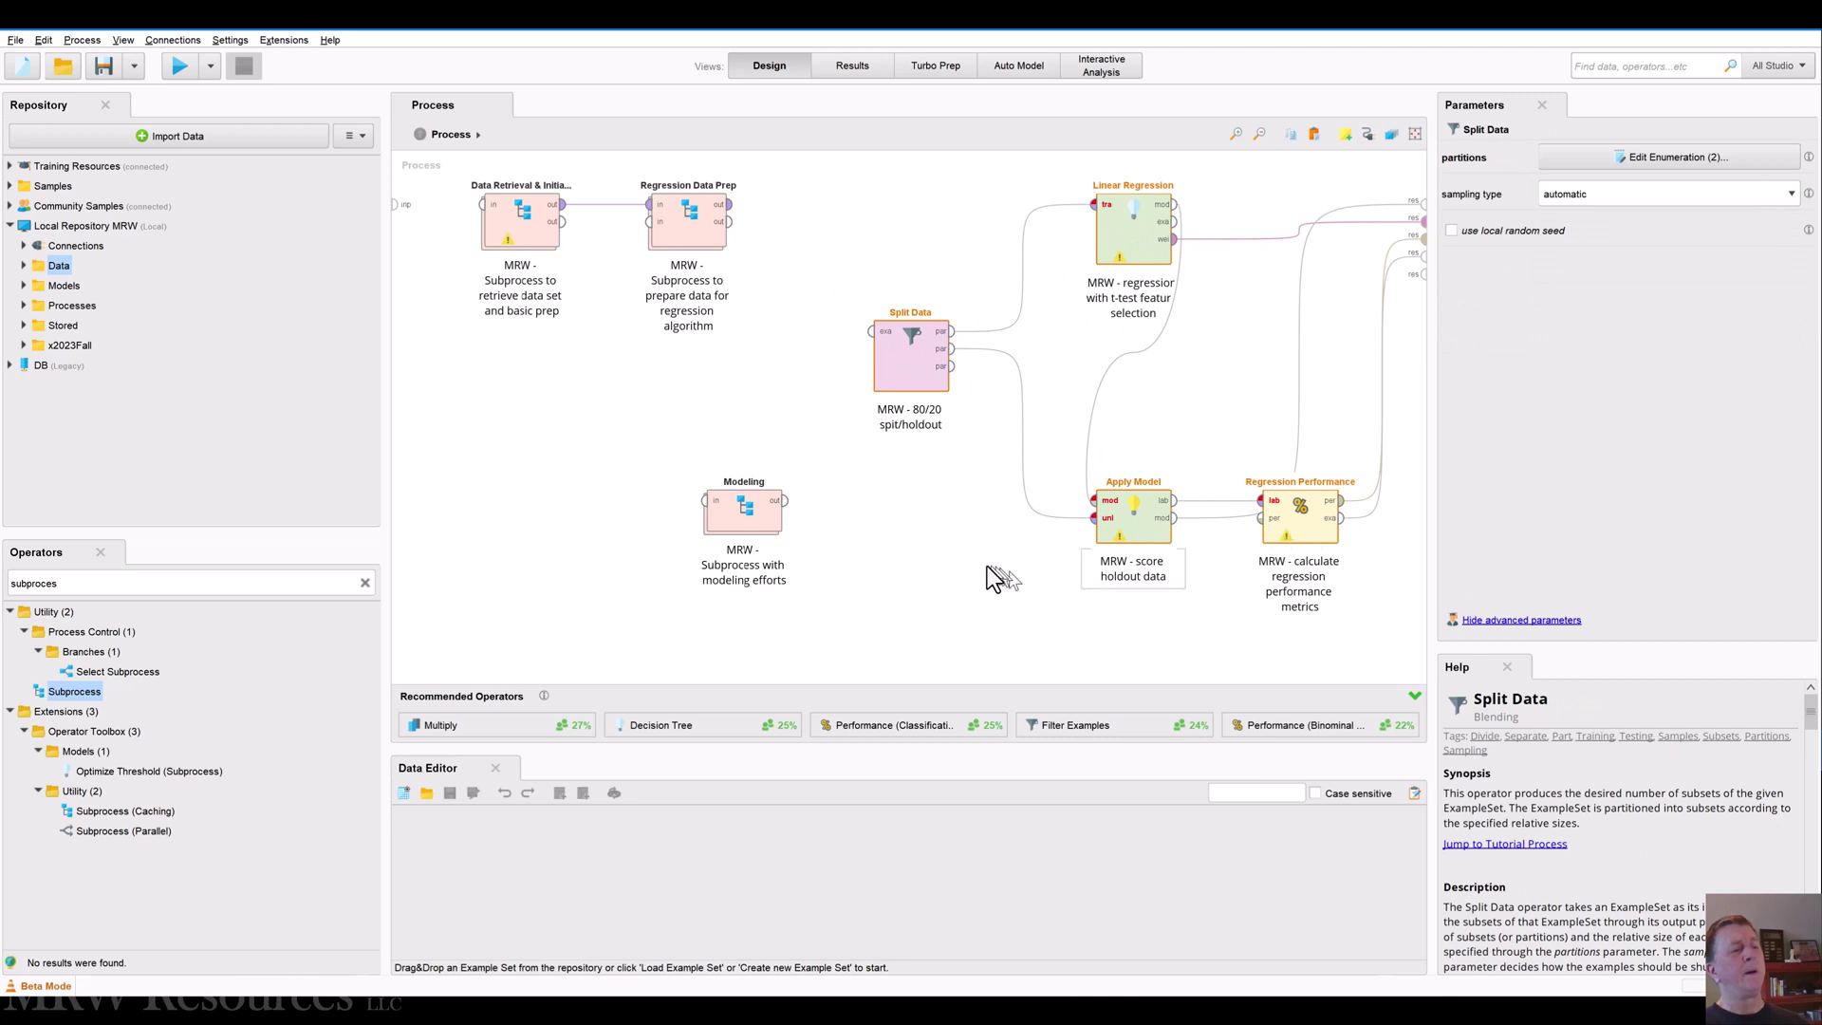
key(ctrl+x)
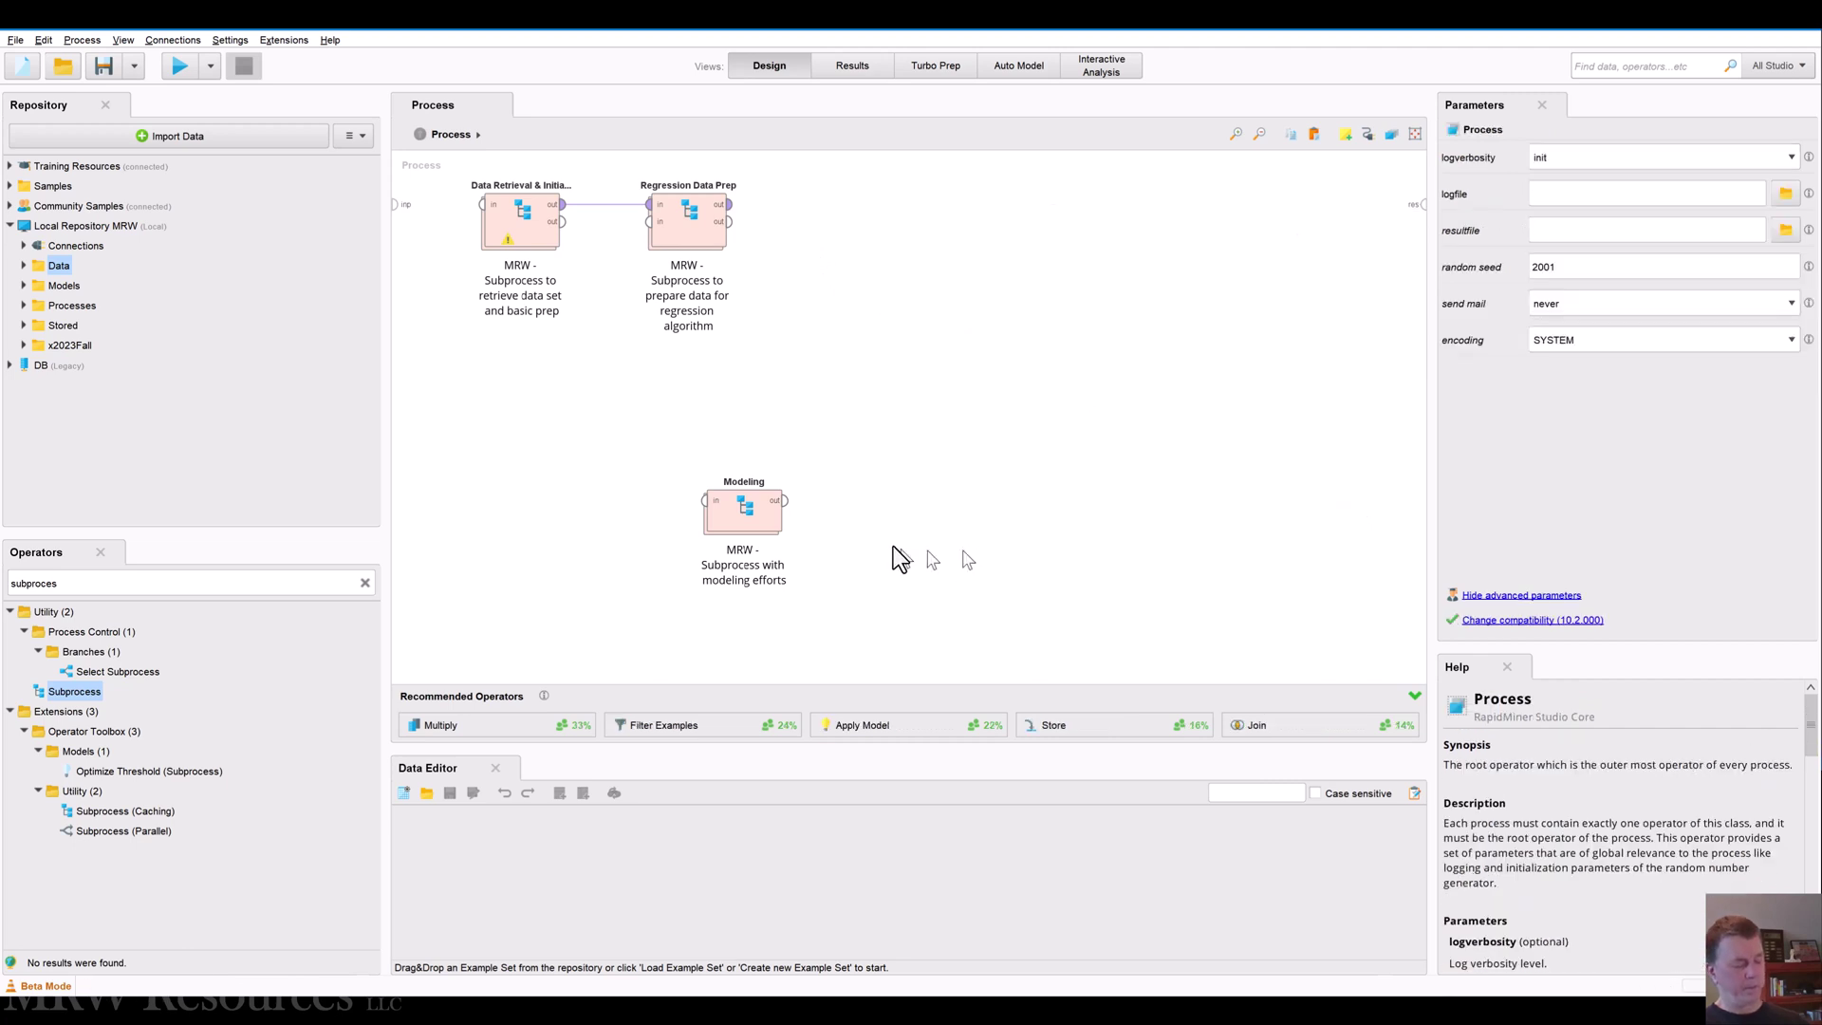
double_click(729, 515)
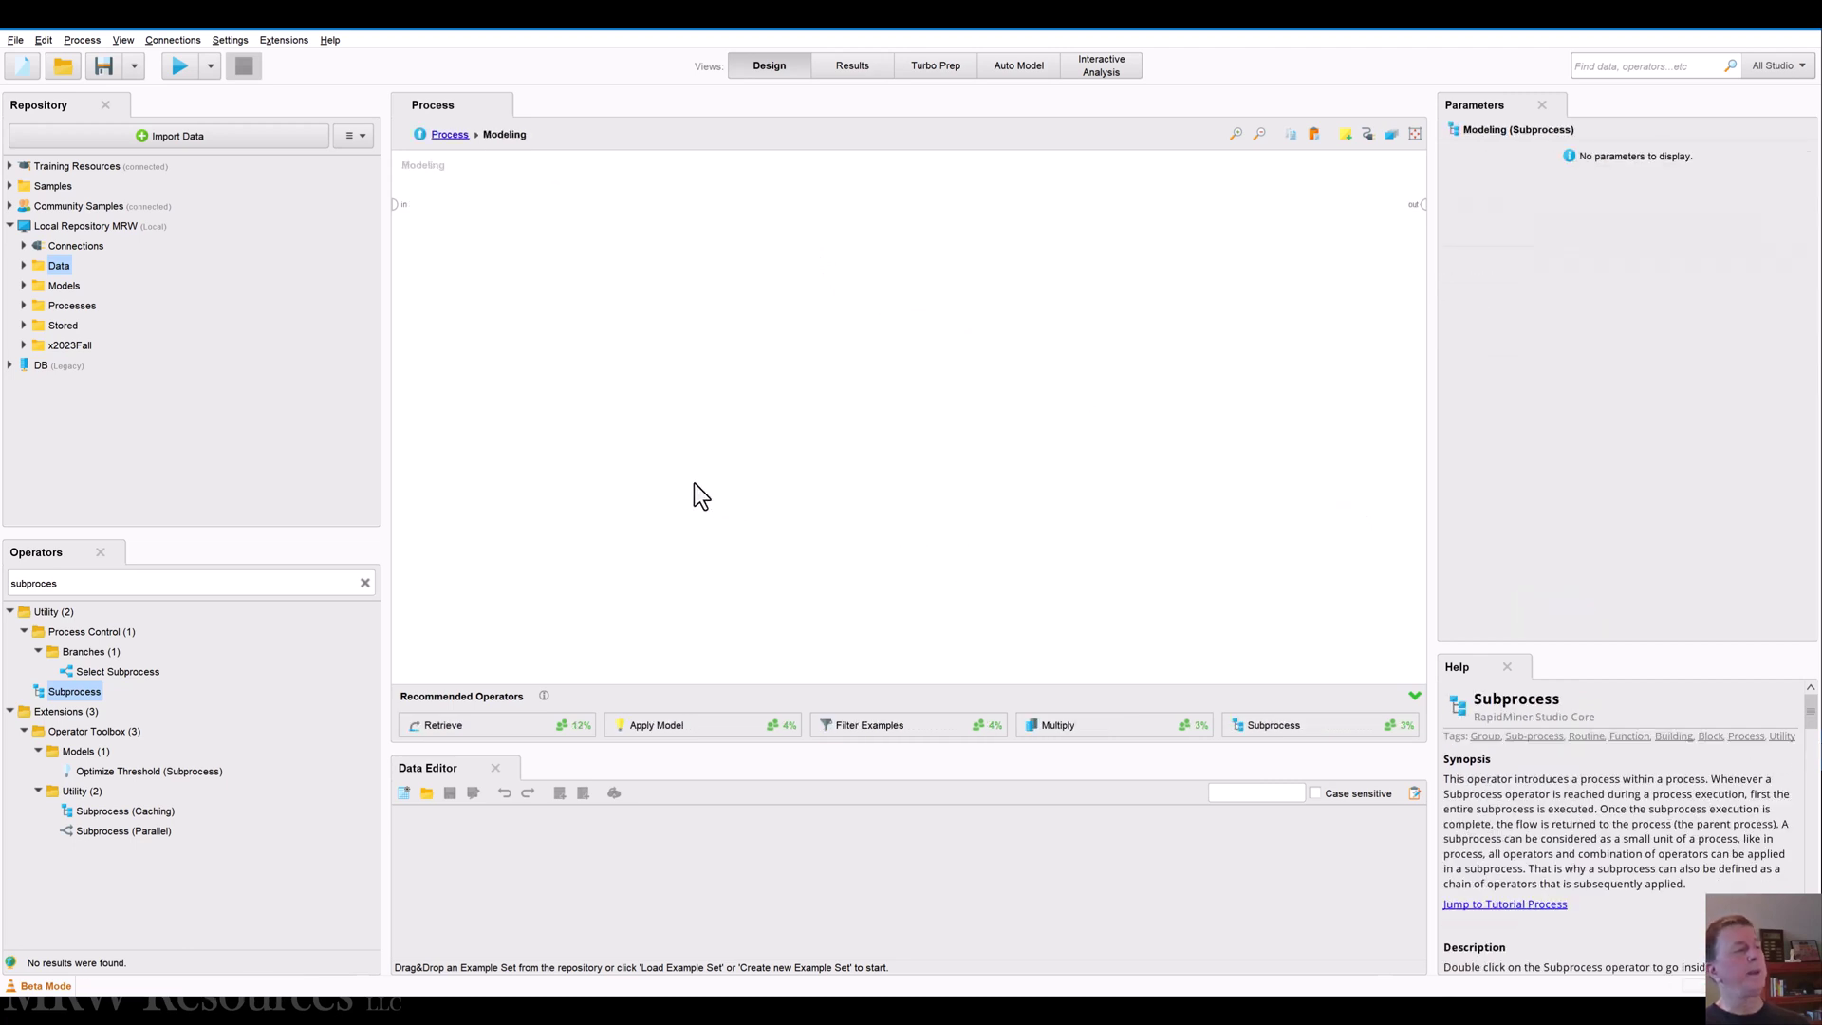
key(ctrl+v)
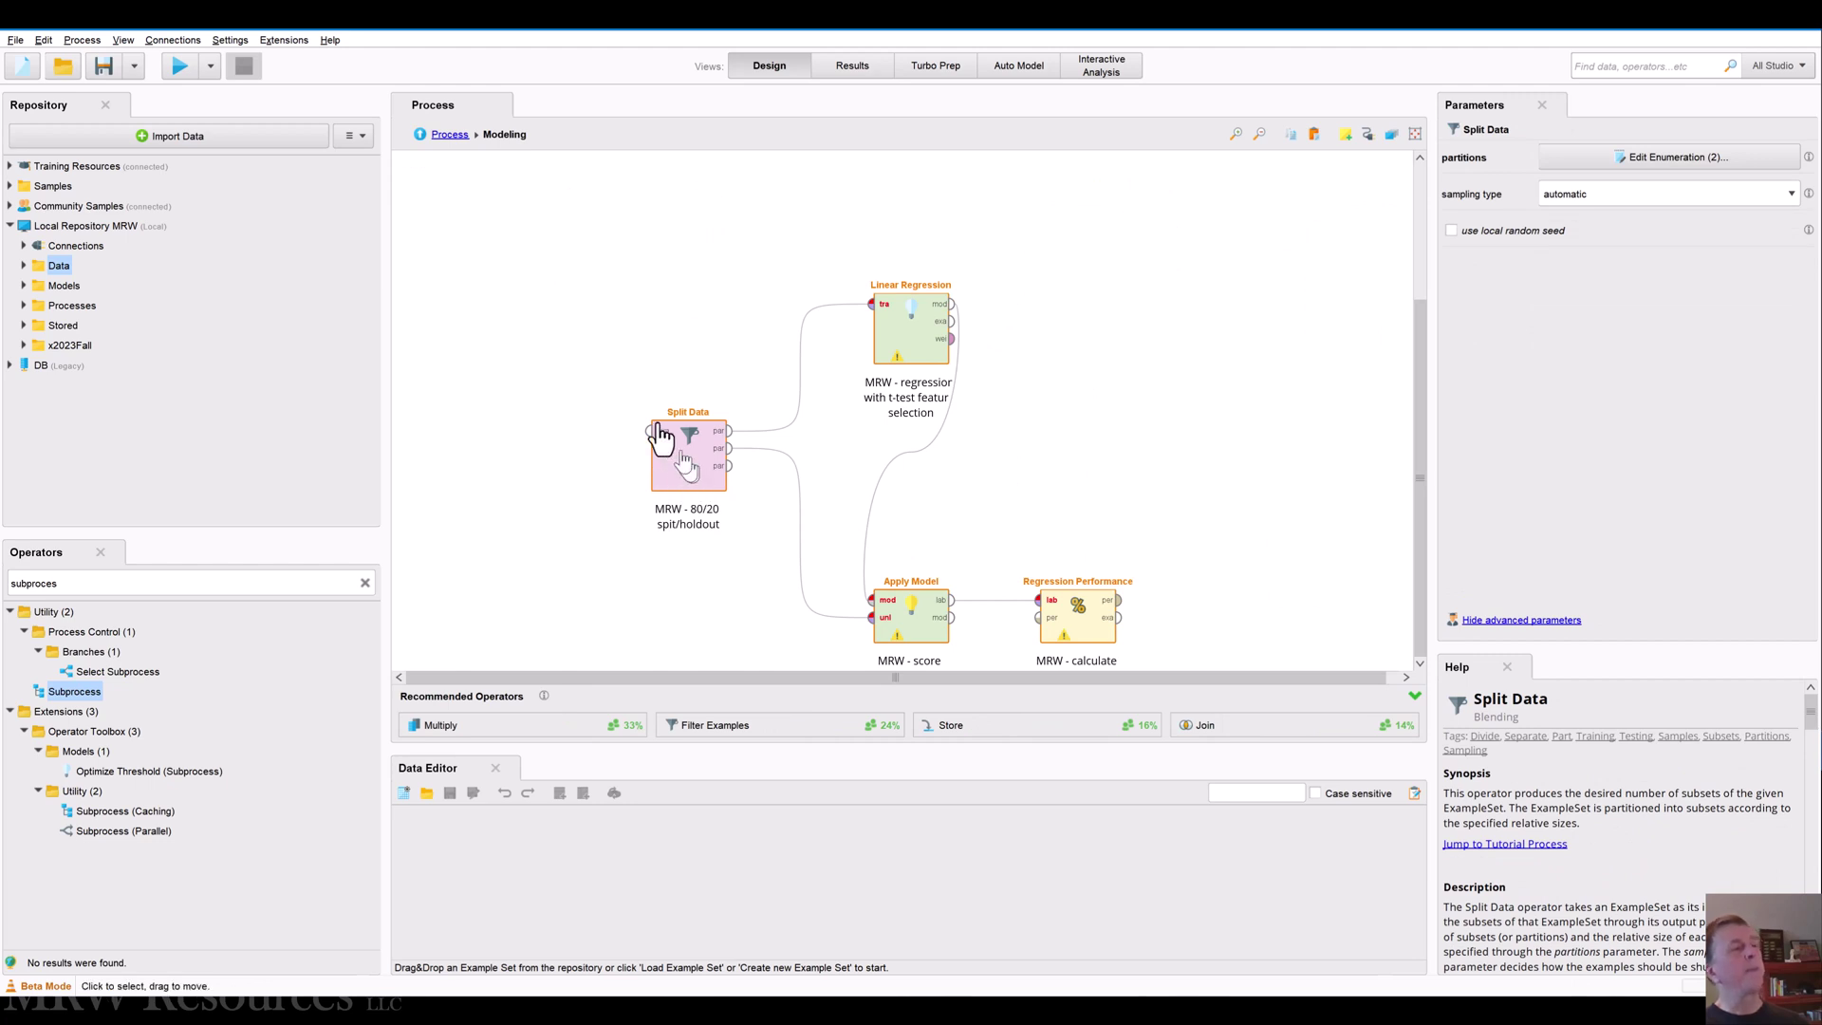
Rearrange the pasted operators, placing Regression Performance level with Linear Regression and Apply Model lower between them
drag(661, 438, 550, 356)
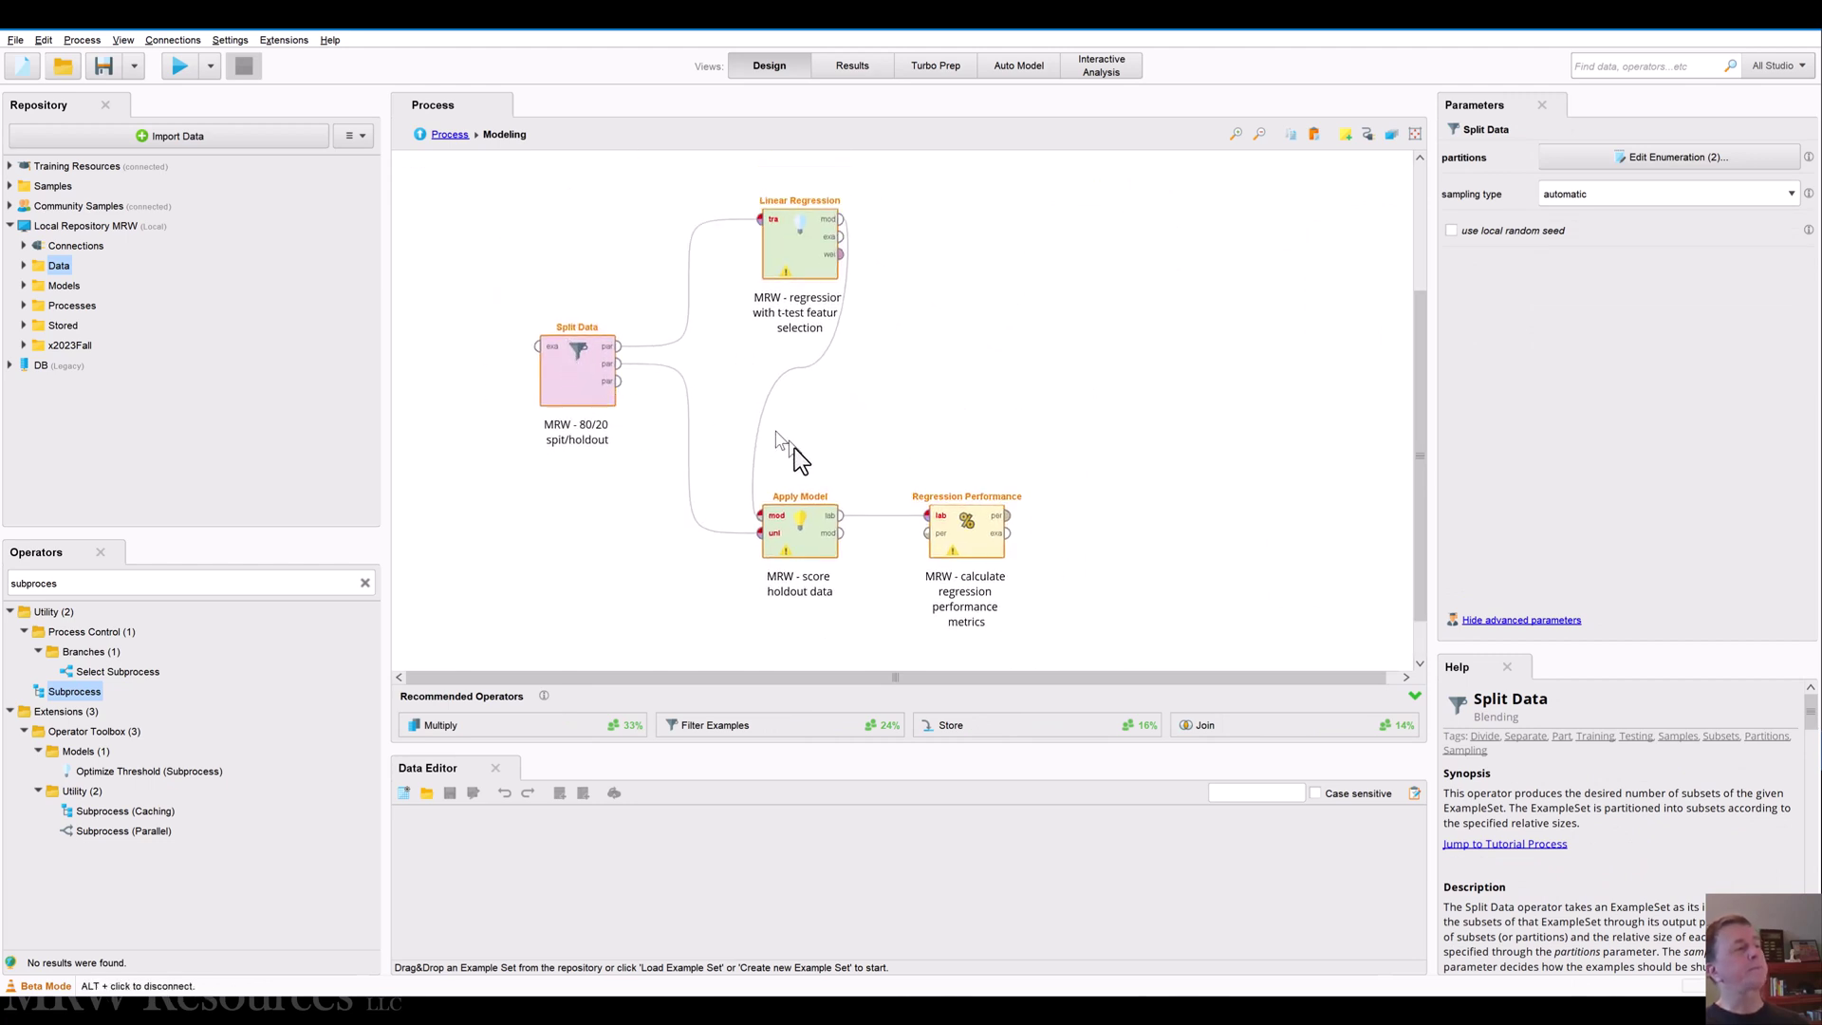
drag(958, 537, 1061, 245)
click(936, 443)
click(907, 531)
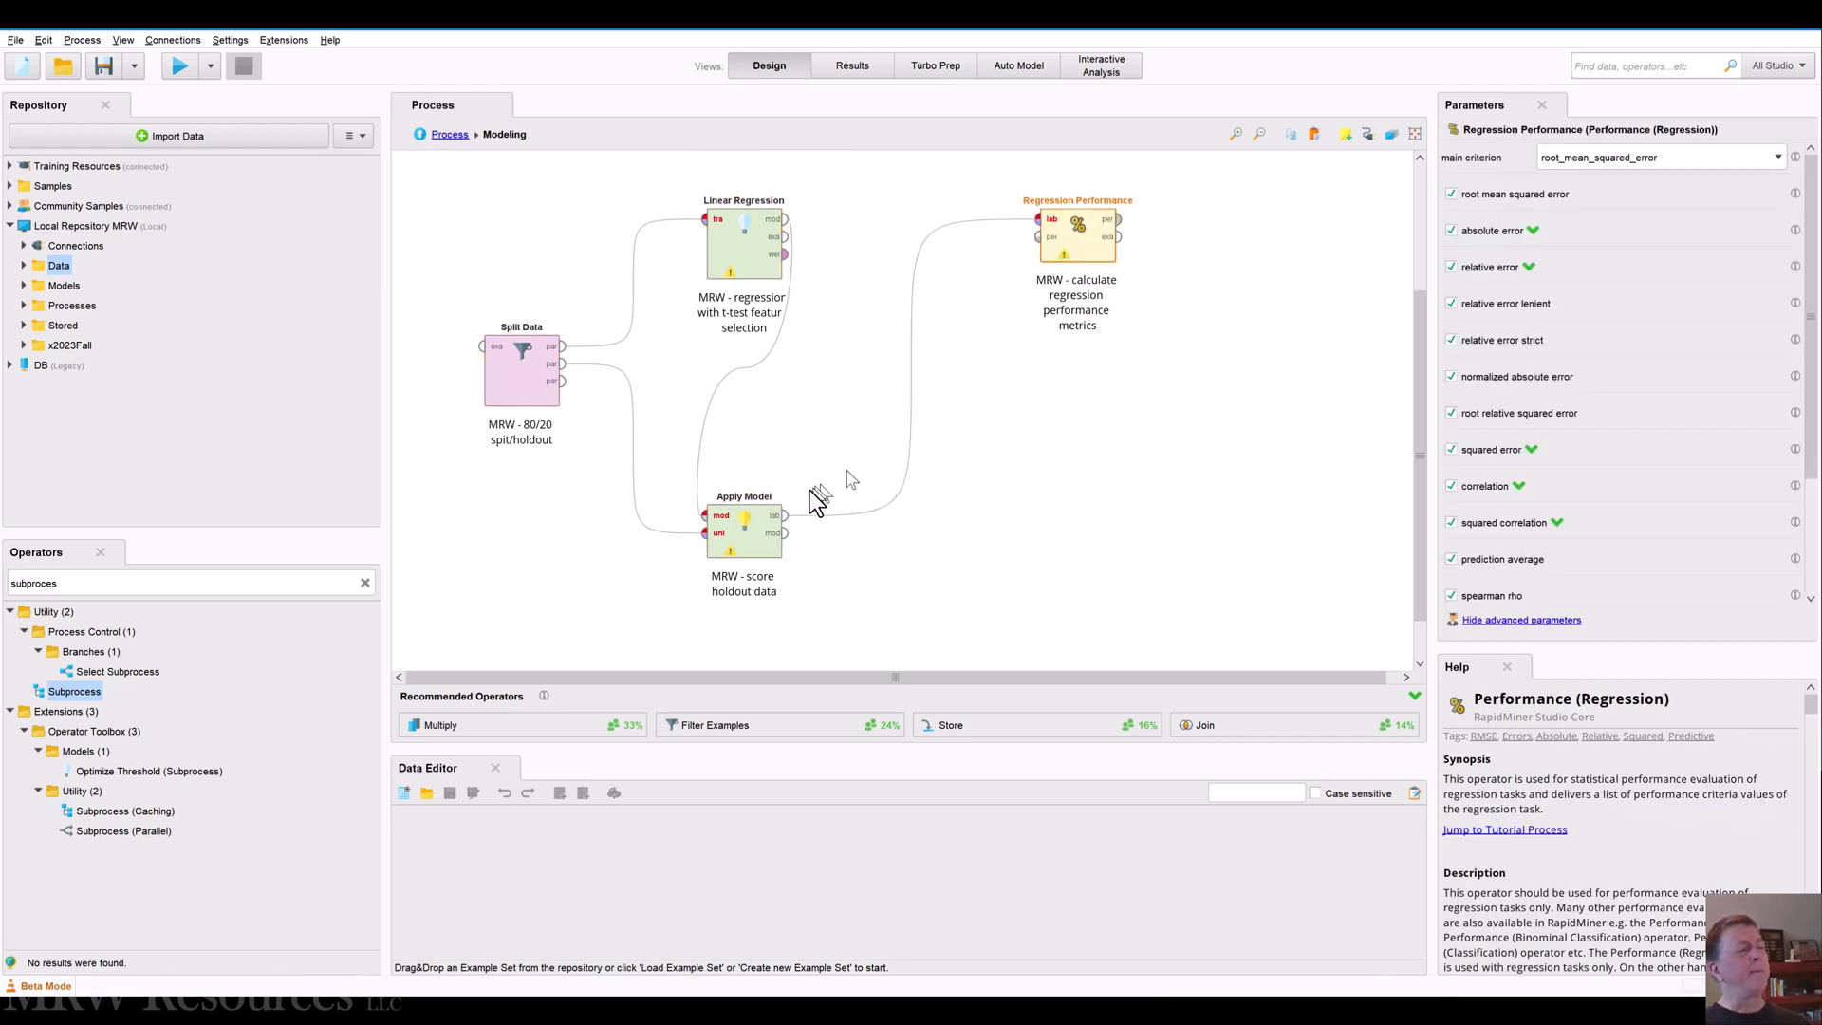
drag(732, 540, 899, 244)
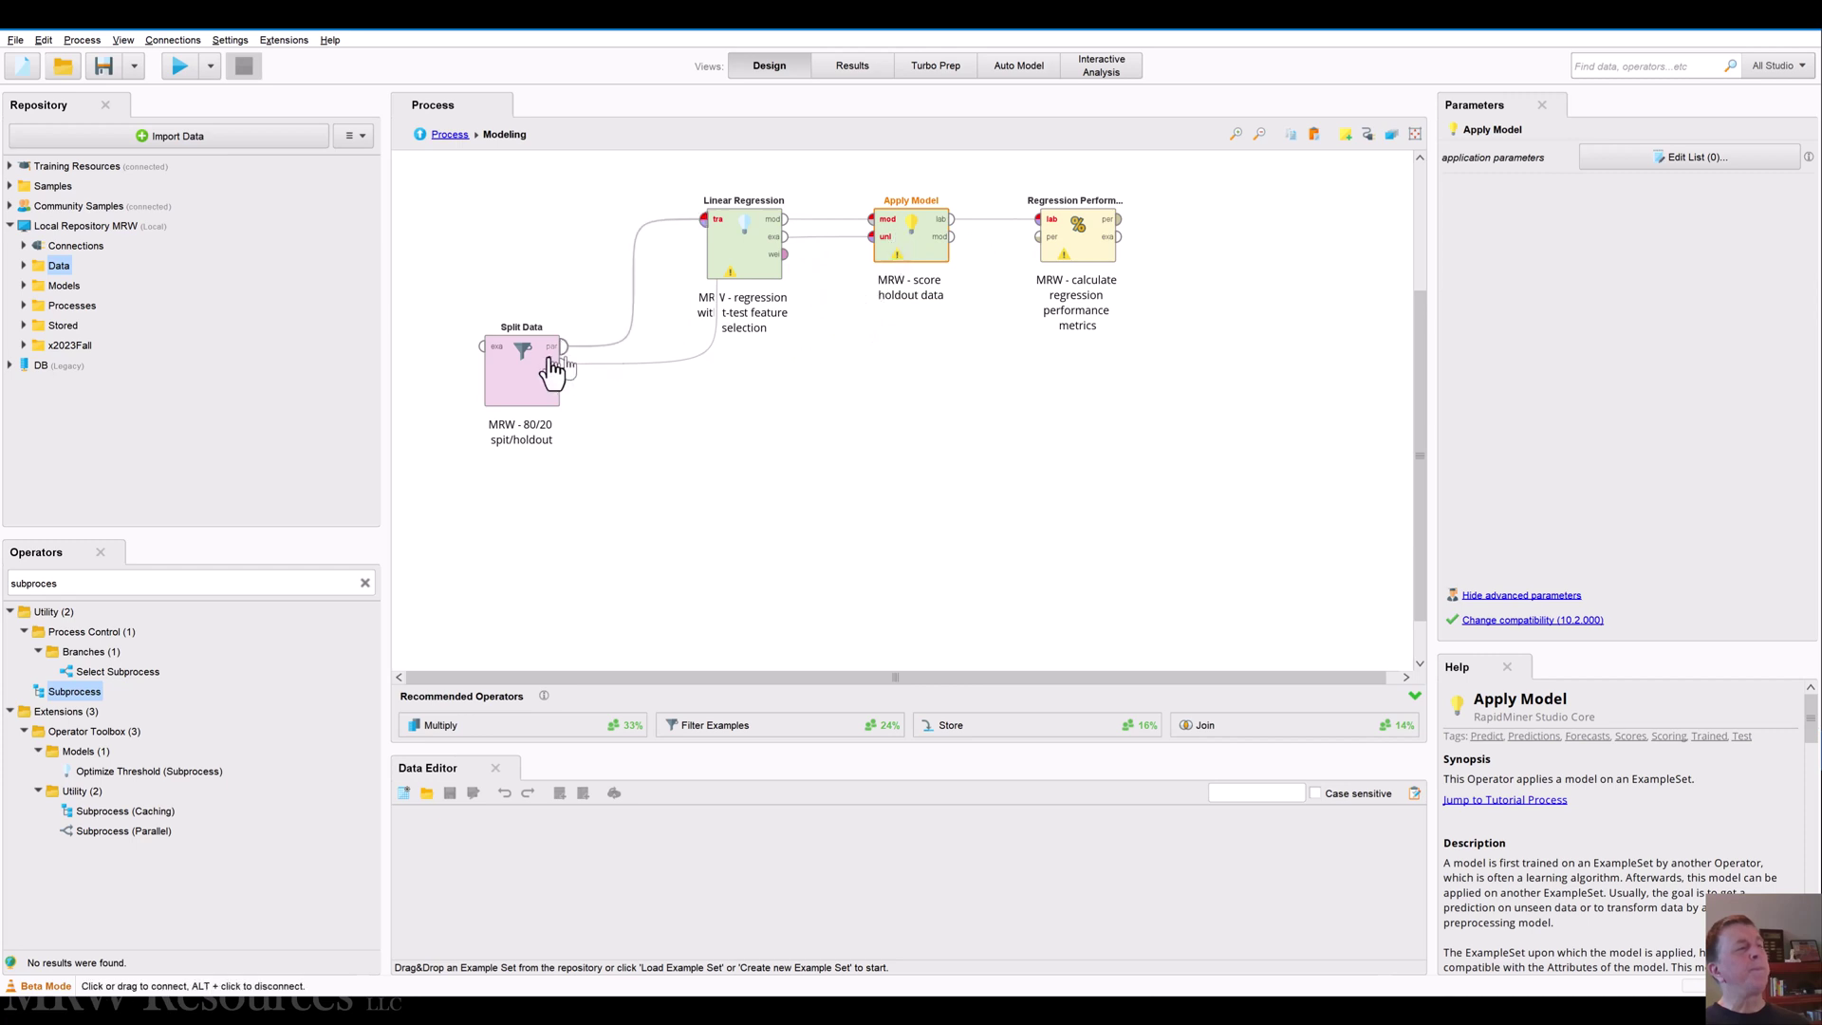
mouse_move(521, 358)
mouse_down()
mouse_move(546, 389)
mouse_move(695, 414)
mouse_move(528, 379)
mouse_move(523, 346)
mouse_up()
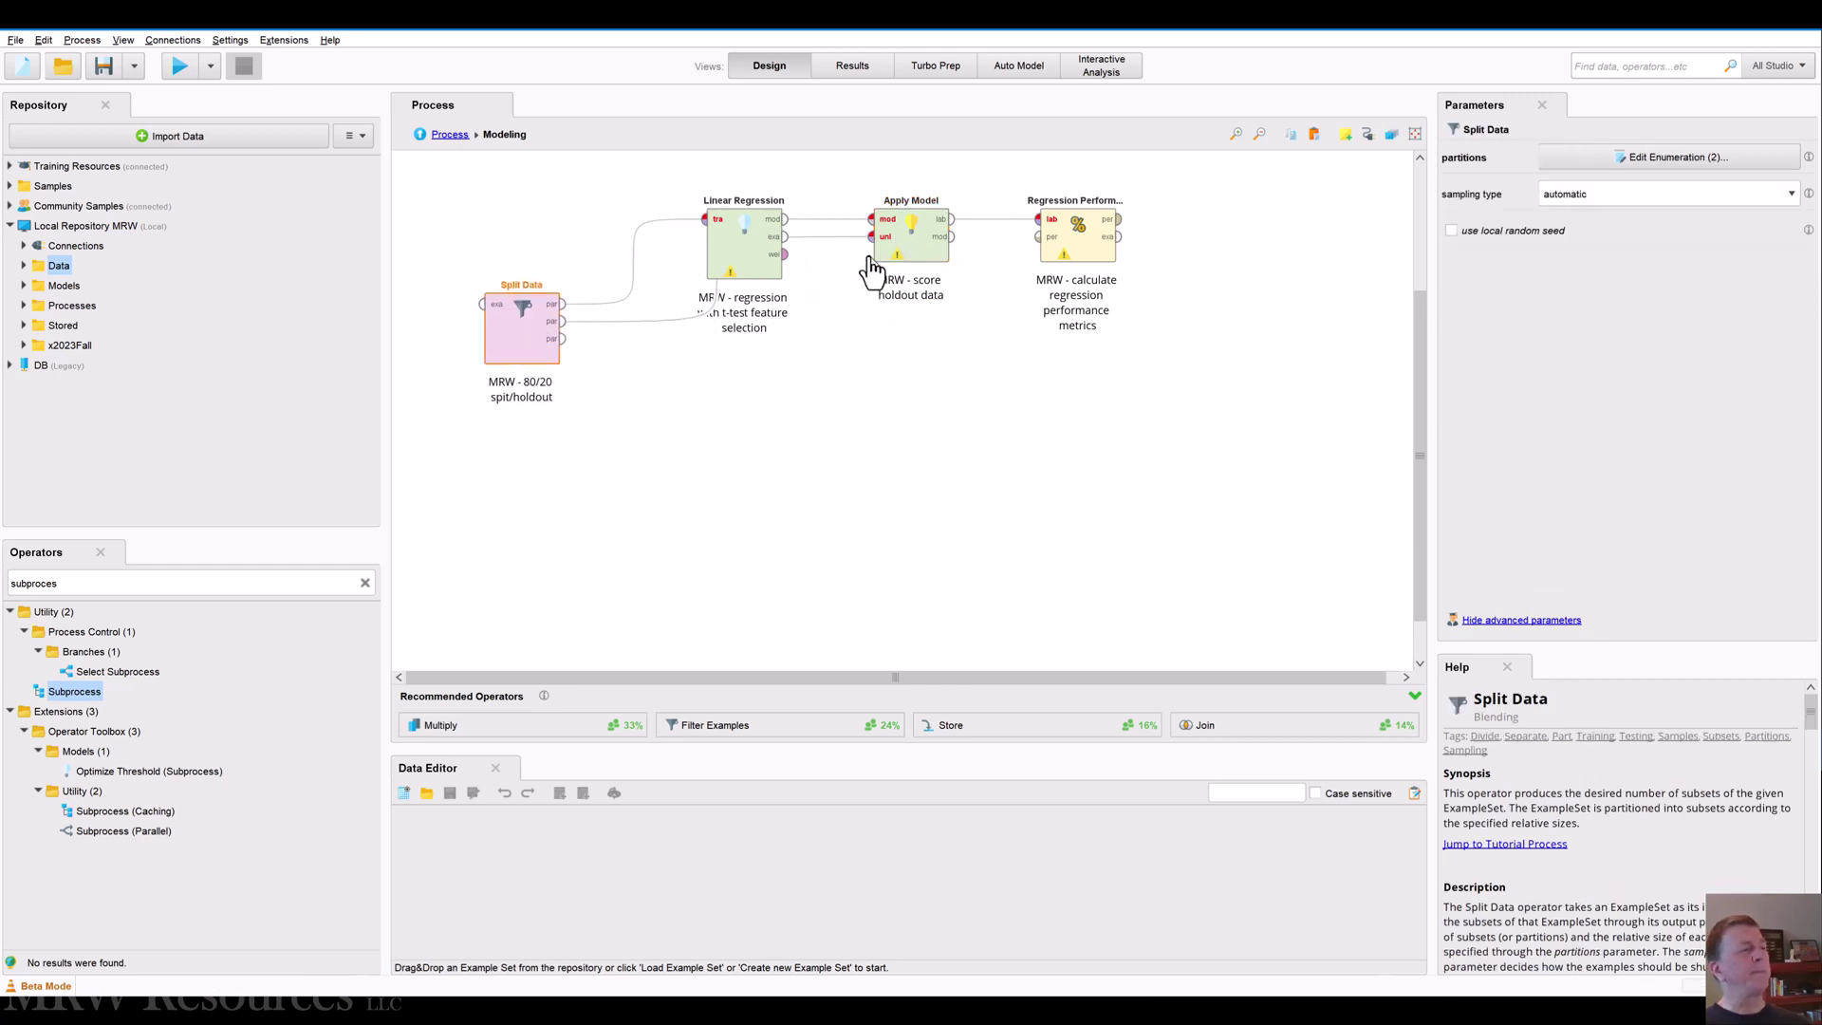
drag(906, 233, 907, 401)
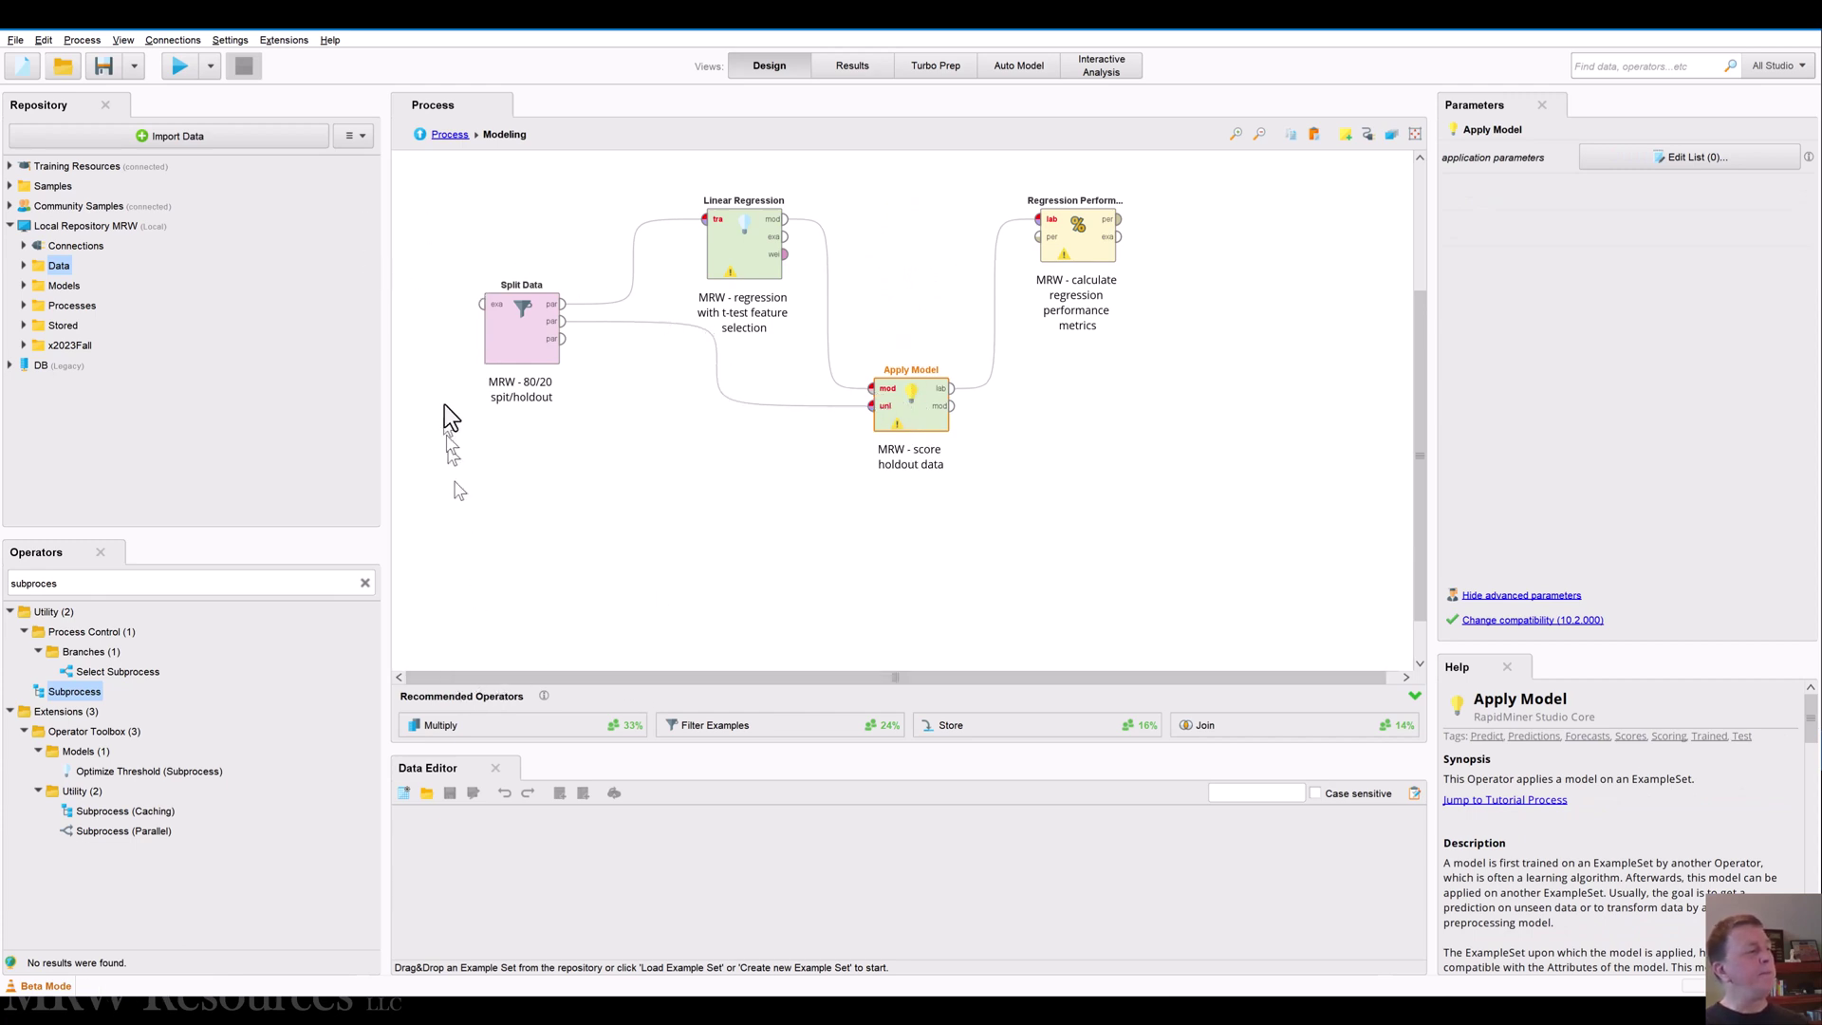
In the main process, place Modeling beside Regression Data Prep and connect Regression Data Prep's output to Modeling's input
click(444, 137)
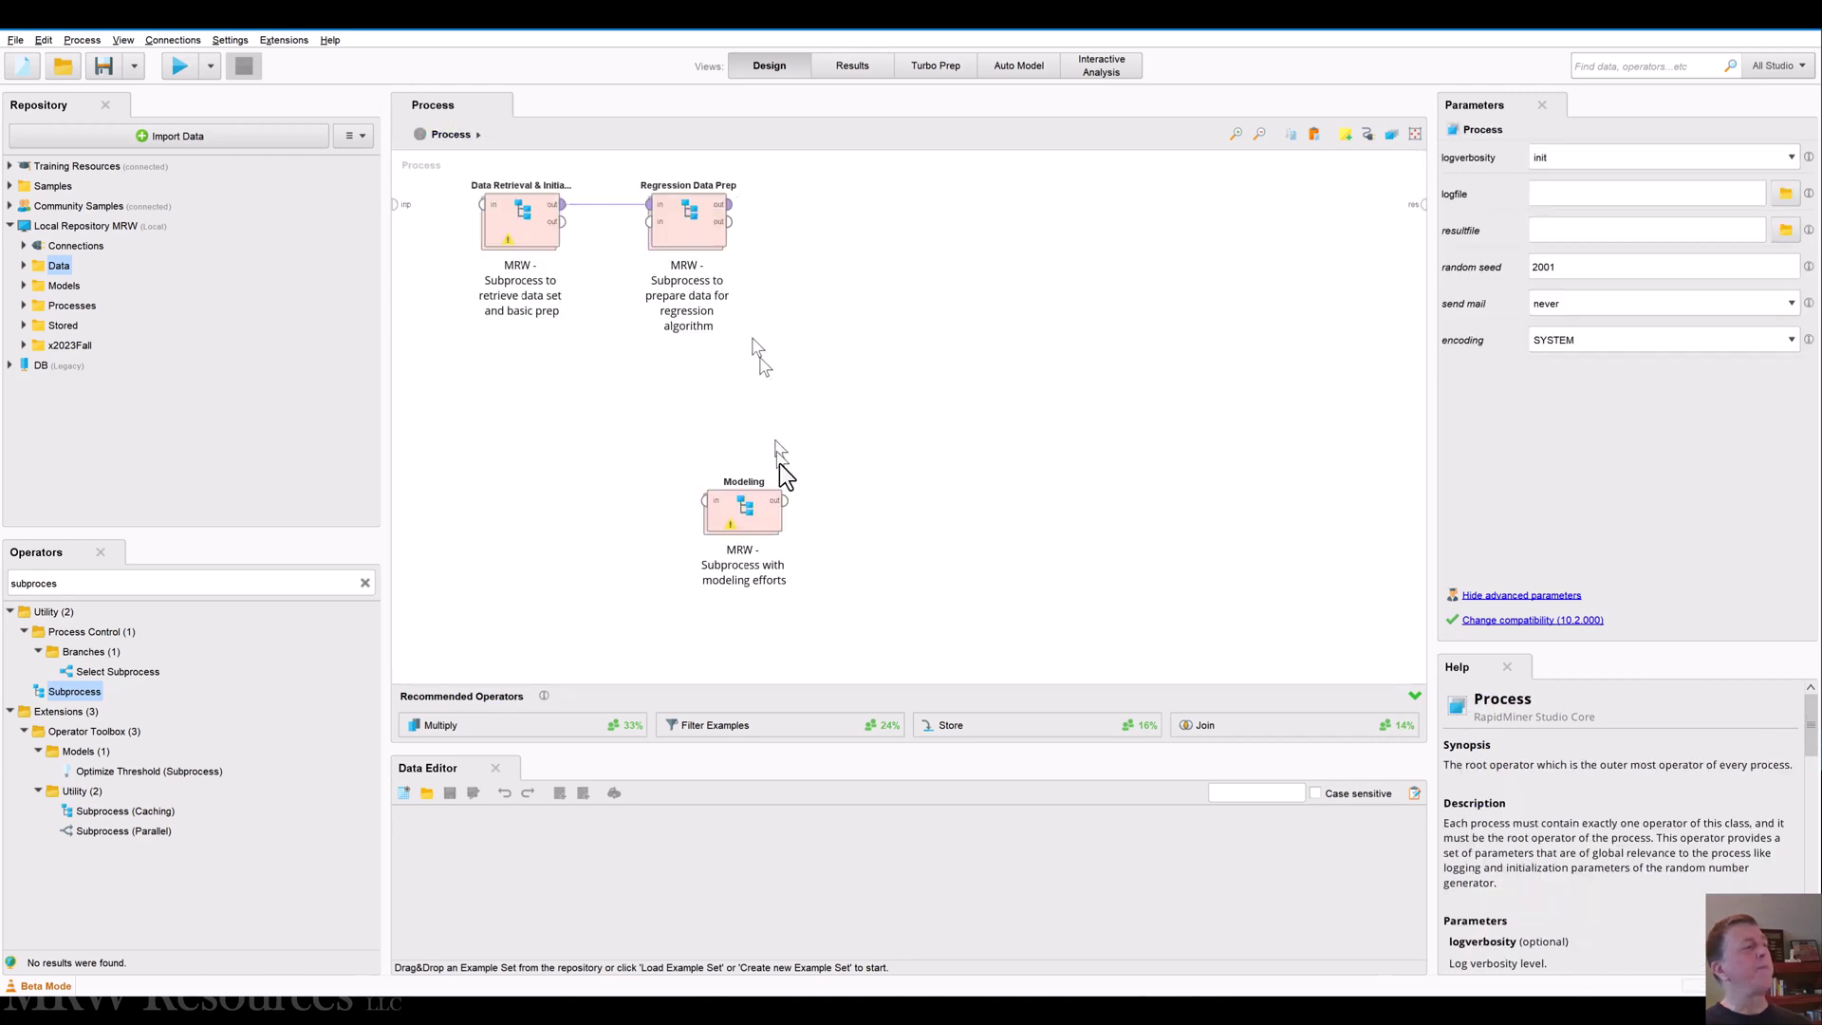
drag(753, 531, 871, 225)
click(728, 204)
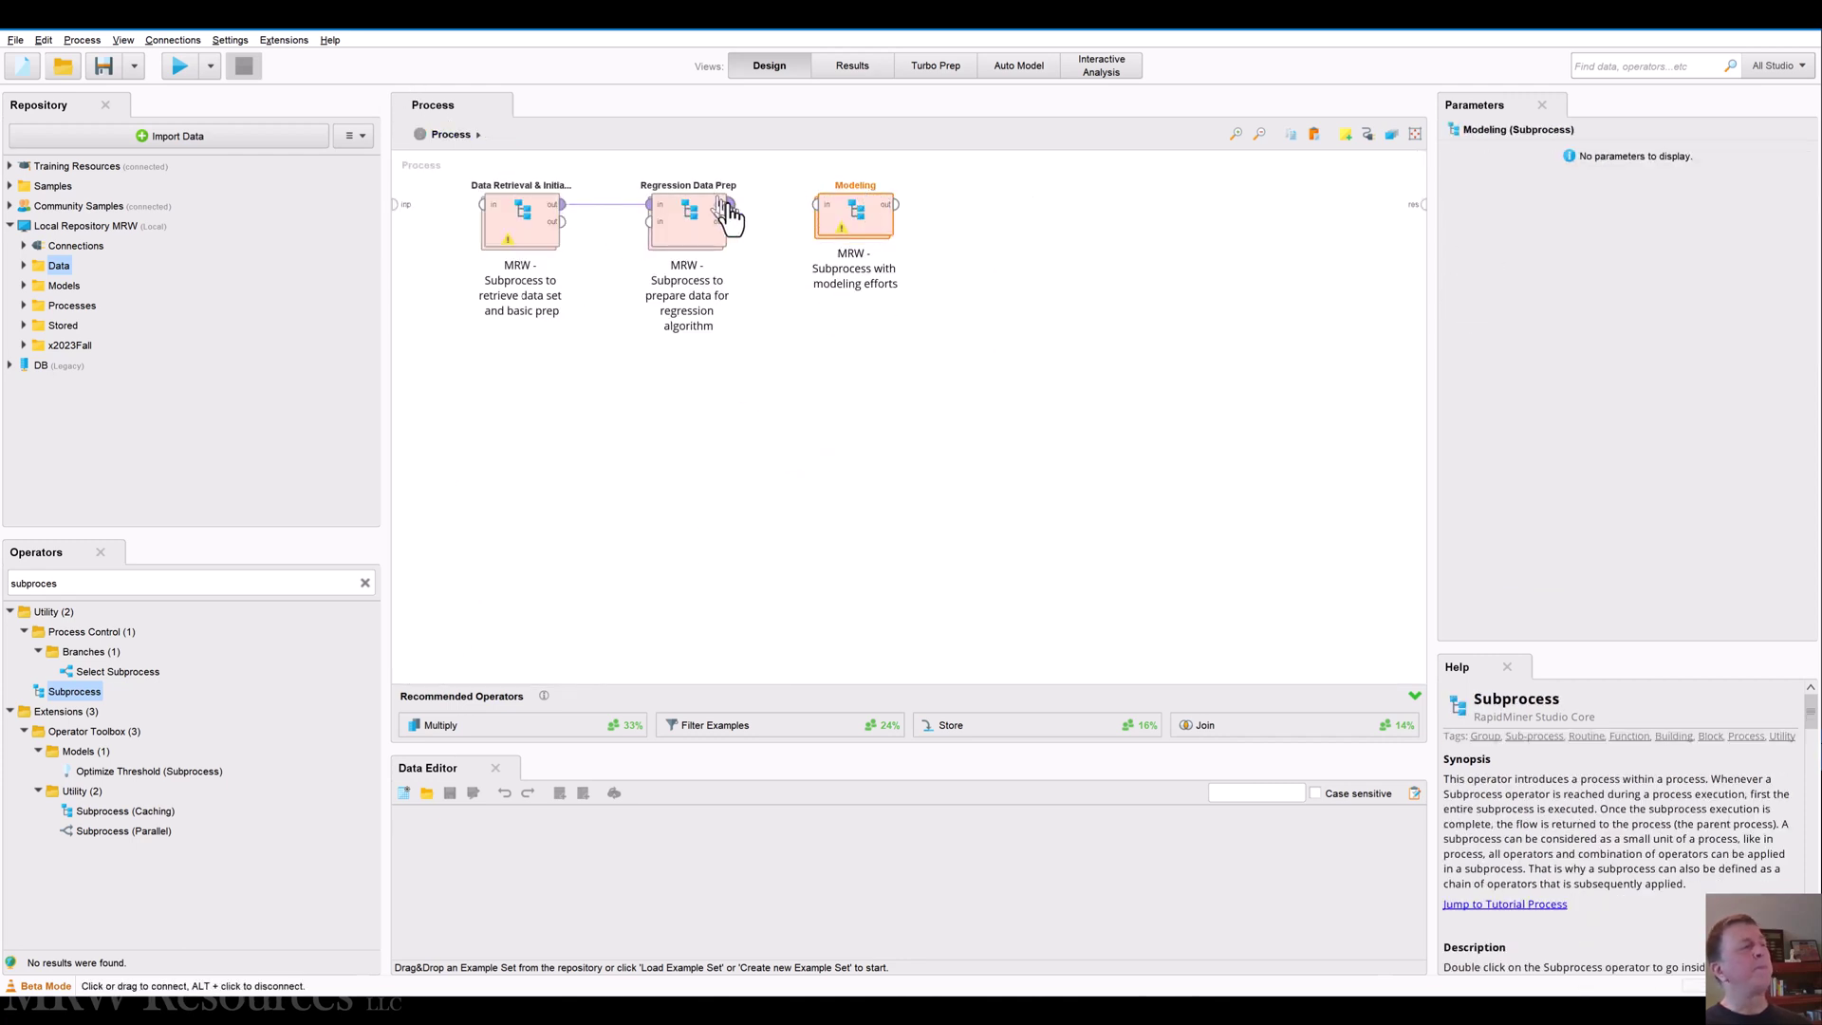
click(814, 205)
Inside the Modeling subprocess, connect the subprocess input to Split Data's example set input
click(850, 224)
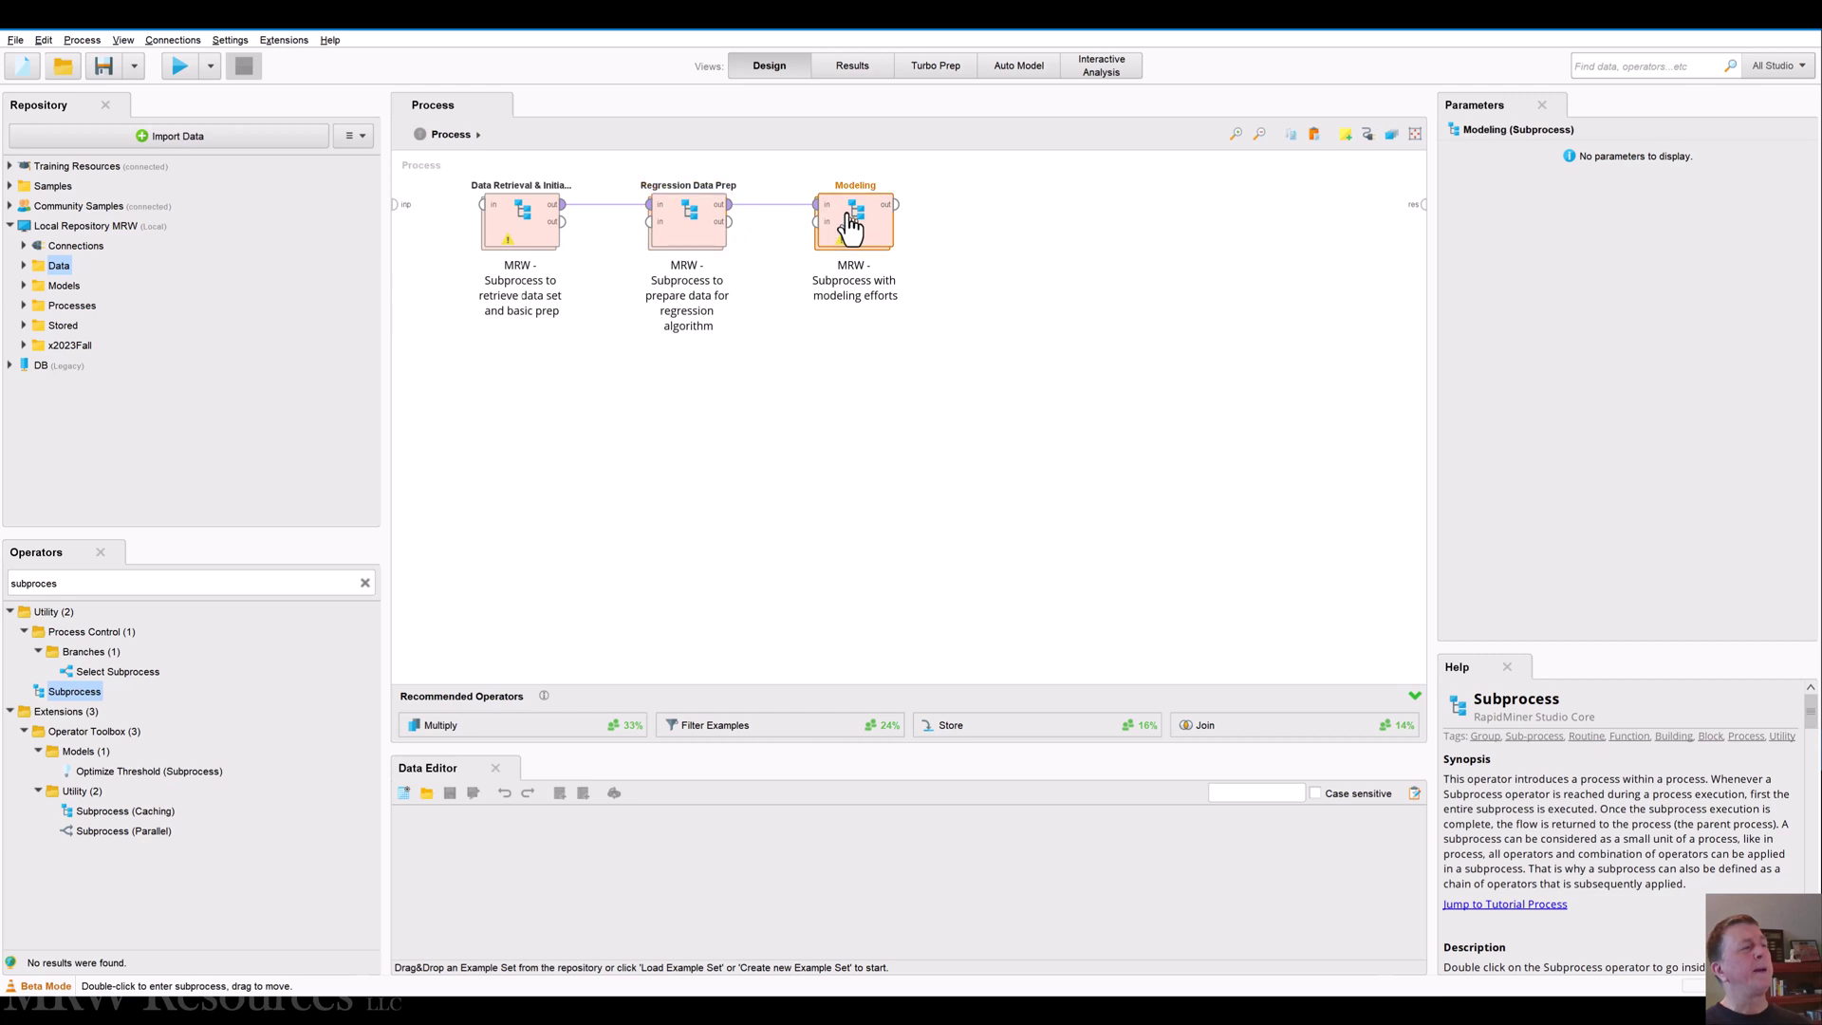
double_click(850, 224)
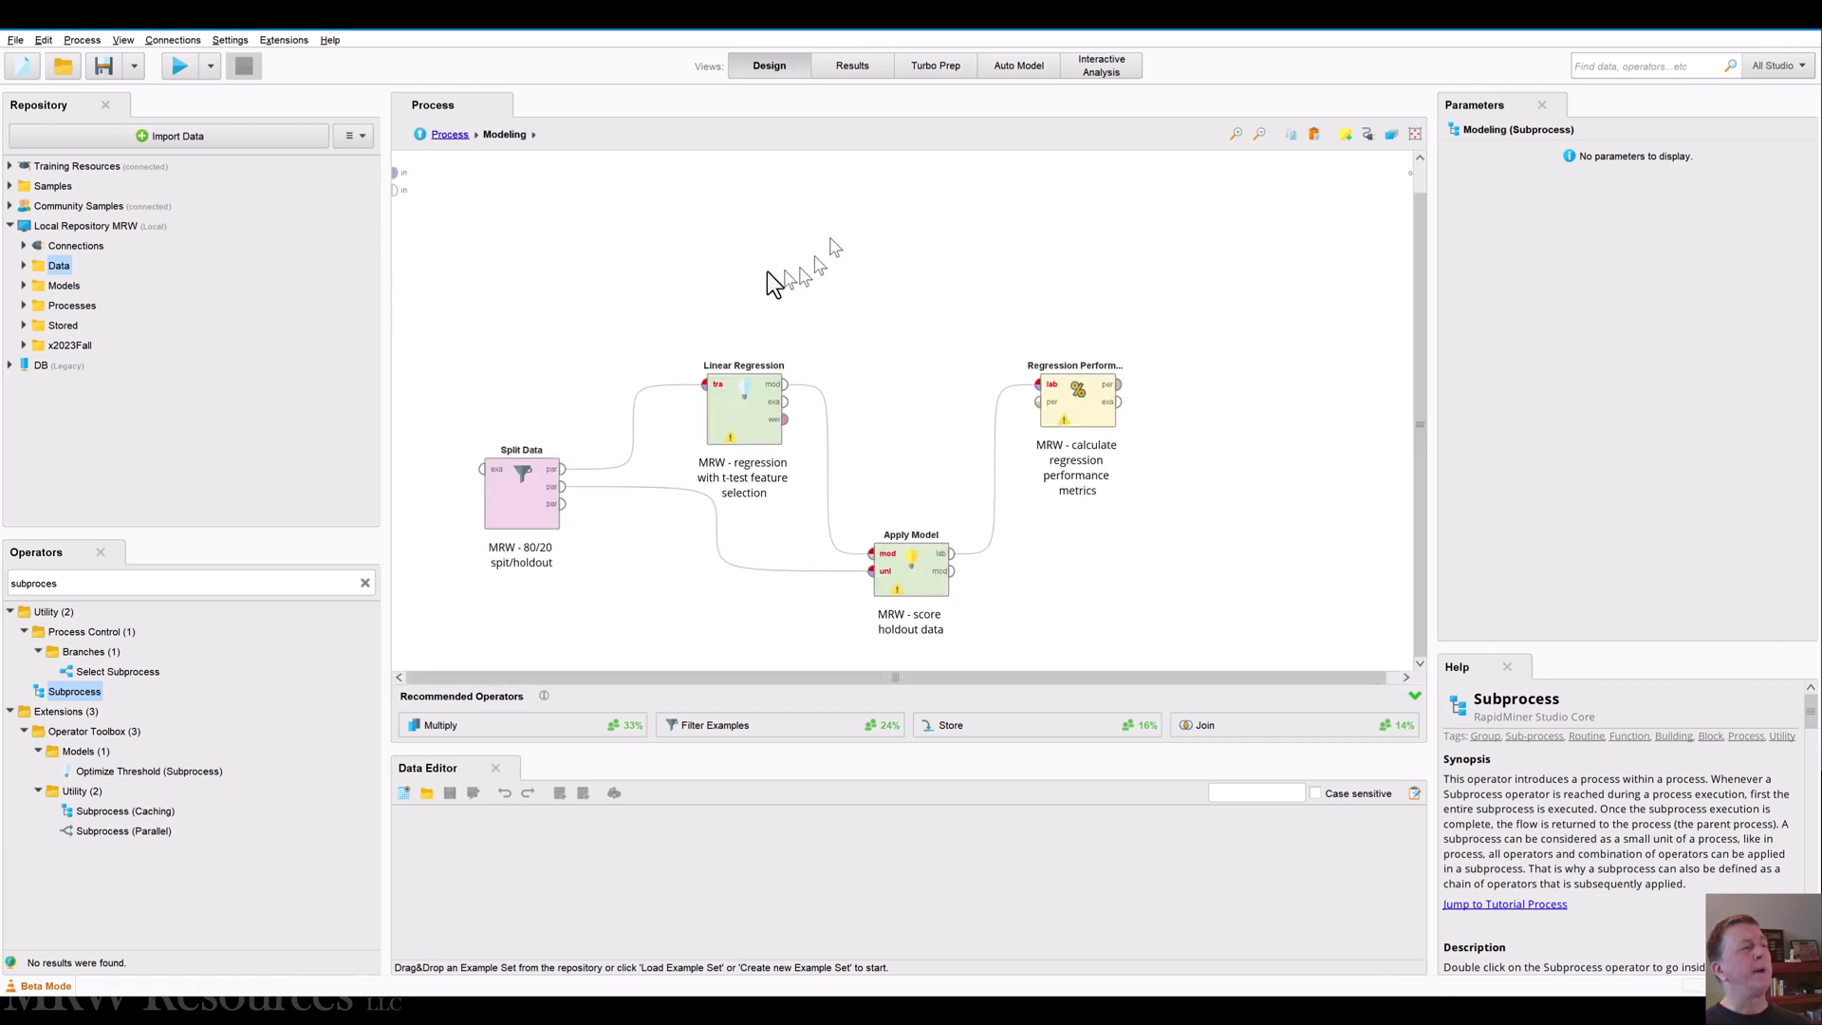
click(395, 174)
click(482, 468)
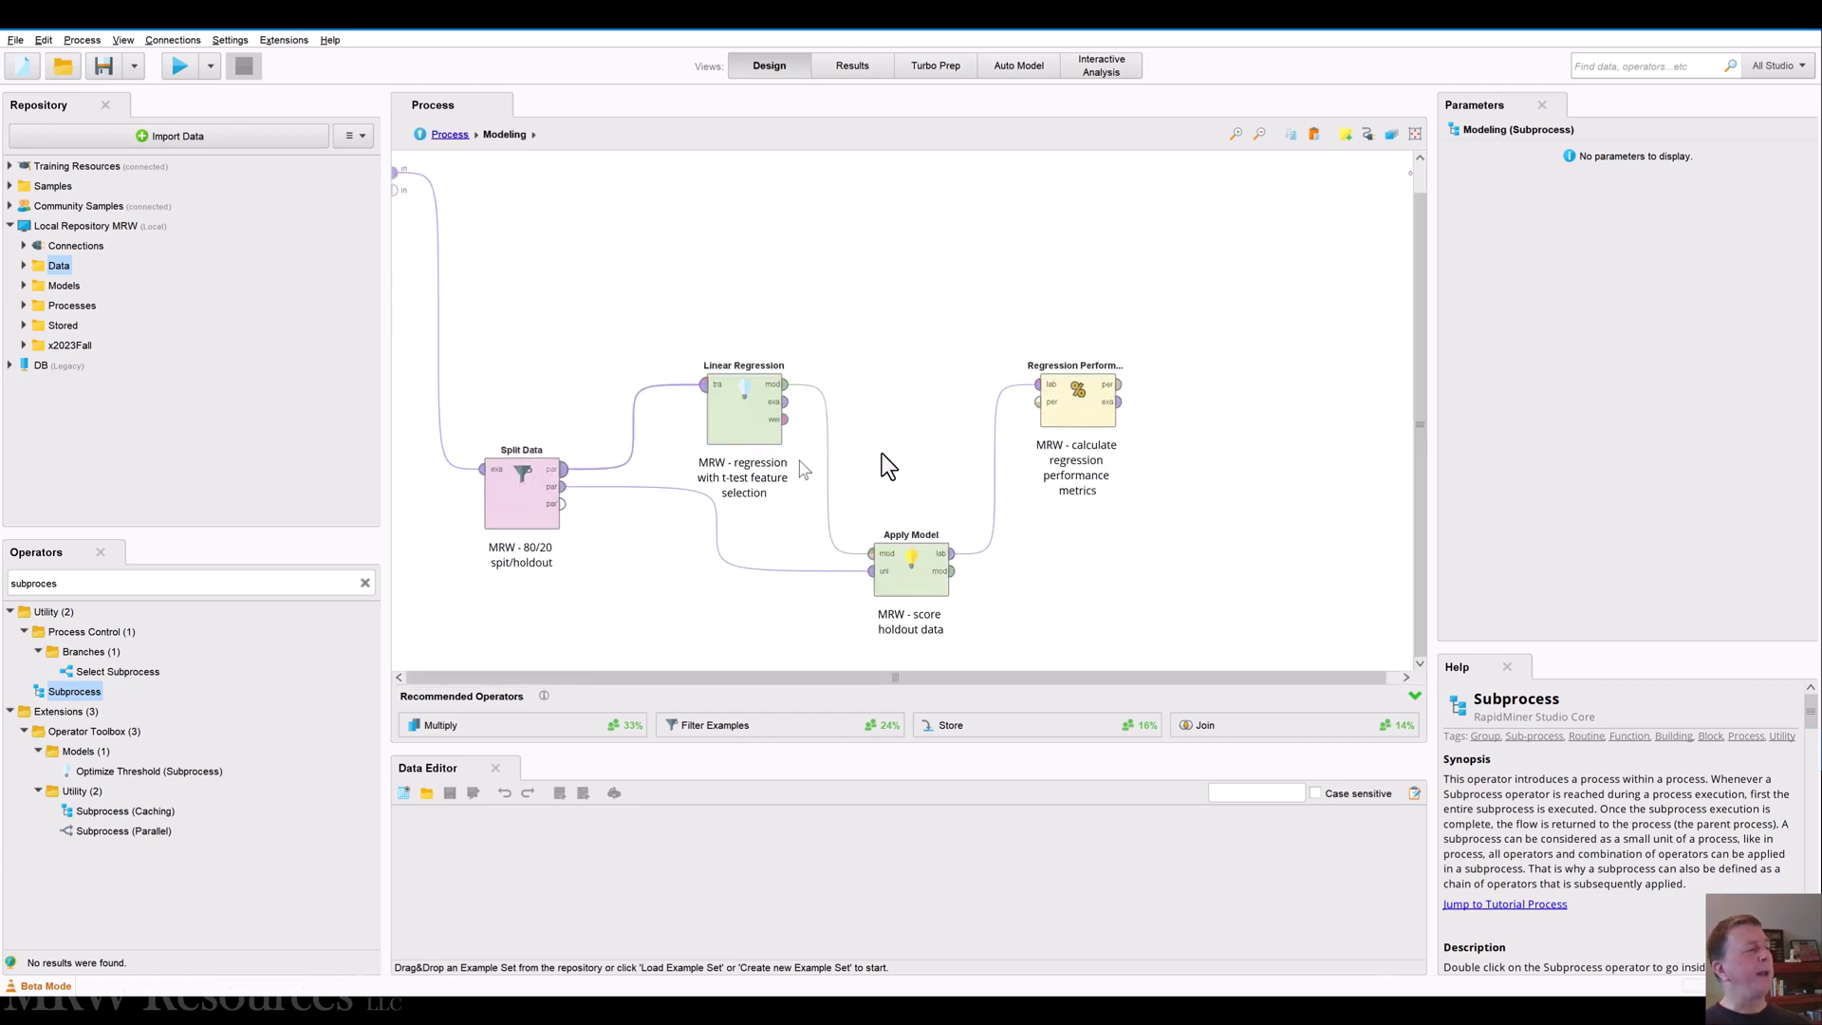
Reposition Regression Performance above and slightly right of Apply Model, and resize the process canvas to fit its contents
drag(1077, 403, 1564, 434)
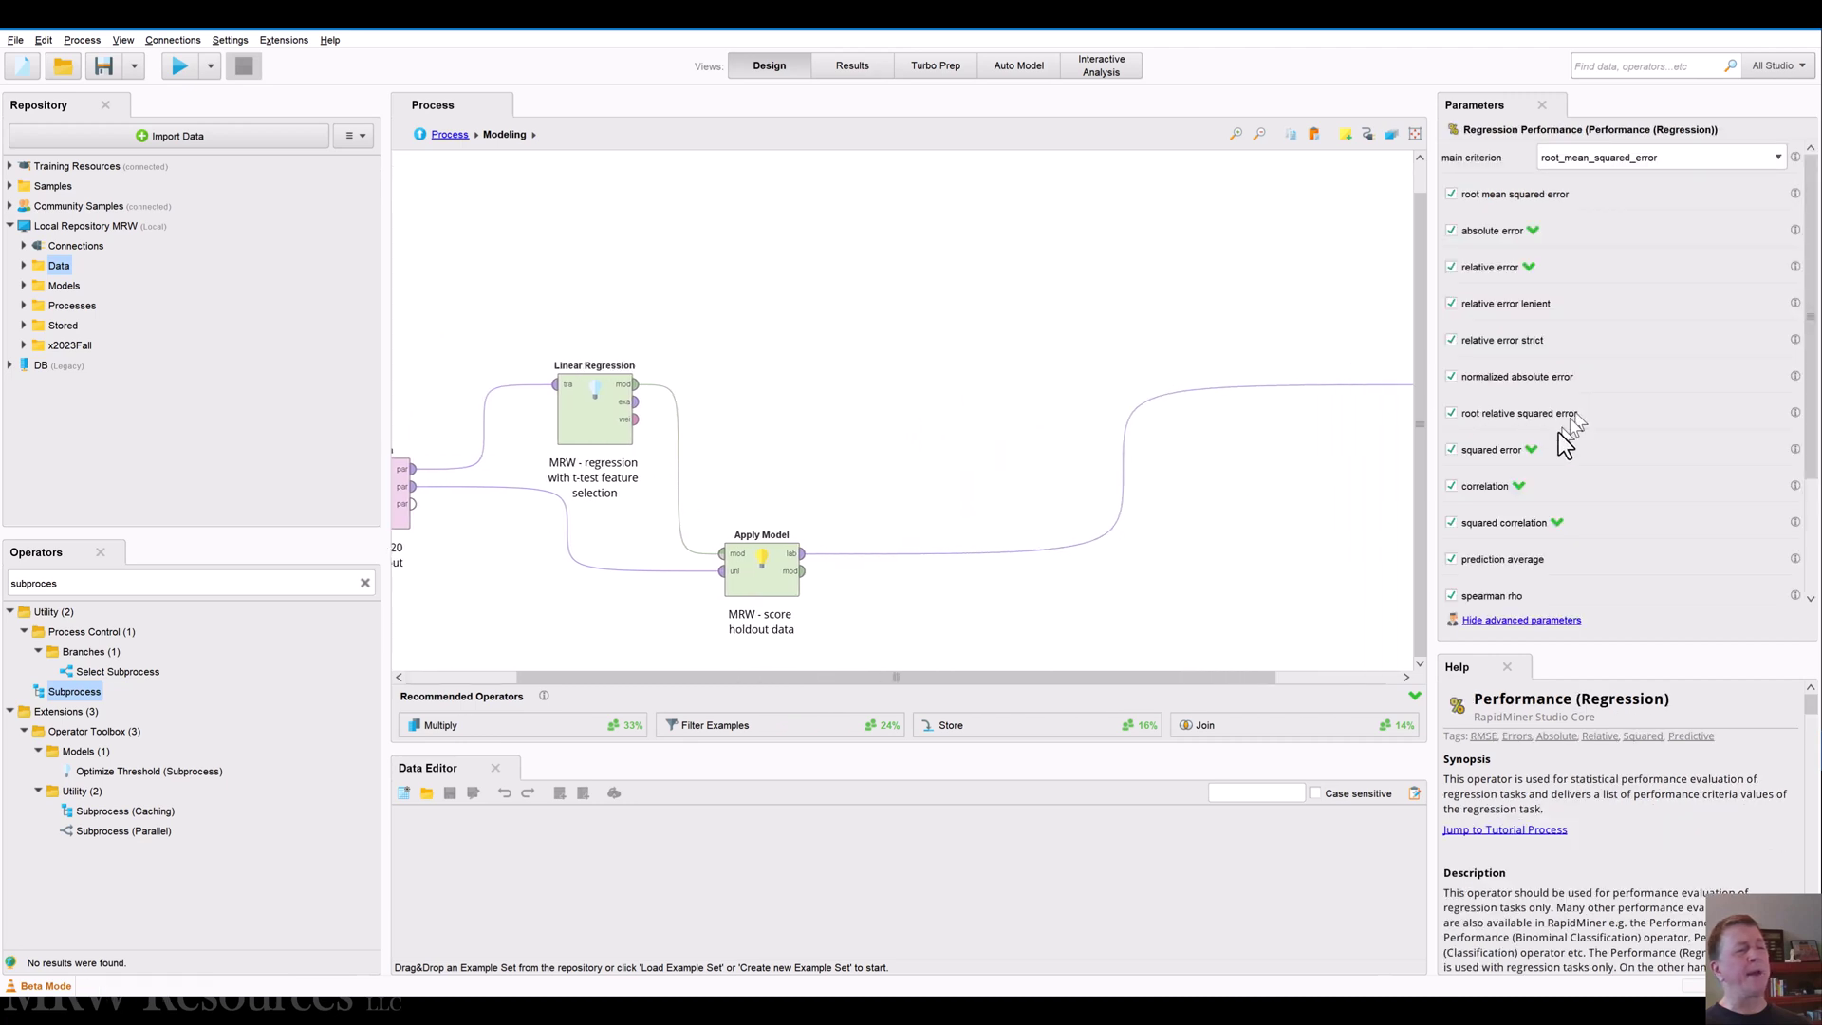
scroll(1328, 678, right, 5)
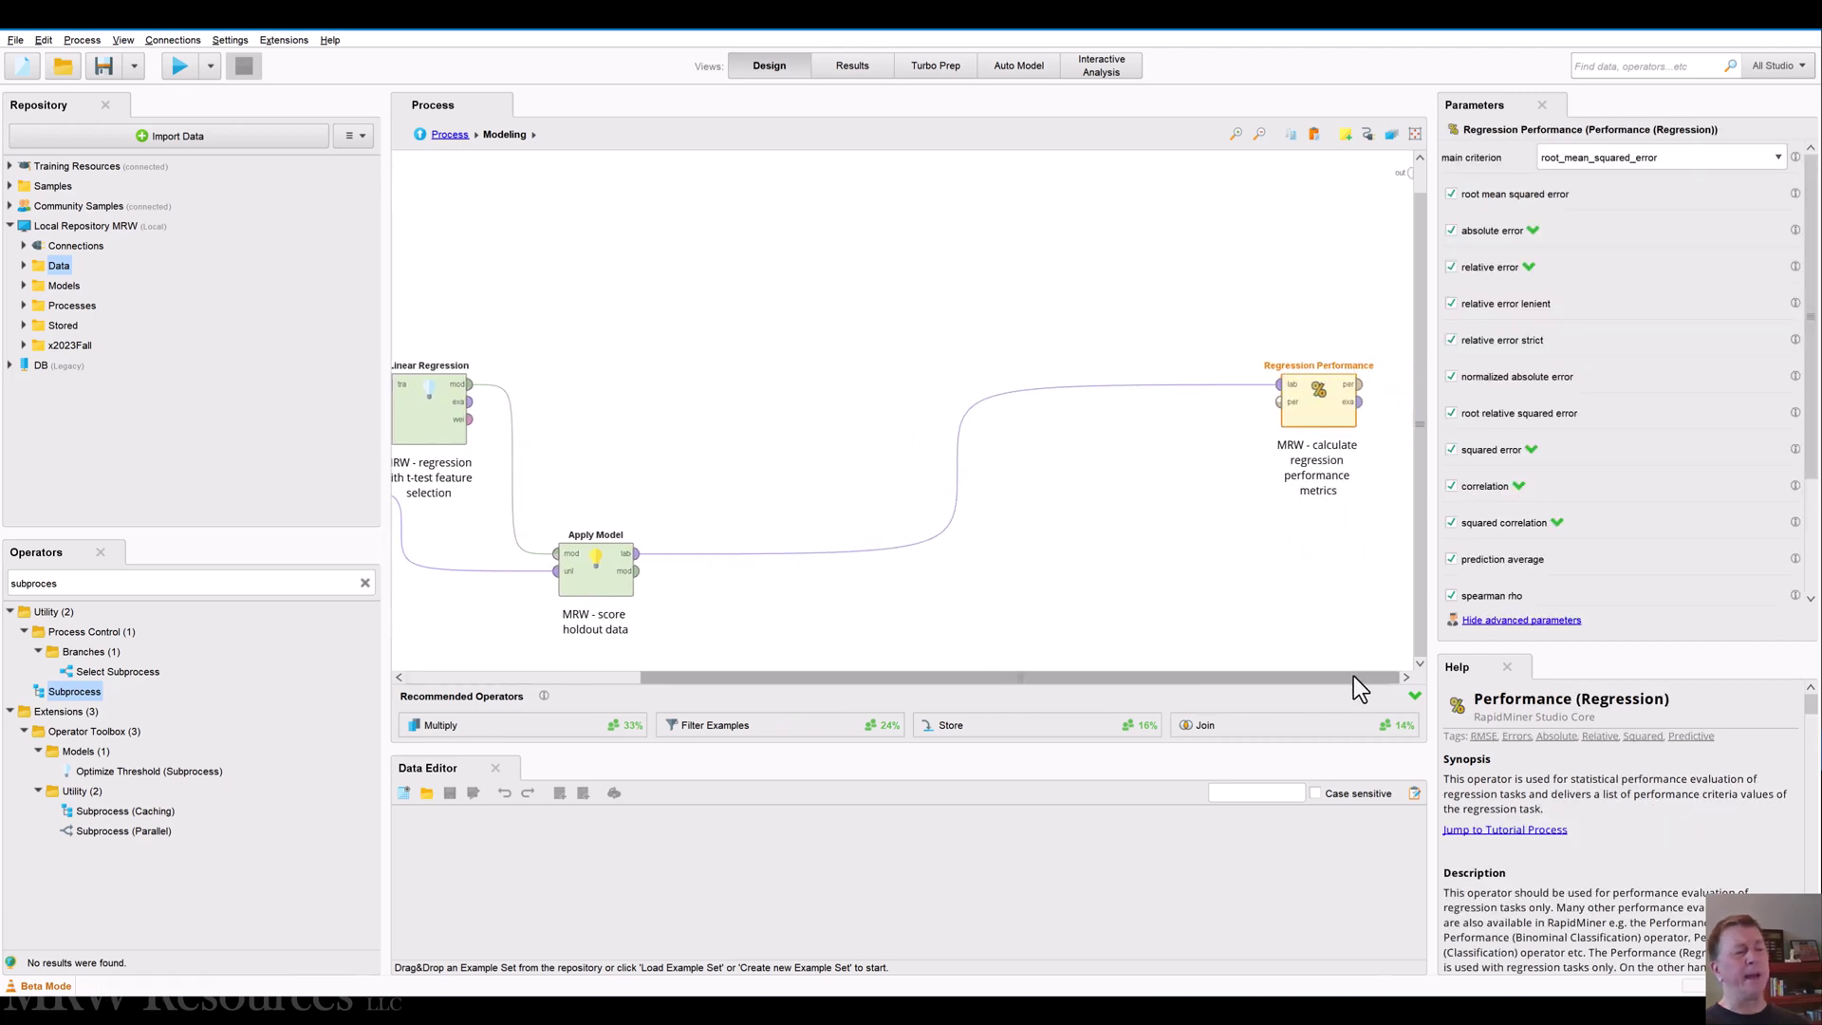
scroll(1291, 676, left, 10)
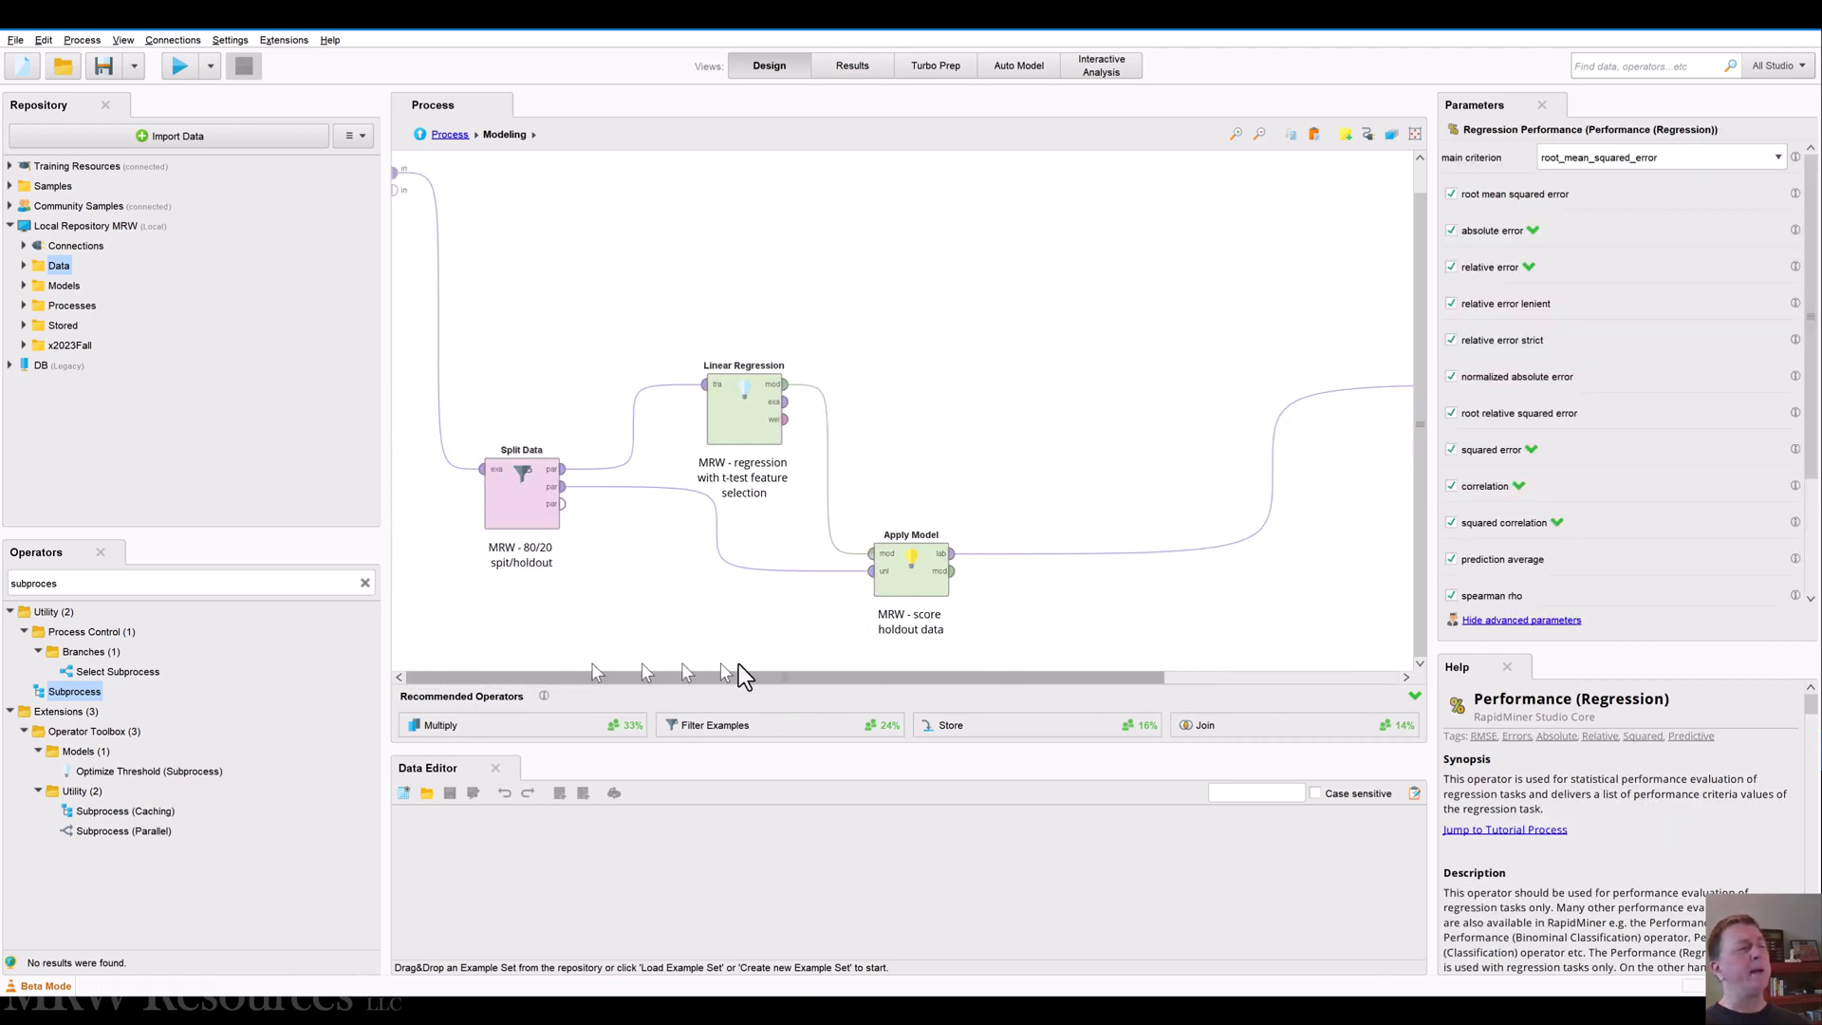
scroll(1272, 664, right, 9)
drag(1314, 396, 795, 349)
drag(827, 678, 437, 679)
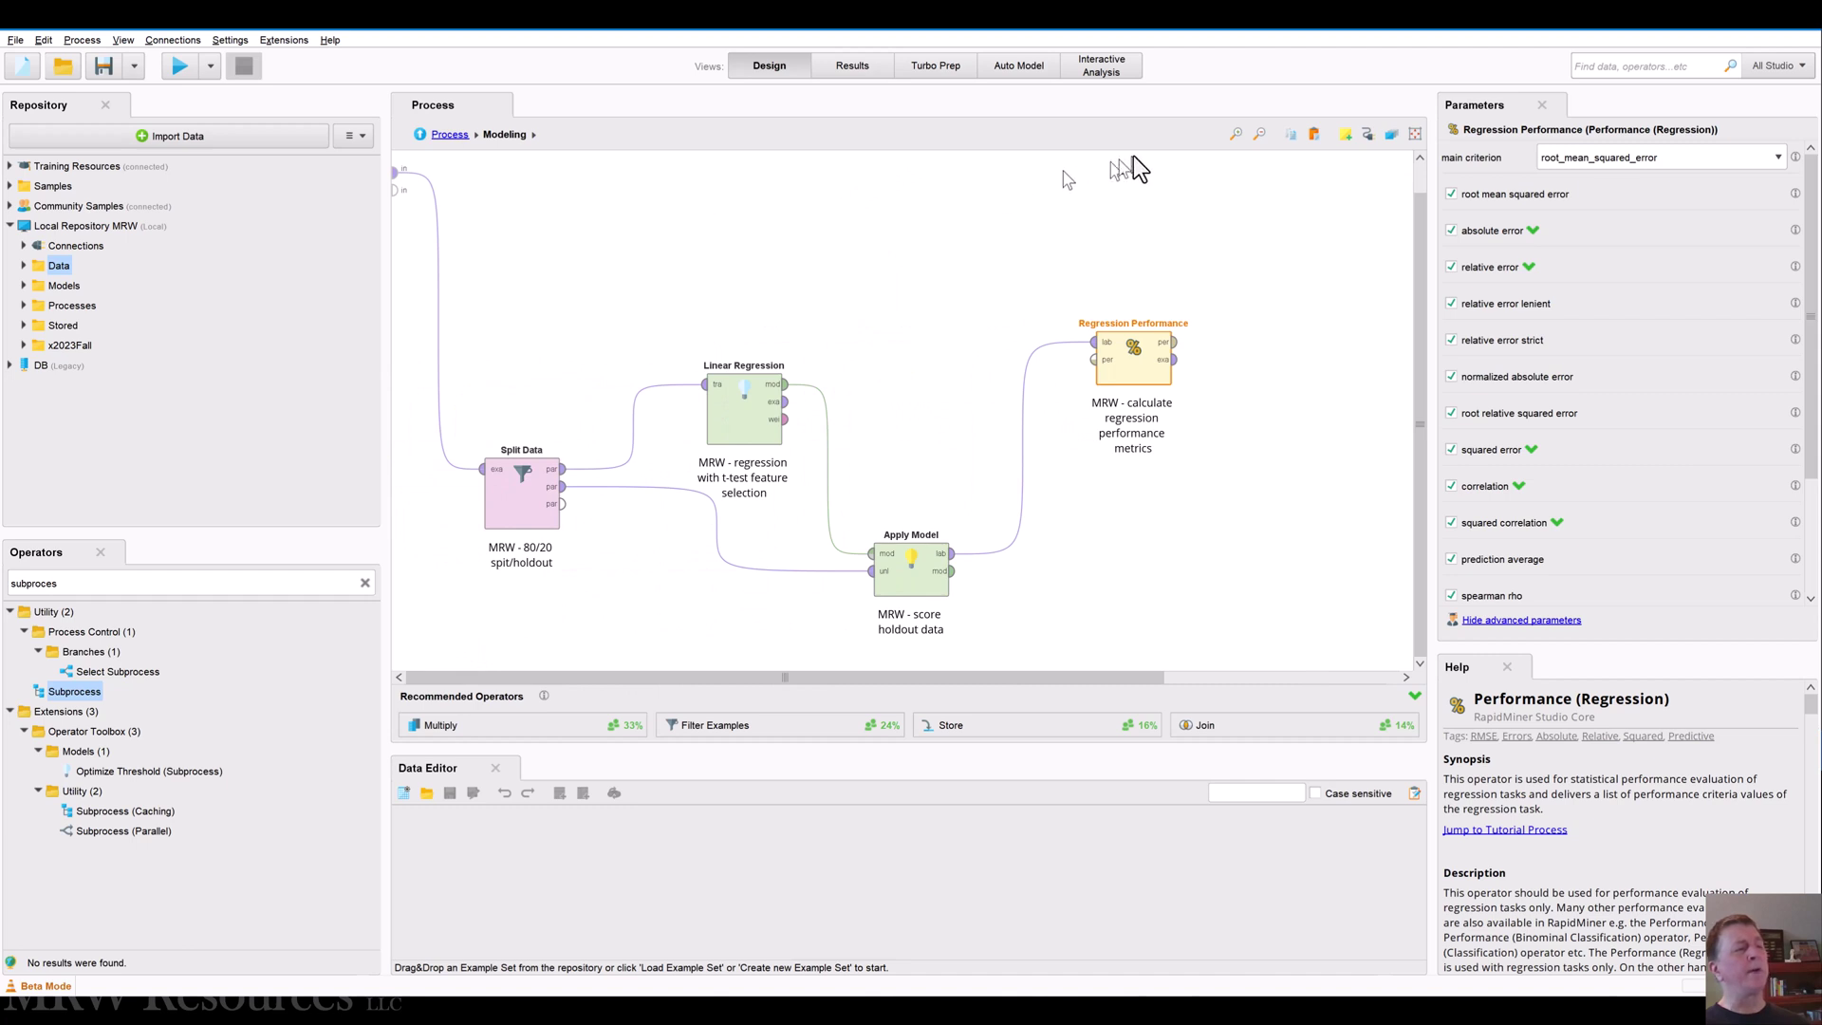
click(1415, 134)
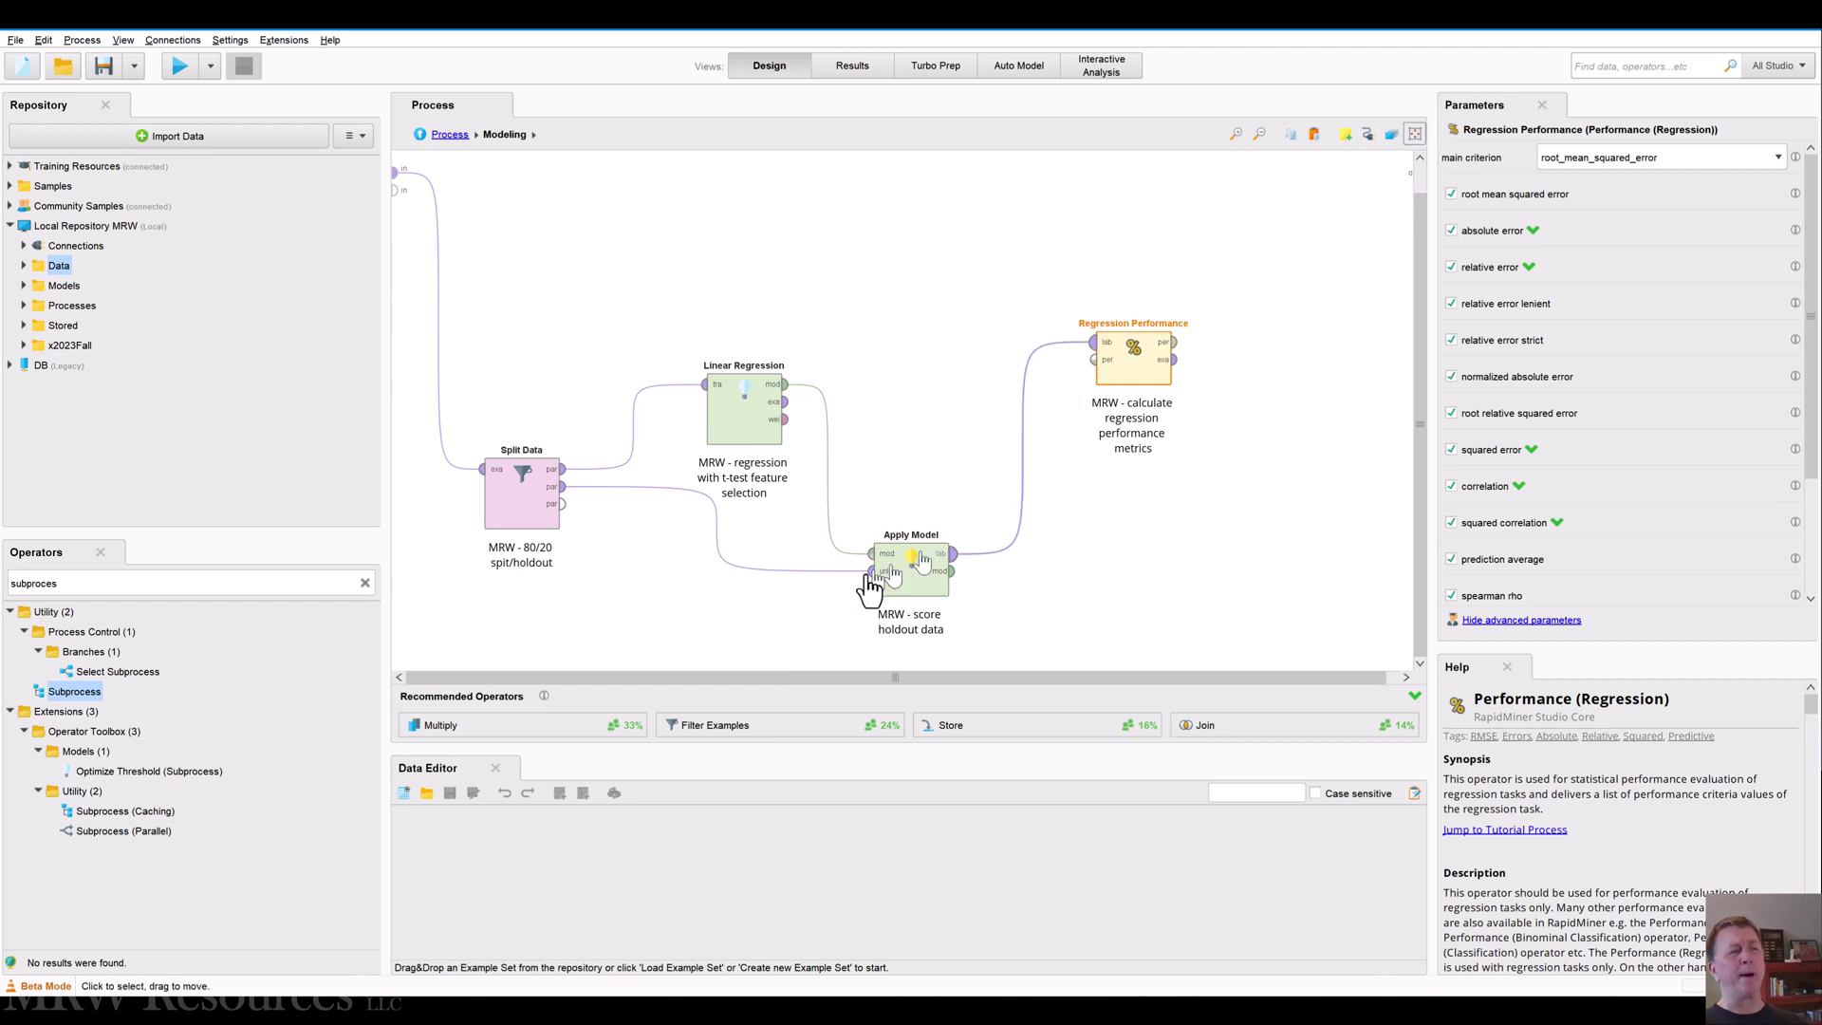
Align Split Data with the Modeling input port, place Linear Regression beside it, and set Apply Model below Linear Regression
drag(500, 500, 505, 220)
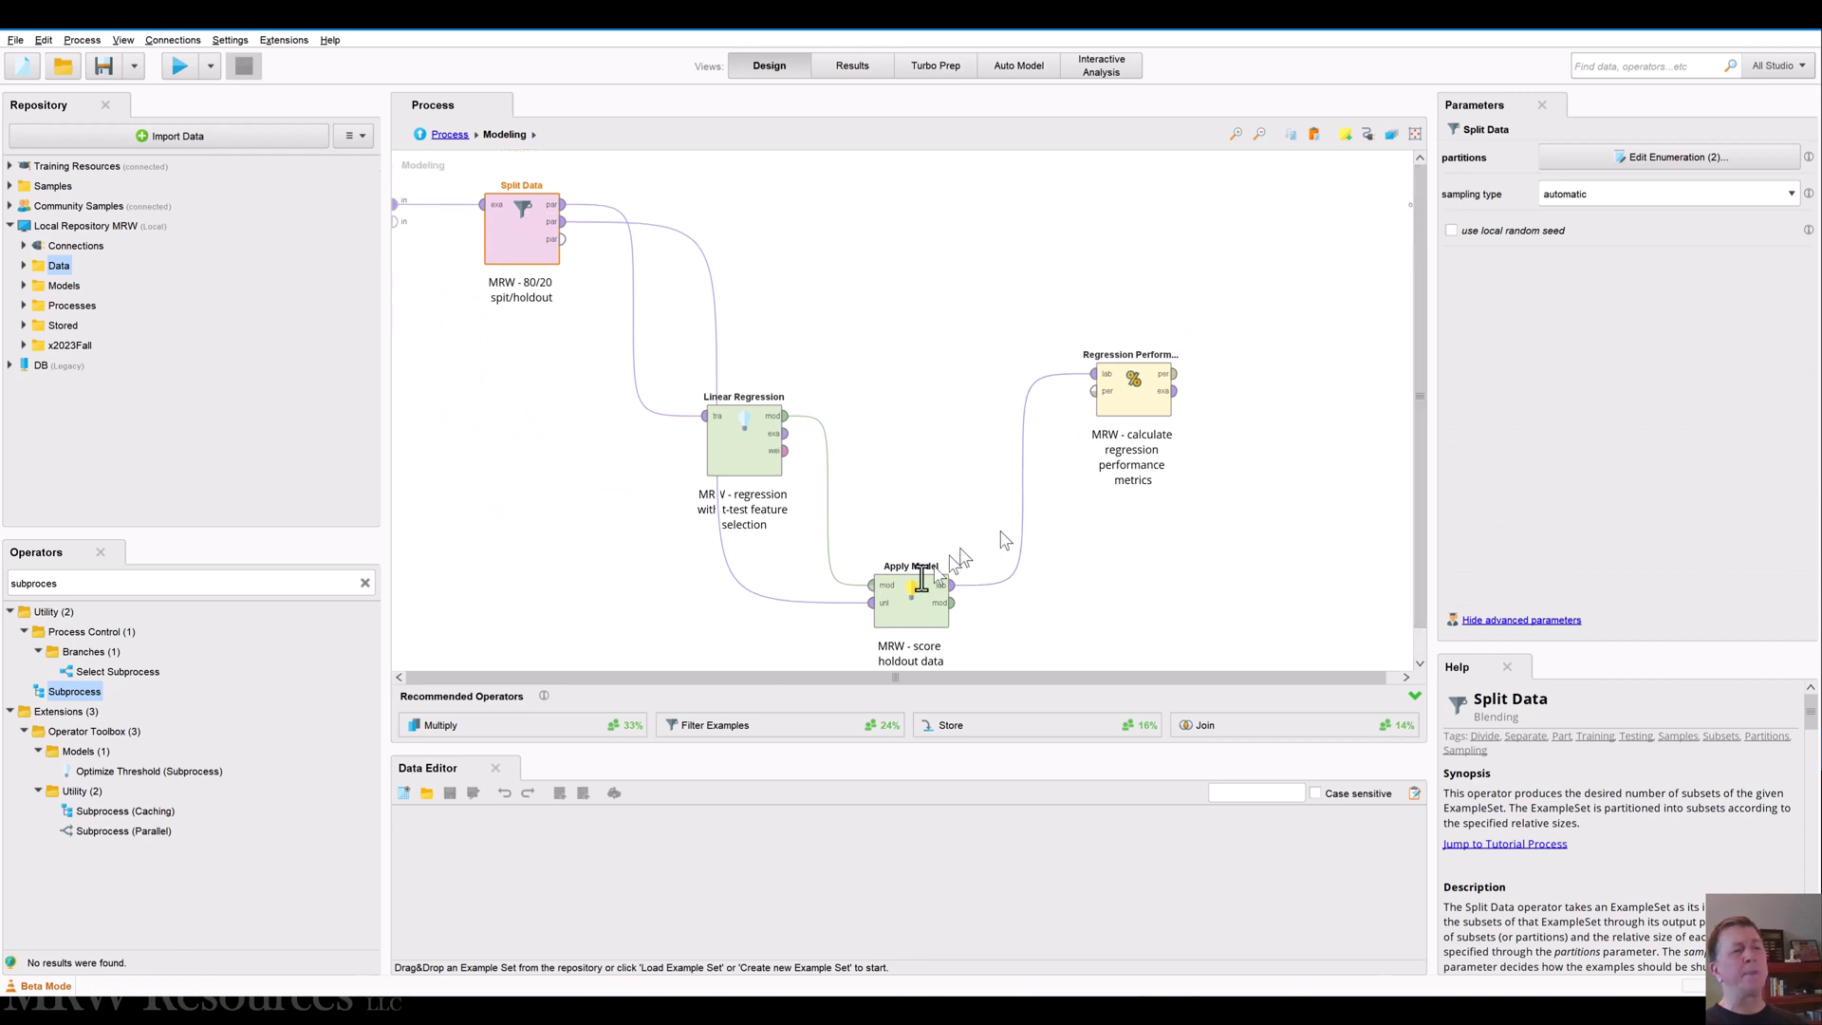
drag(922, 574, 760, 242)
click(757, 446)
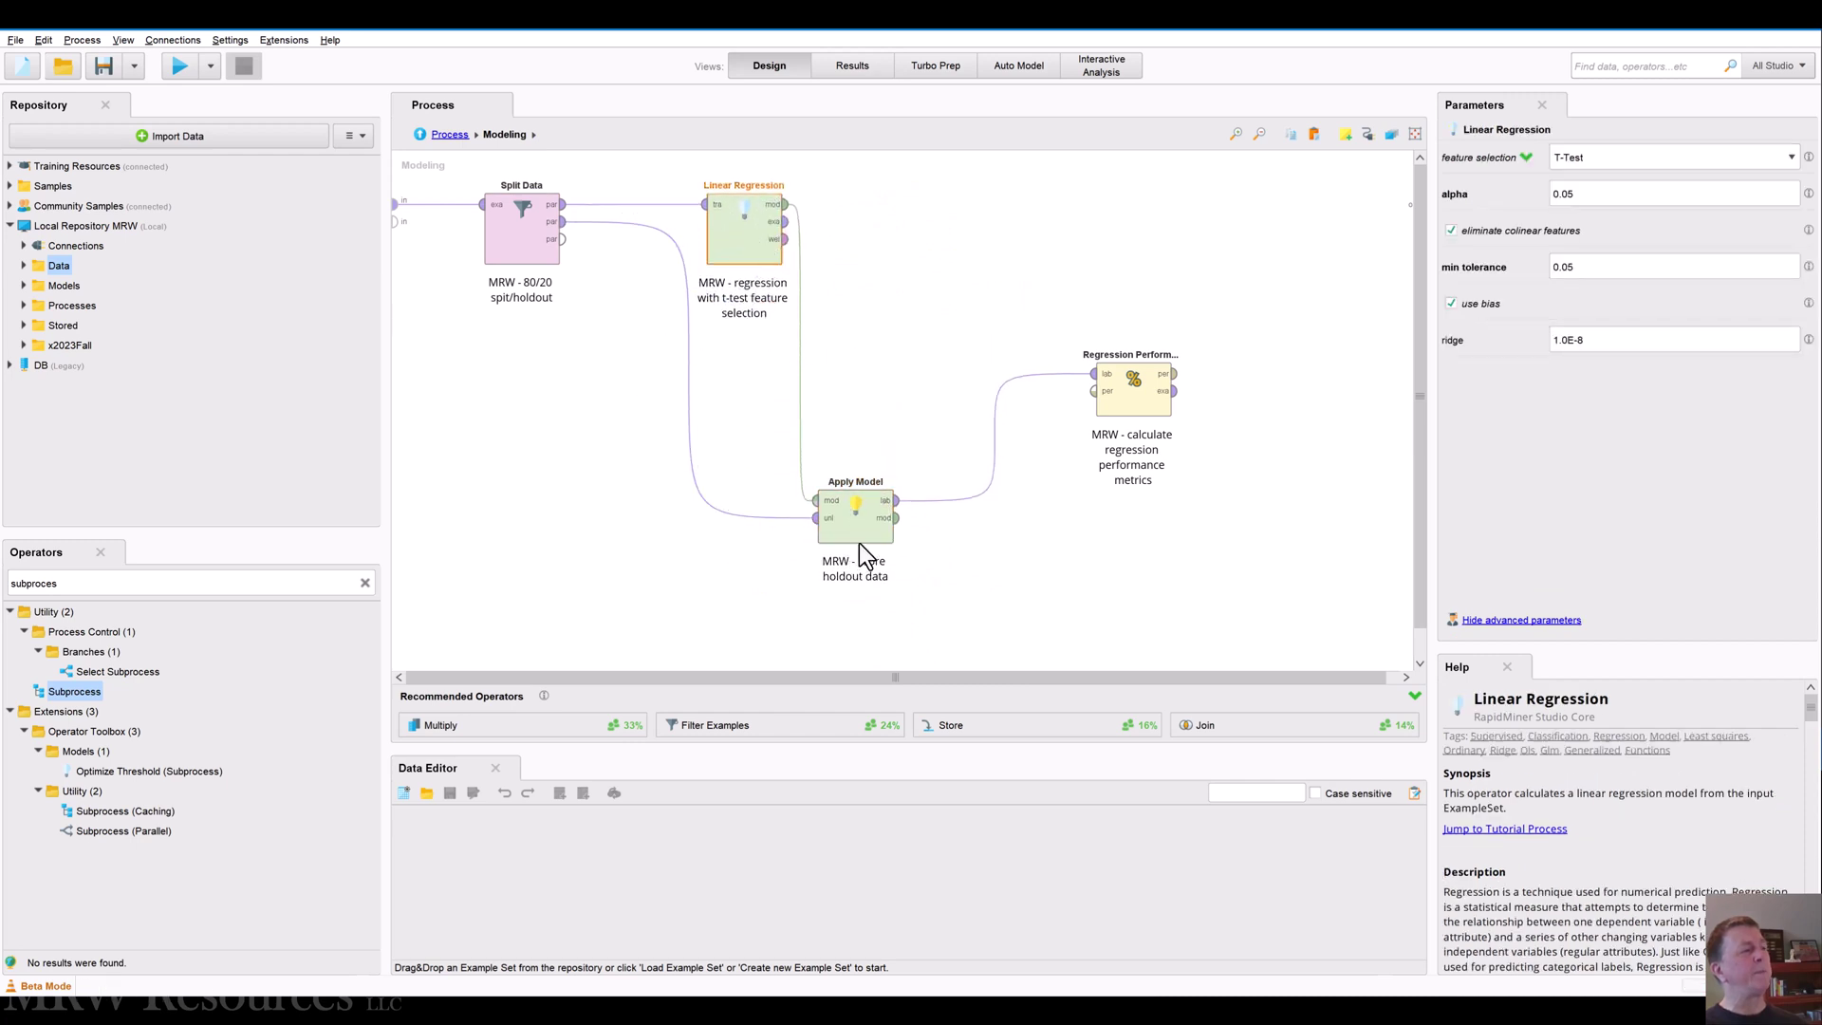
Place Apply Model closer beneath Linear Regression, align Regression Performance with the top row, and fit the canvas to its contents
click(882, 522)
drag(882, 520, 877, 477)
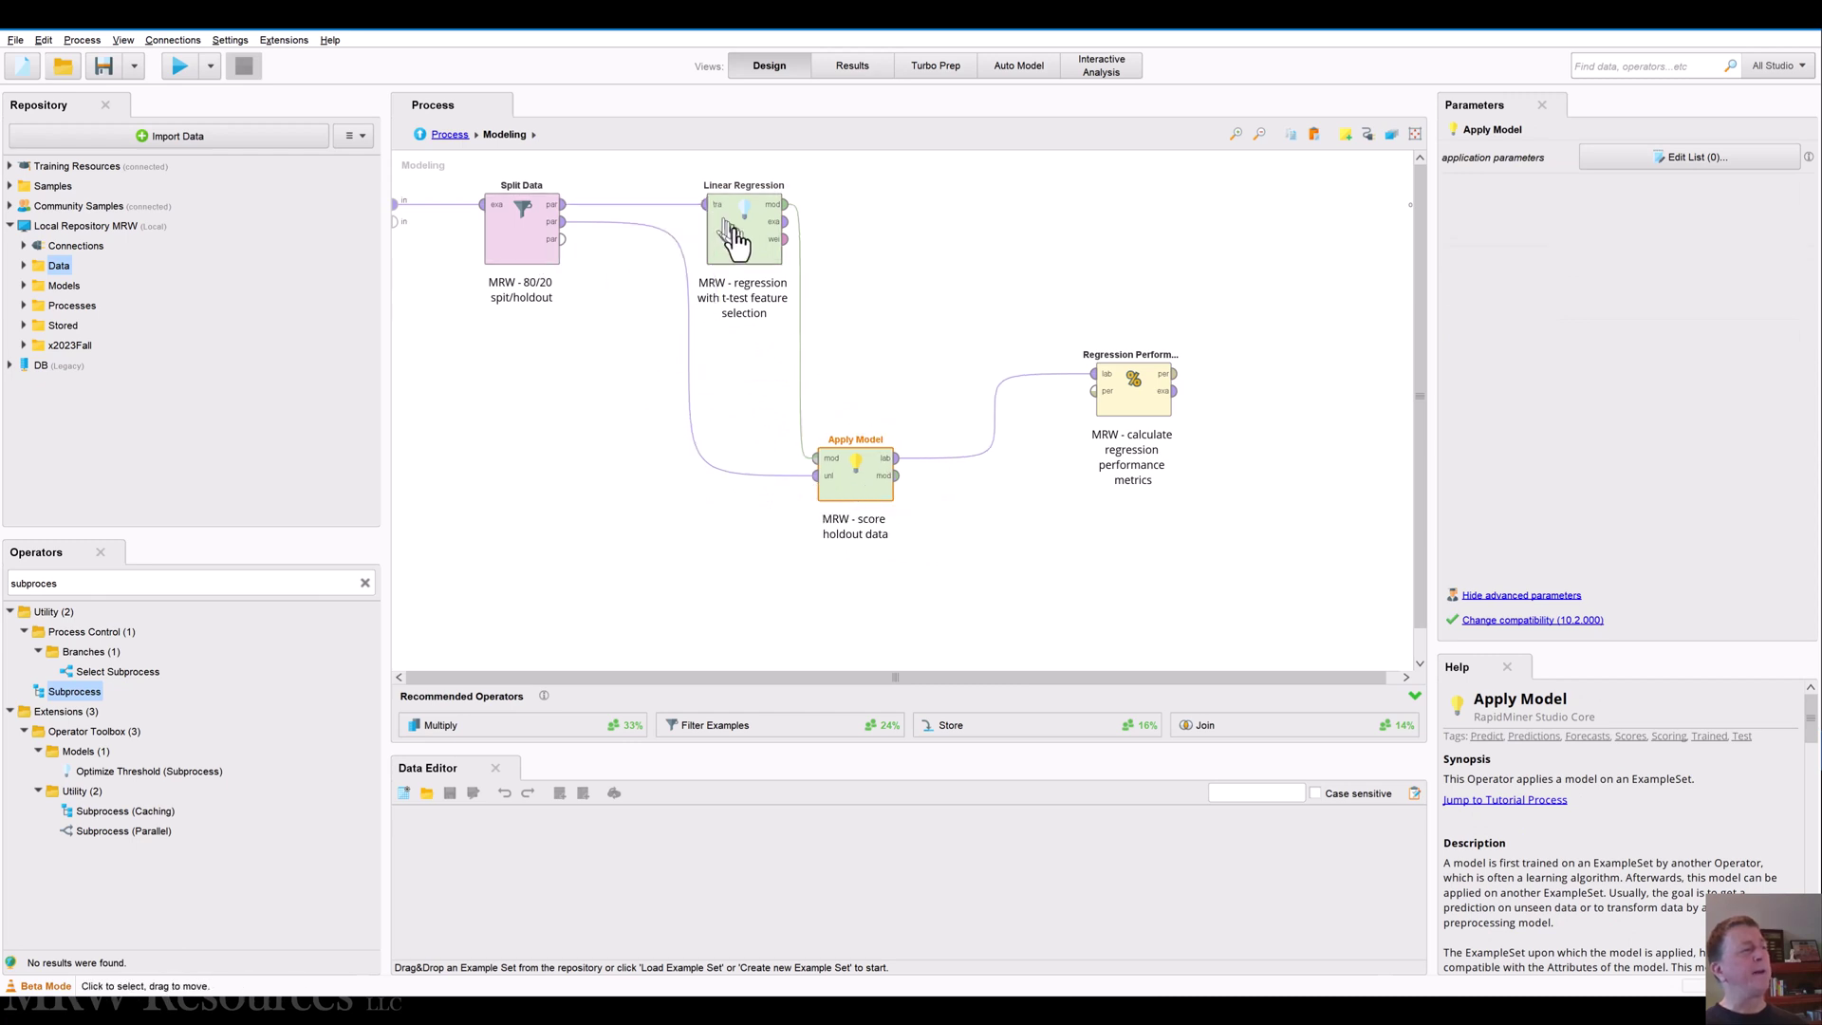
drag(865, 483, 864, 415)
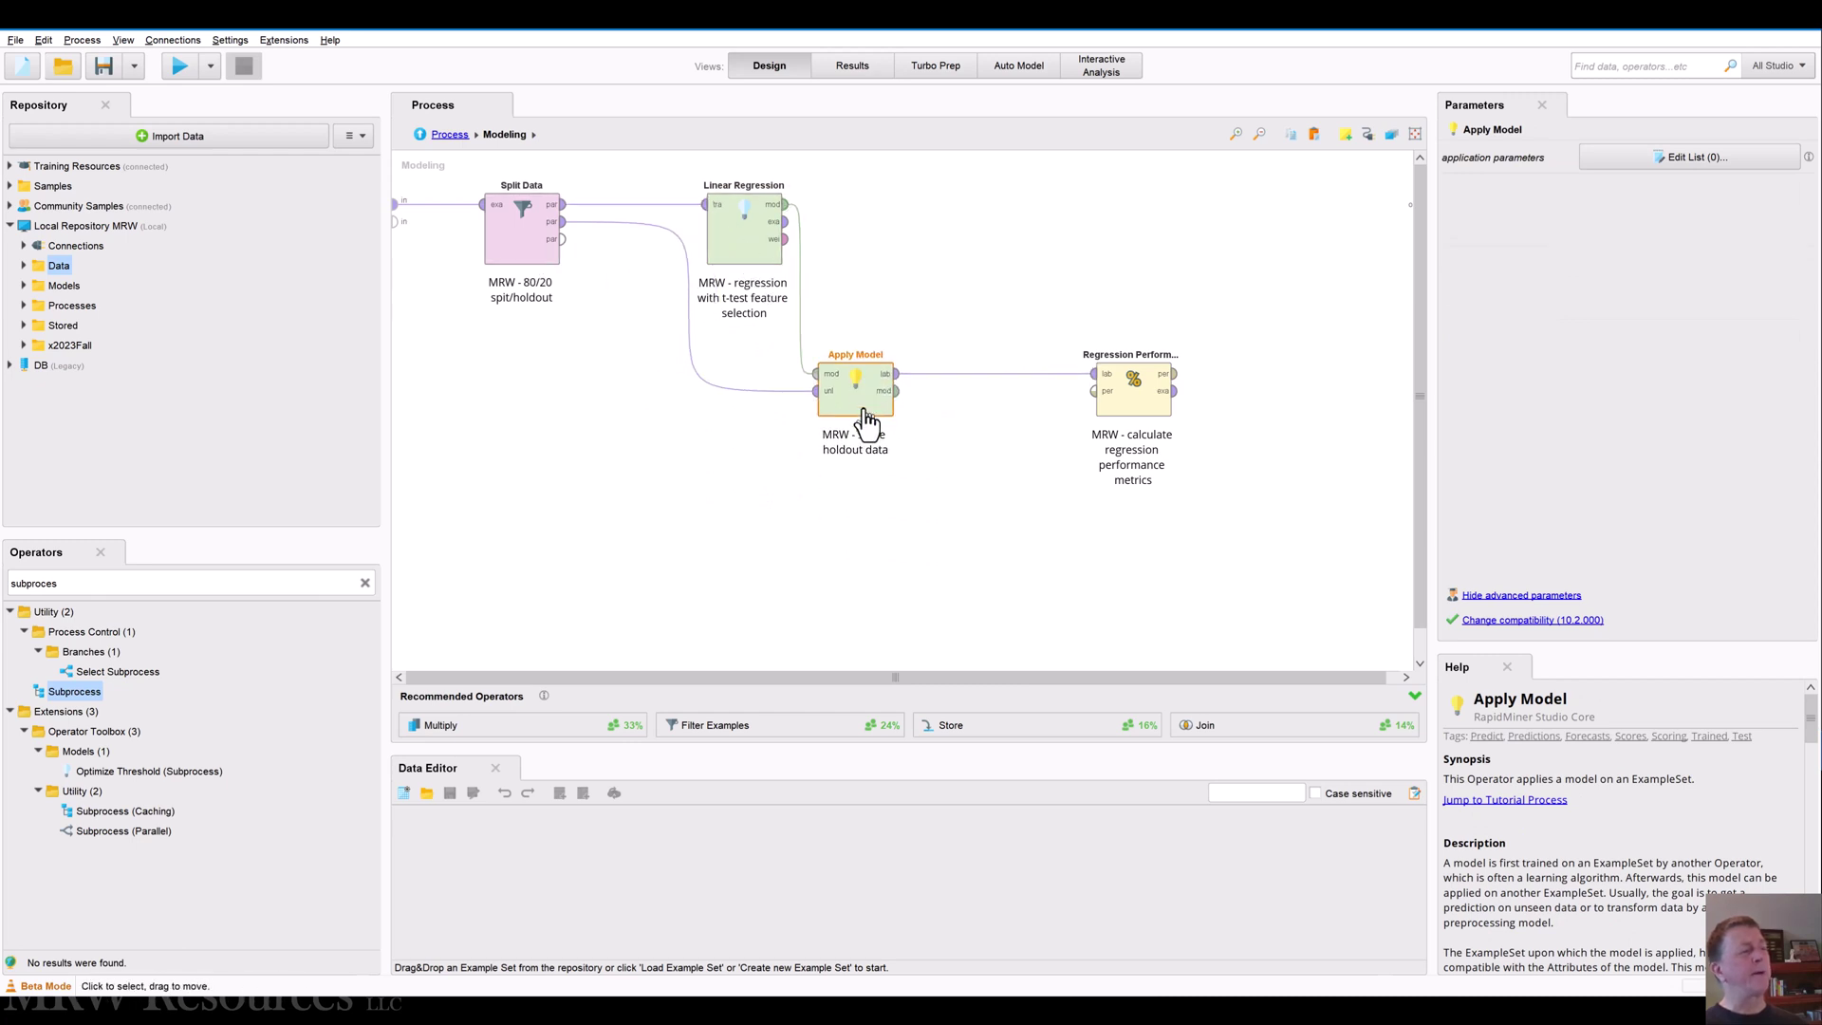
click(1173, 373)
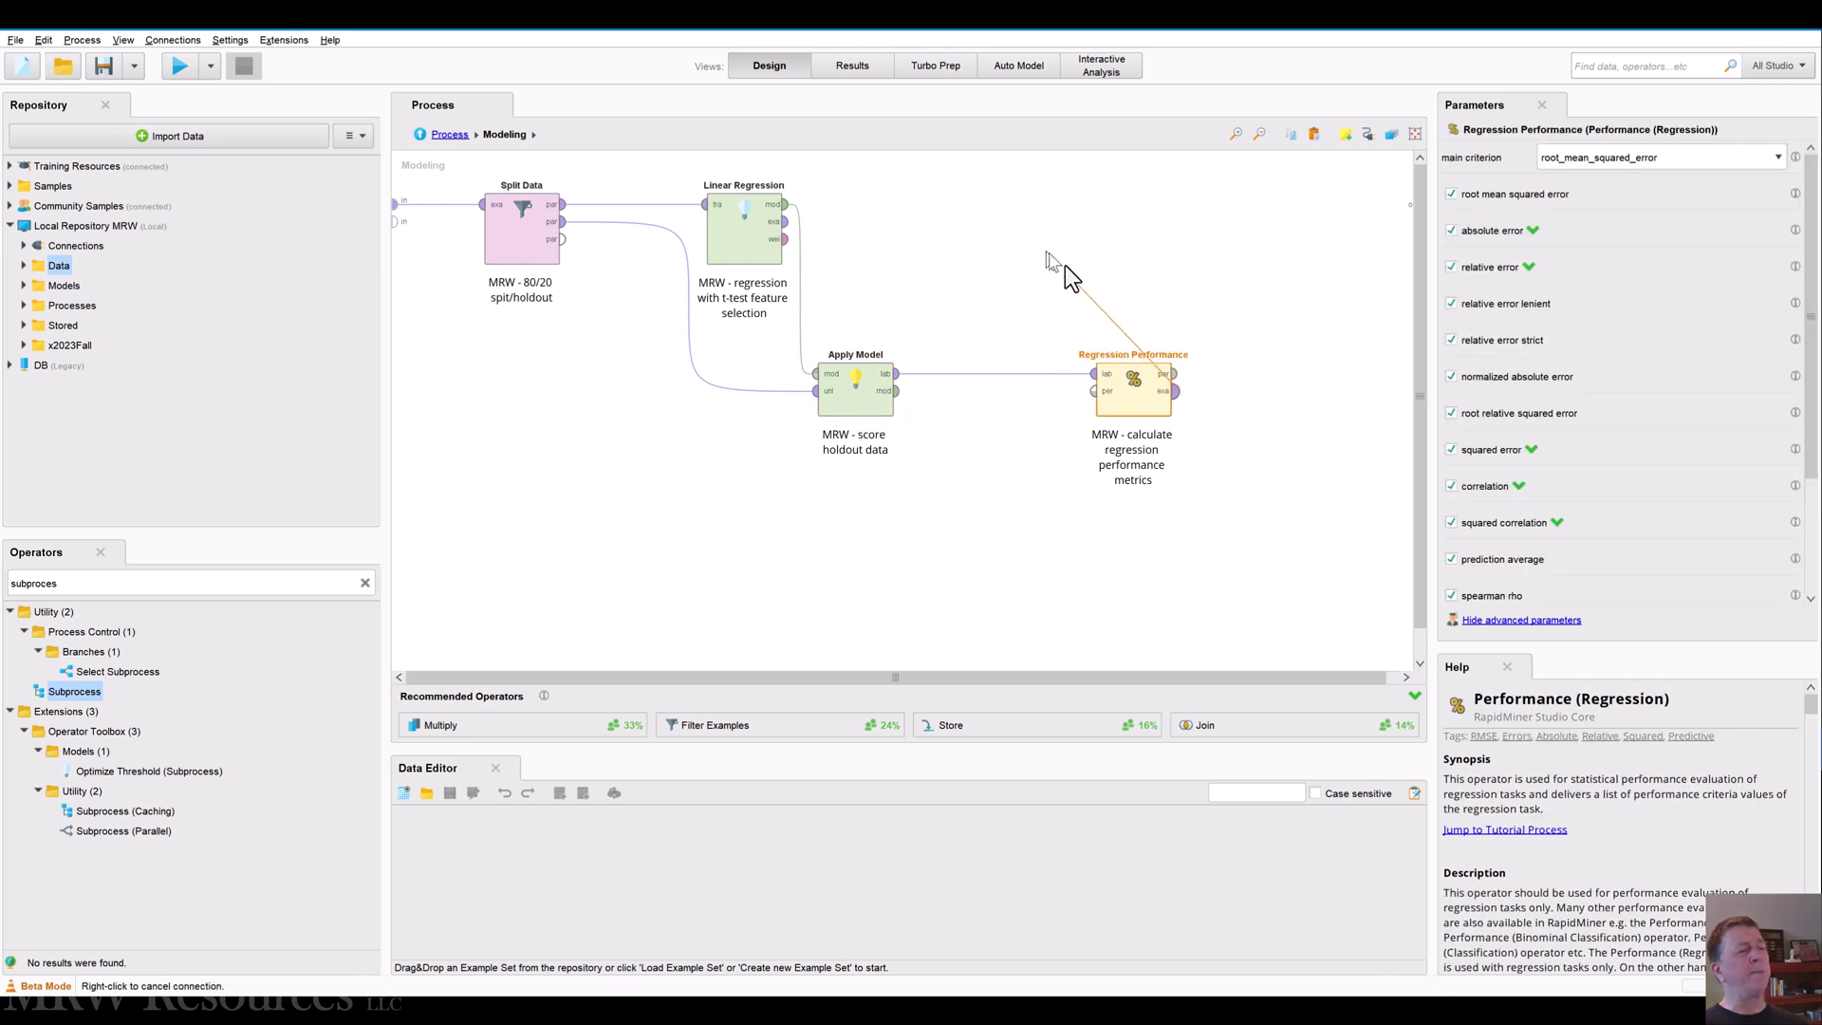
drag(1135, 384, 1080, 220)
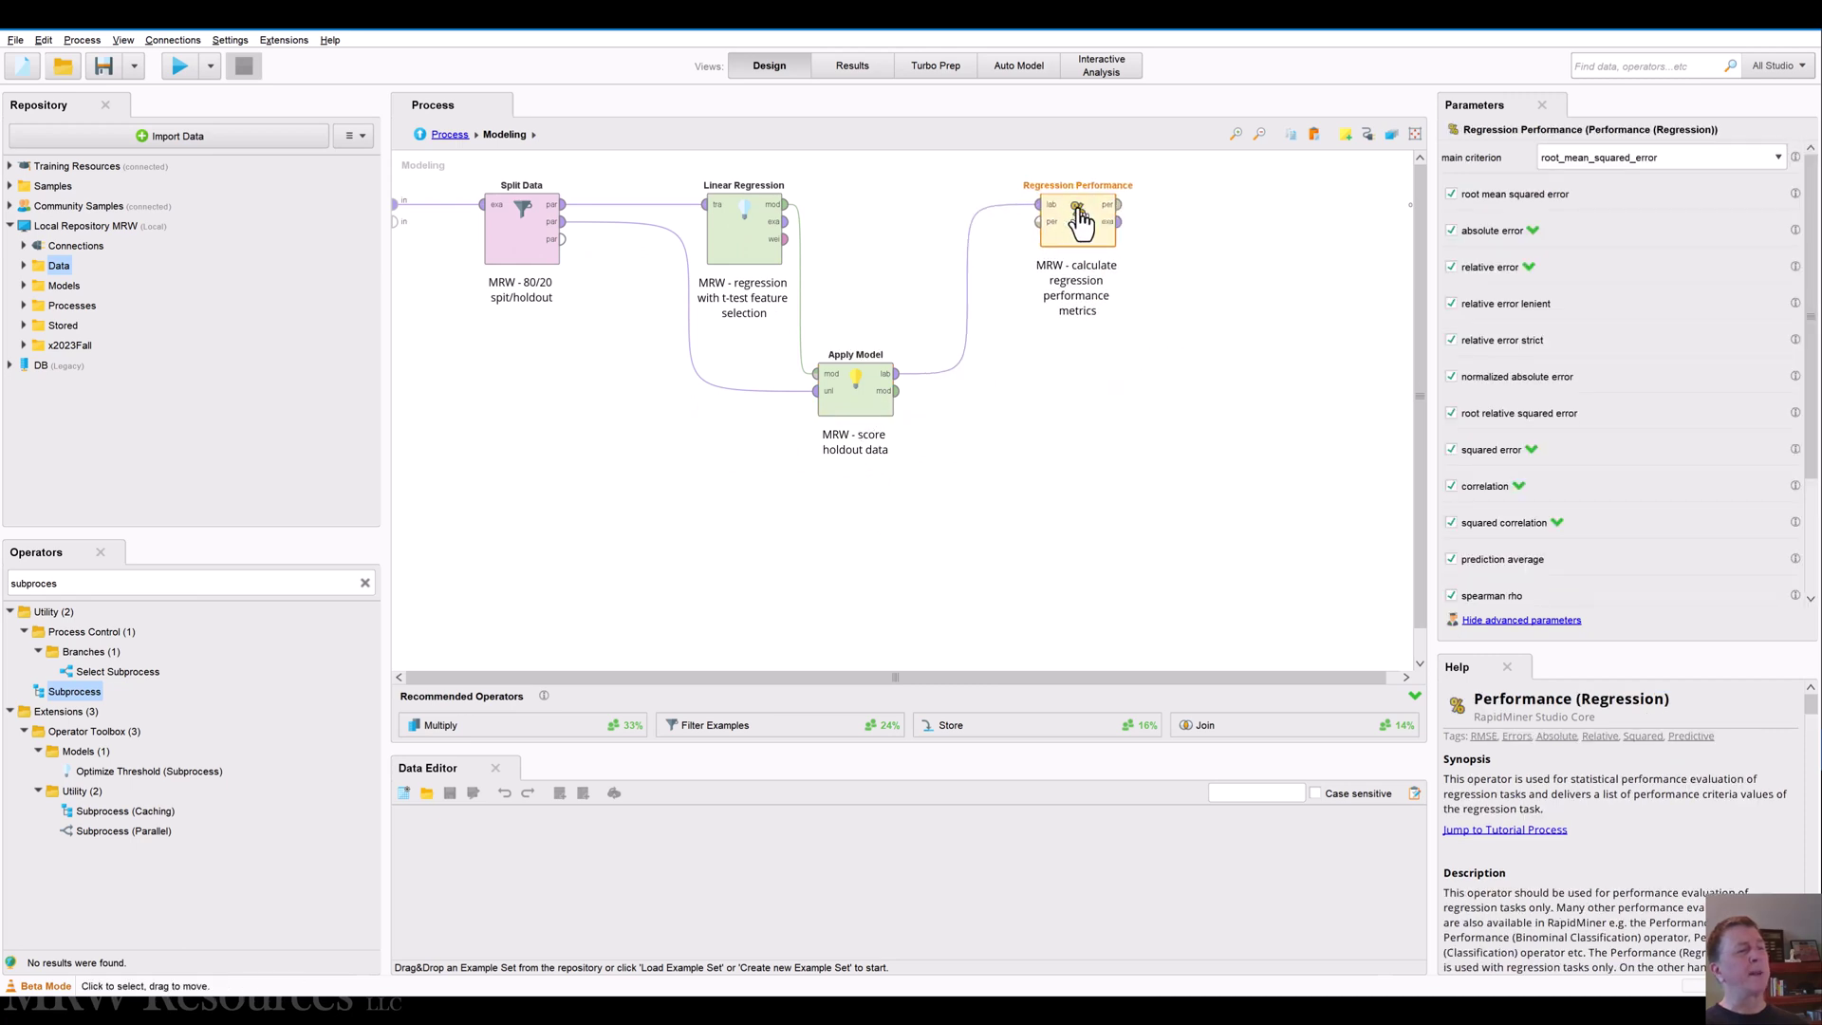
click(1053, 422)
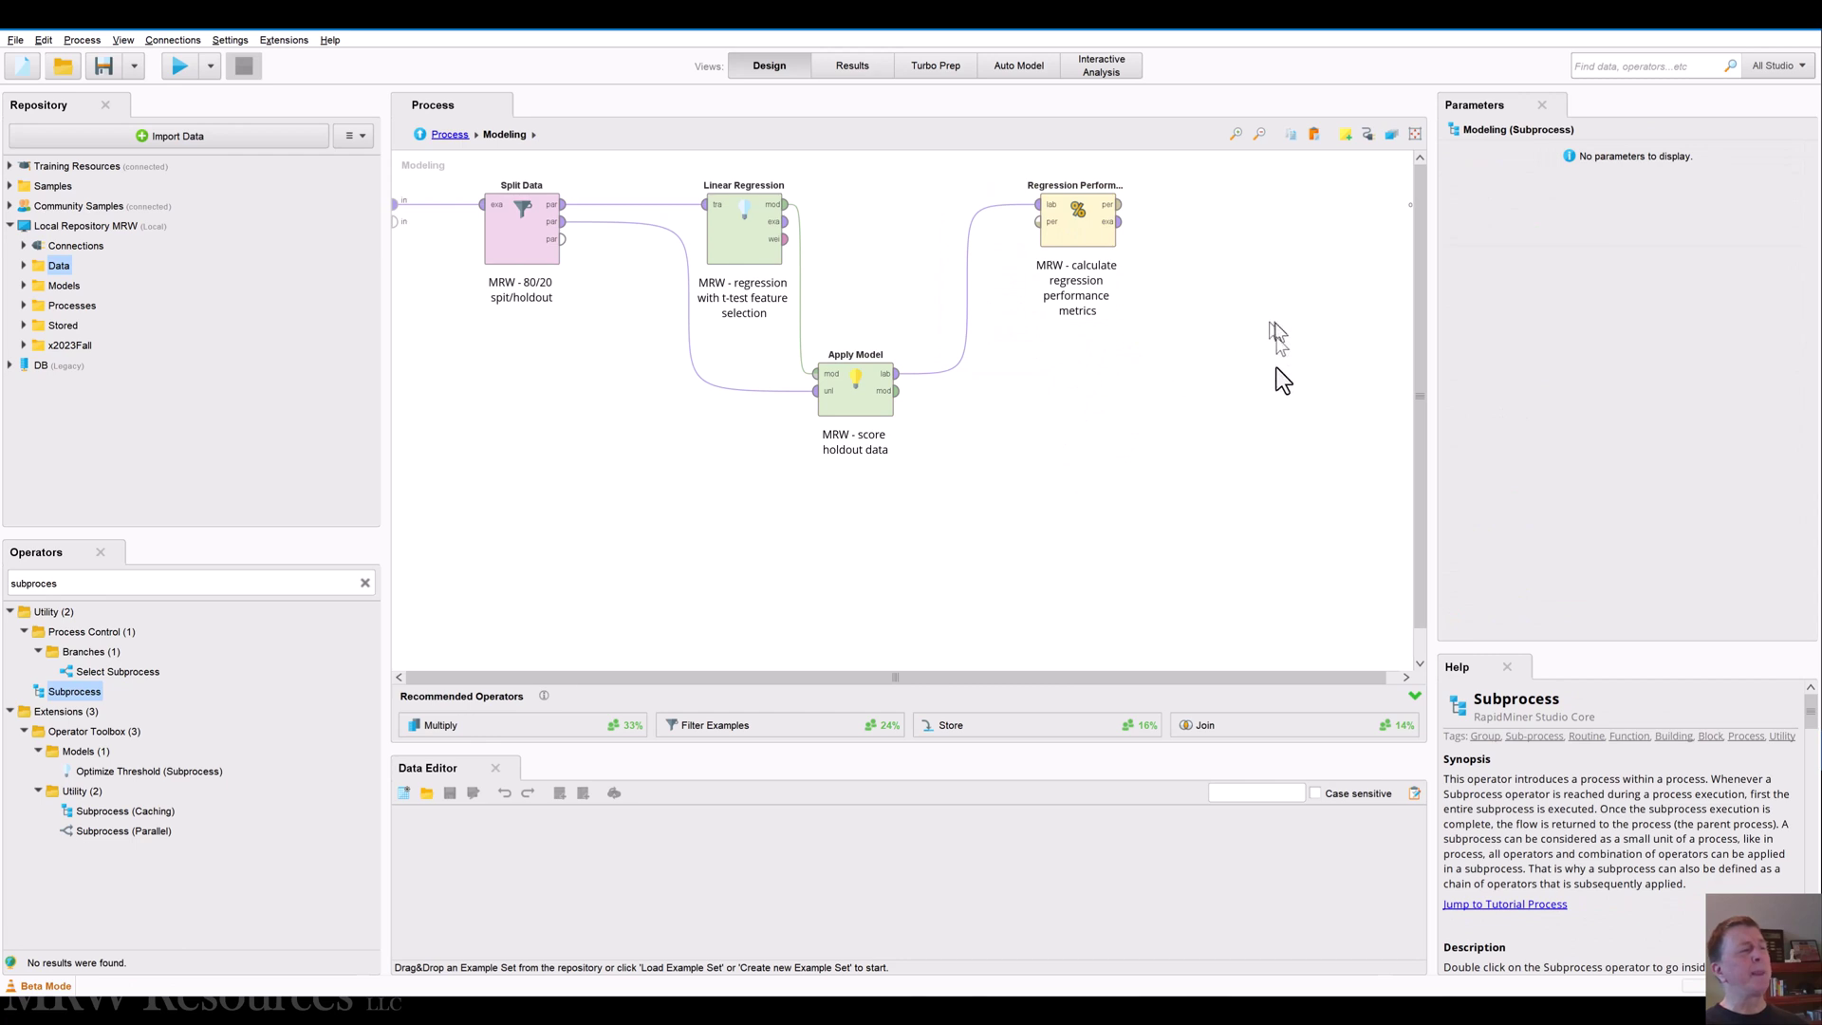
click(1414, 133)
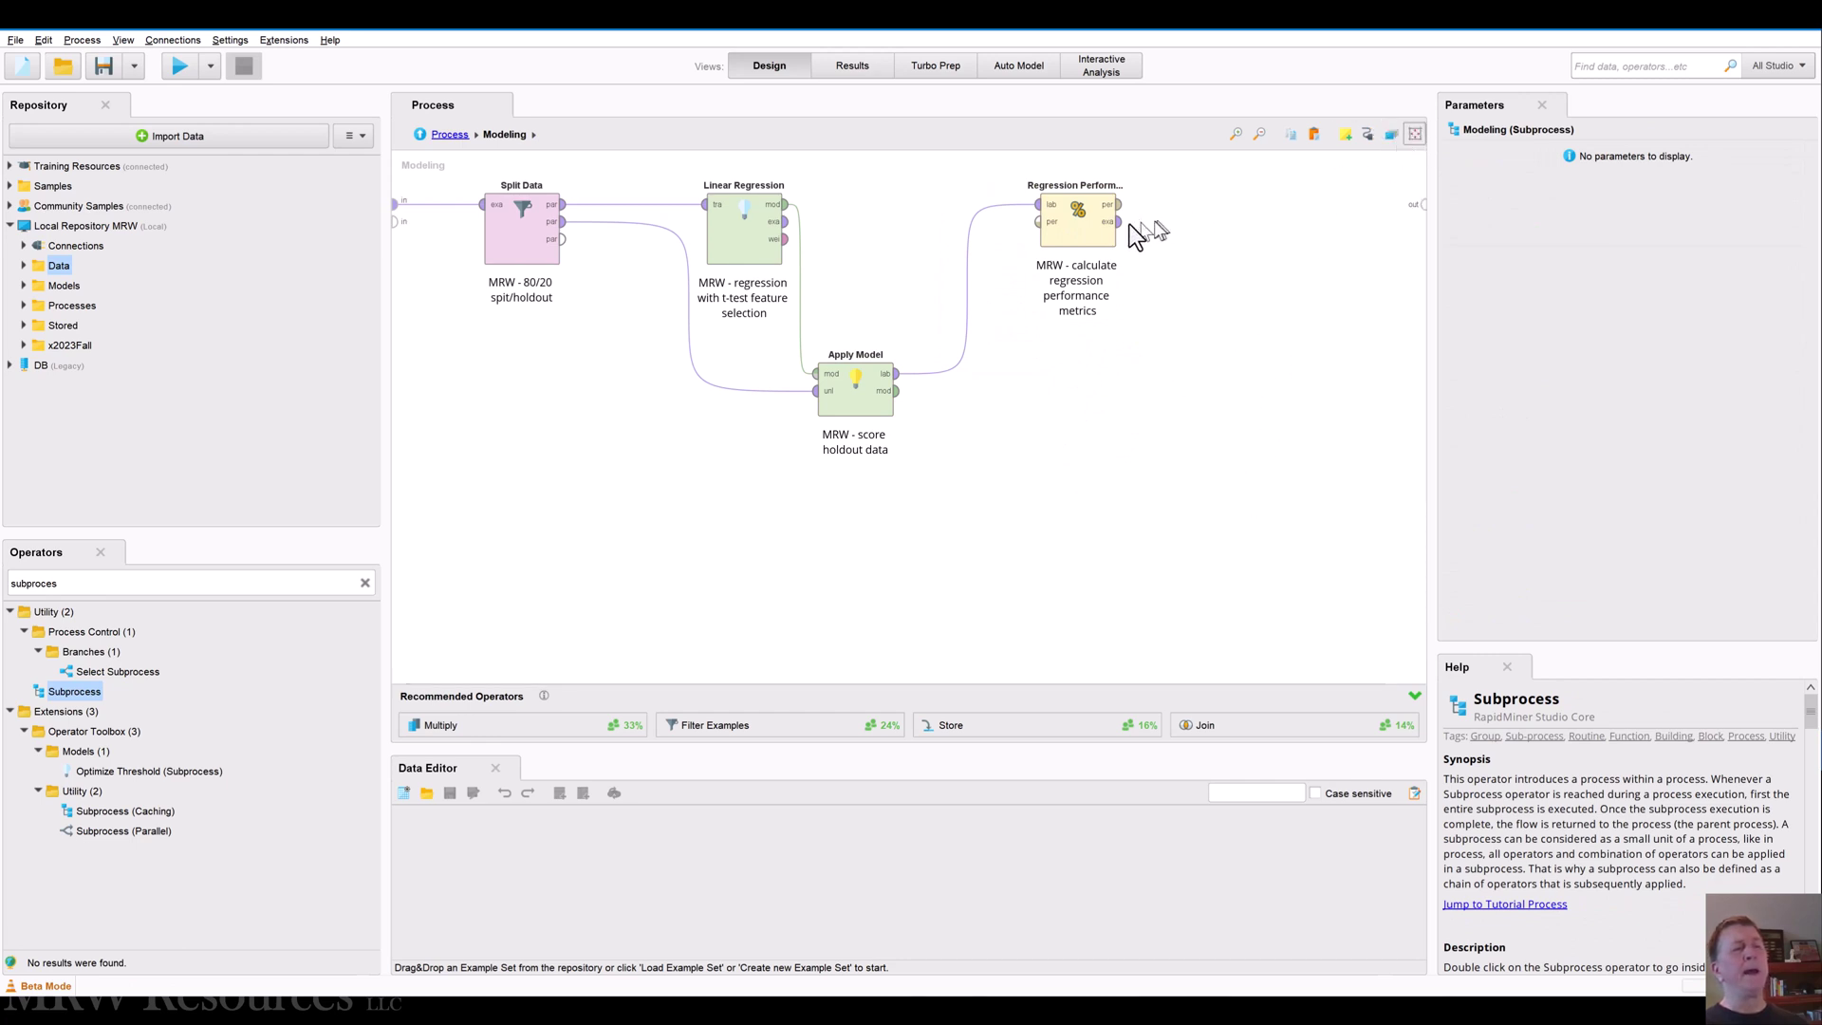
Connect Regression Performance's performance and example set, Apply Model's model, and Linear Regression's weights to the Modeling subprocess outputs
click(1118, 206)
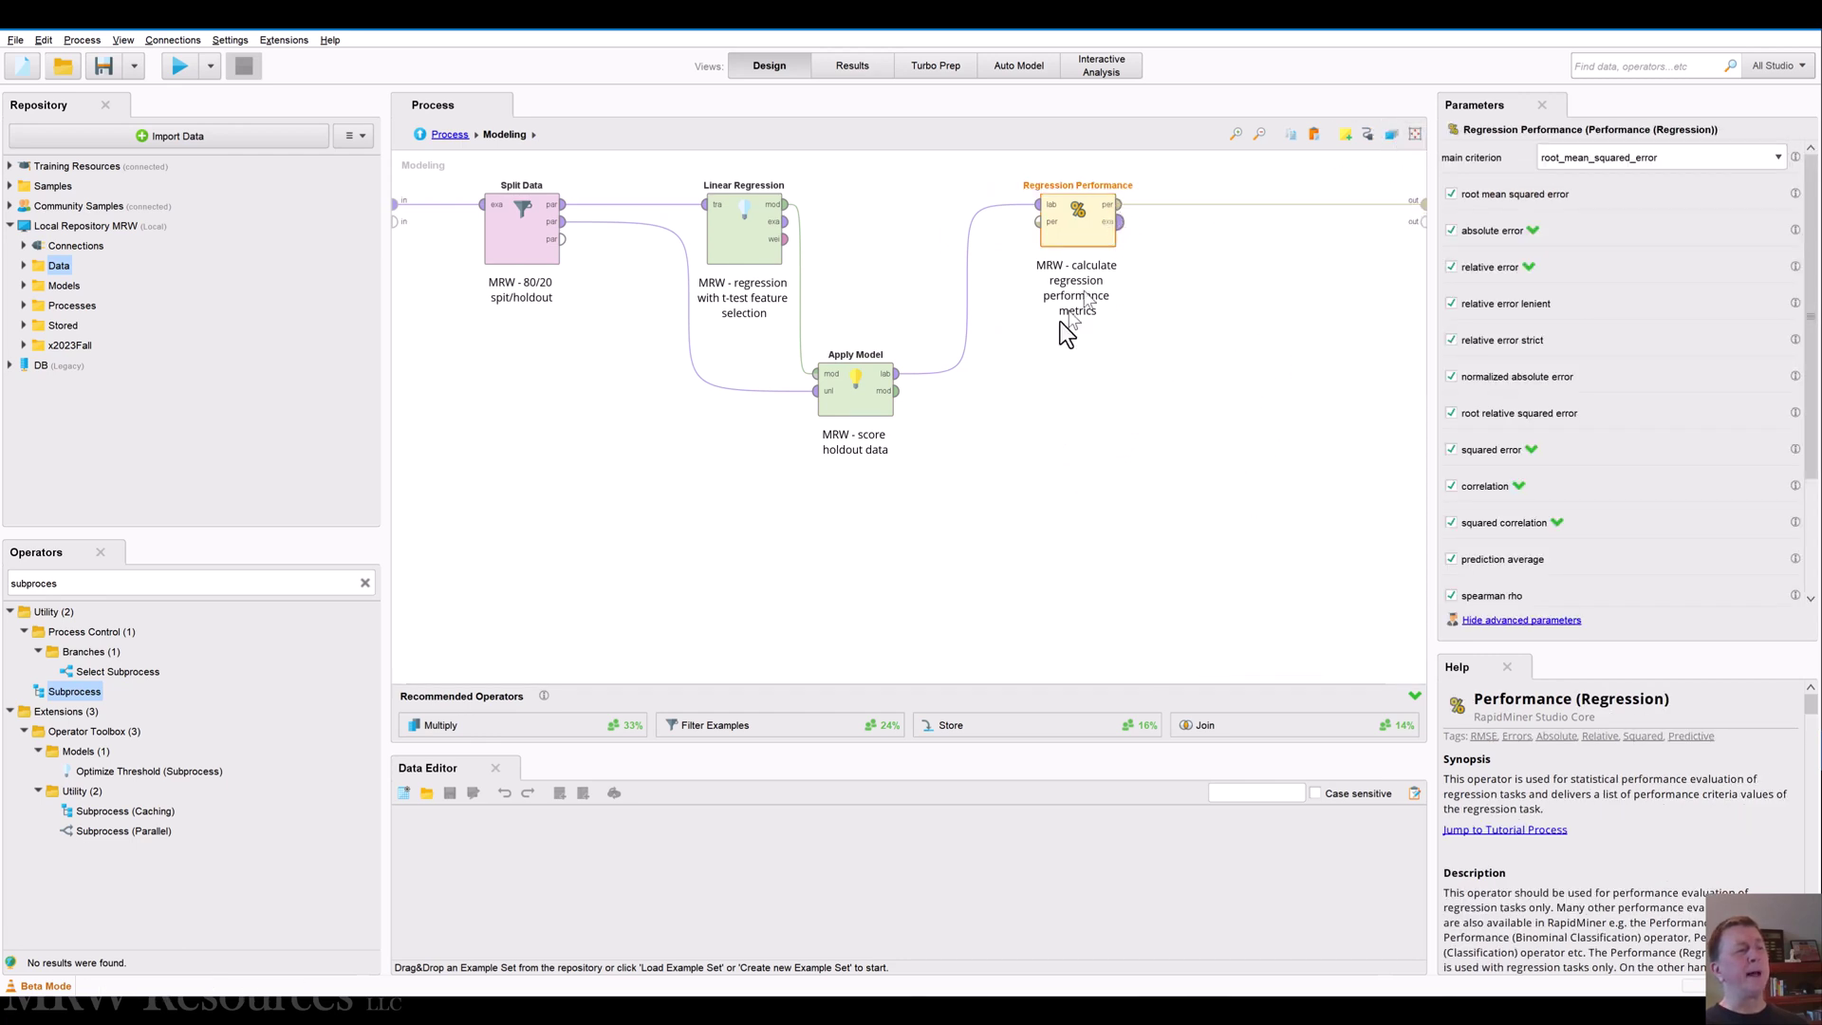
double_click(898, 399)
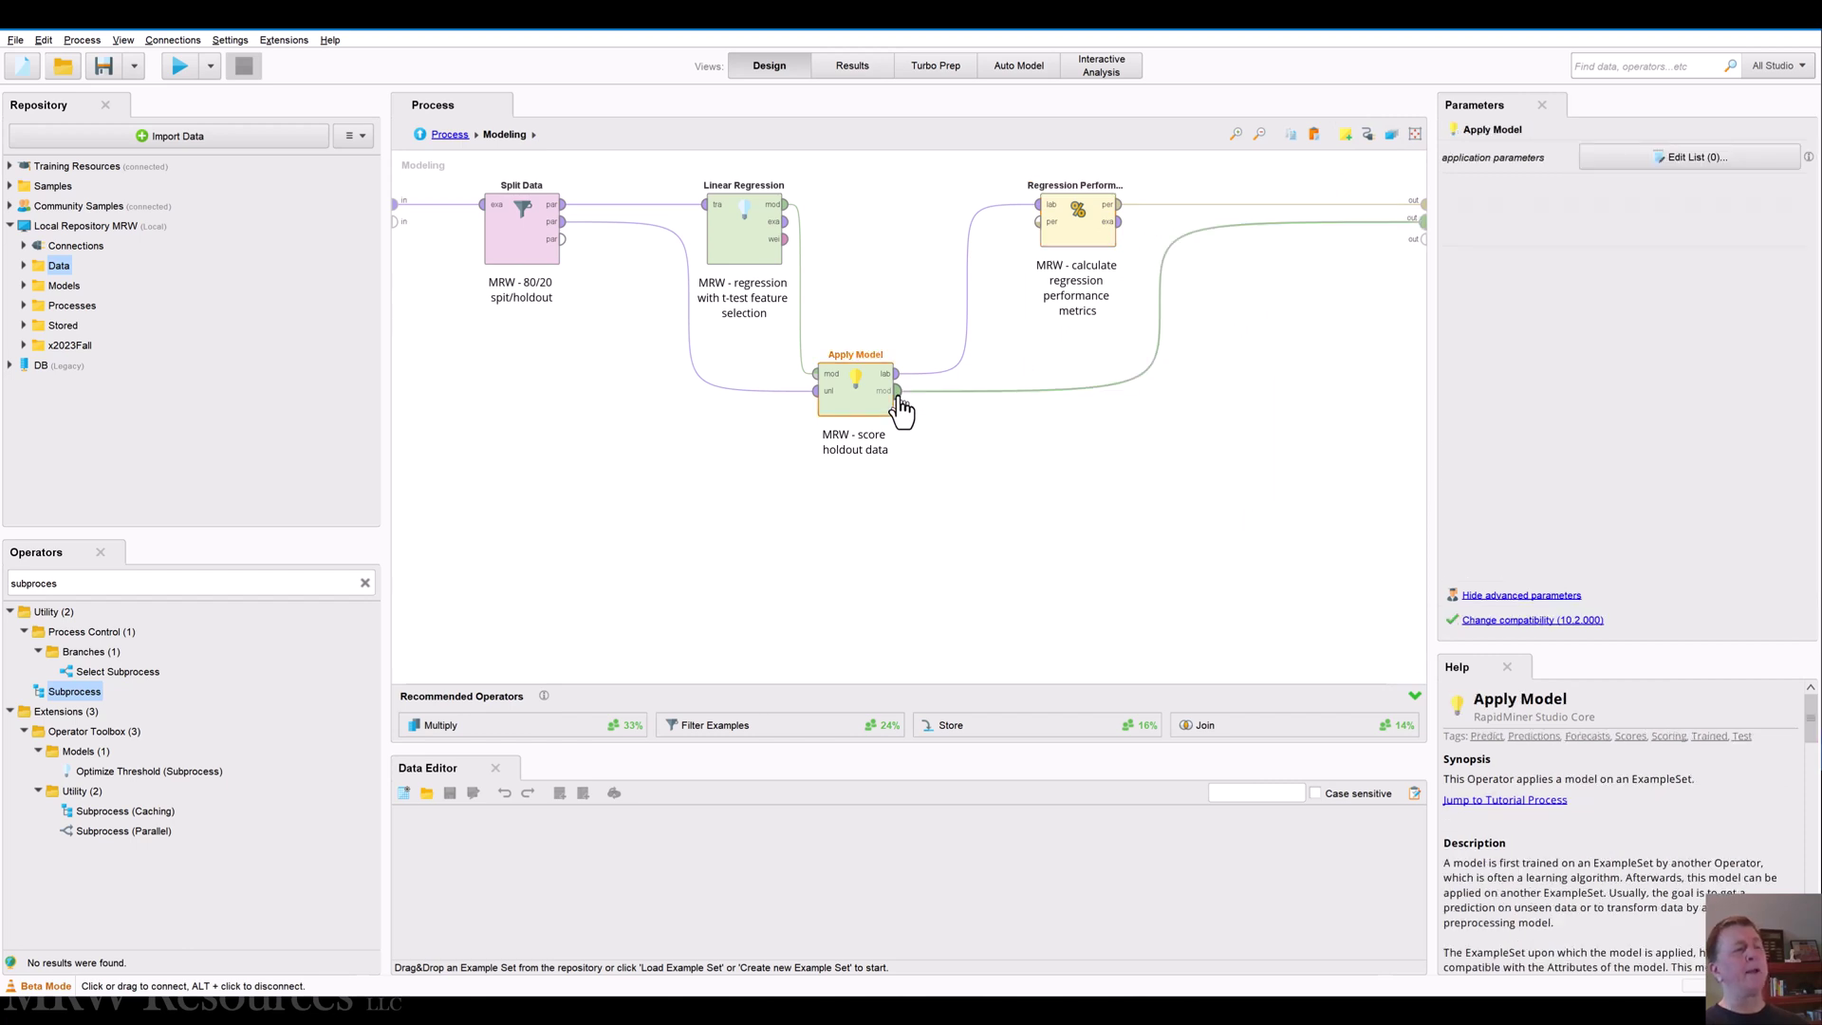
double_click(787, 243)
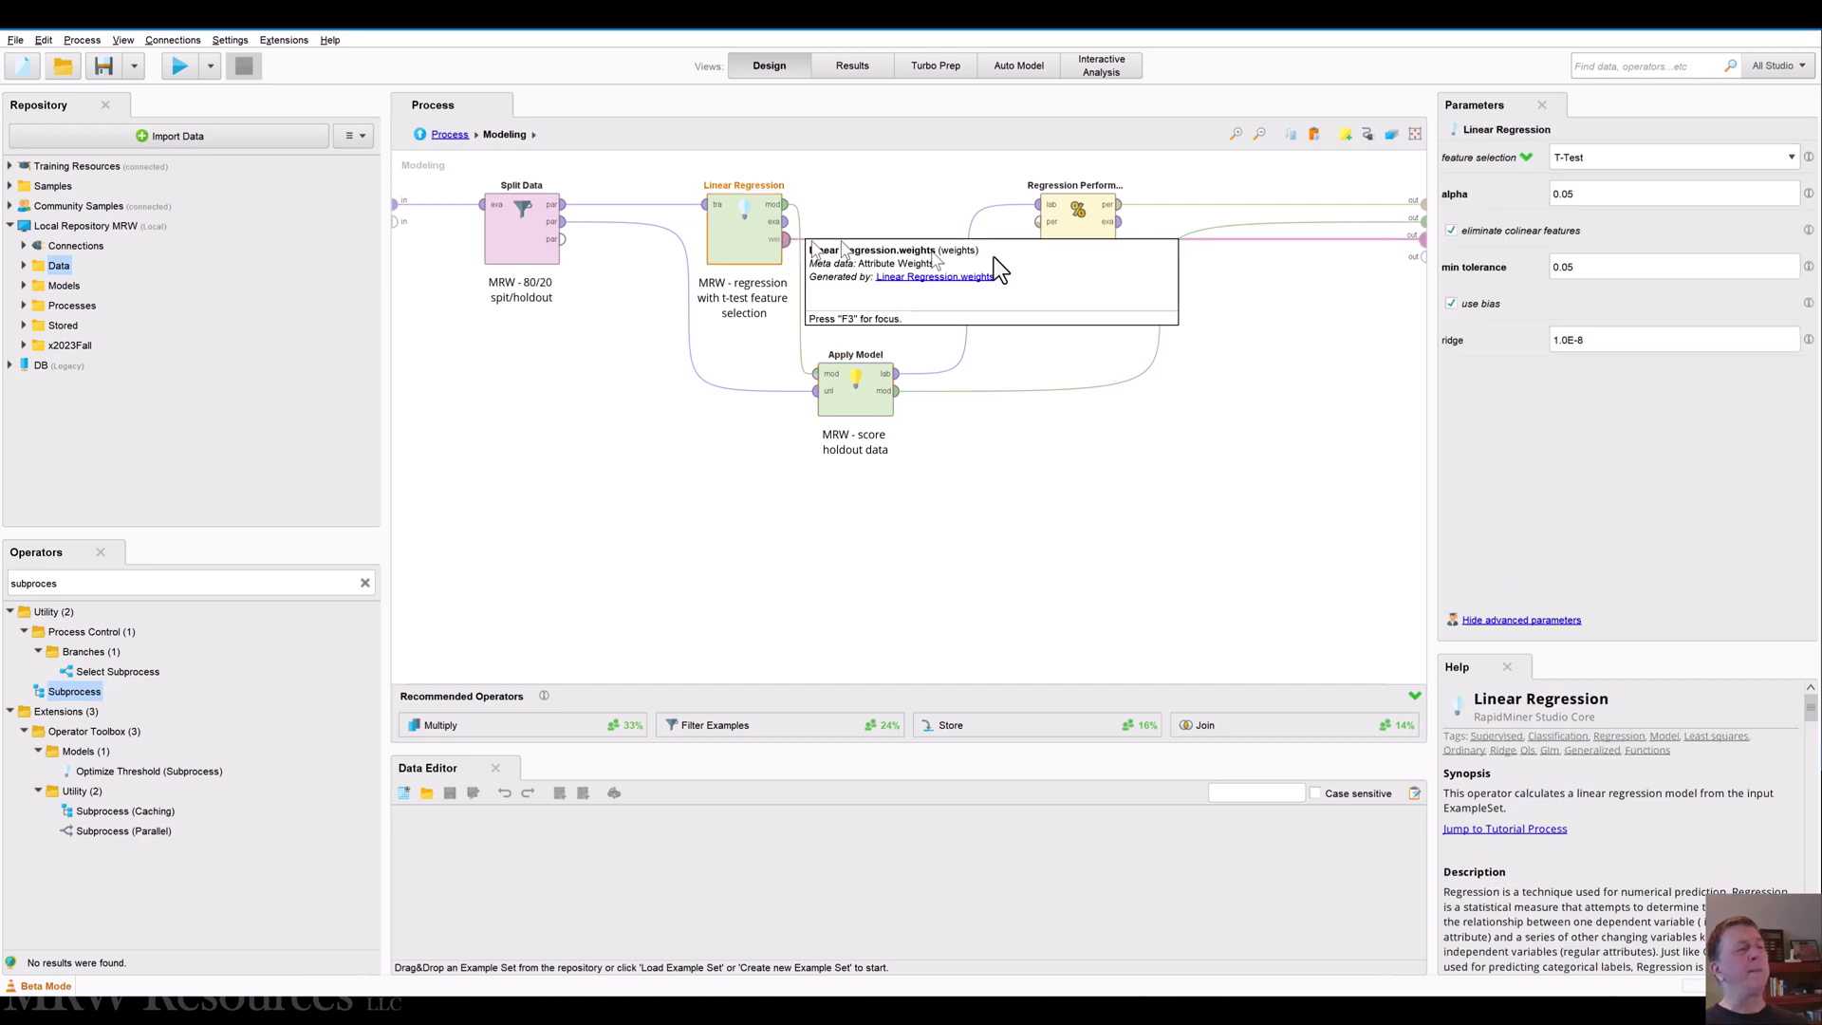
click(1317, 386)
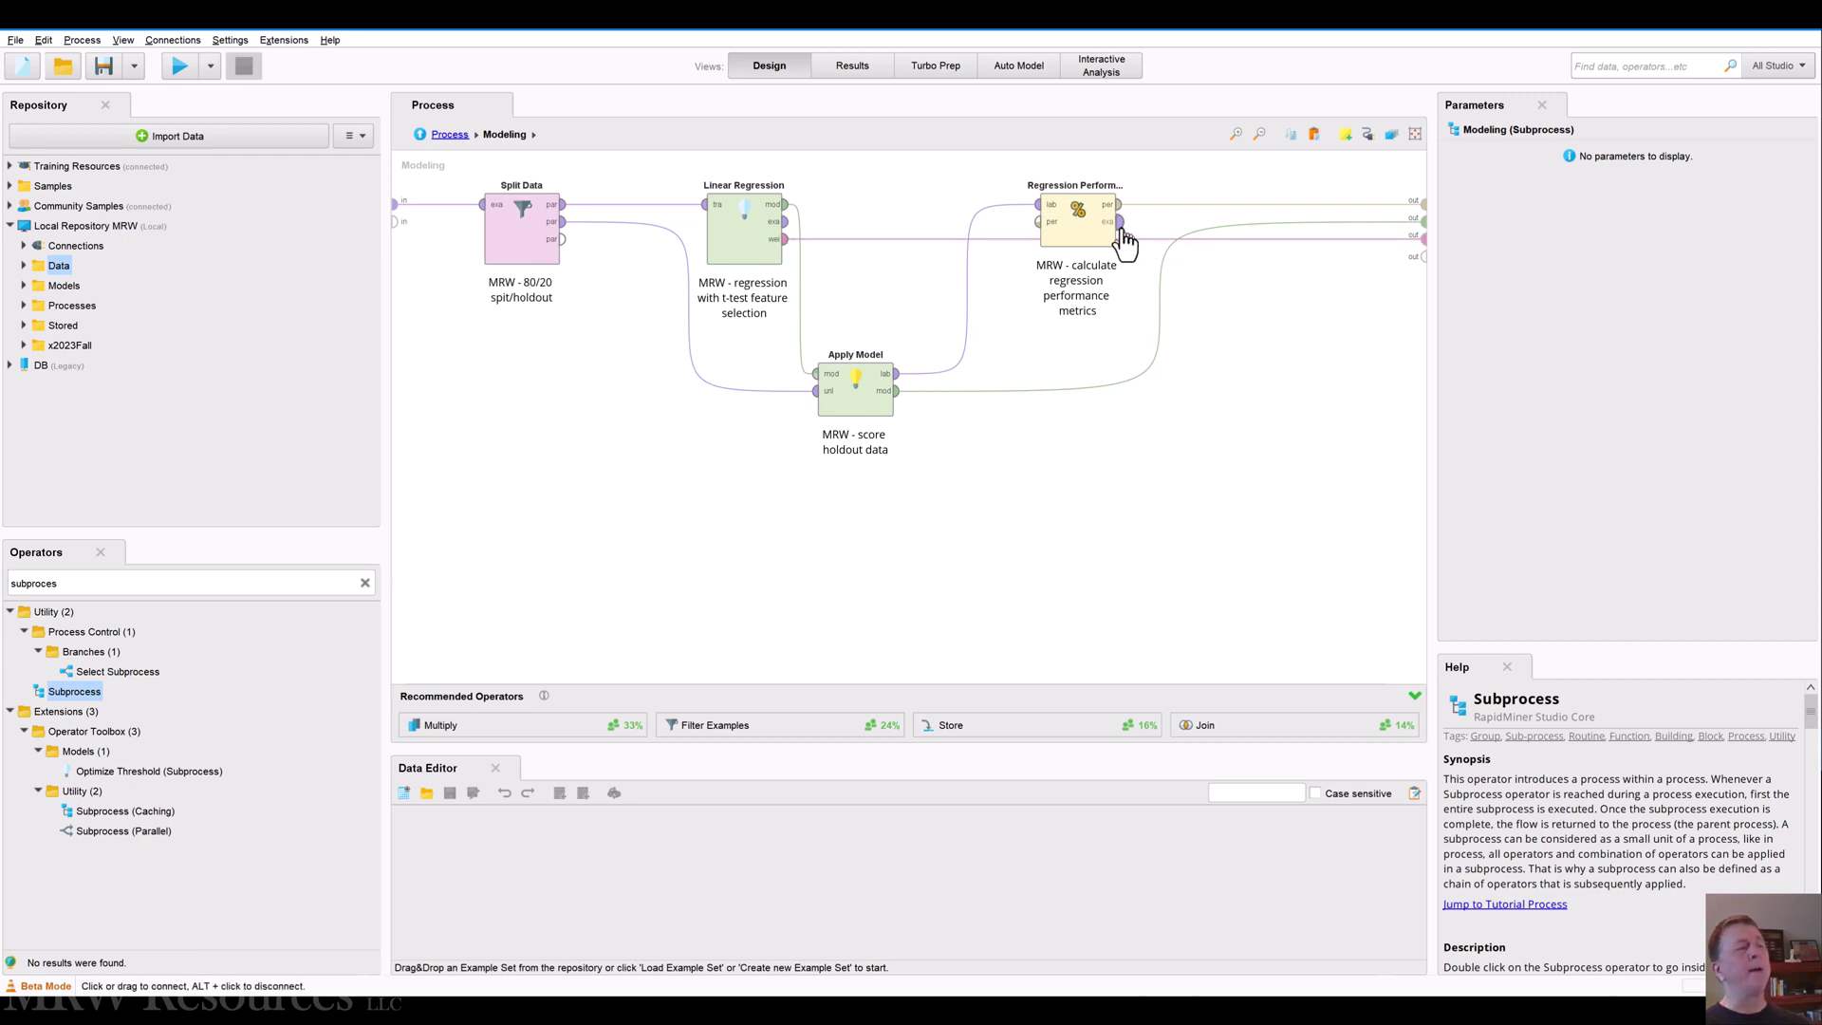
drag(1122, 231, 1423, 255)
click(1359, 455)
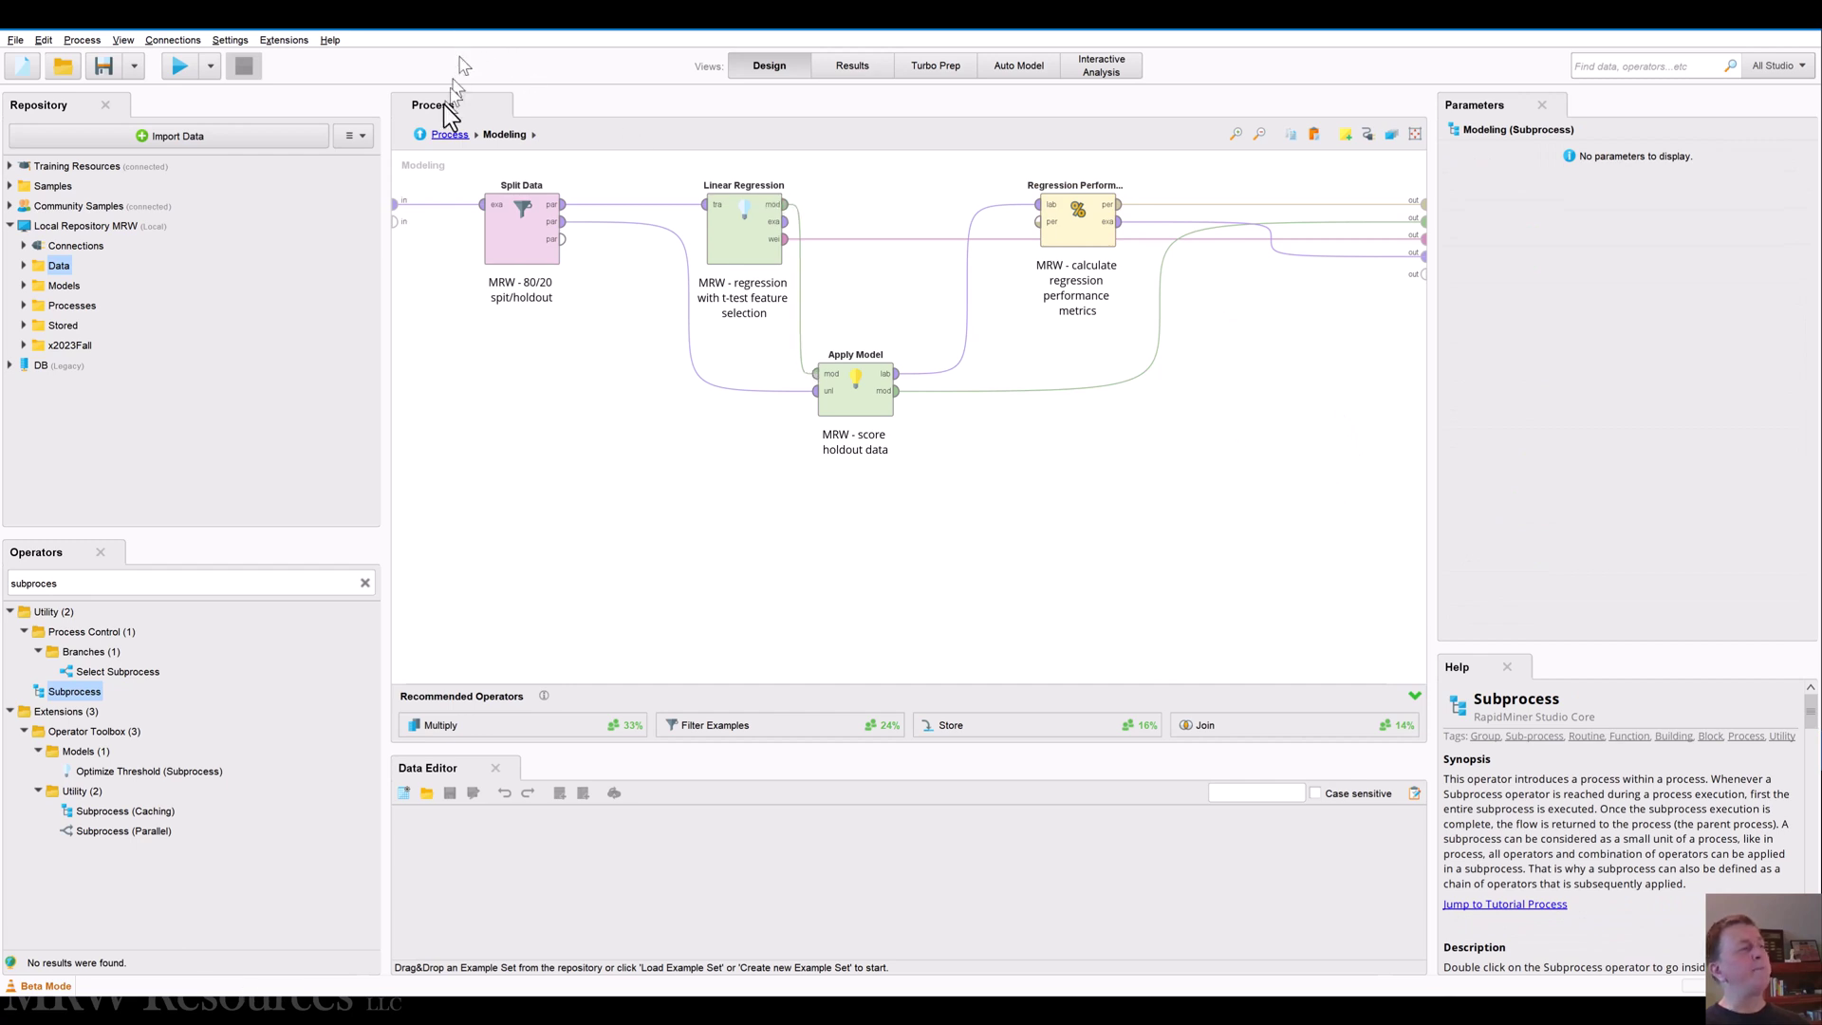
Return to the main process and connect Modeling's four used outputs to the process result ports
click(448, 135)
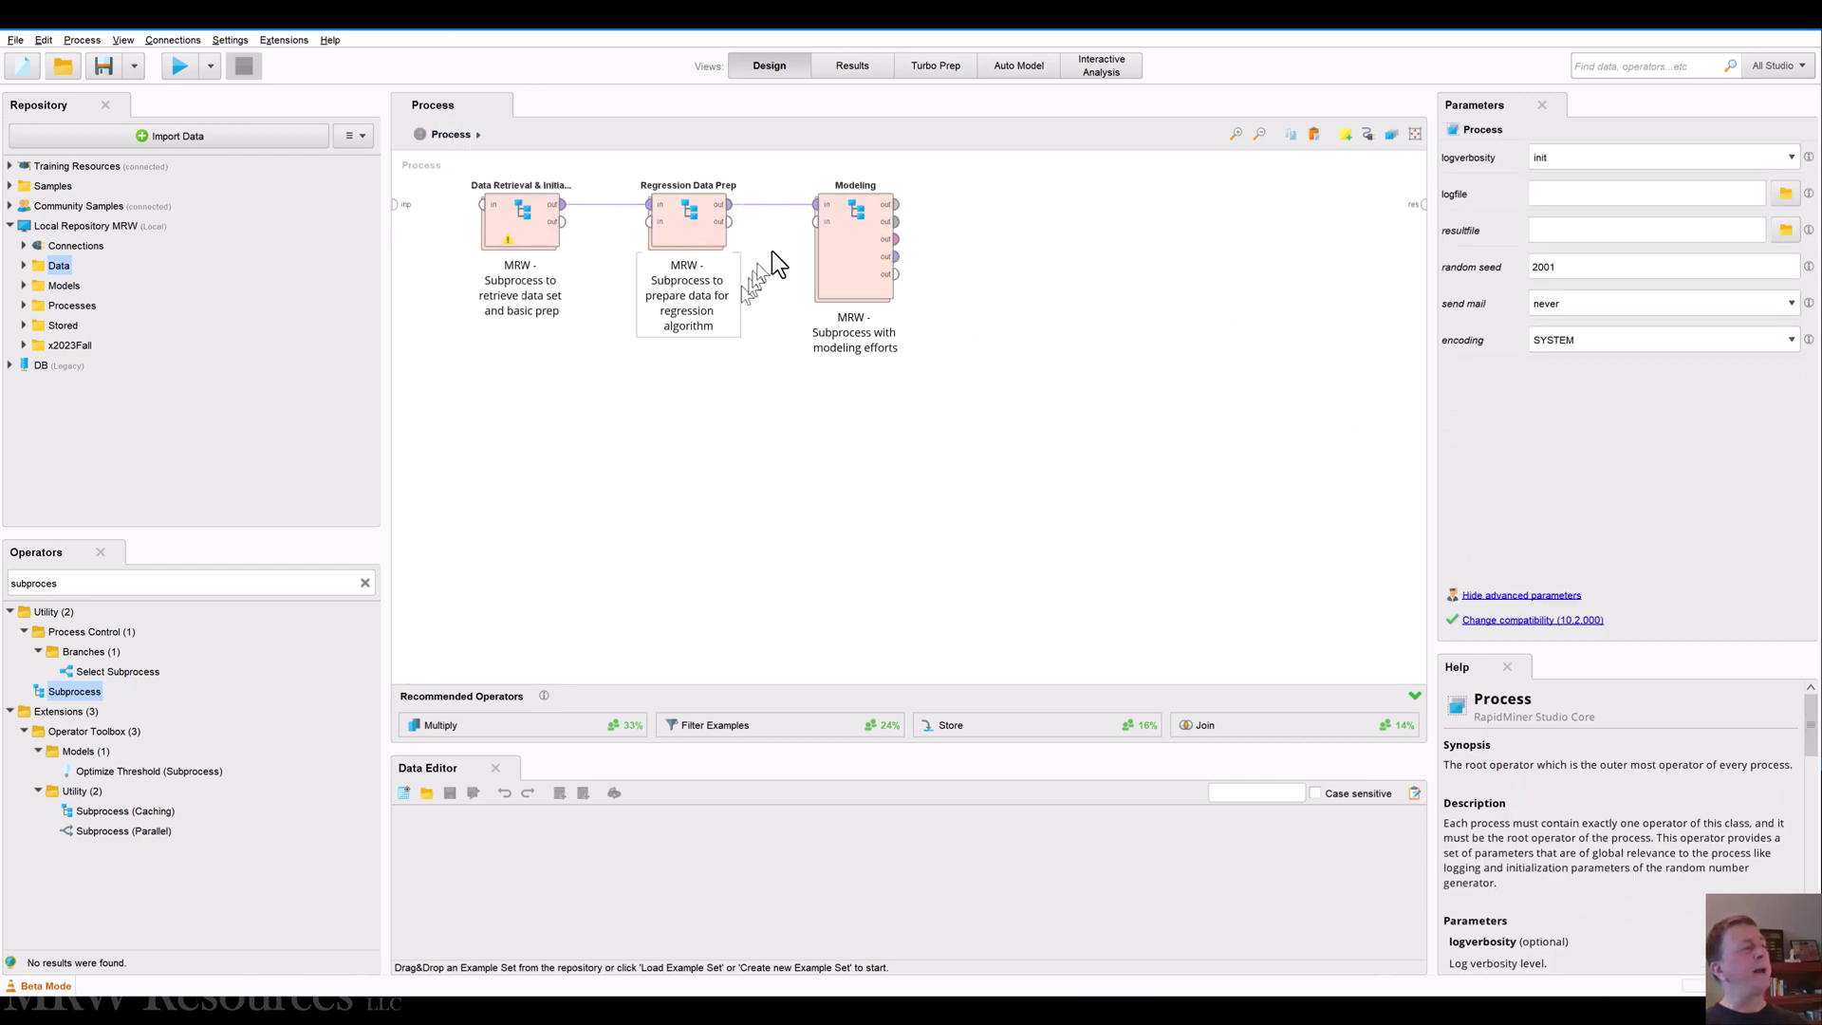
click(895, 204)
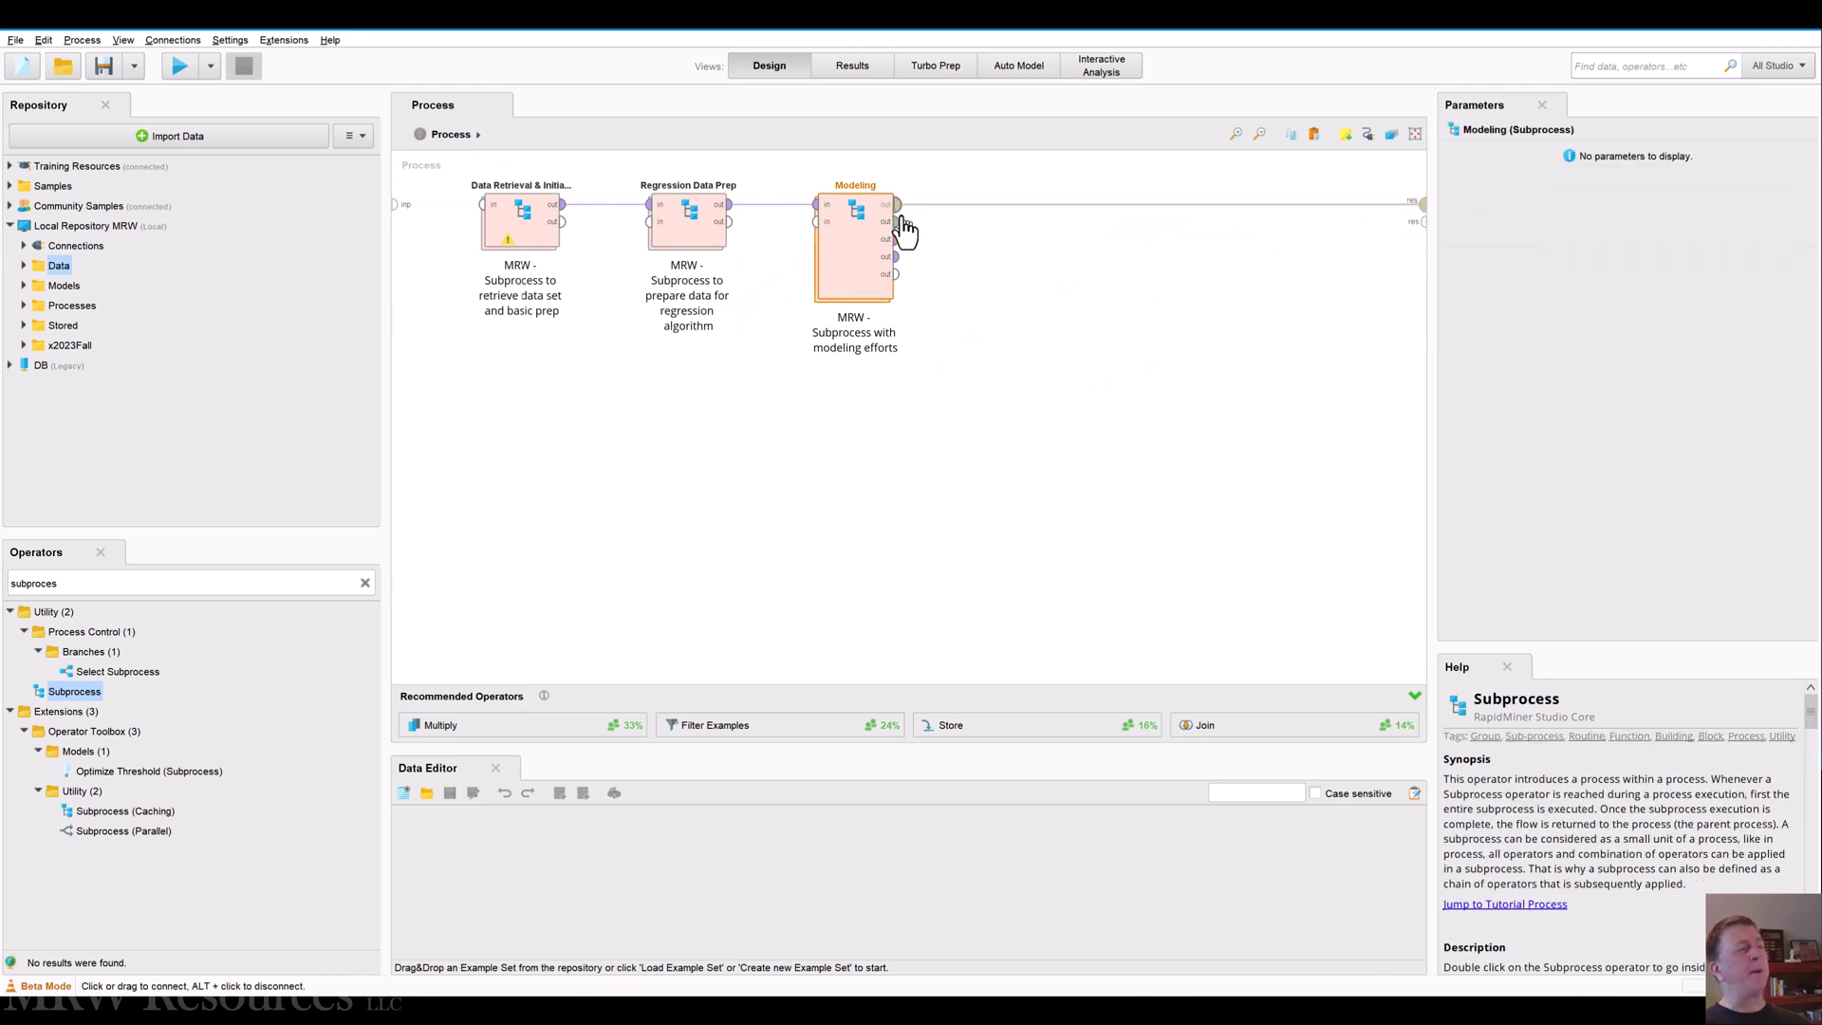
click(896, 221)
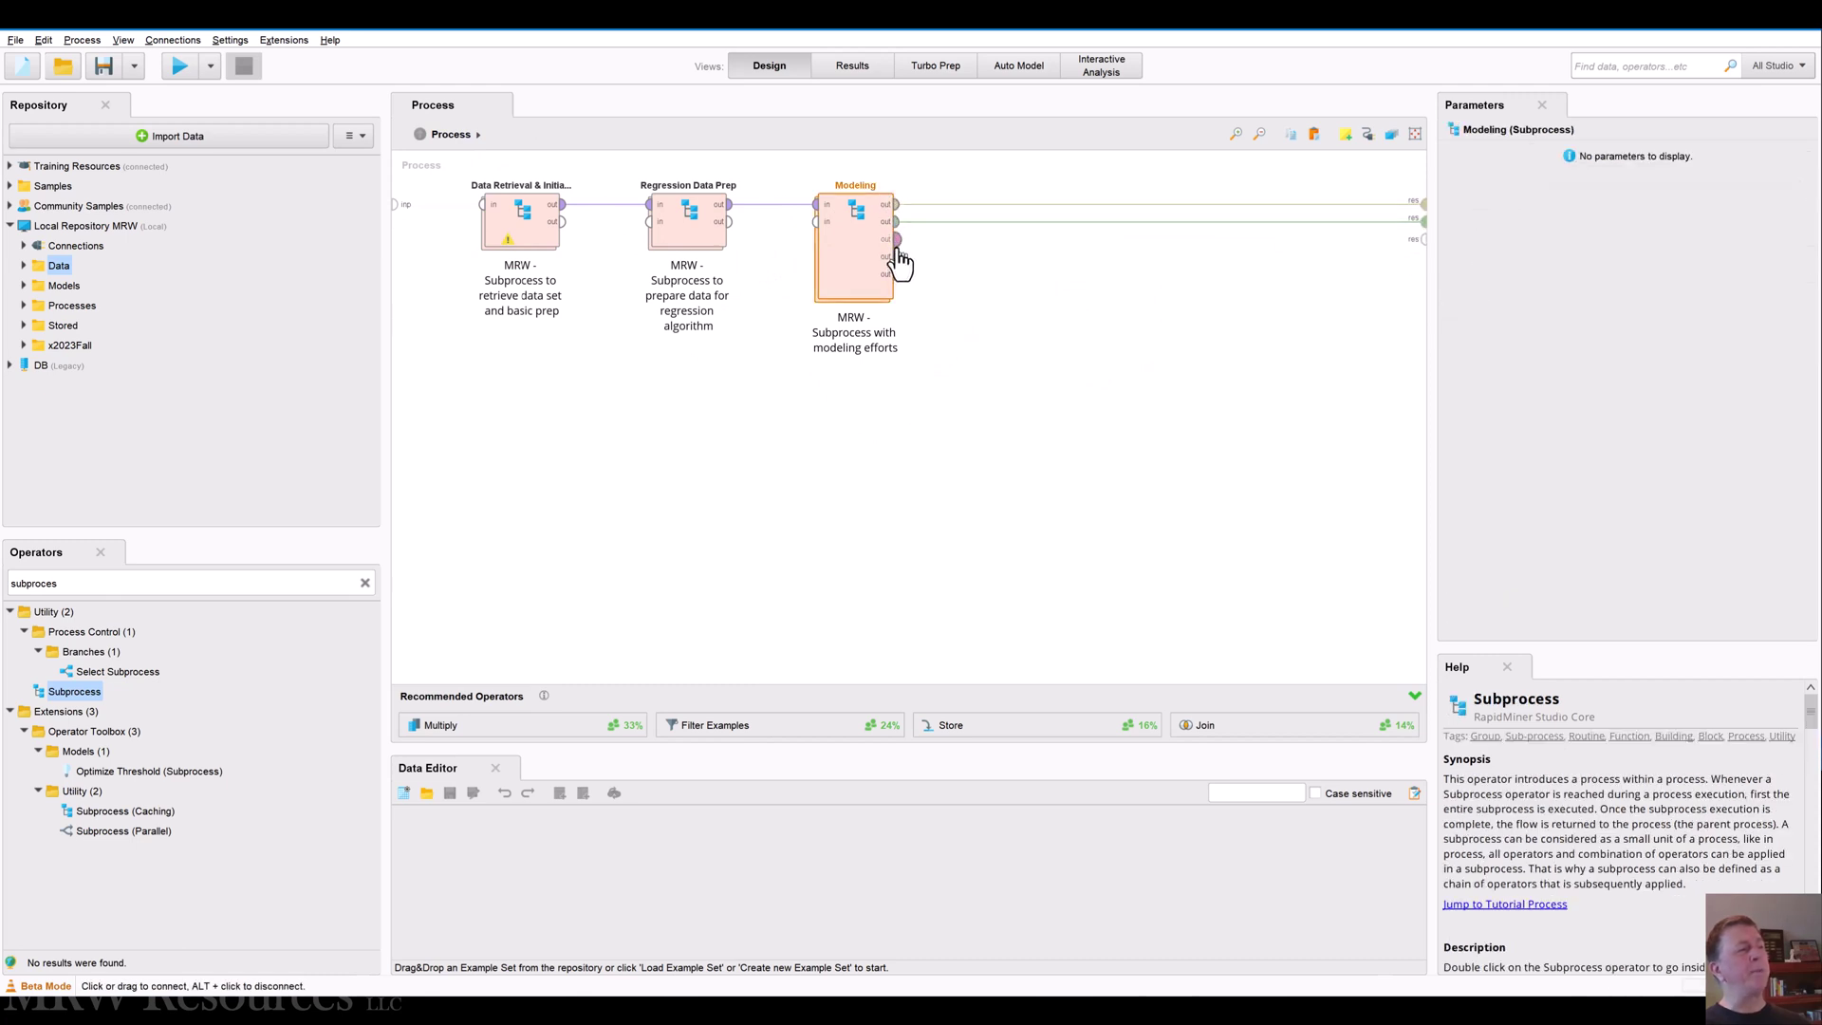
click(896, 239)
click(896, 256)
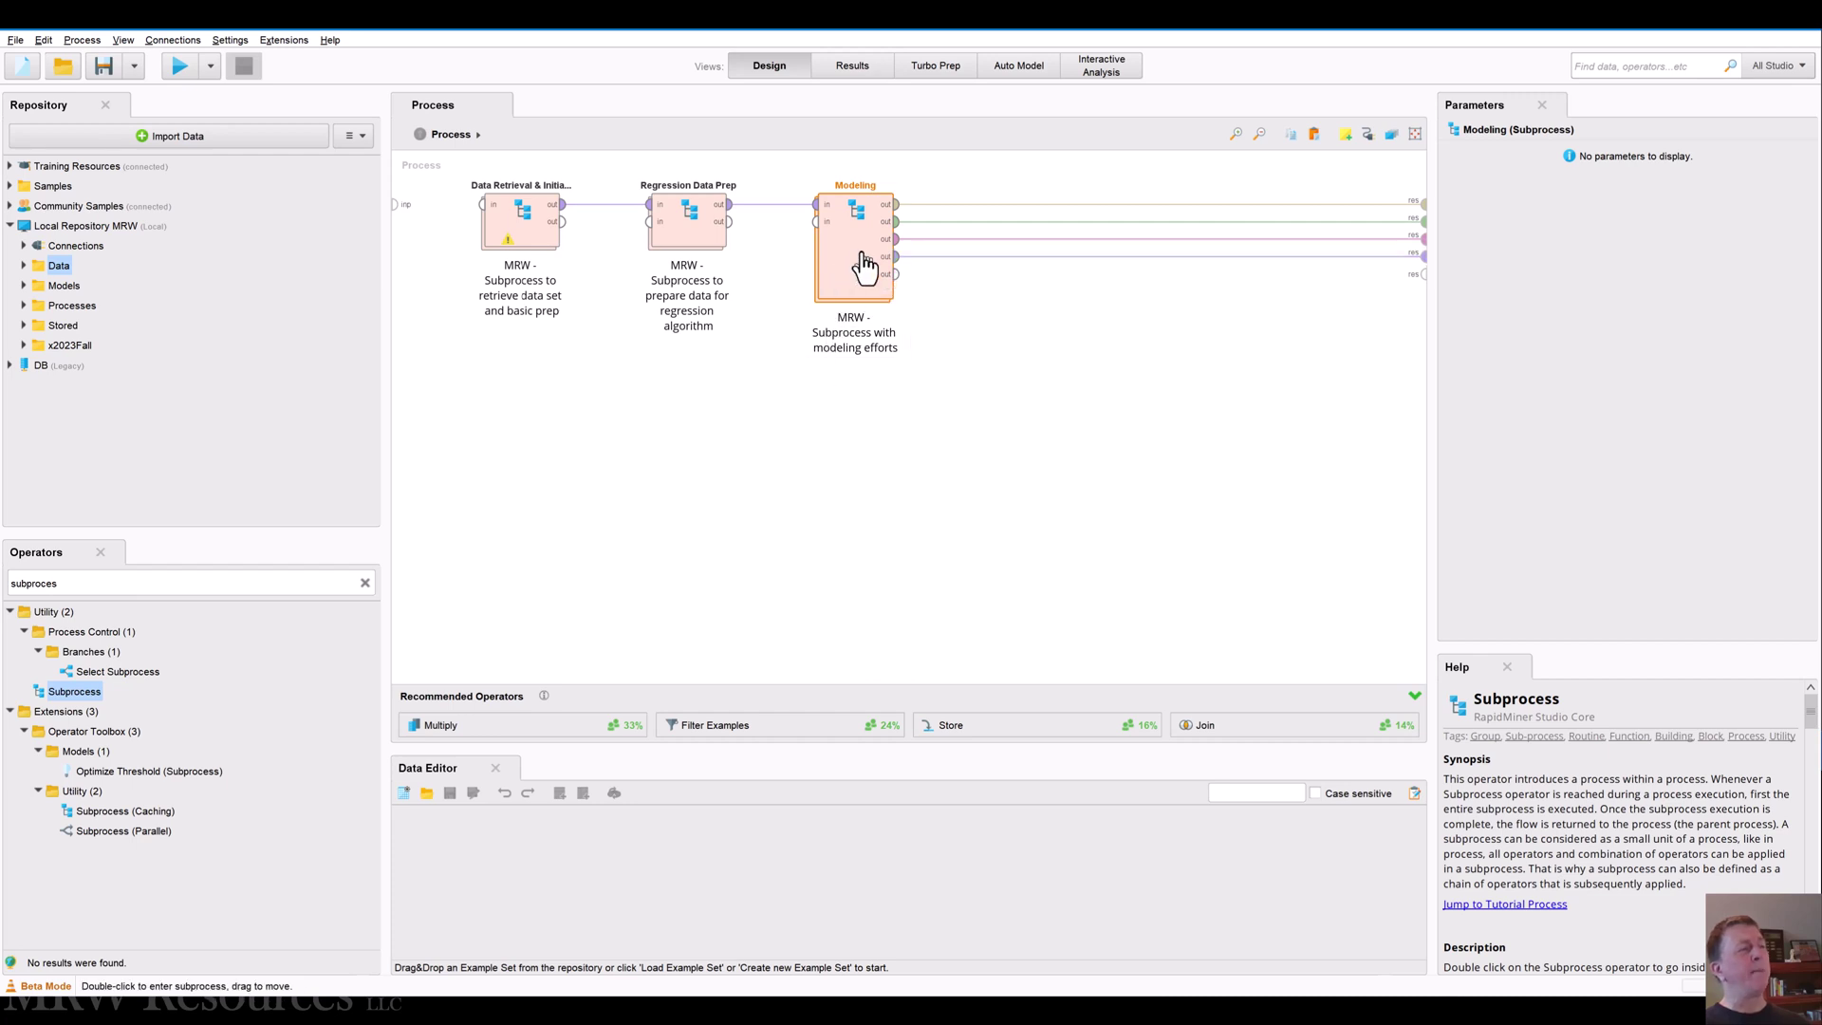
click(944, 398)
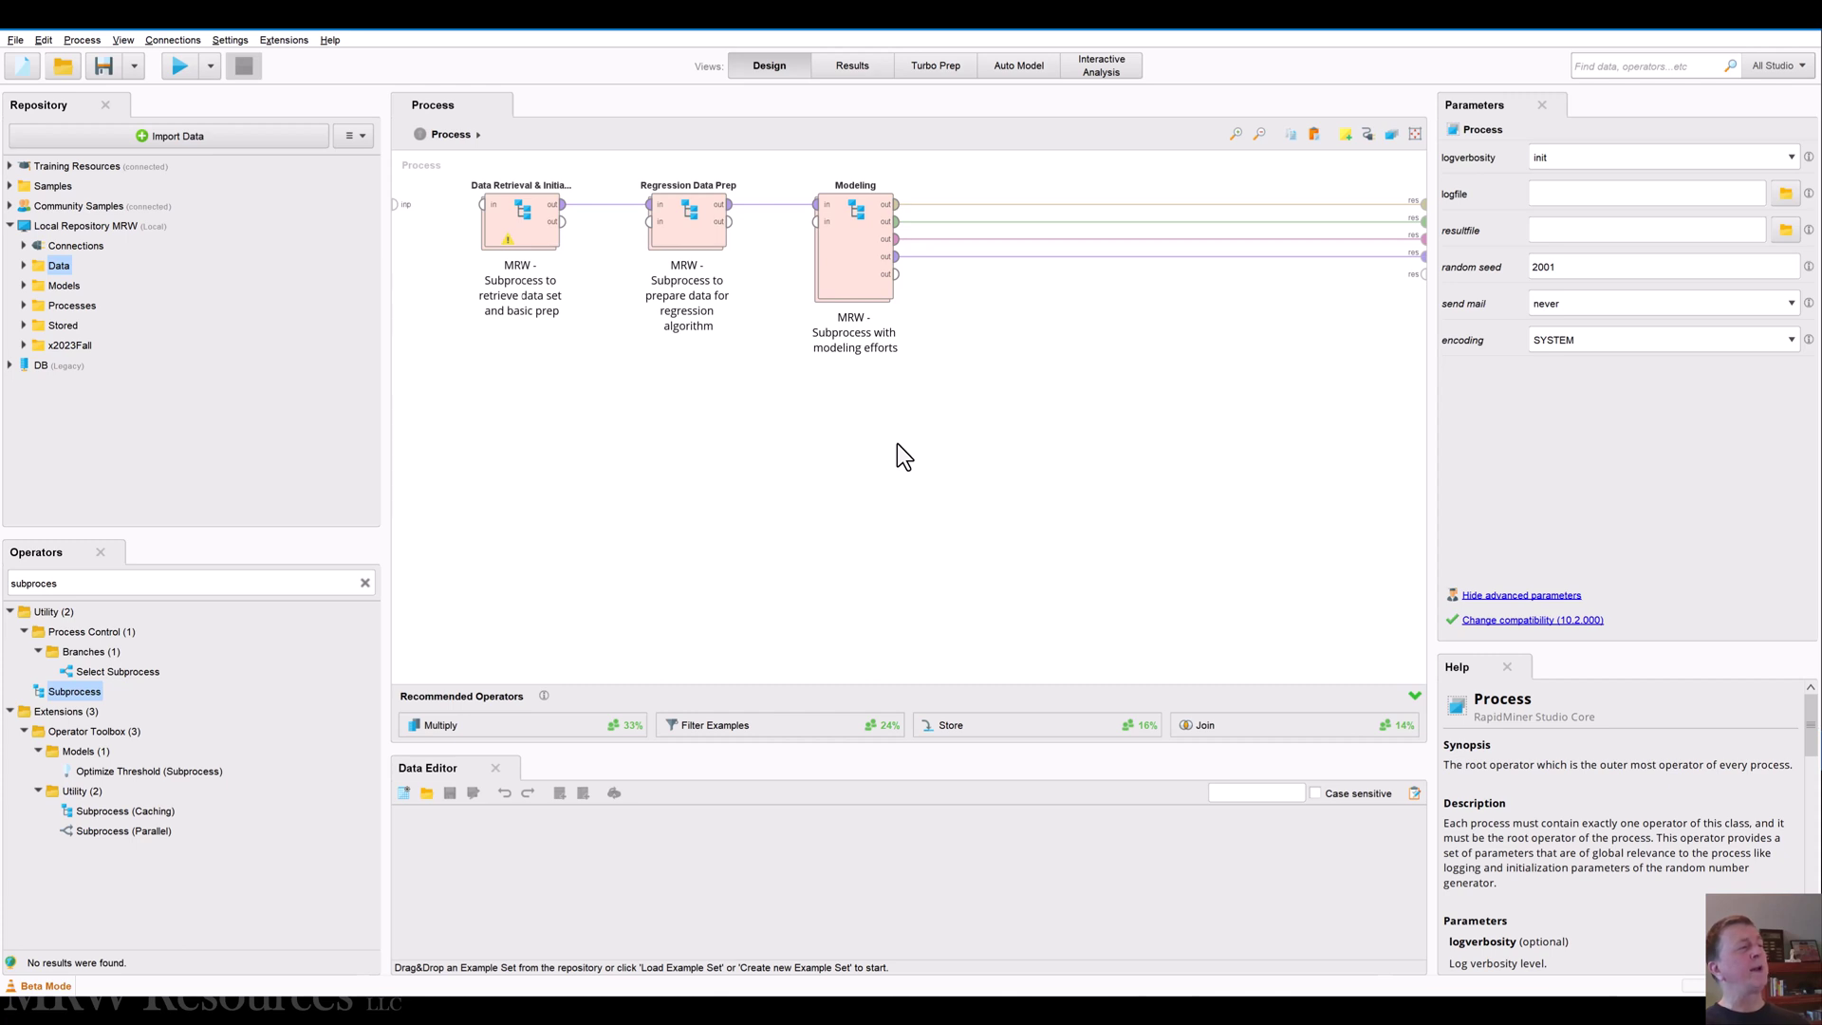
Check the contents of the Data Retrieval & Initial Prep subprocess, and save and run the main process
double_click(517, 222)
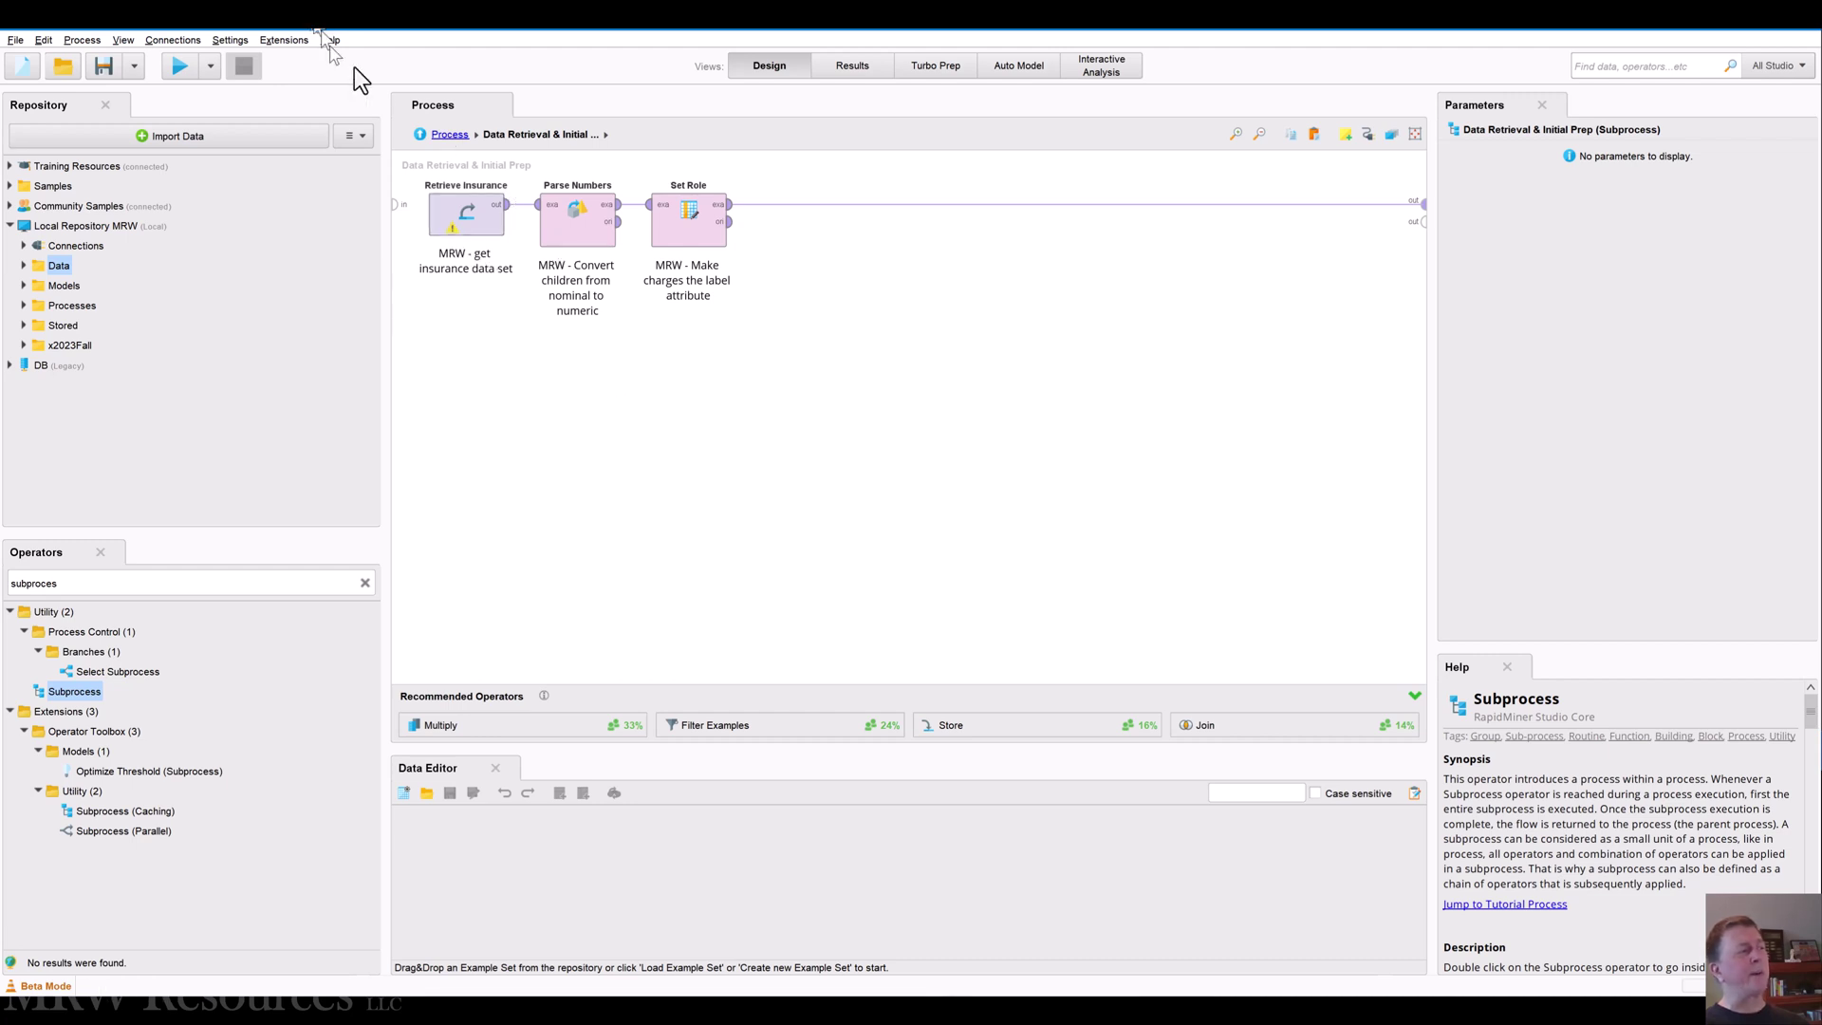
click(450, 134)
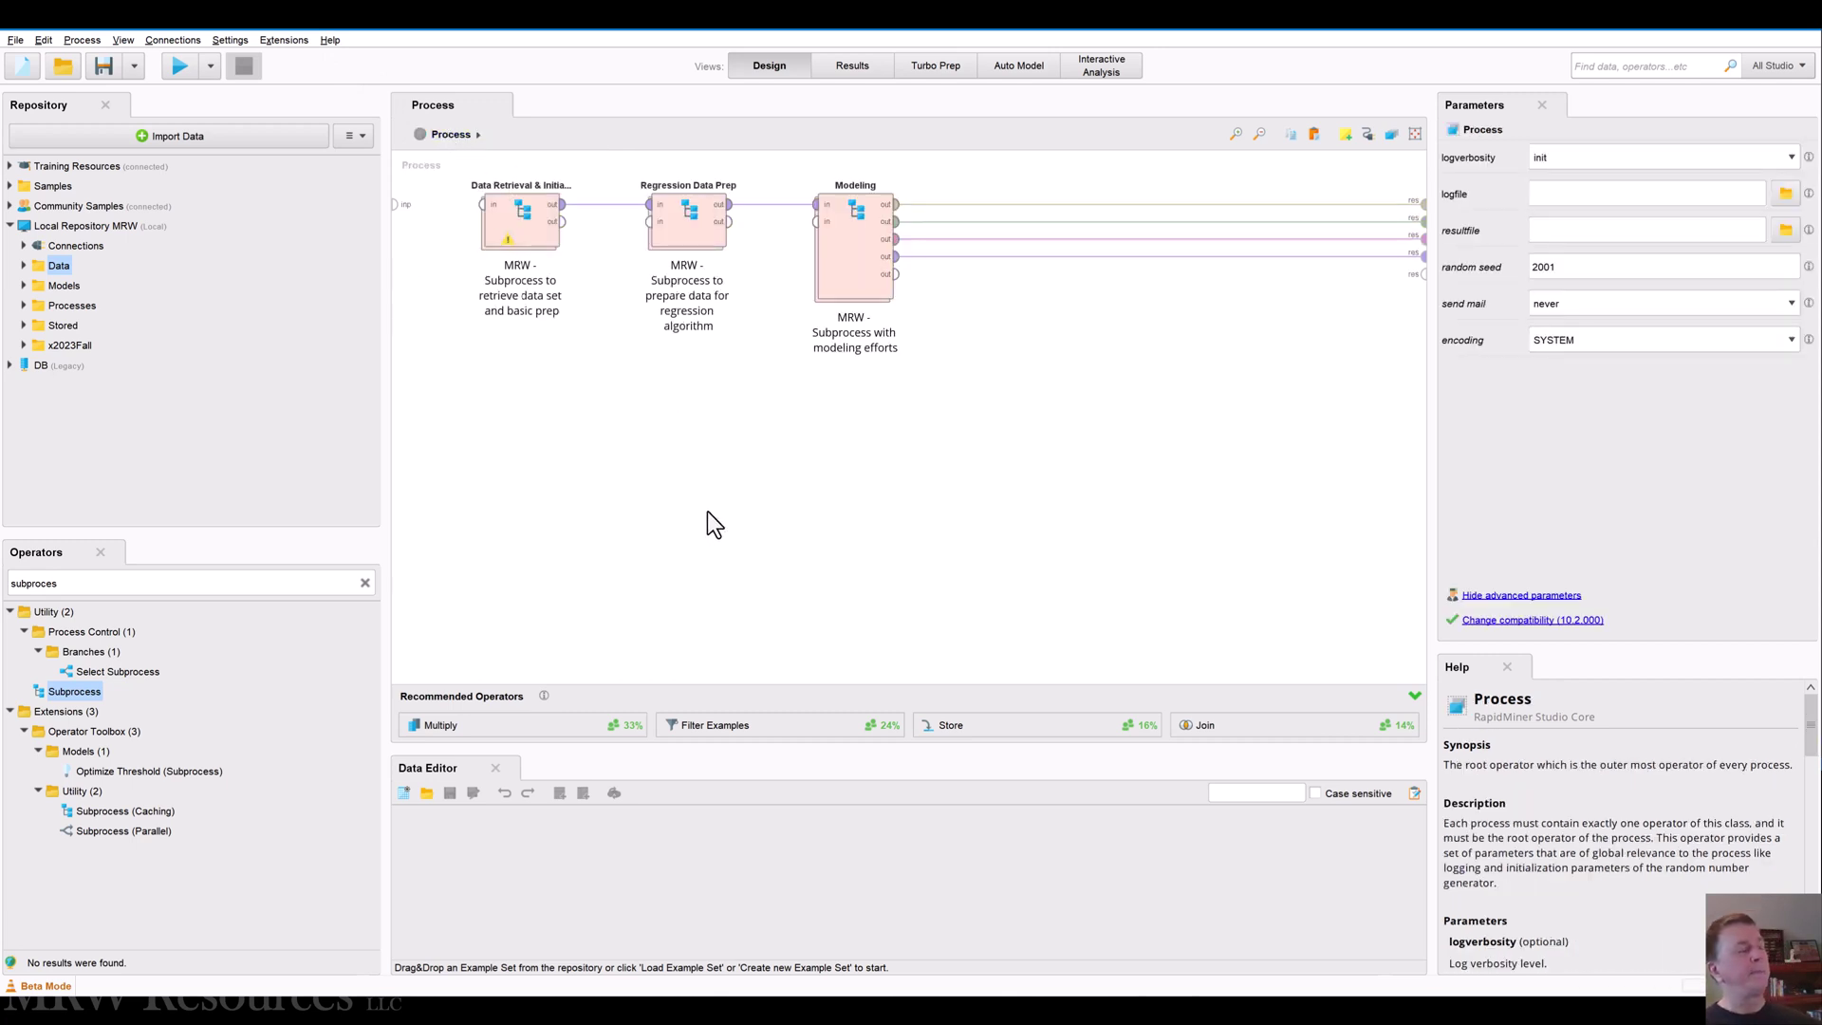
click(180, 70)
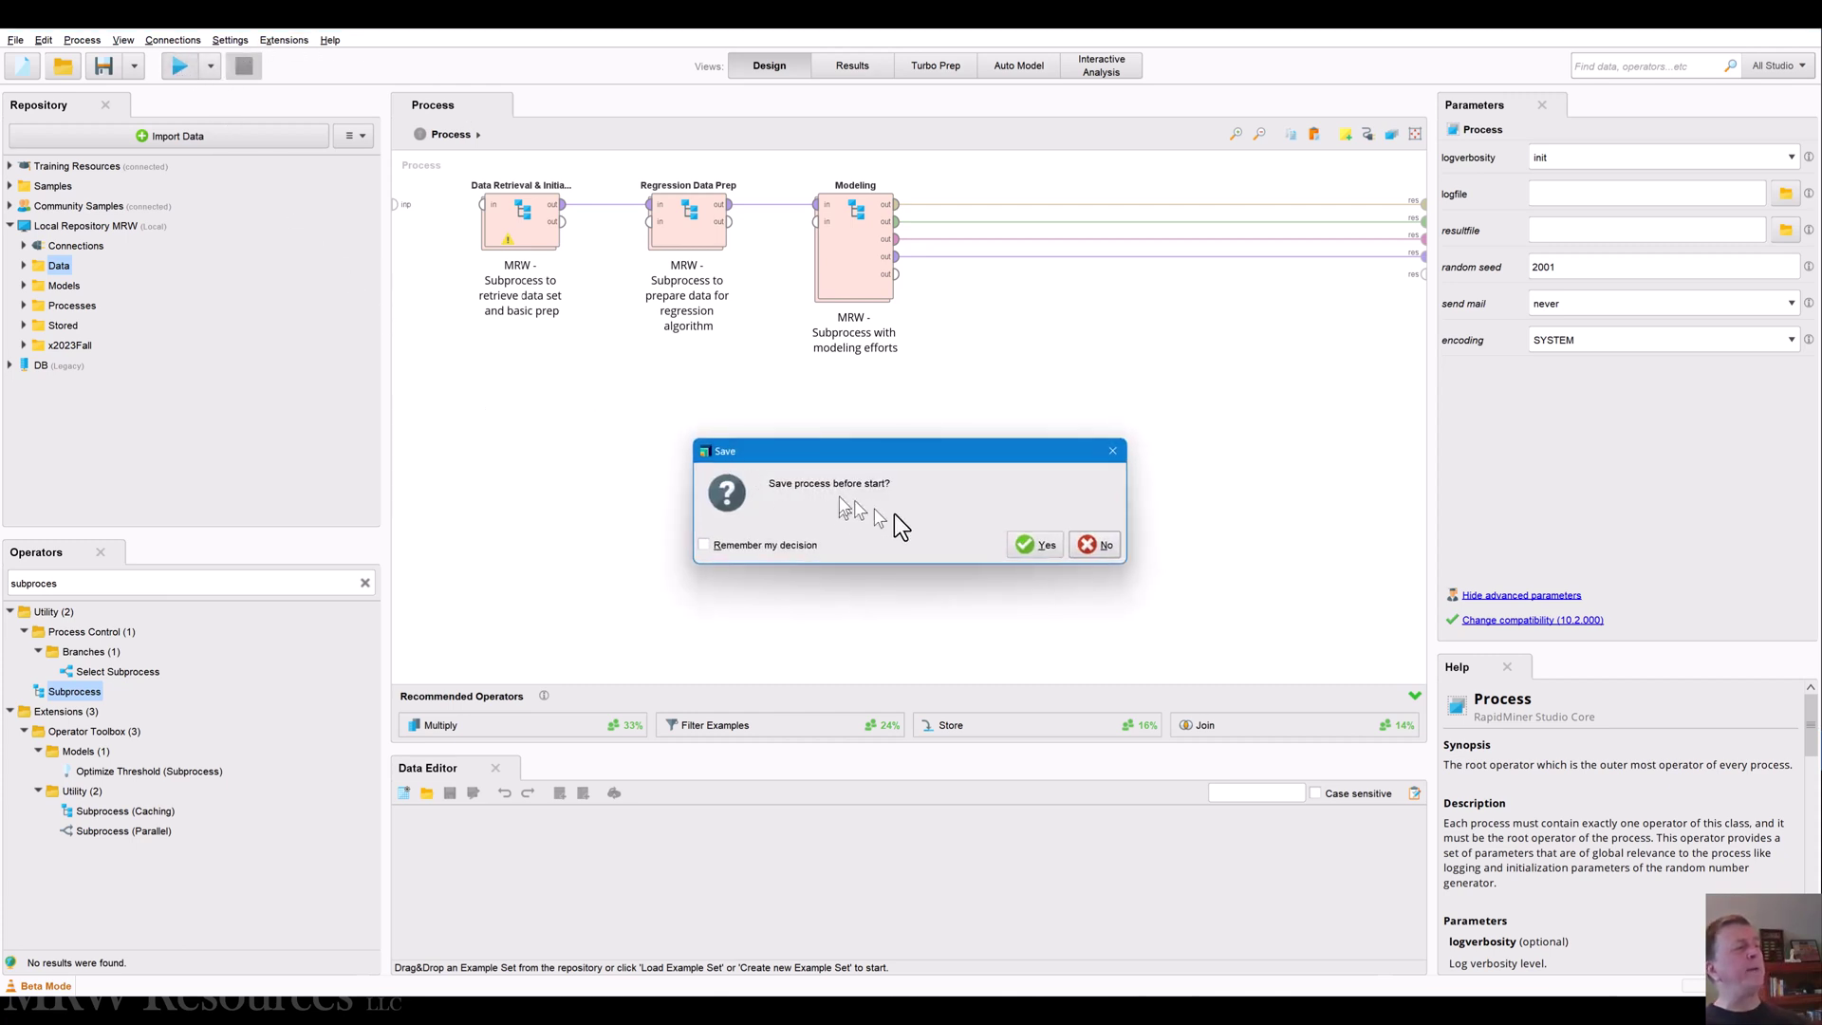
click(1034, 544)
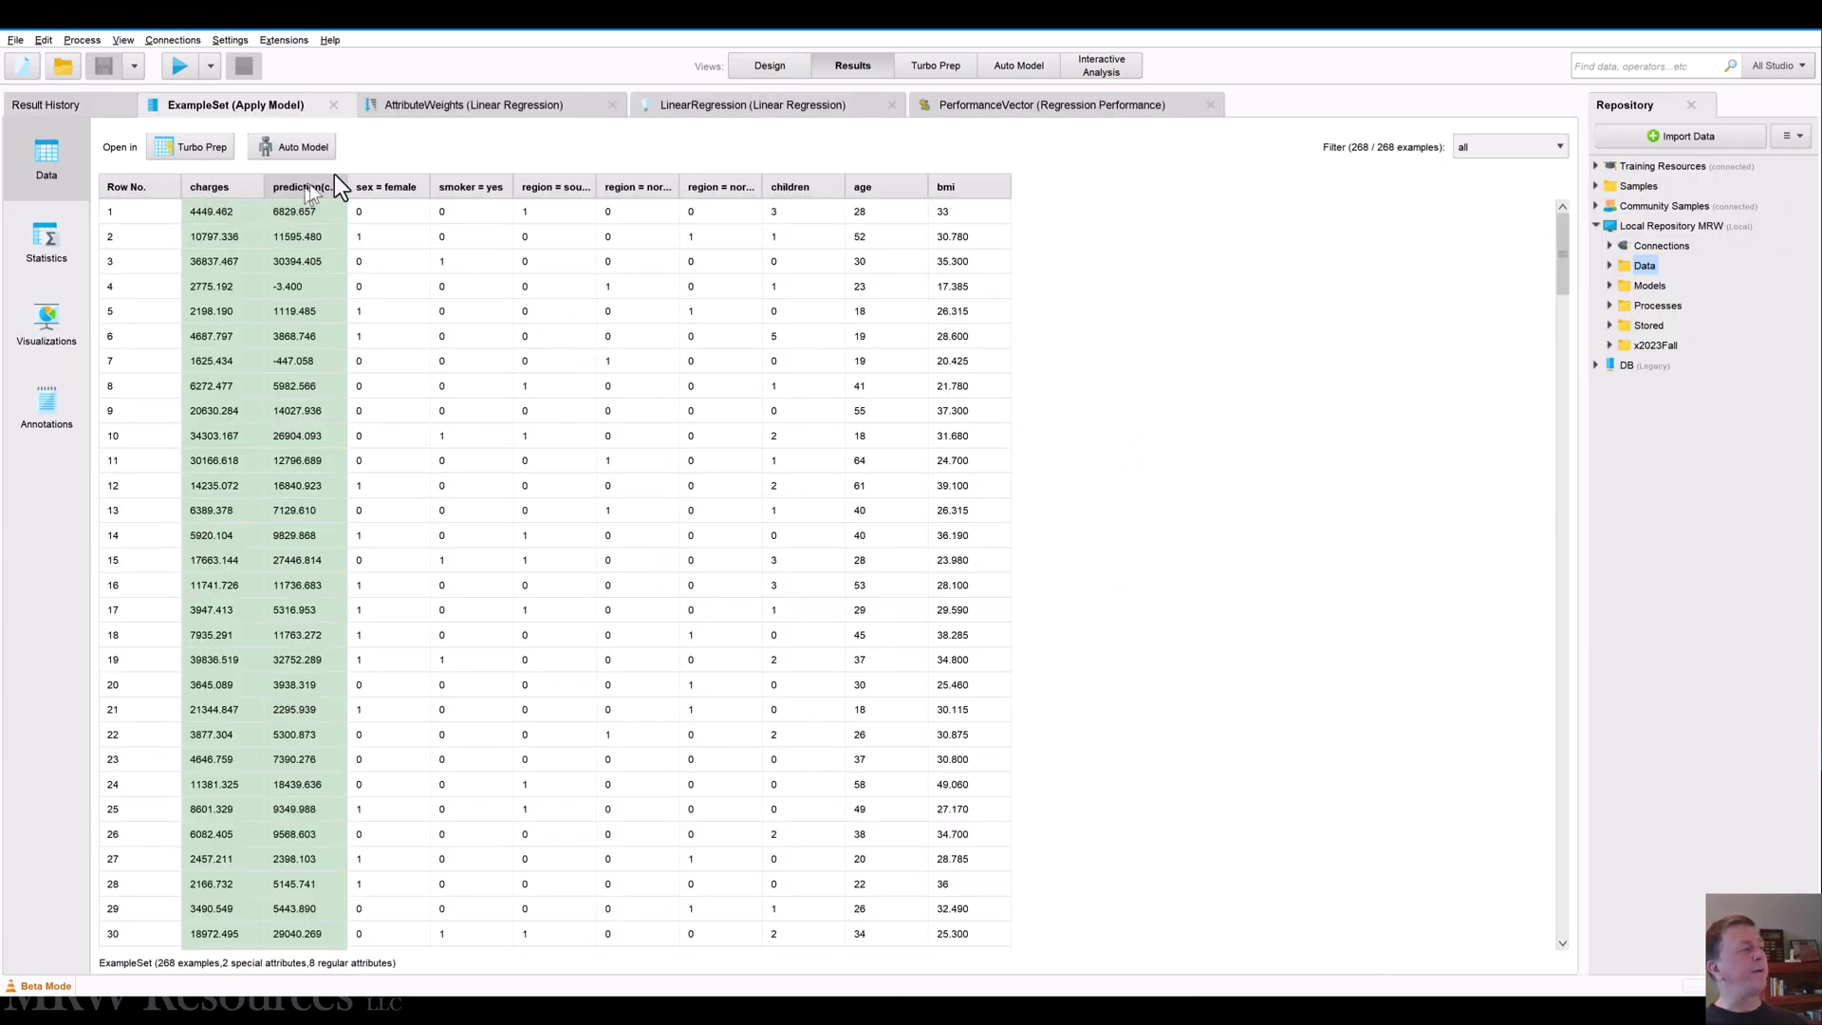
Widen the attribute column of the Linear Regression weights, sort by weight in descending order, and compare them with the regression coefficients
click(460, 106)
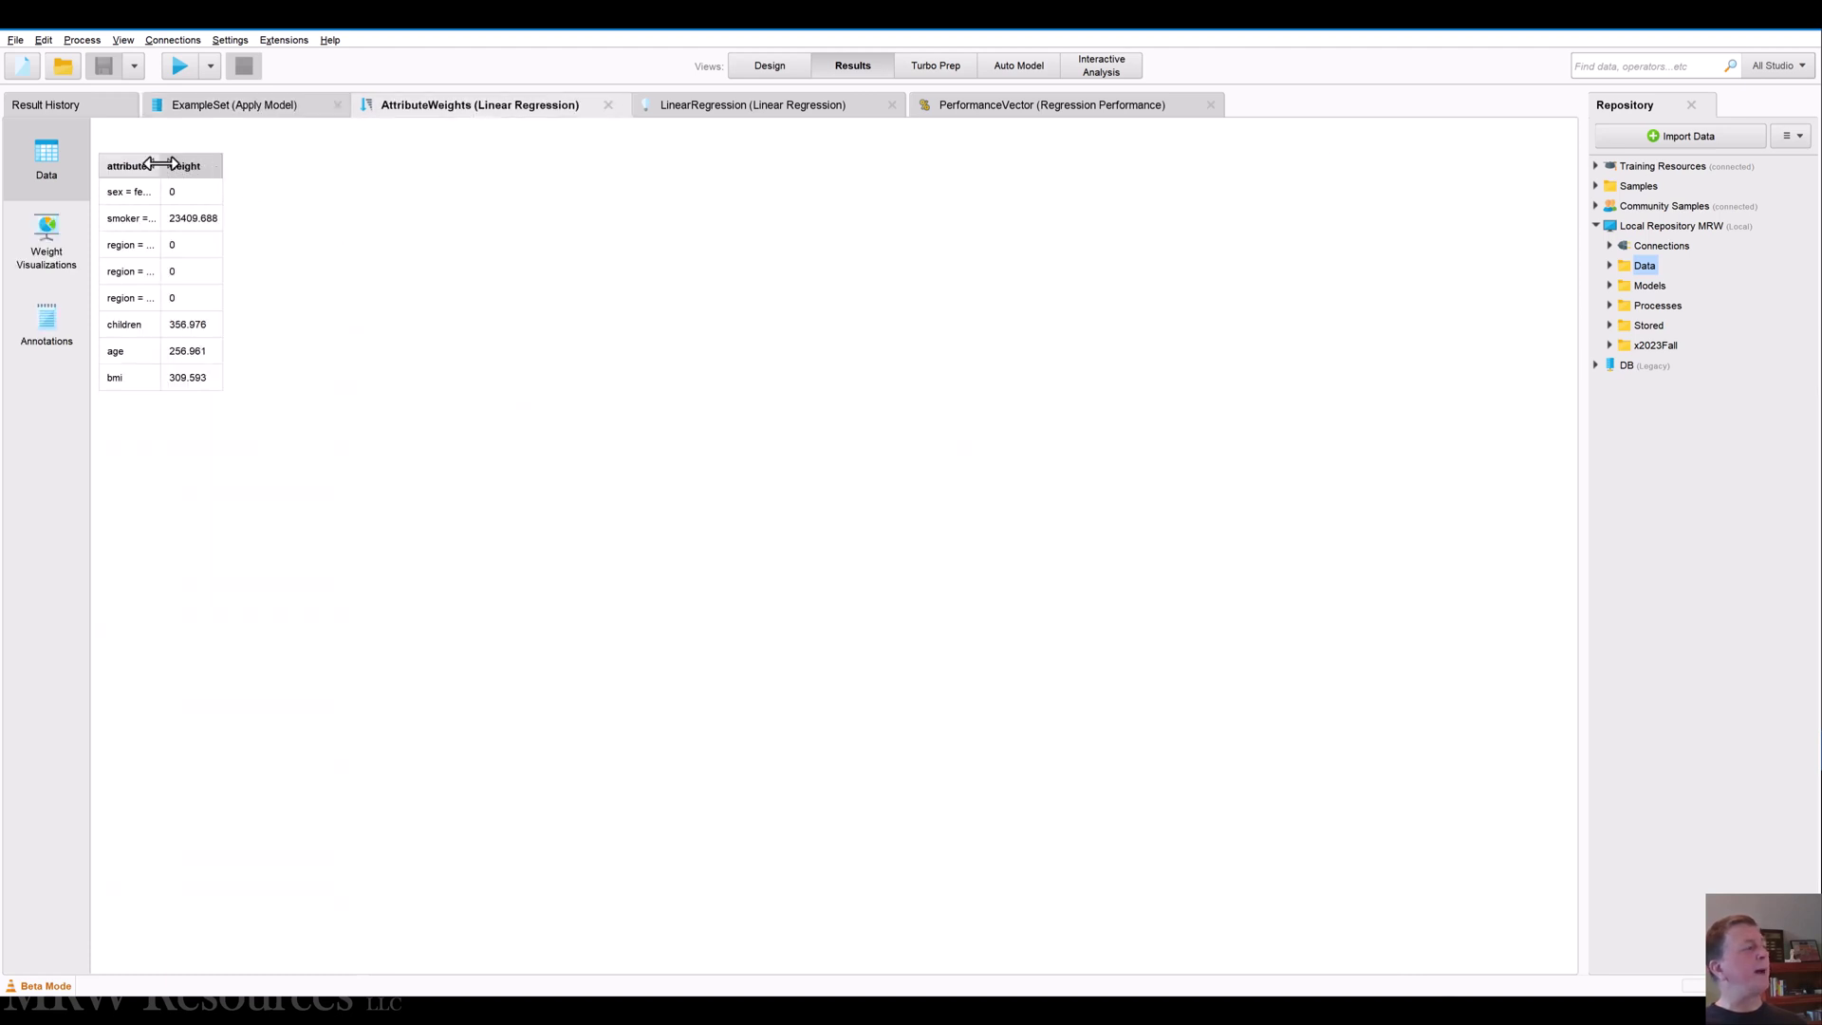
drag(161, 164, 385, 168)
click(342, 167)
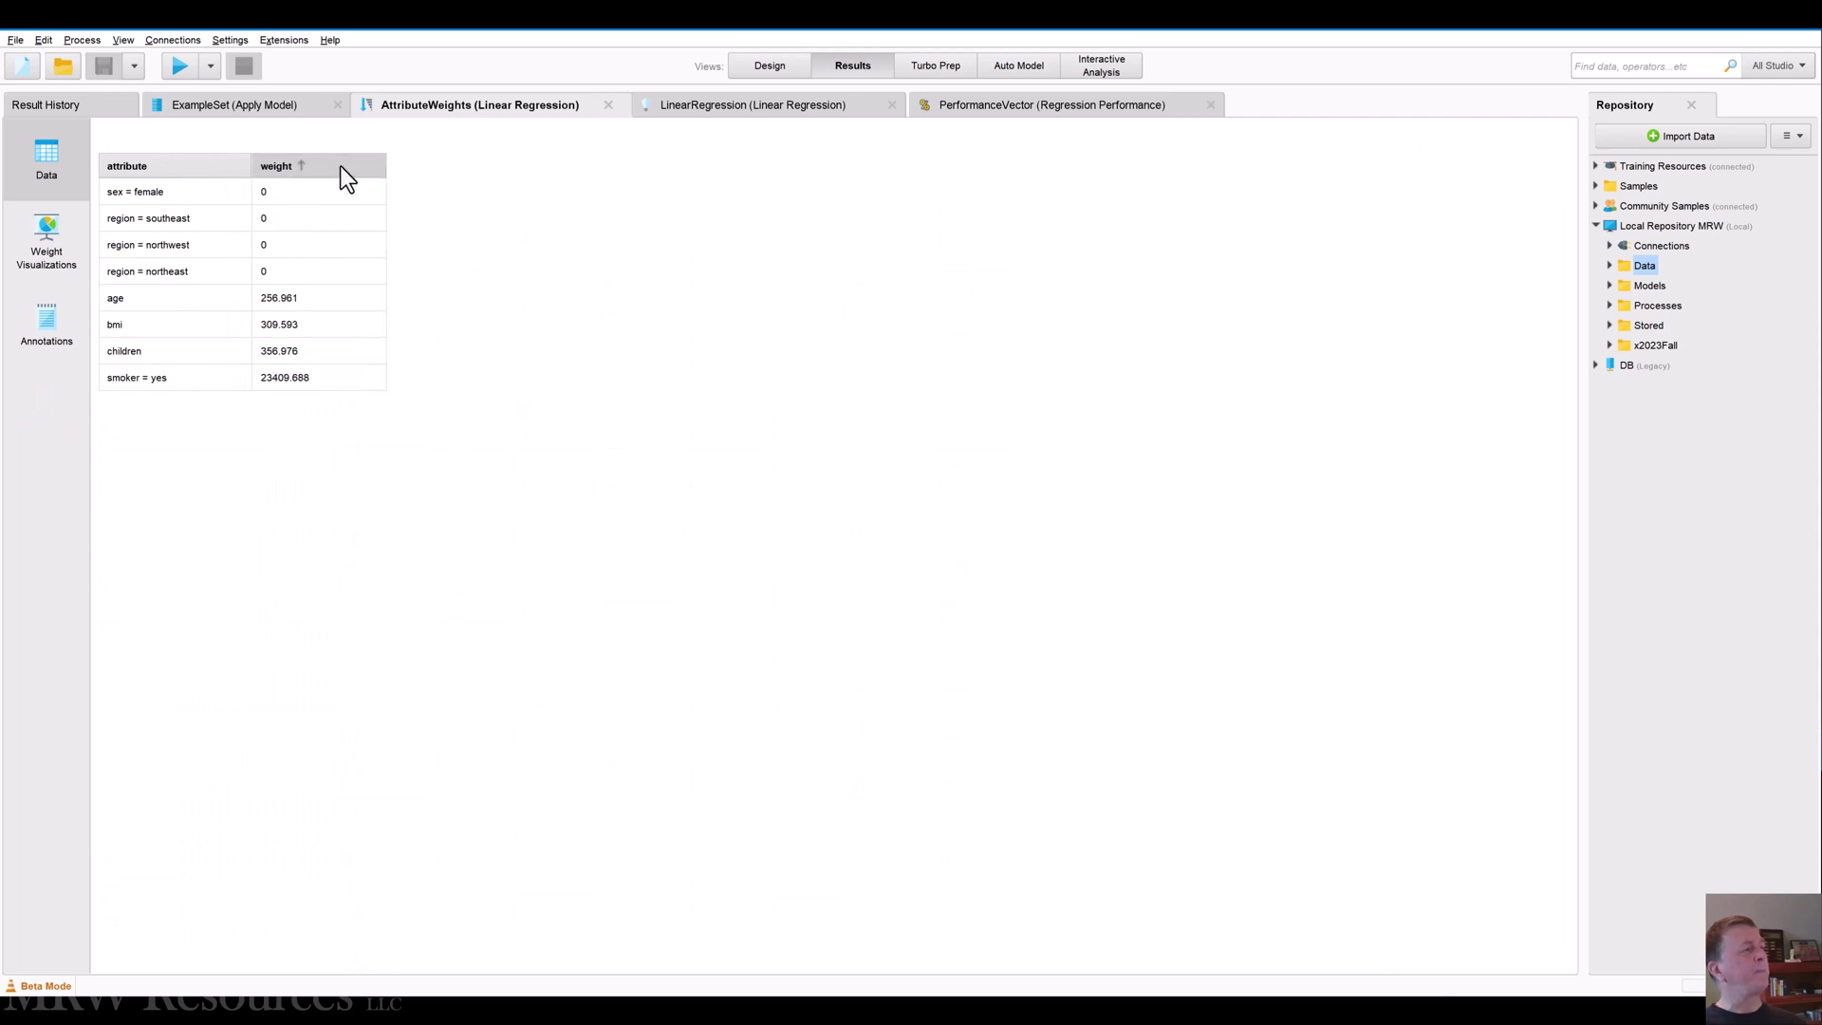
click(340, 167)
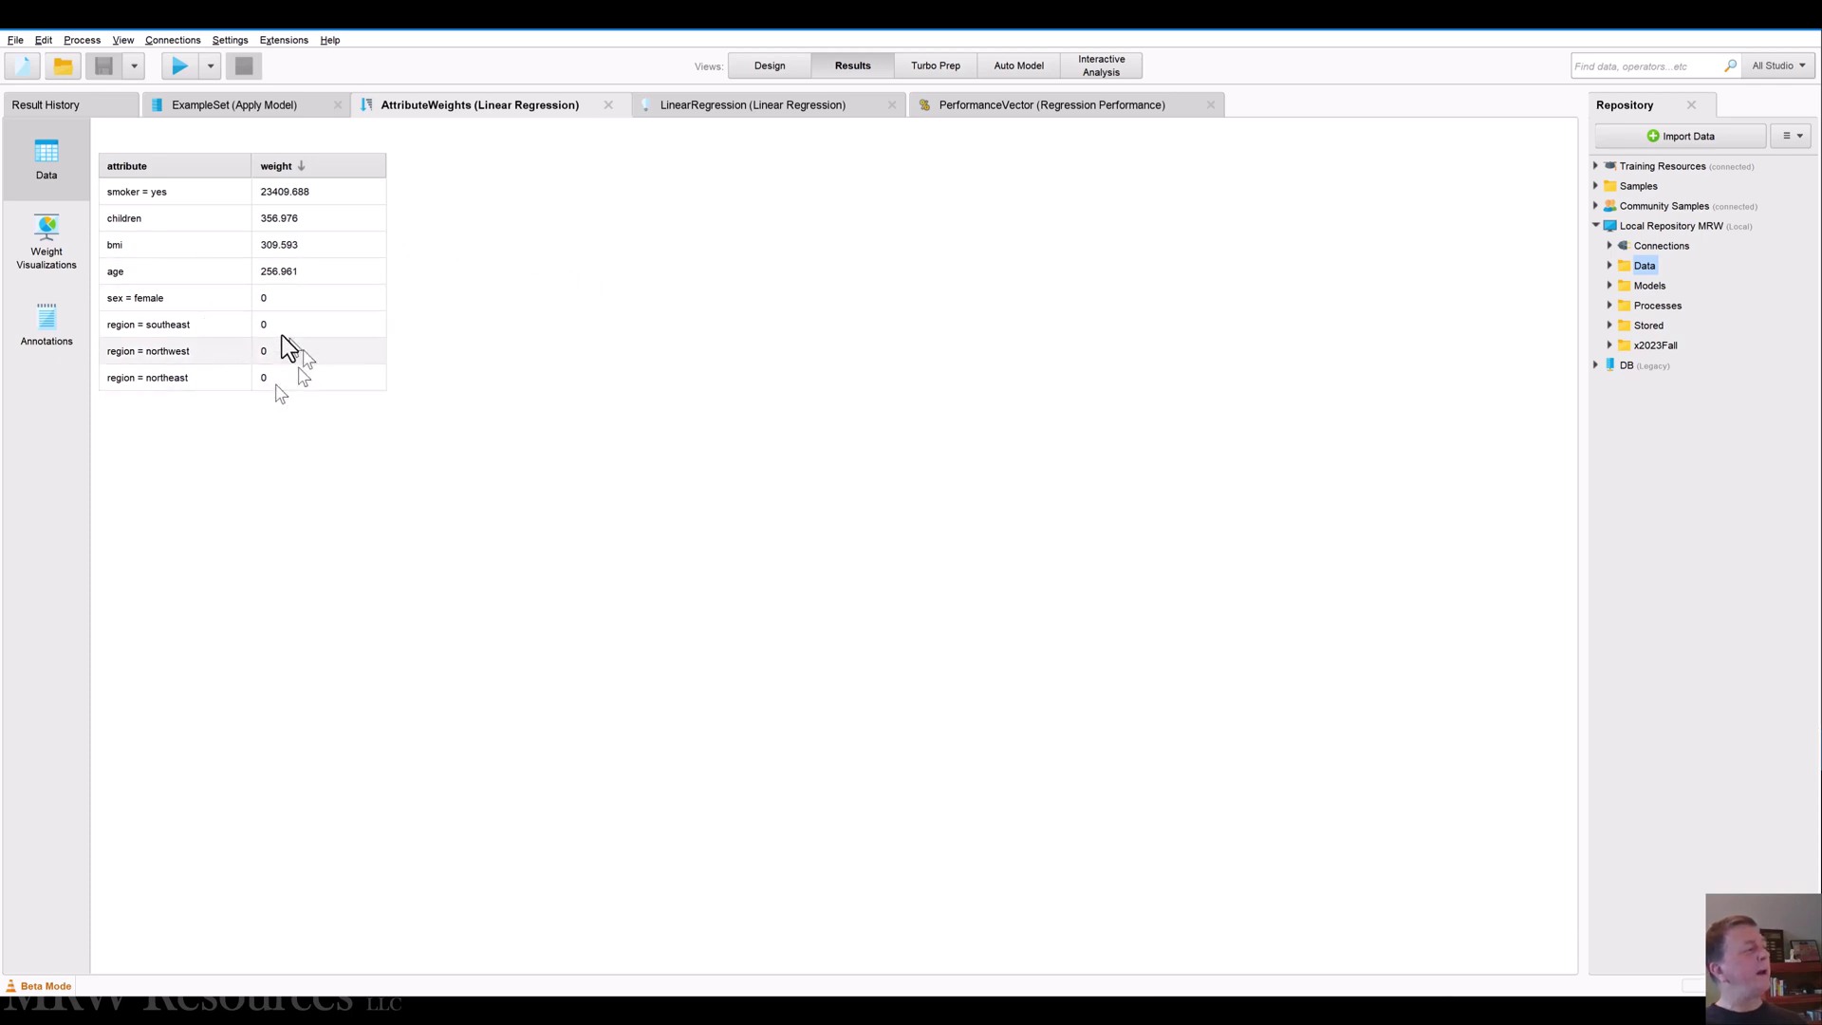
click(715, 104)
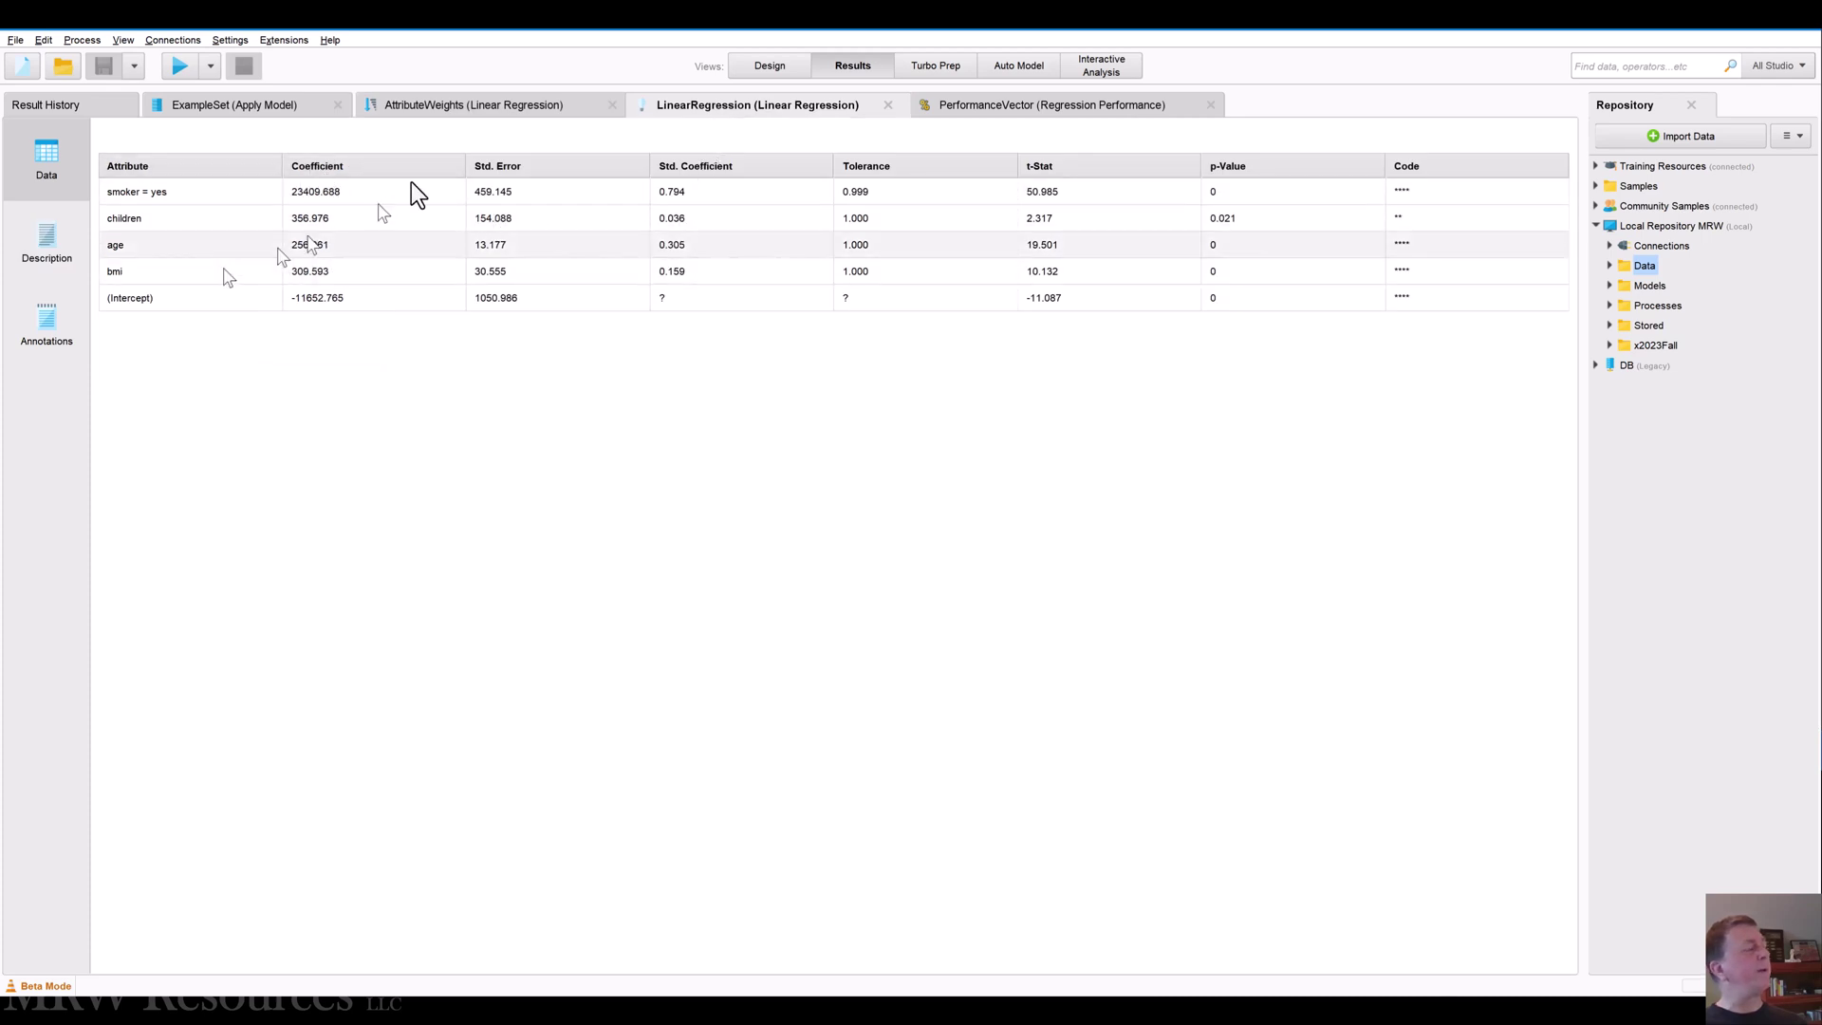
click(438, 106)
Inspect the parameters of Regression Performance and Linear Regression in the Modeling subprocess design
click(756, 65)
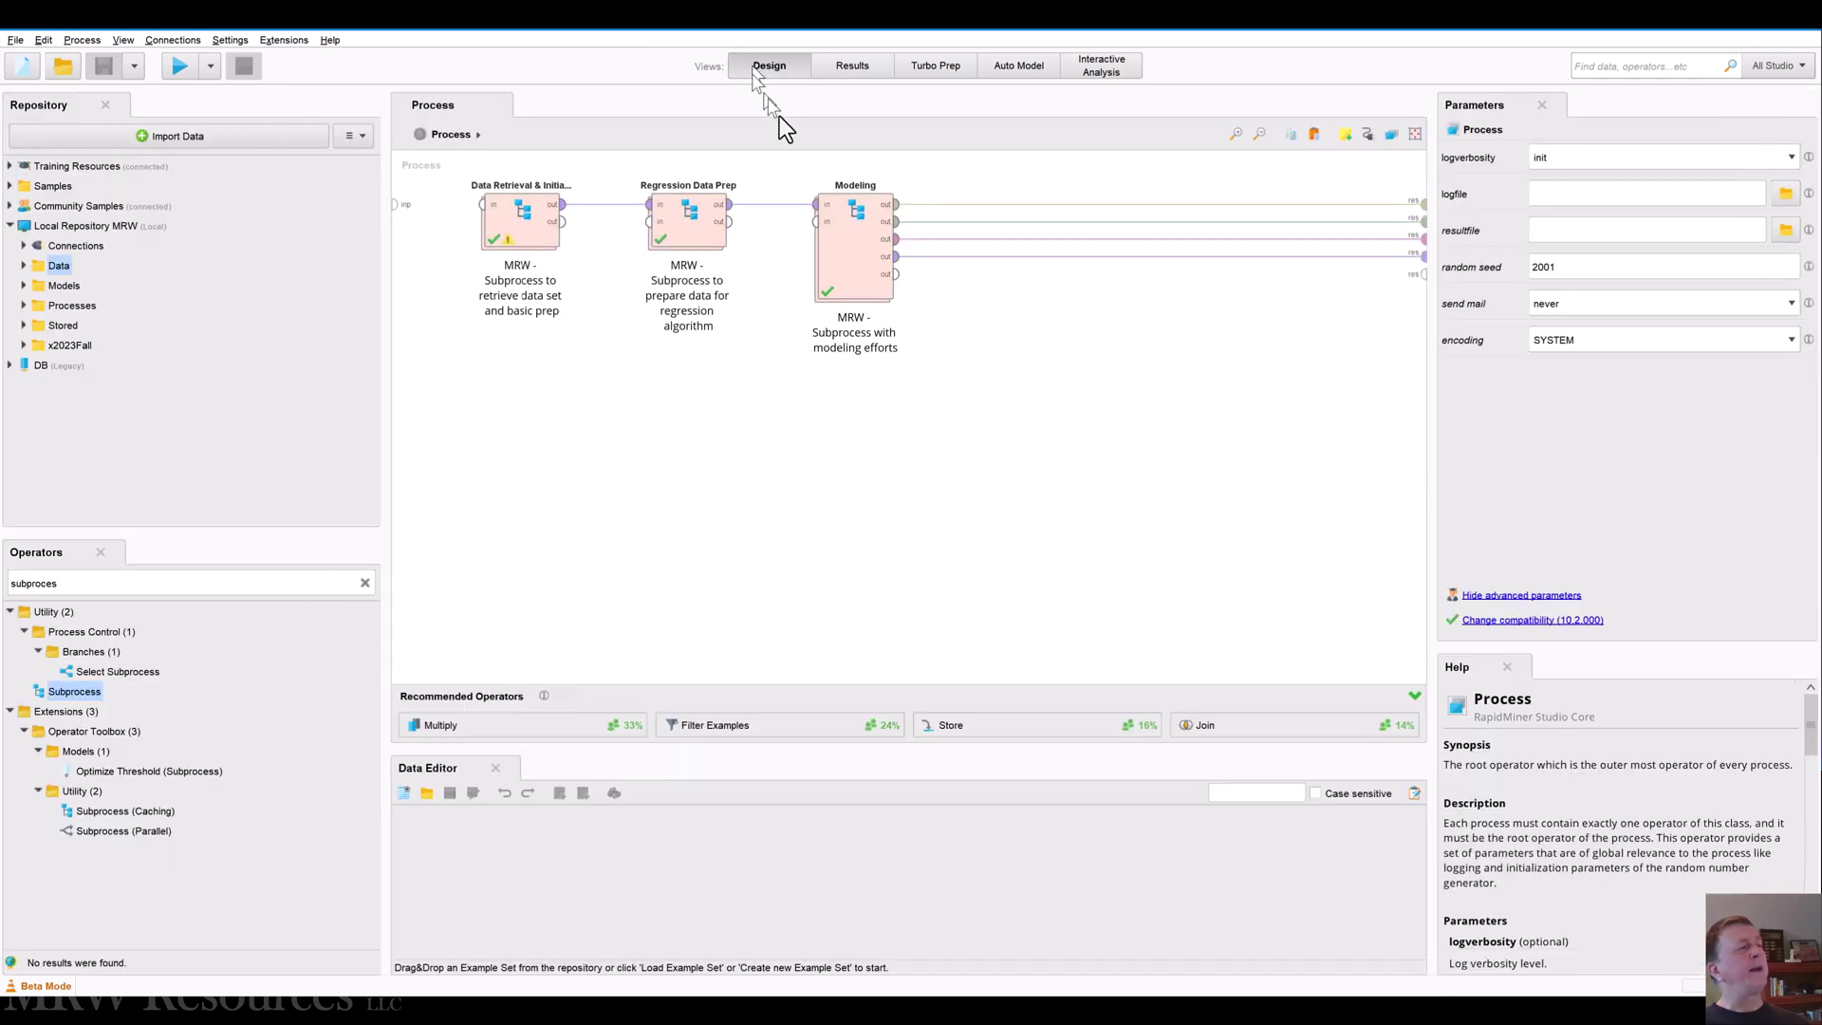
double_click(858, 251)
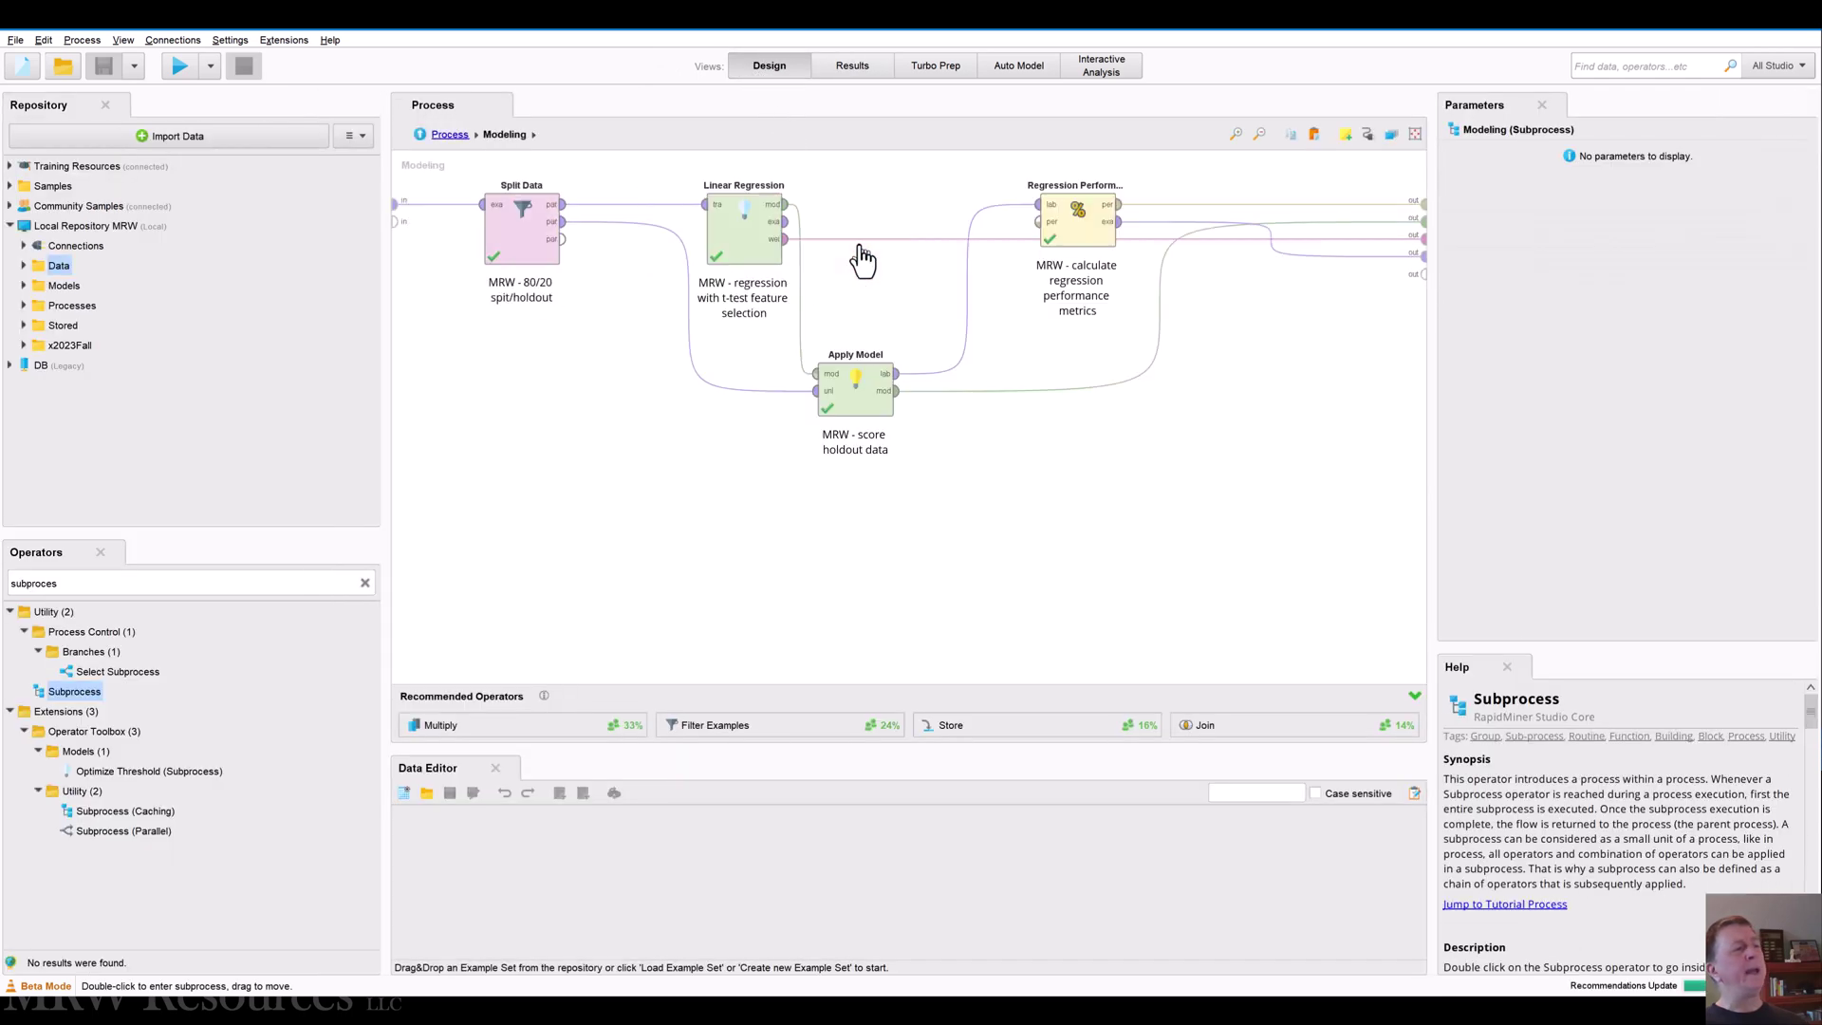
click(1067, 223)
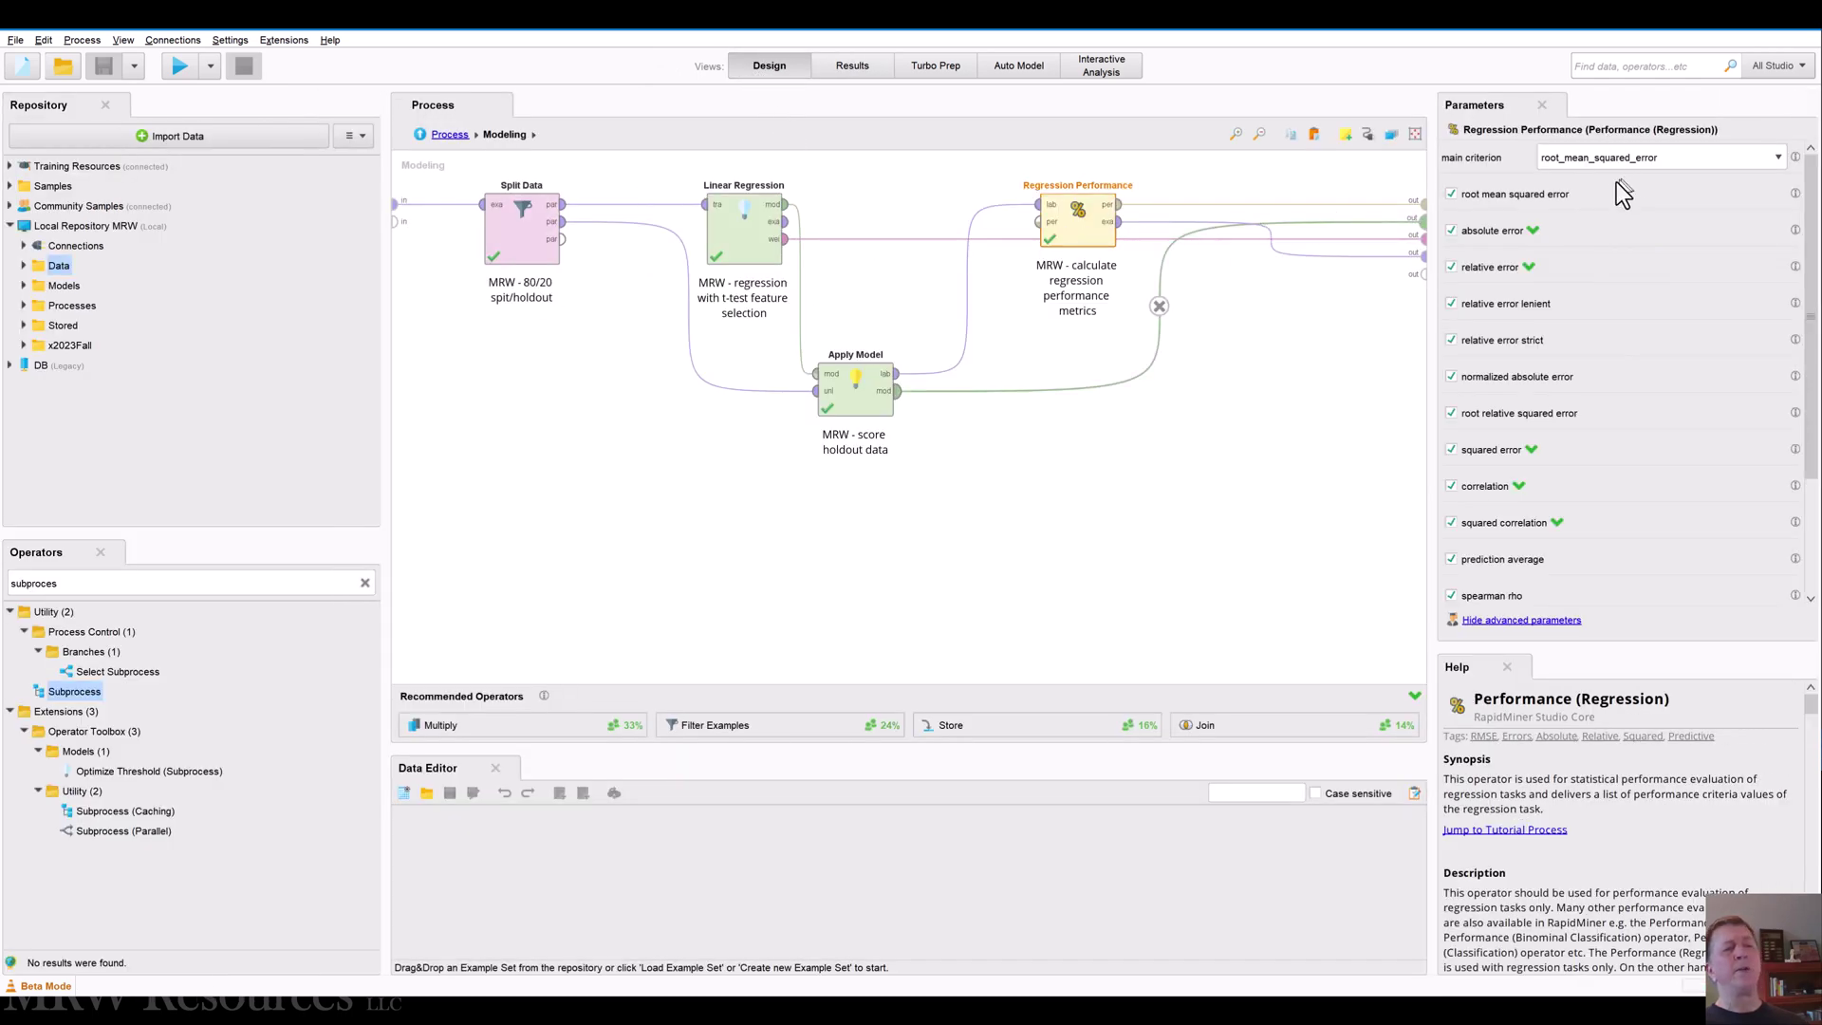
click(756, 228)
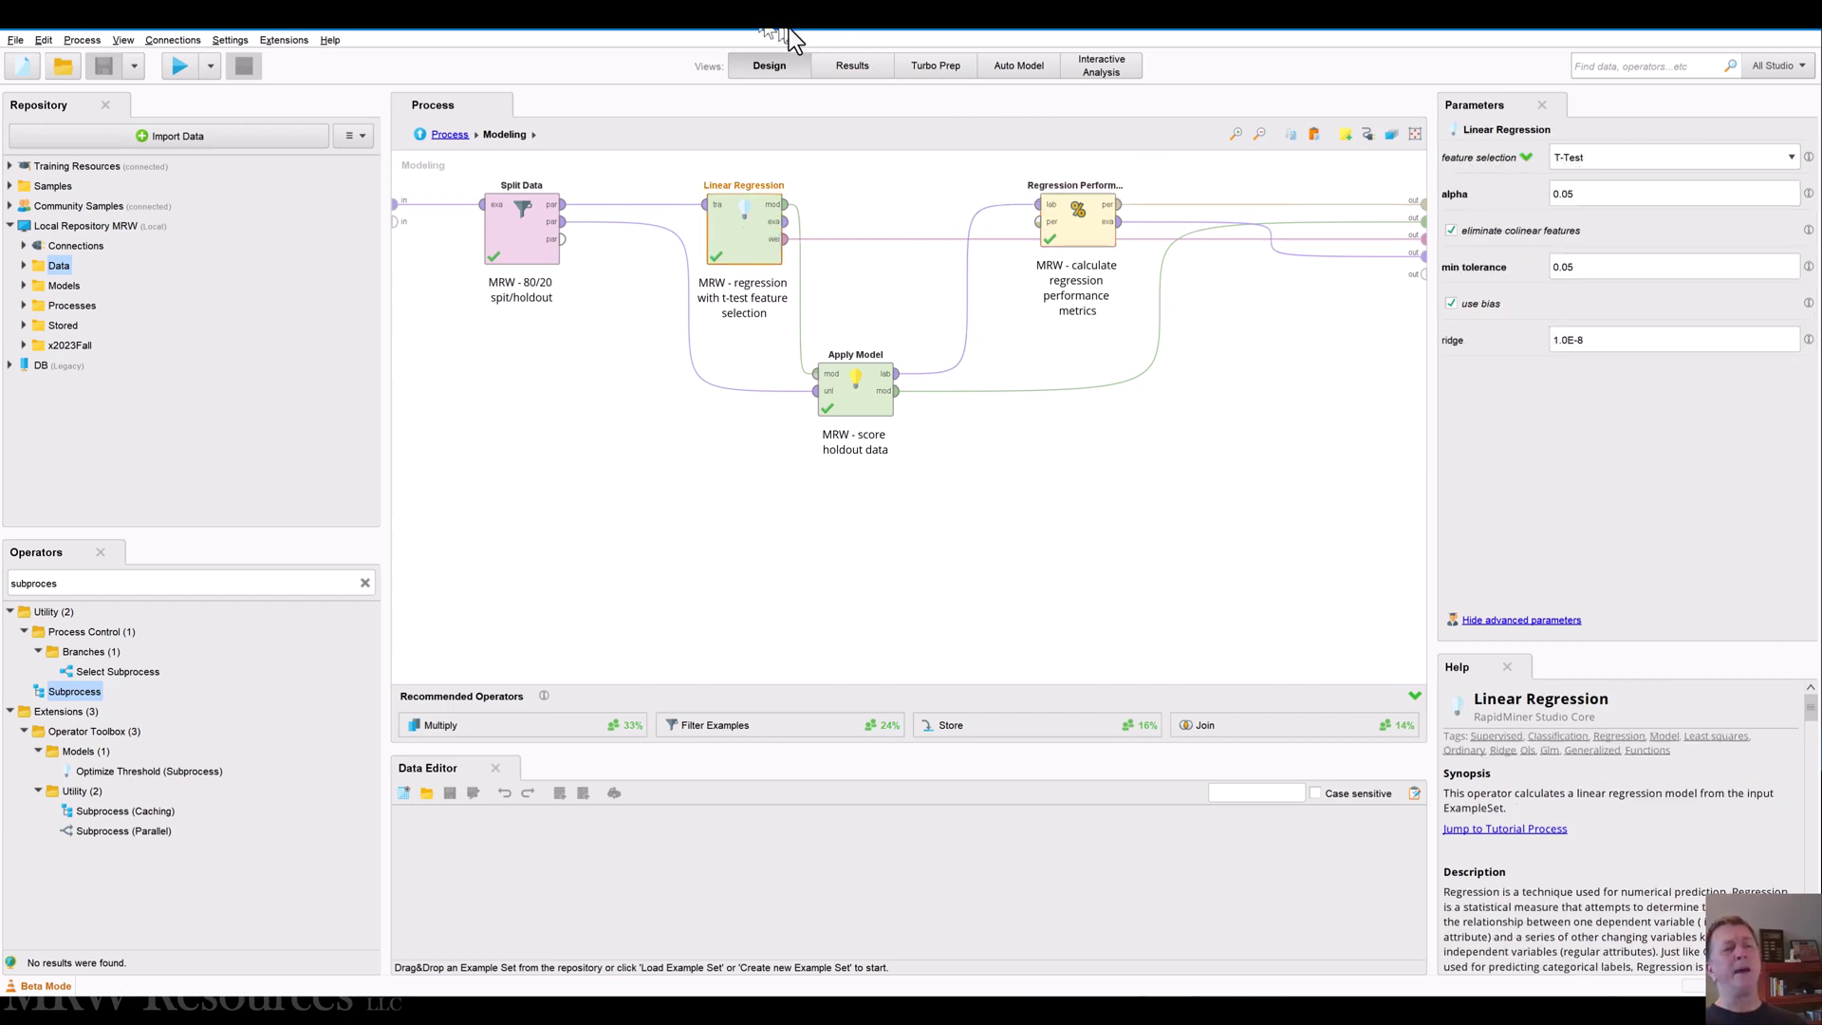
Review the Linear Regression coefficient table and the Regression Performance criteria in the results
click(857, 68)
click(709, 100)
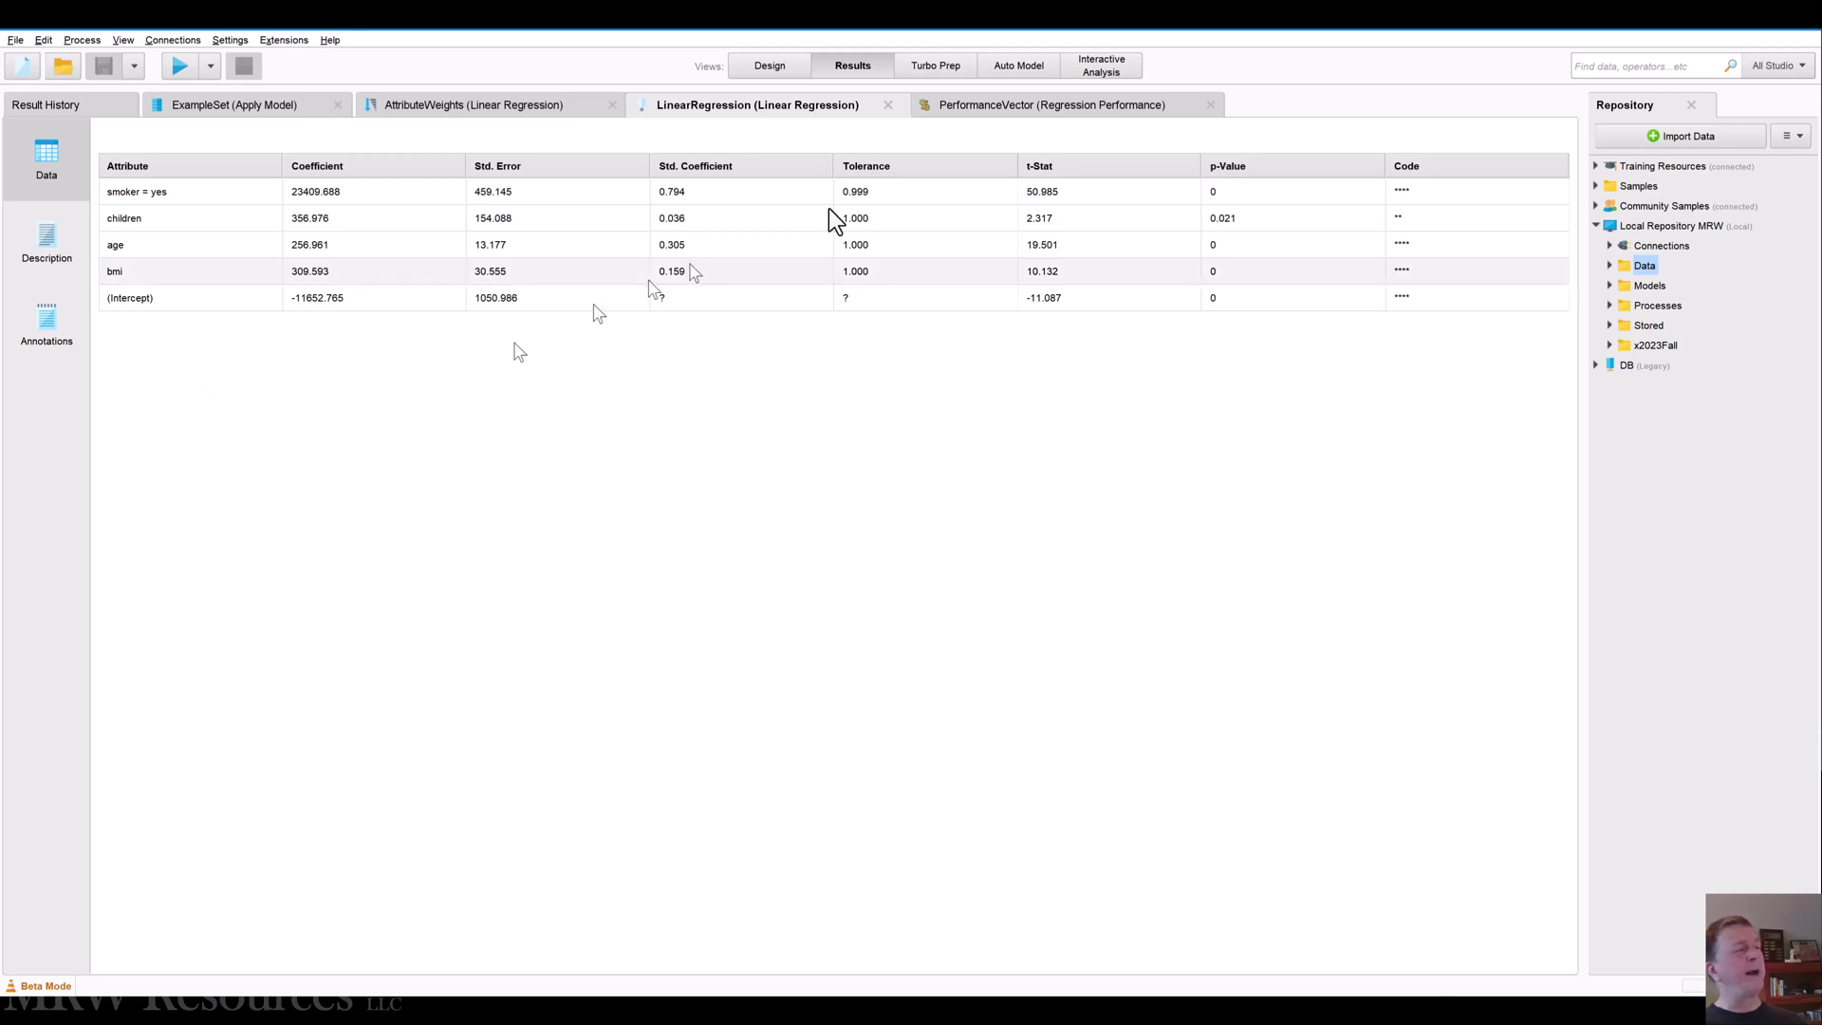
click(987, 106)
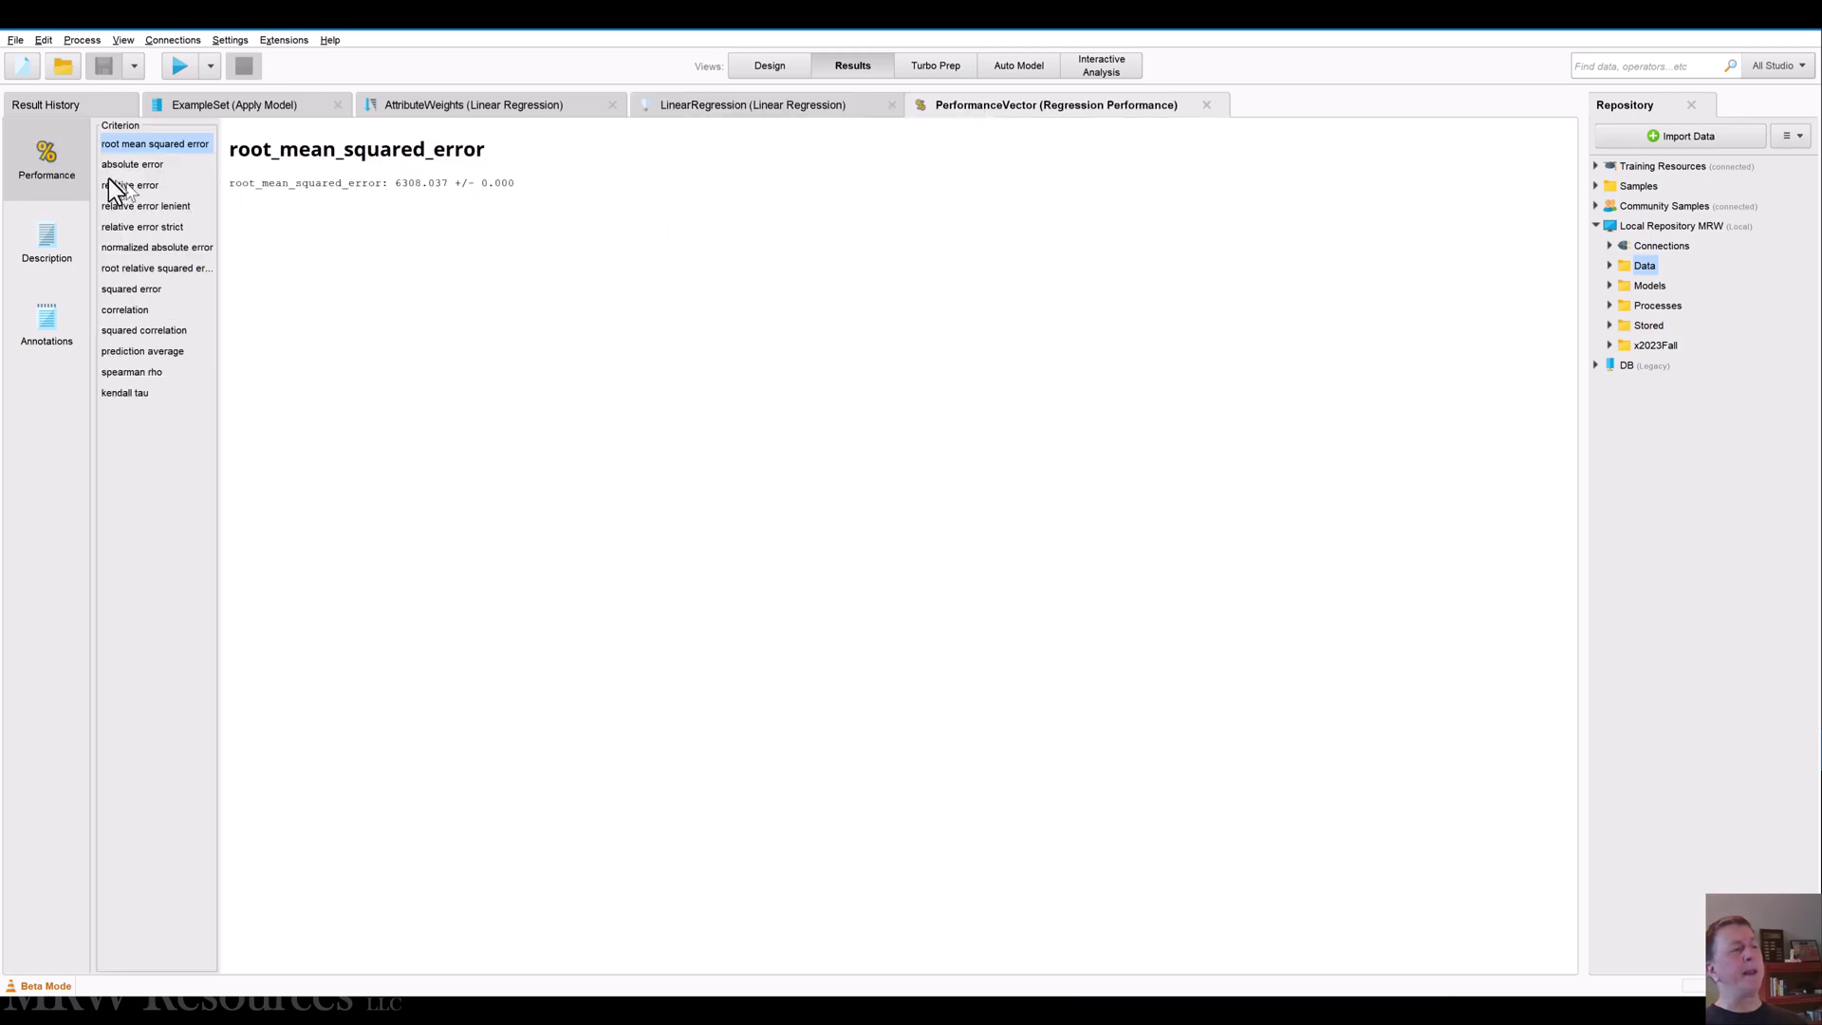
click(721, 108)
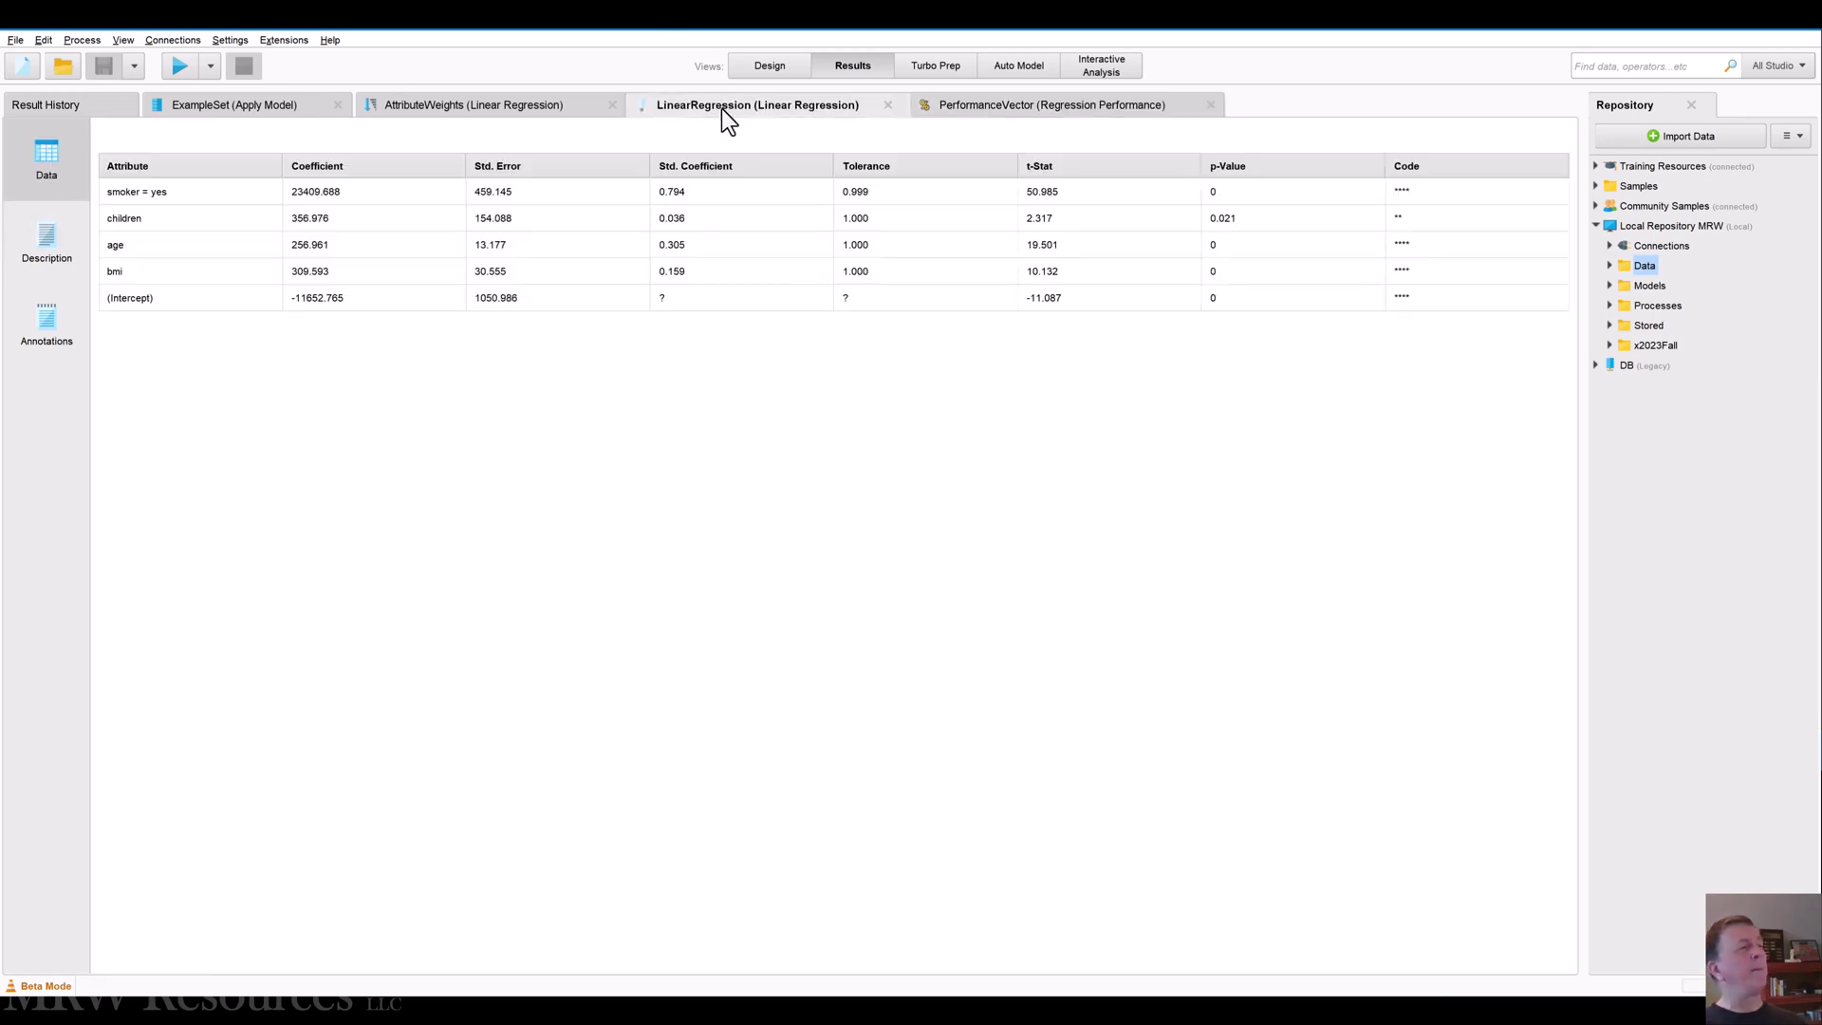
Relate the Regression Performance and Linear Regression operators in the design to their respective result outputs
click(776, 70)
click(1077, 216)
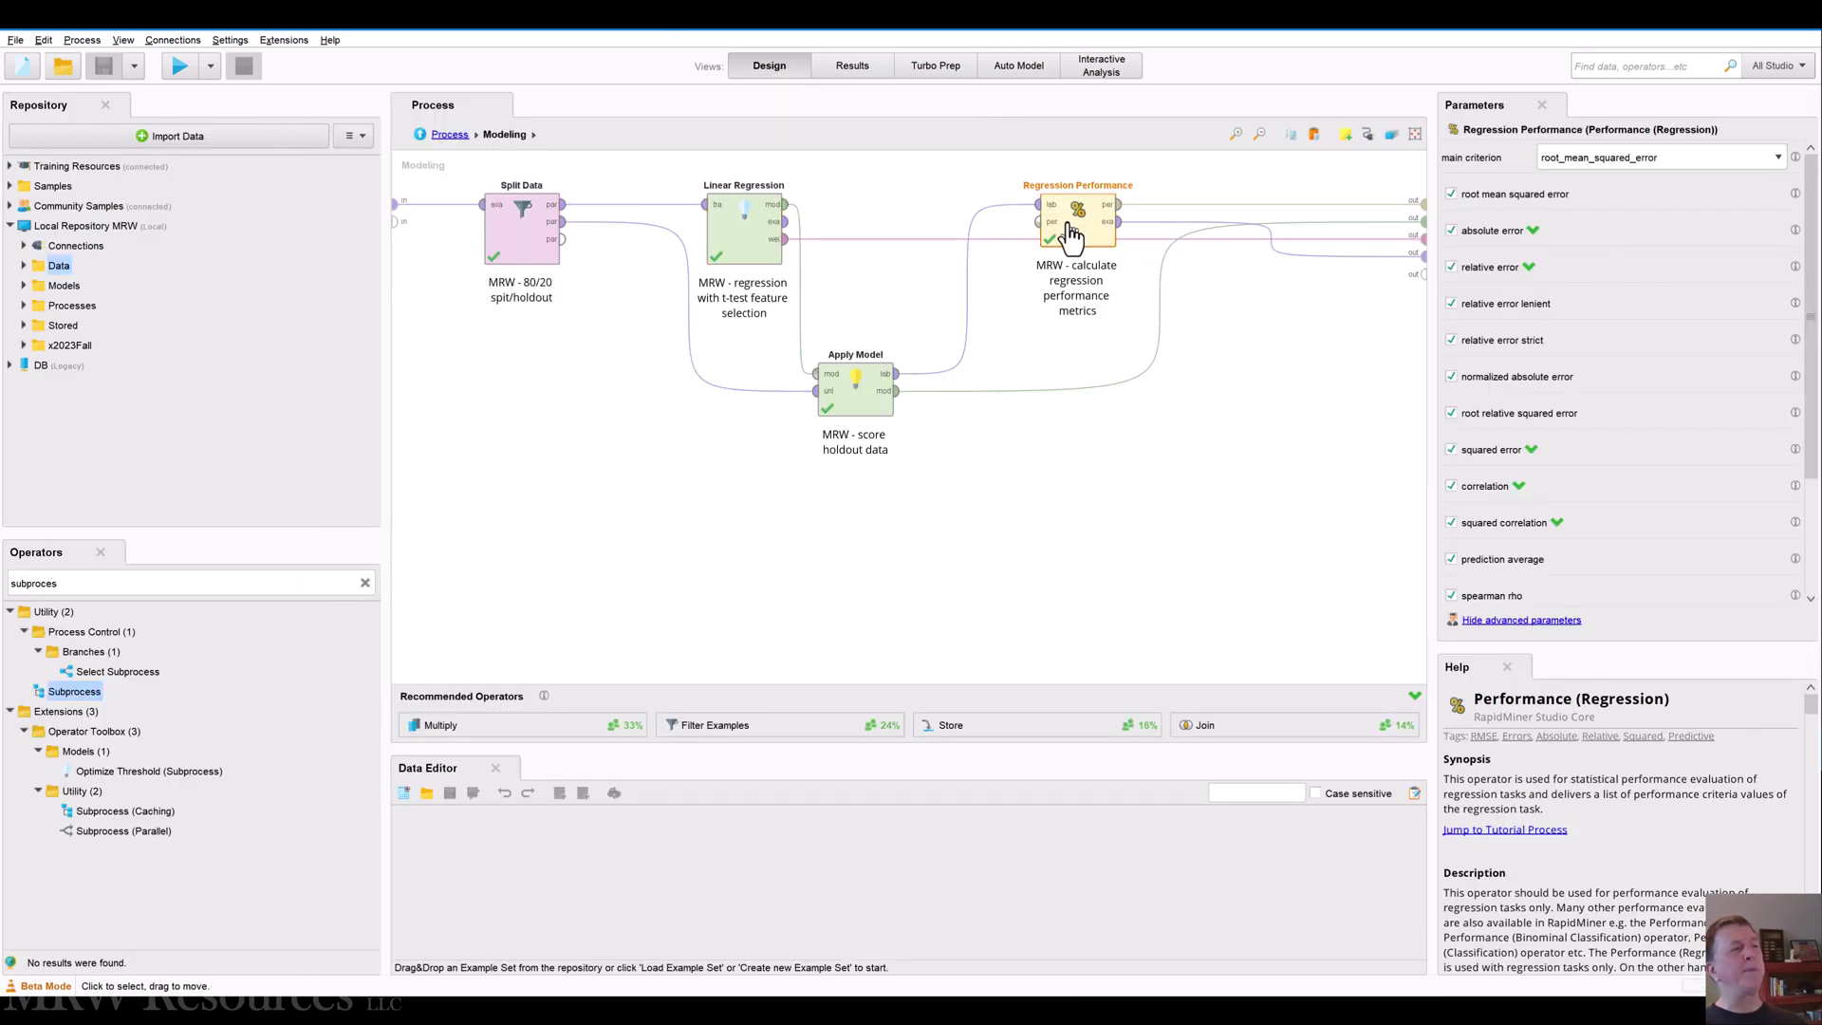
click(749, 226)
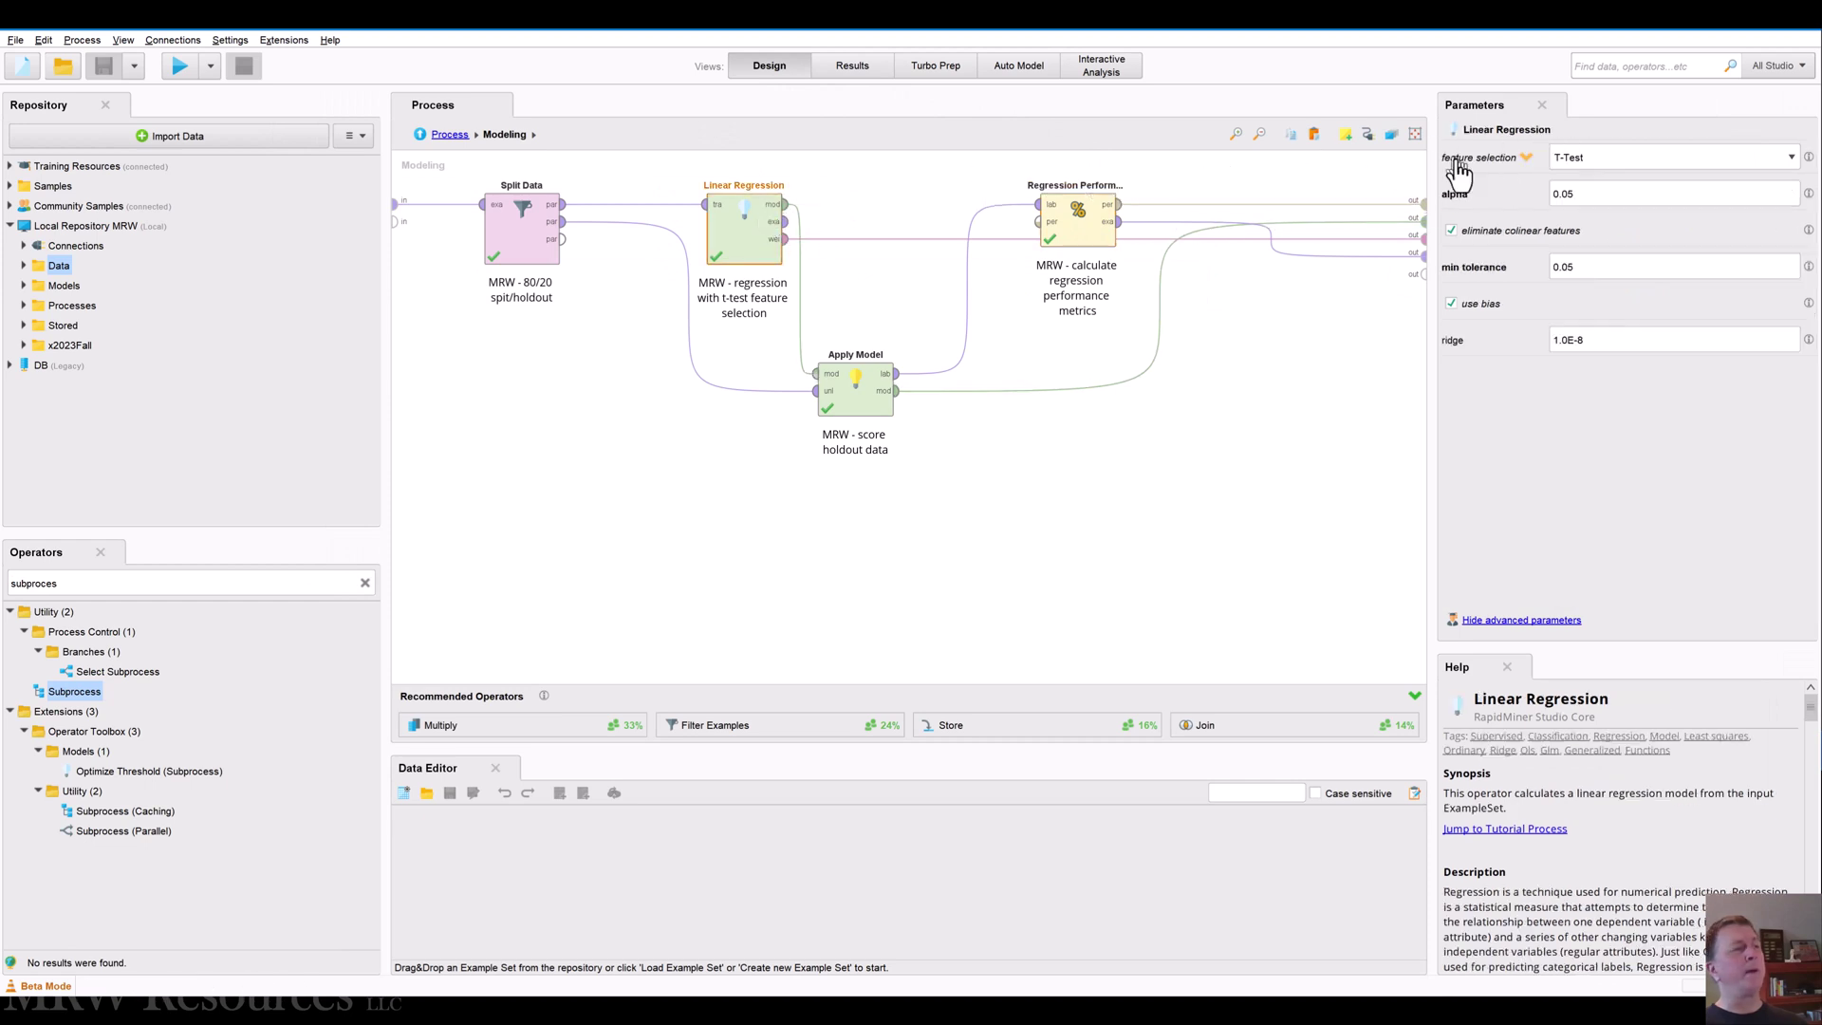
click(846, 66)
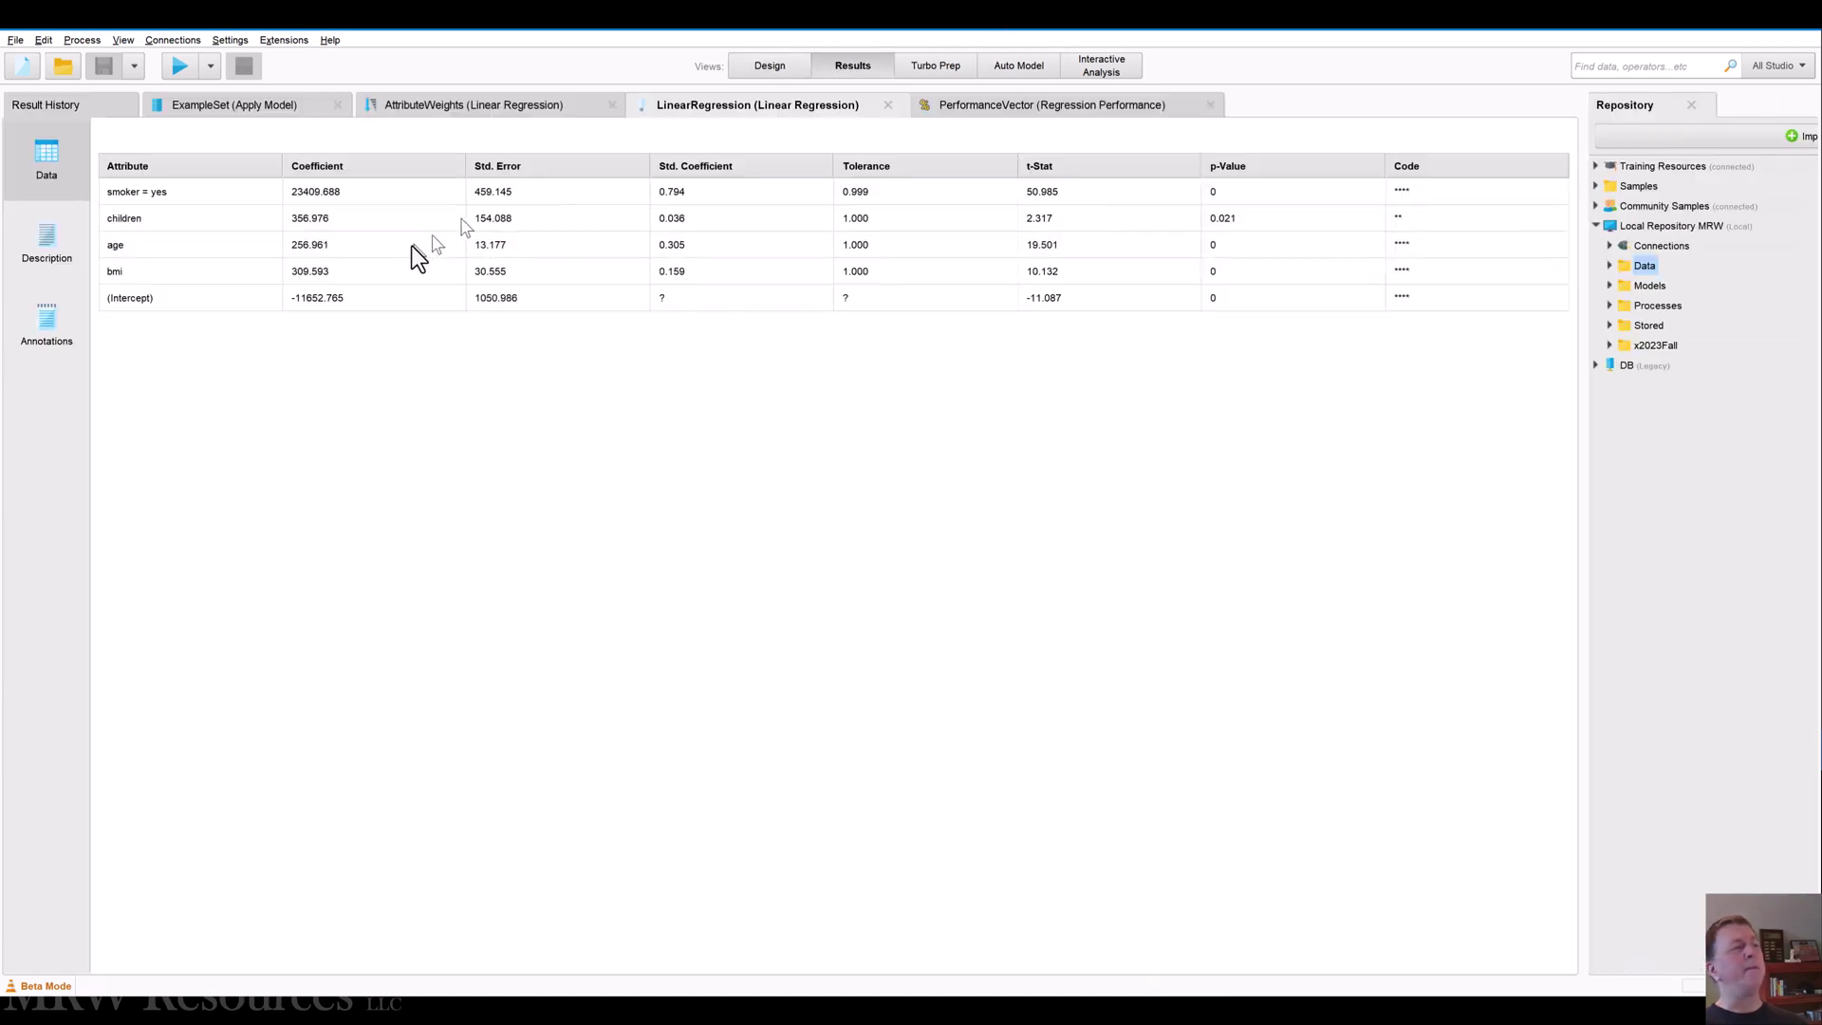
click(972, 114)
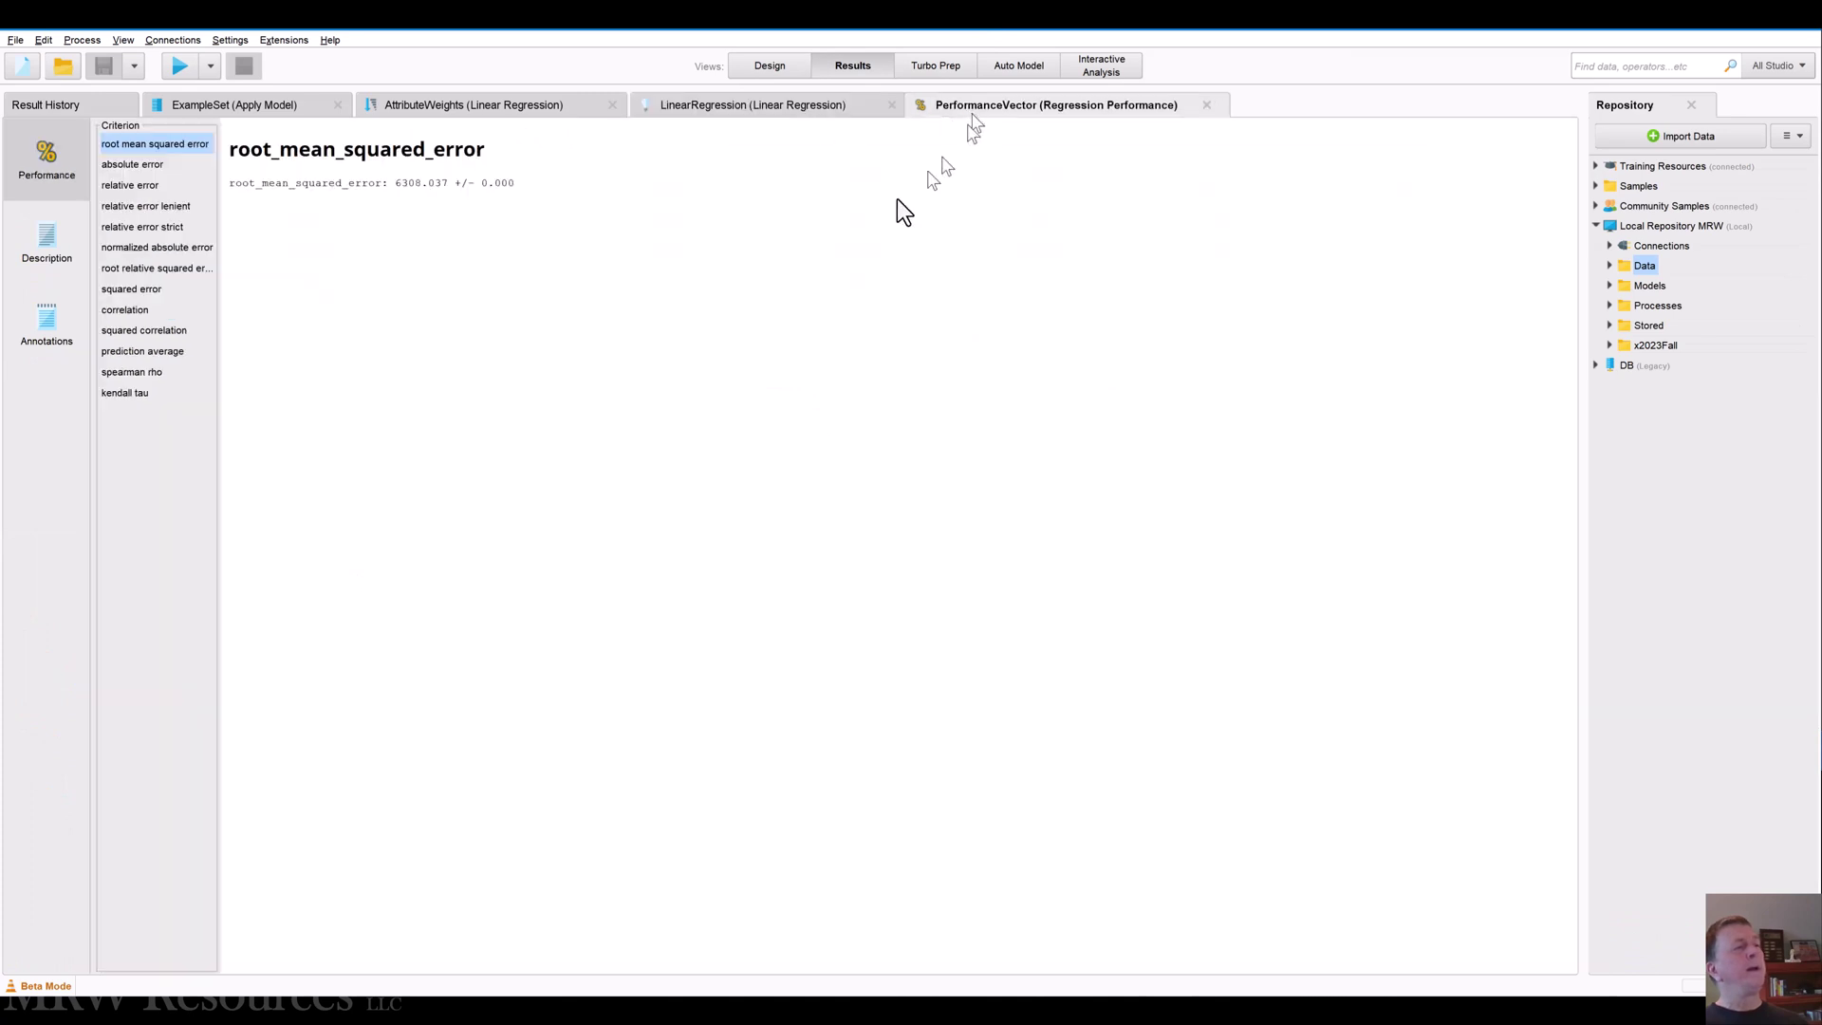
Review the absolute error, squared error and squared correlation criteria of the Regression Performance results
click(133, 163)
click(133, 288)
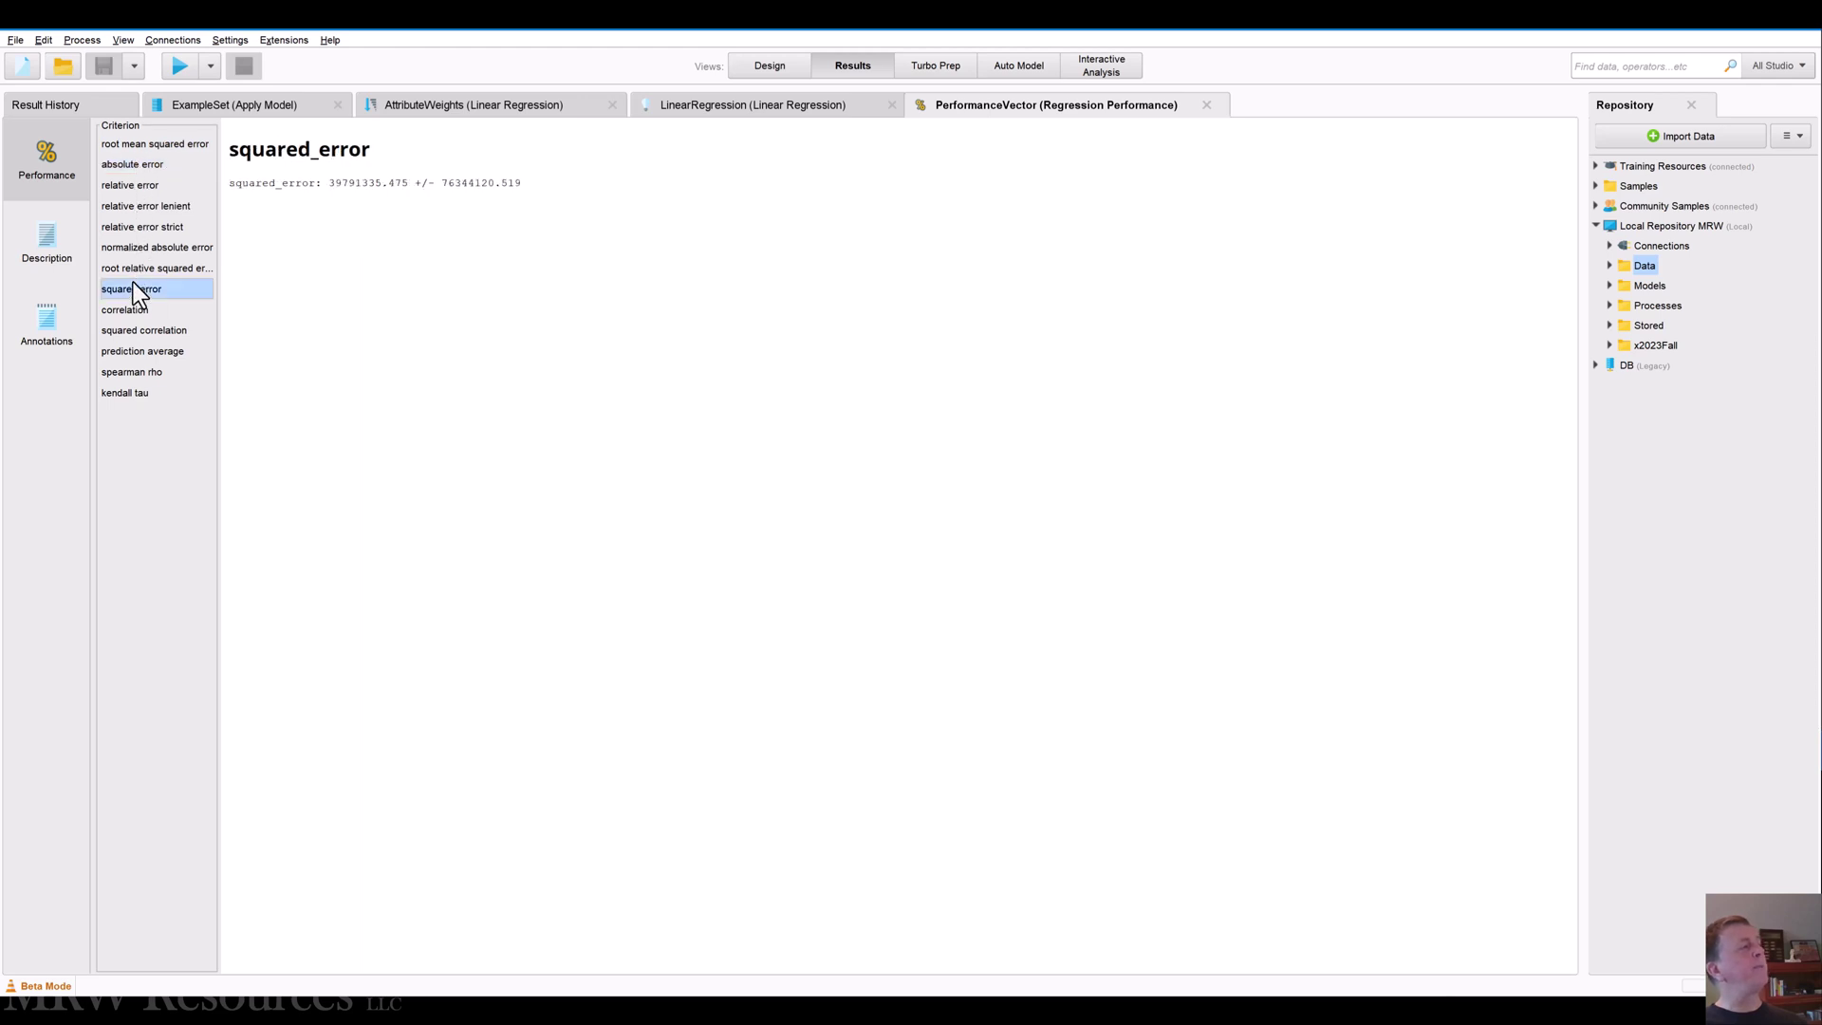
click(133, 330)
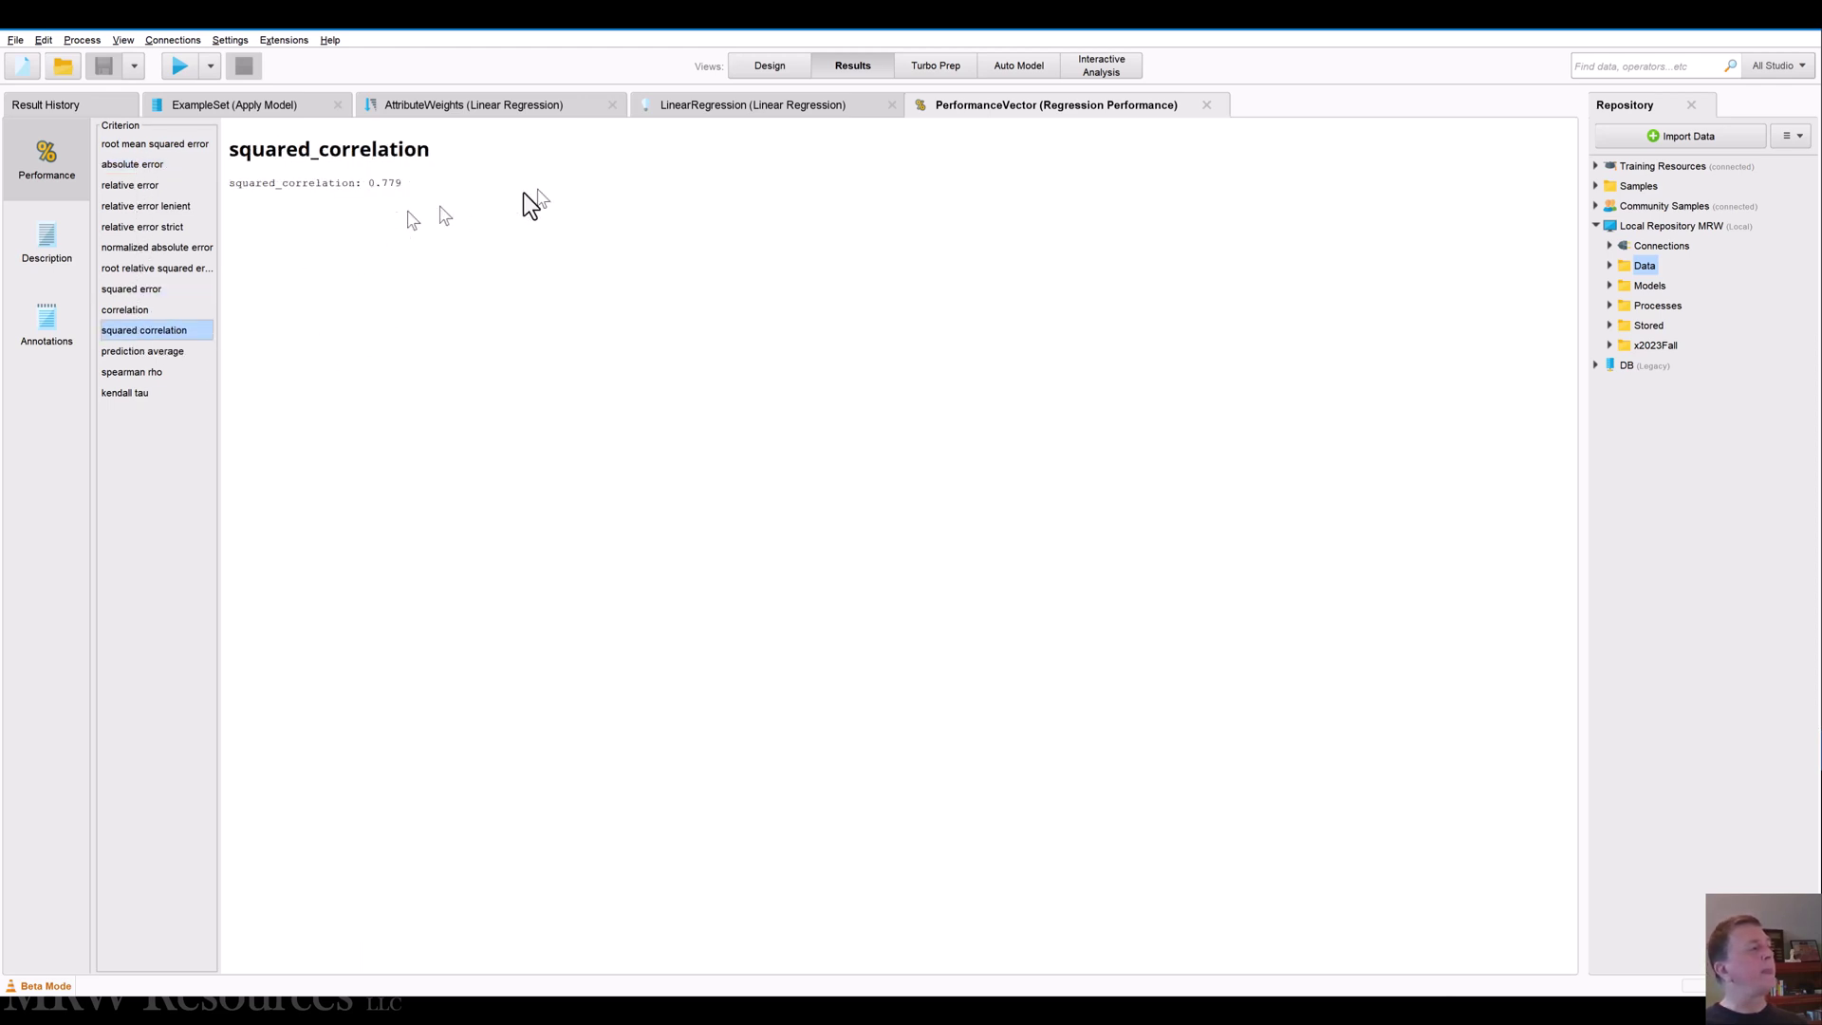
Set the alpha of the Linear Regression operator in the Modeling subprocess to 0.15, and save and run the process
click(752, 61)
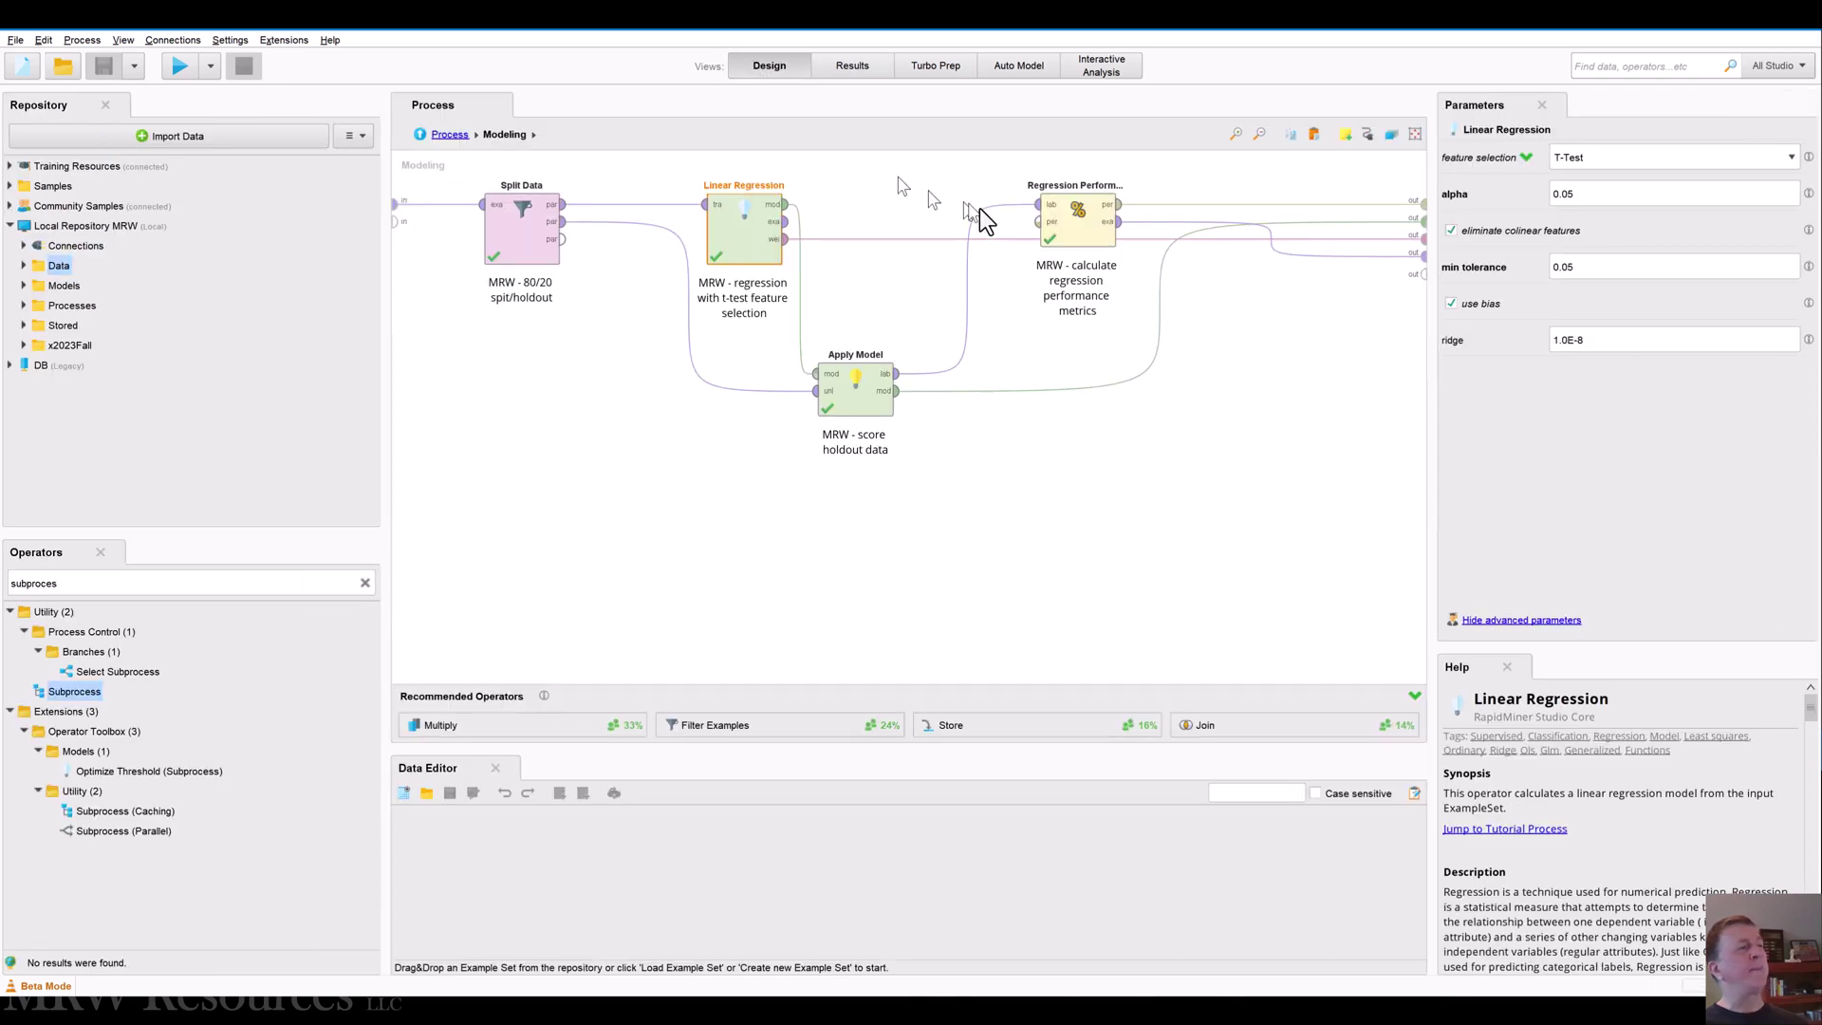
click(1075, 239)
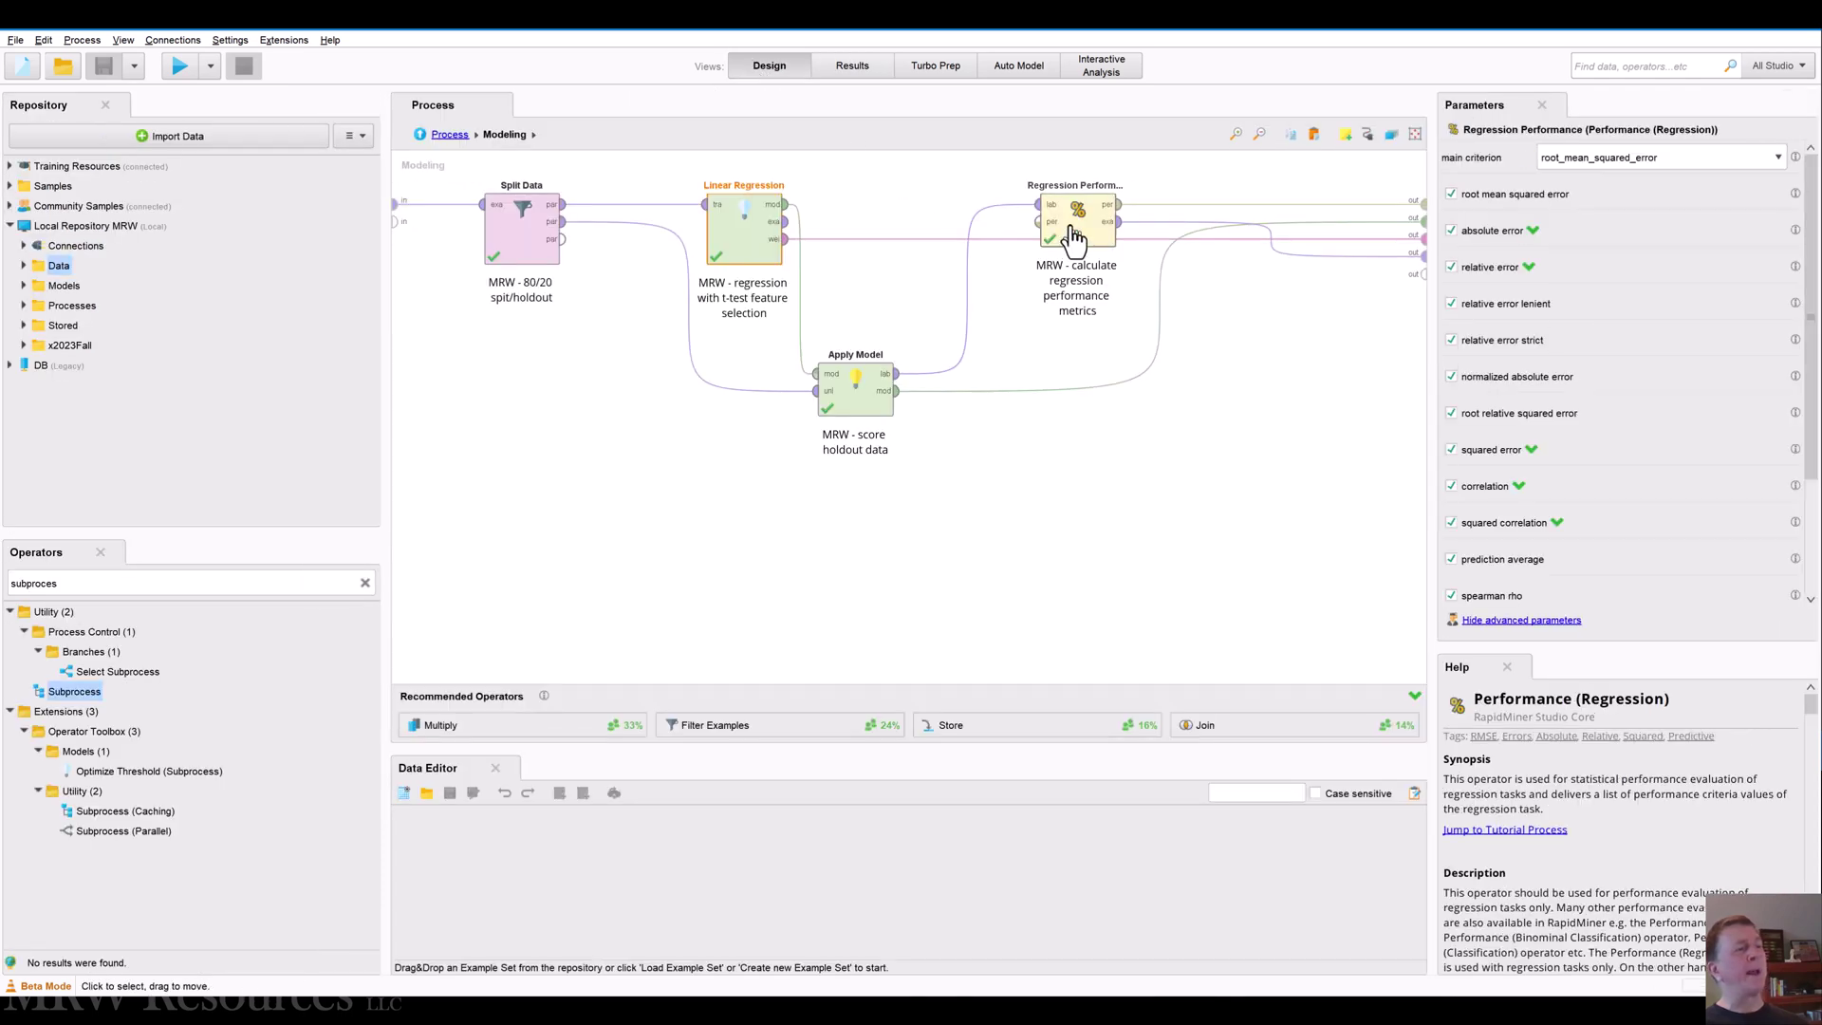
click(723, 239)
click(1586, 195)
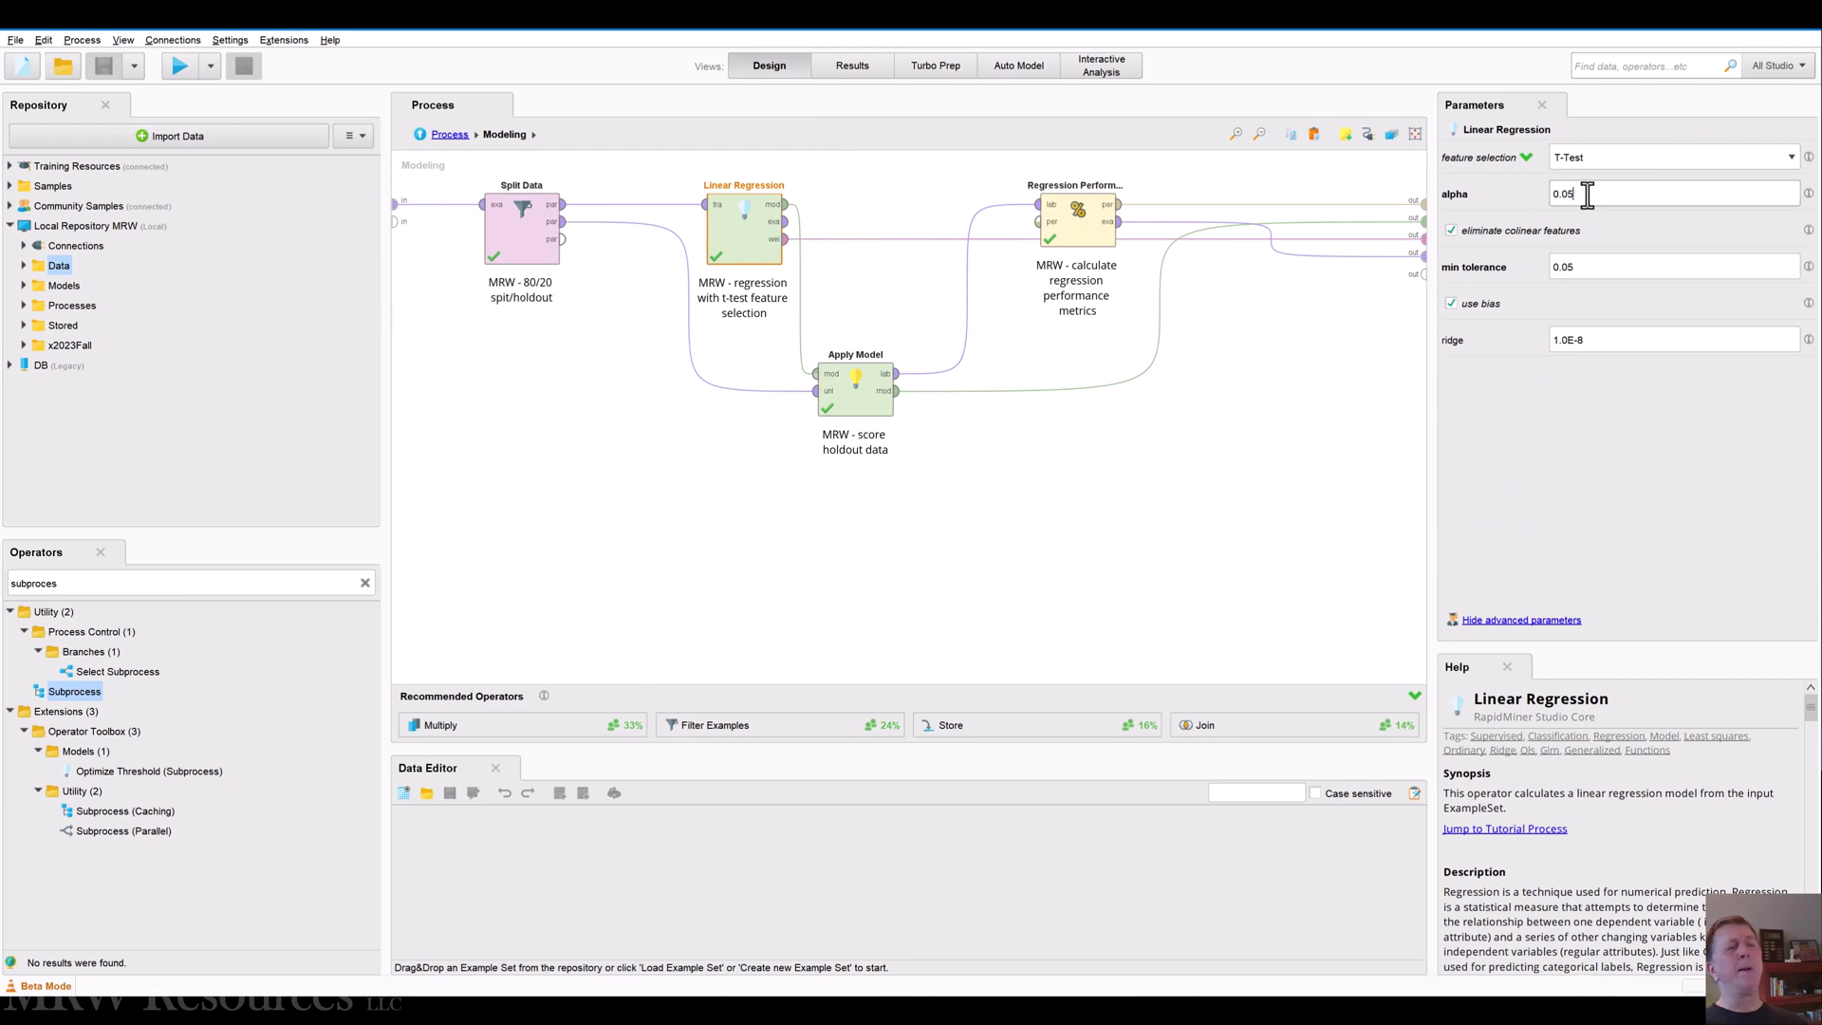
key(BackSpace)
key(BackSpace)
key(BackSpace)
text(.15)
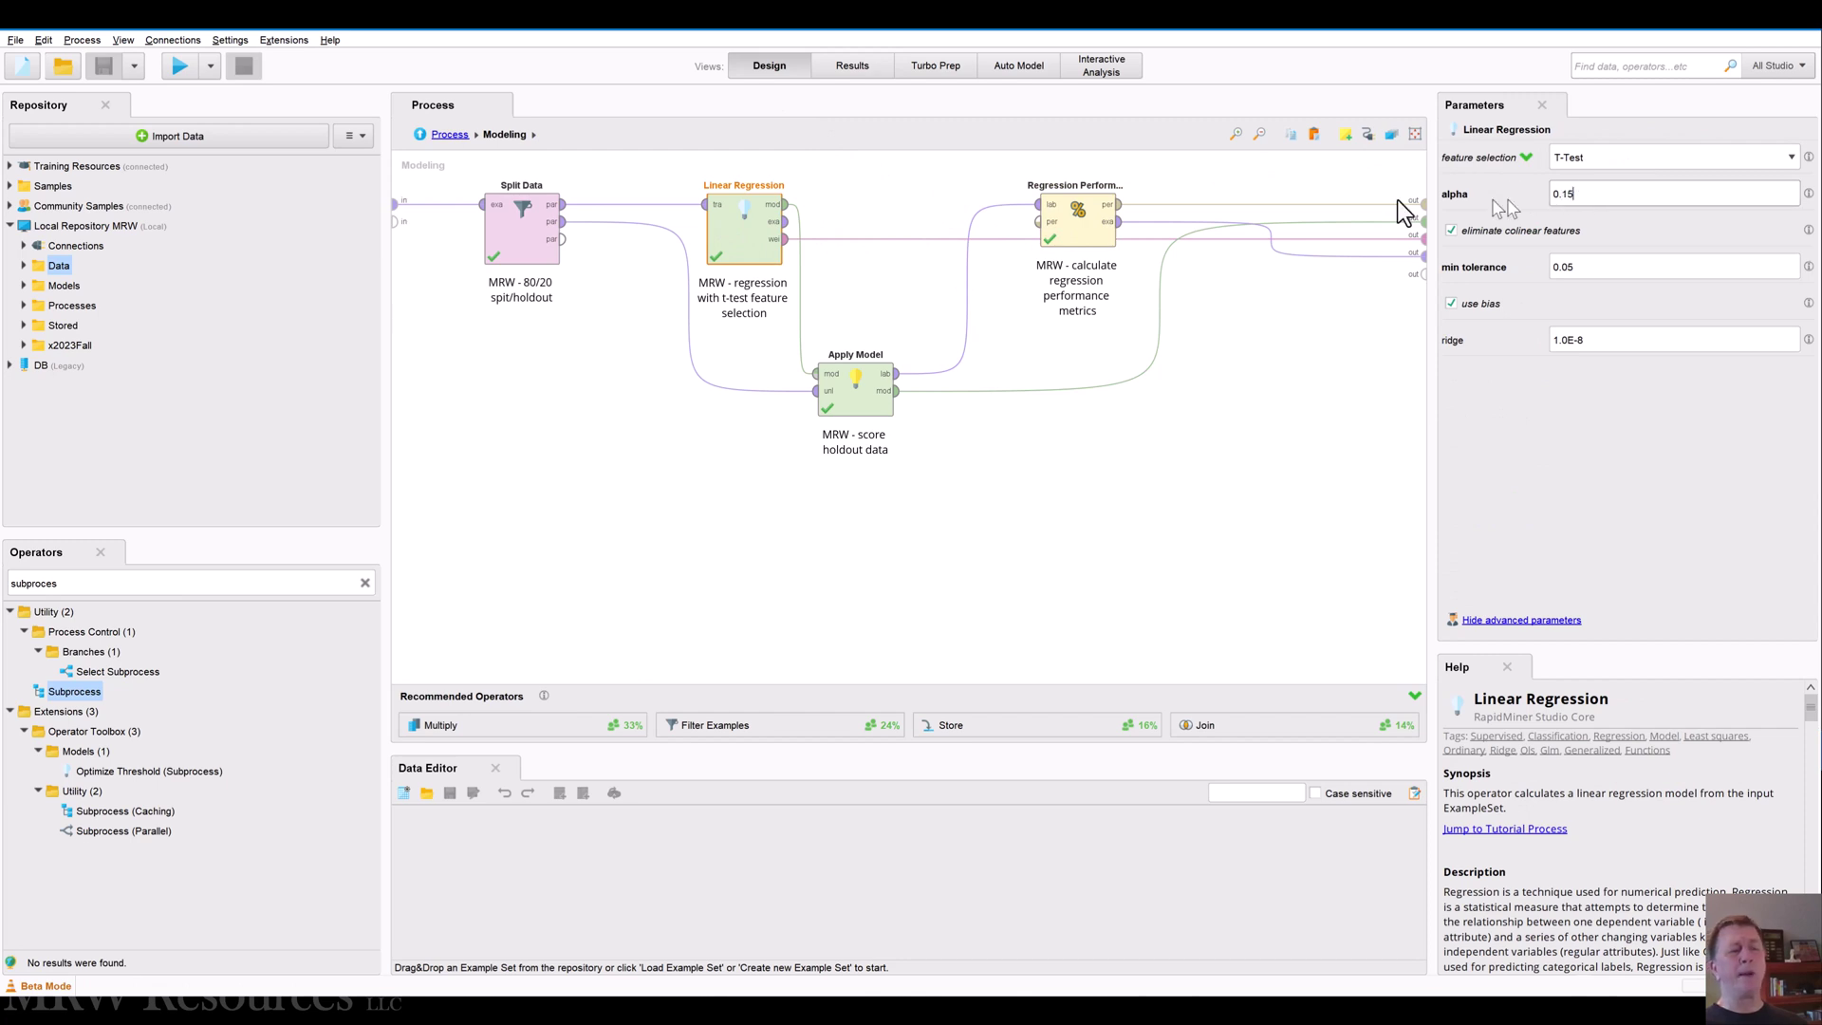
click(1270, 288)
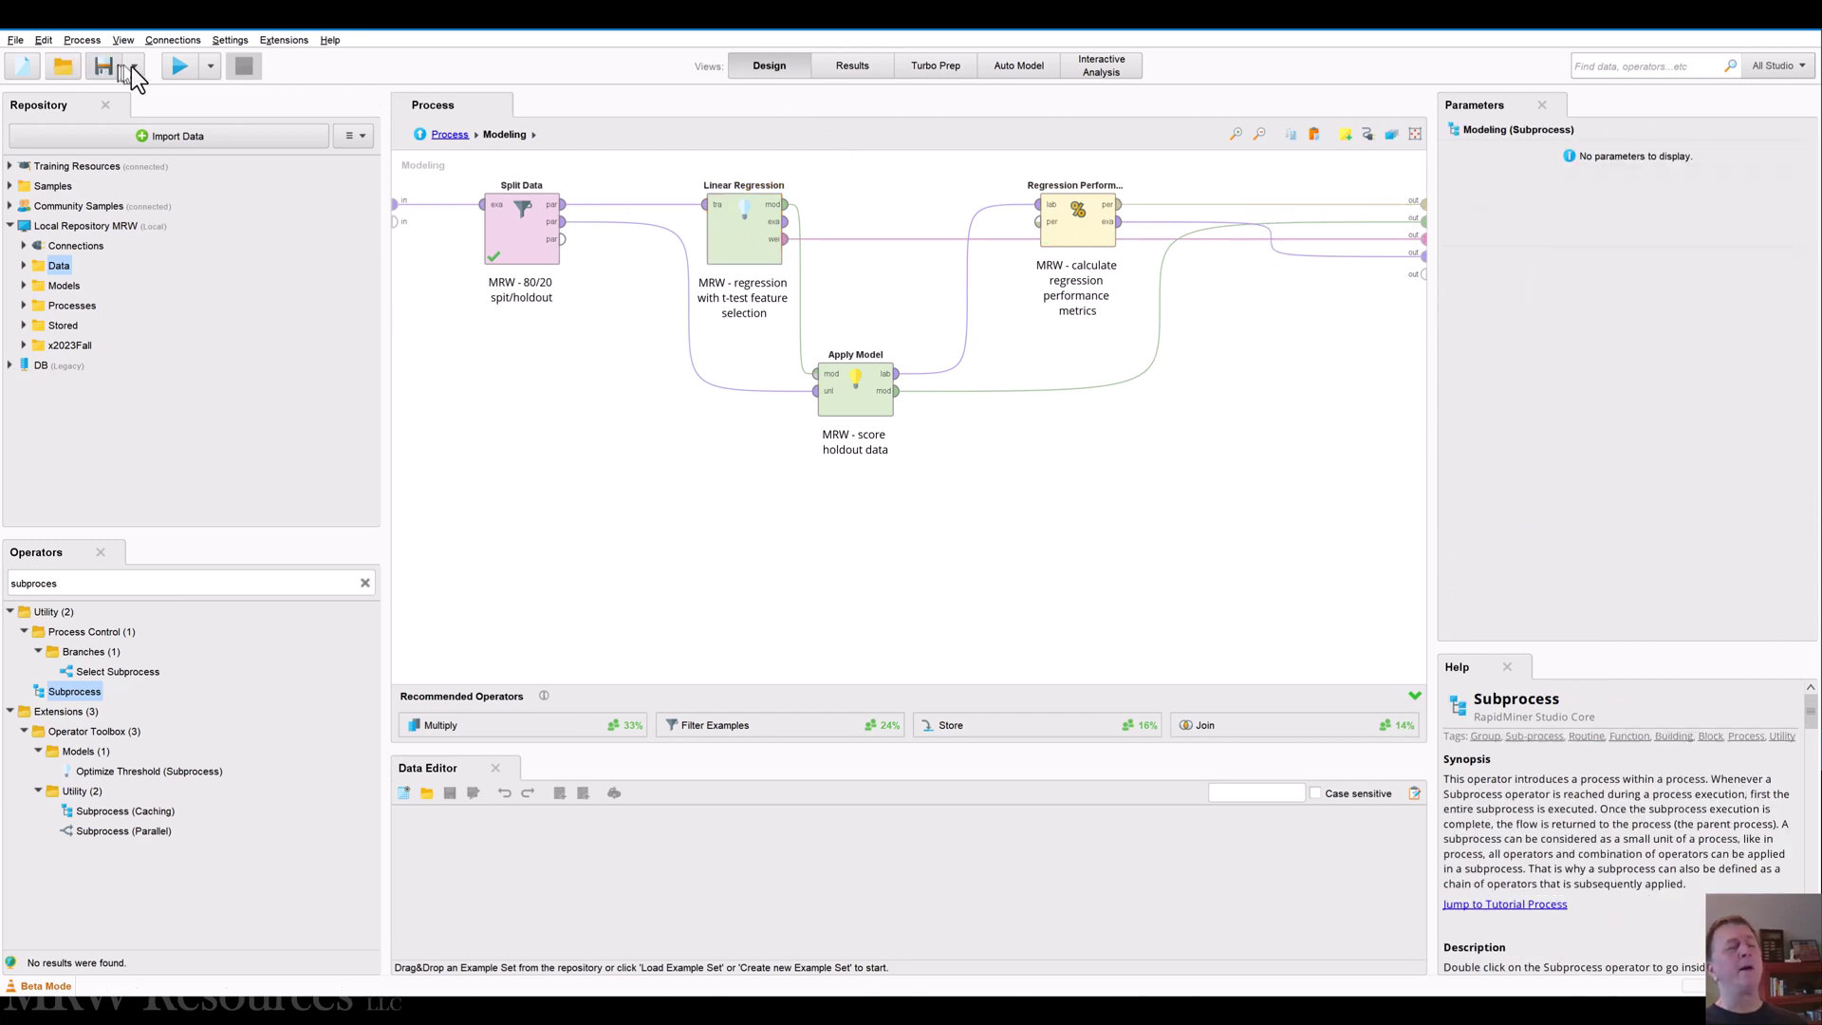
click(177, 67)
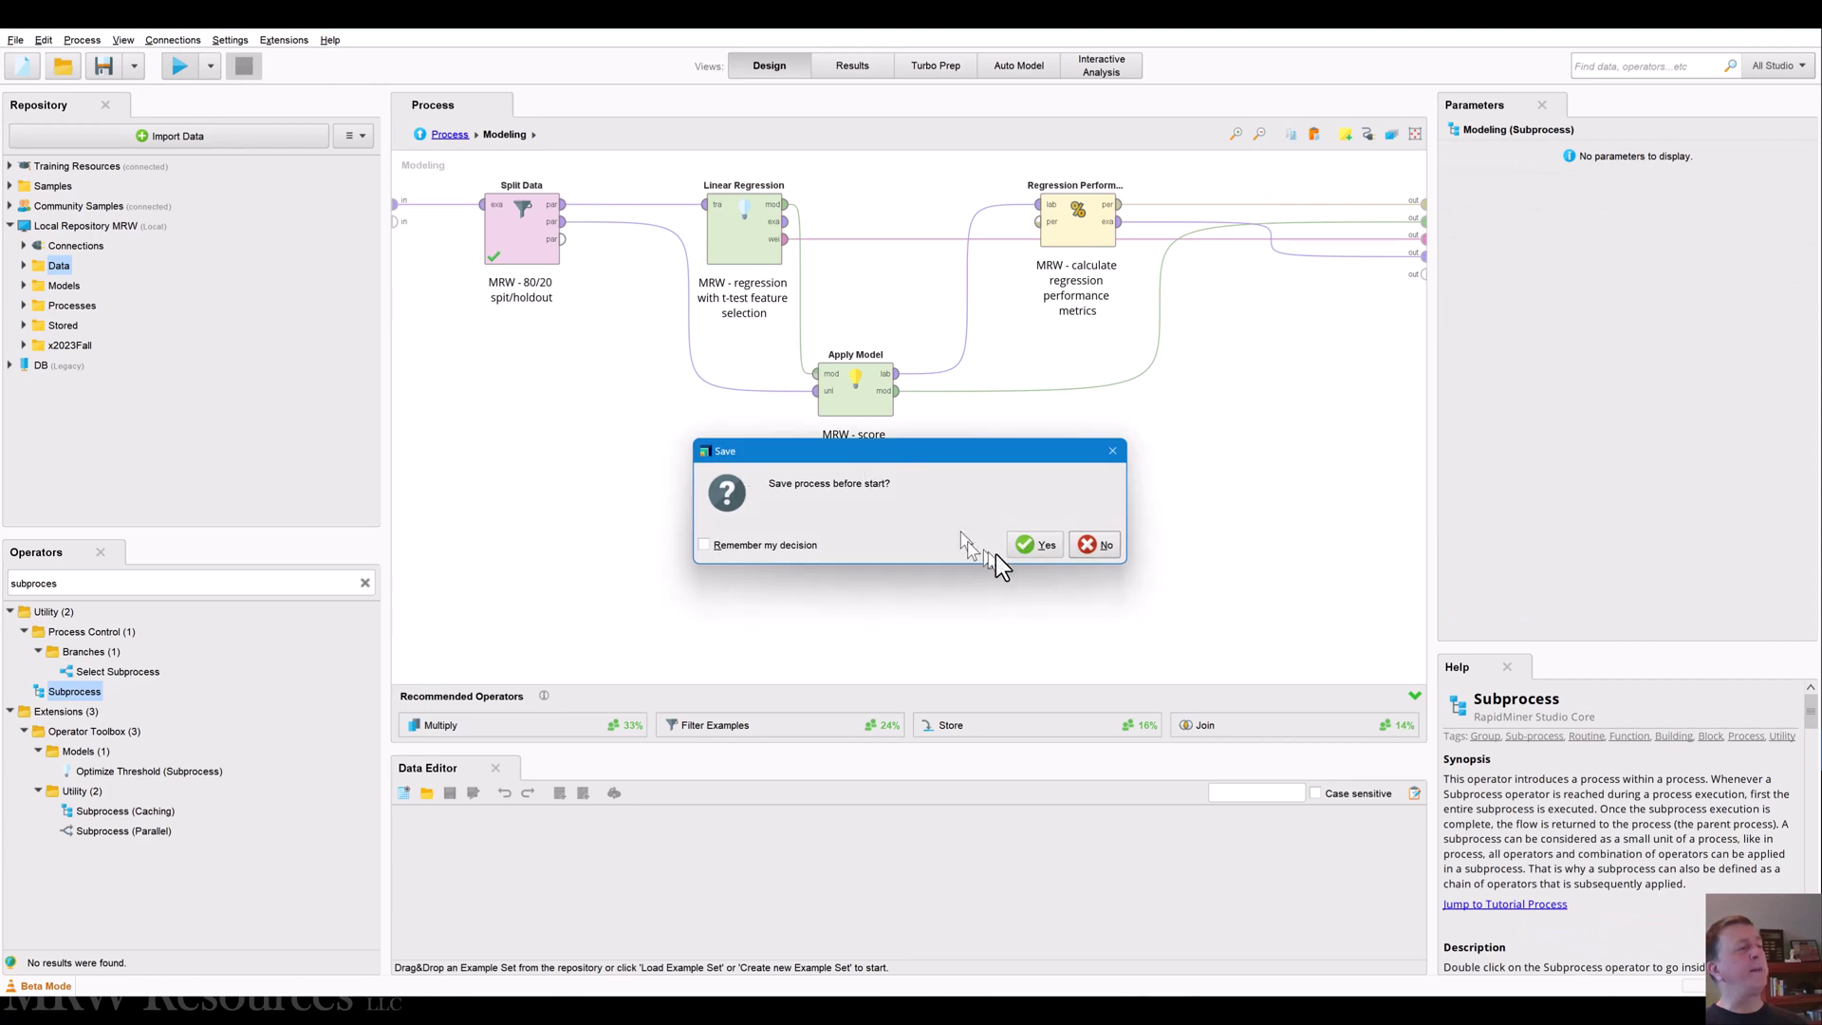
click(1038, 551)
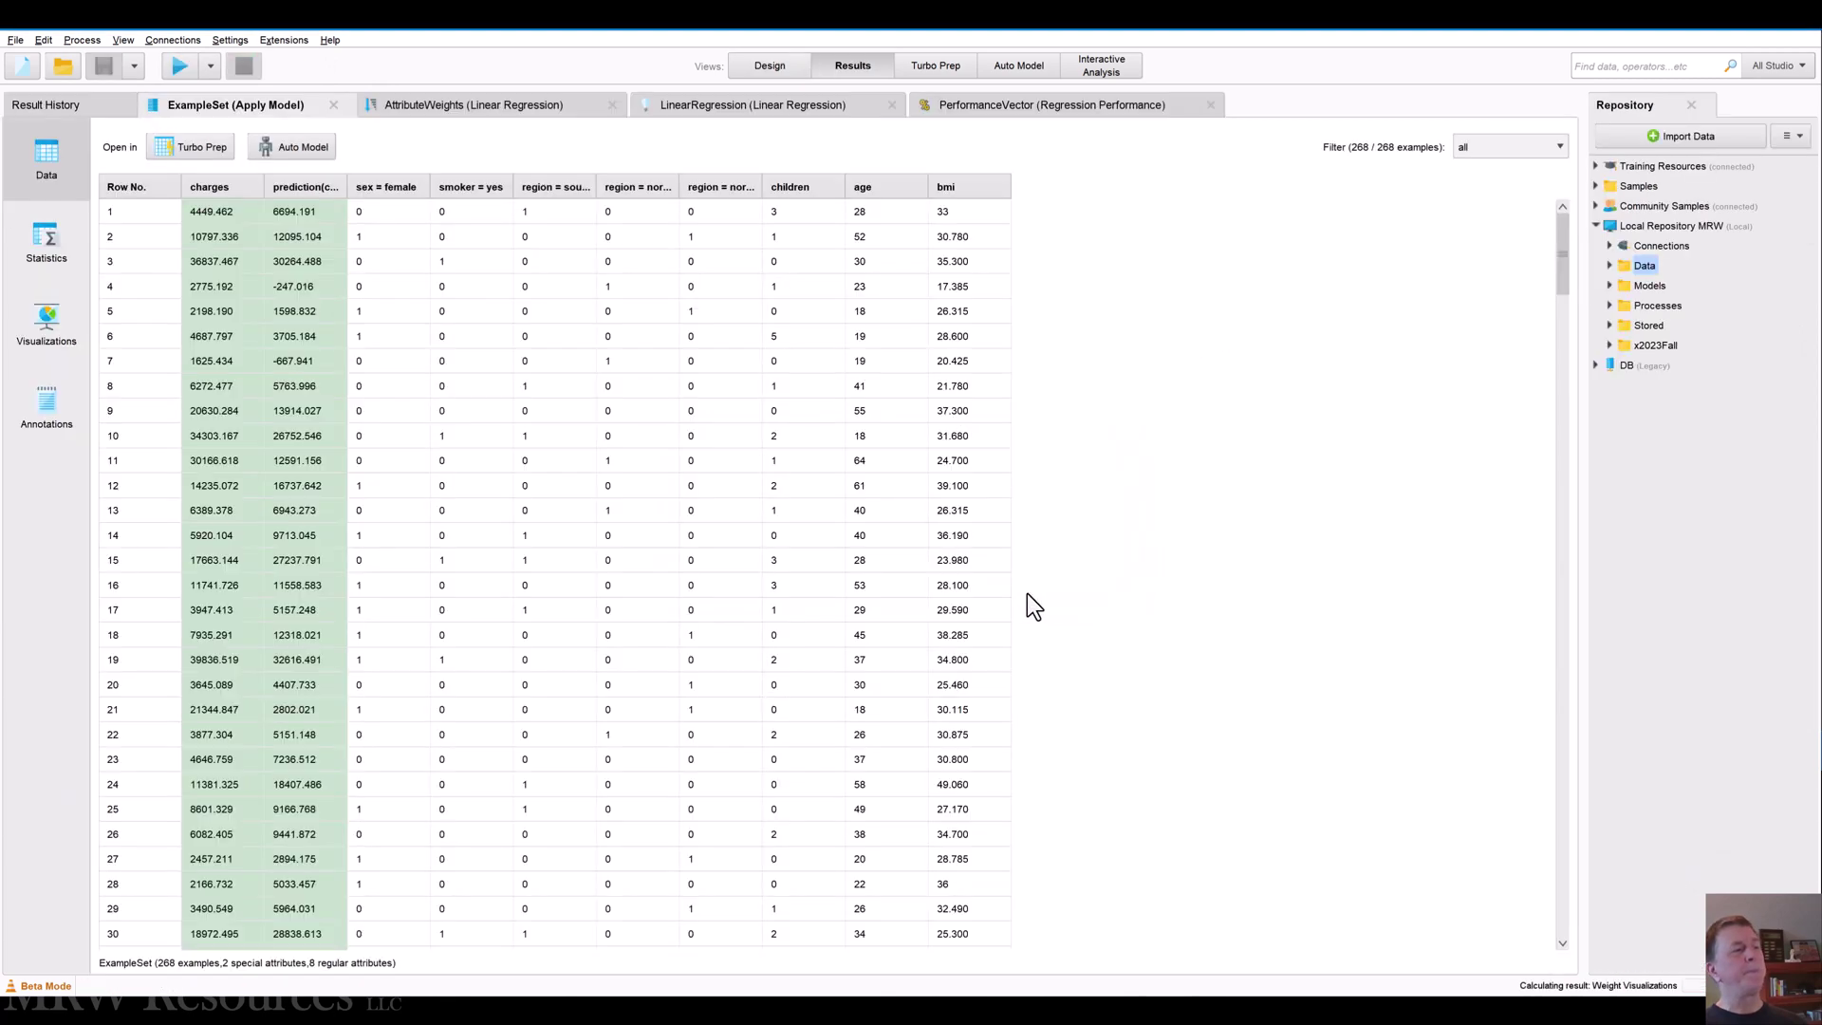
Review the rerun's attribute weights, regression coefficients, and the squared error and squared correlation criteria
click(461, 106)
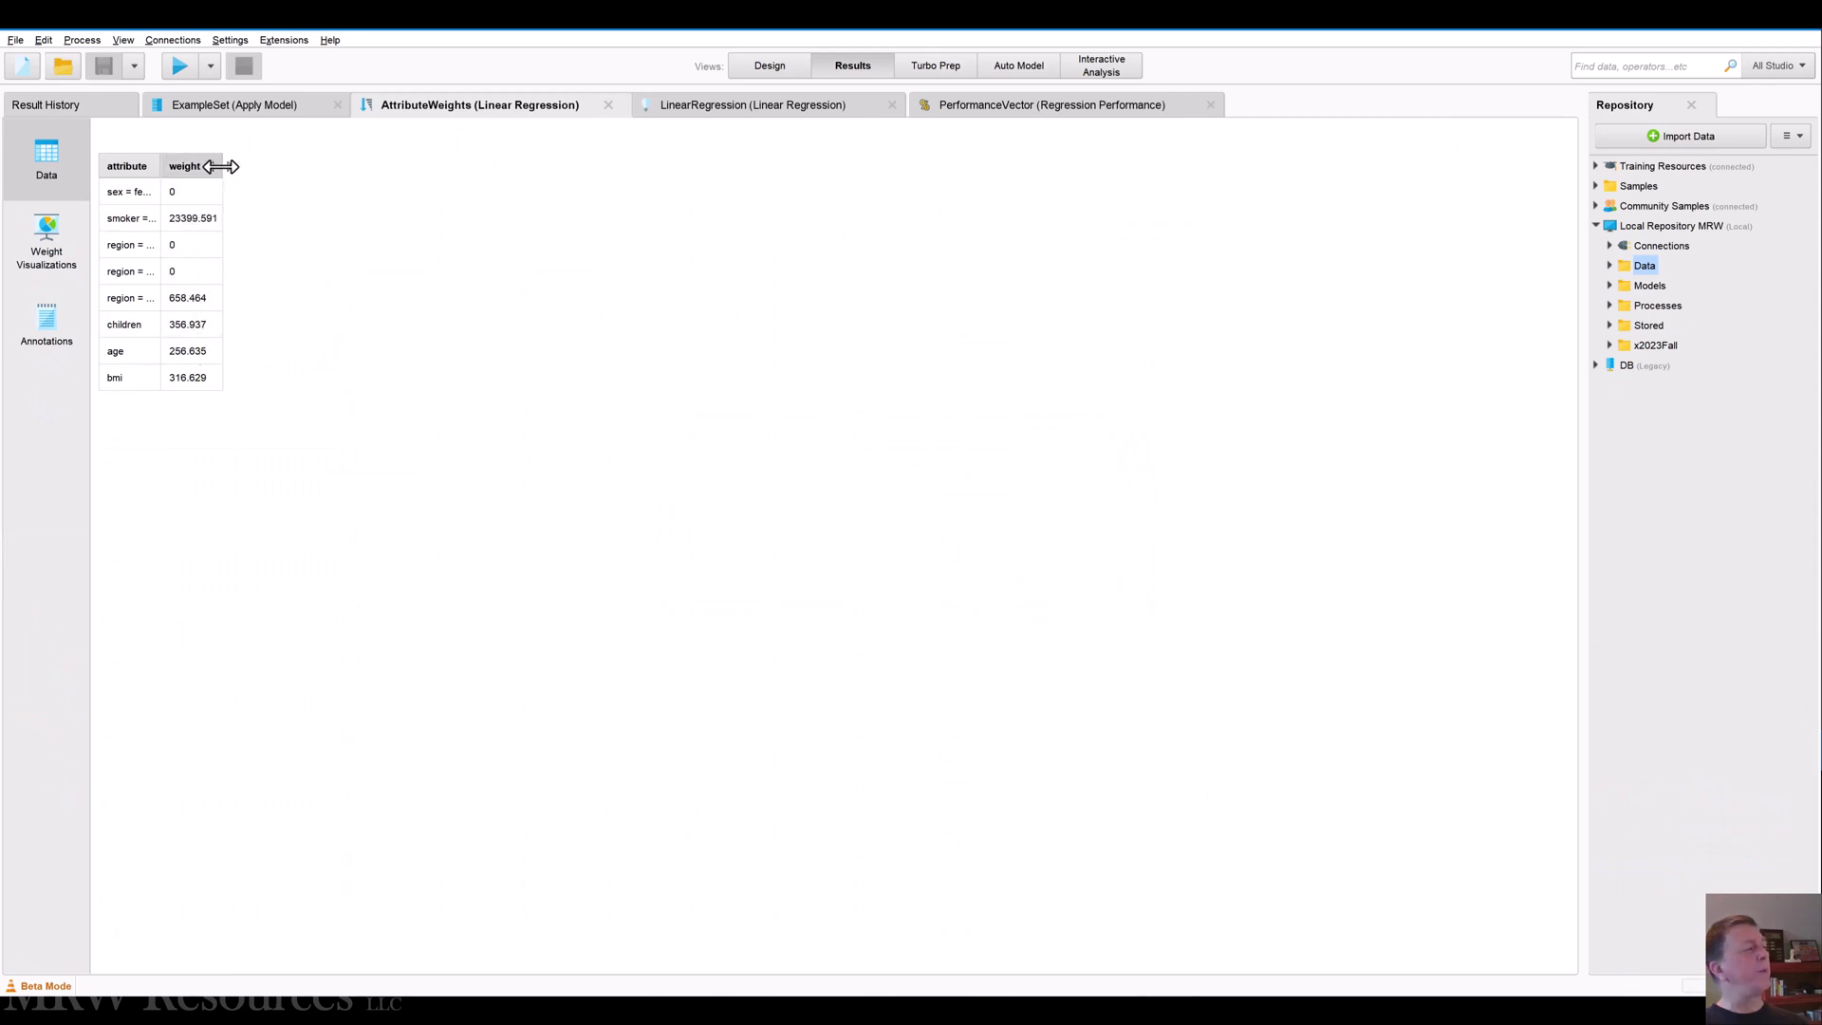
click(699, 104)
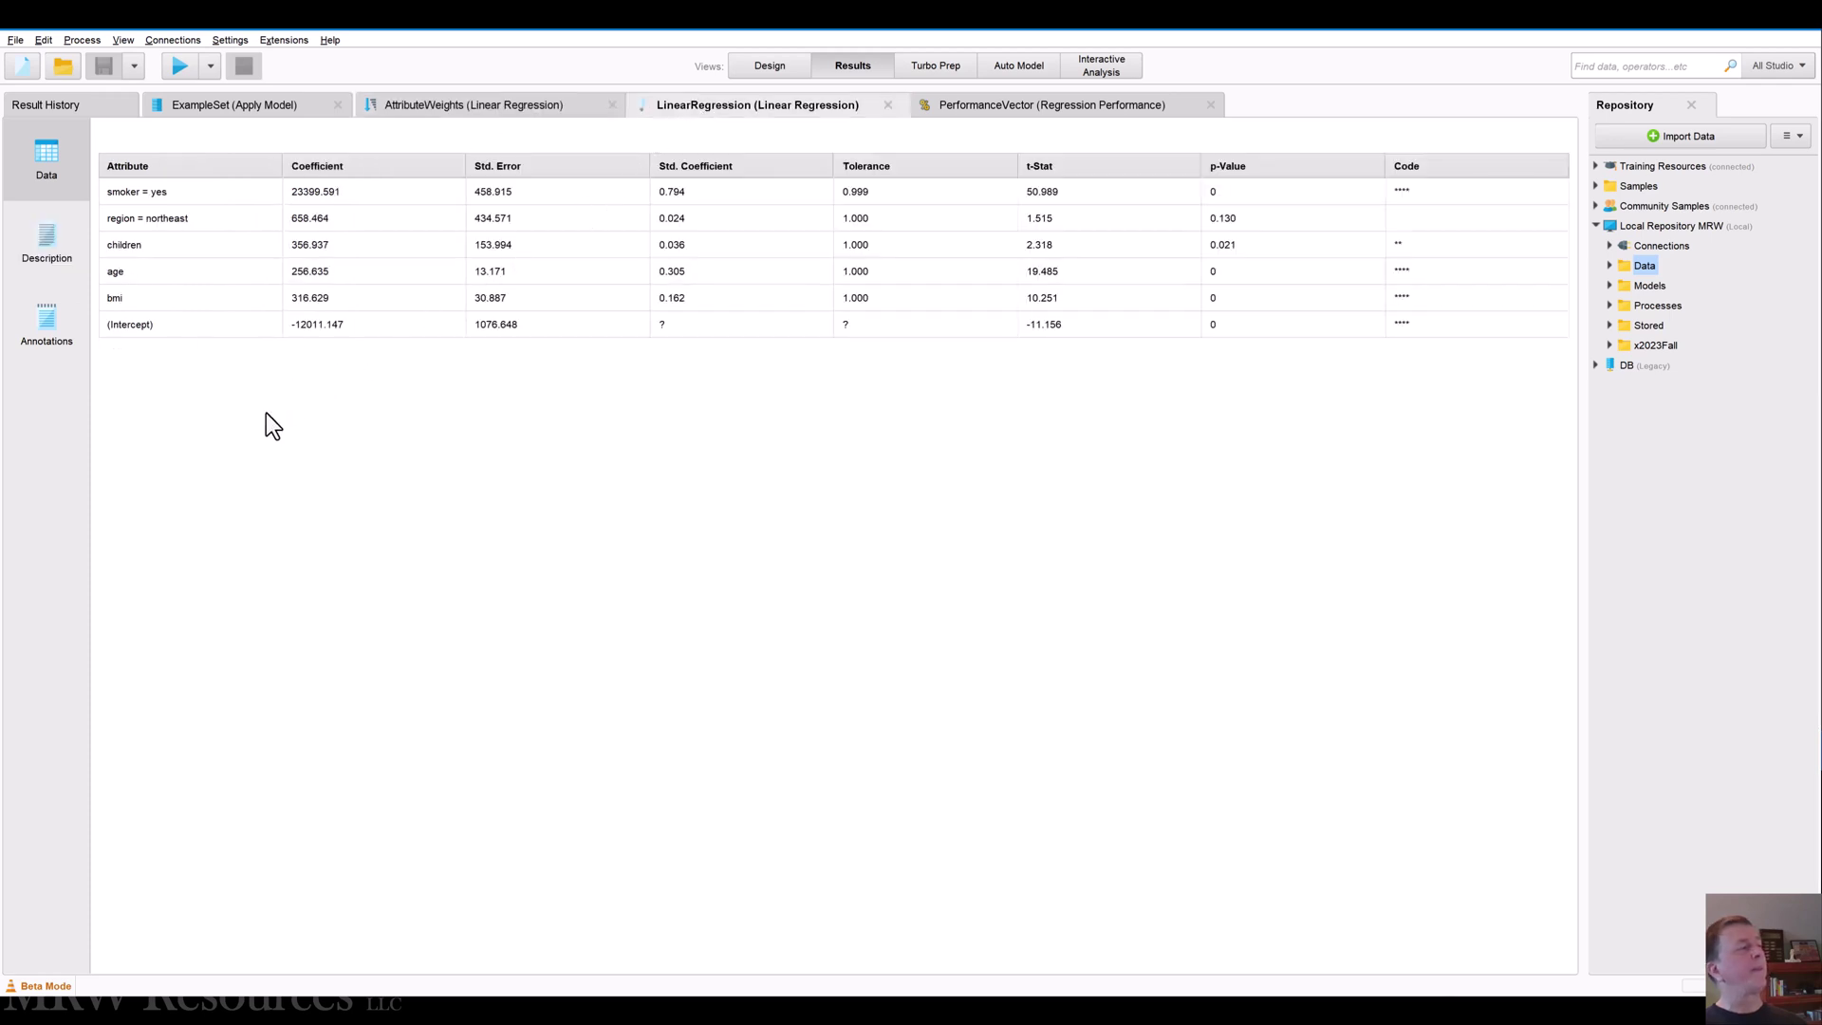
click(1005, 106)
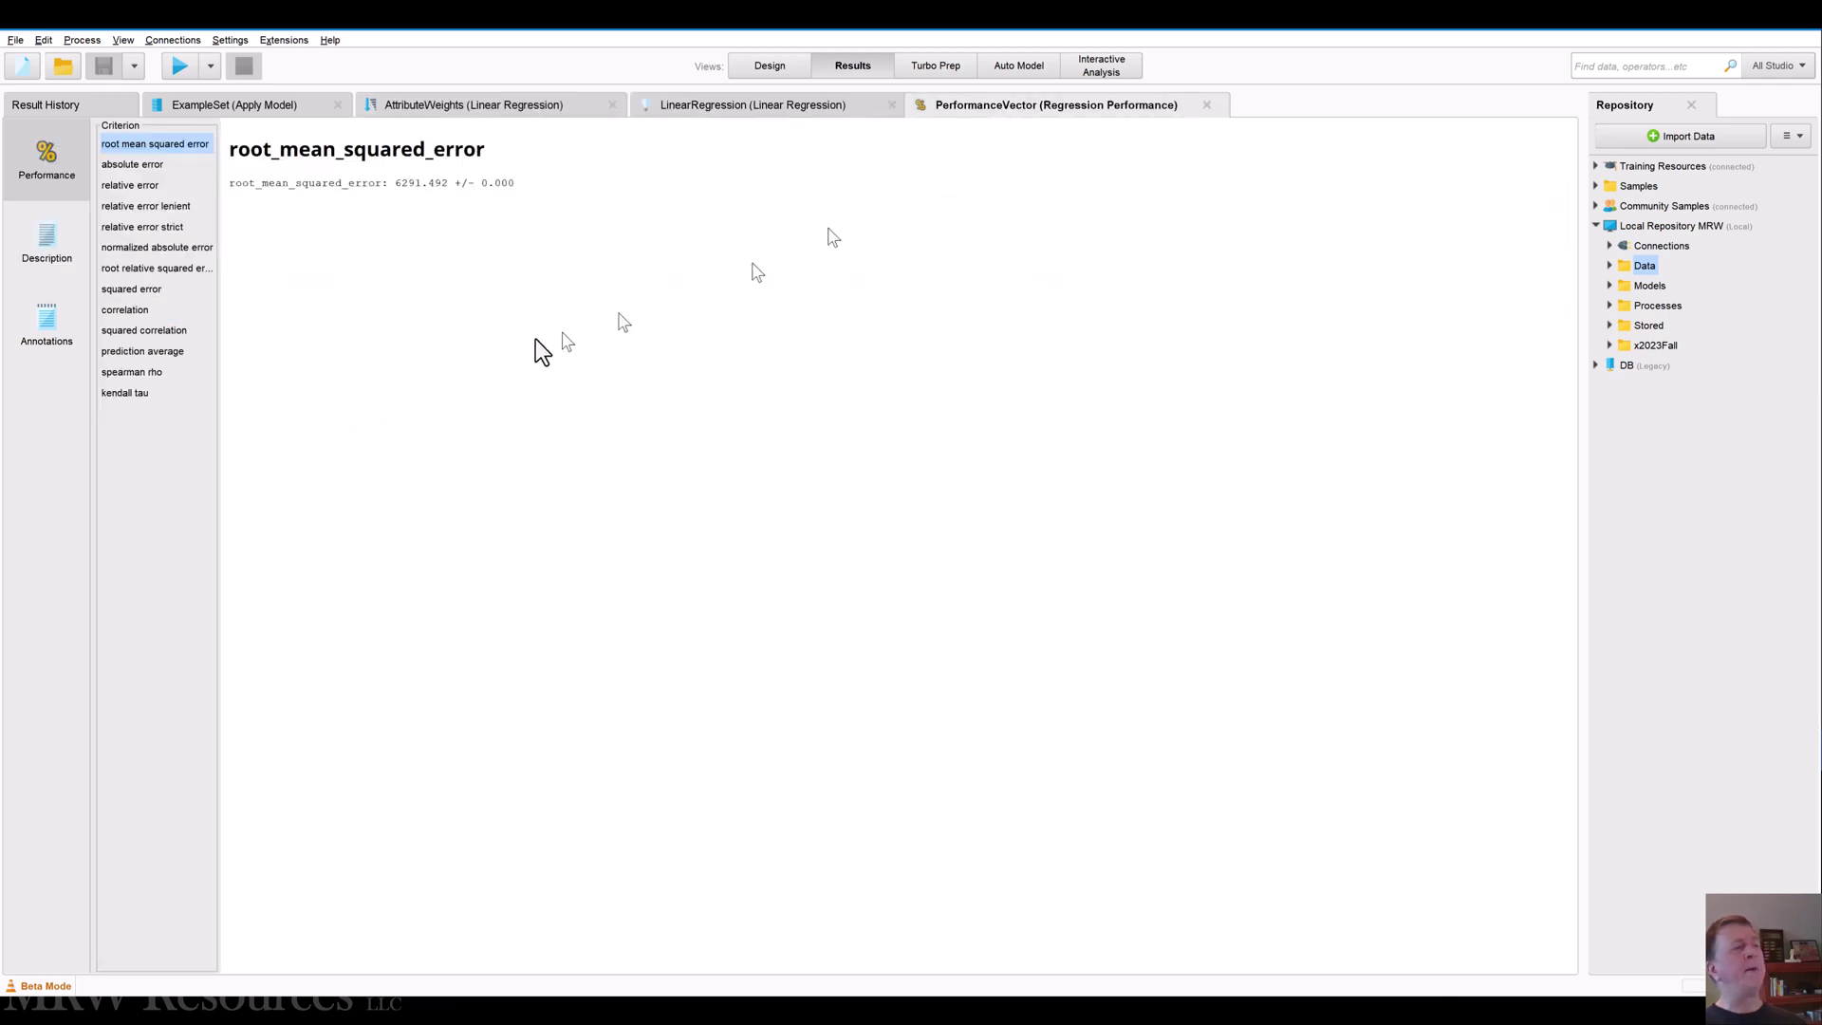
click(125, 289)
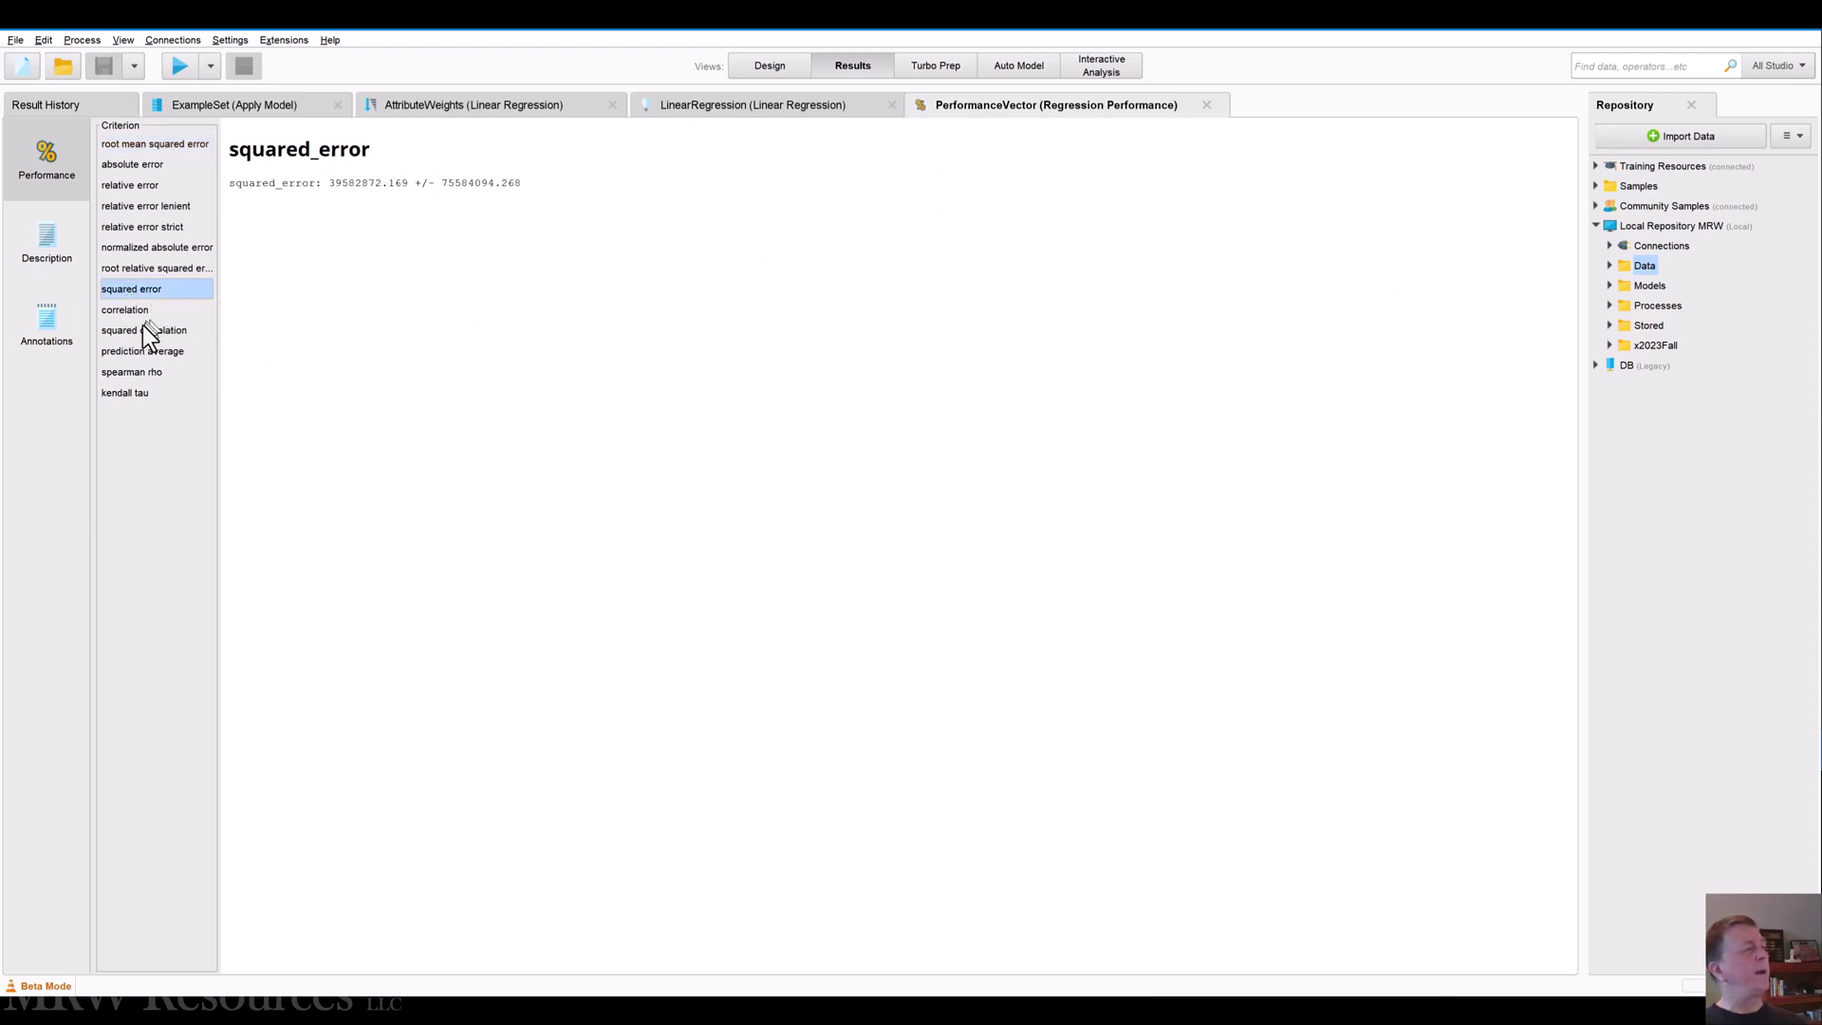
click(144, 329)
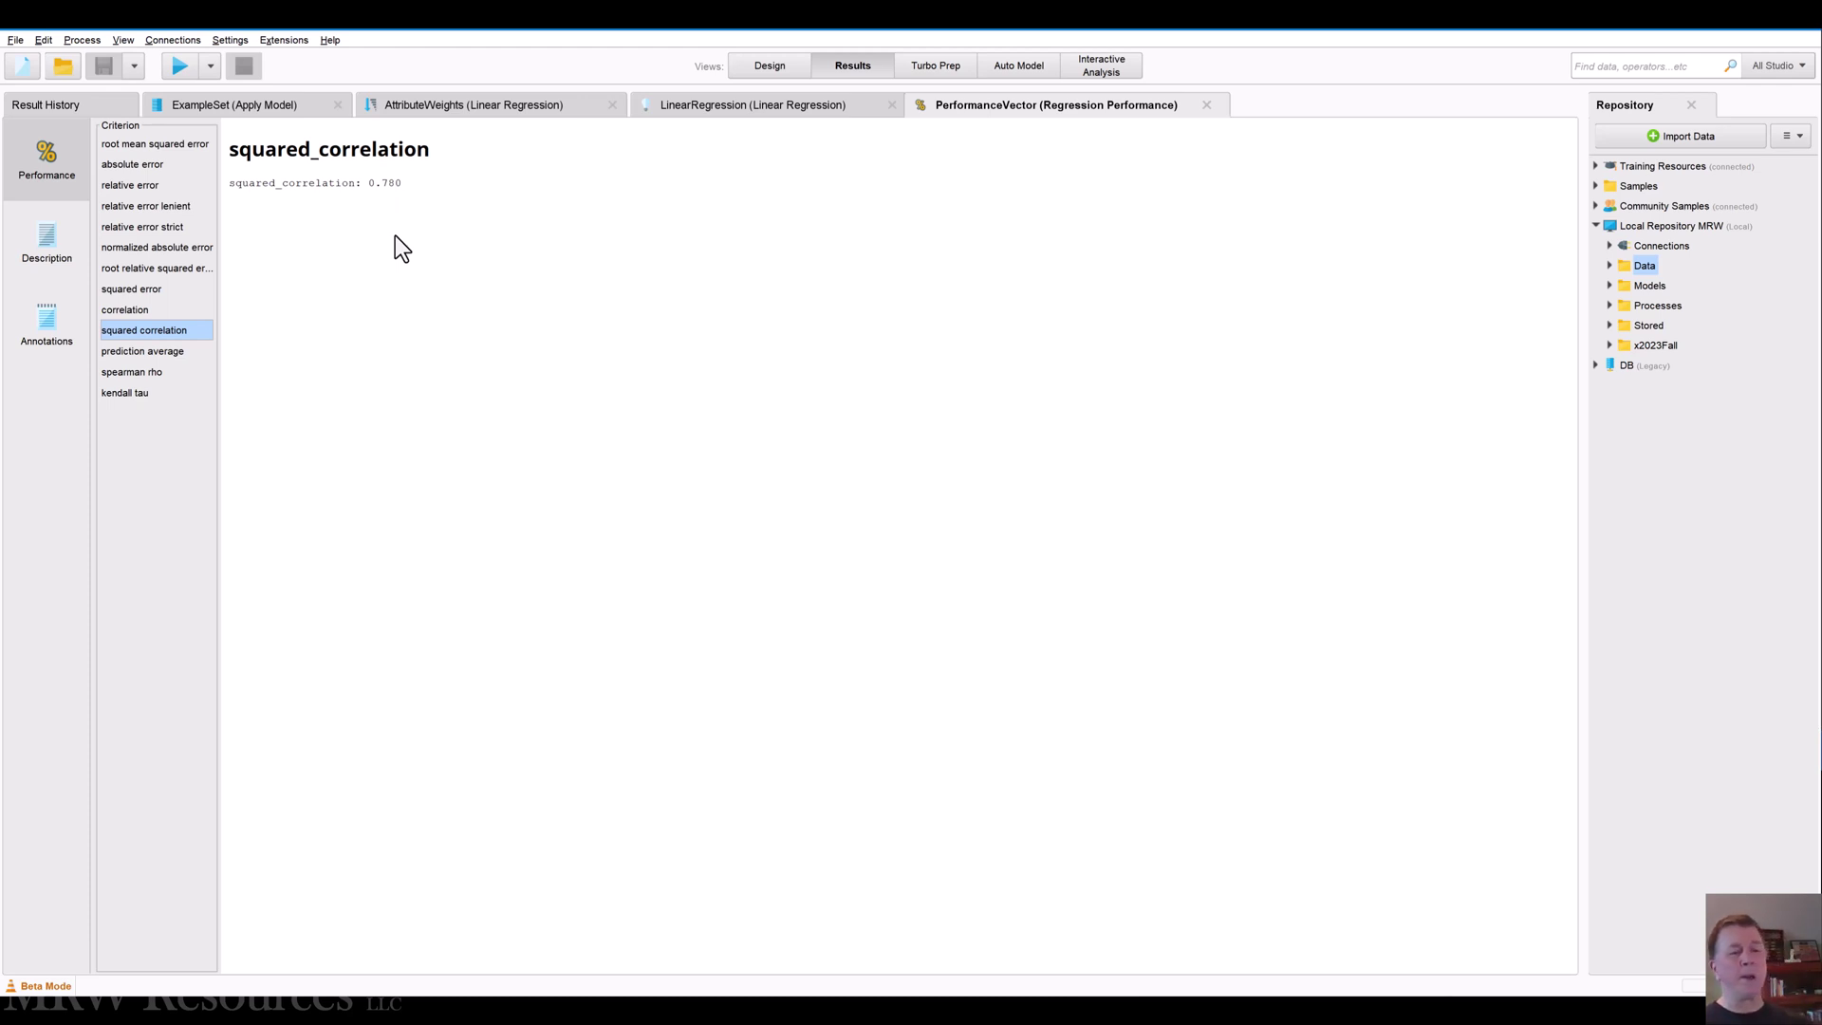
Look over the top-level process and the Linear Regression, Apply Model and Regression Performance operators inside the Modeling subprocess design
key(F8)
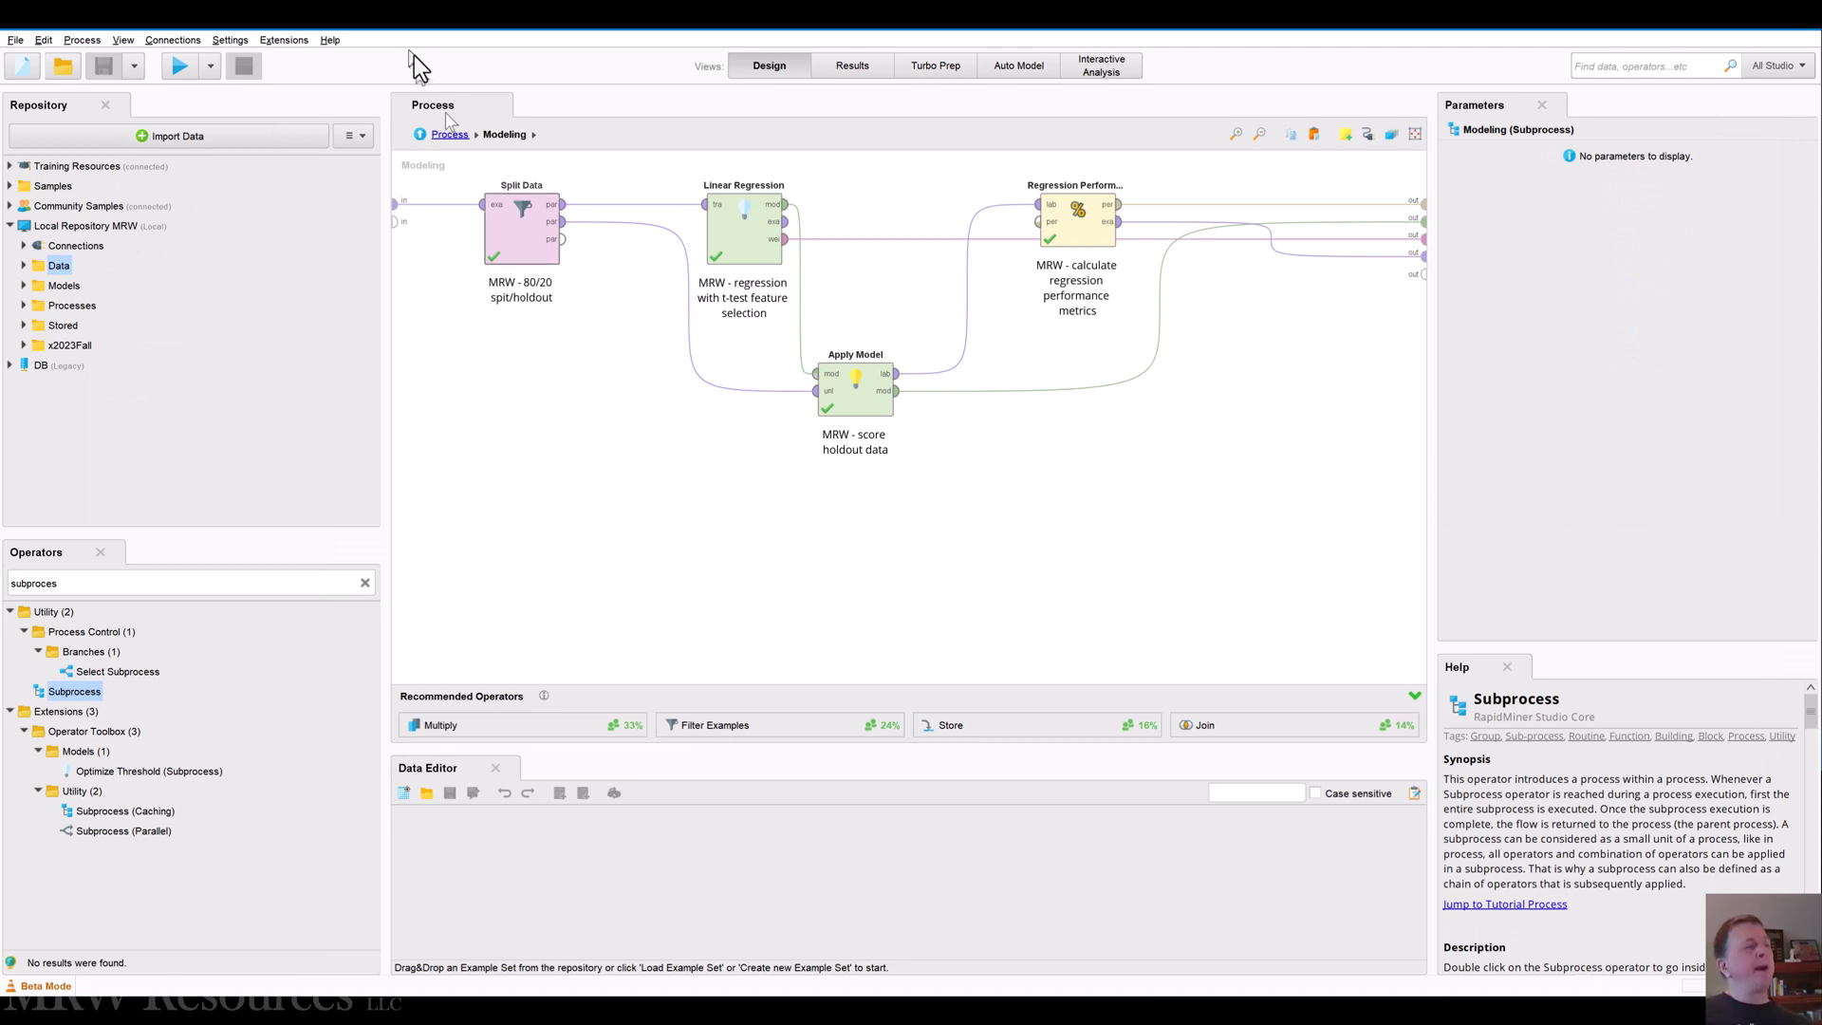
click(450, 134)
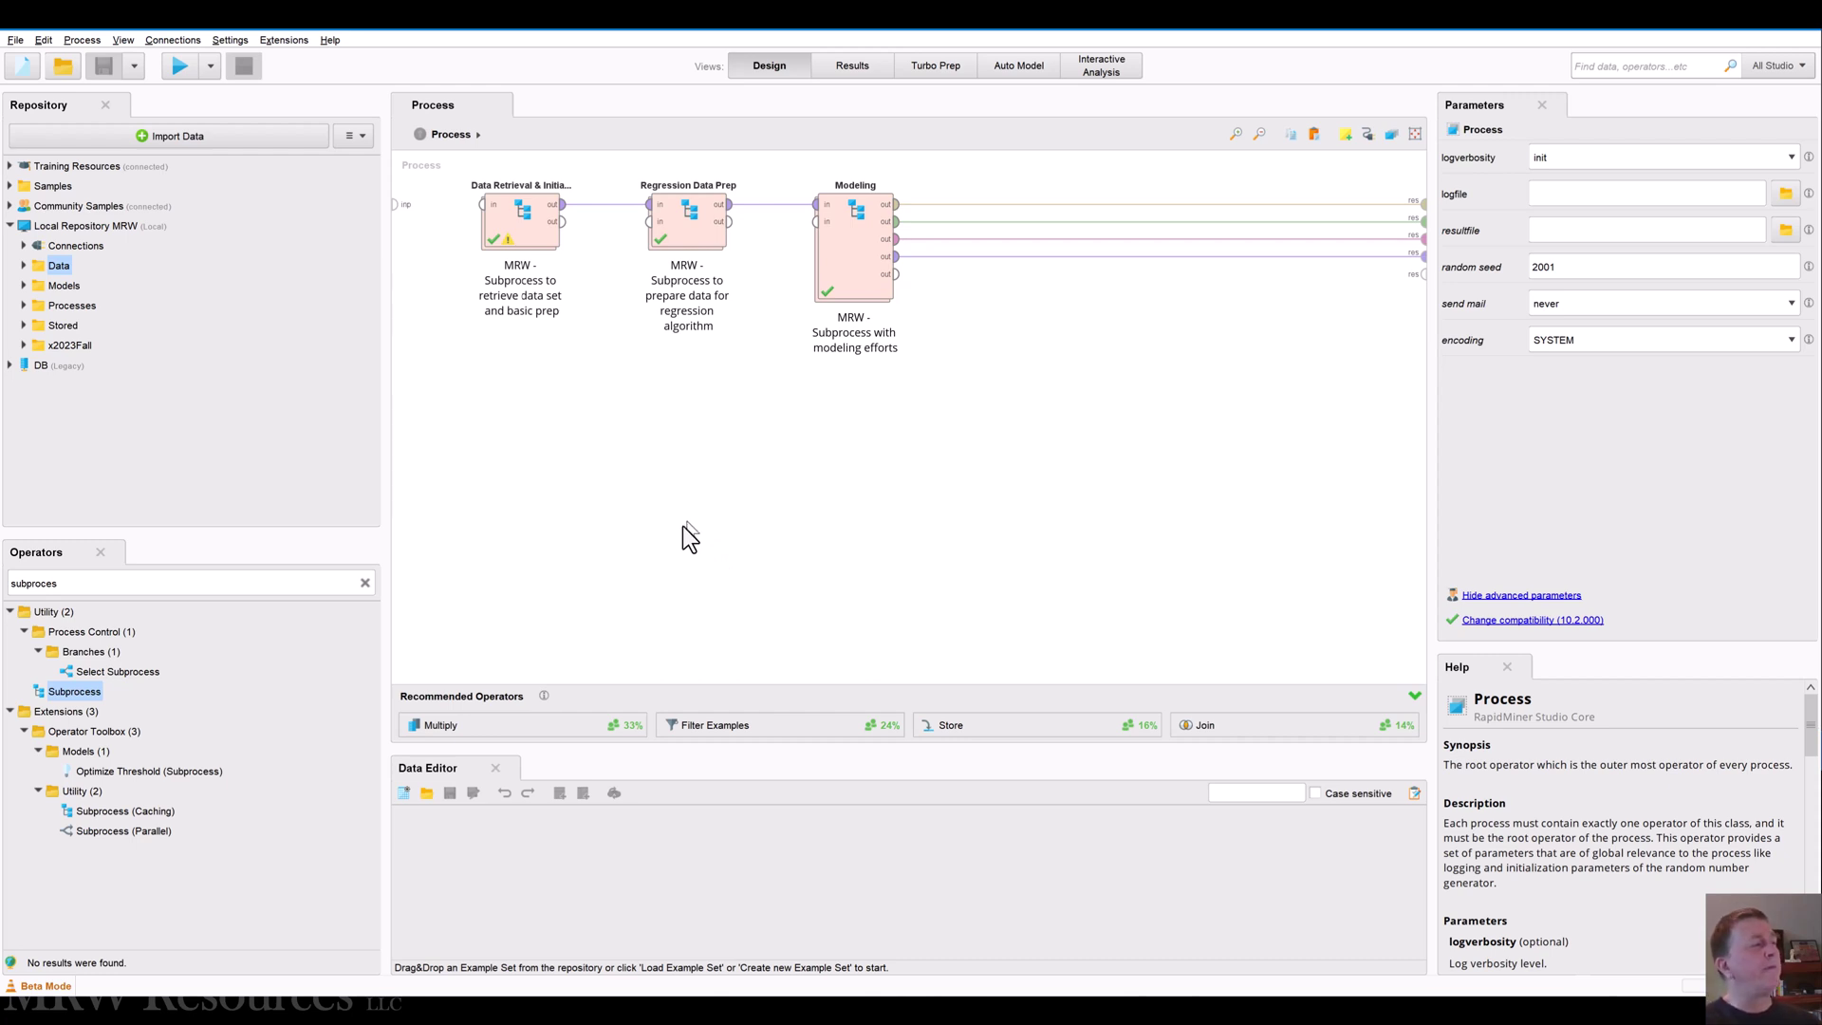
double_click(835, 280)
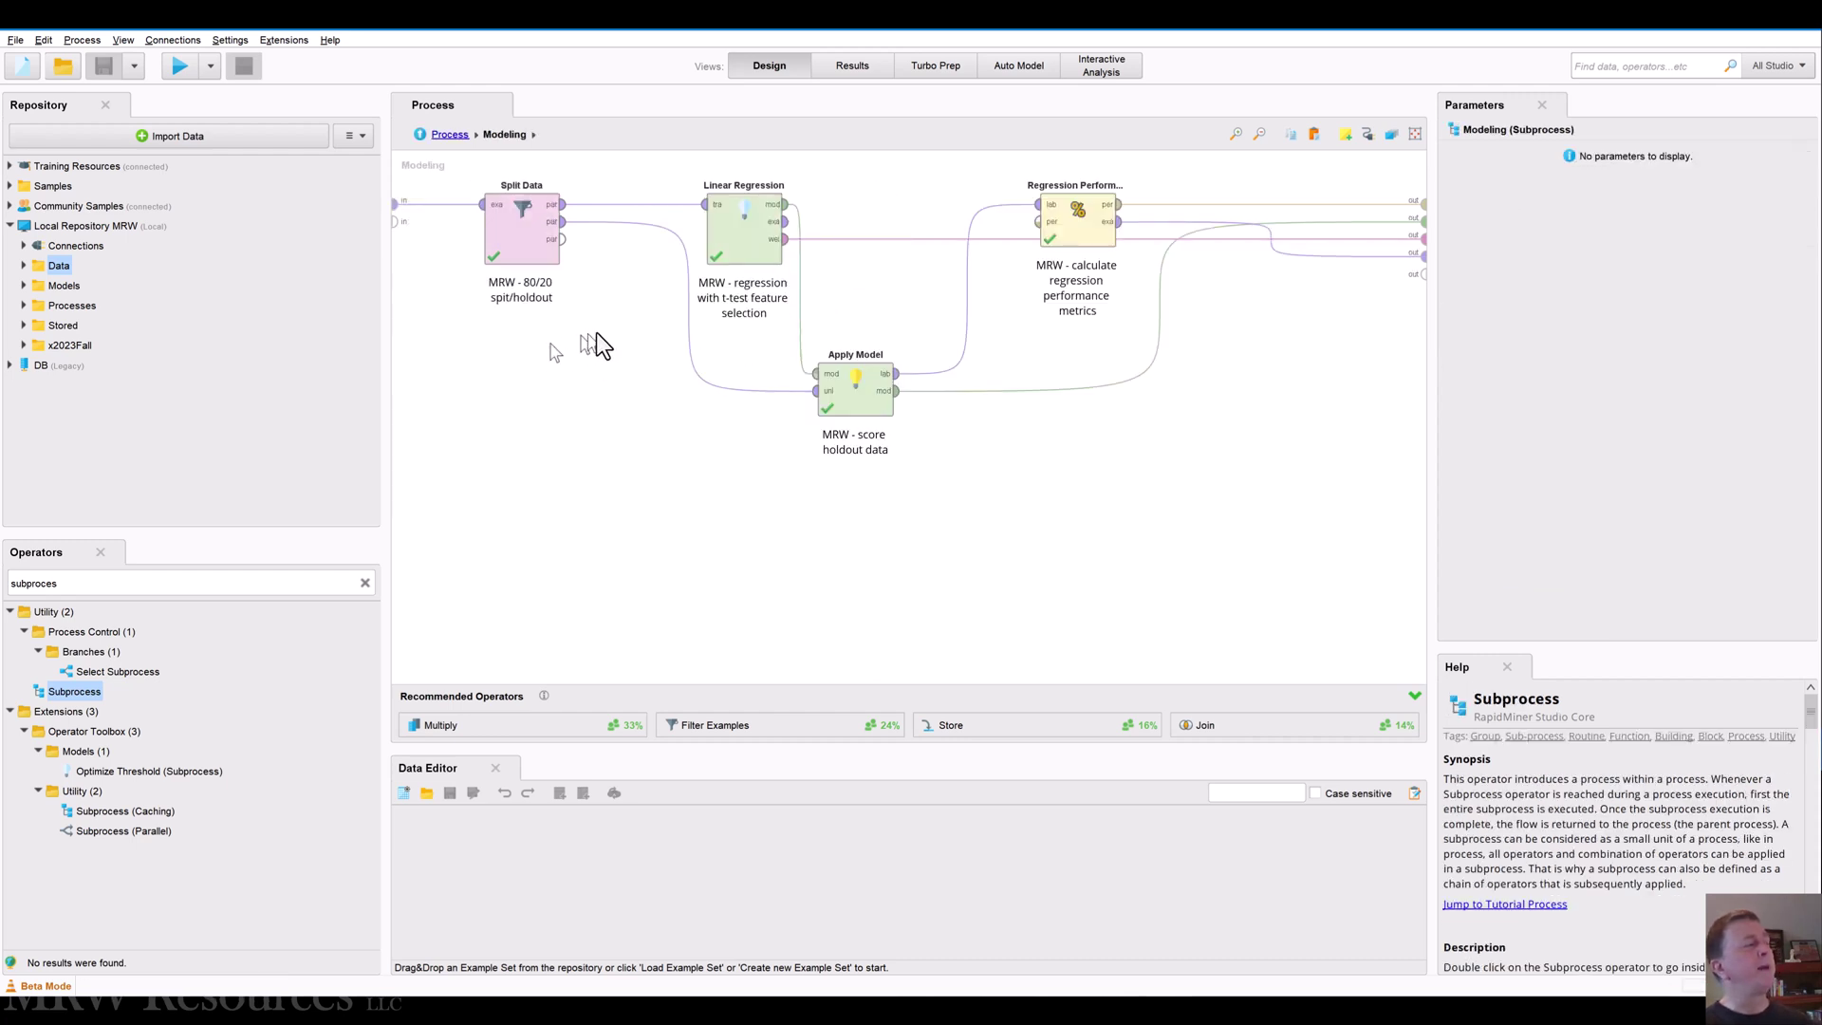
click(744, 269)
click(865, 418)
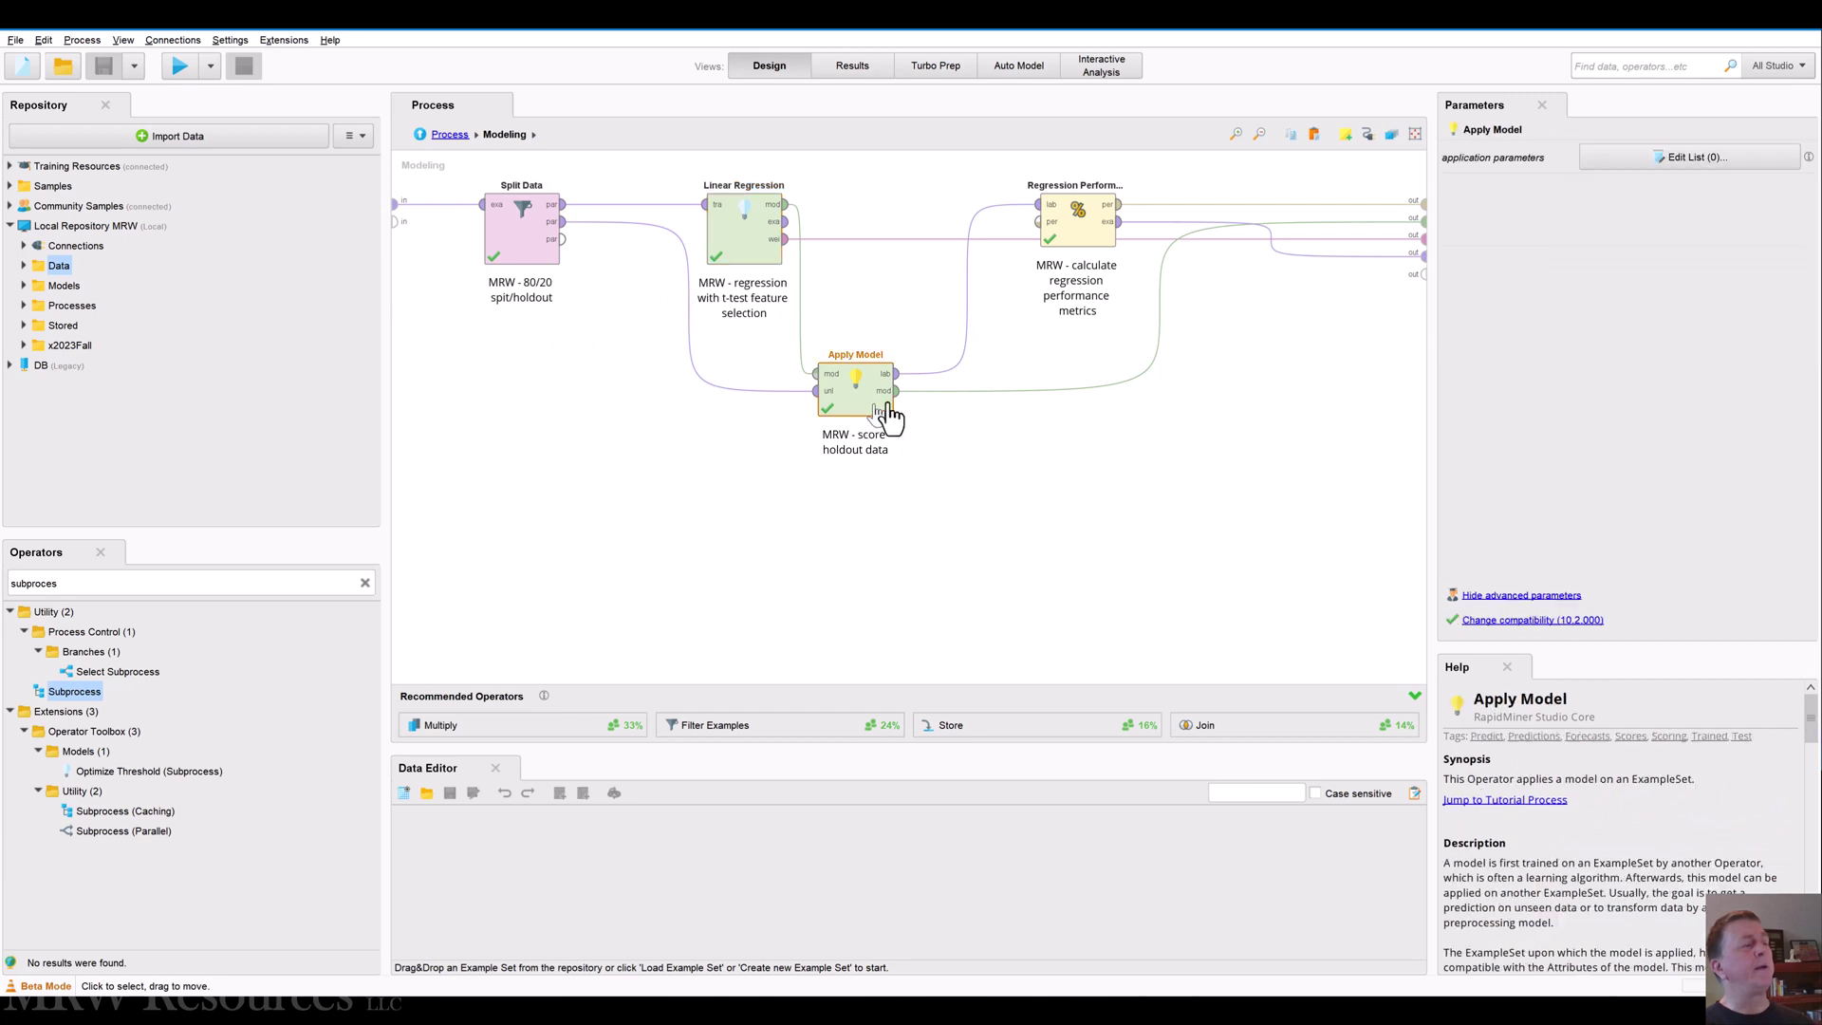
click(1078, 226)
click(1140, 558)
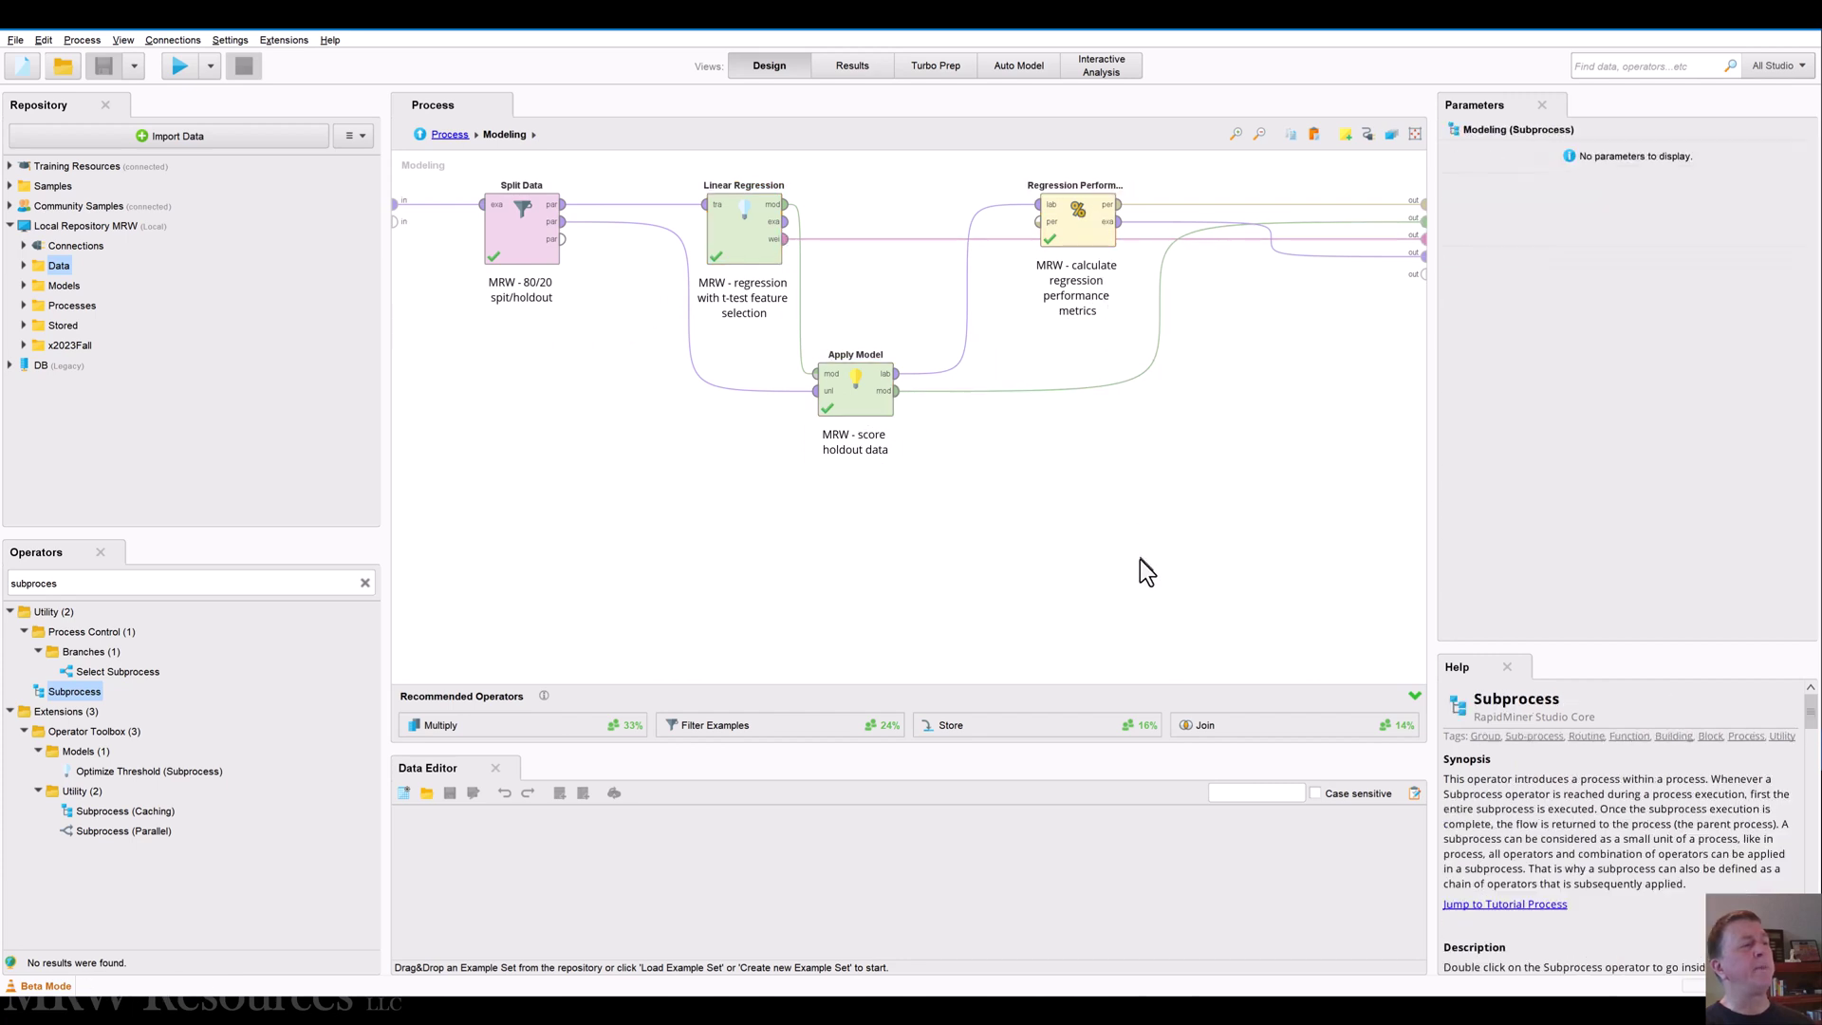
Move all four operators out of the Modeling subprocess into the top-level process and delete the emptied Modeling subprocess
click(445, 135)
click(864, 287)
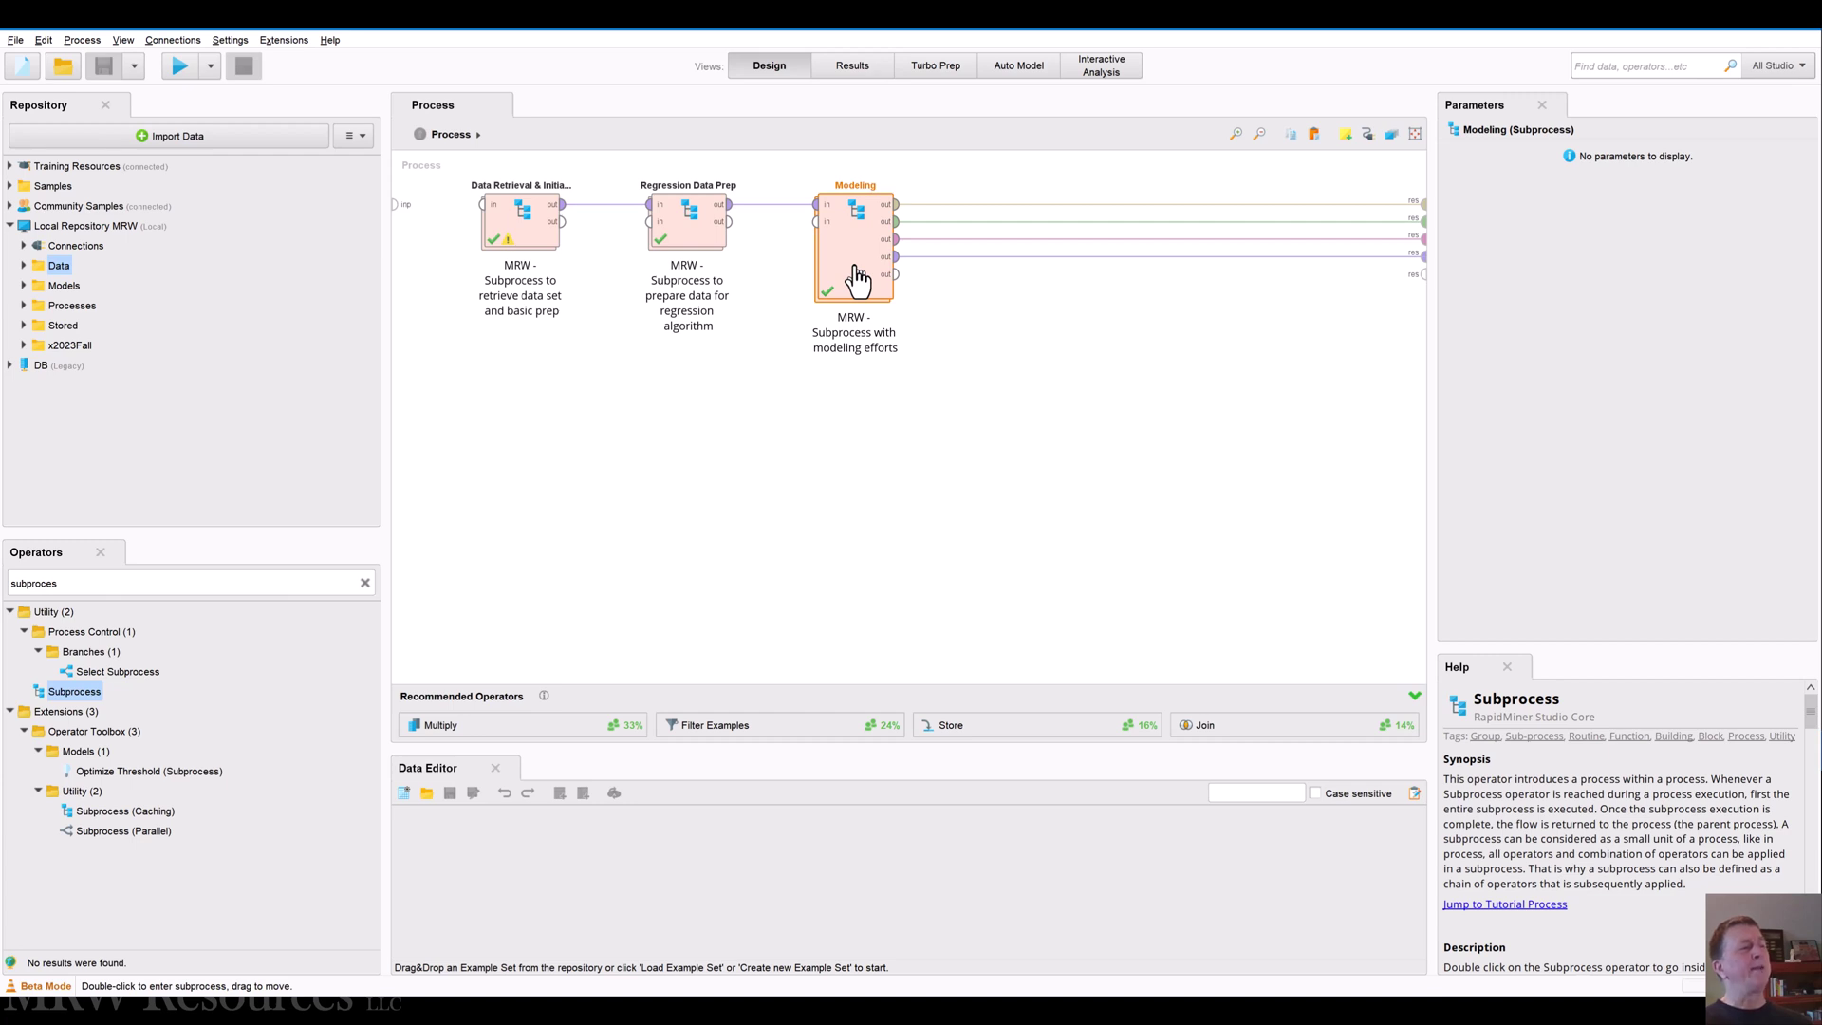
double_click(857, 277)
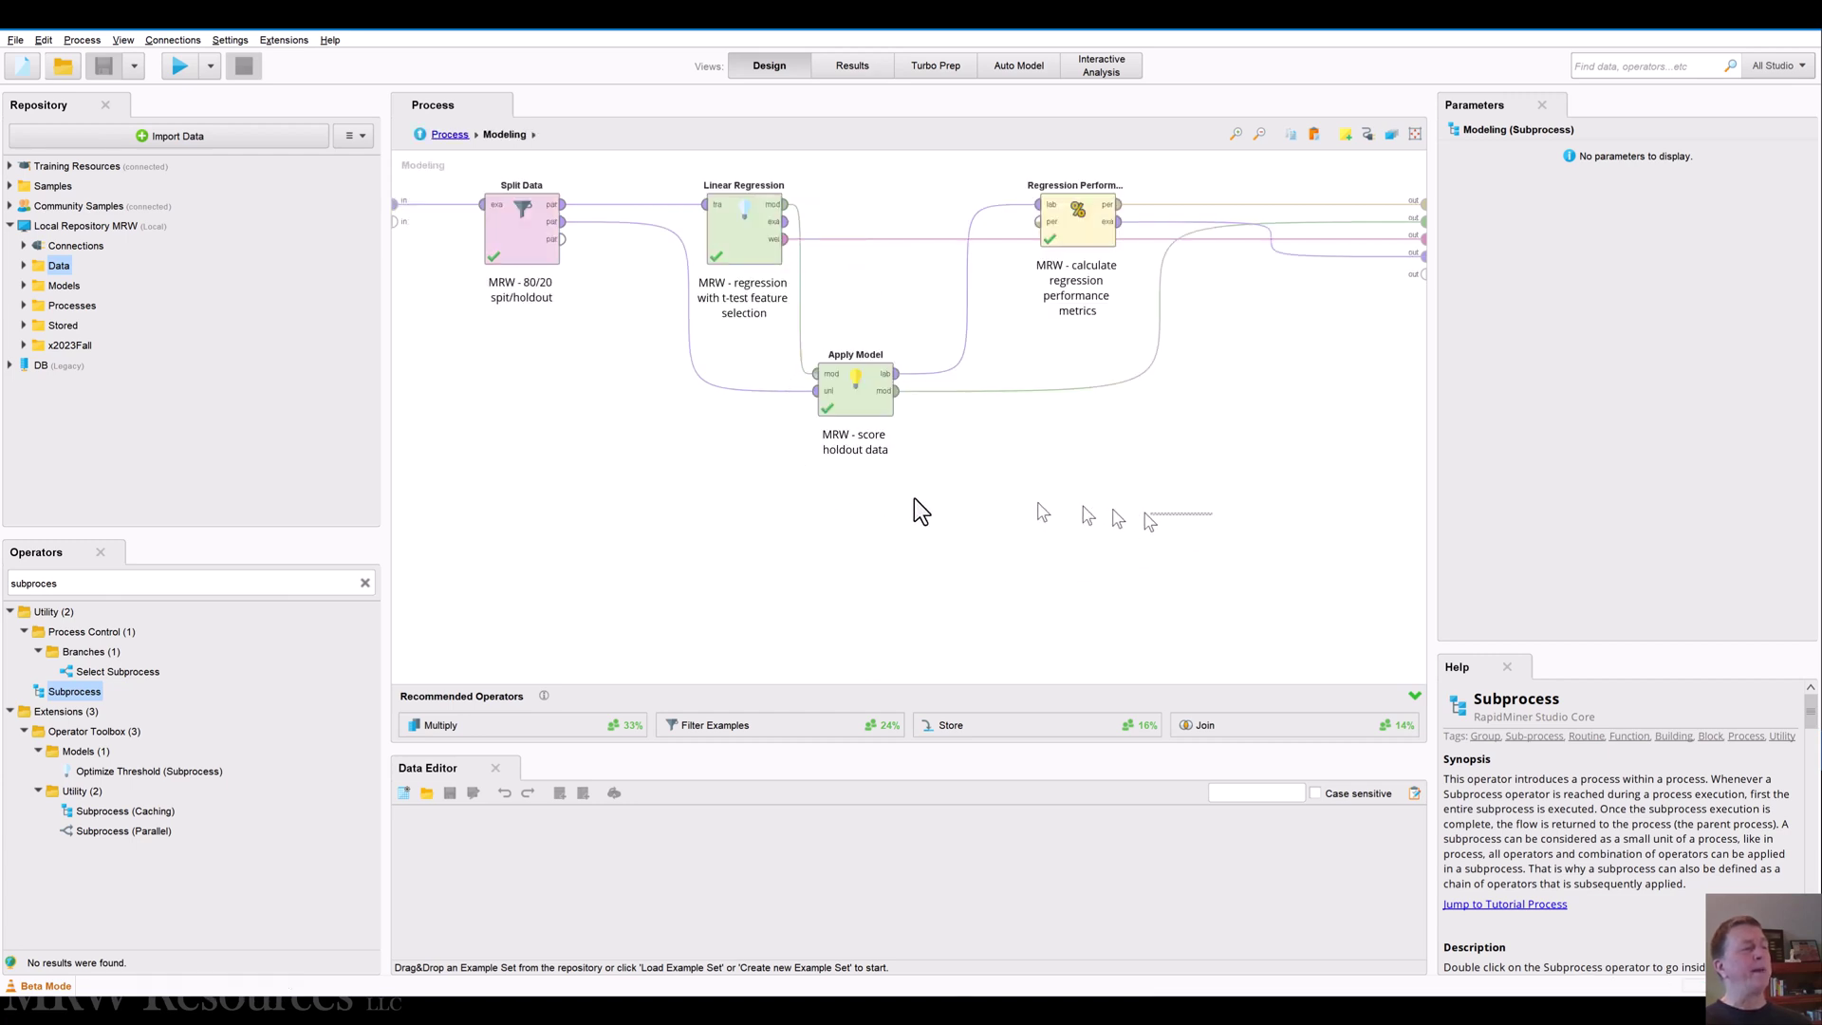
drag(913, 500, 432, 158)
key(ctrl+x)
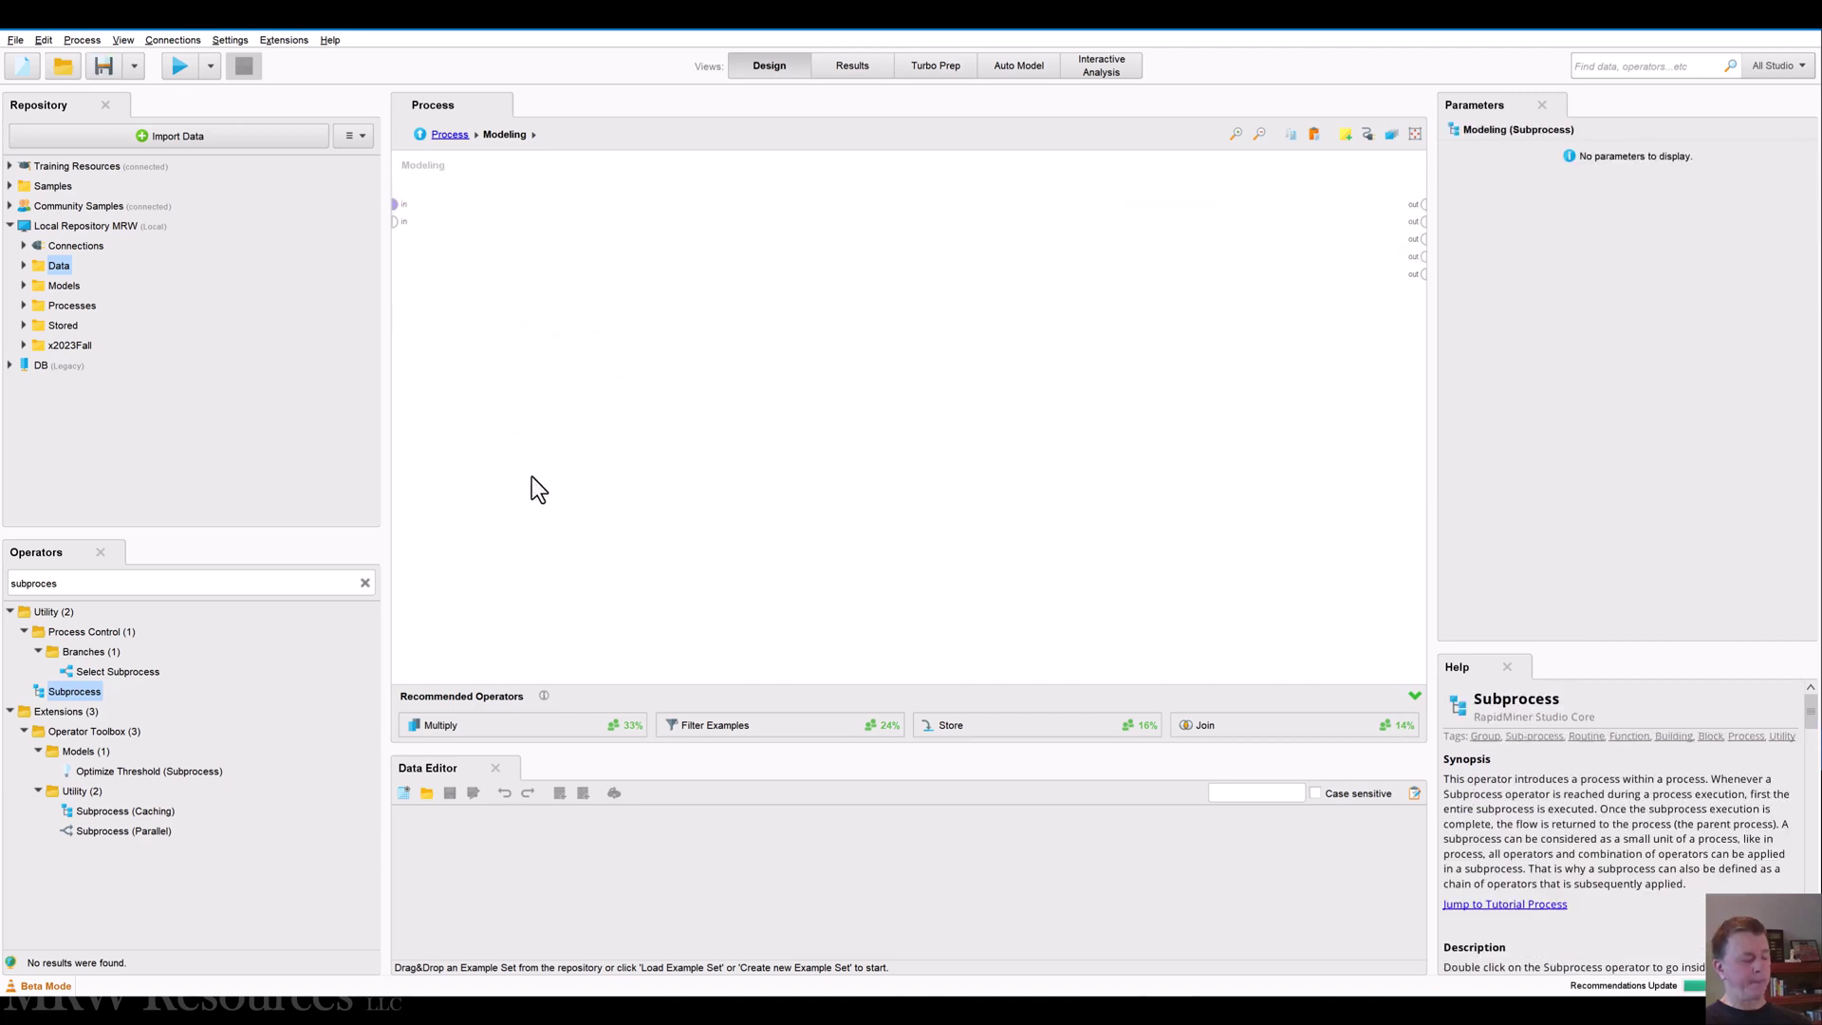
click(448, 134)
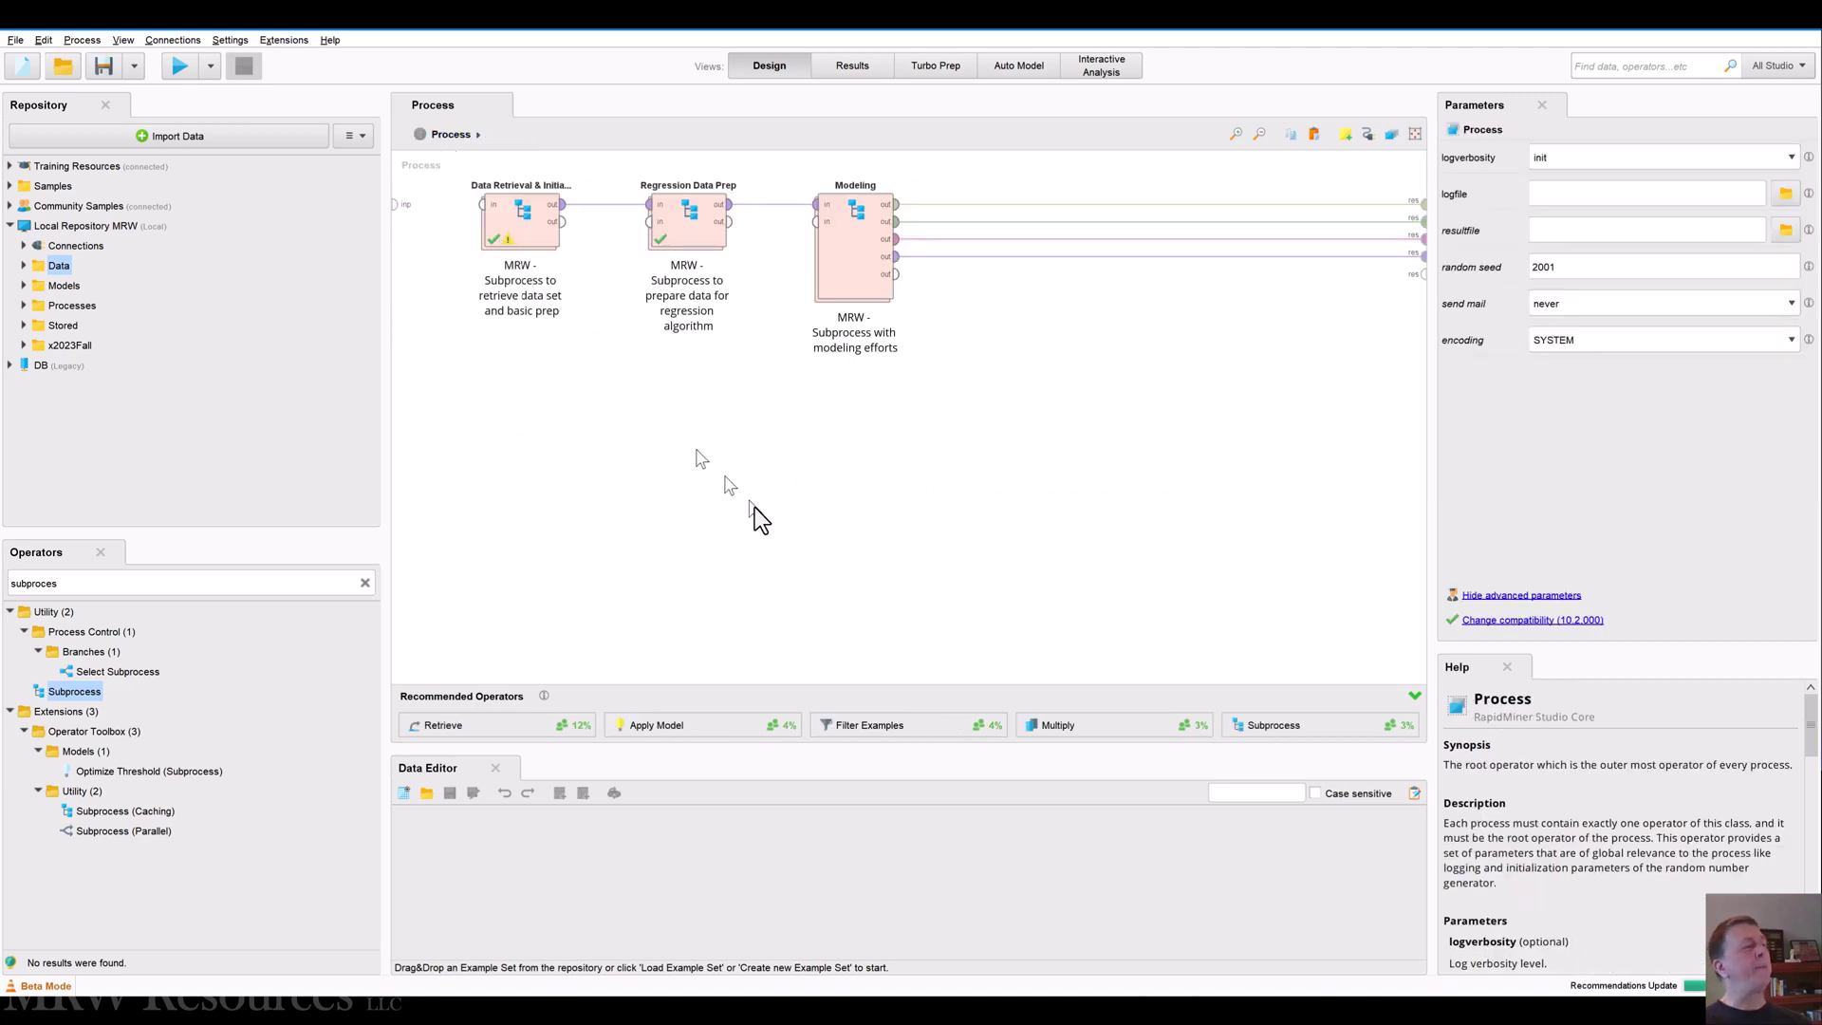
key(ctrl+v)
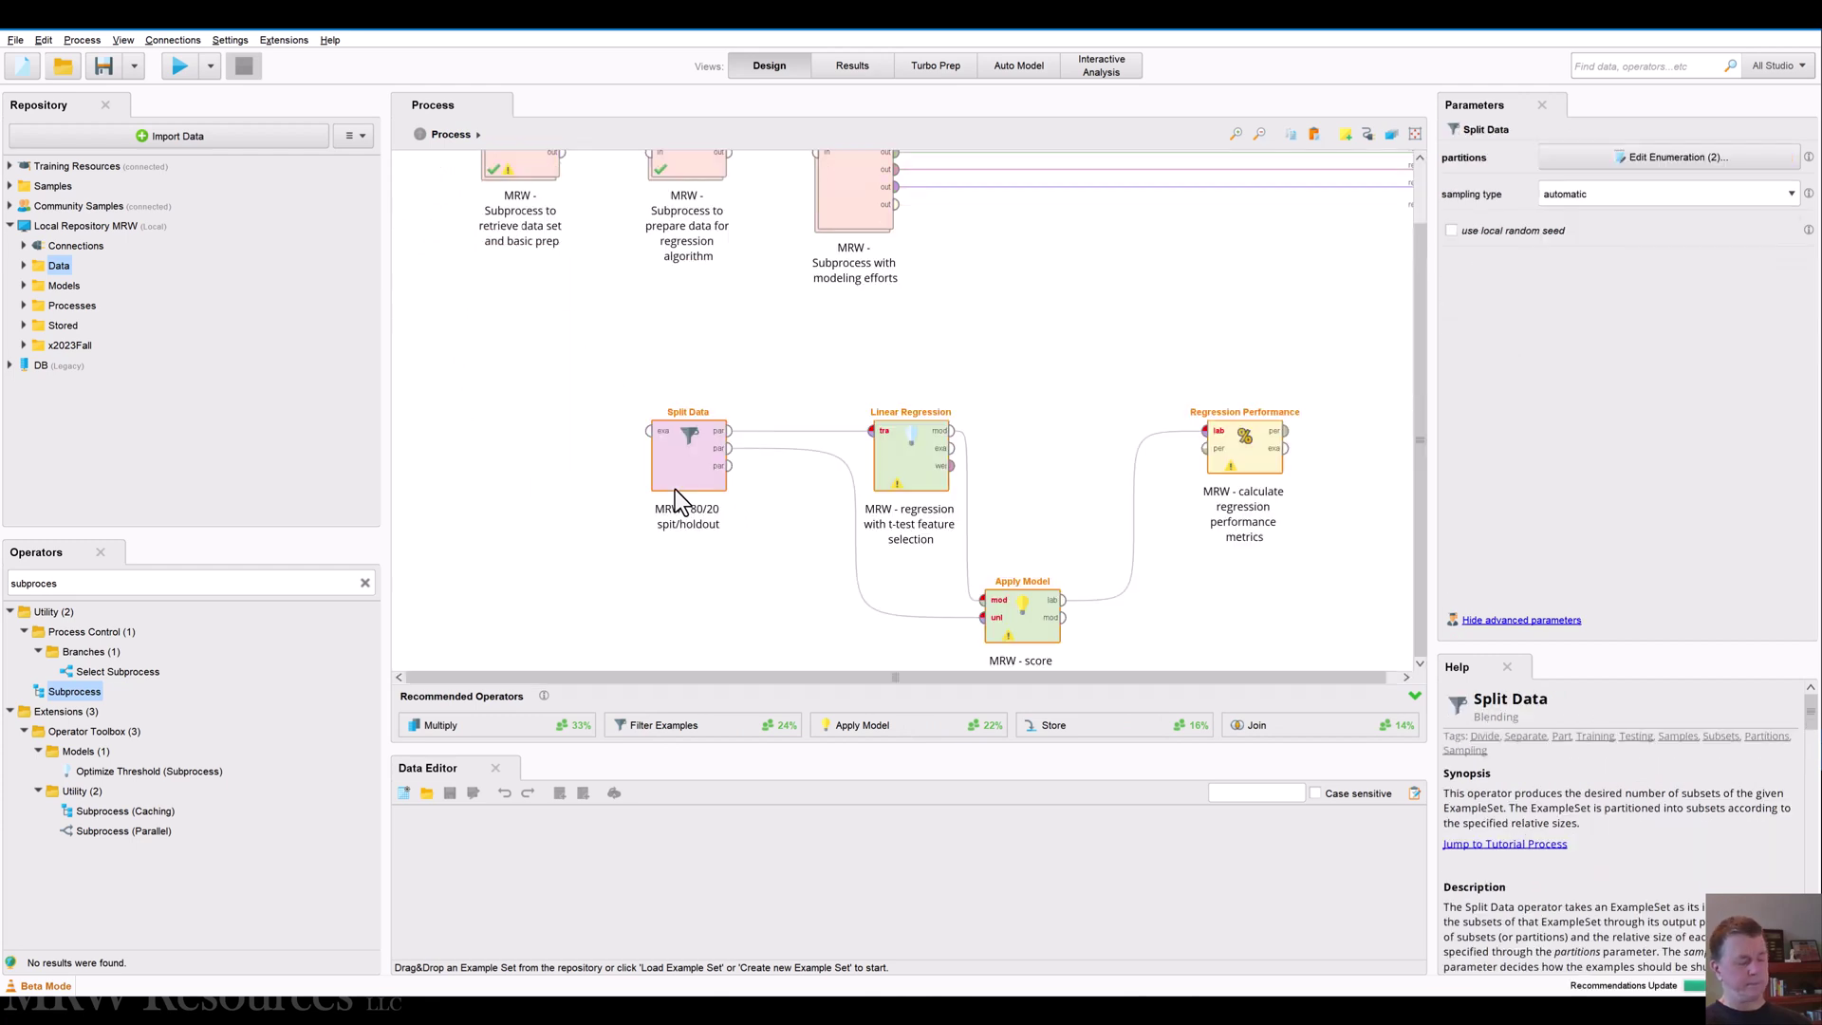
click(842, 199)
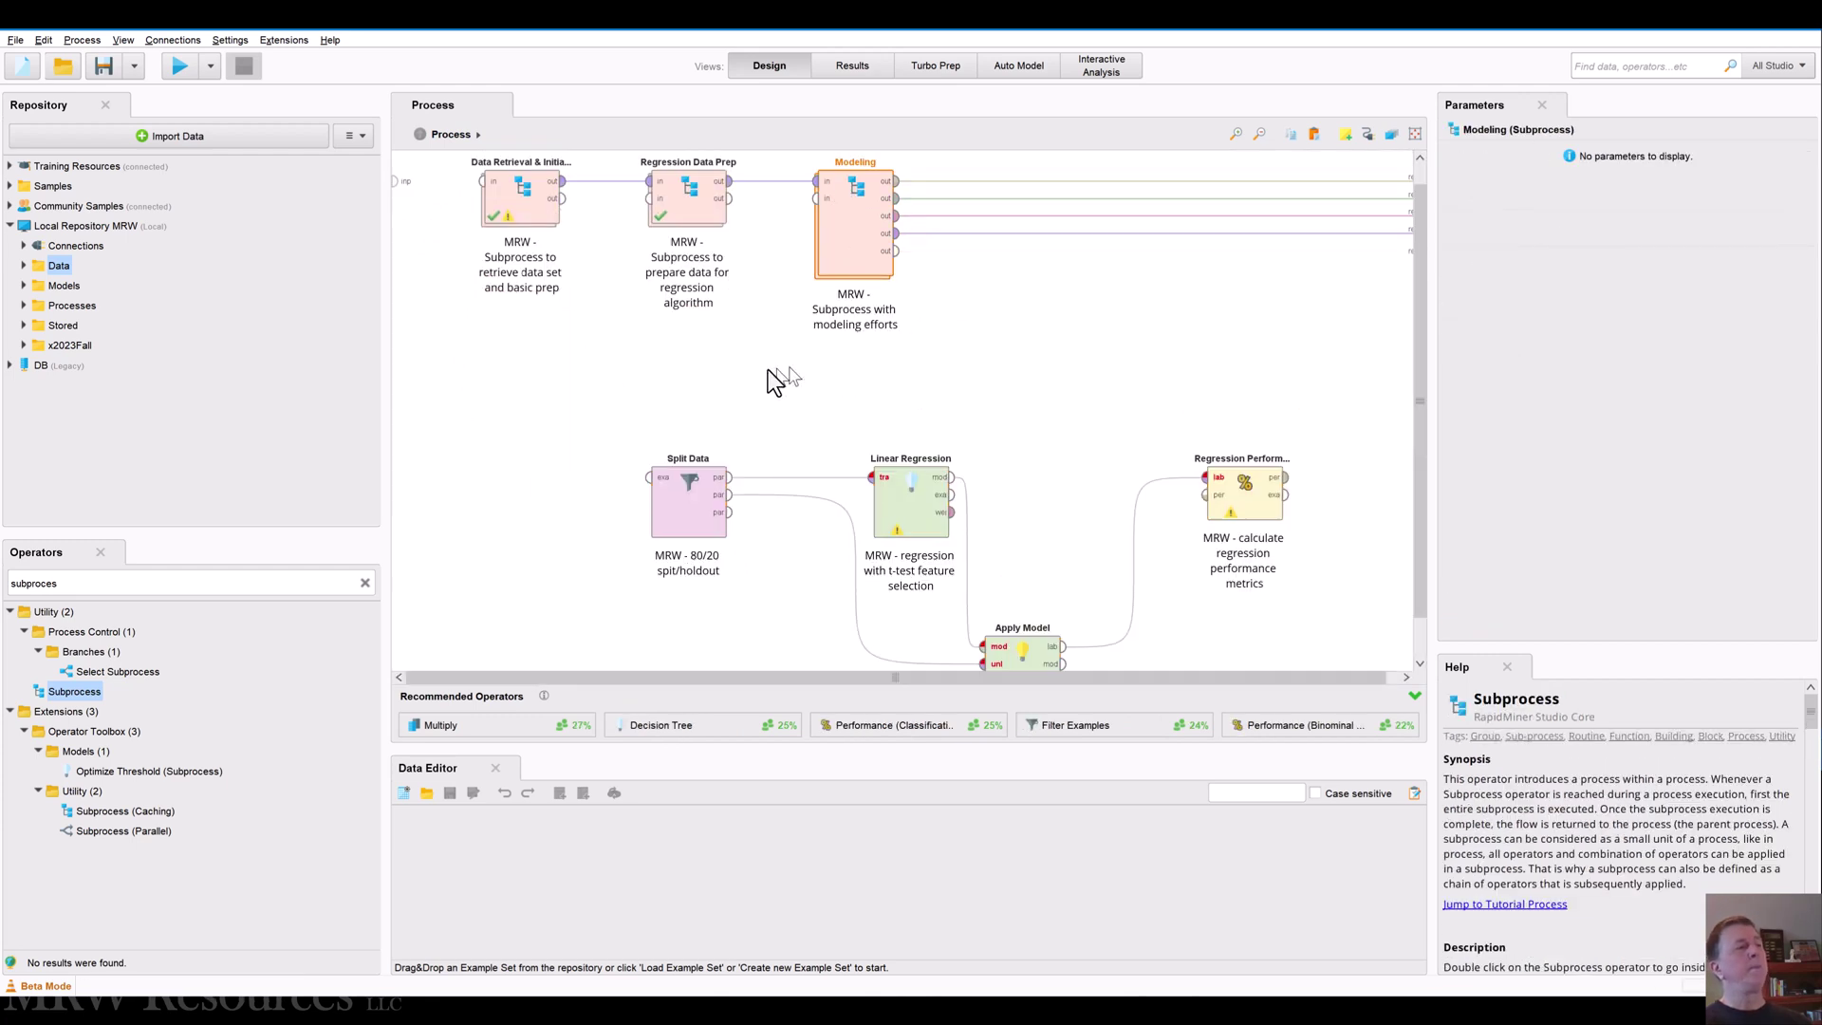
key(Delete)
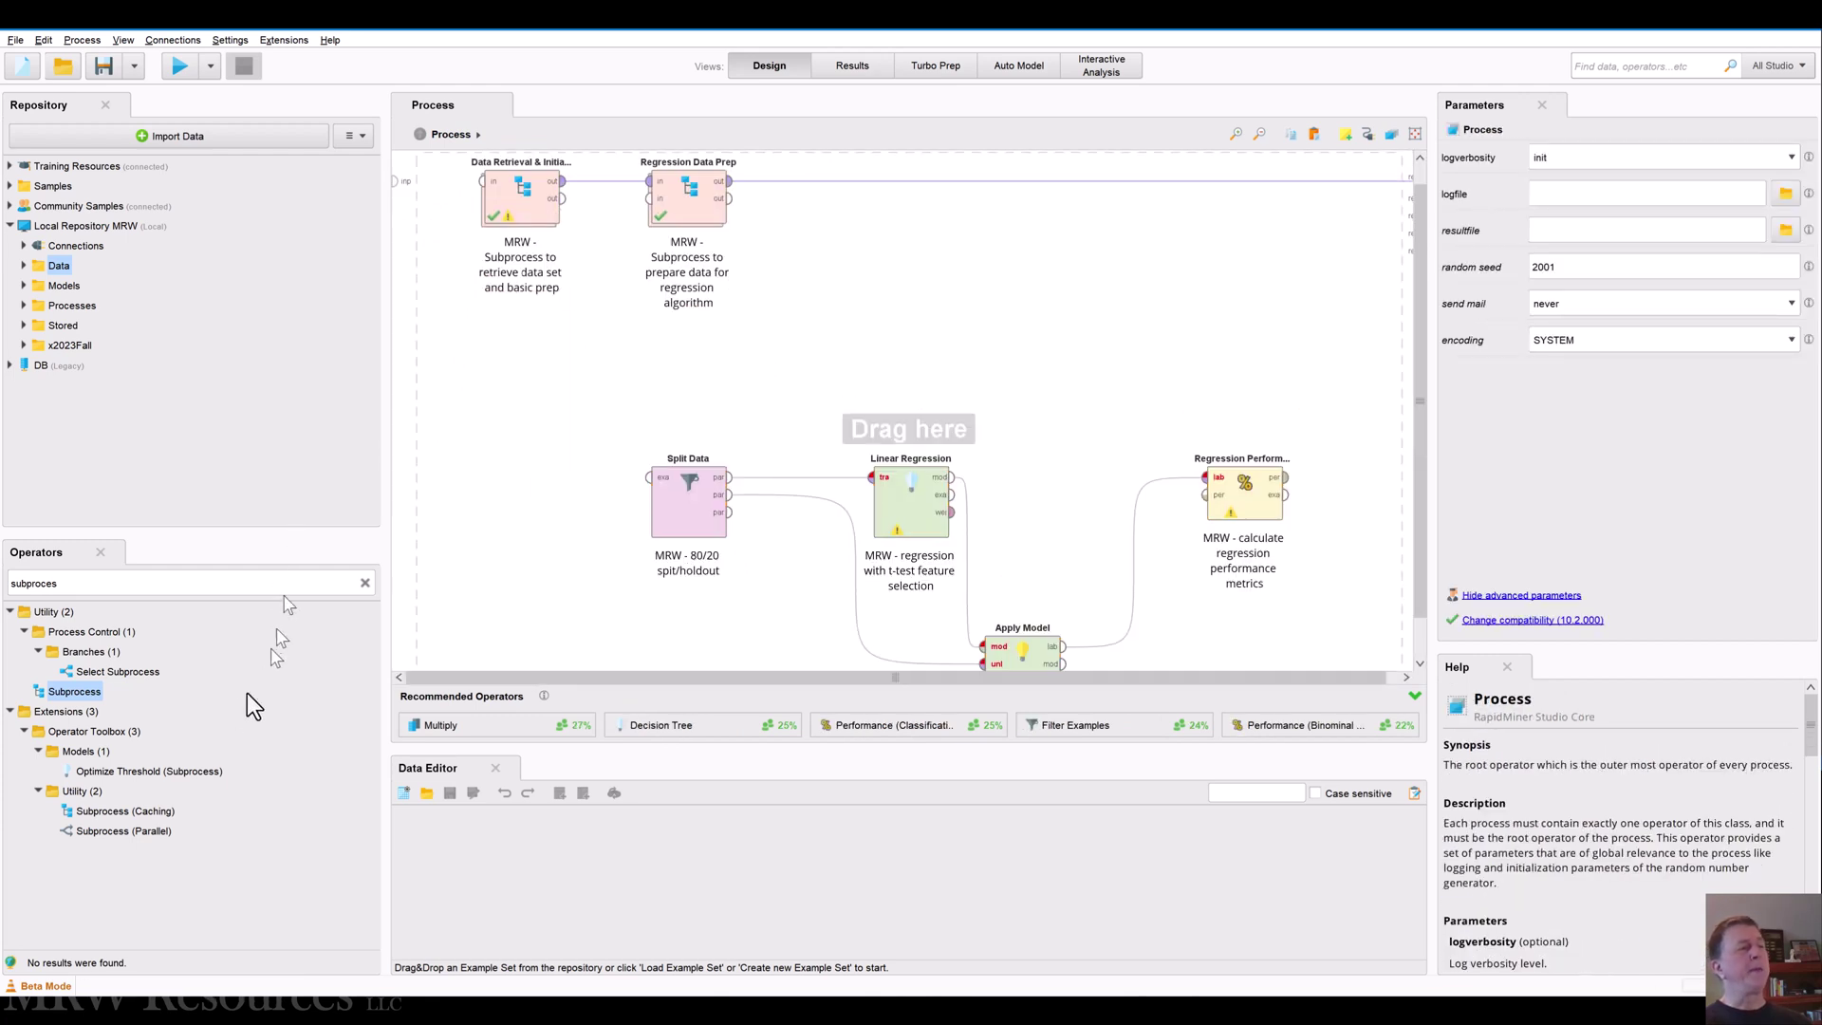
Clear the operator search and add a Split Validation operator to the top-level process, beyond Regression Data Prep and above Linear Regression
click(9, 613)
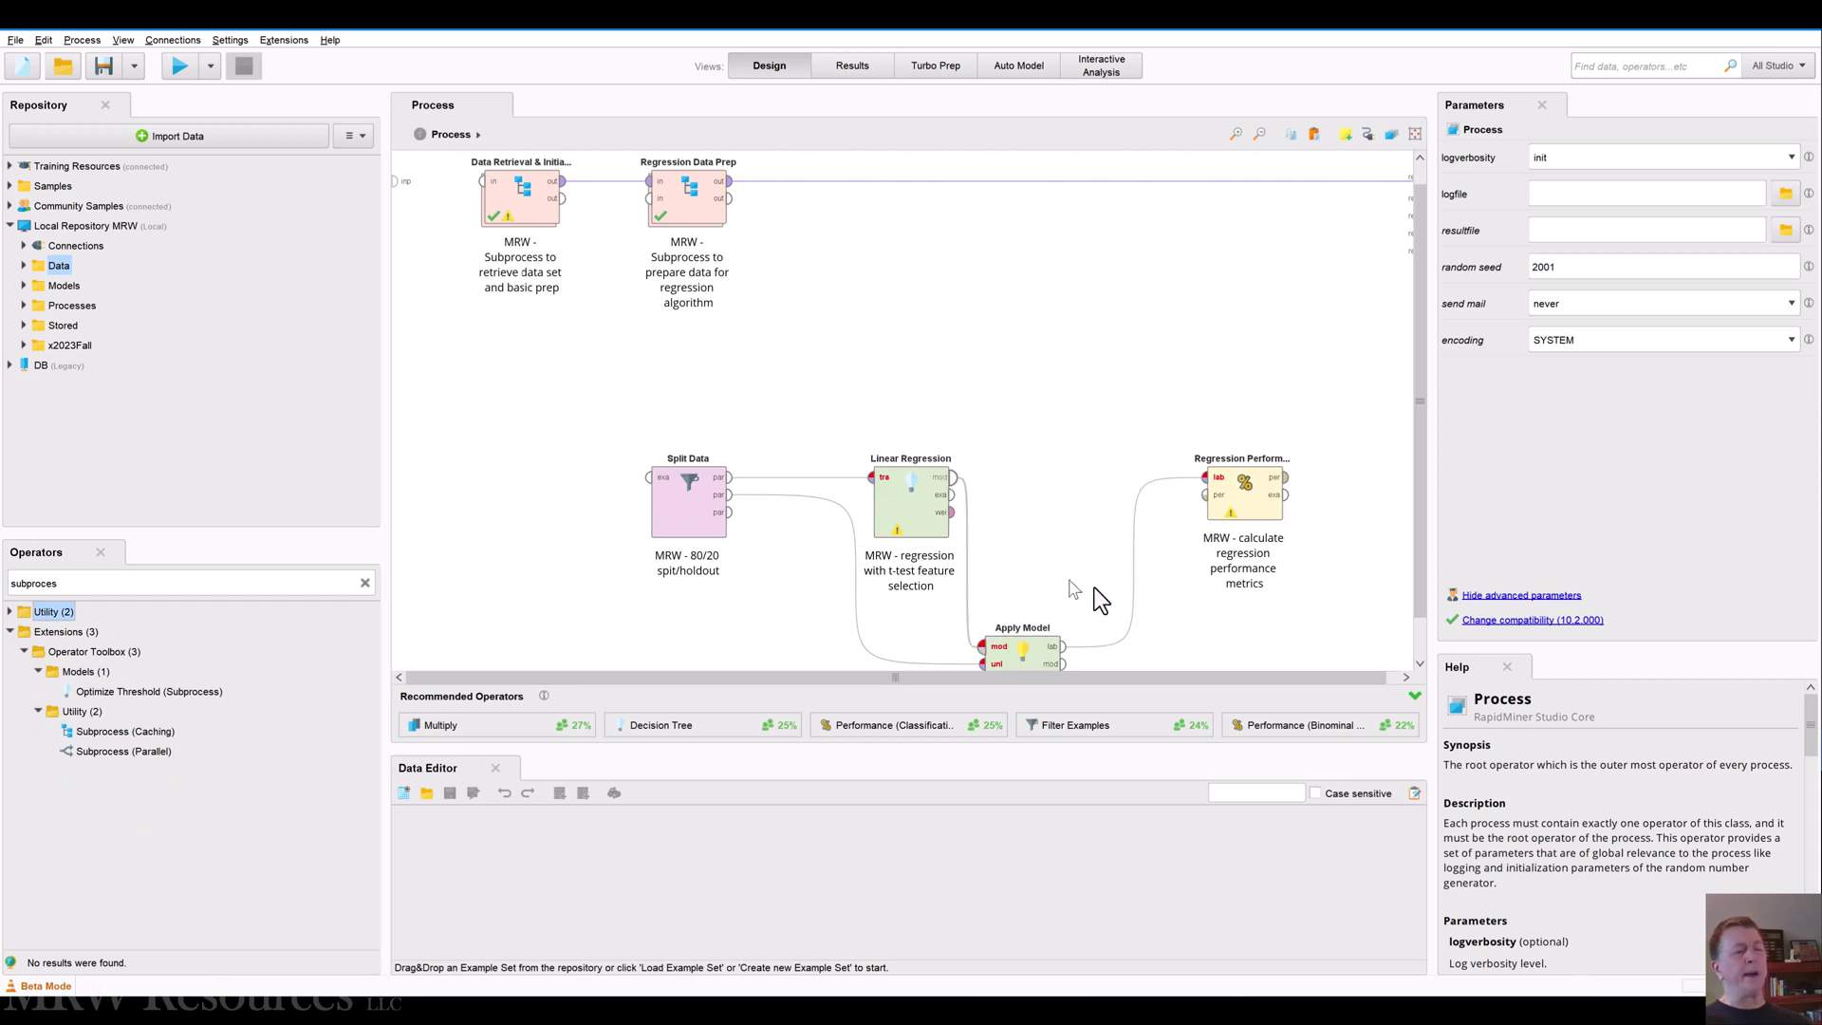
drag(1418, 541, 1423, 617)
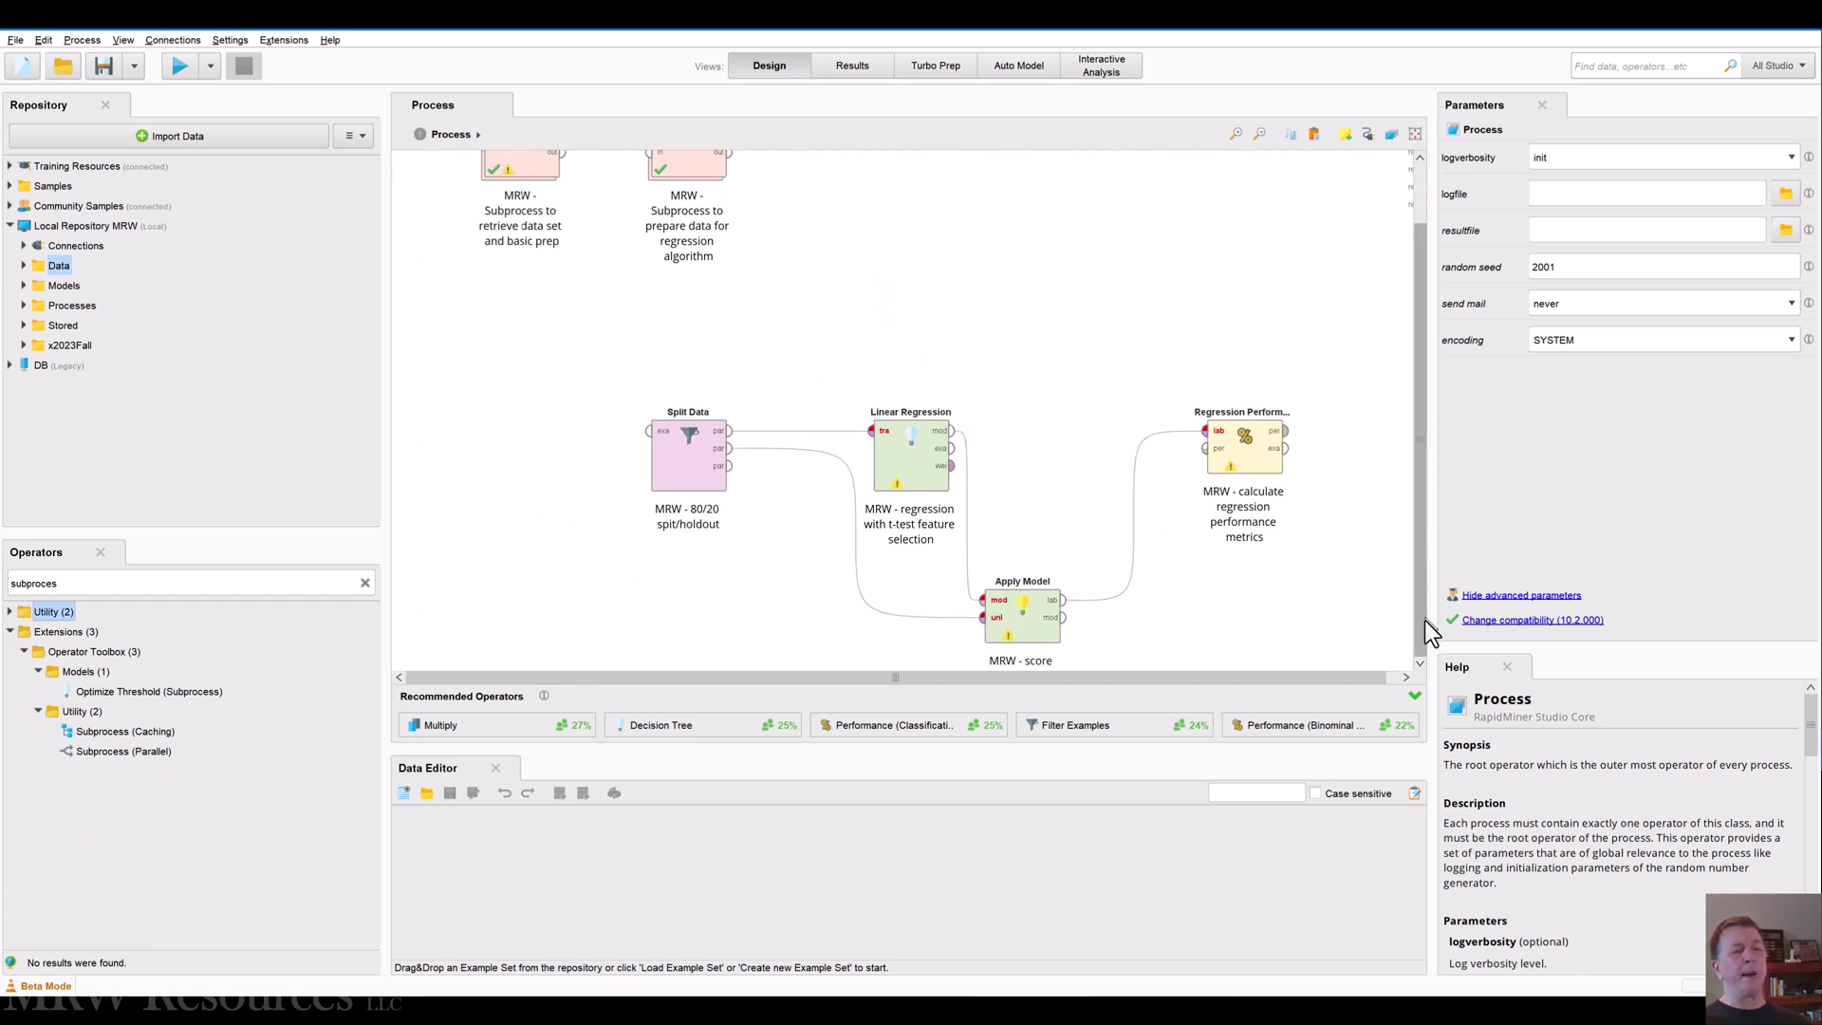
click(11, 631)
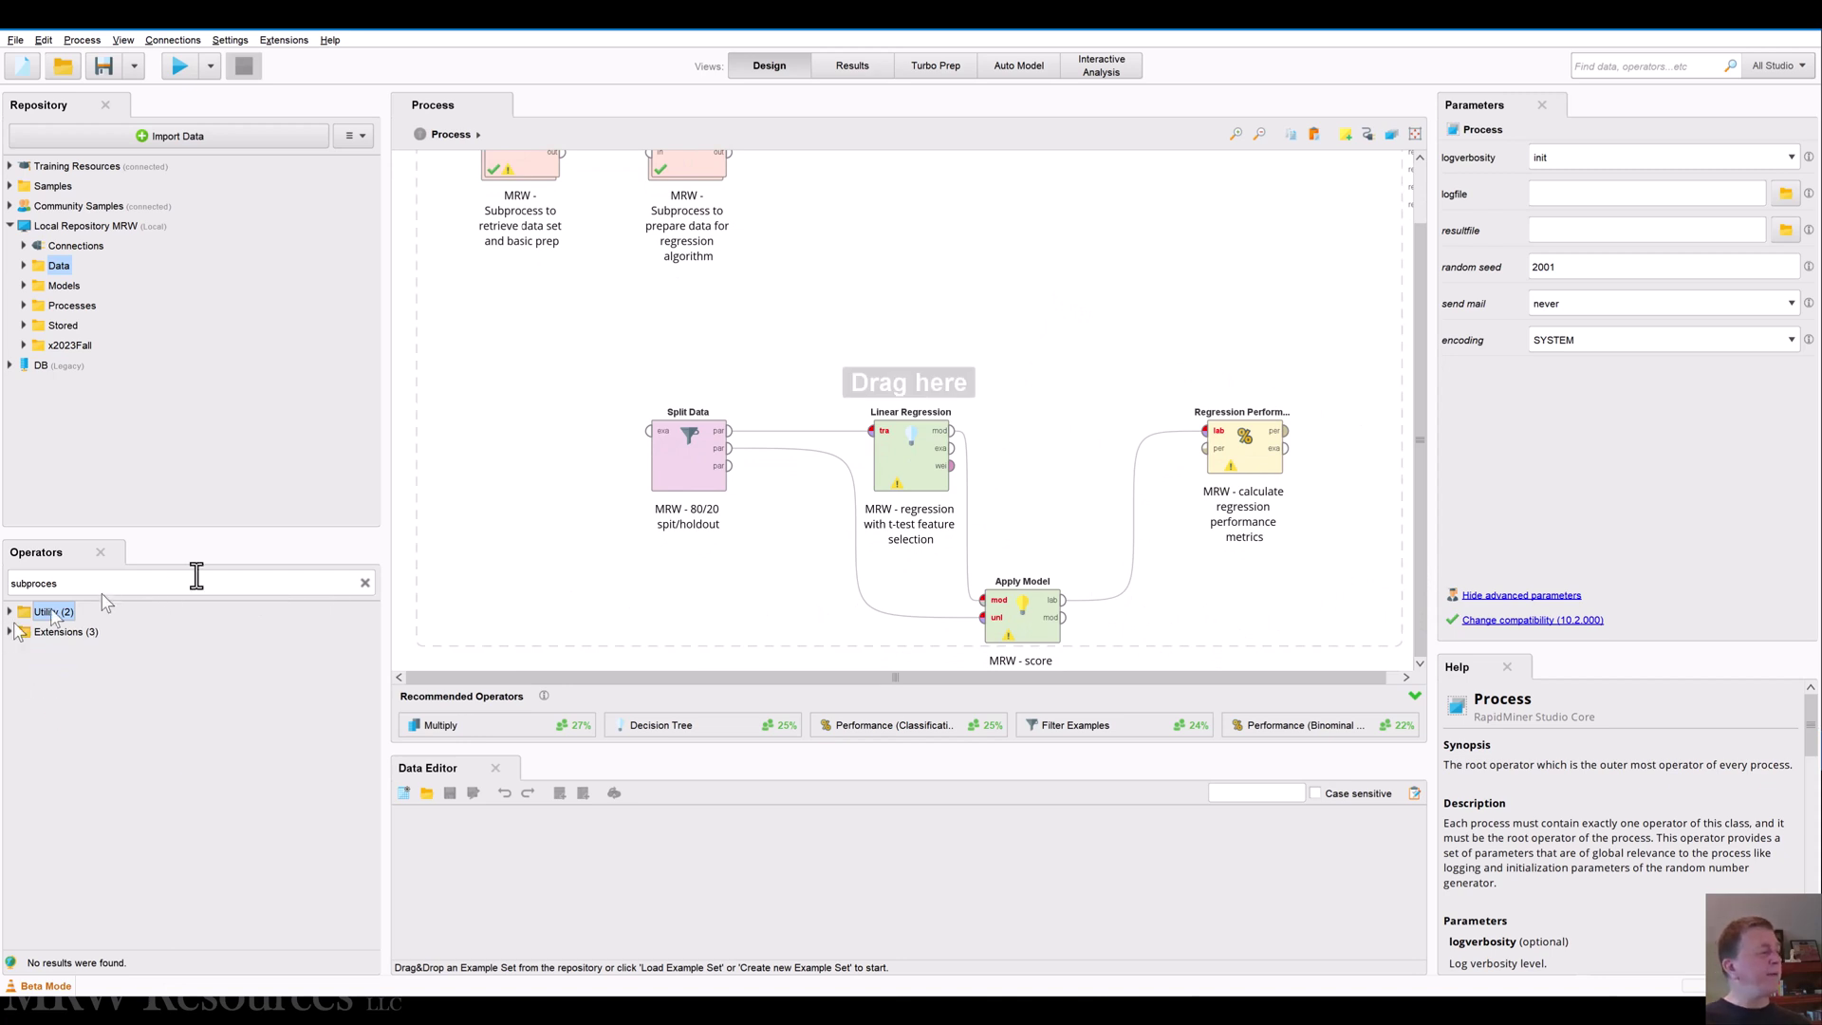
click(364, 582)
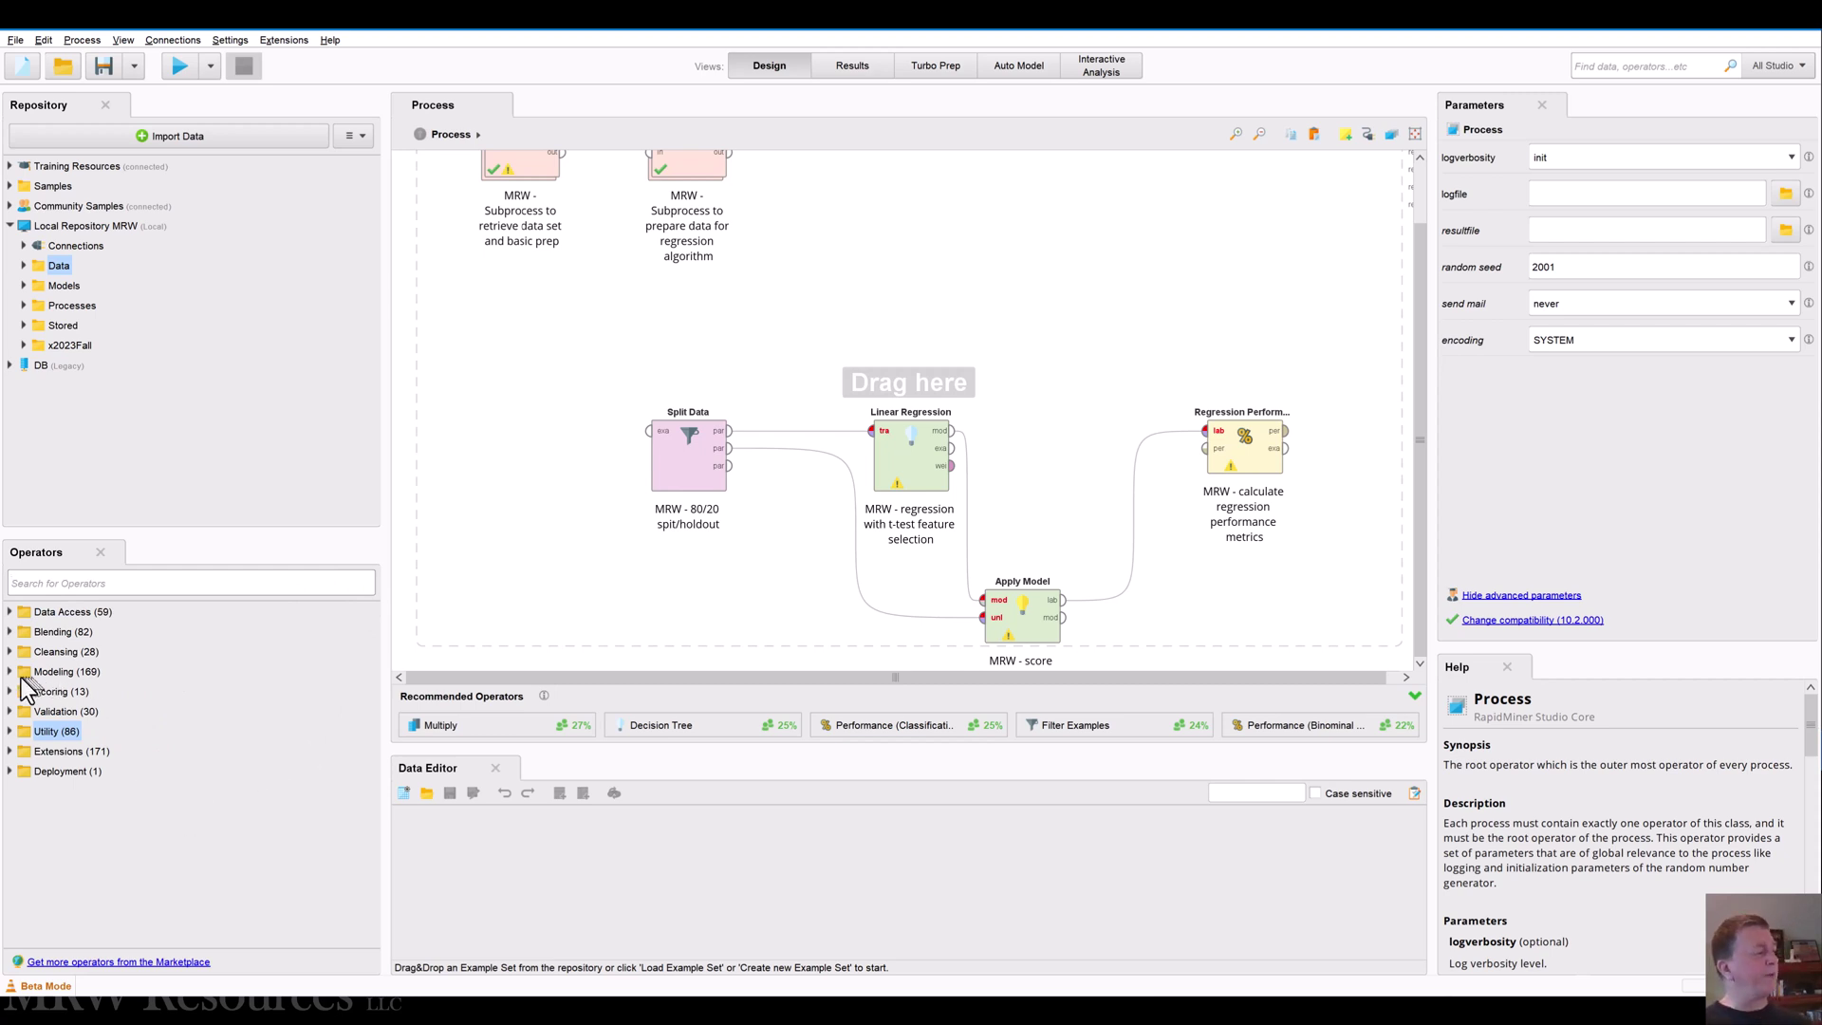
click(11, 712)
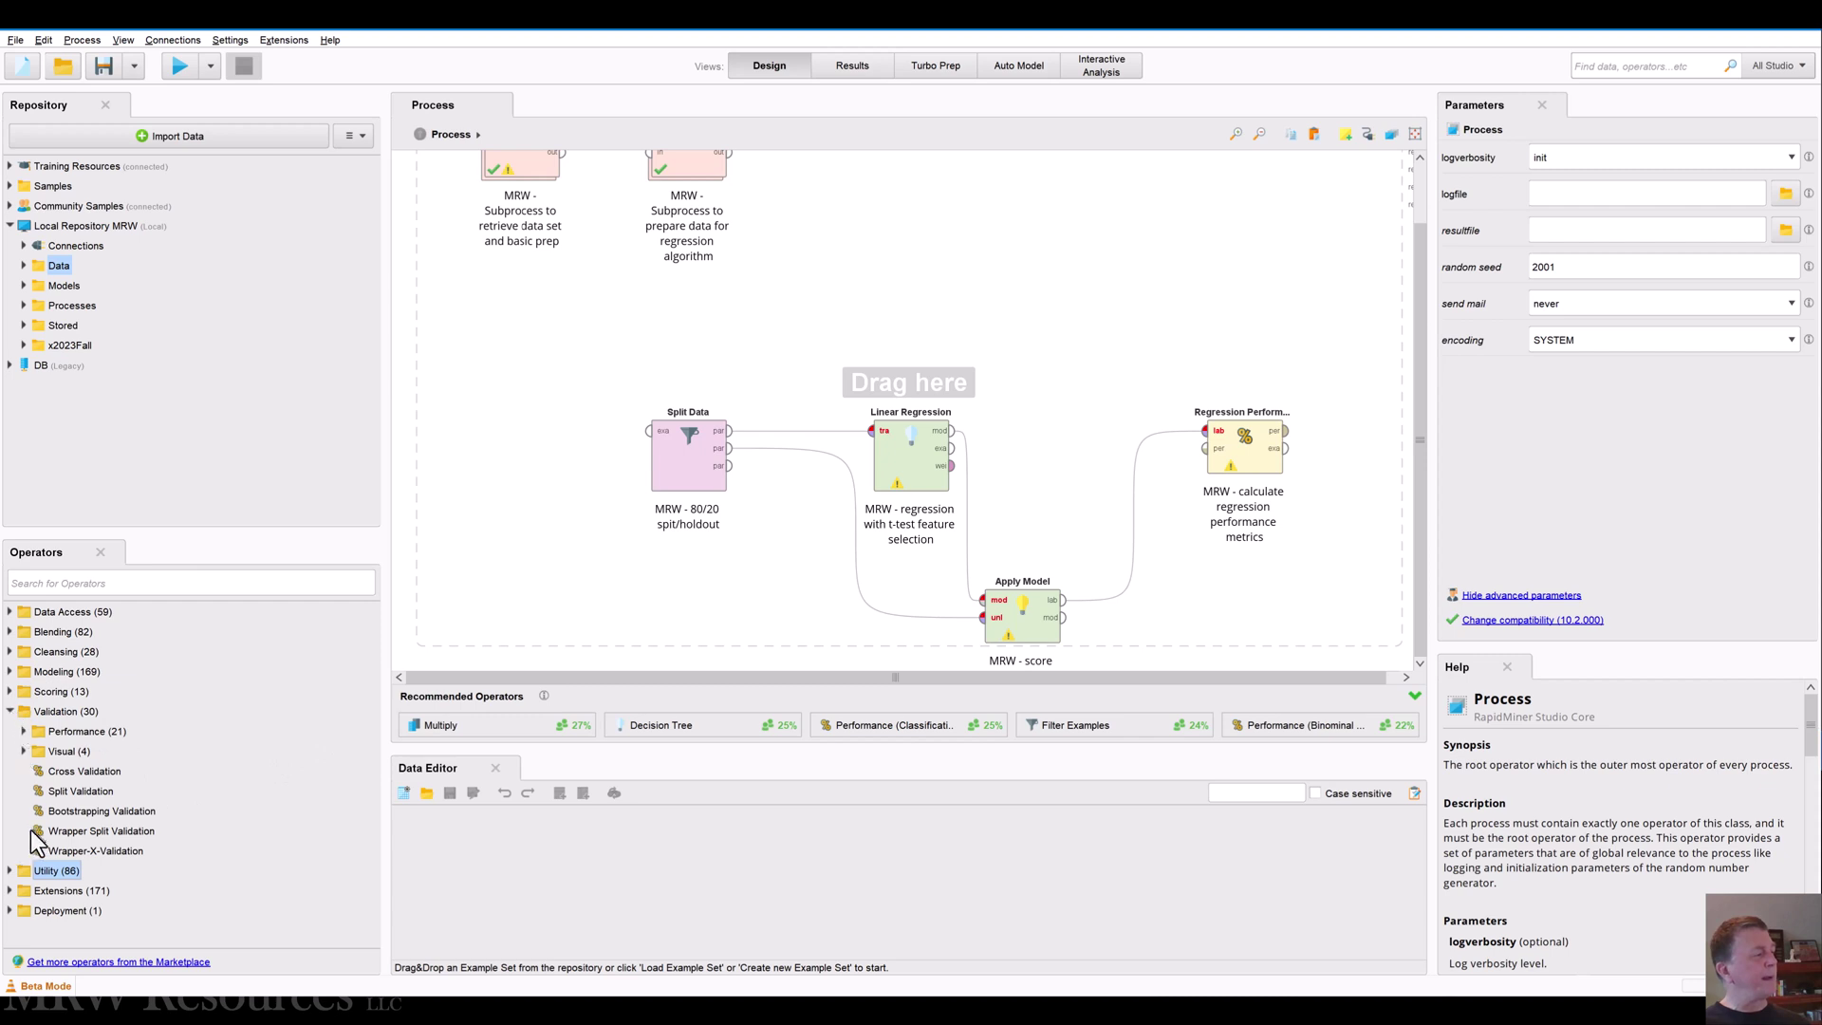
click(76, 793)
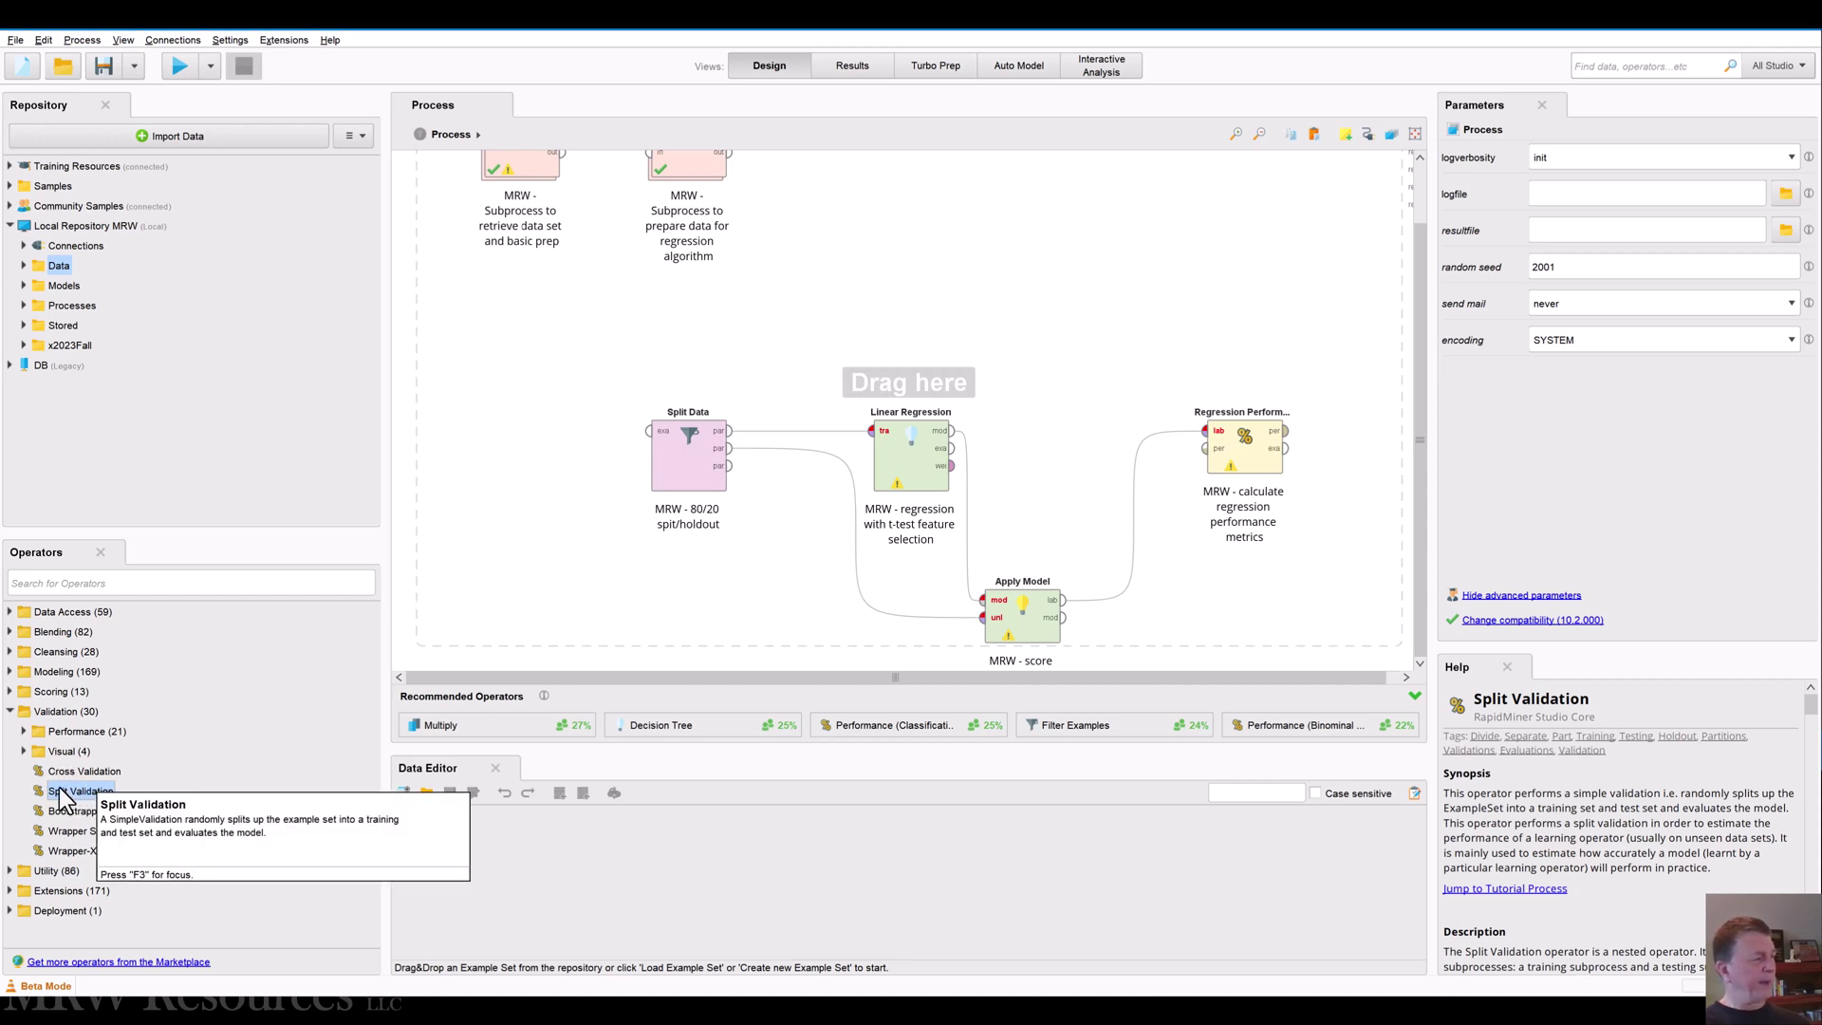
drag(60, 797, 903, 203)
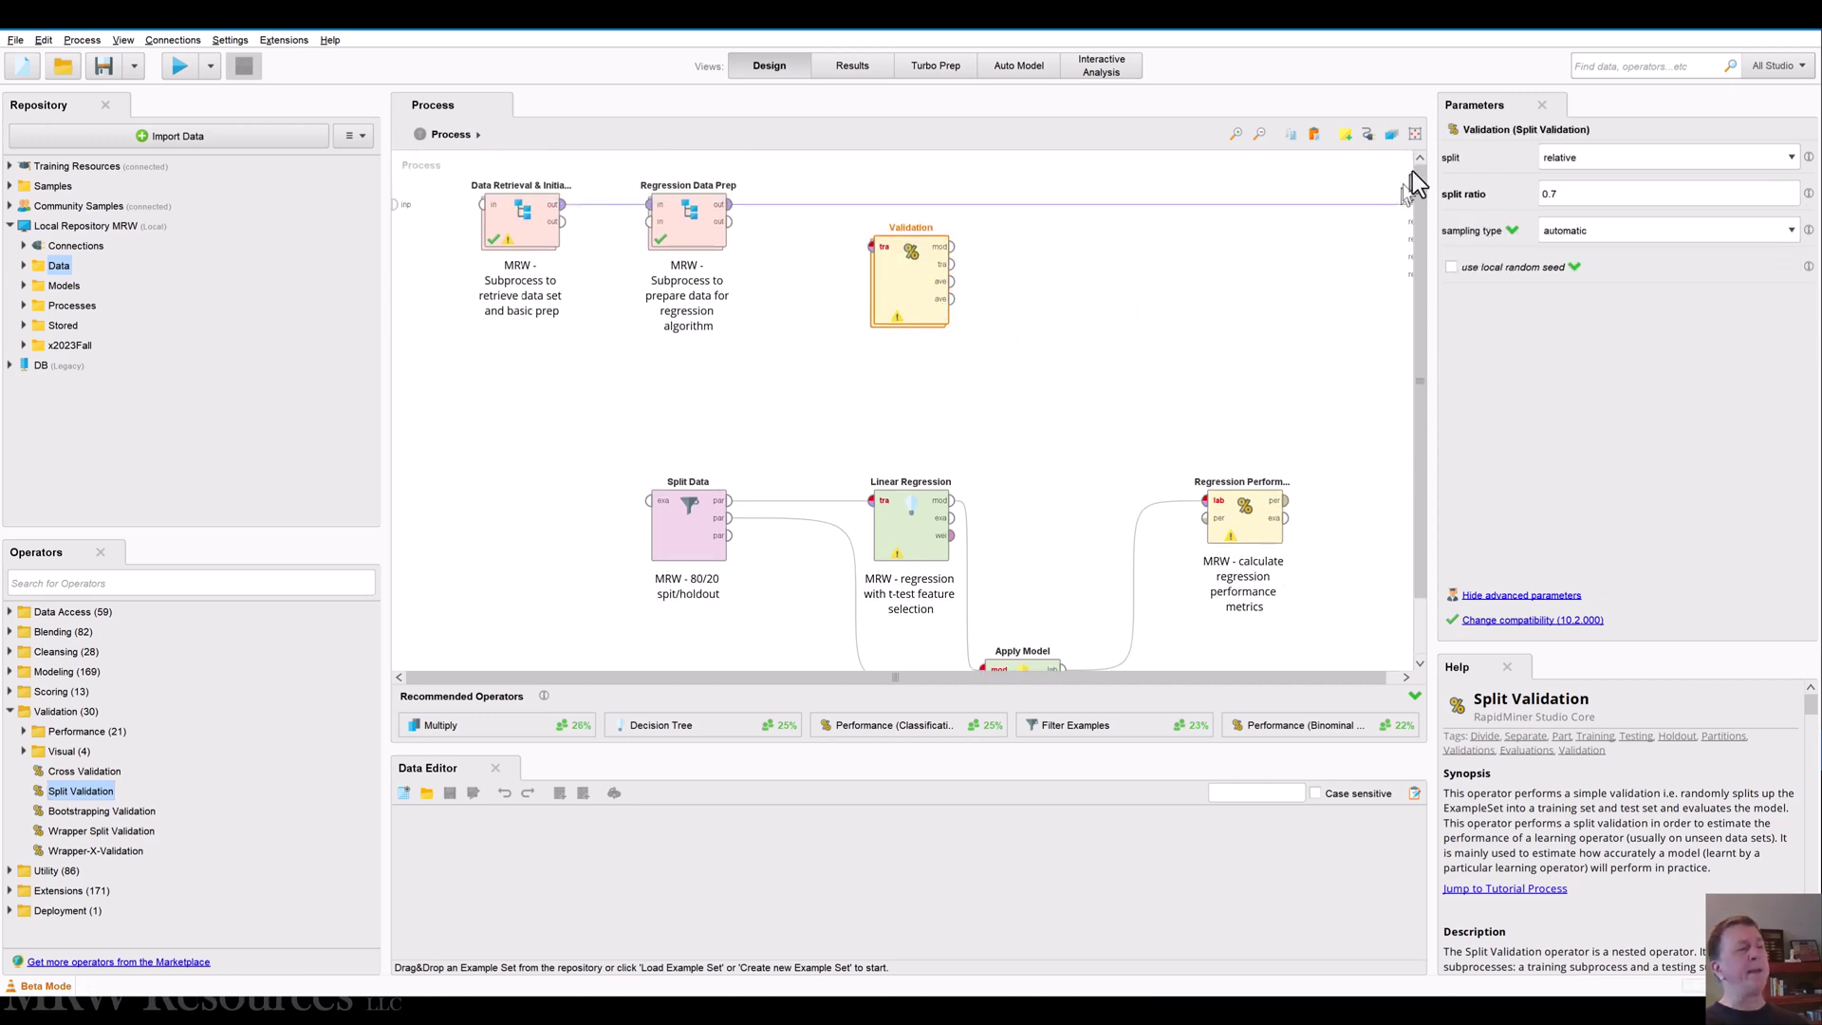
double_click(909, 226)
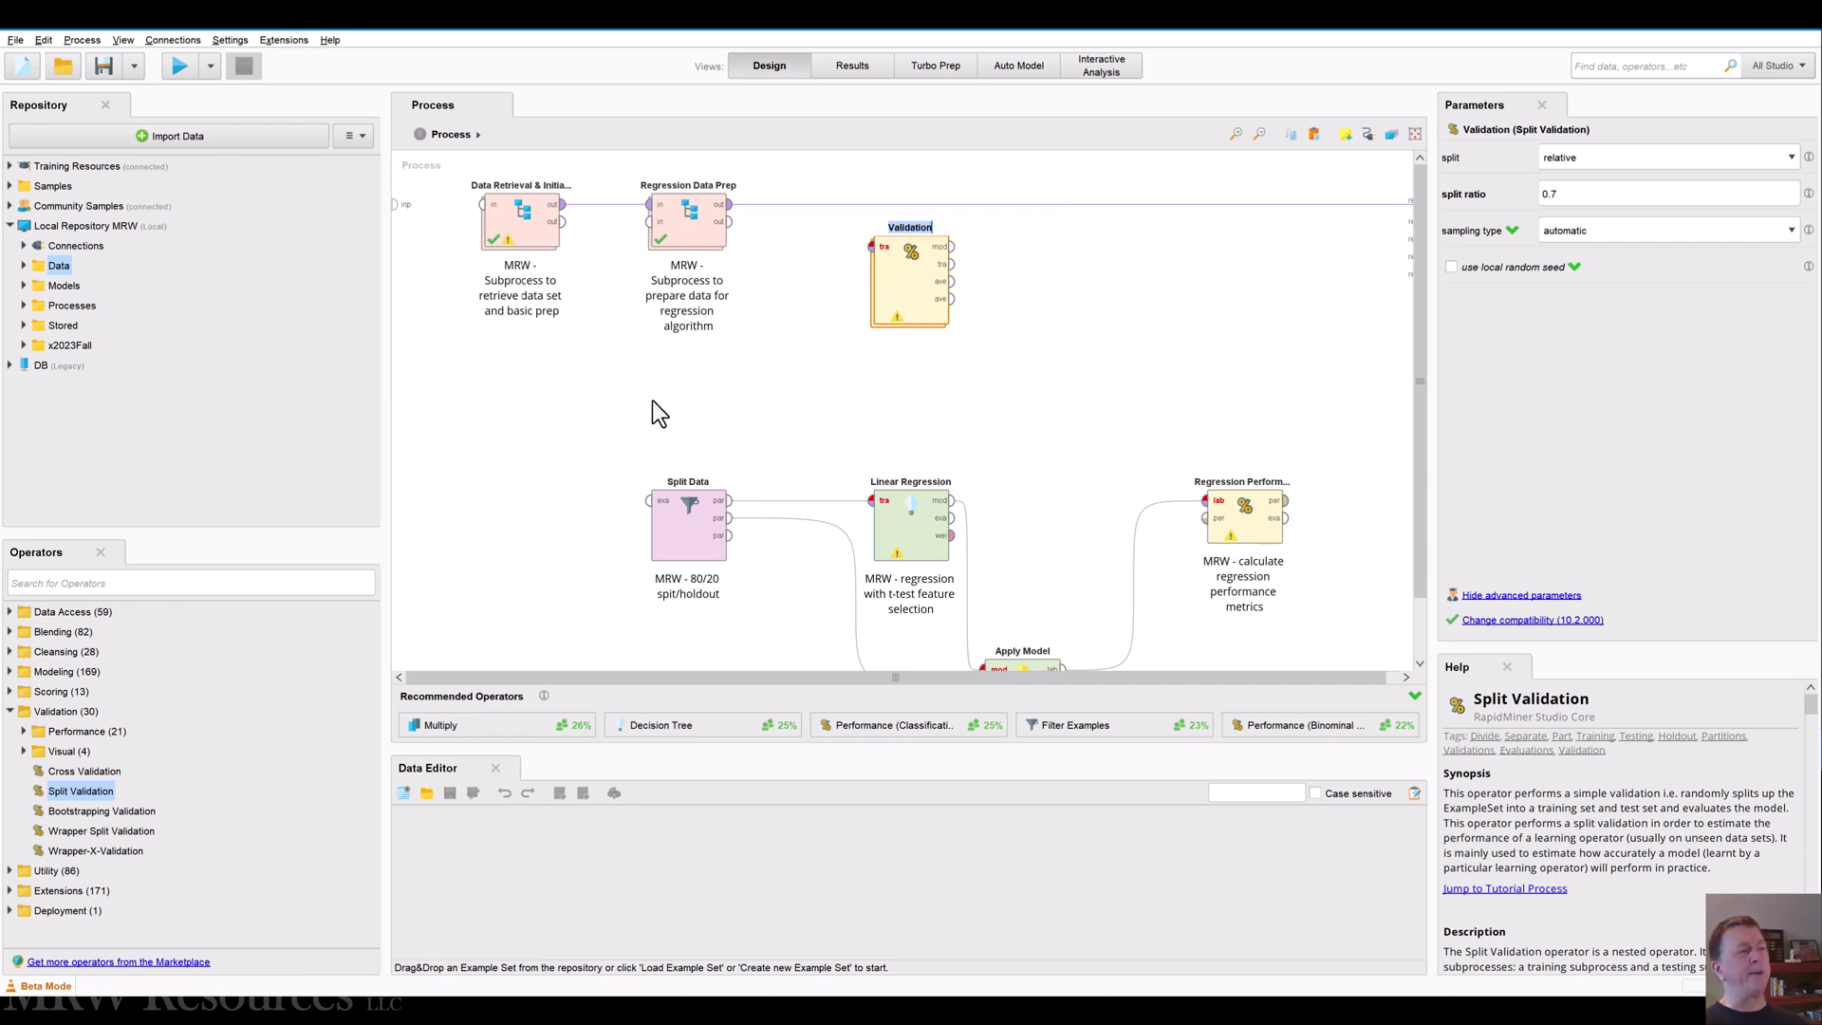
key(Return)
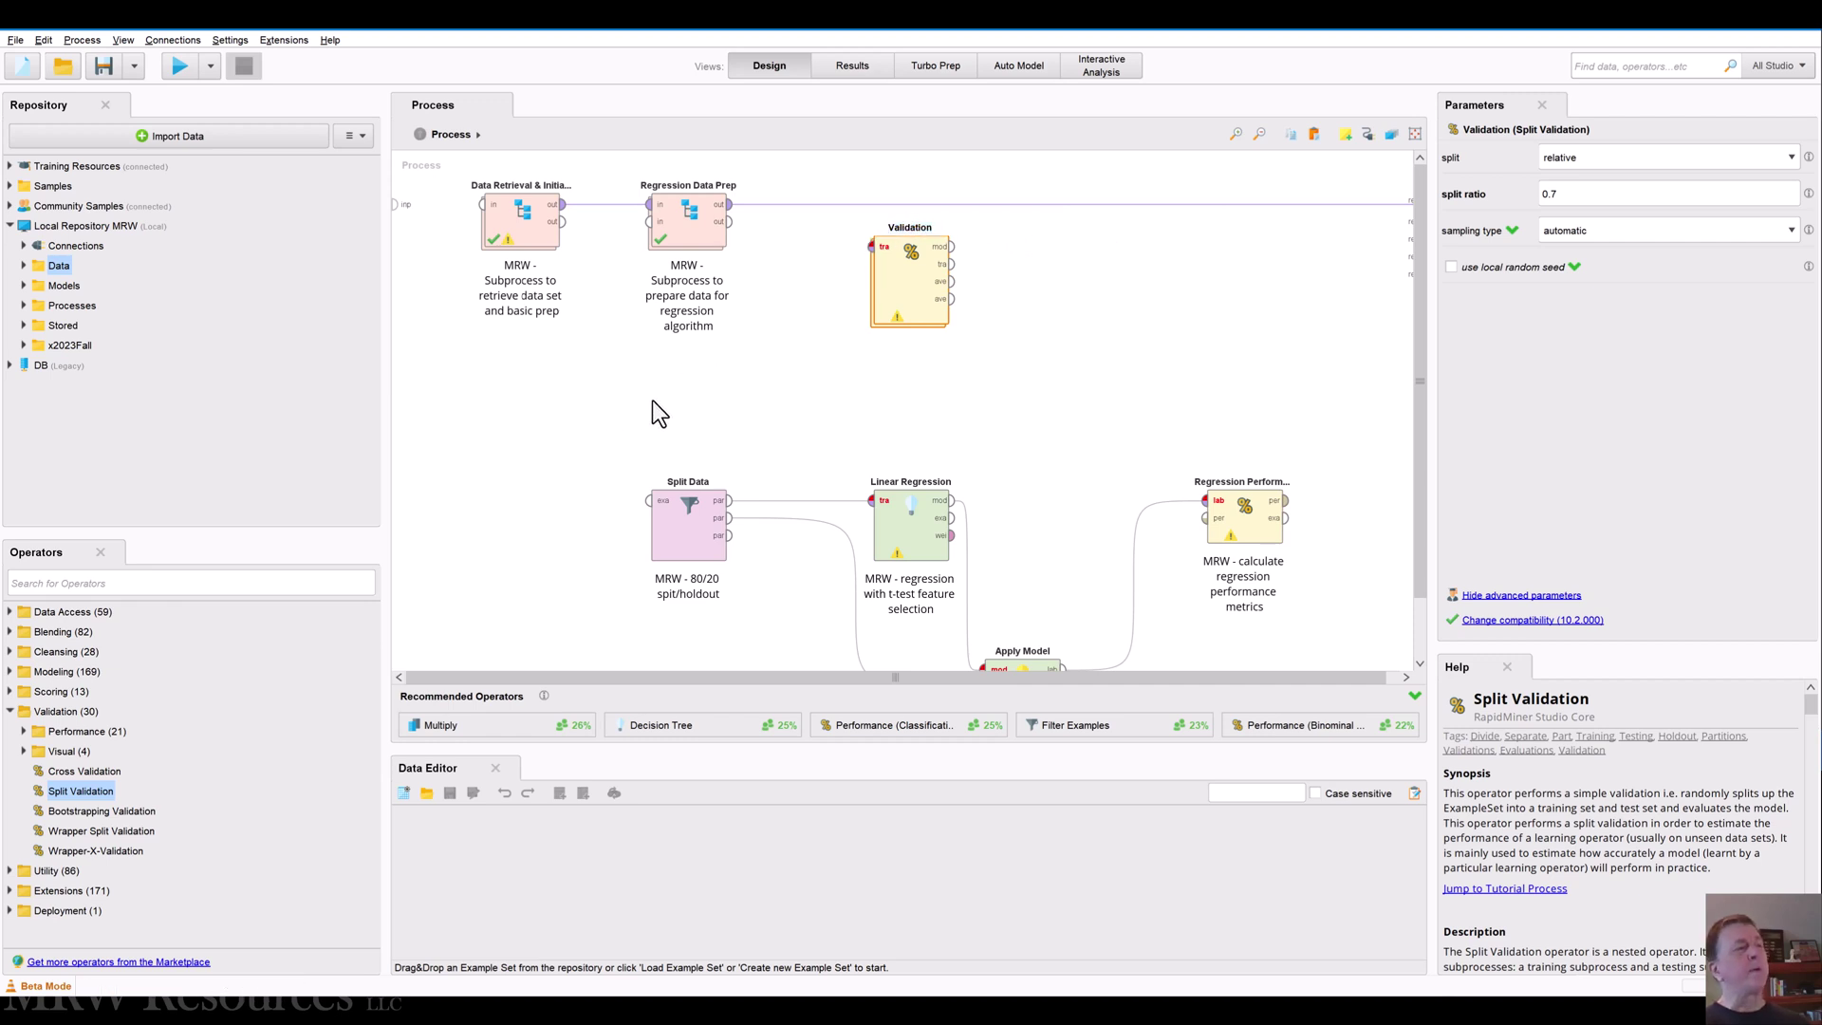
Rename the Validation operator as Split Validation and attach the note "MRW - Split validation subprocesses for our selected algorithm"
text(Split)
right_click(884, 281)
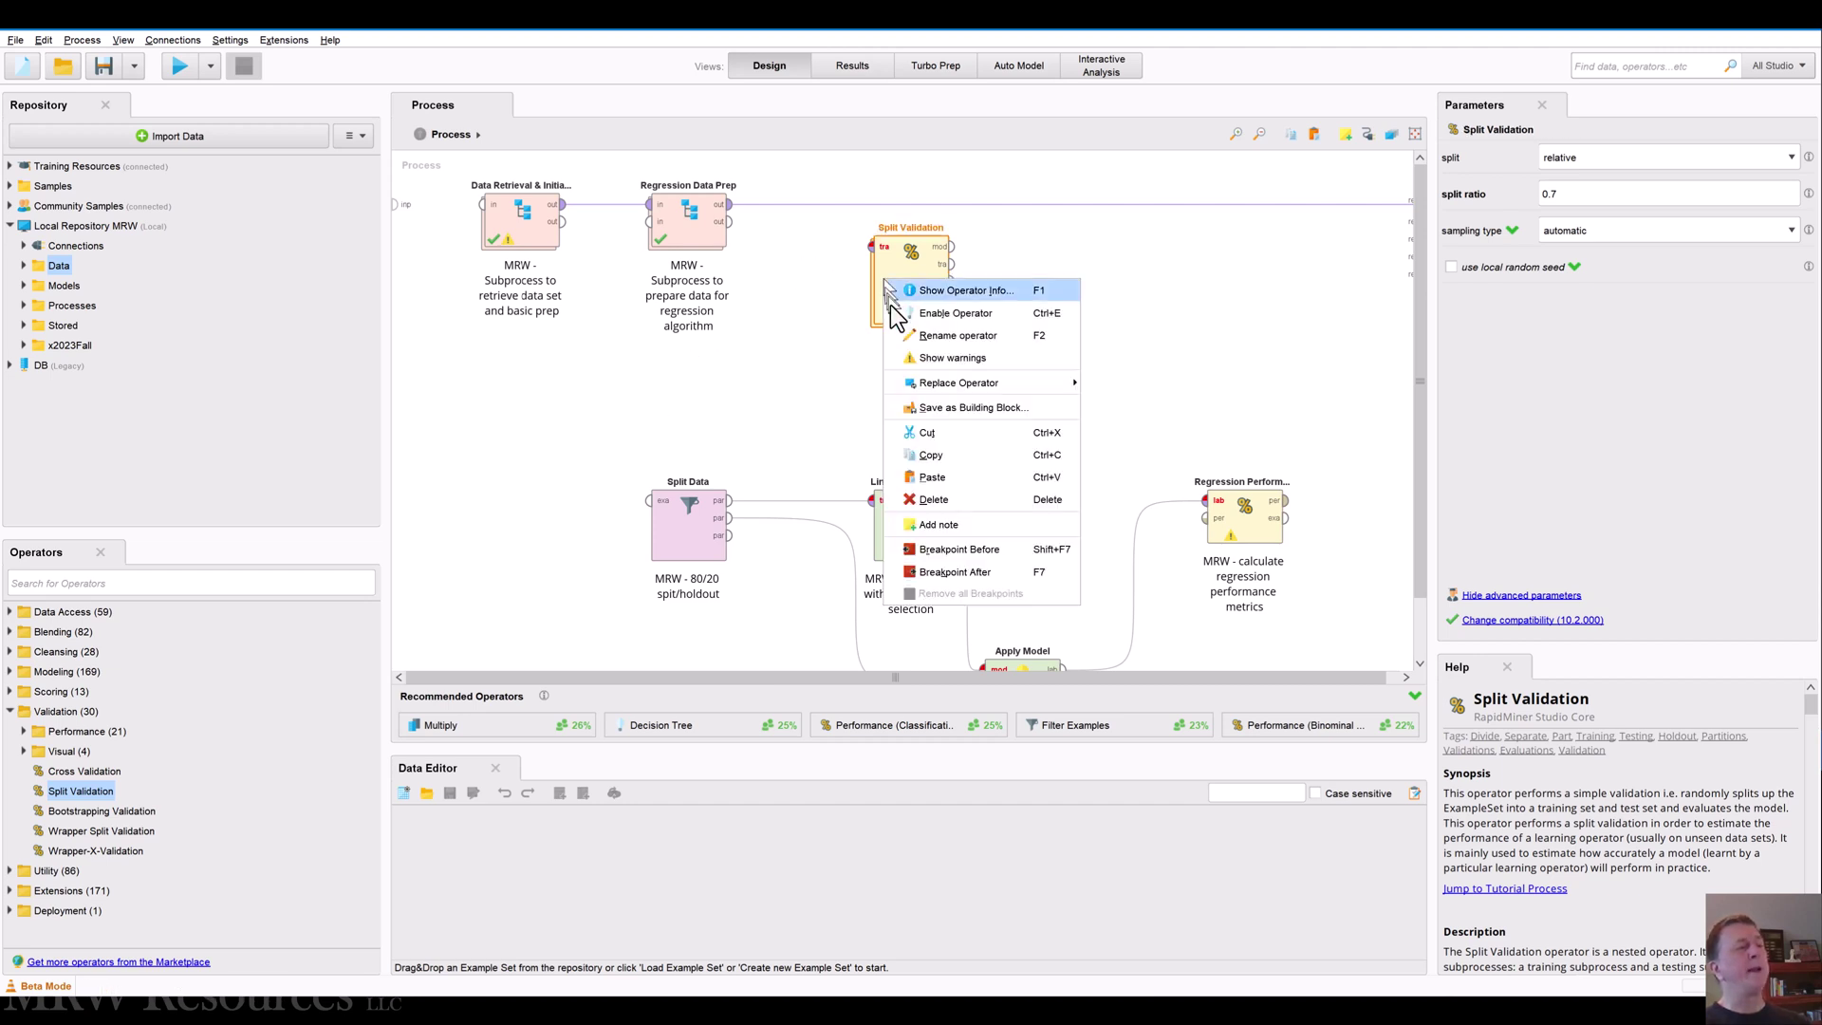
click(960, 520)
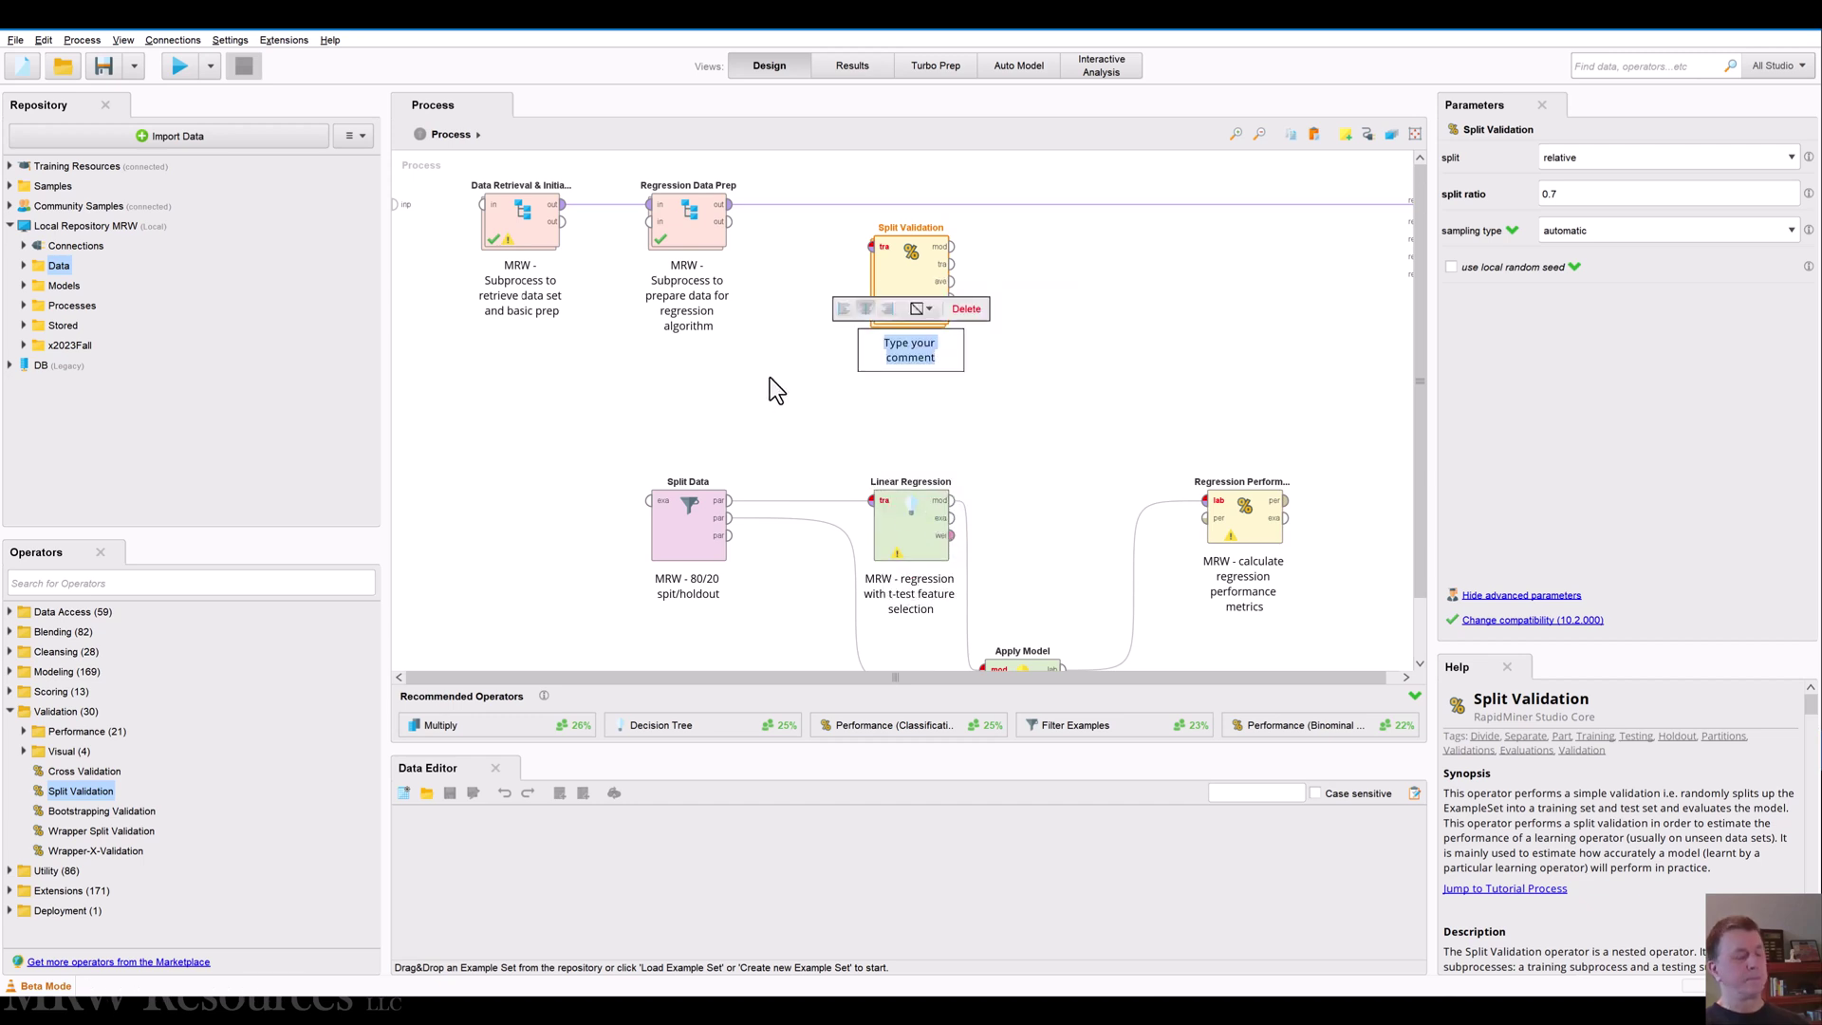
text(MRW - )
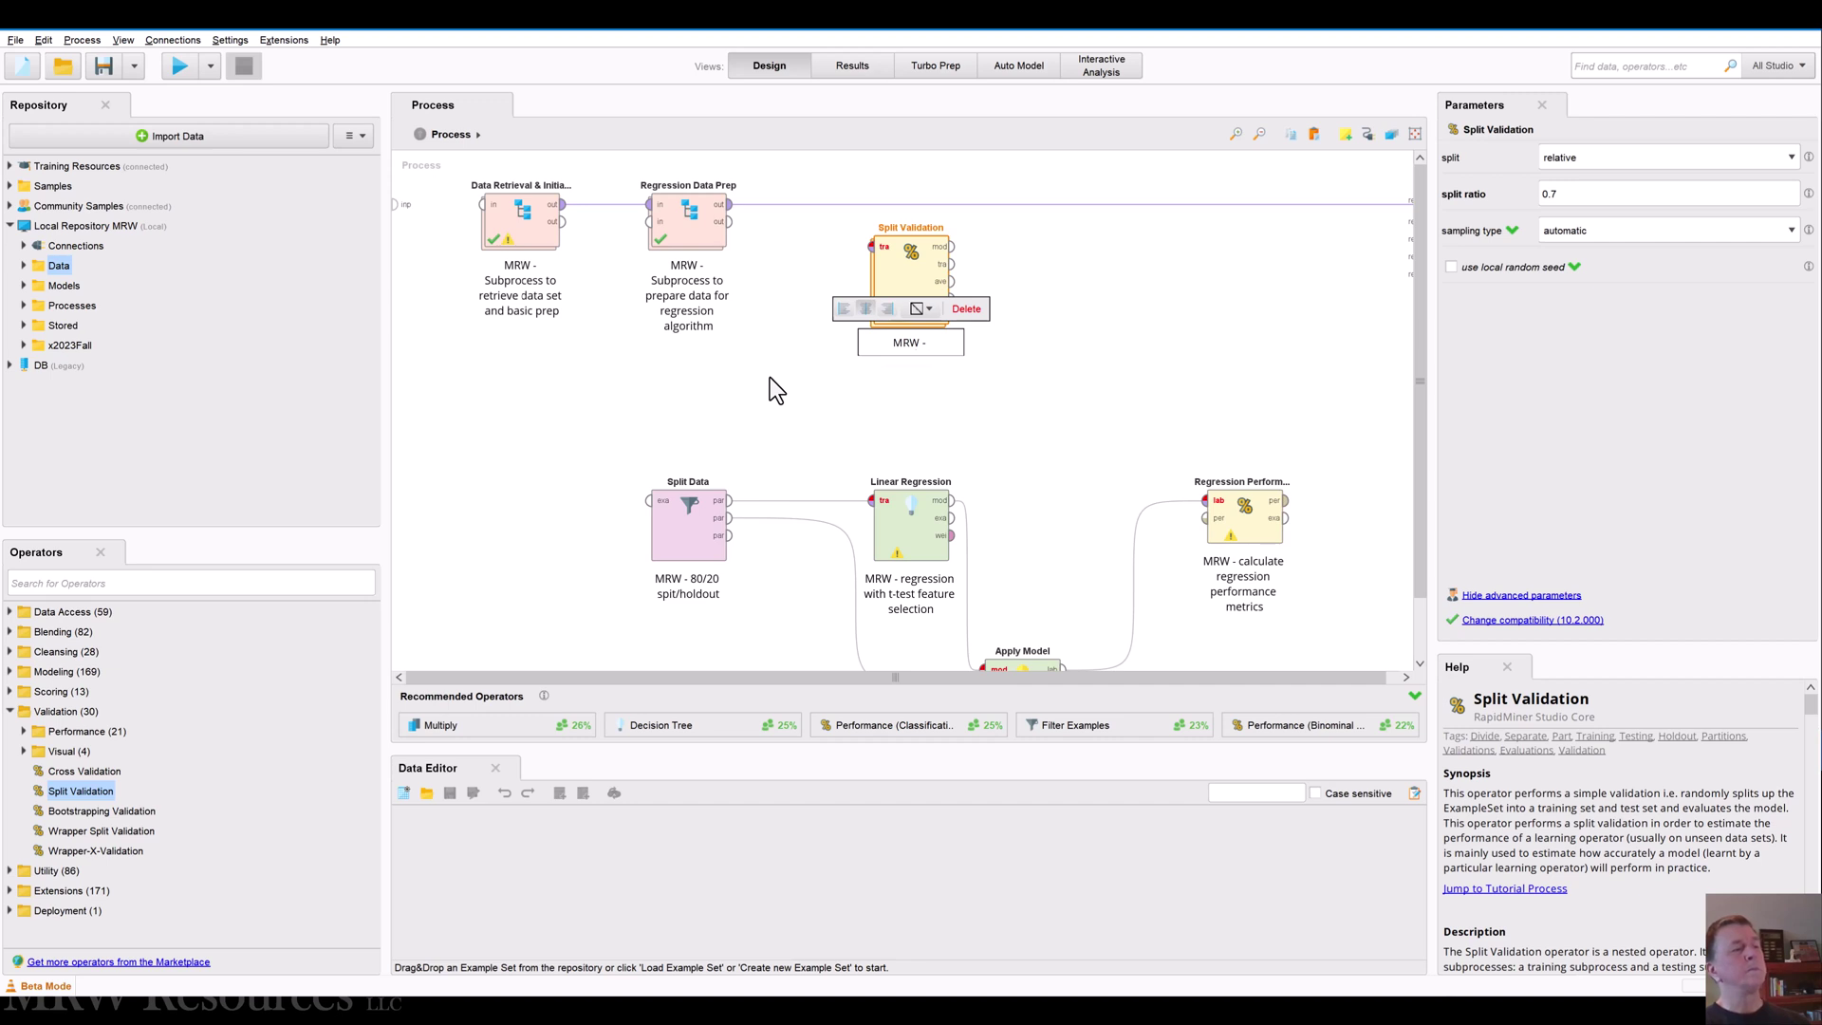
text(Split)
text( validation for)
key(BackSpace)
key(BackSpace)
key(BackSpace)
key(BackSpace)
text(subprocess)
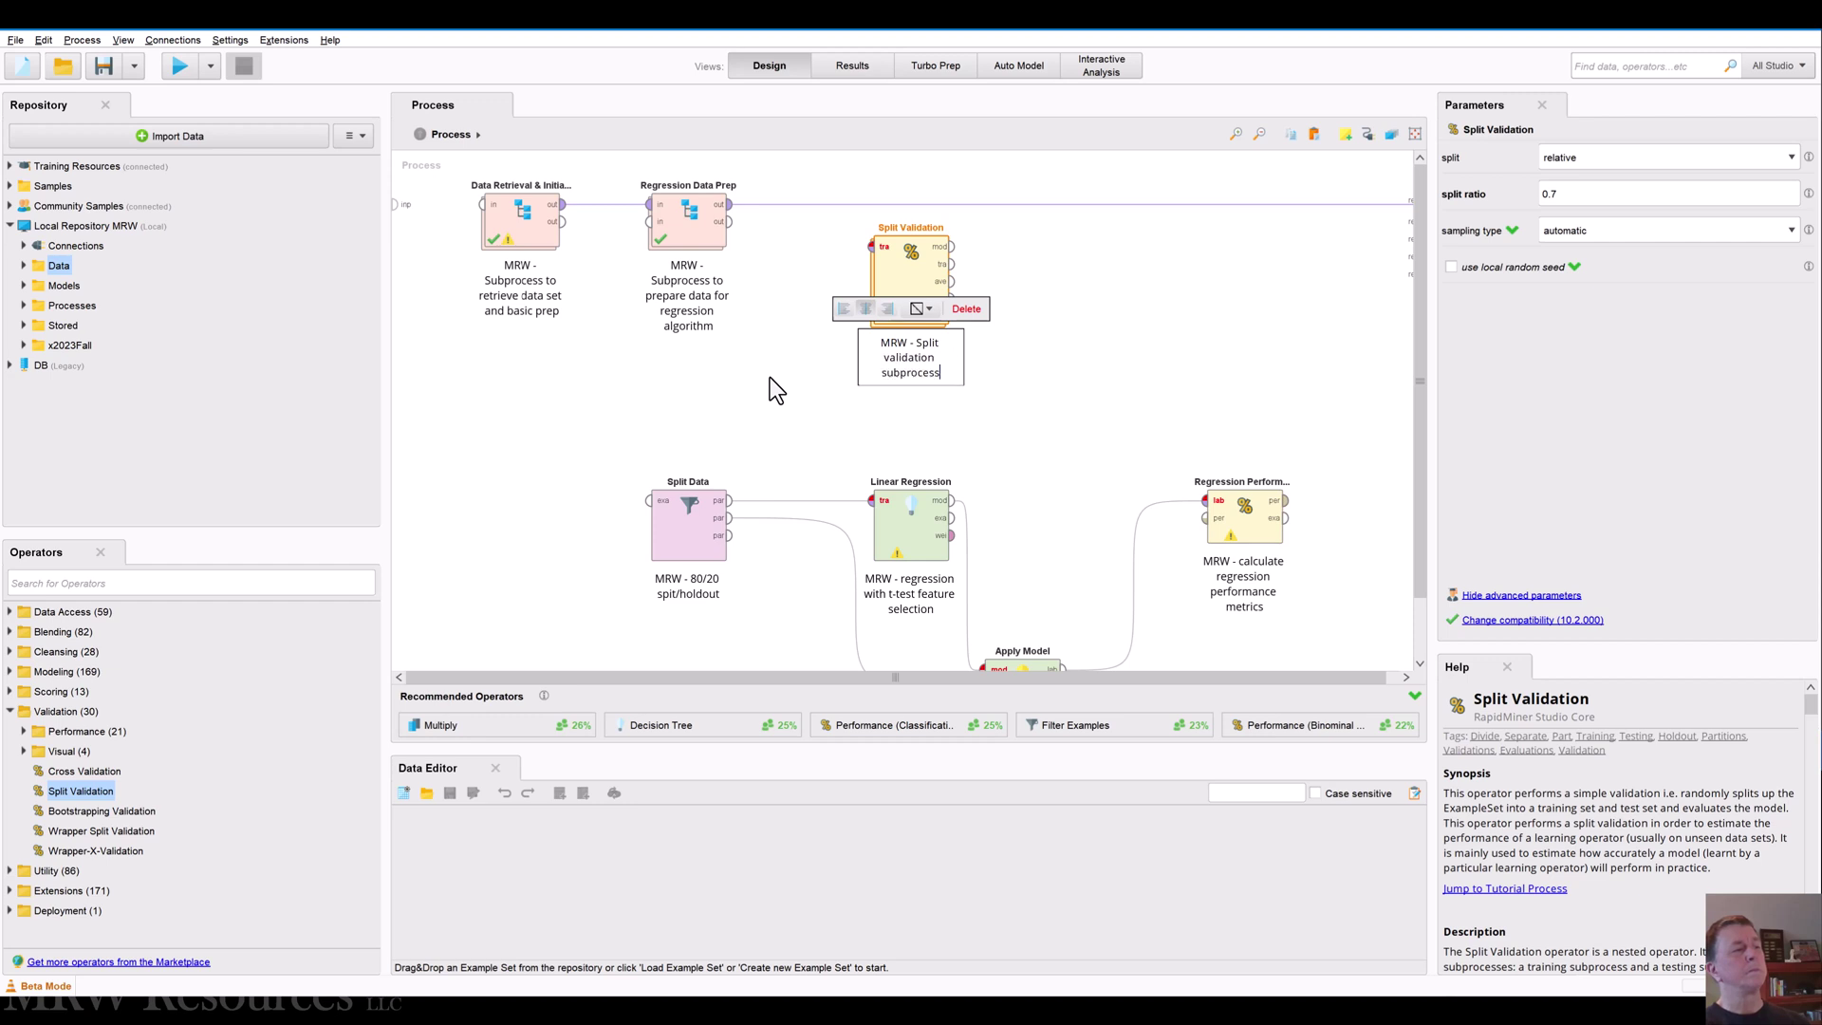
text(es)
key(BackSpace)
key(BackSpace)
text(s for our selected algorithm)
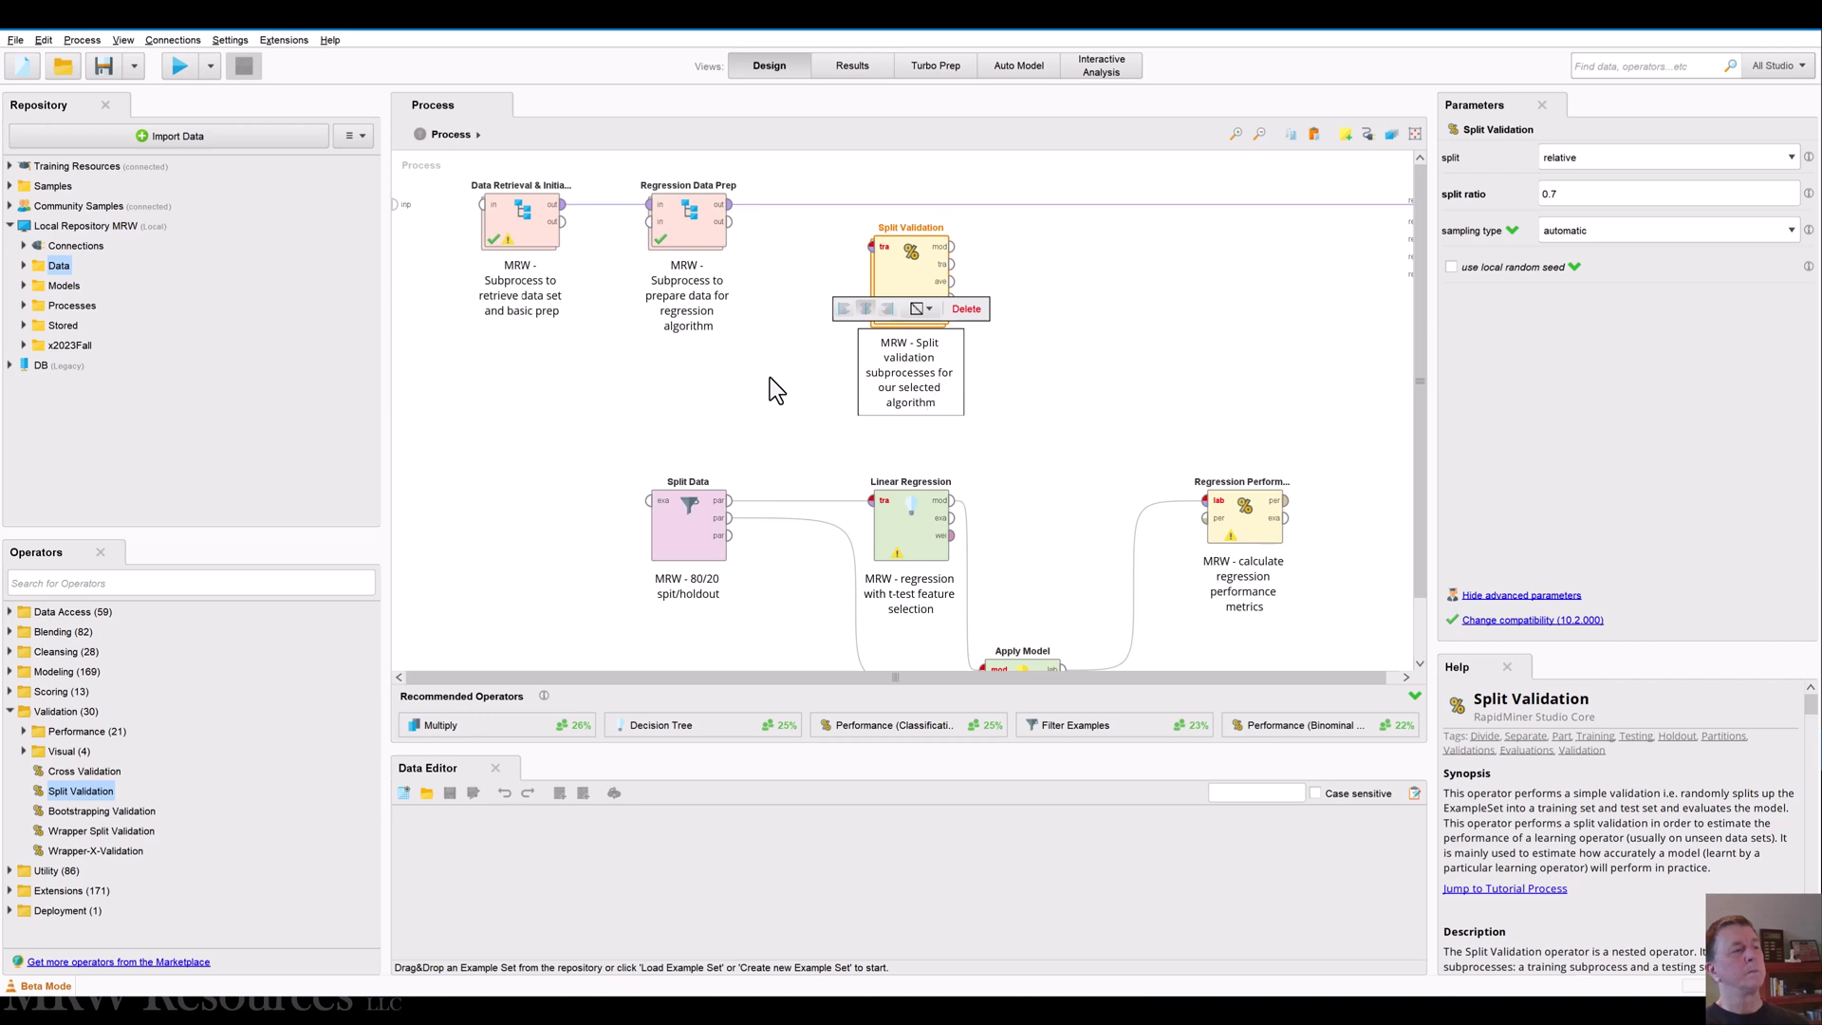
click(770, 377)
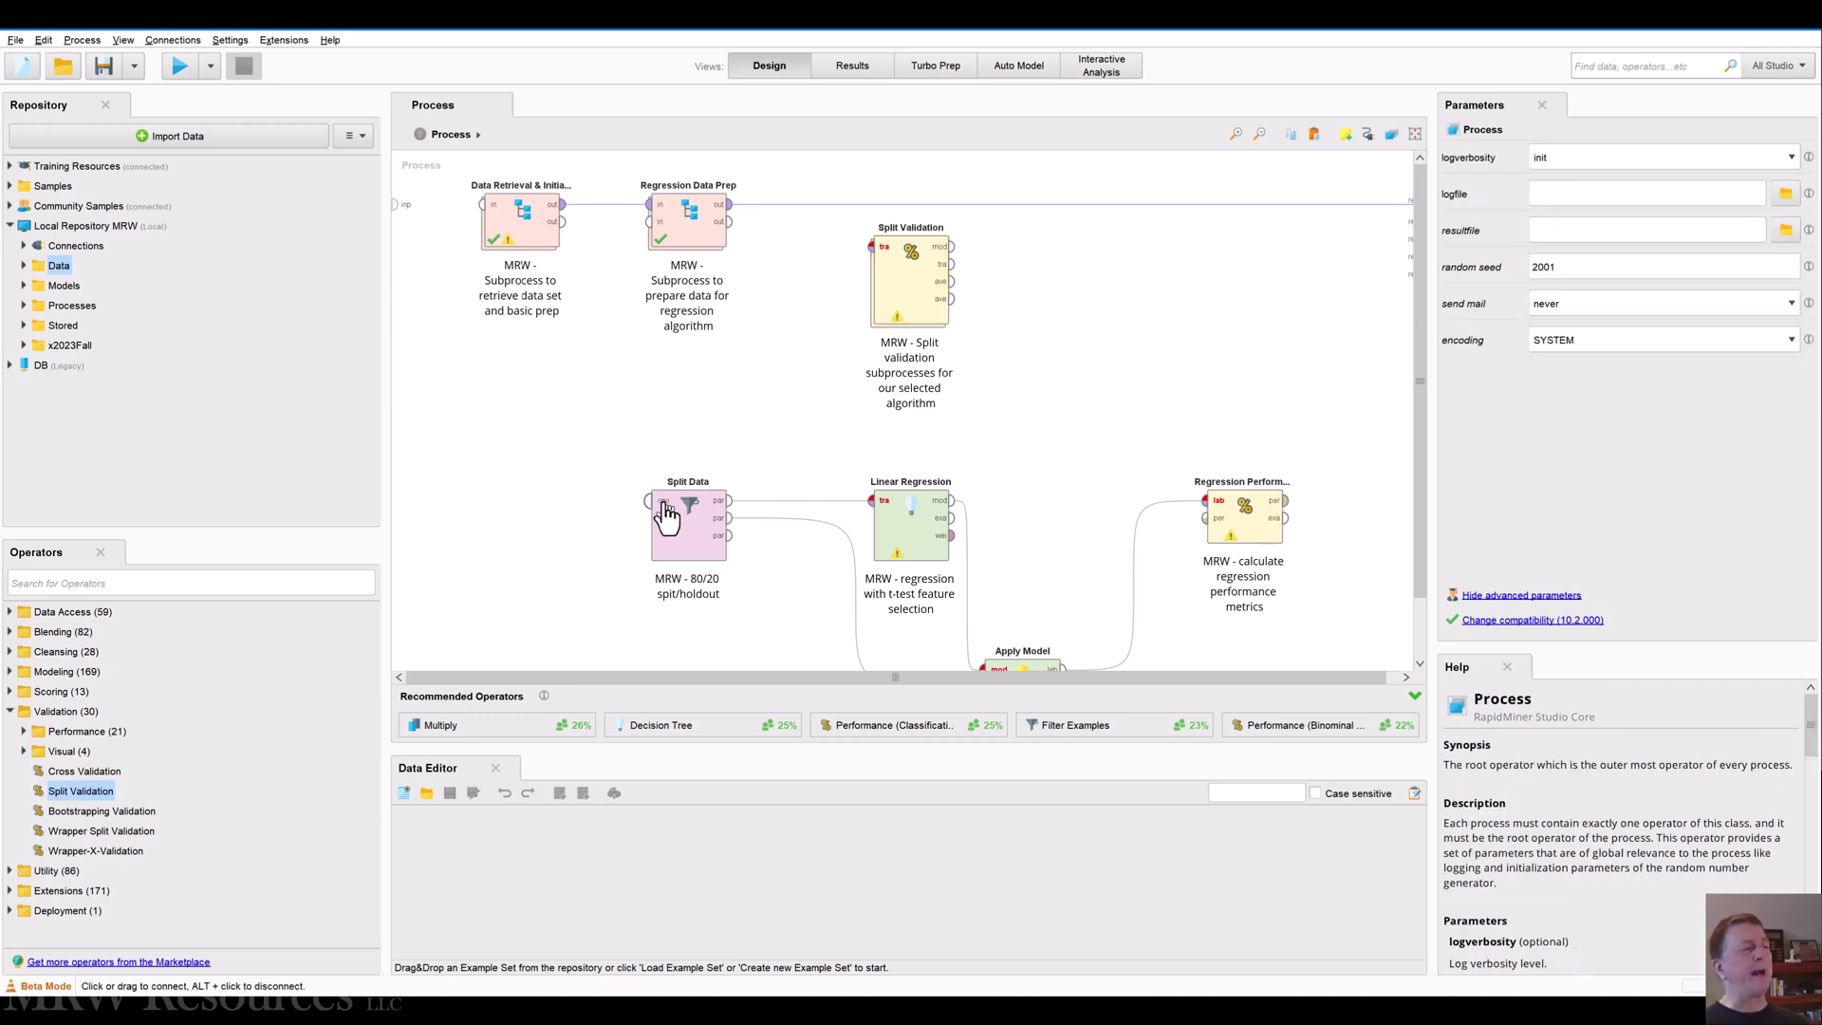
Look over Split Validation's Training and Testing areas, and compare the parameters of Split Data and Split Validation in the top-level process
double_click(892, 280)
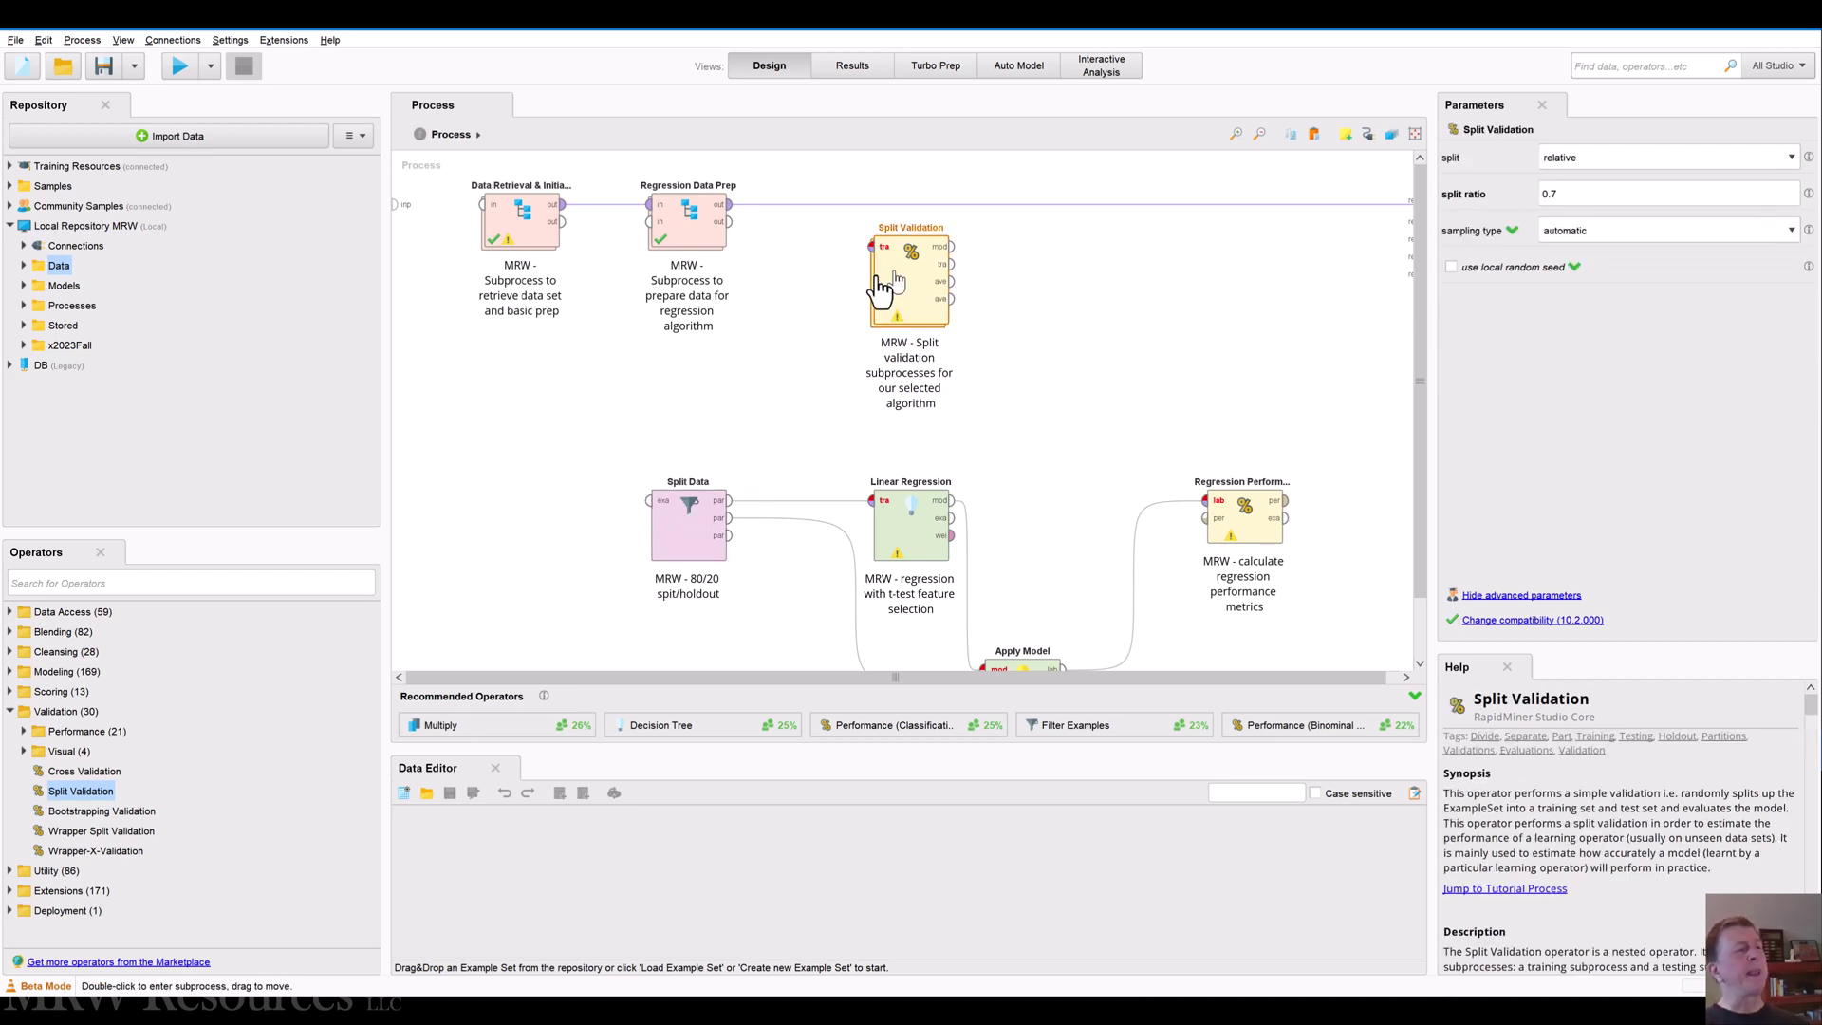
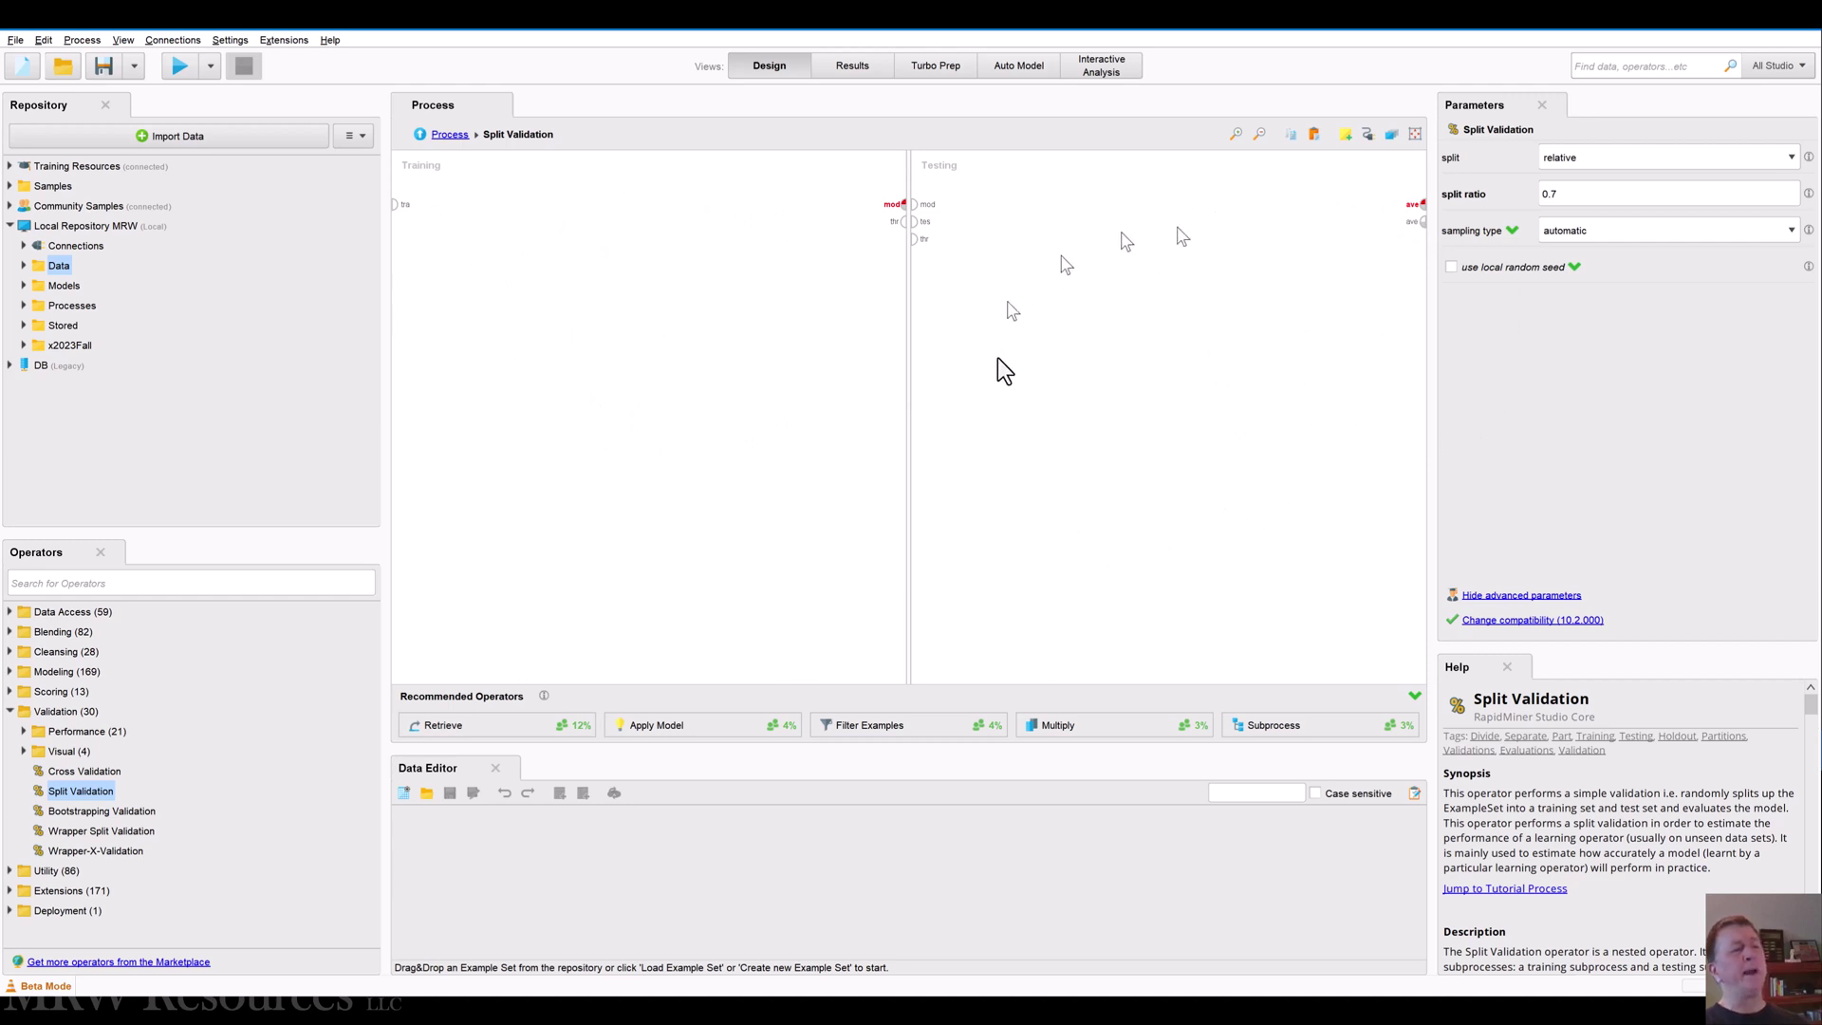
click(444, 134)
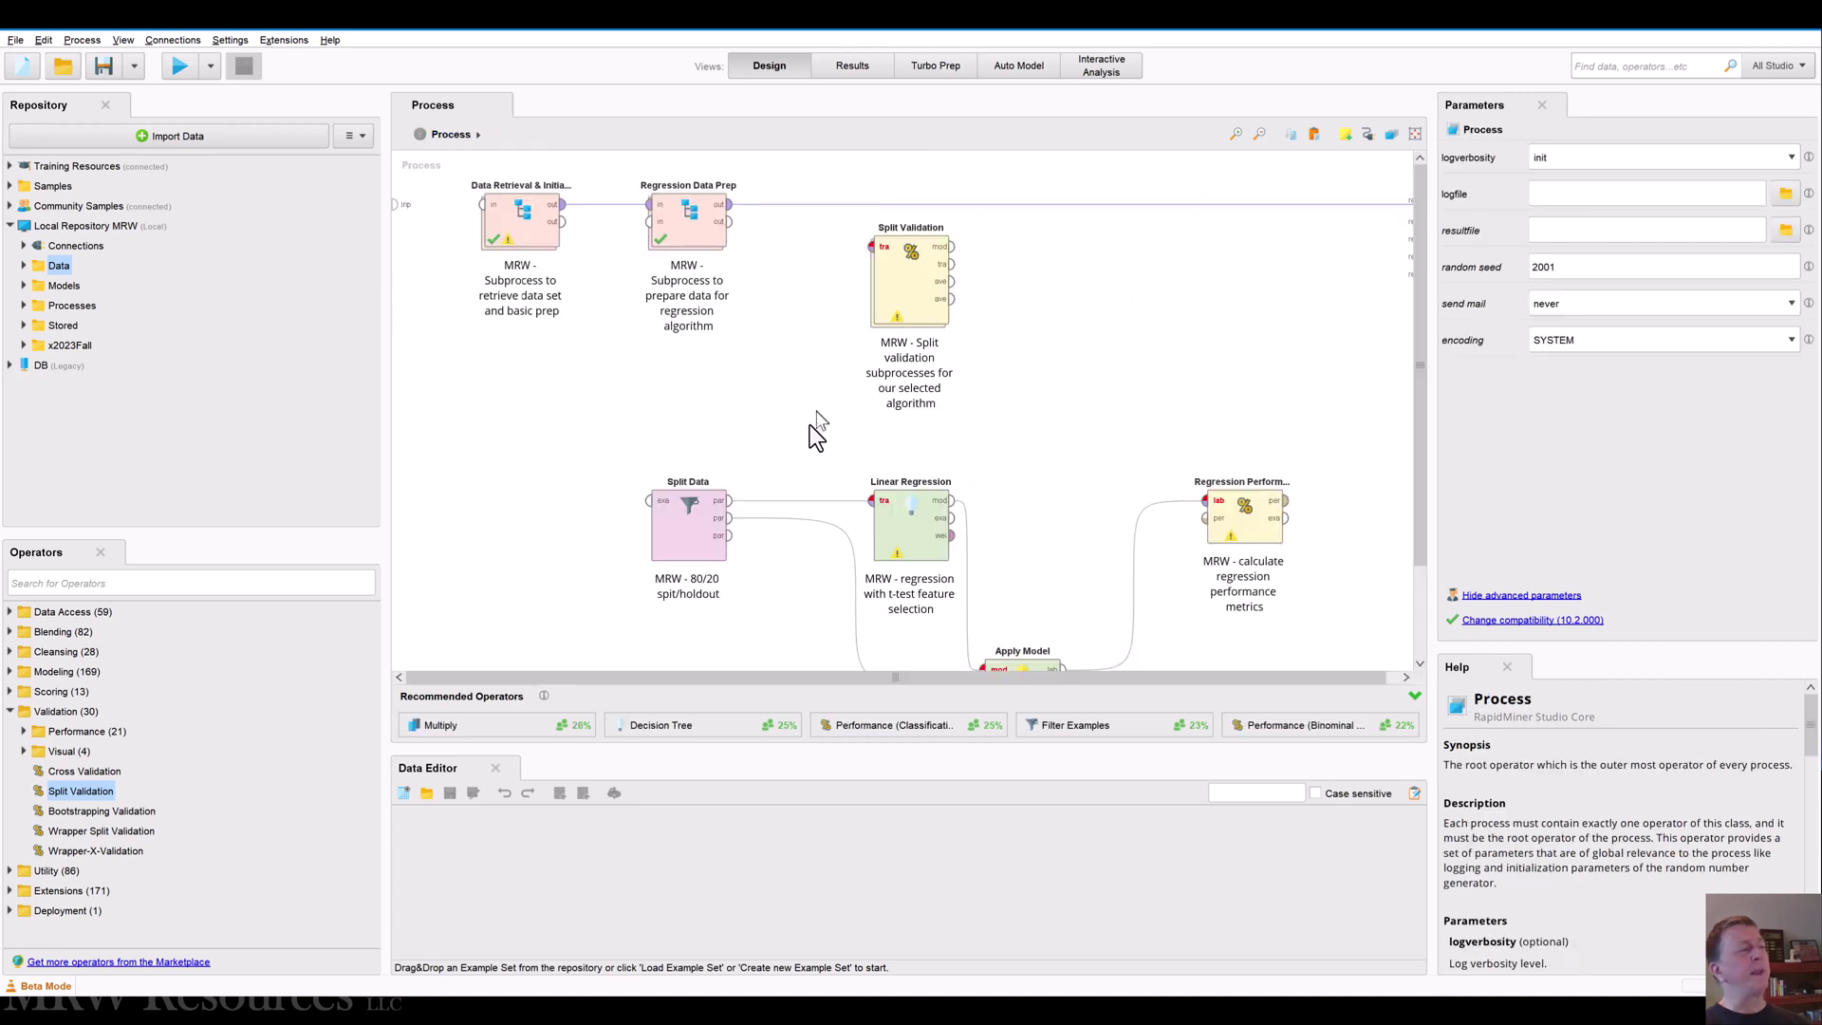
click(679, 546)
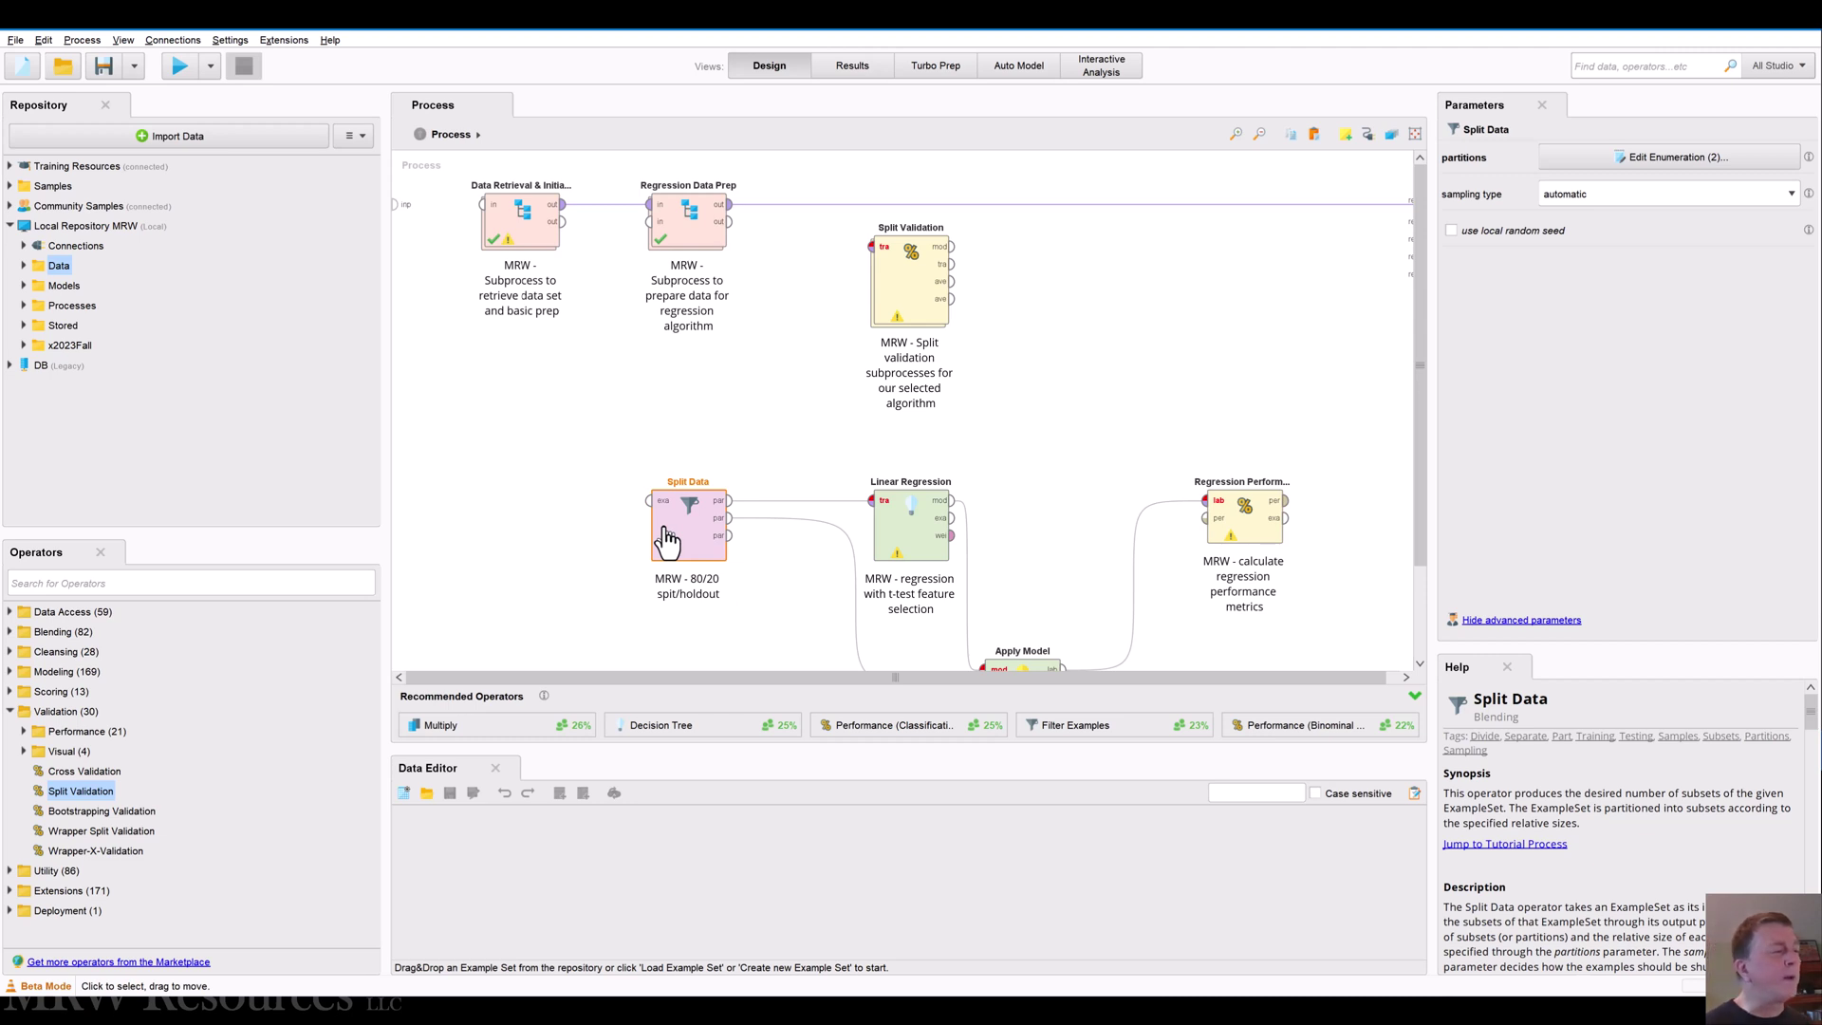
click(914, 309)
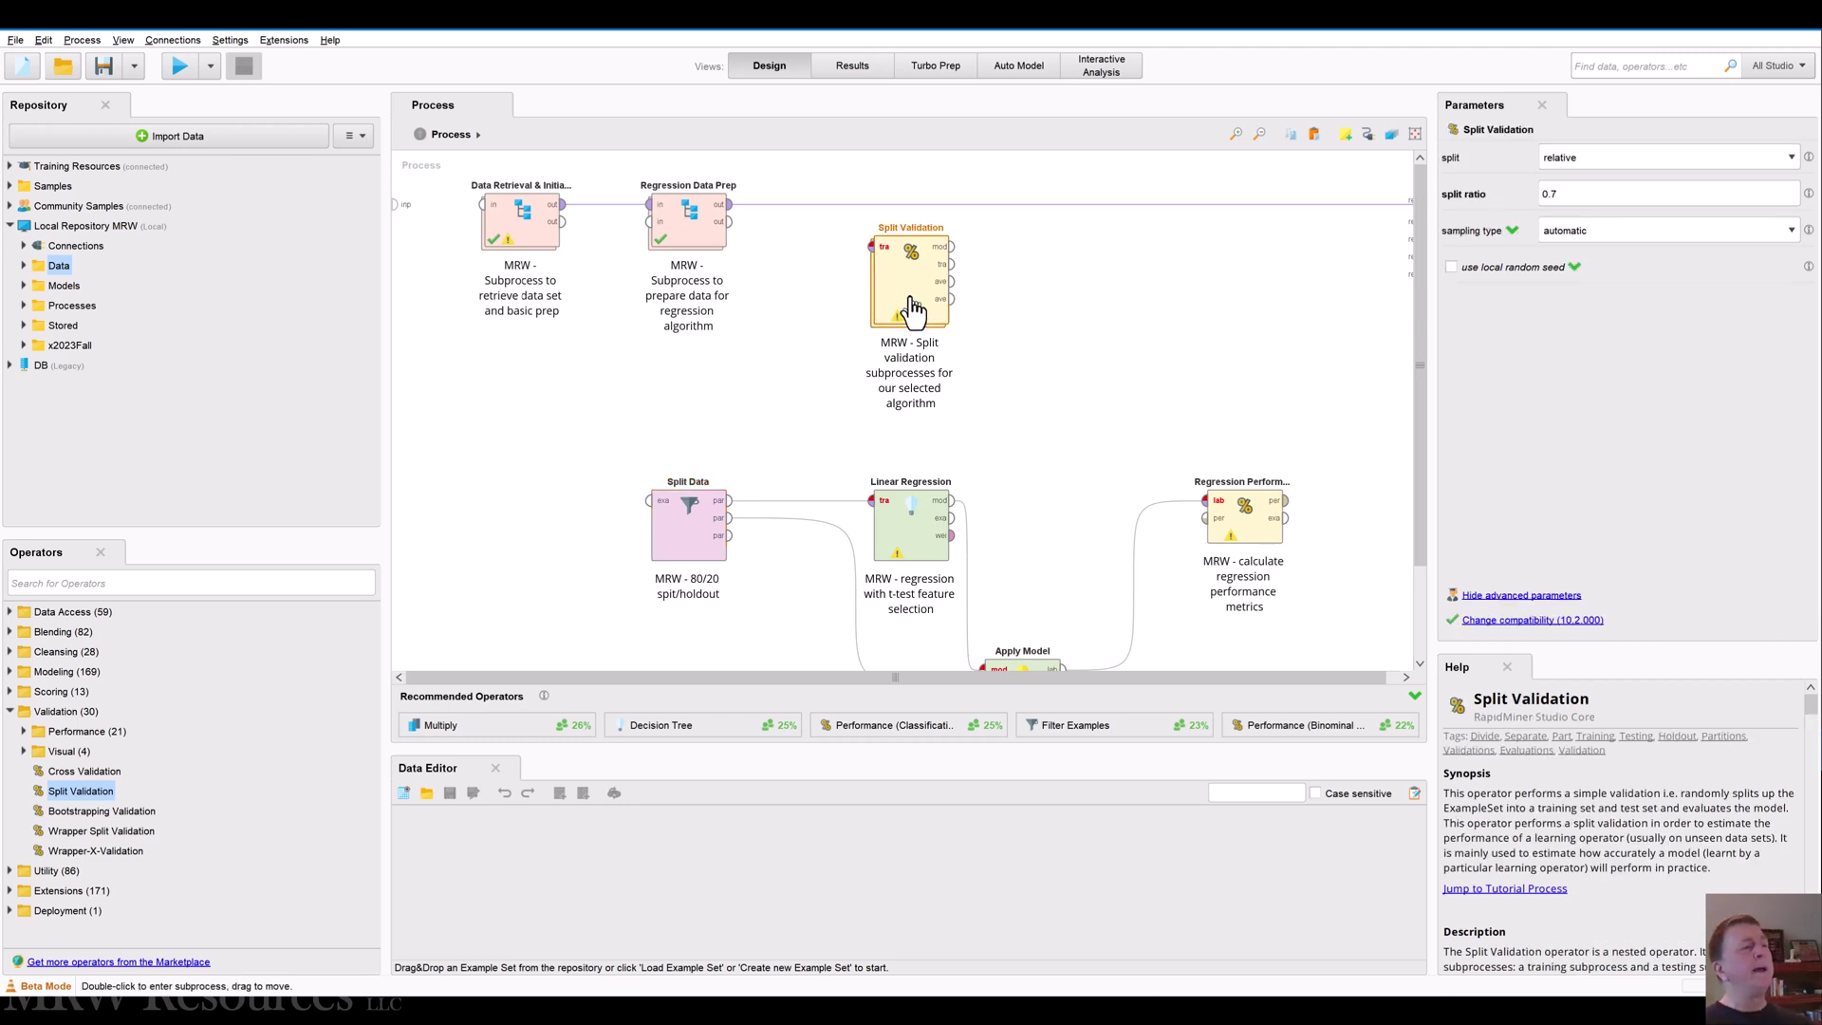
Insert "(80/20)" after "validation" in the Split Validation operator's note
right_click(911, 297)
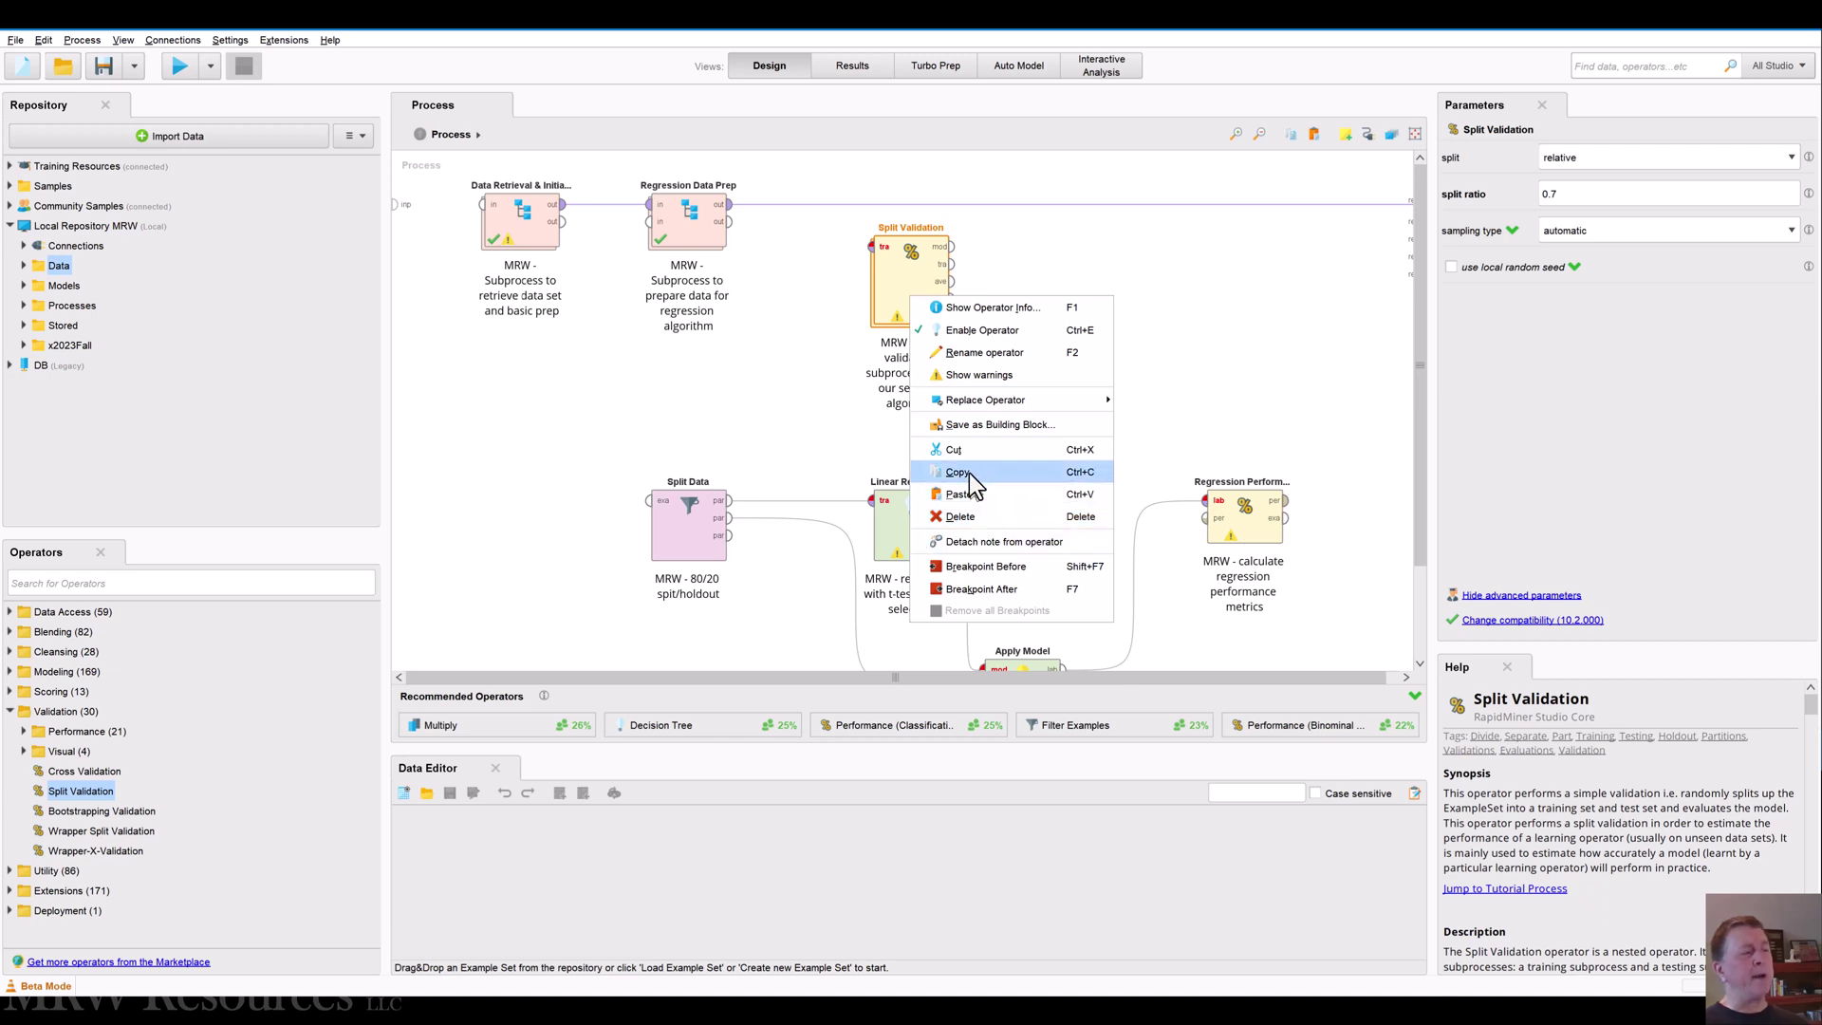
click(783, 403)
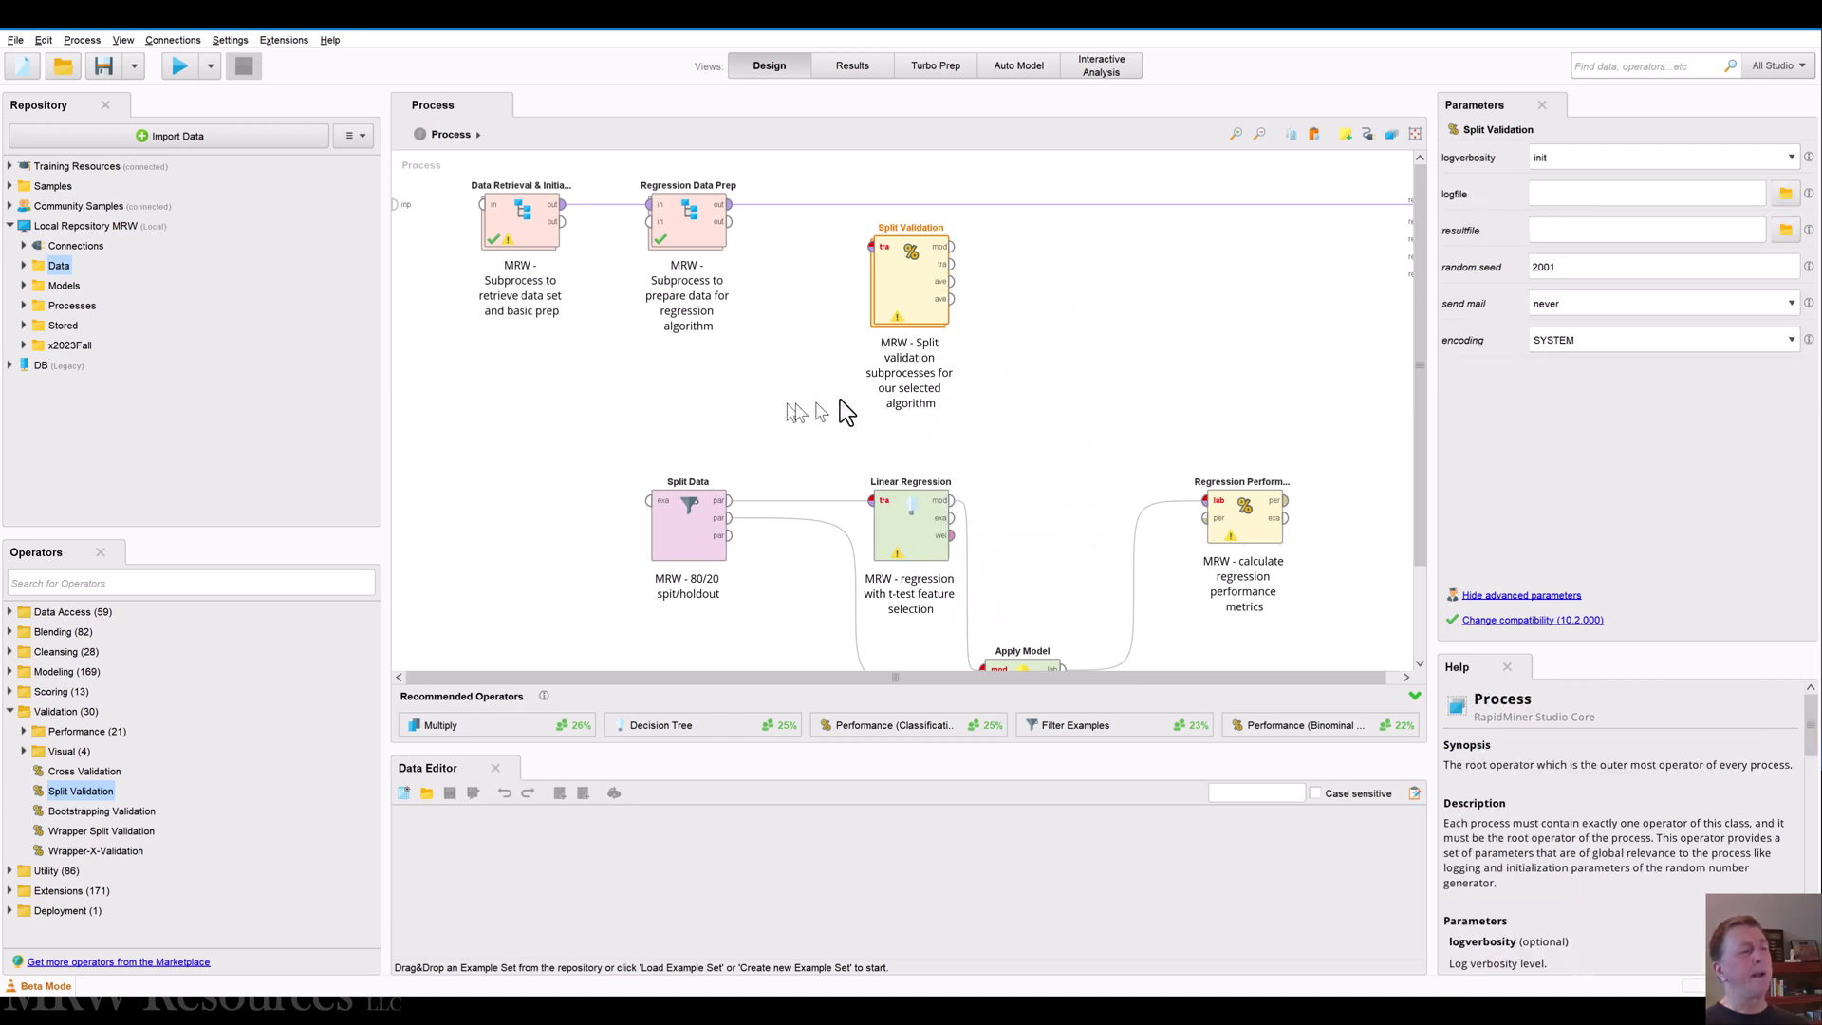
click(902, 370)
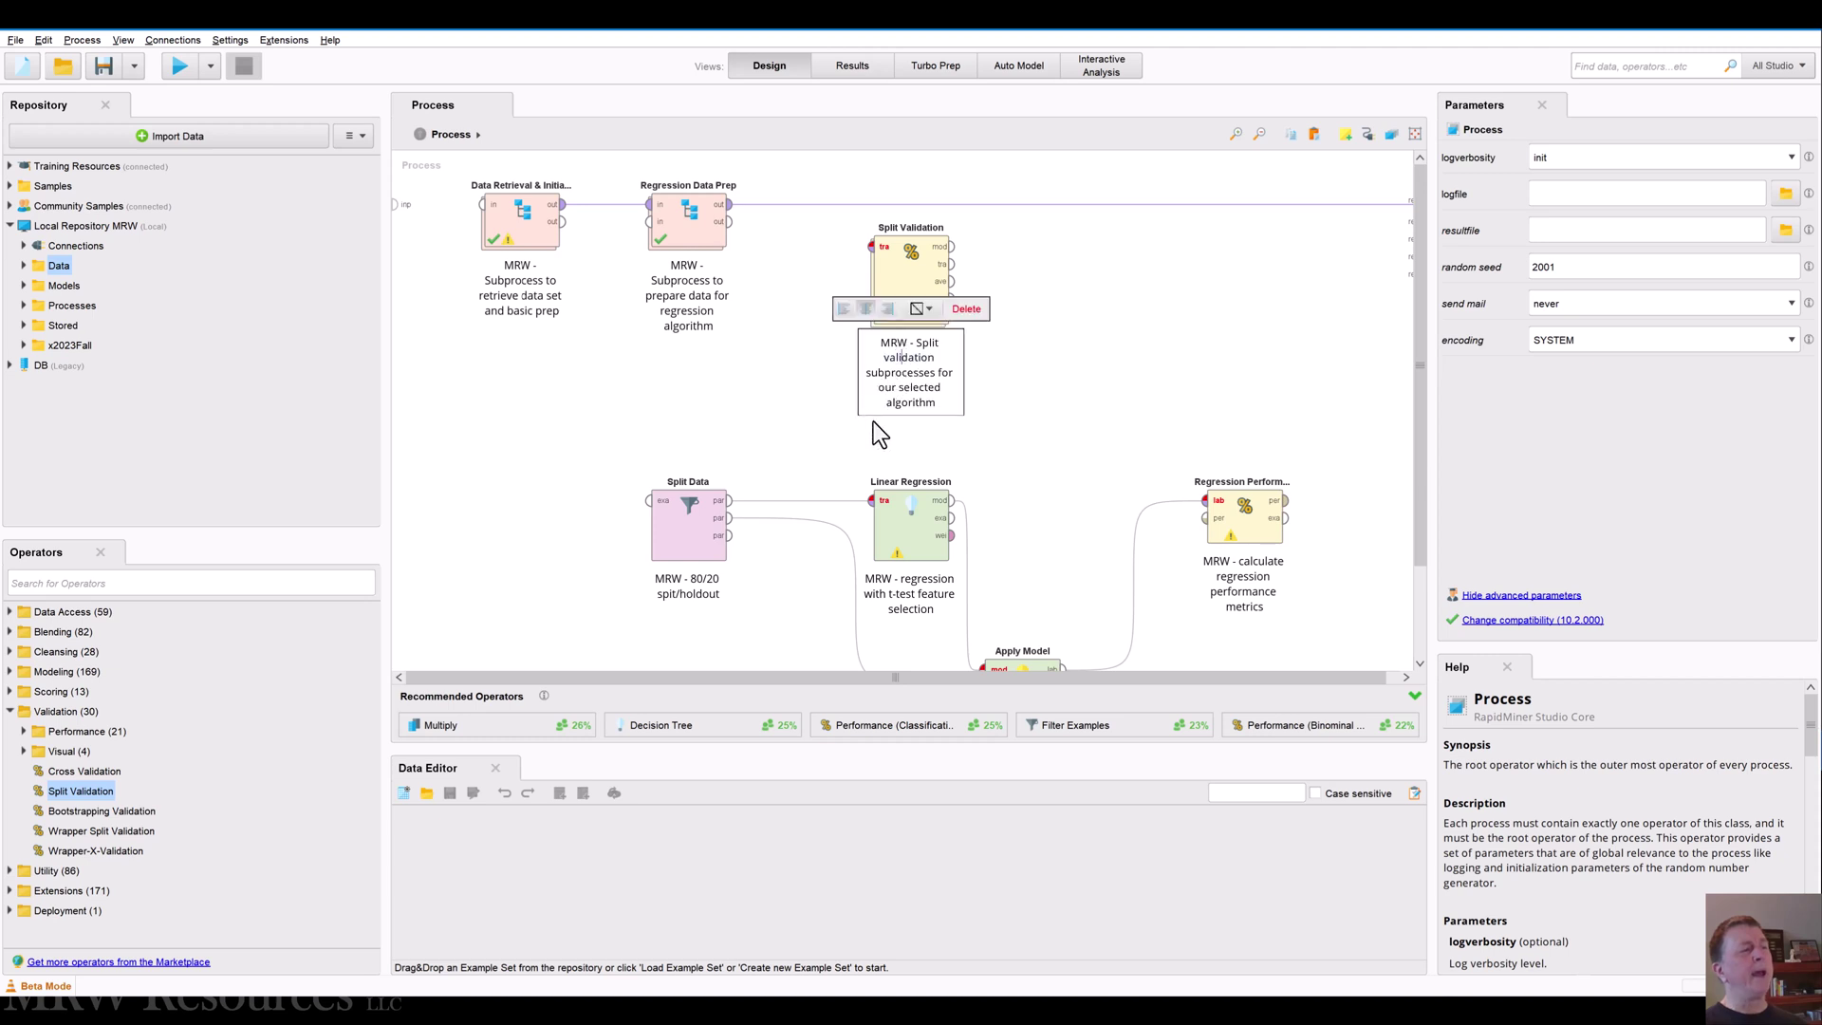
text((80)
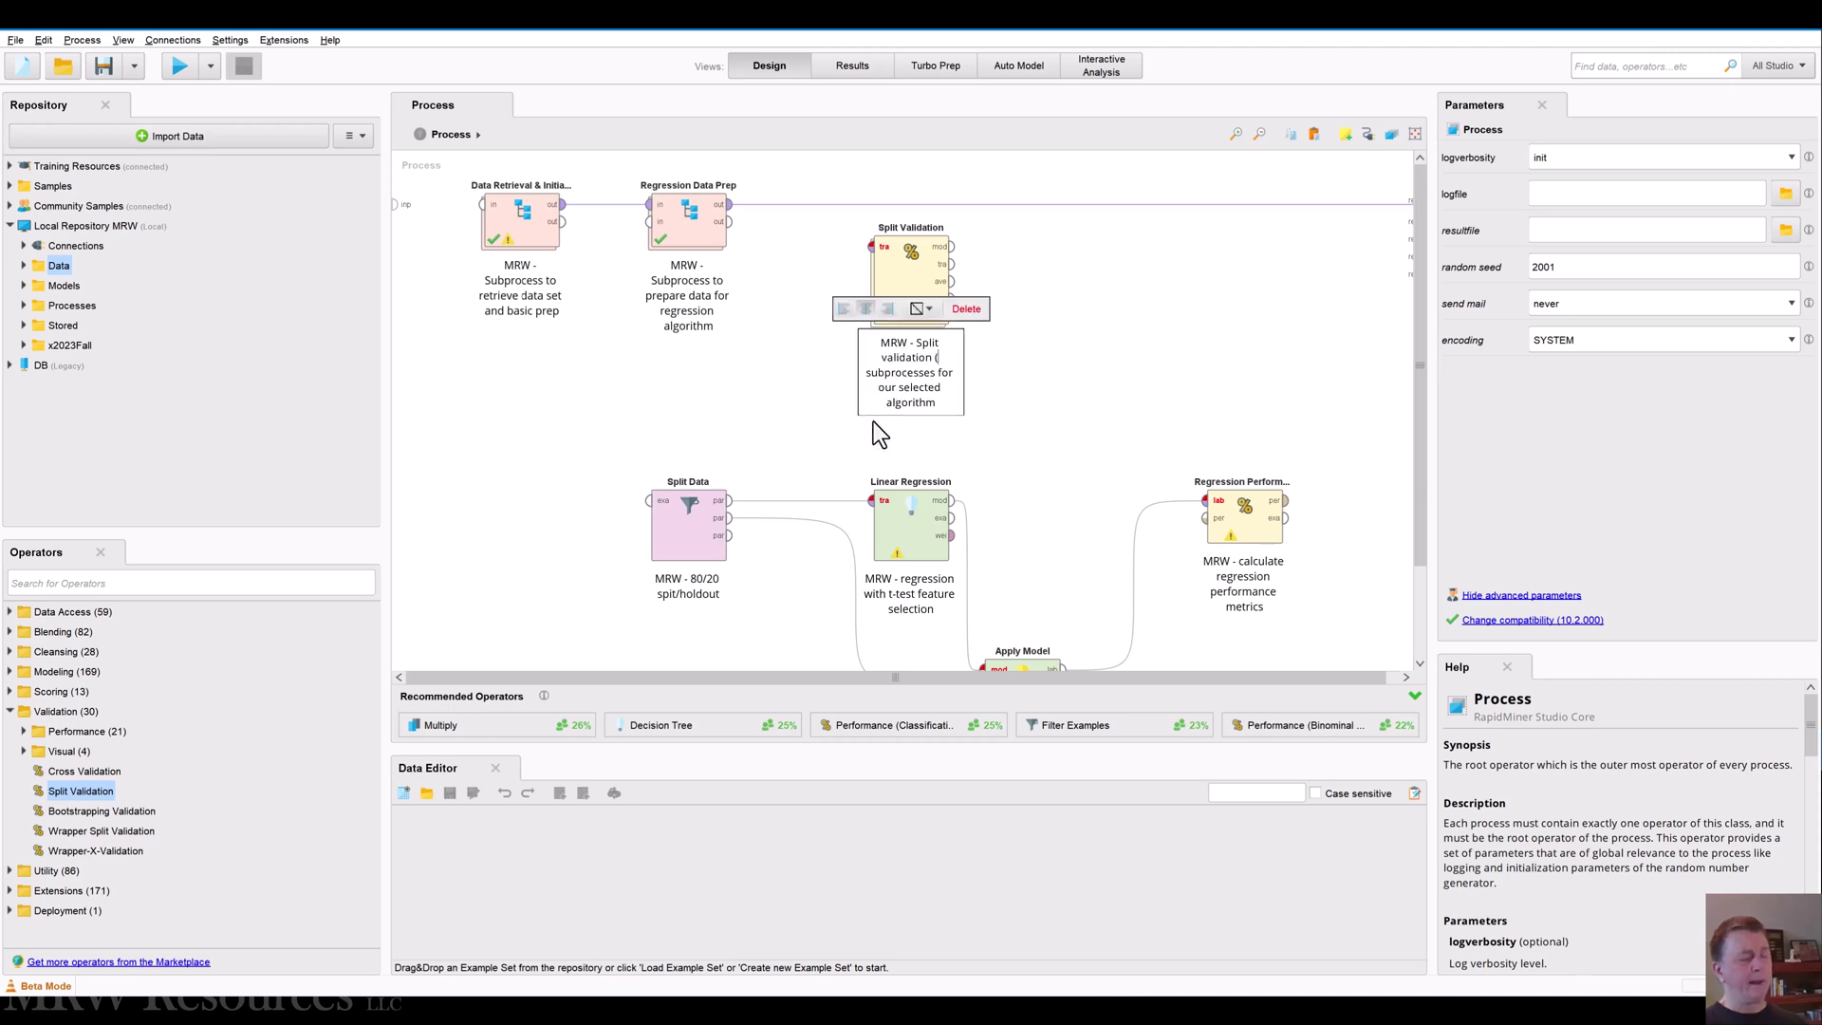
text(/20))
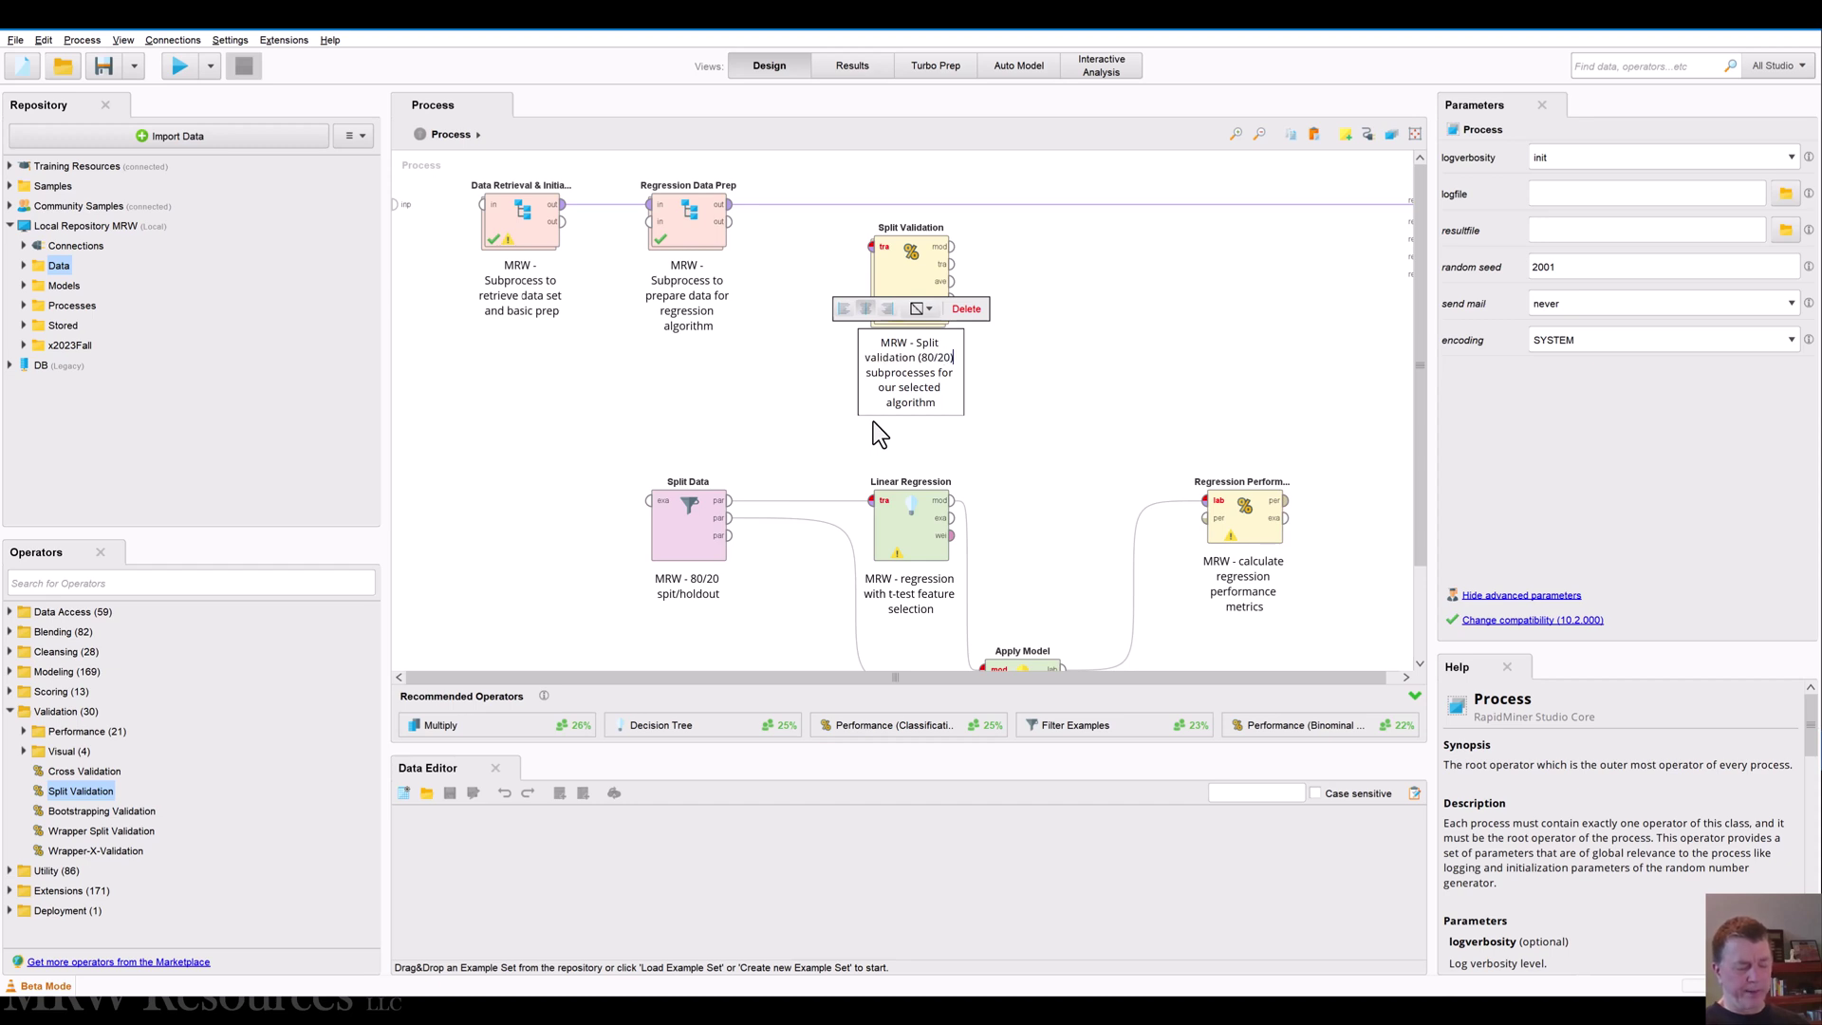
click(820, 385)
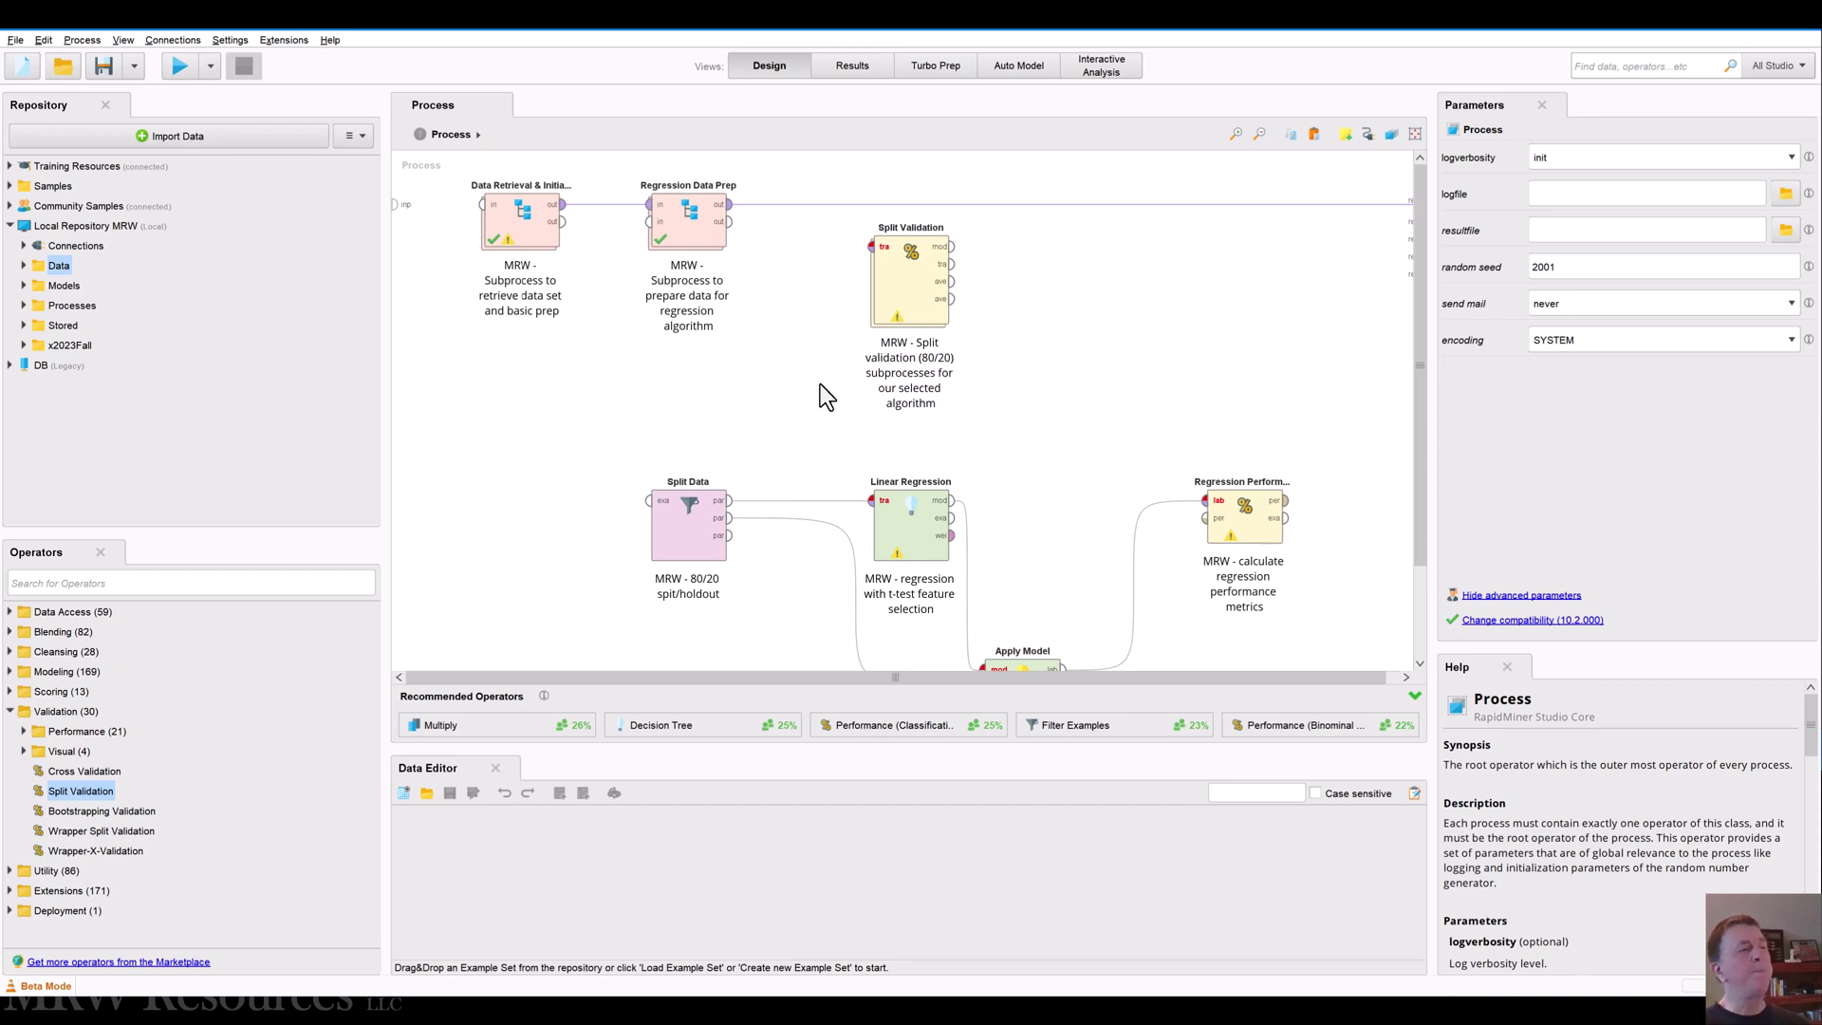
Set the Split Validation operator's split ratio to 0.8
click(920, 254)
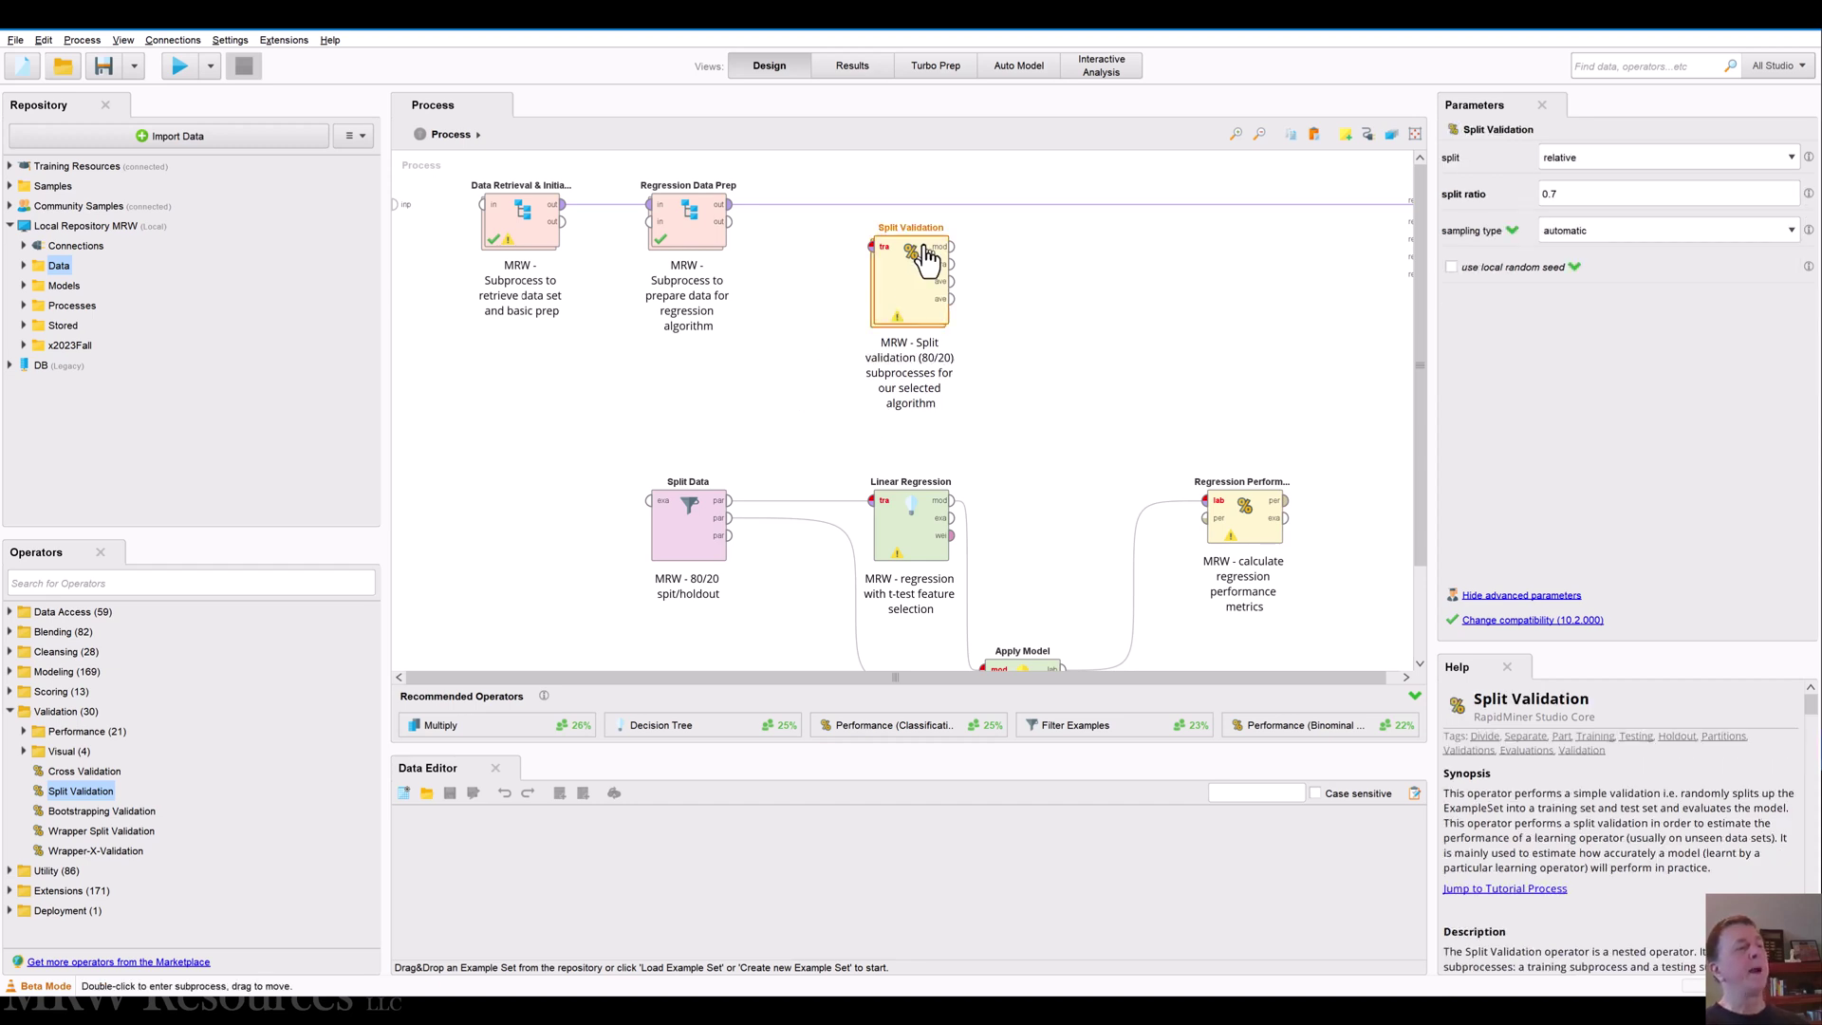
click(1587, 198)
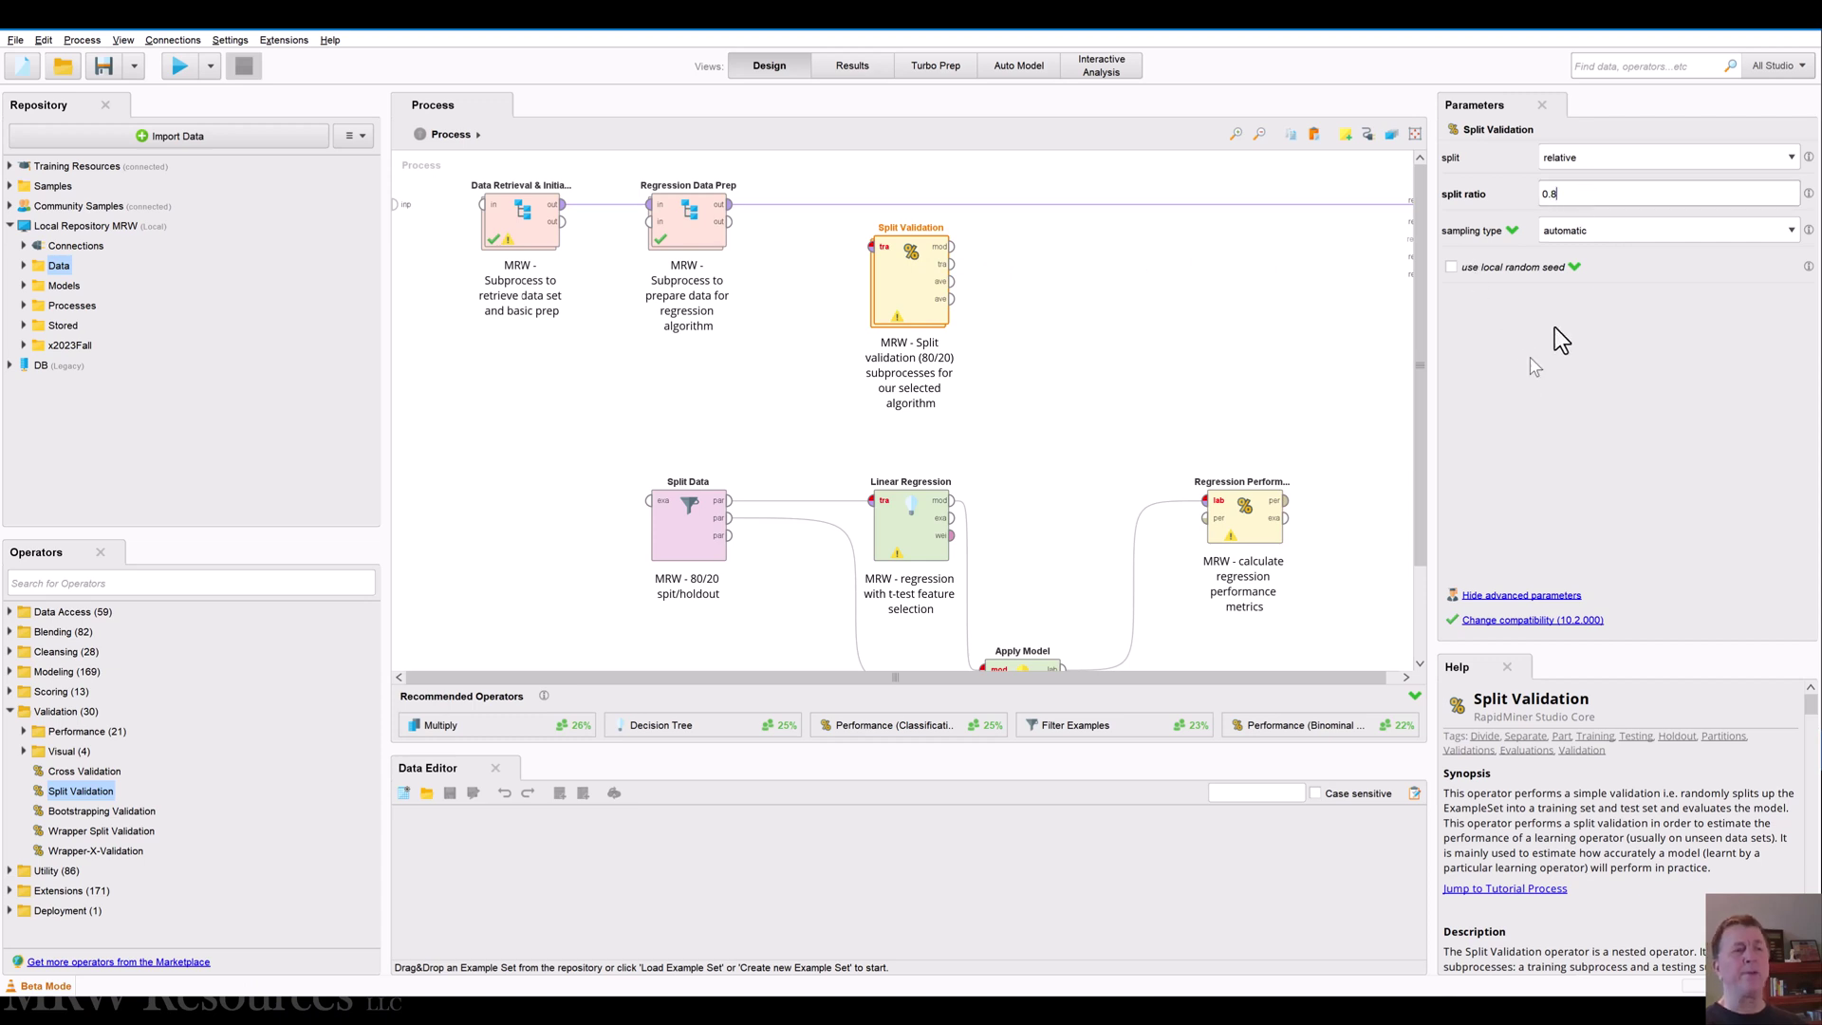
click(1609, 235)
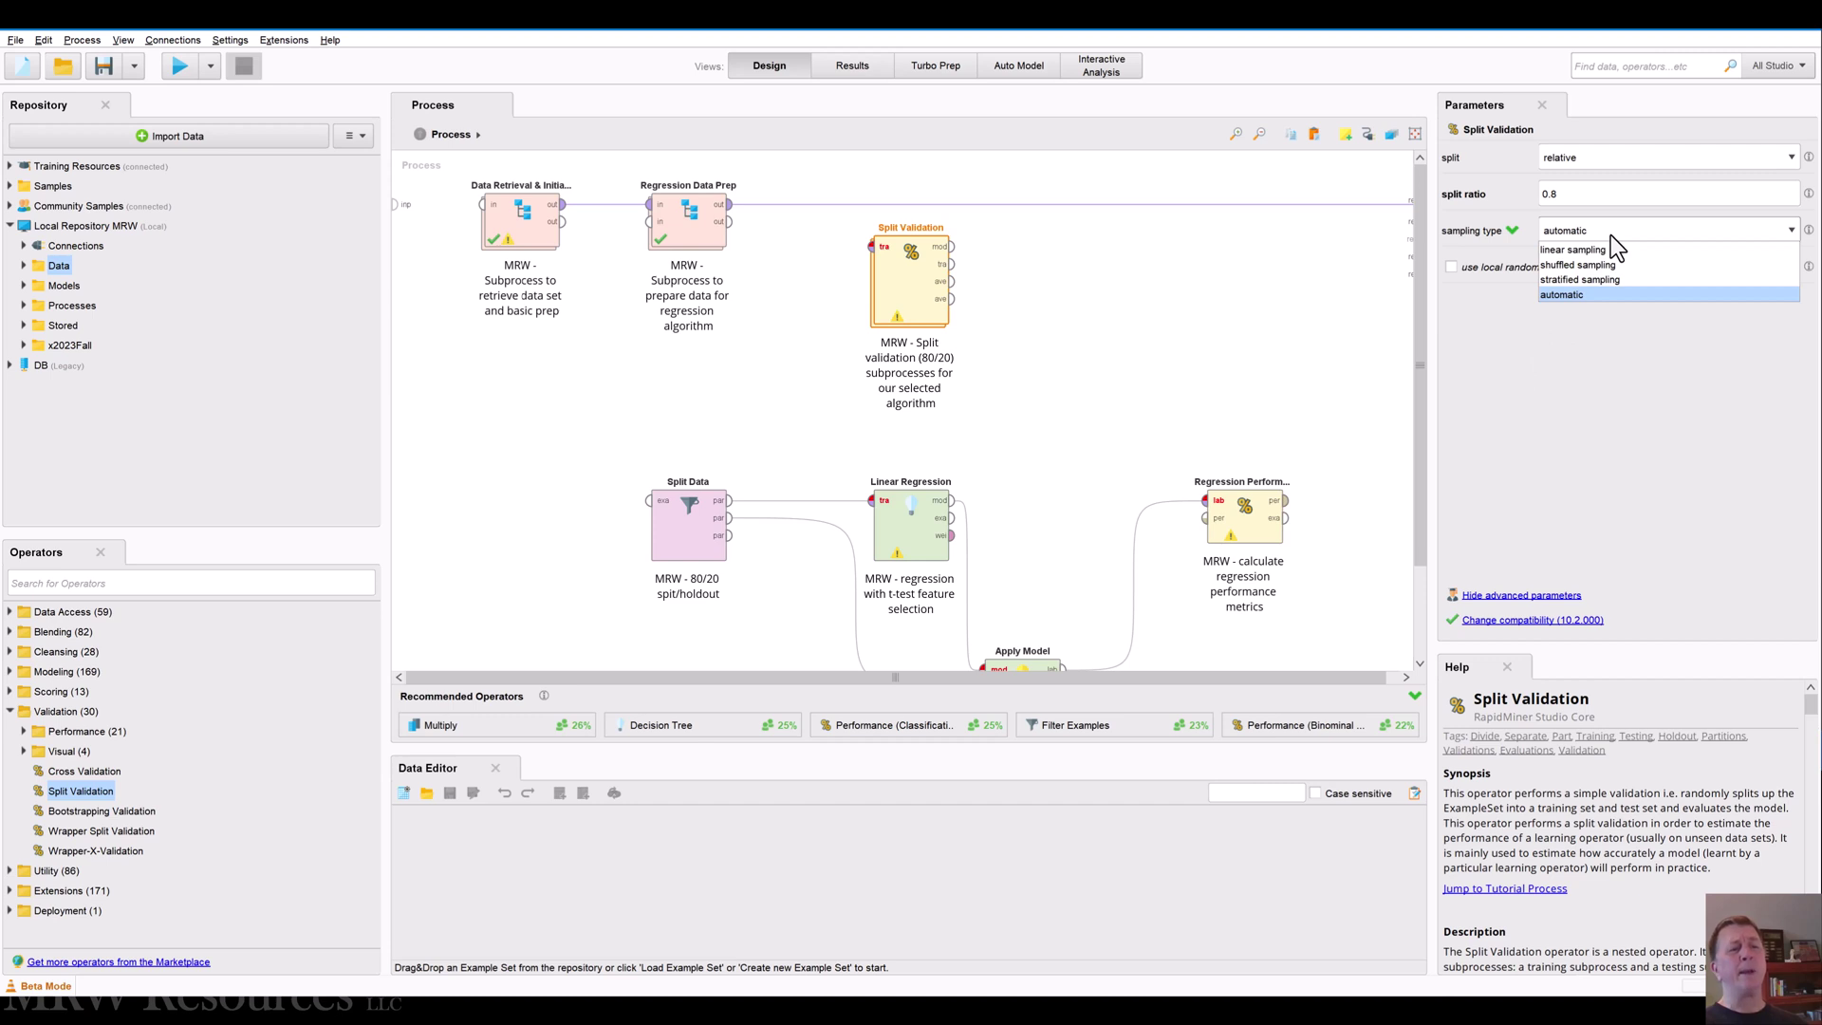
click(1586, 278)
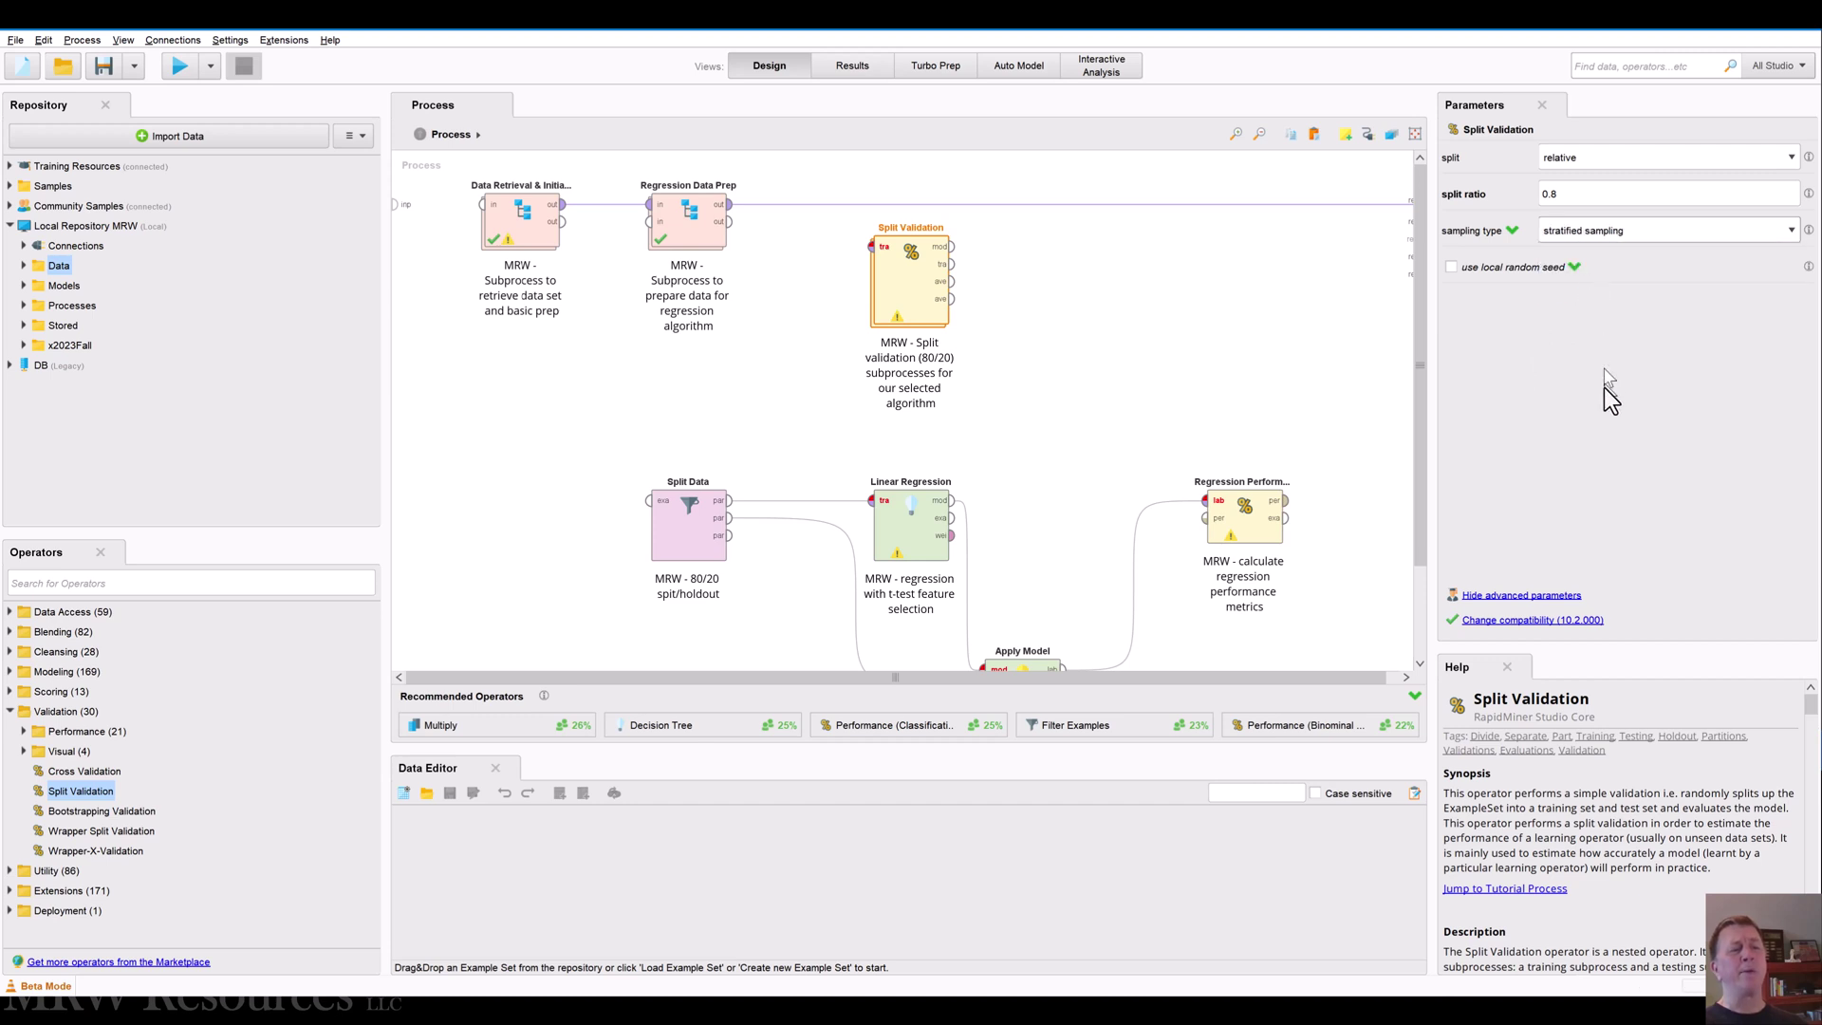
click(1624, 235)
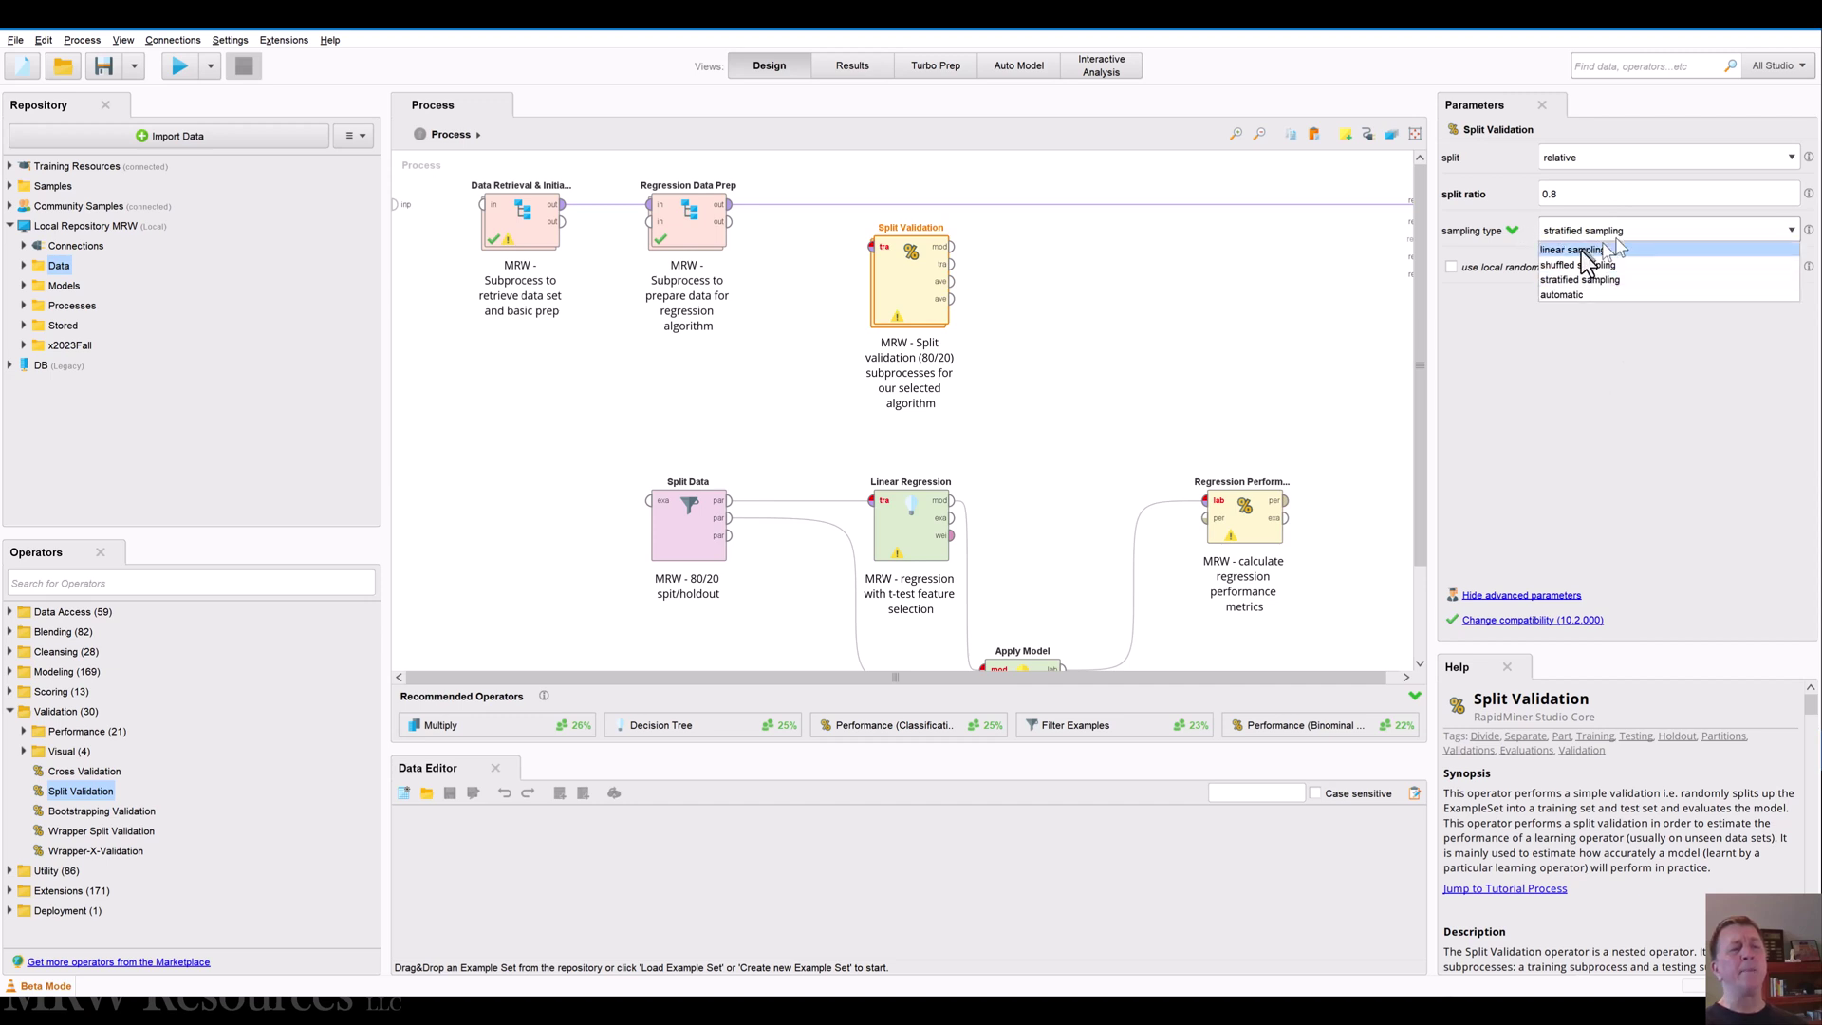
click(1564, 294)
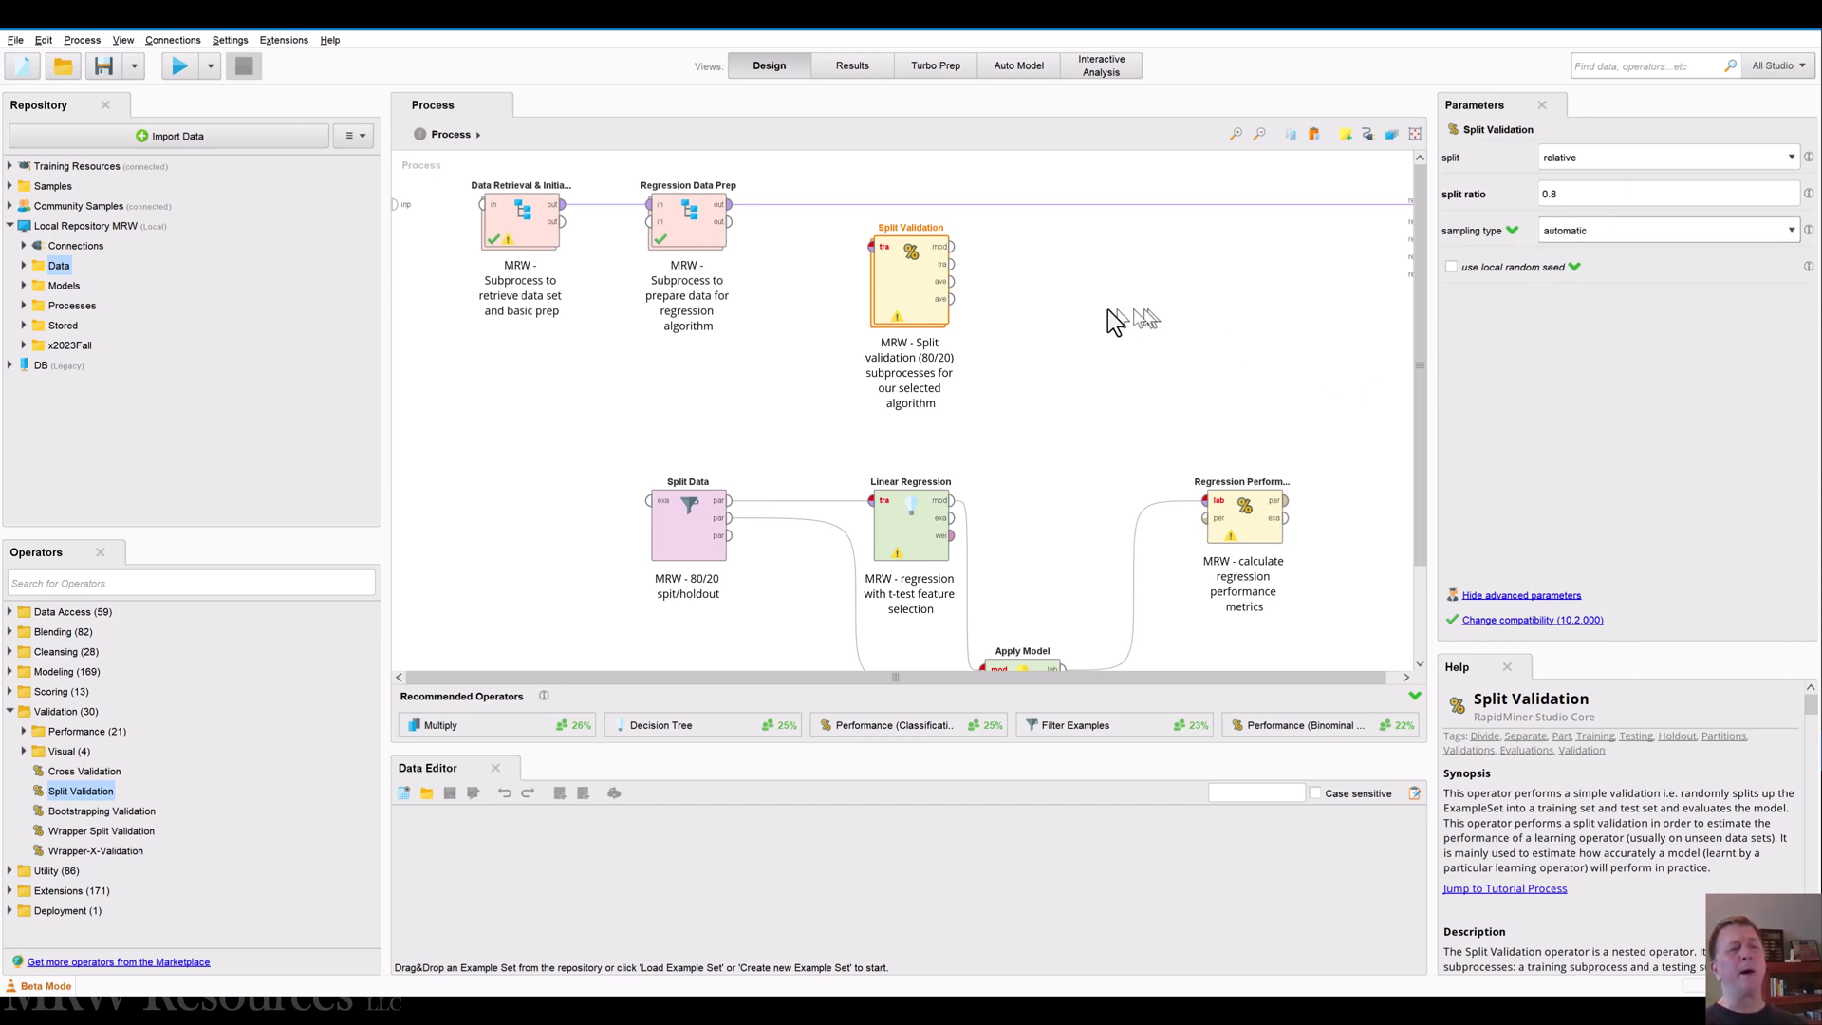
Delete the Split Data operator from the top-level process
click(696, 529)
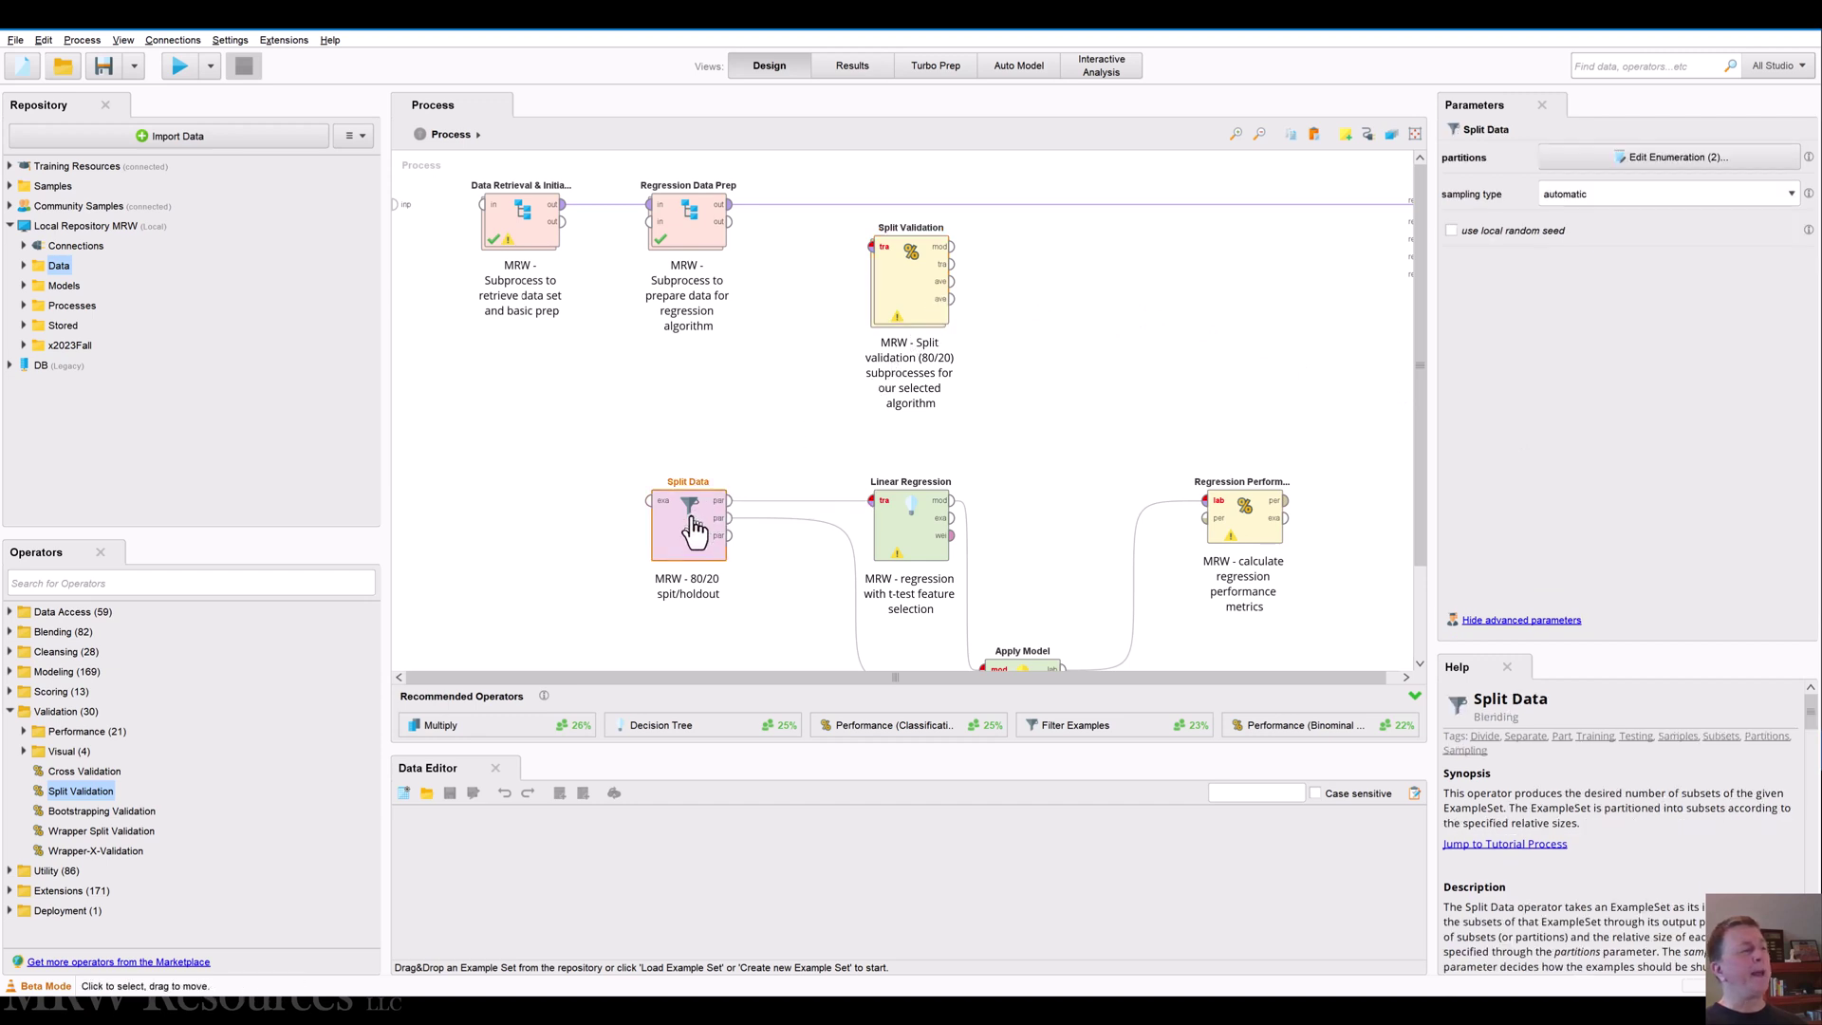
key(Delete)
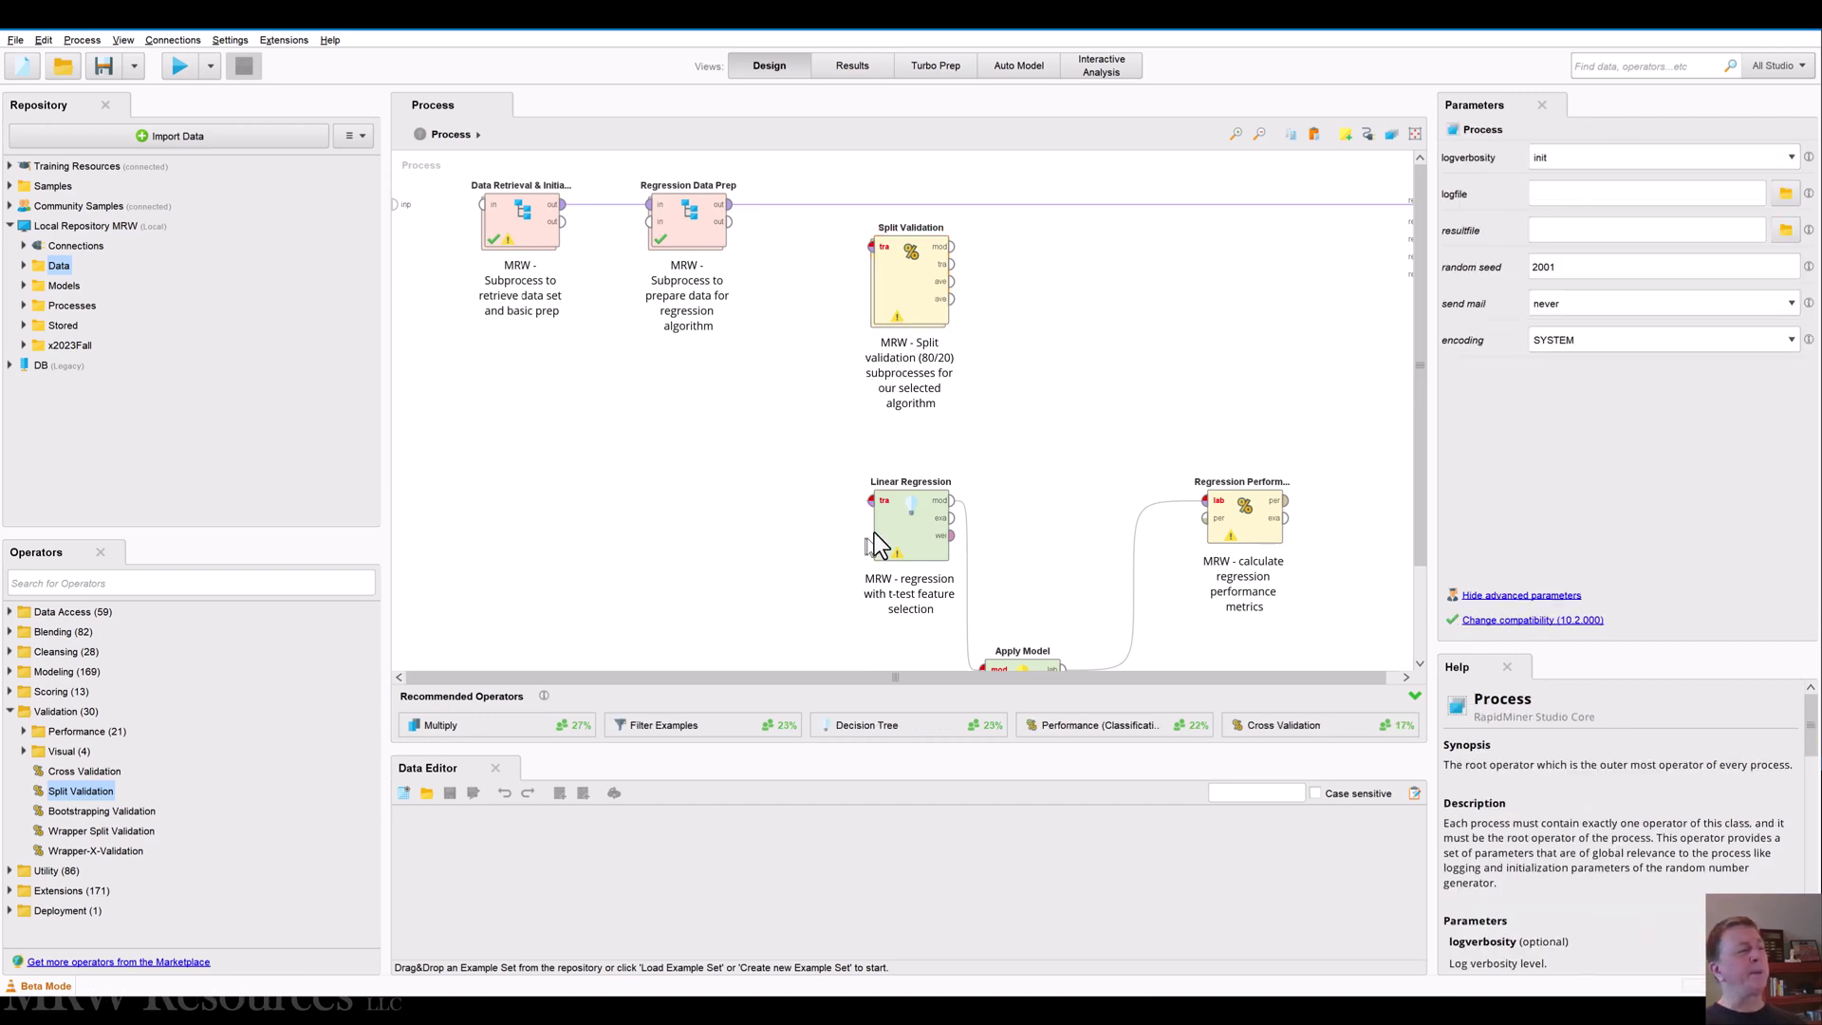
click(902, 534)
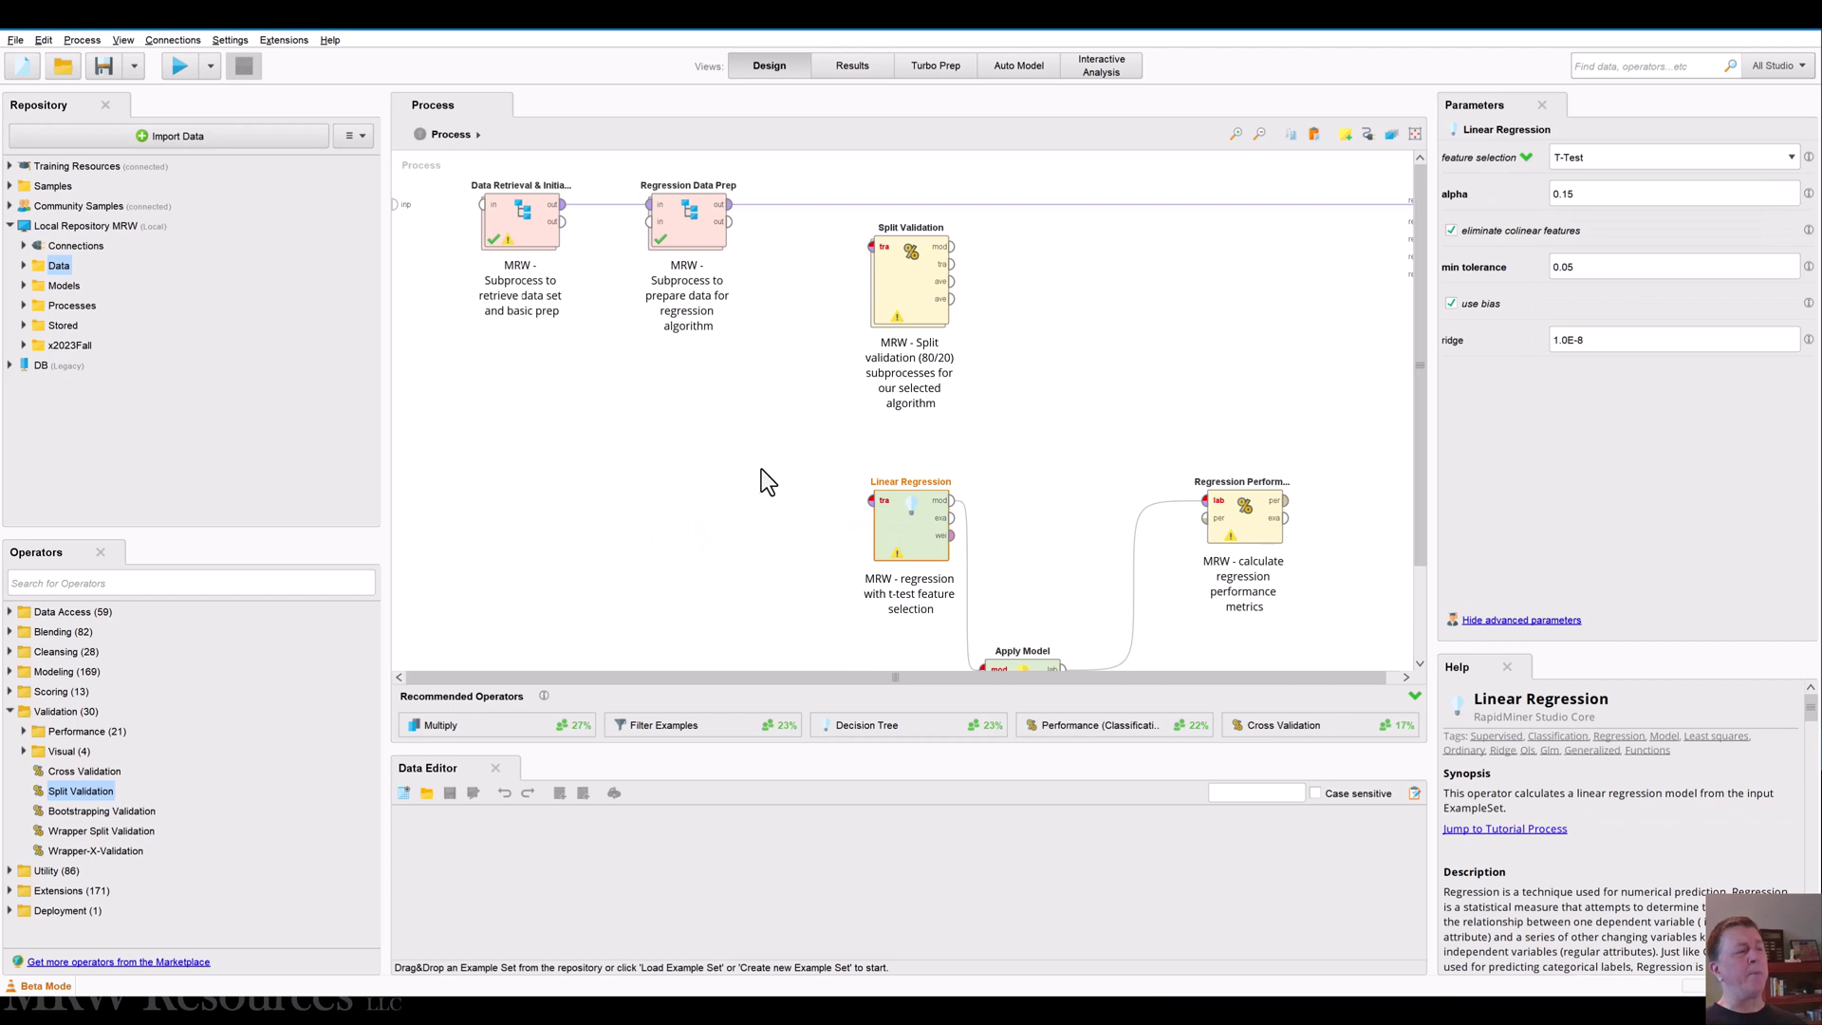
Connect Regression Data Prep's first output to Split Validation's training input and line Split Validation up with the row of subprocesses
click(726, 213)
click(731, 206)
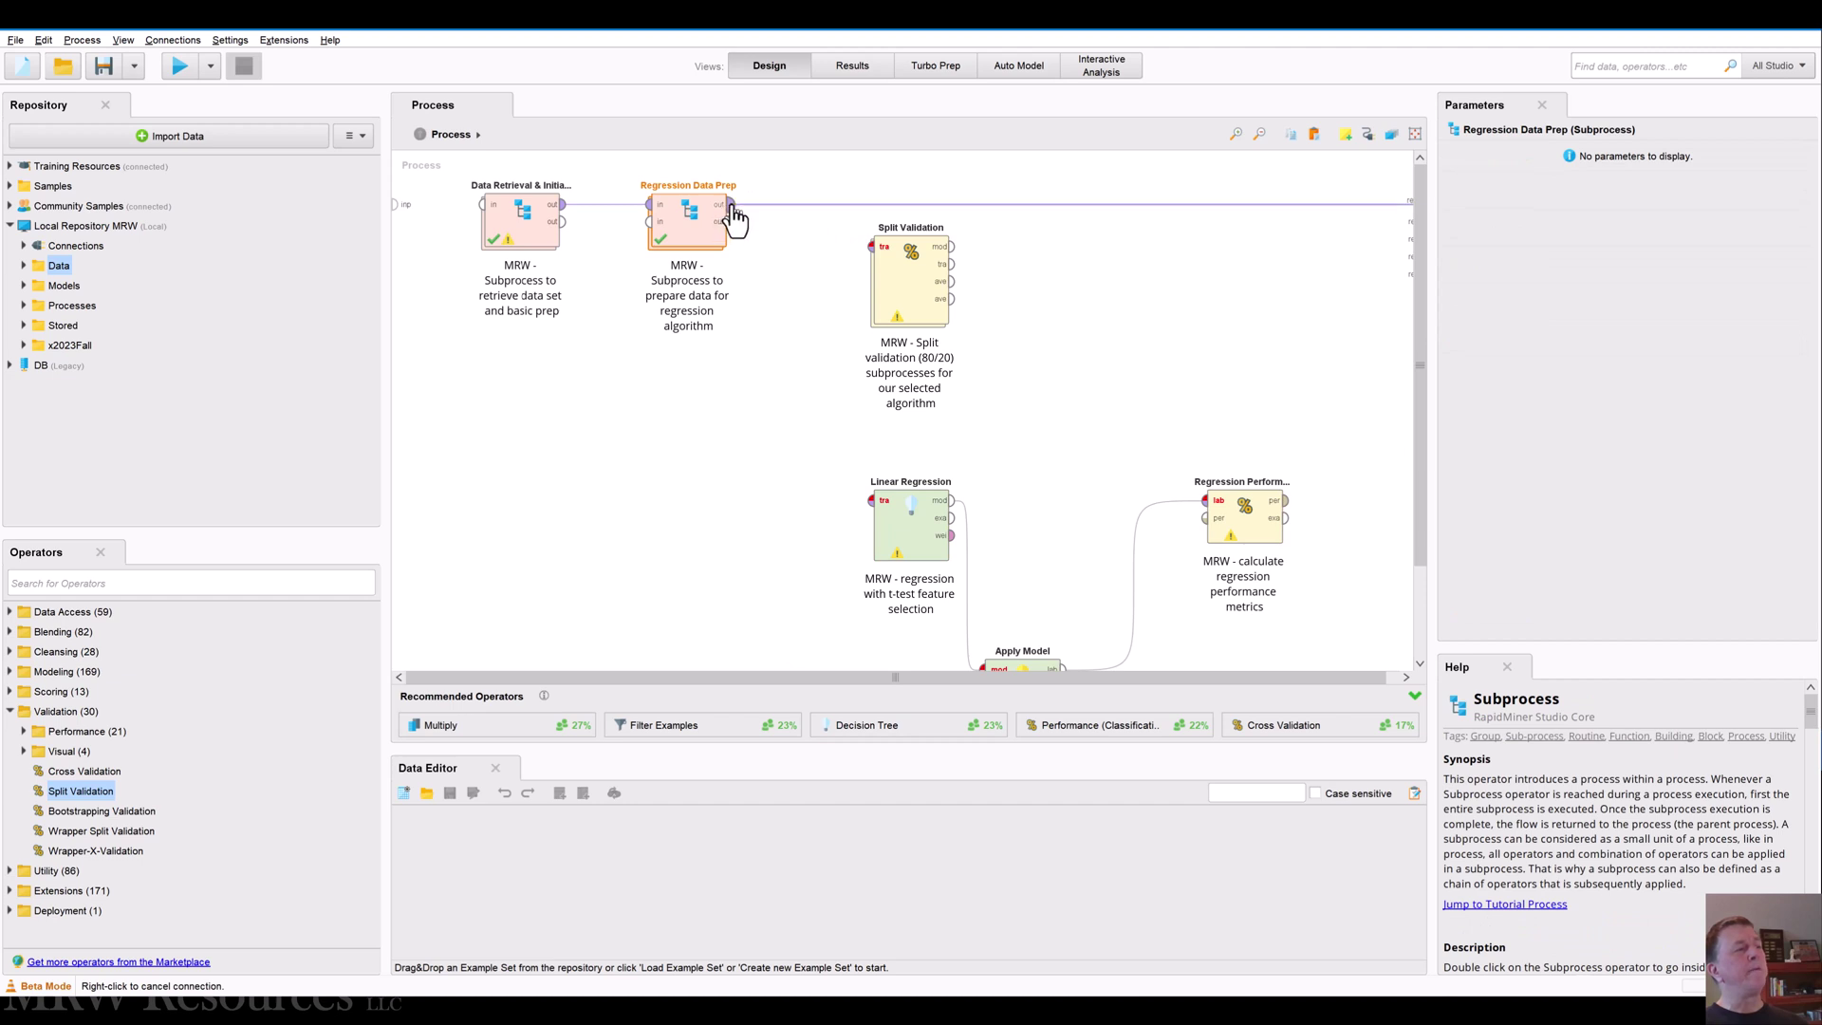
click(869, 248)
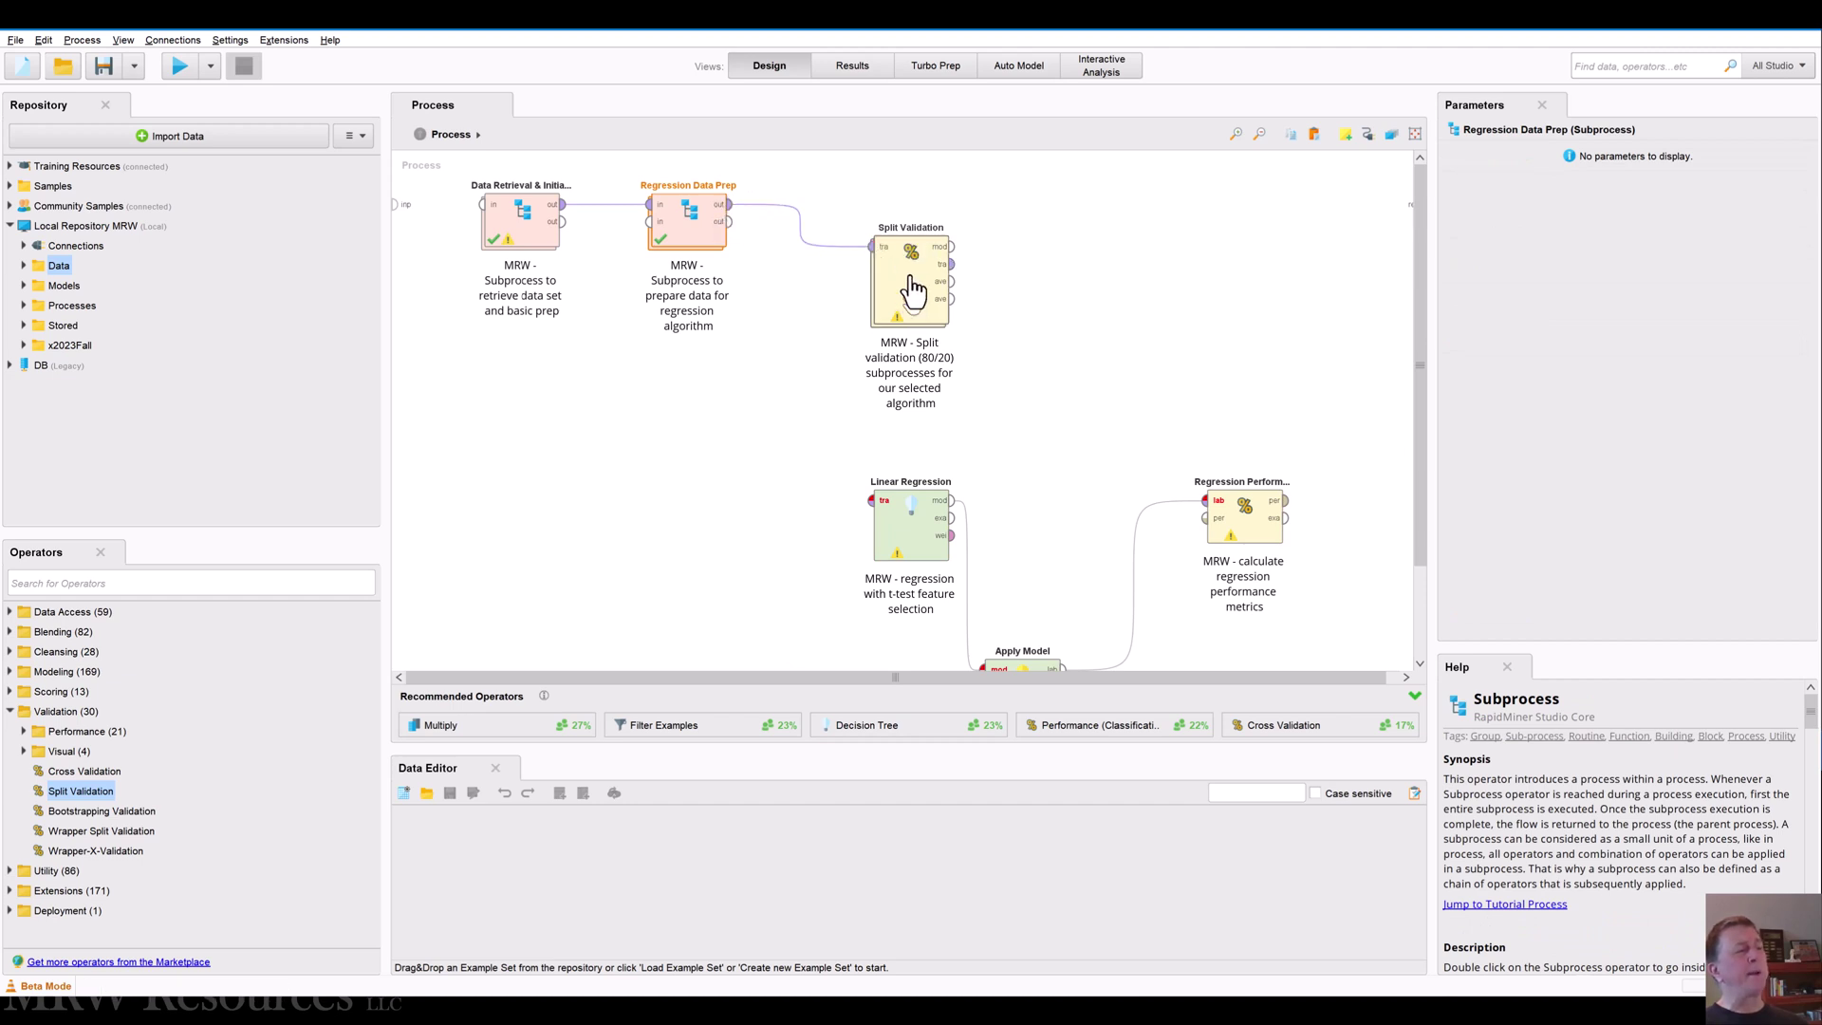
drag(911, 292, 913, 250)
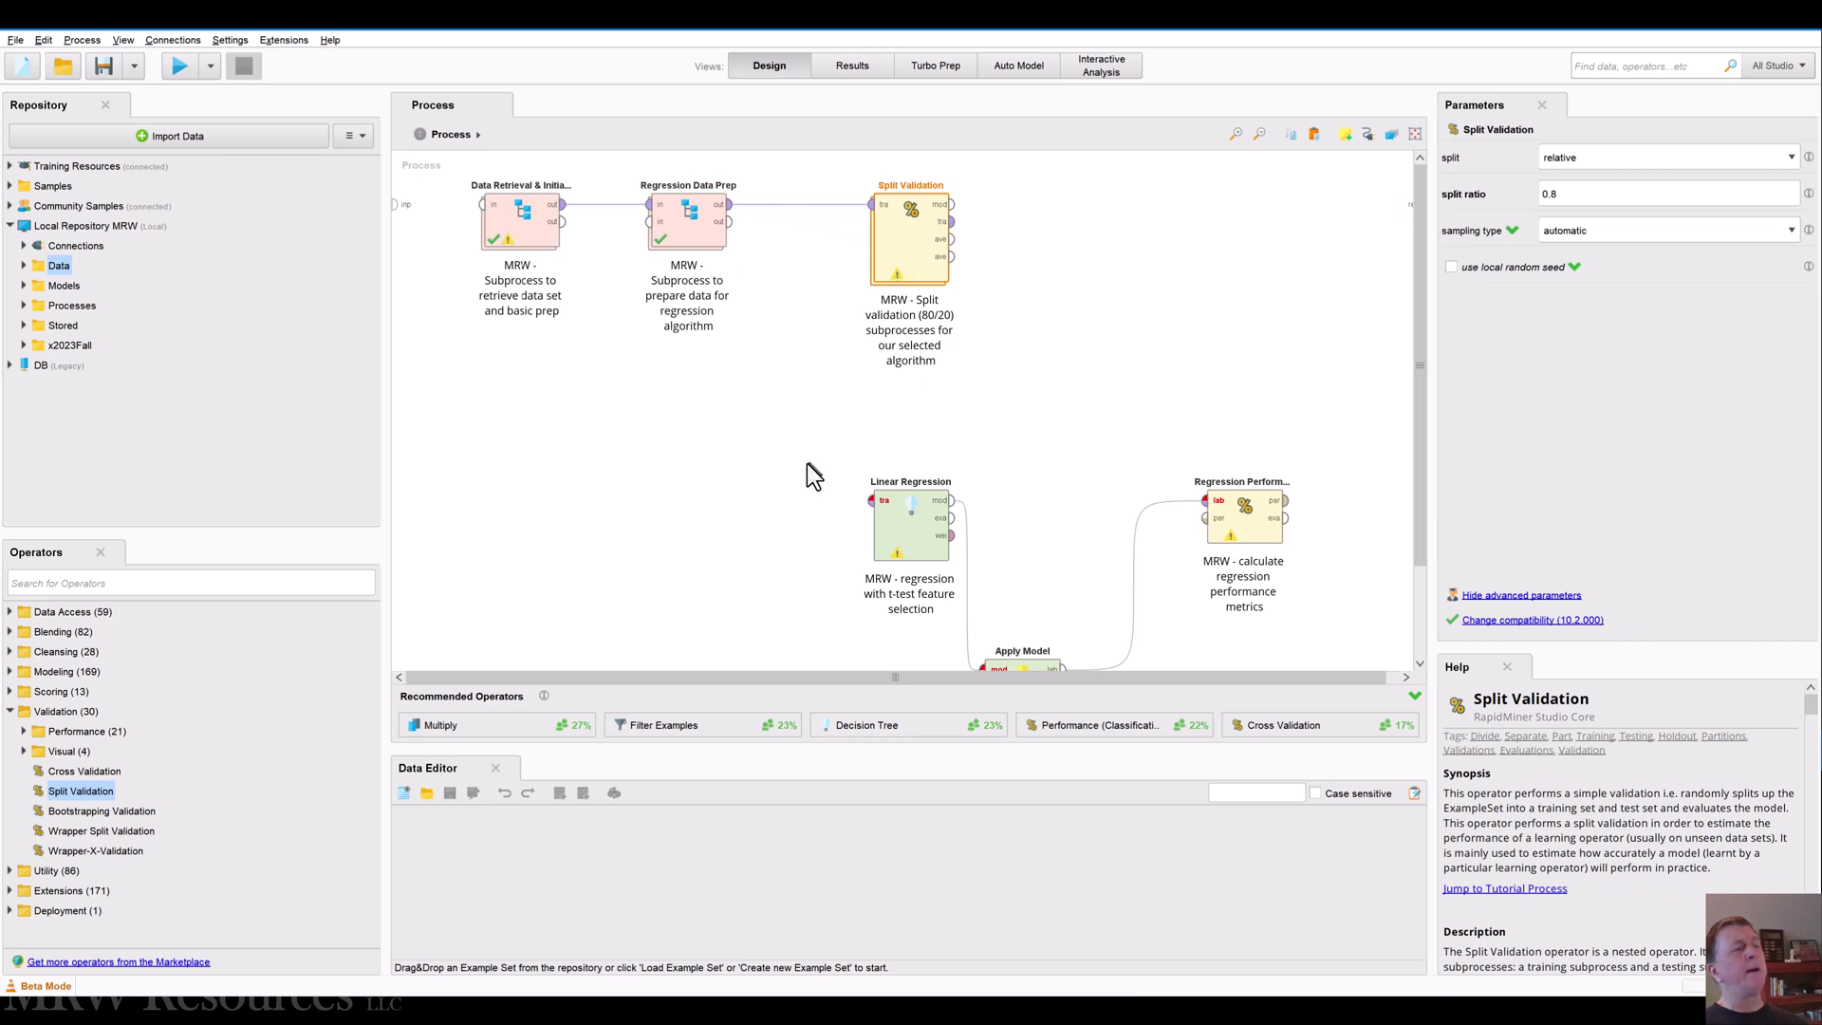
Move the Linear Regression operator from the top-level process into Split Validation's Training area, level with the training input port
click(893, 529)
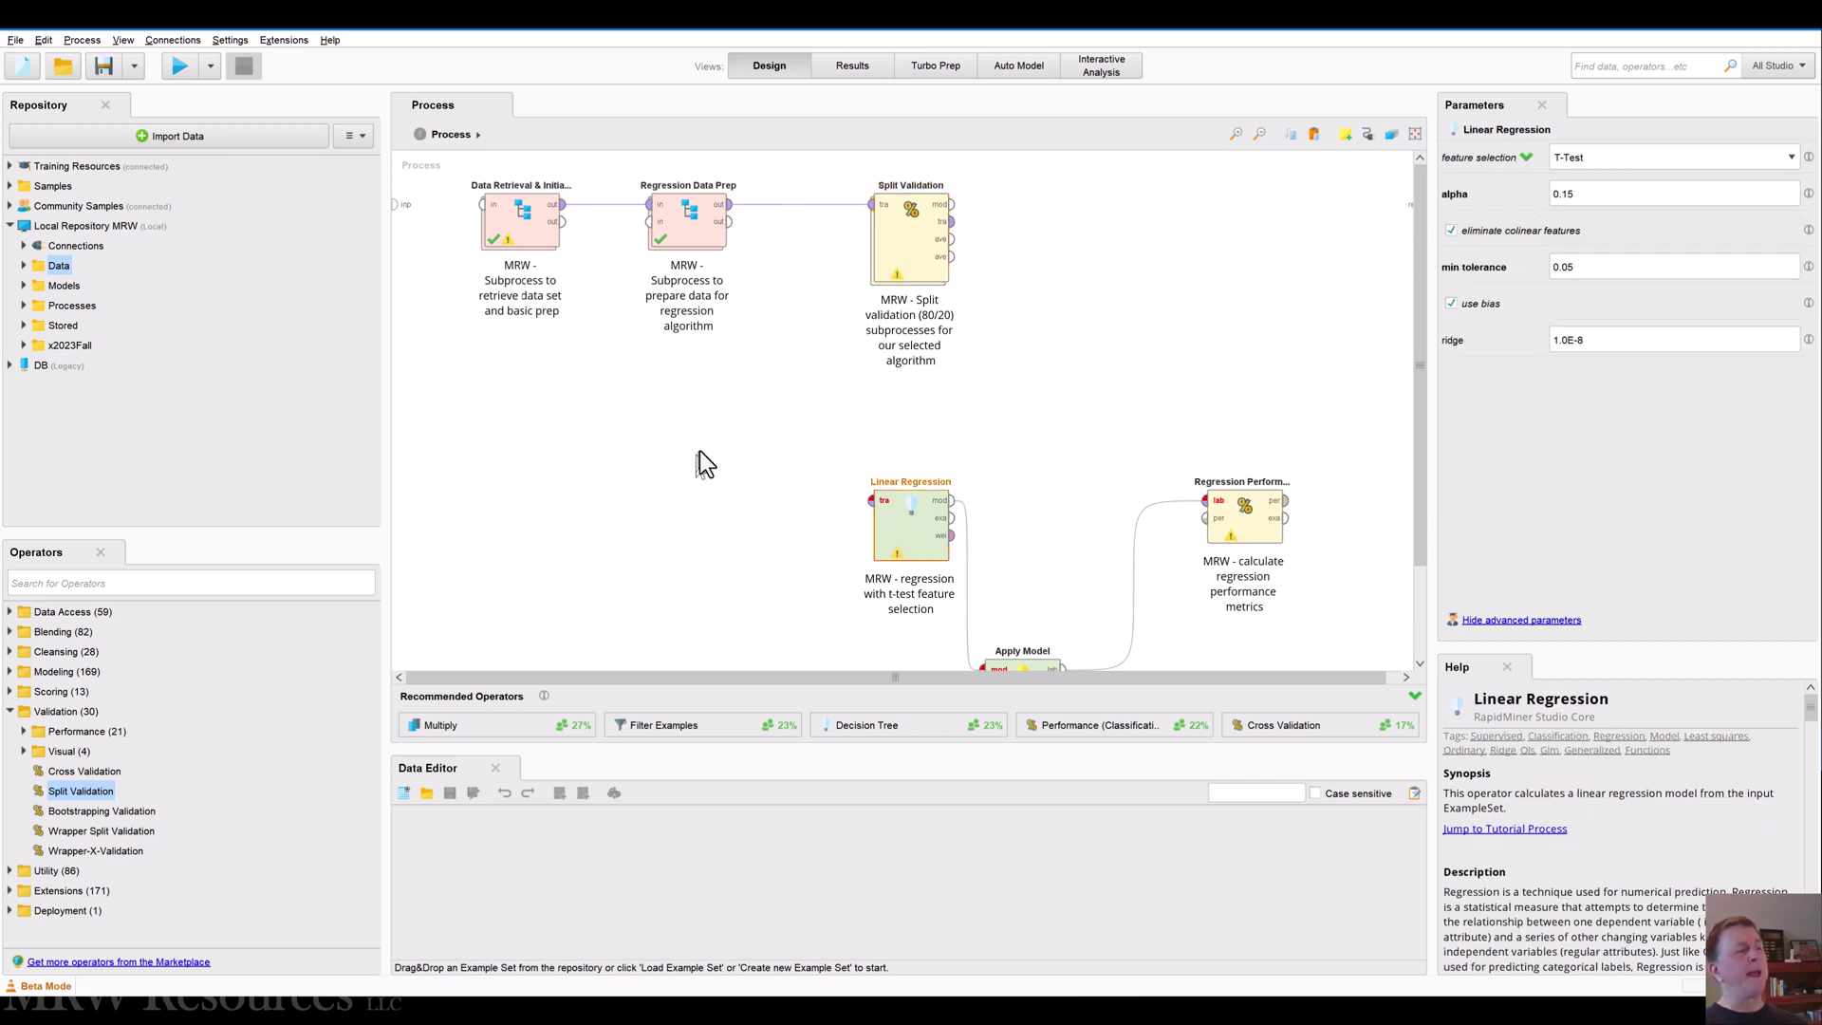
key(Delete)
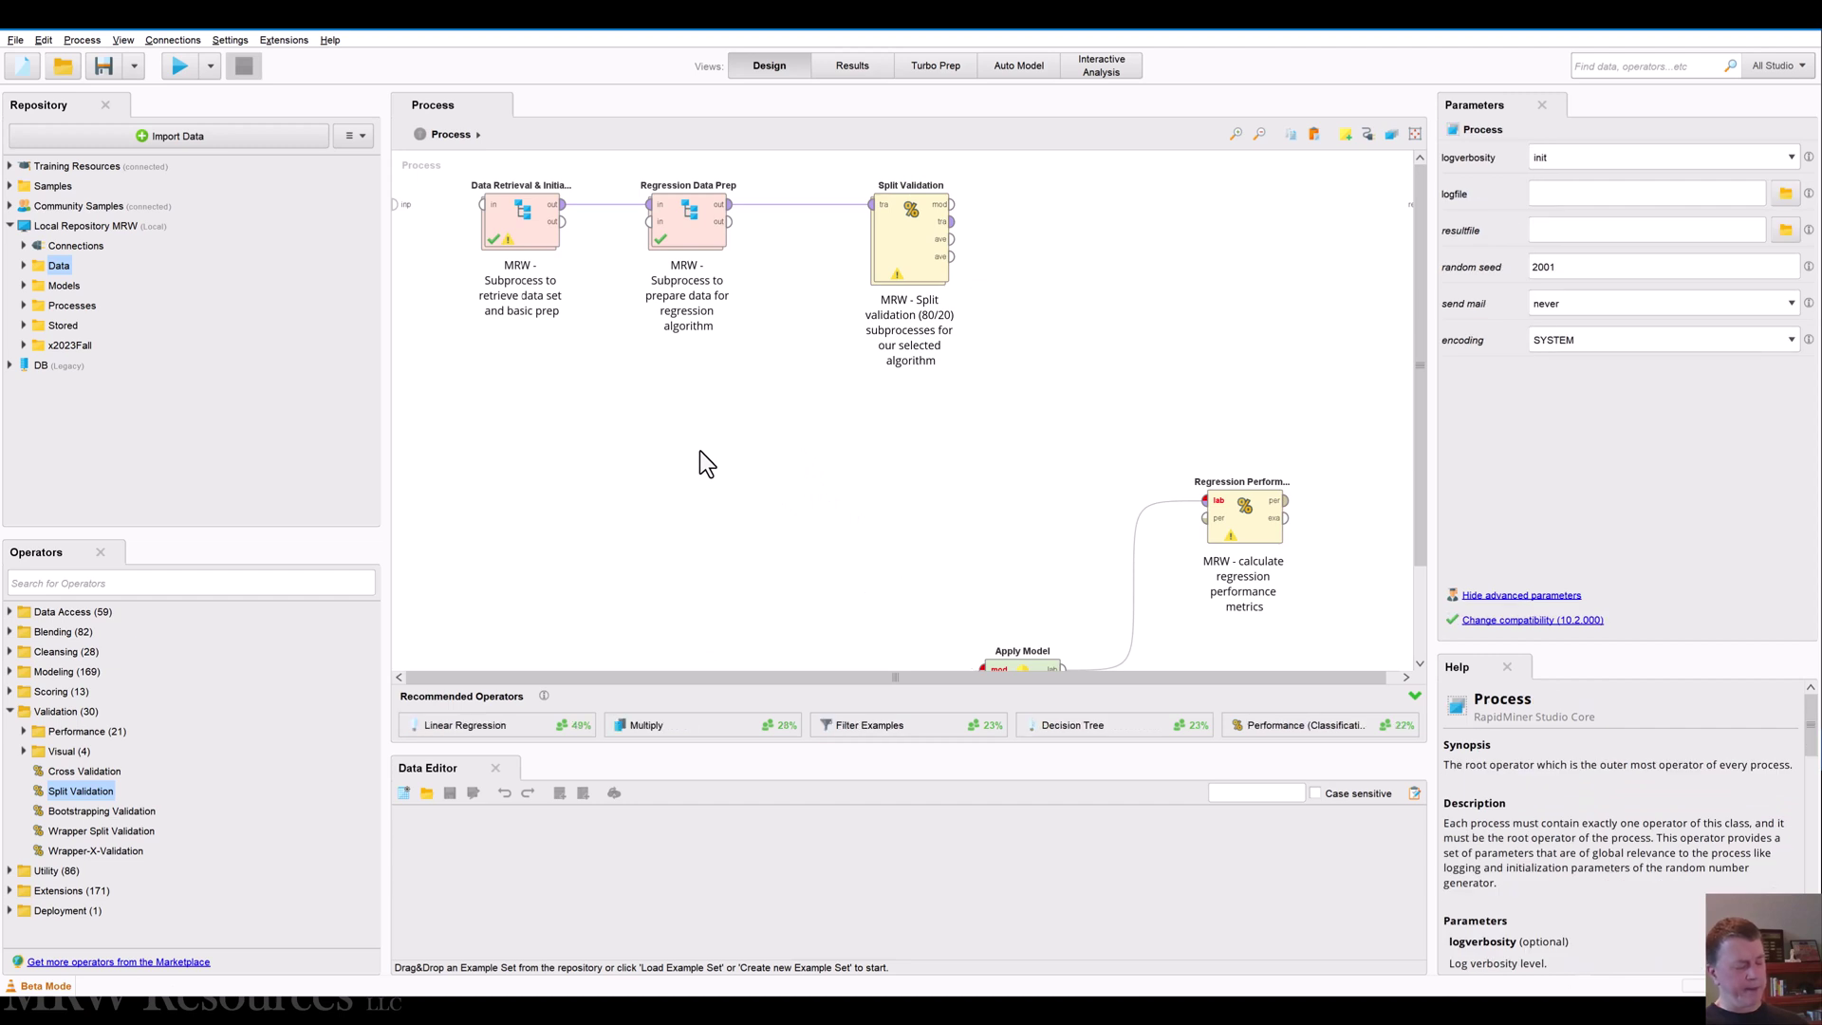
double_click(902, 233)
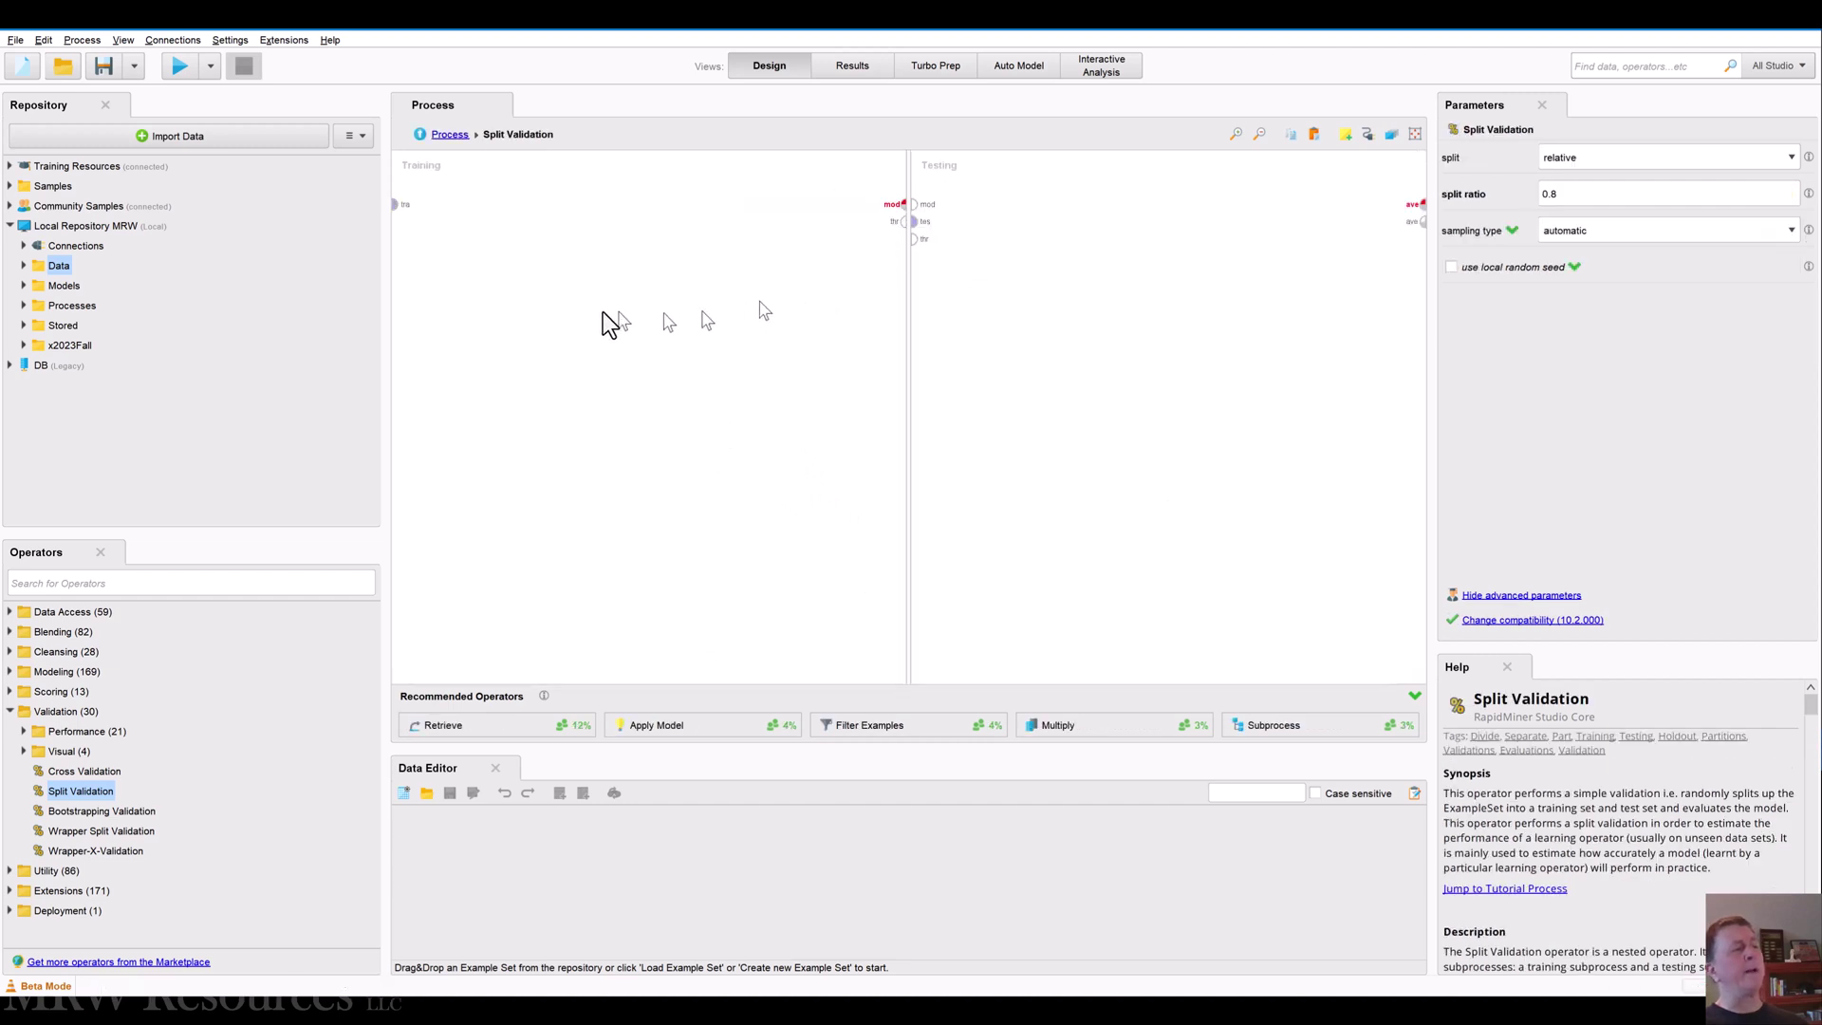
right_click(585, 301)
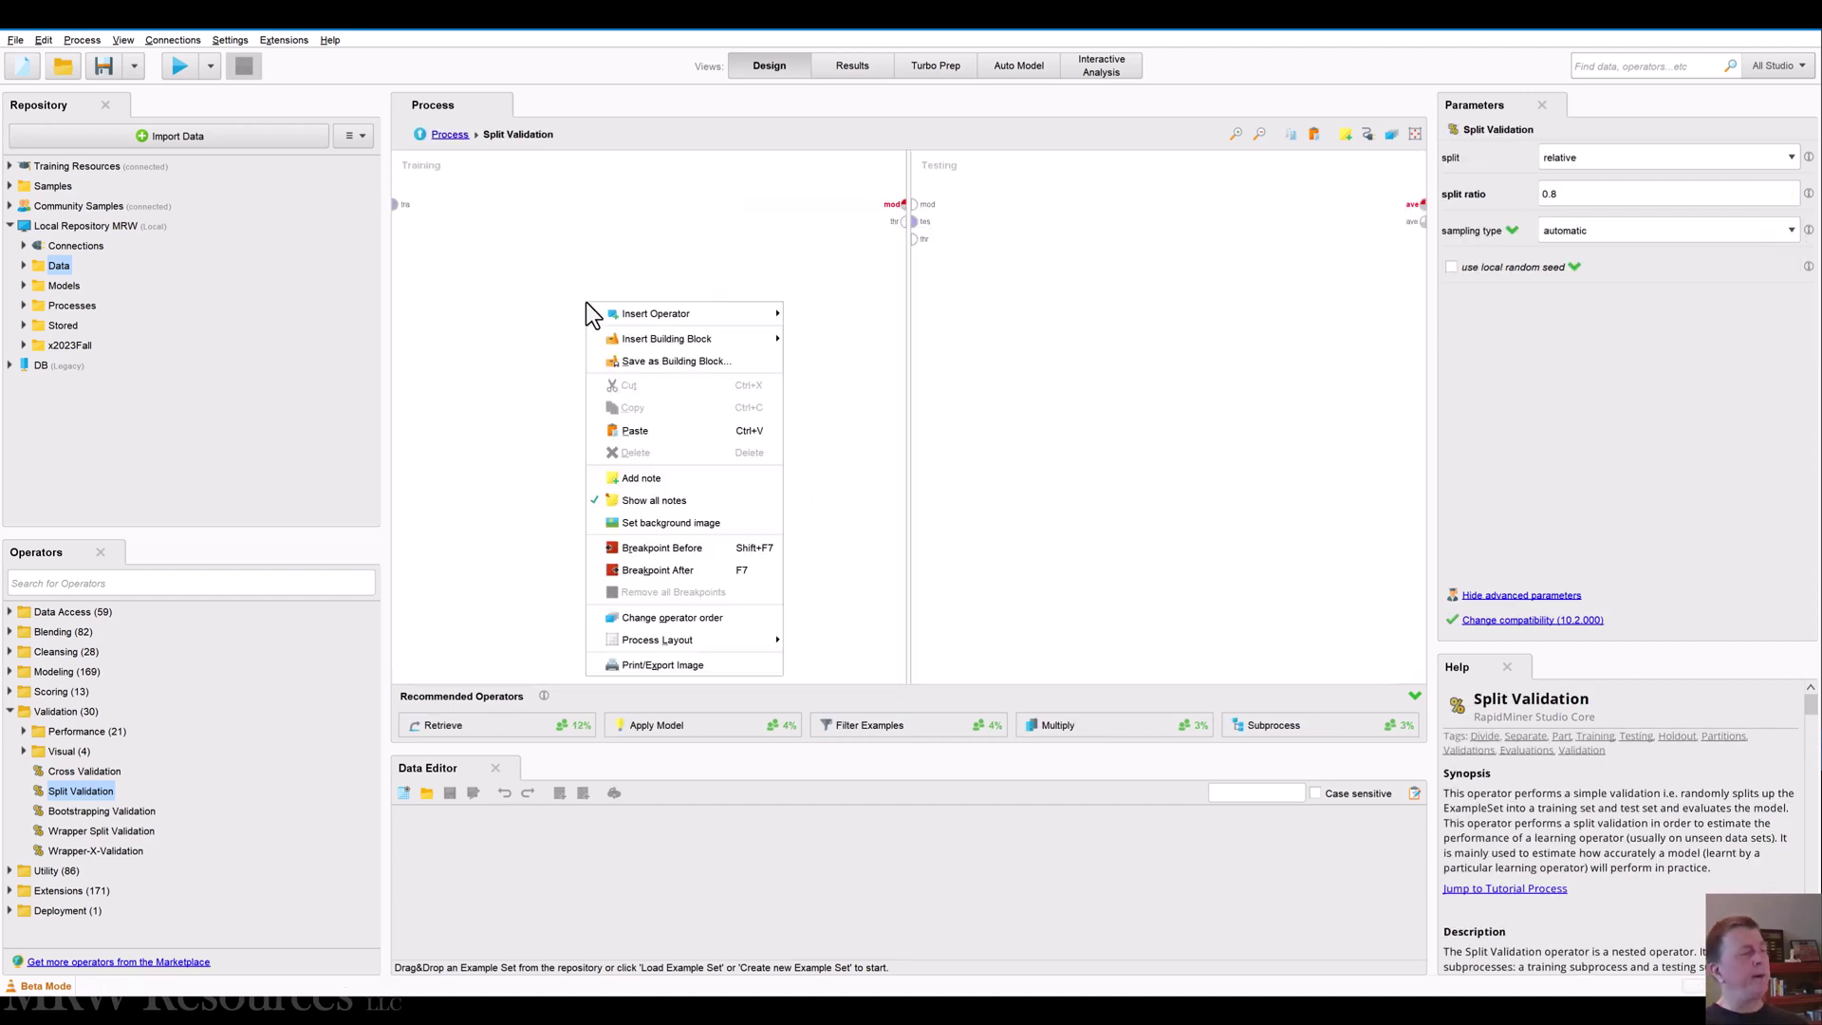
click(635, 430)
drag(573, 309, 573, 224)
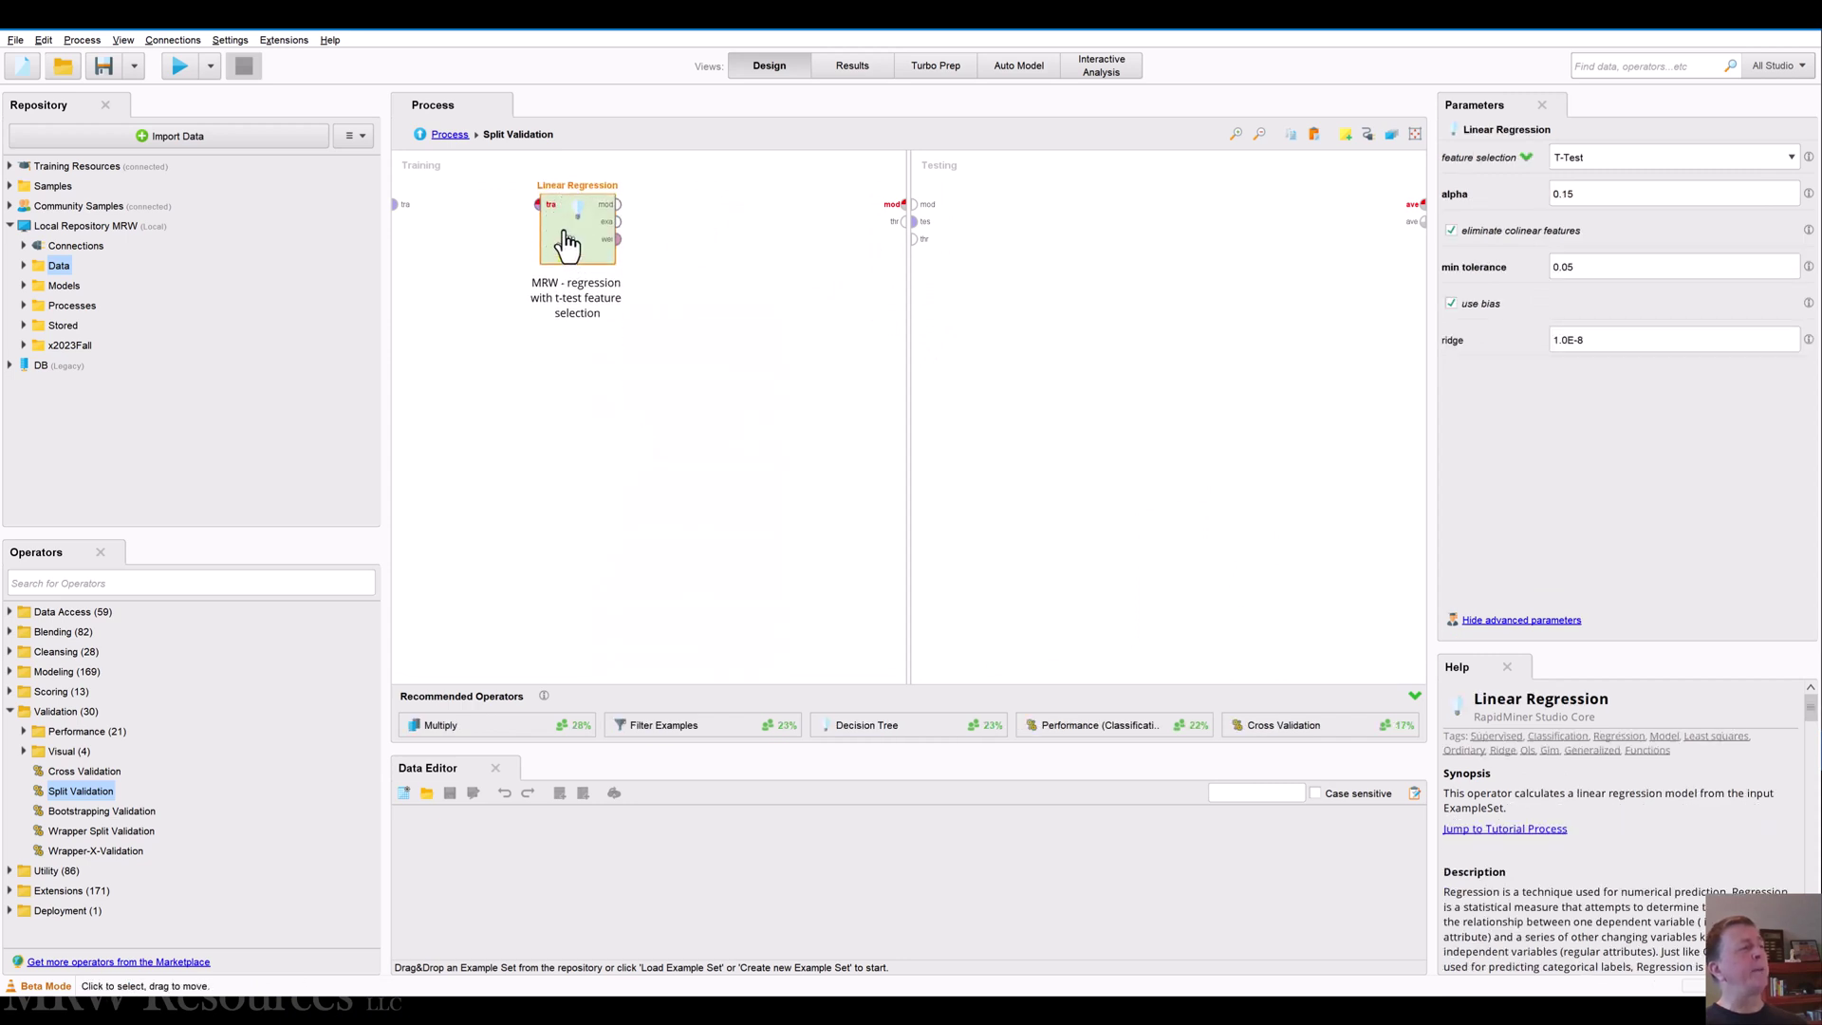
Connect the training input to Linear Regression, its model output to the Training area's model port, and its weights output to the first through port
click(396, 205)
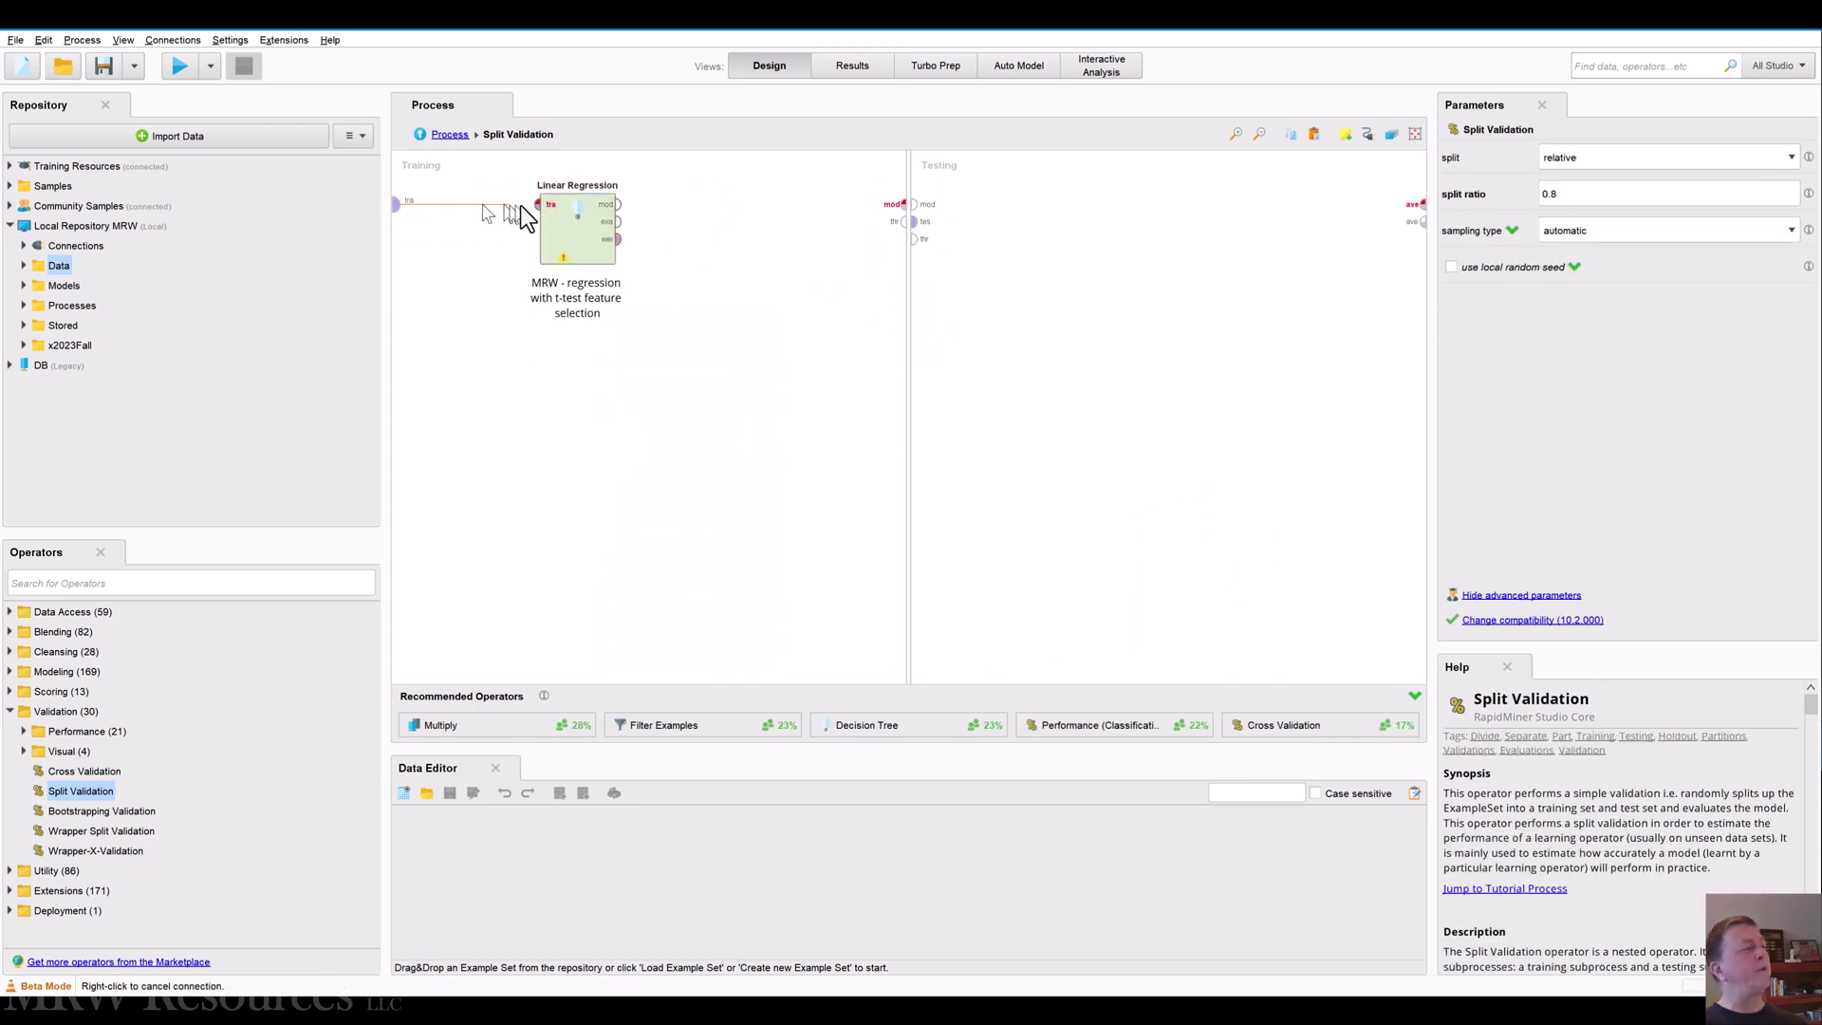
click(538, 204)
click(617, 204)
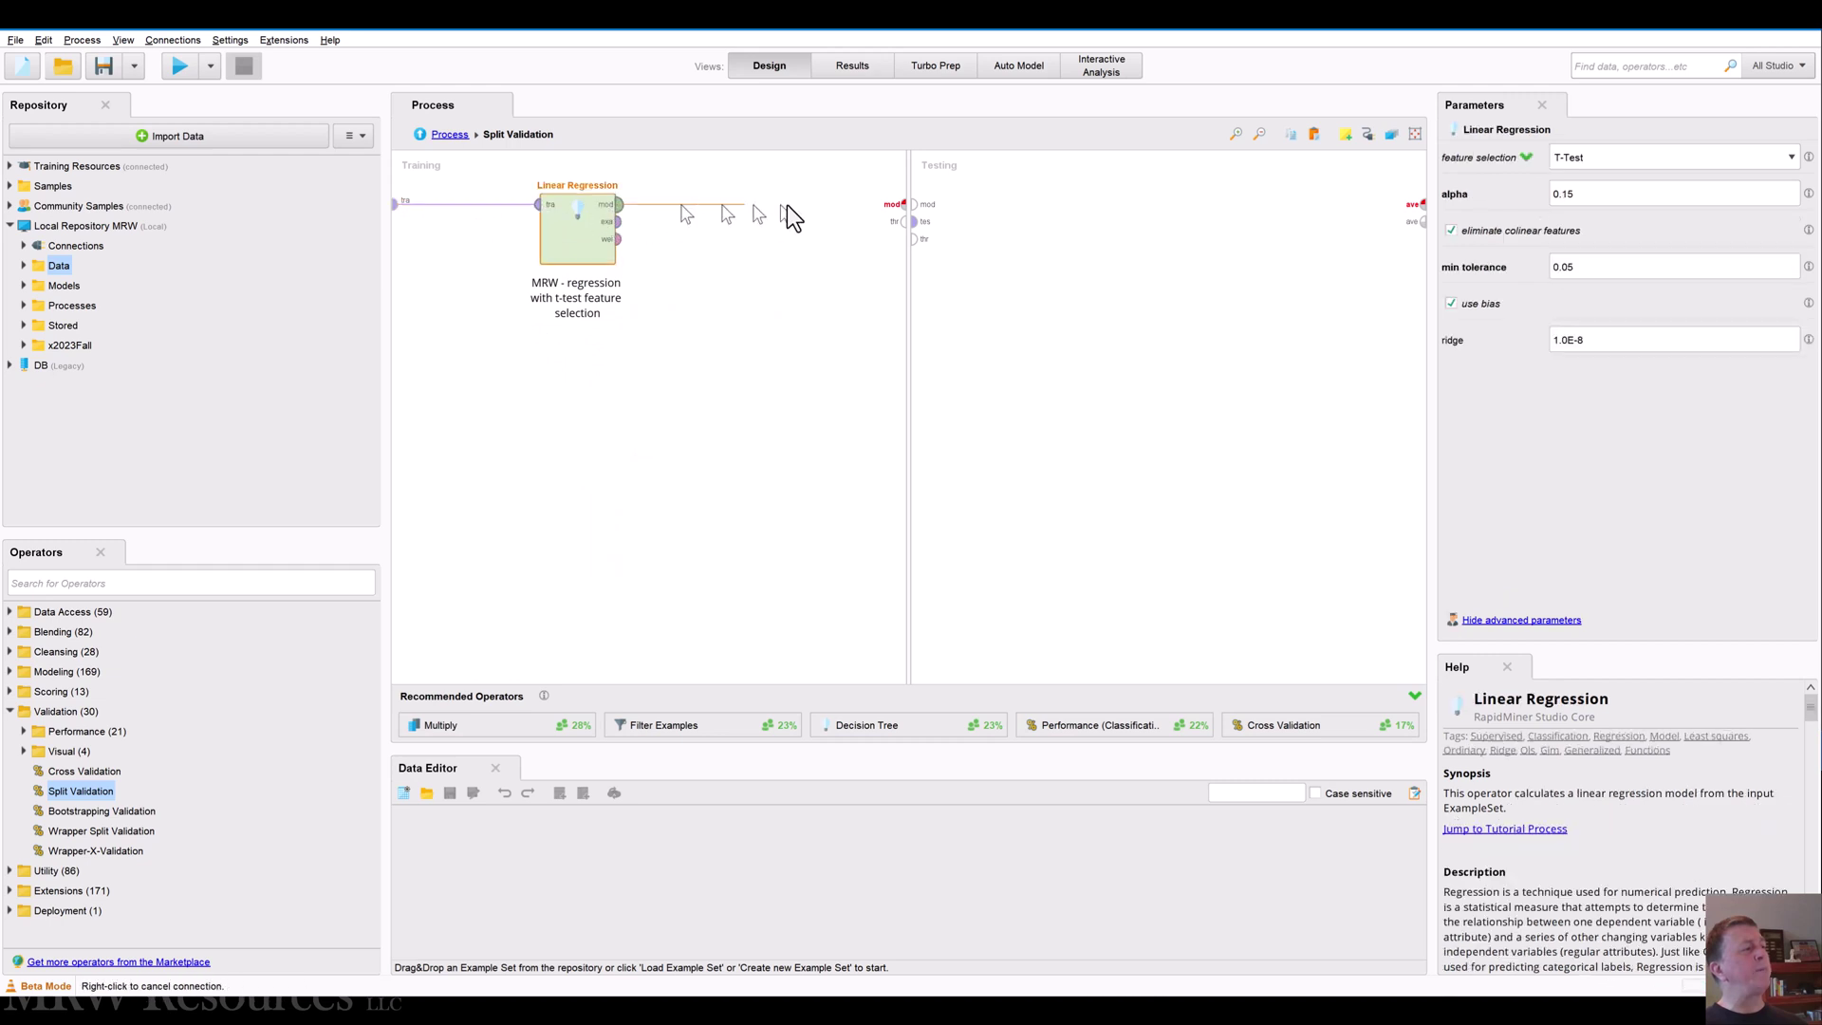
click(903, 204)
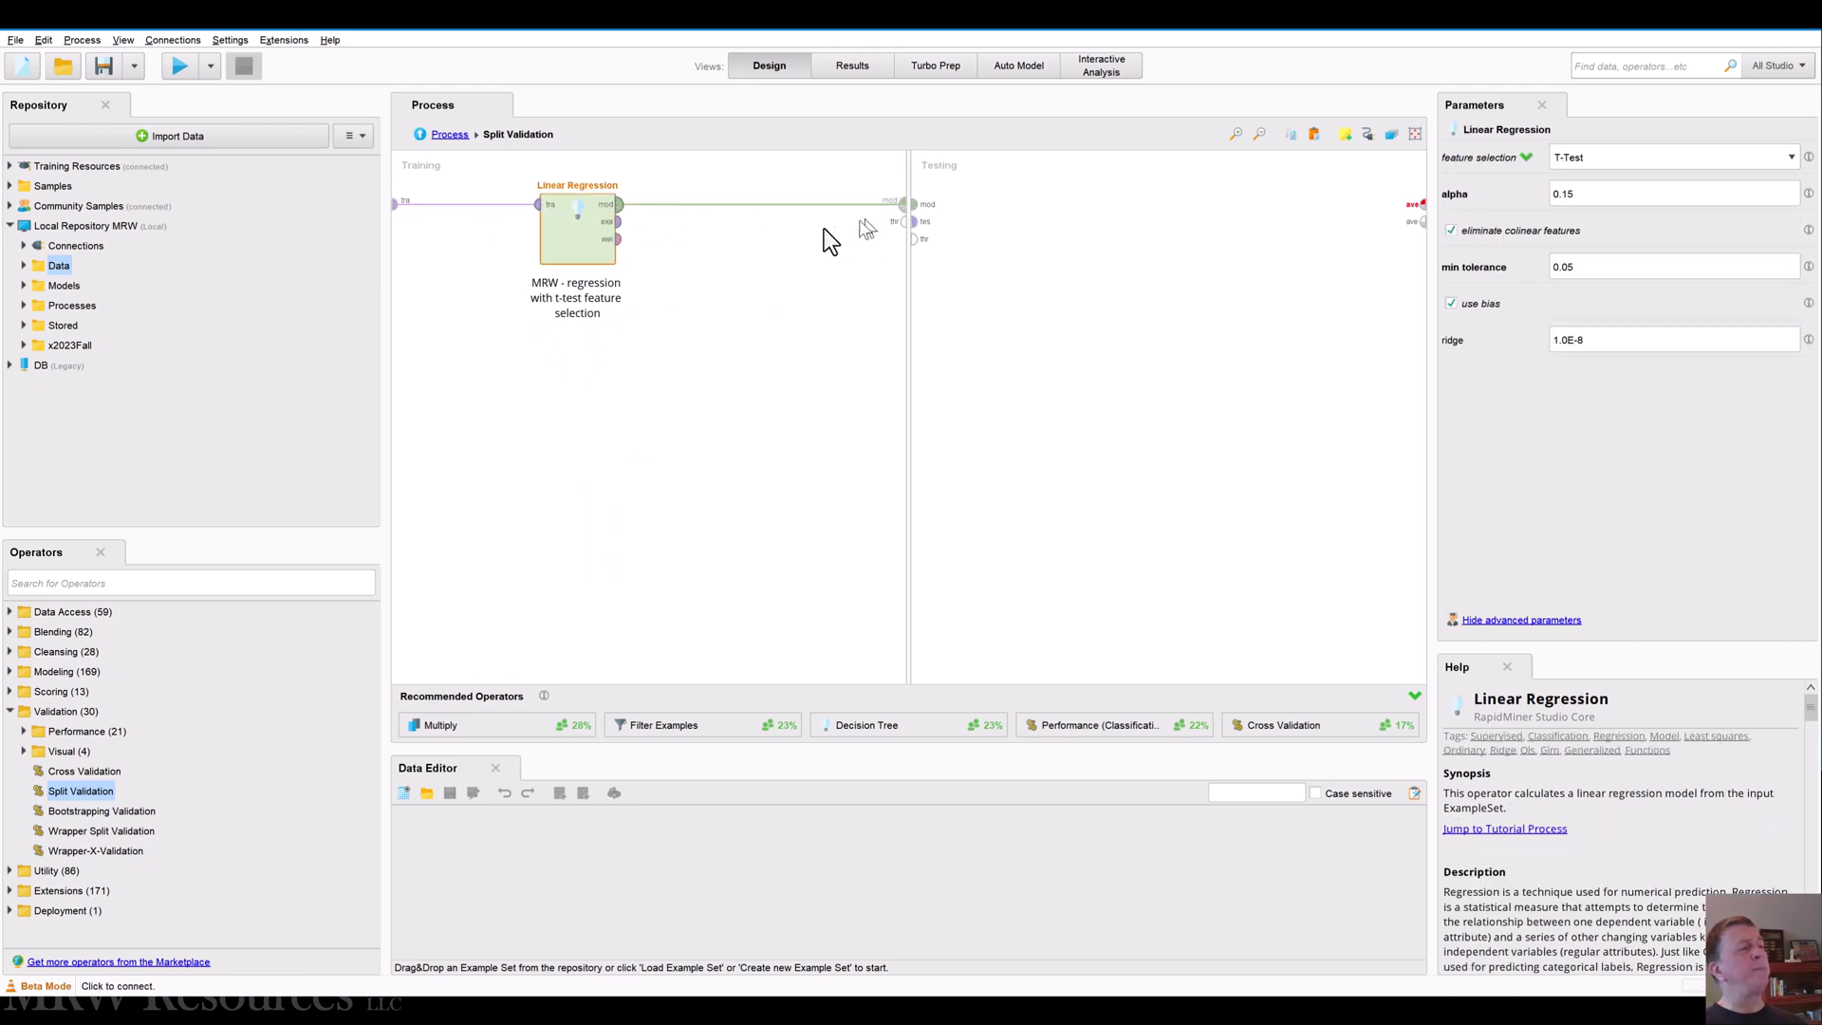
click(617, 238)
click(903, 221)
click(669, 496)
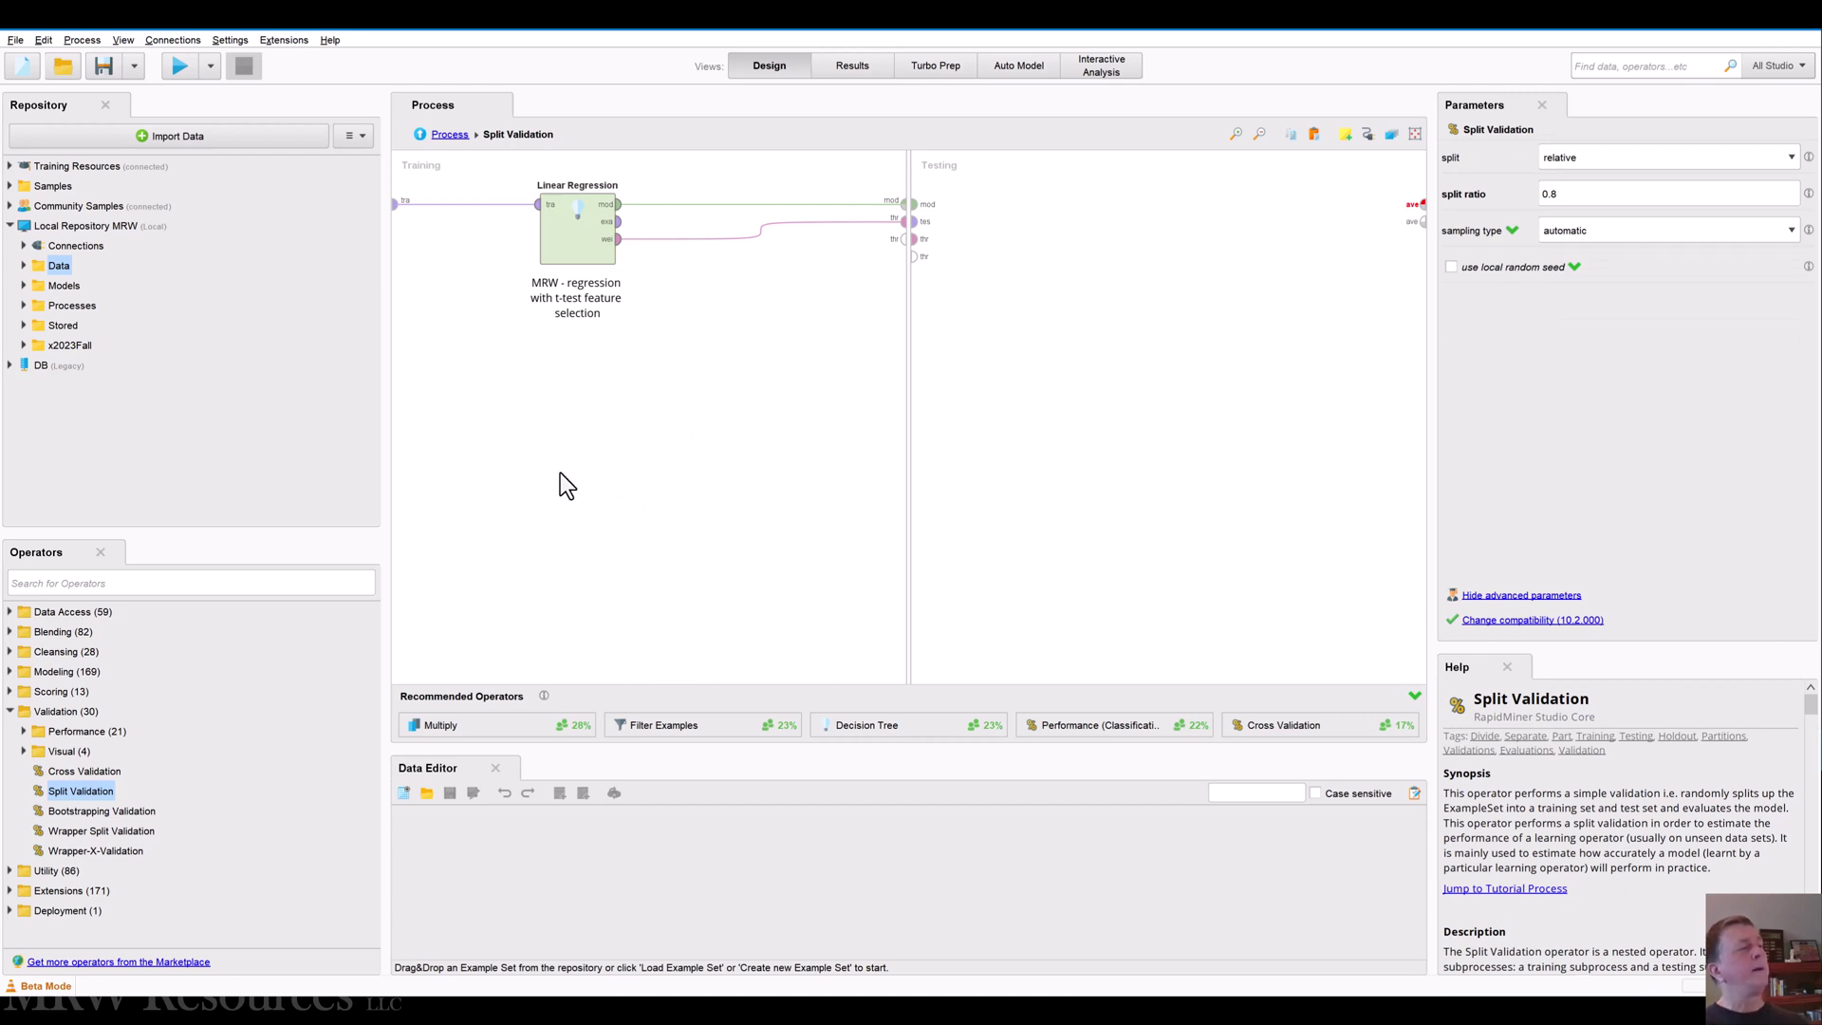
Move Apply Model and Regression Performance from the top-level process into Split Validation's Testing area, level with the model port
click(448, 137)
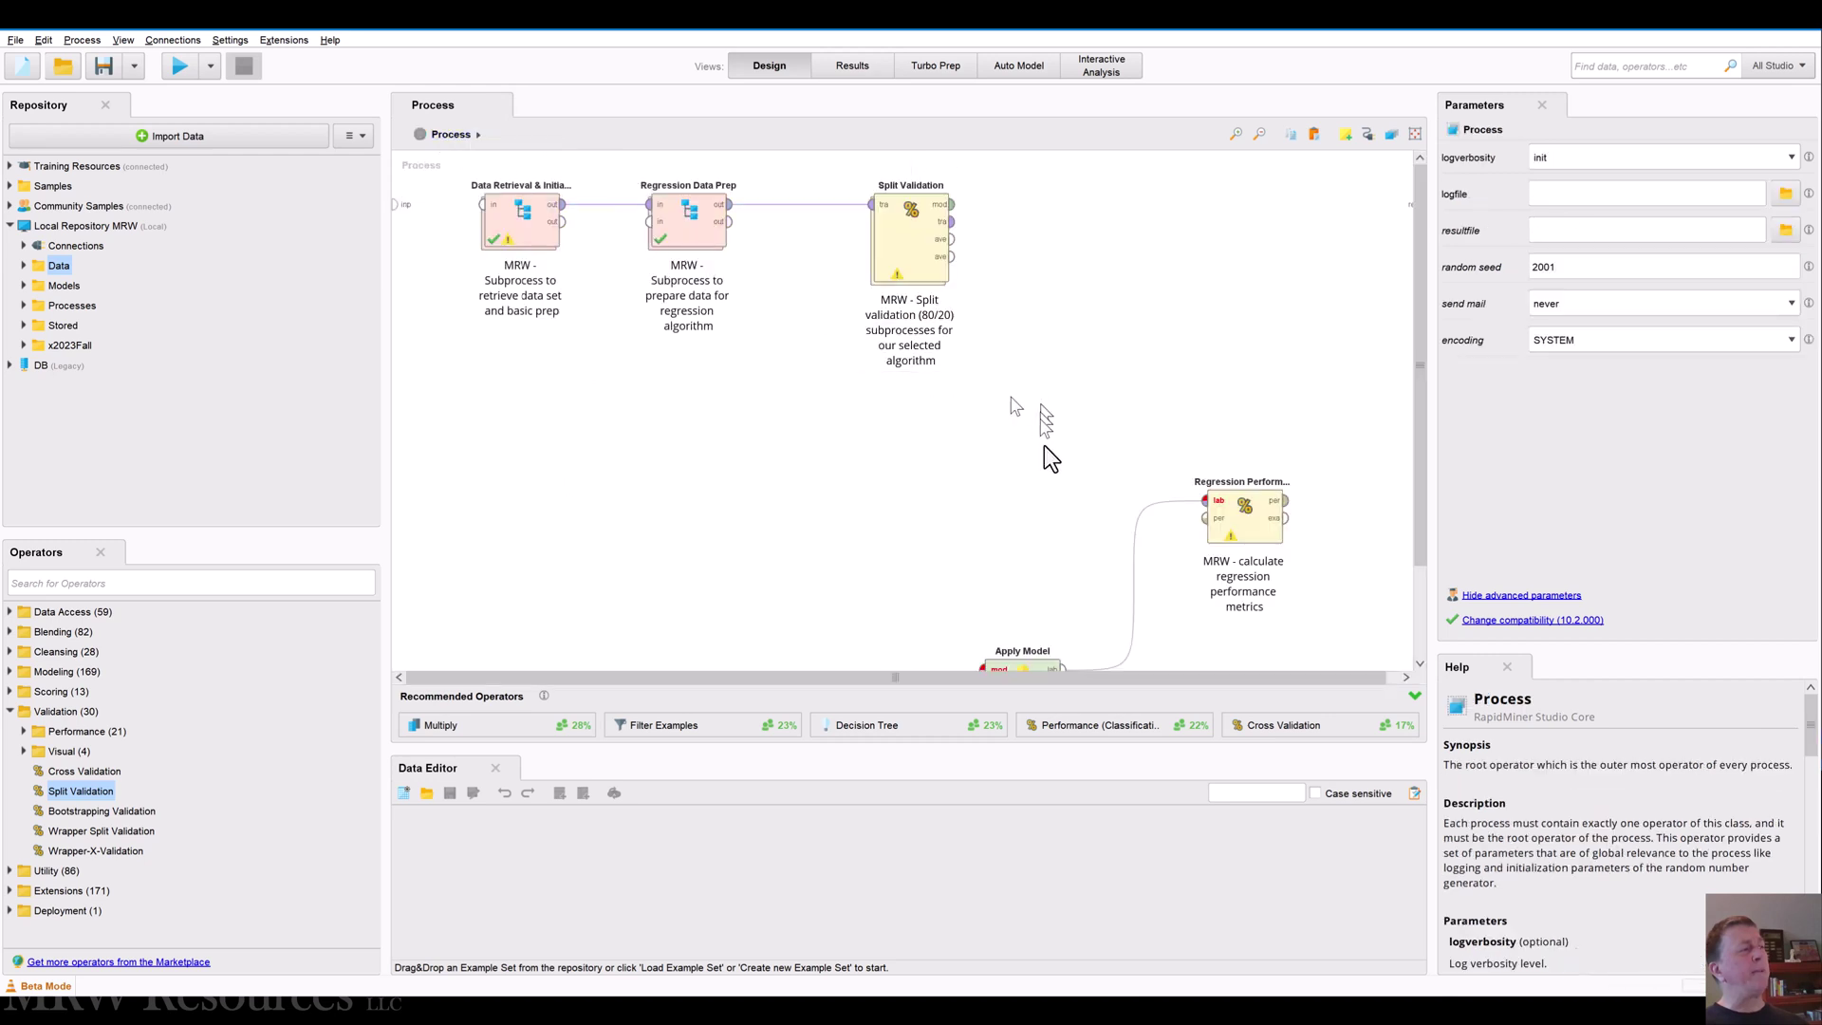
drag(1022, 664, 1024, 470)
drag(902, 394, 1359, 624)
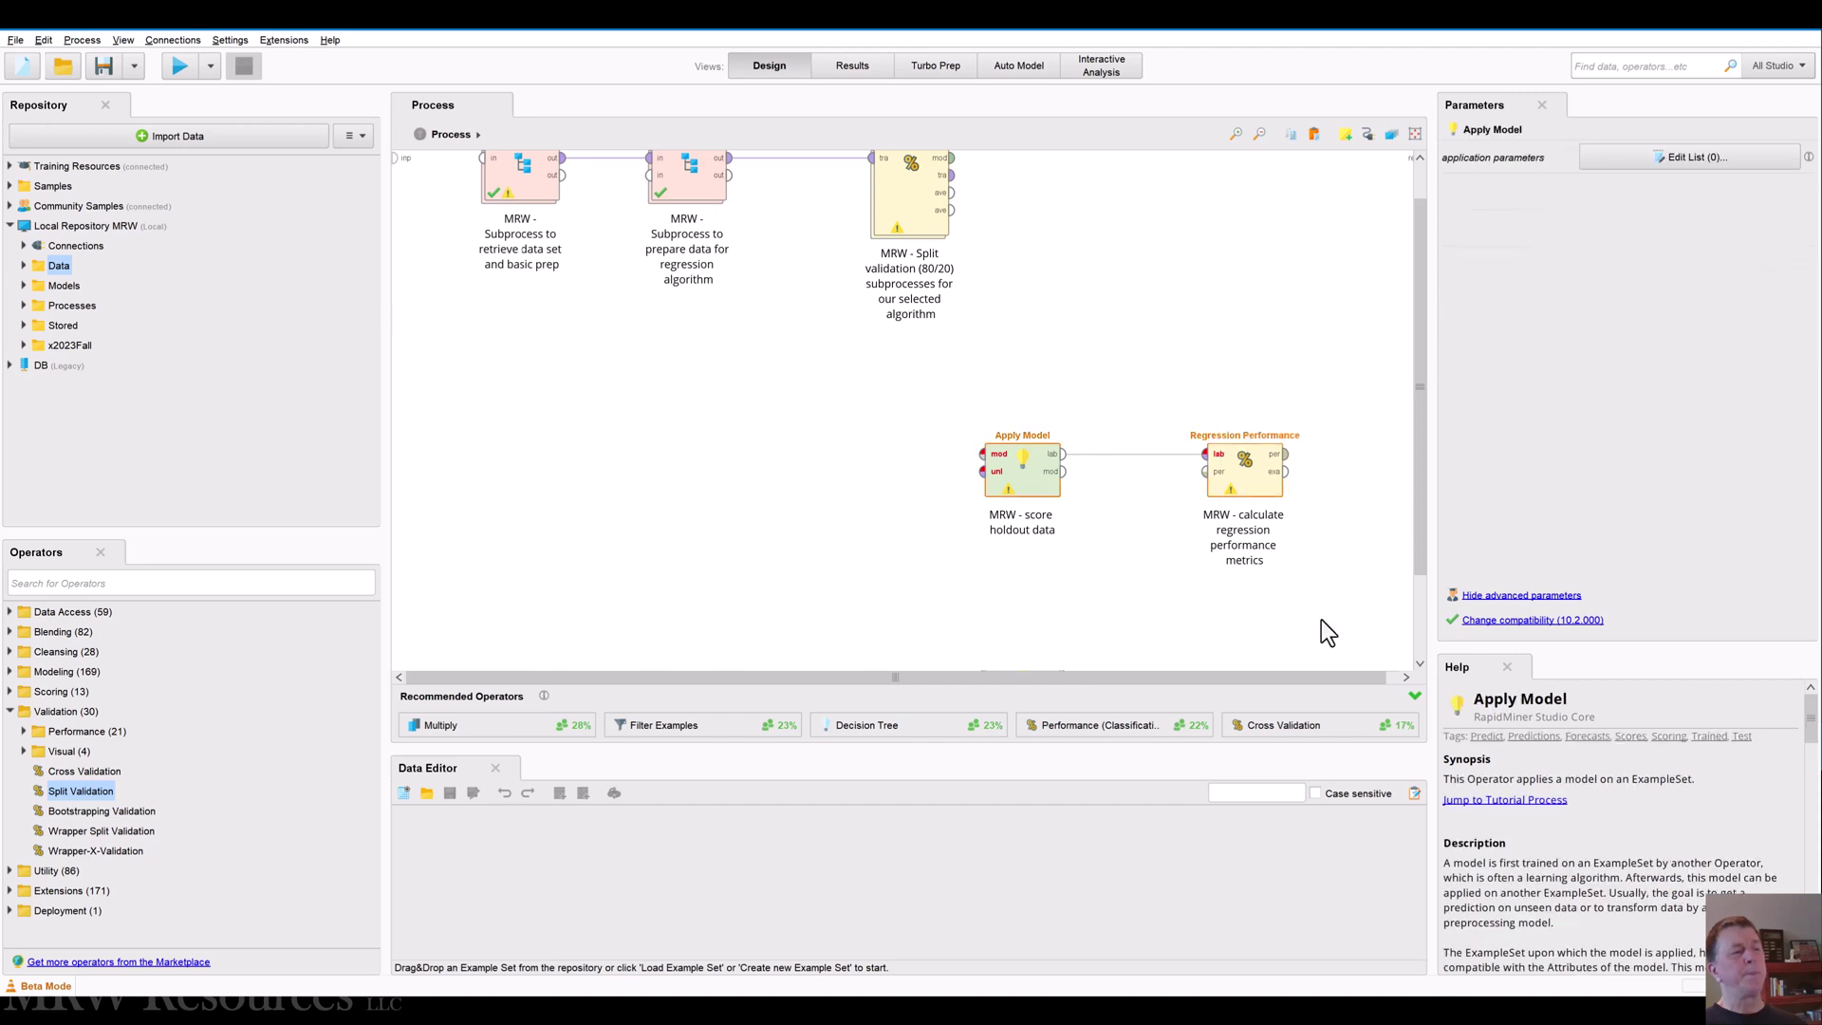
key(Delete)
scroll(1043, 284, up, 1)
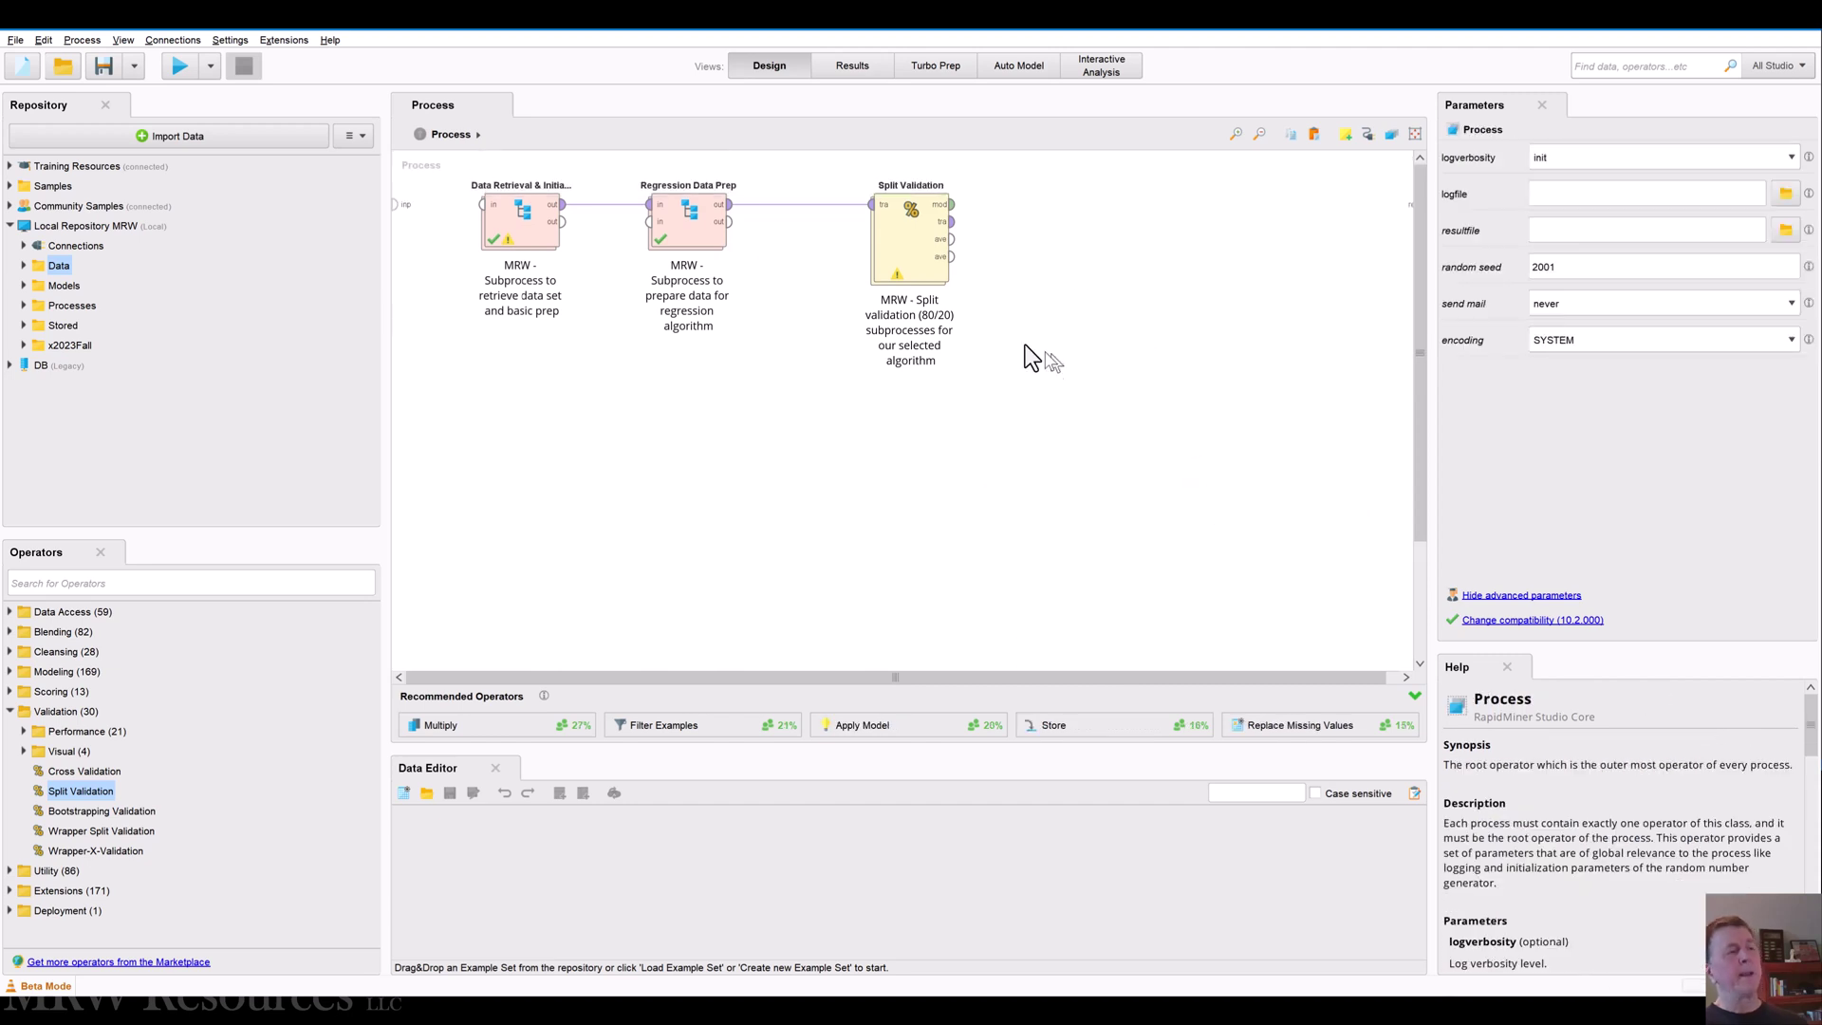
double_click(892, 278)
right_click(1080, 299)
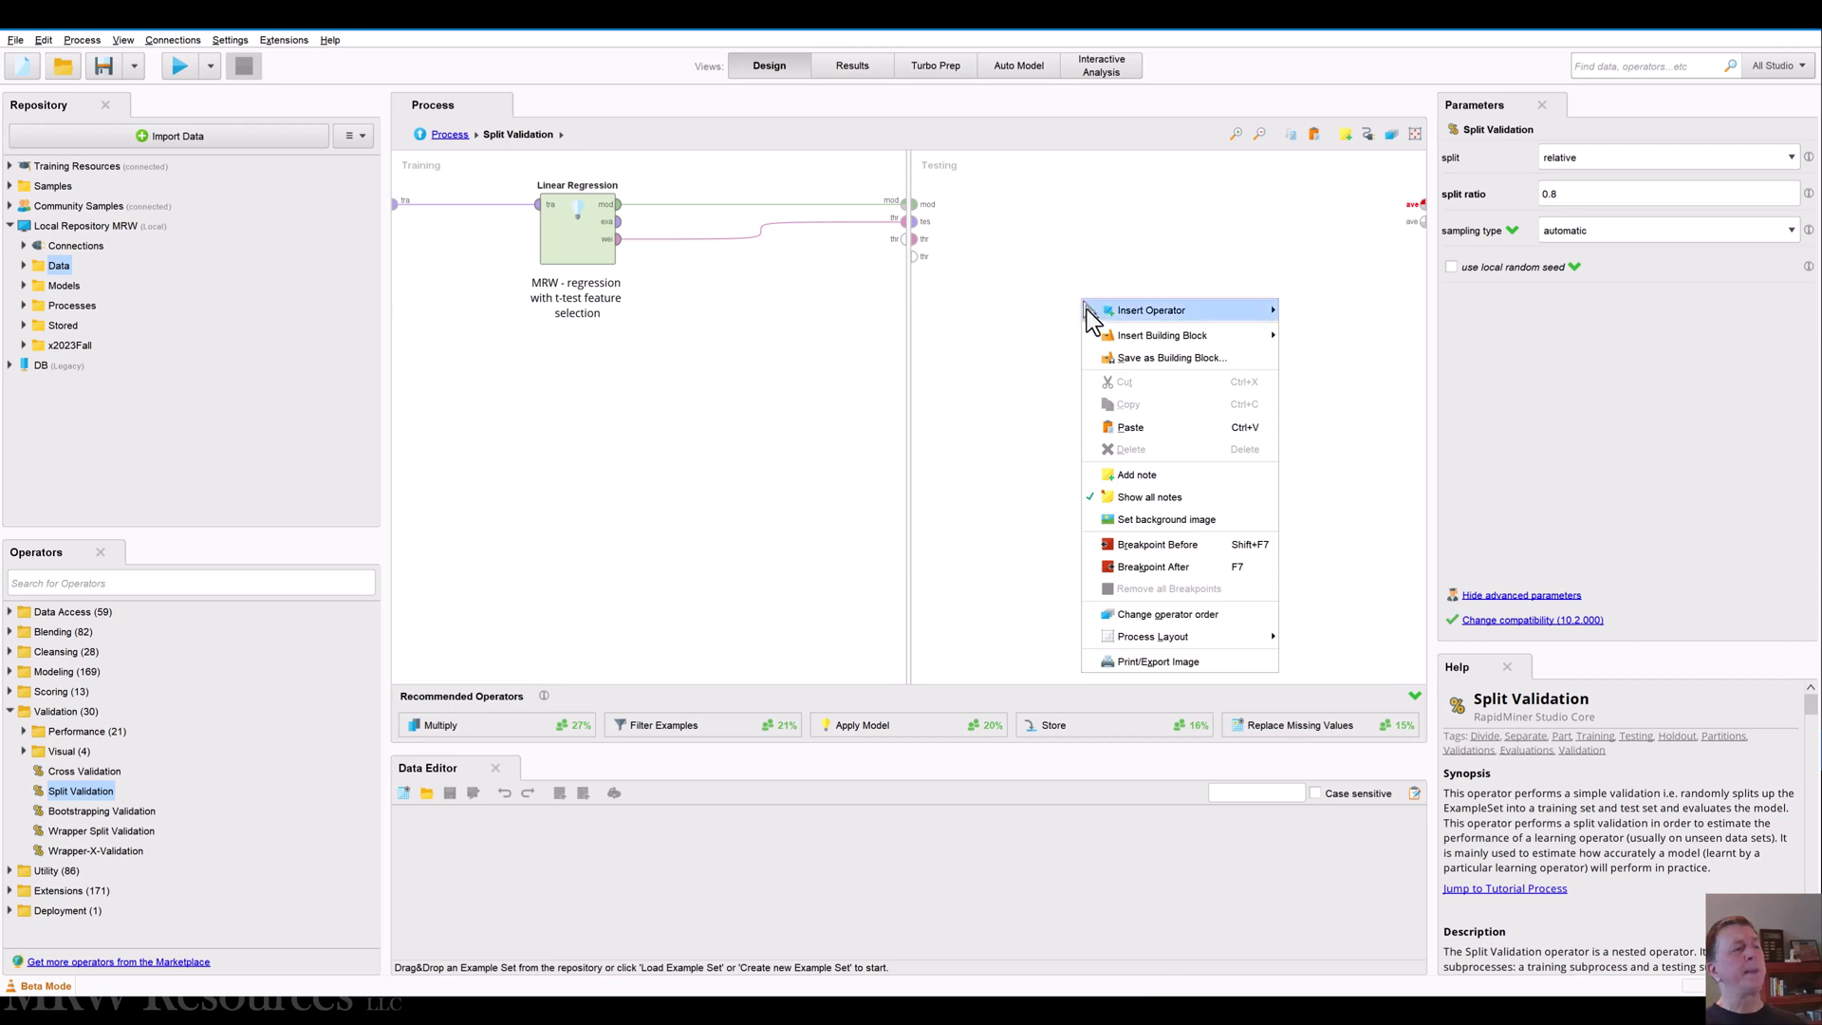
click(1130, 427)
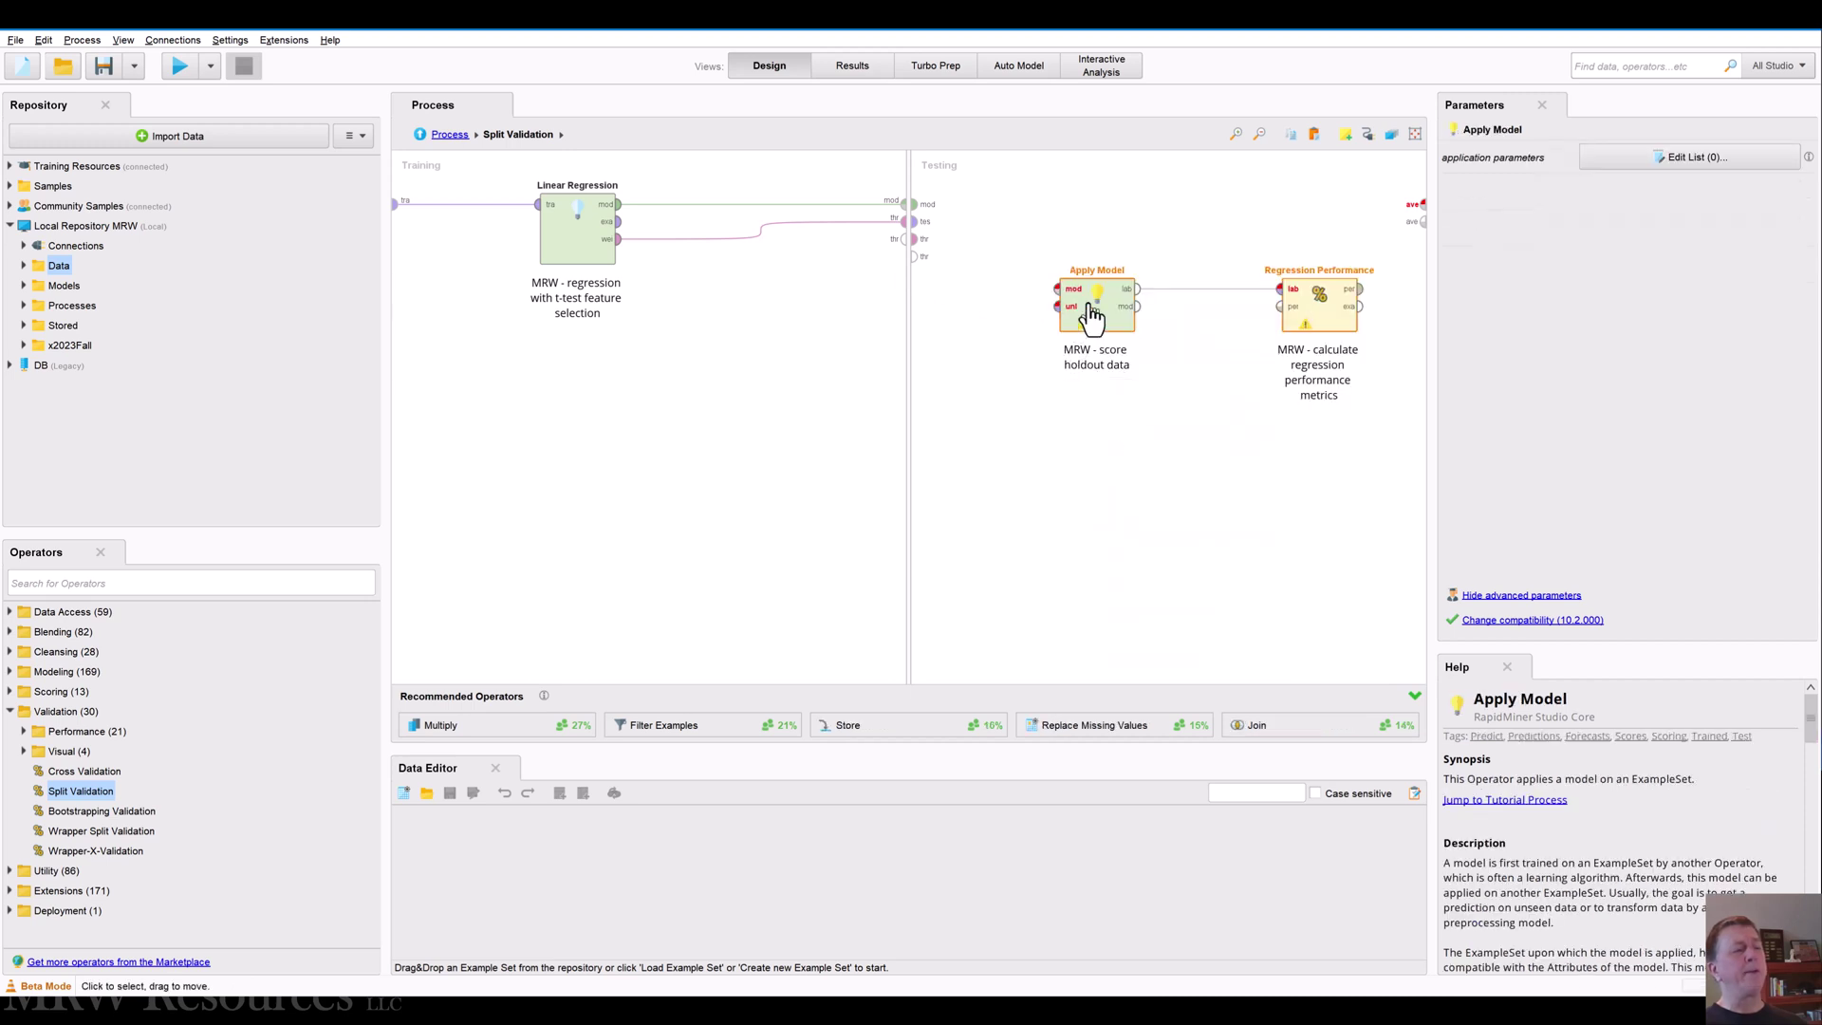
drag(1091, 313, 1035, 230)
click(1006, 309)
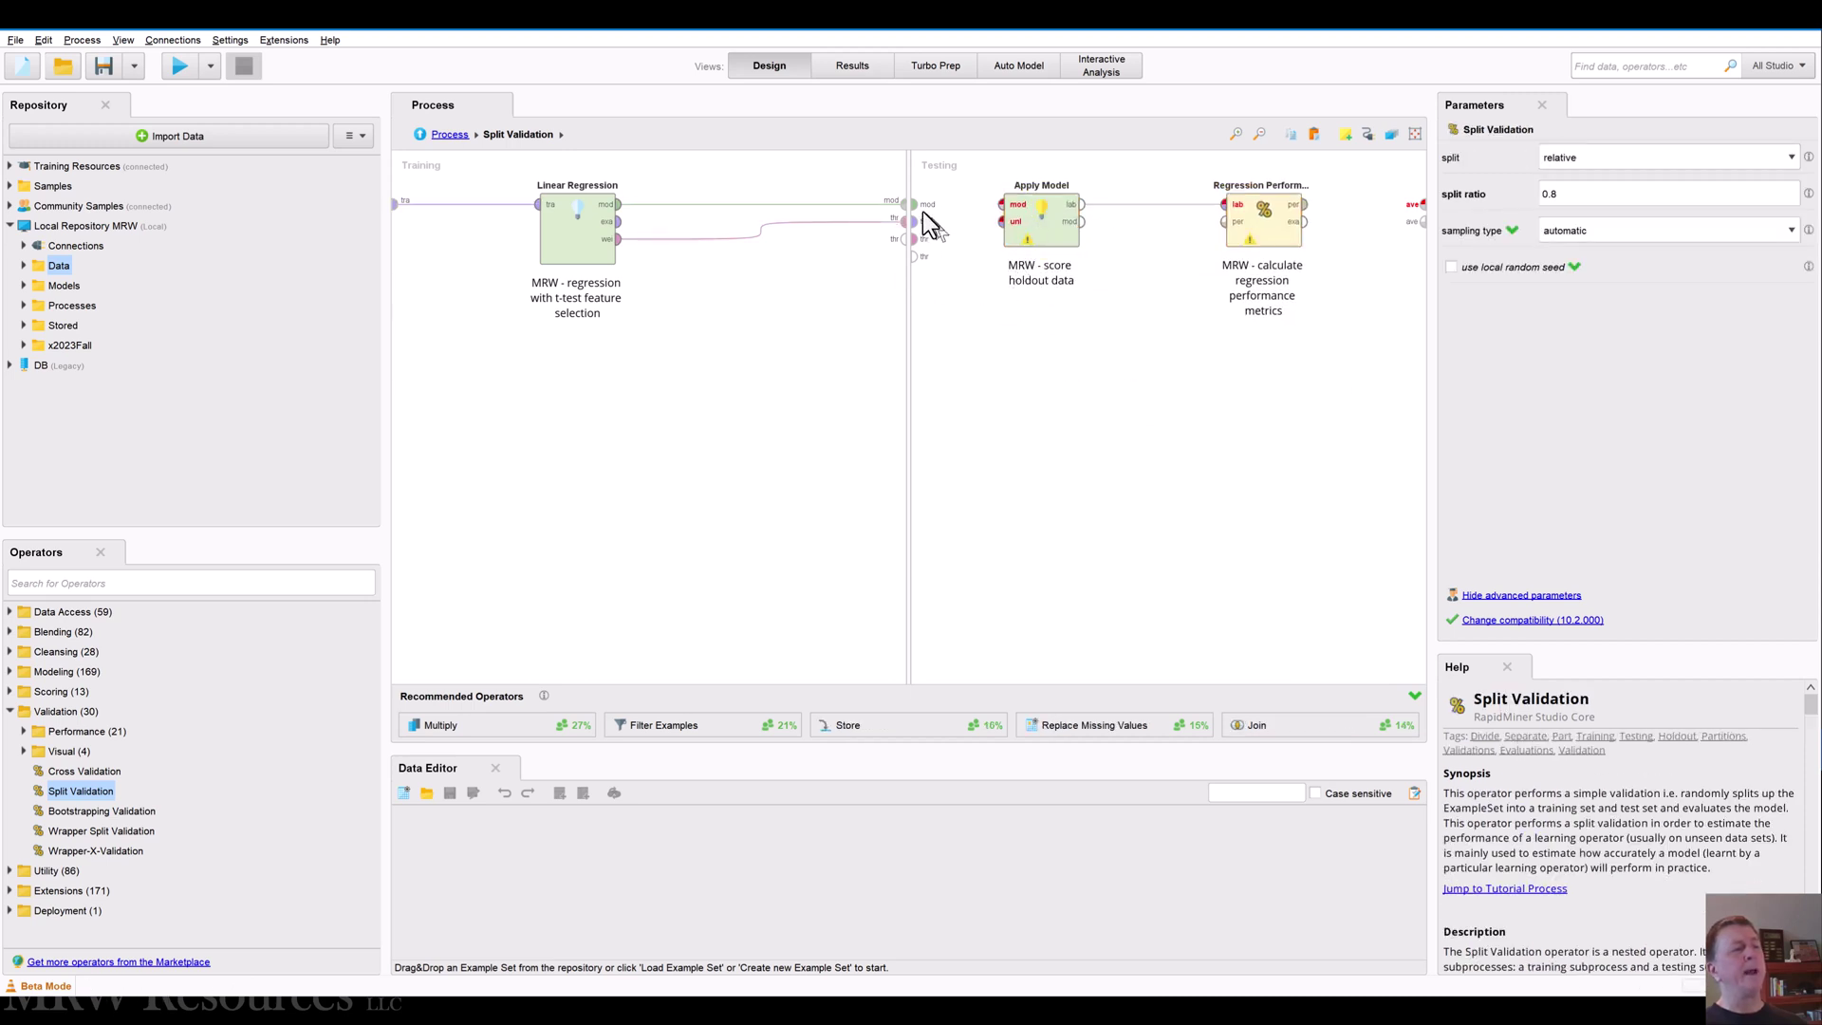
Connect the Testing model and test set ports to Apply Model's inputs, and Regression Performance's performance output to the first averagable port
drag(916, 204, 1002, 205)
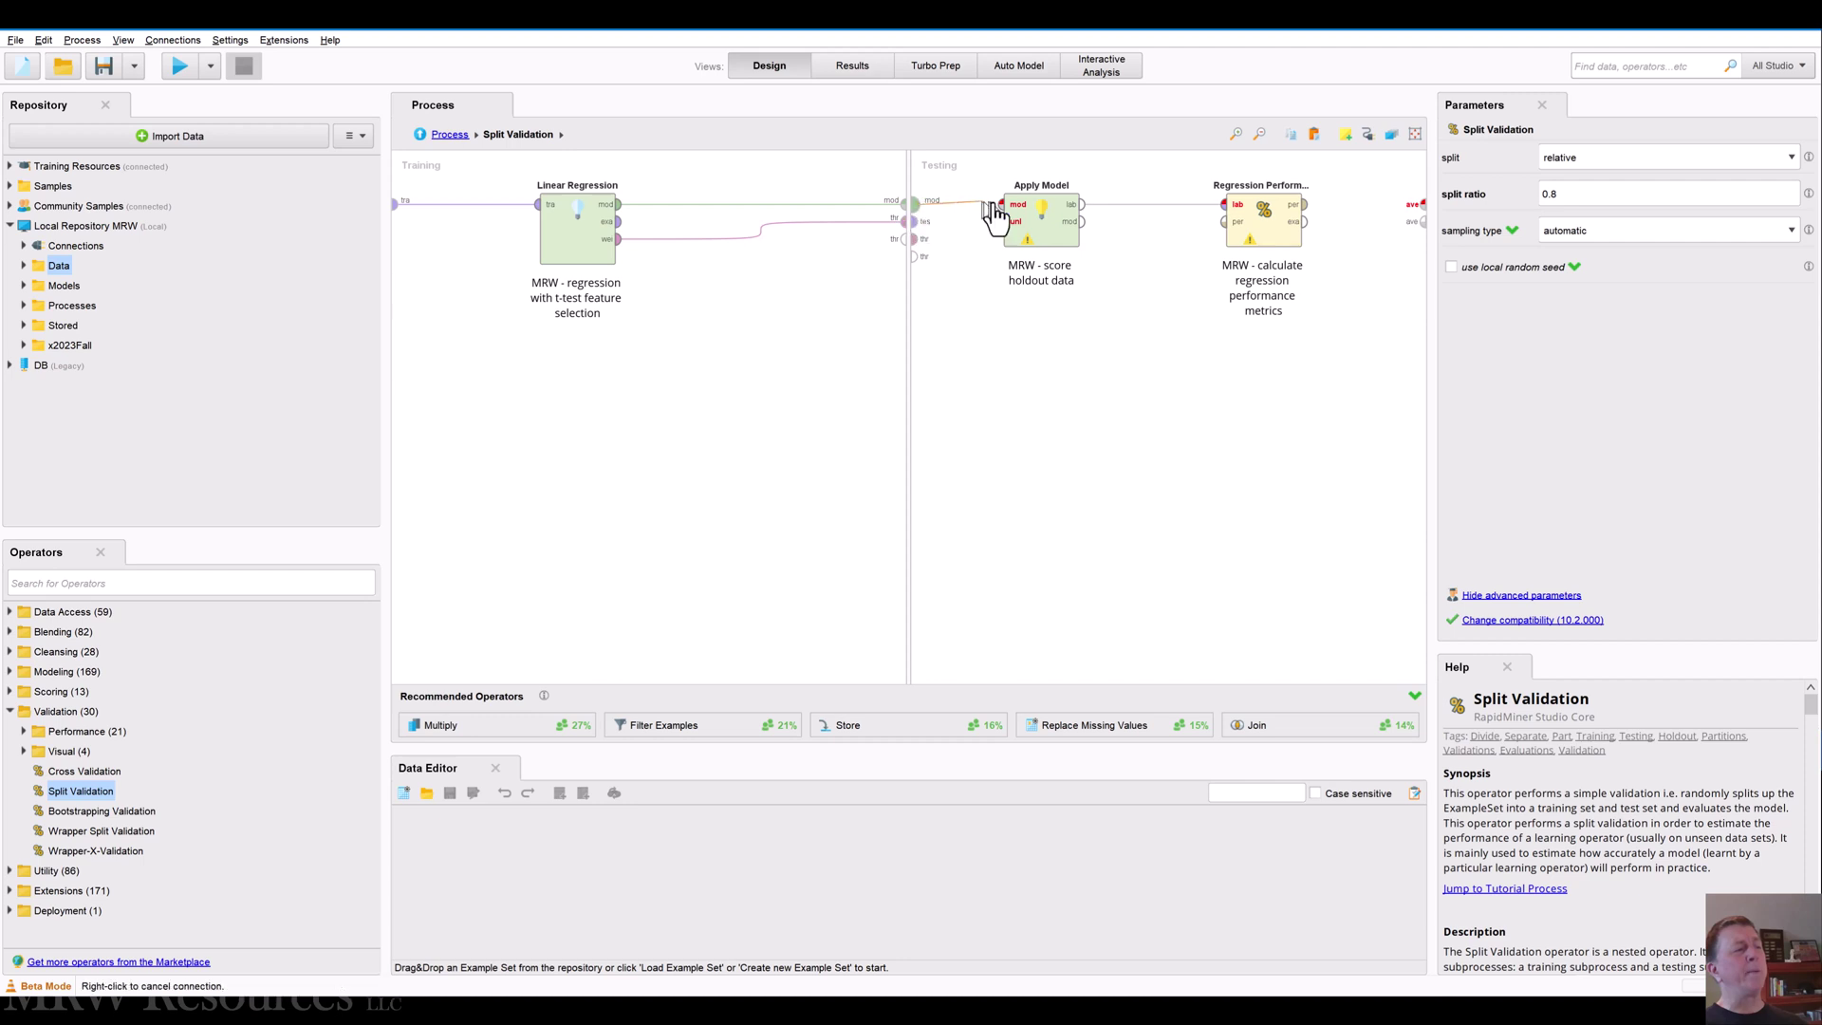
click(913, 221)
click(1001, 222)
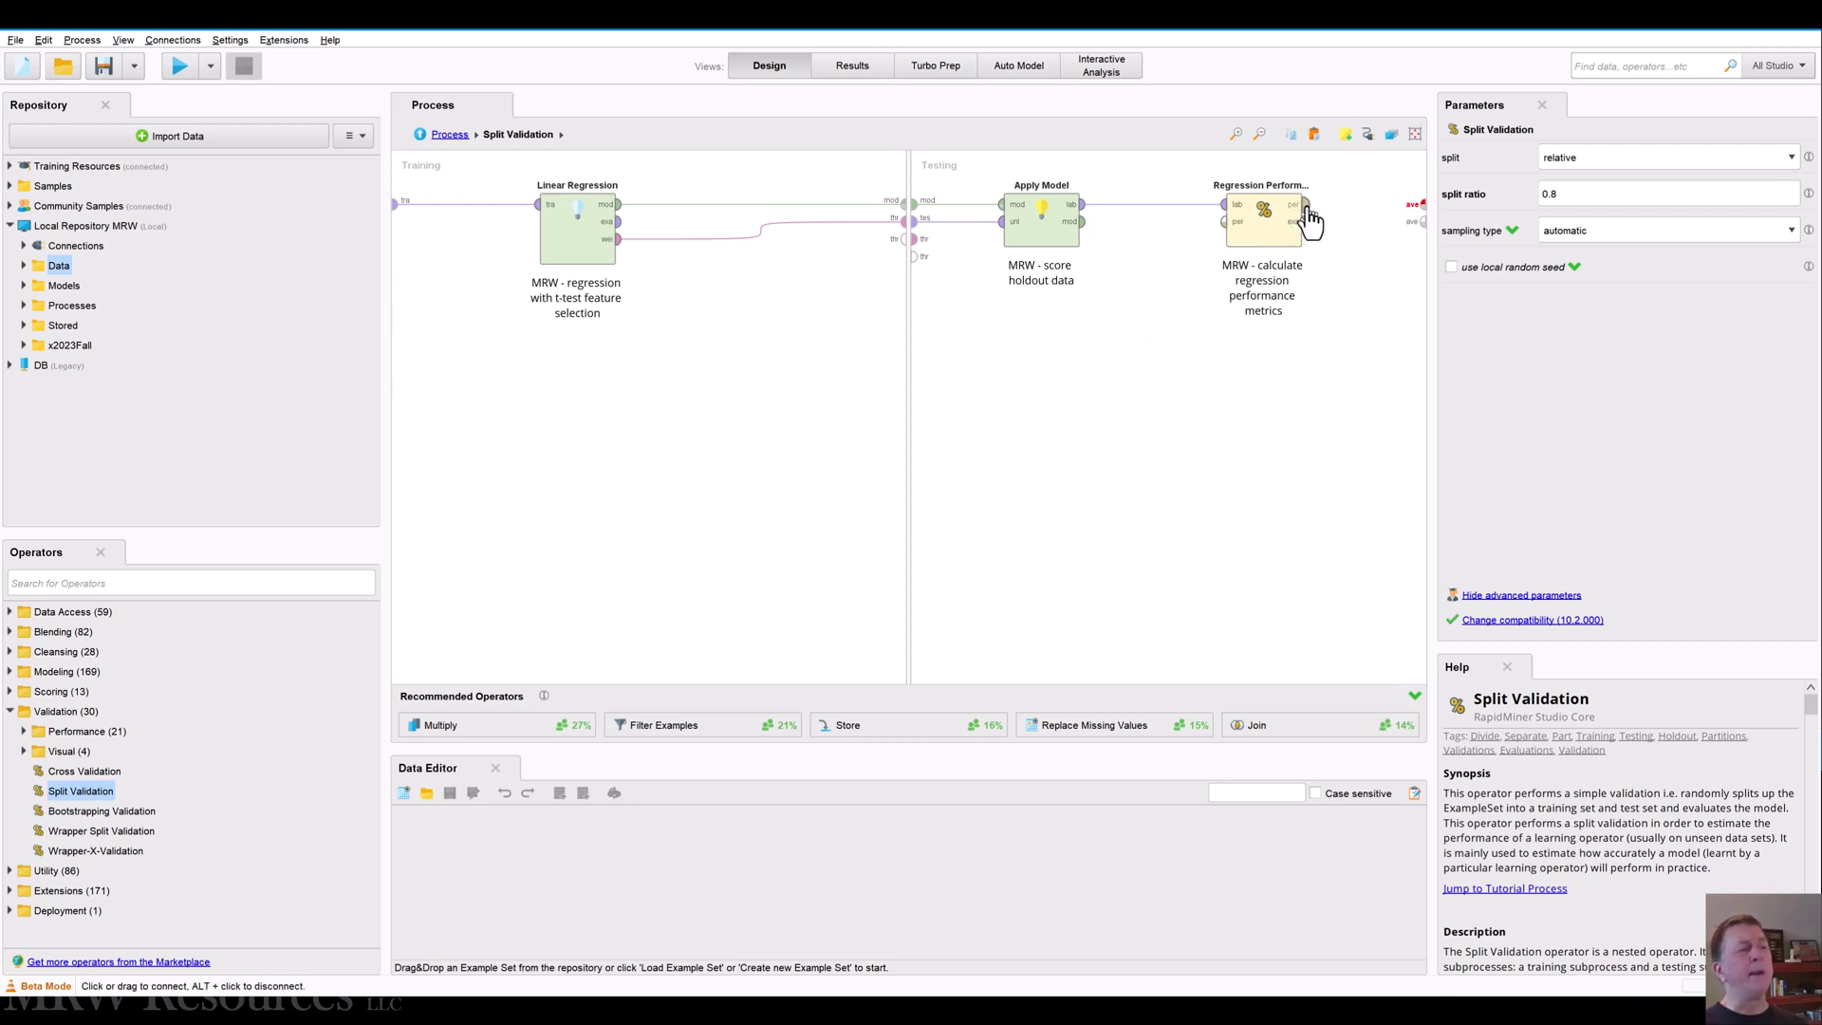
drag(1308, 216, 1420, 202)
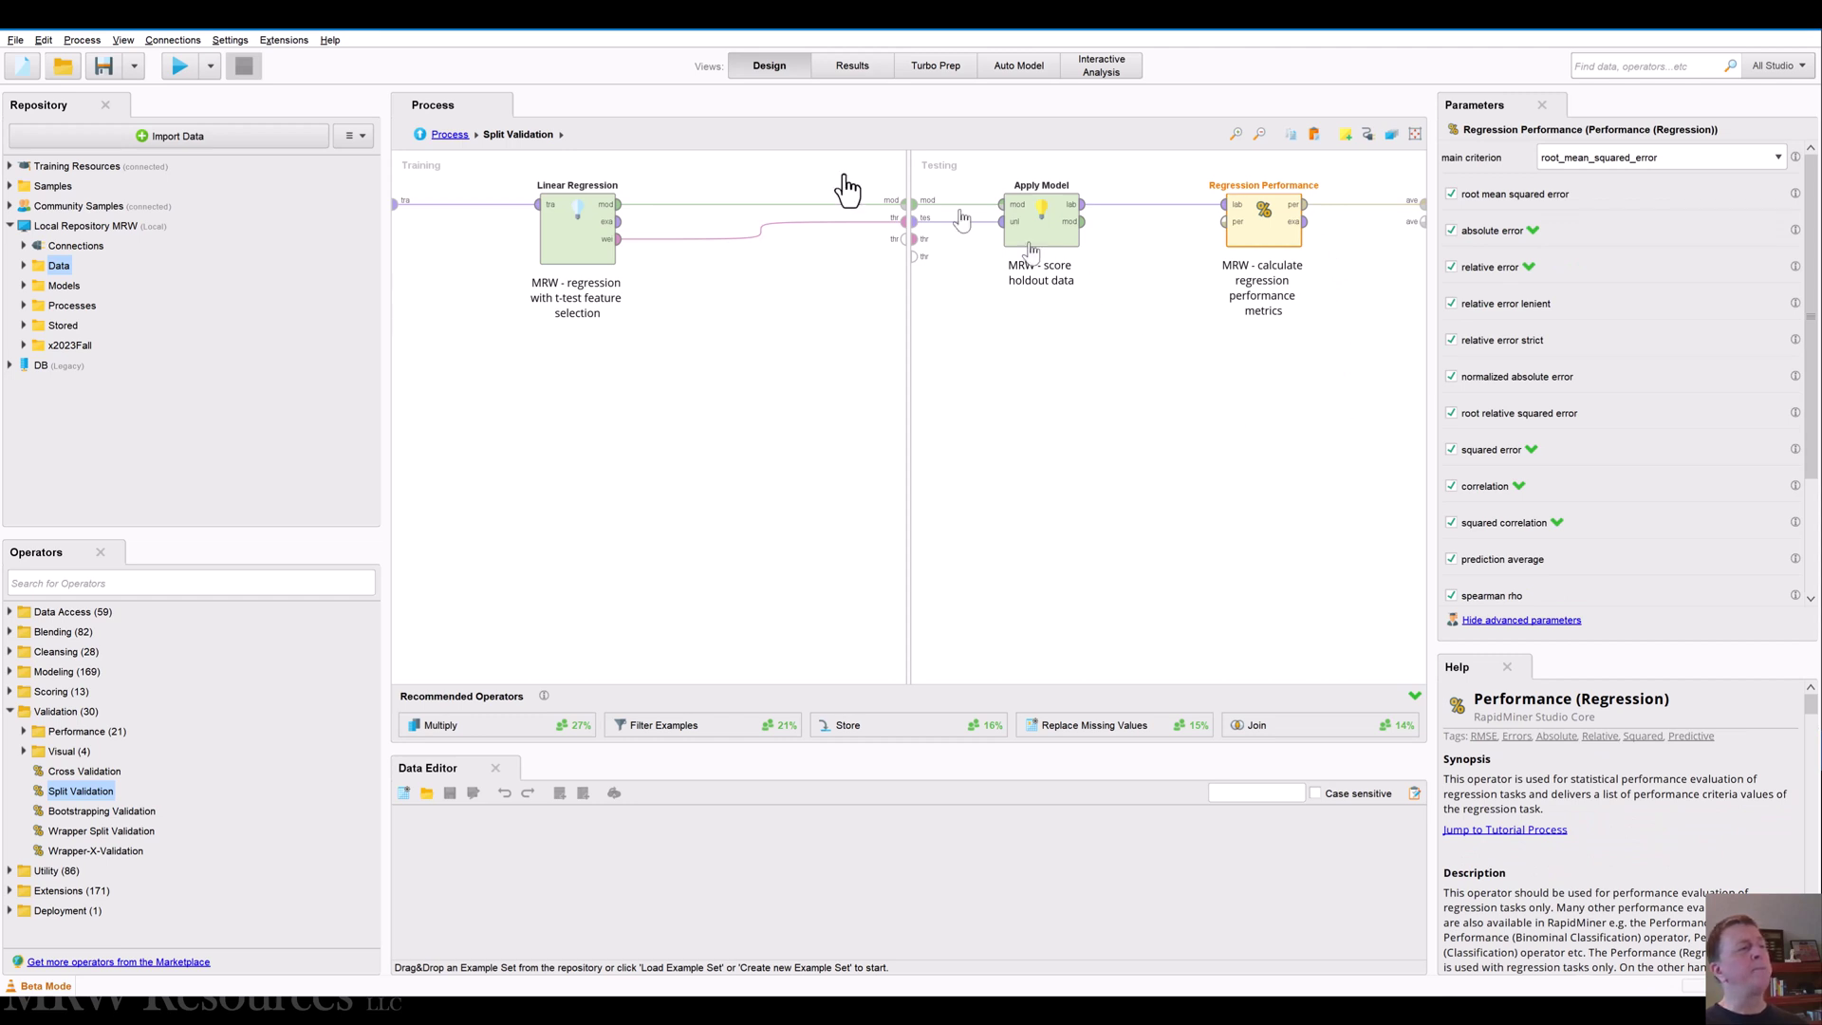
Inside Split Validation, connect the Testing area's first through port to the second averagable port to pass on the attribute weights
click(450, 134)
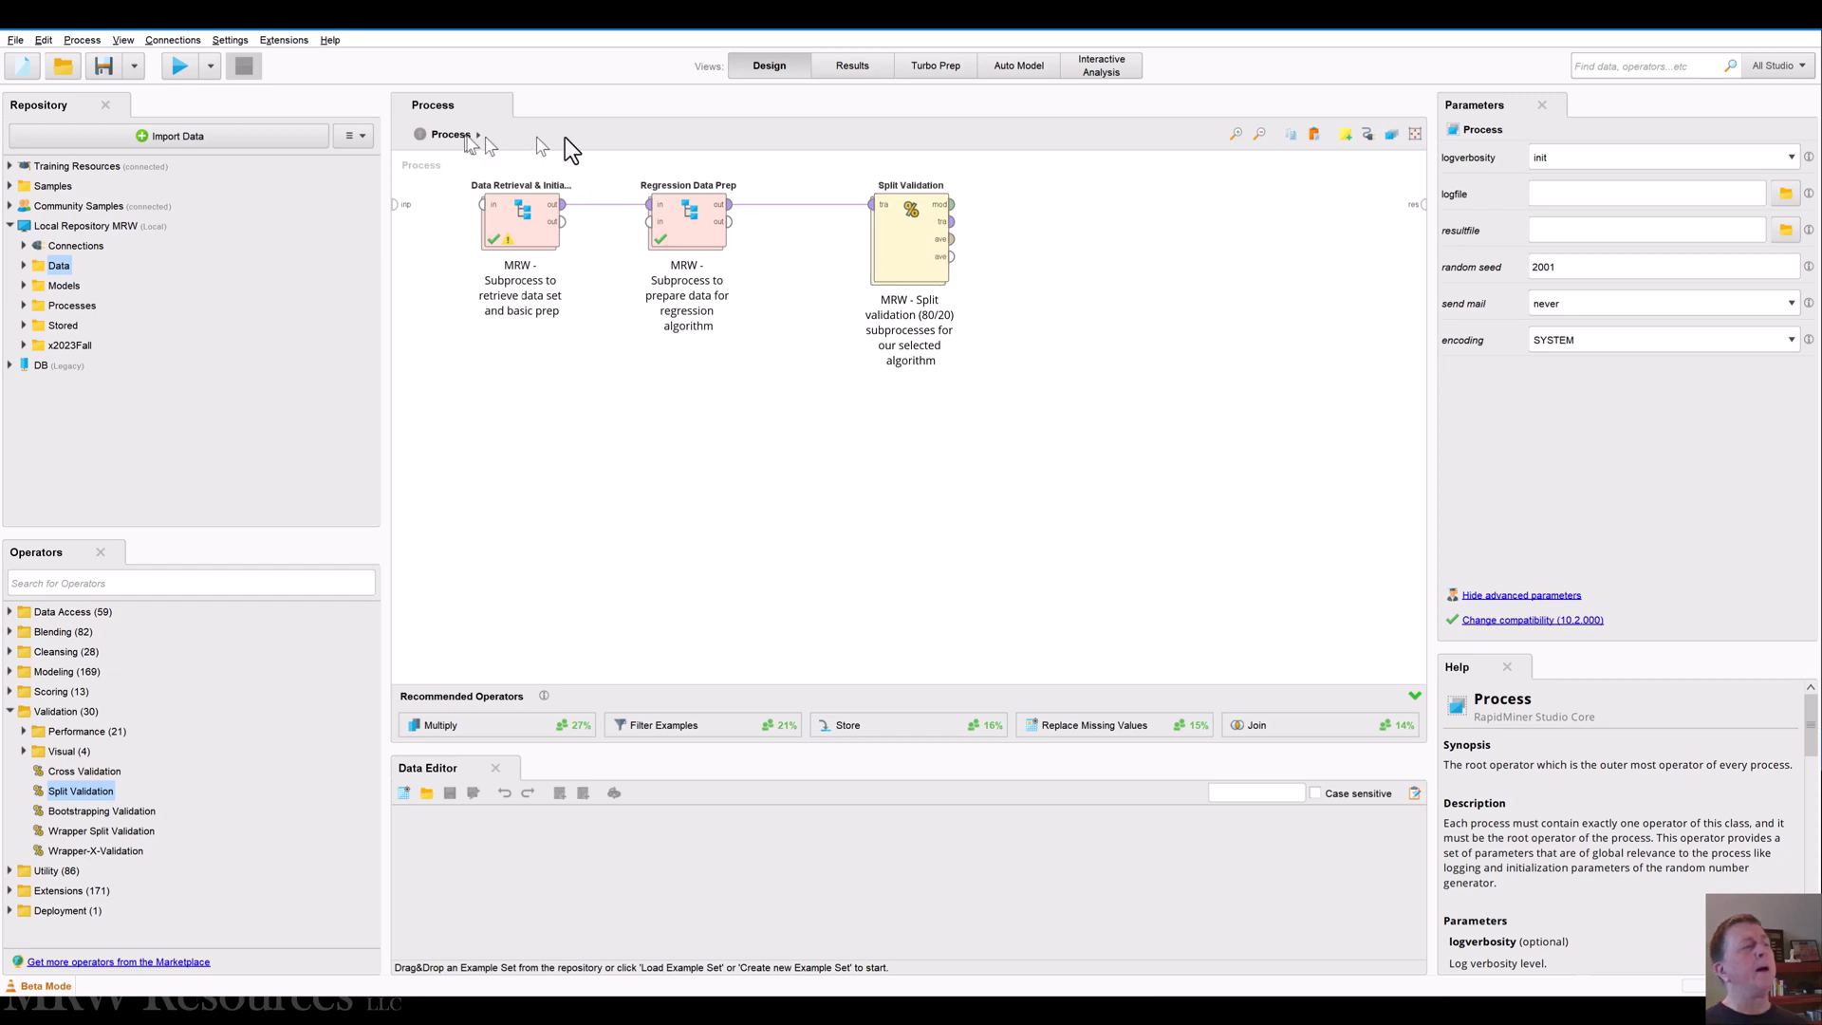
double_click(920, 228)
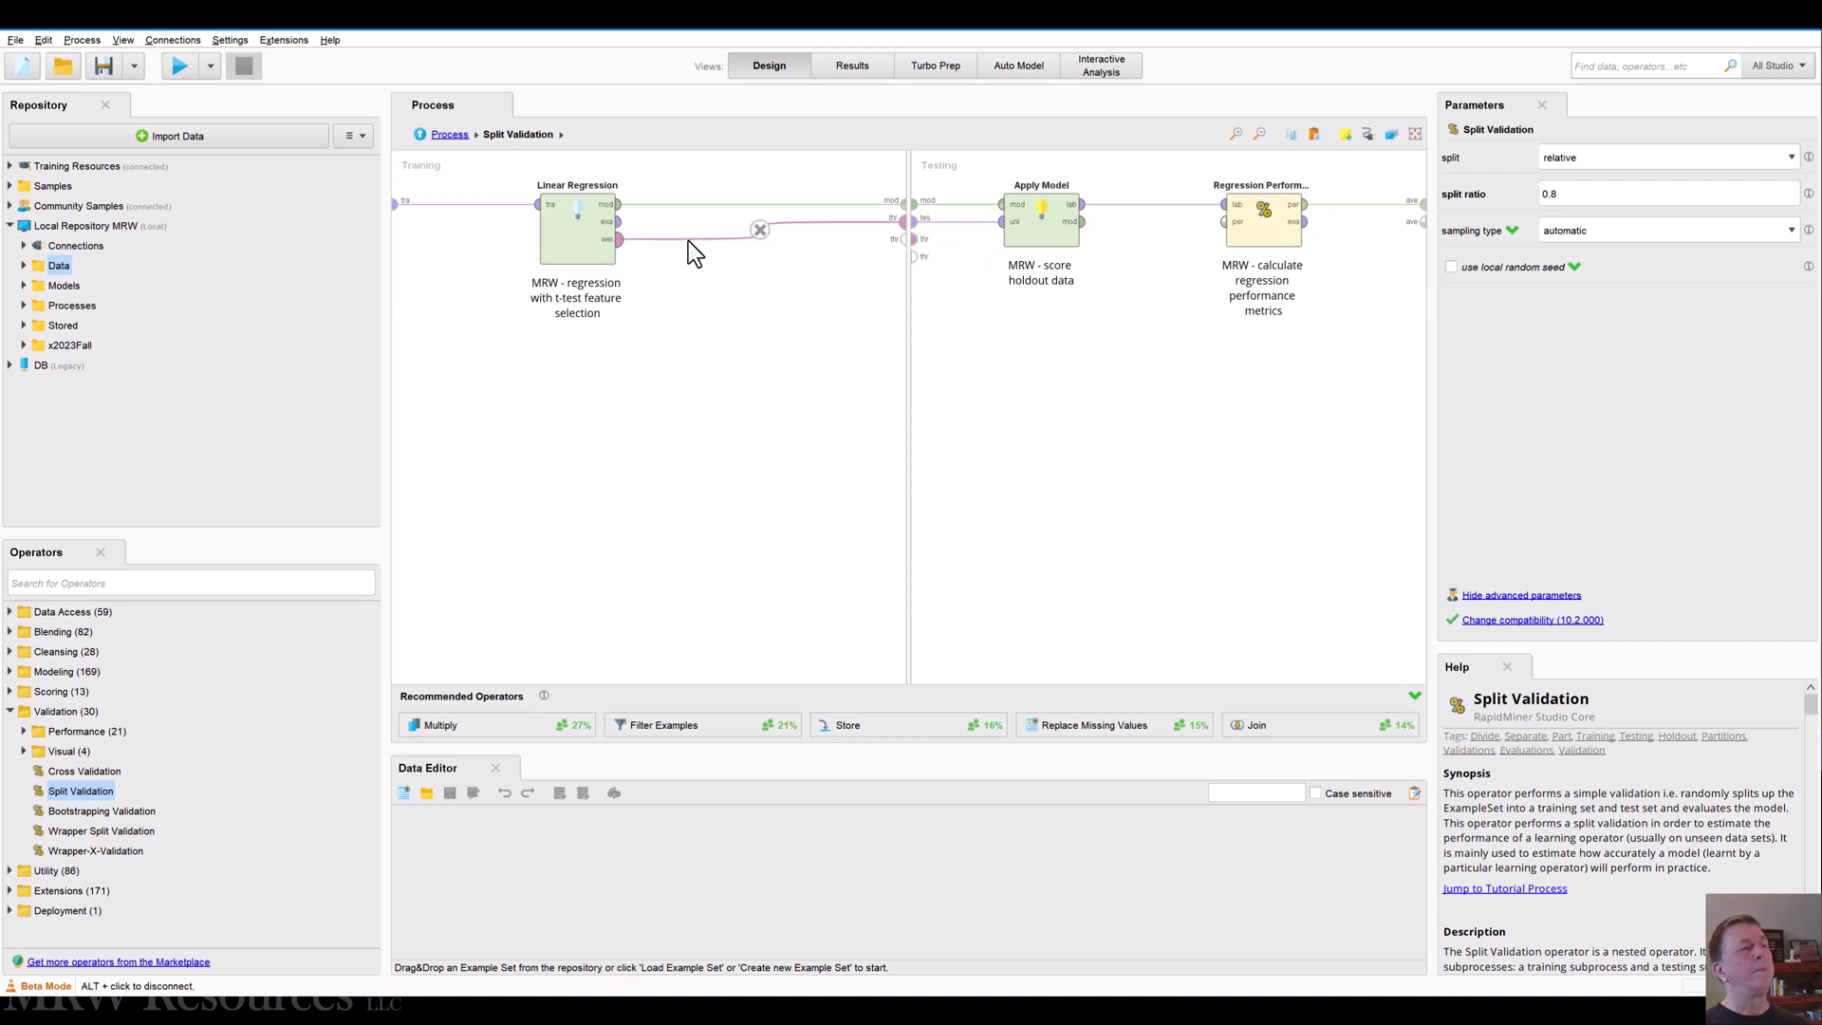
click(915, 241)
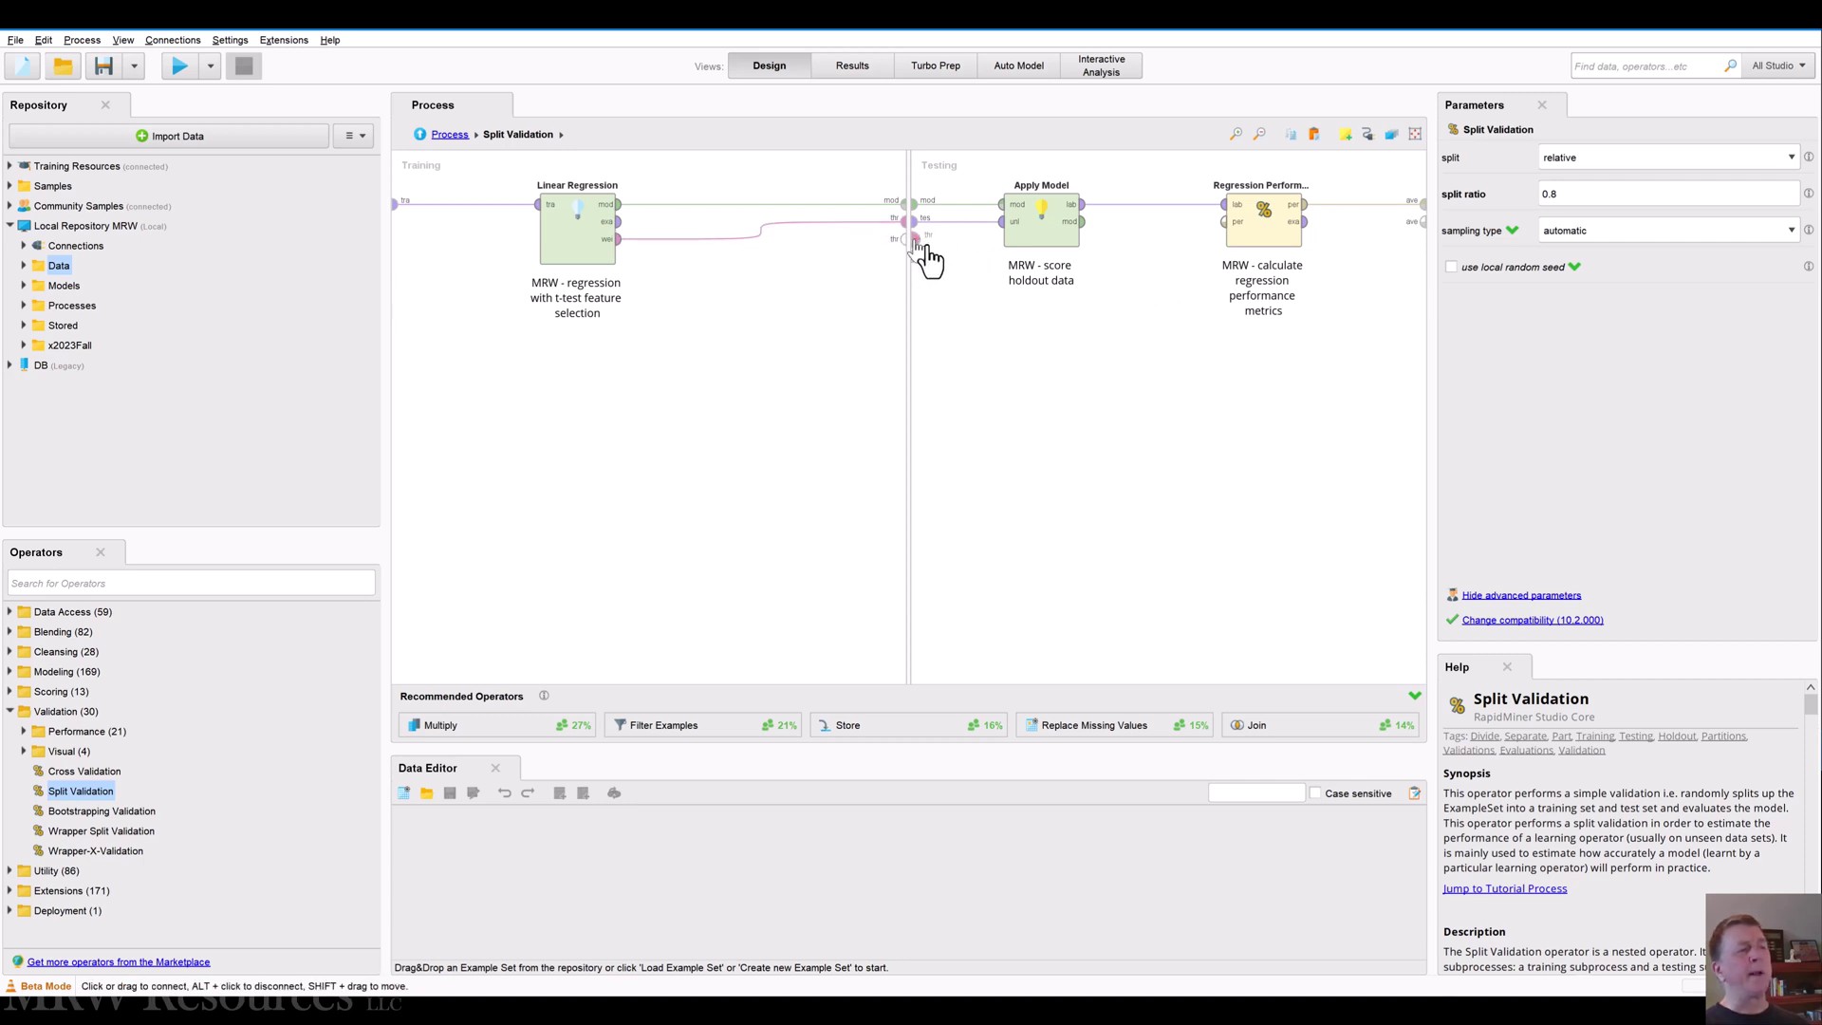
click(1422, 224)
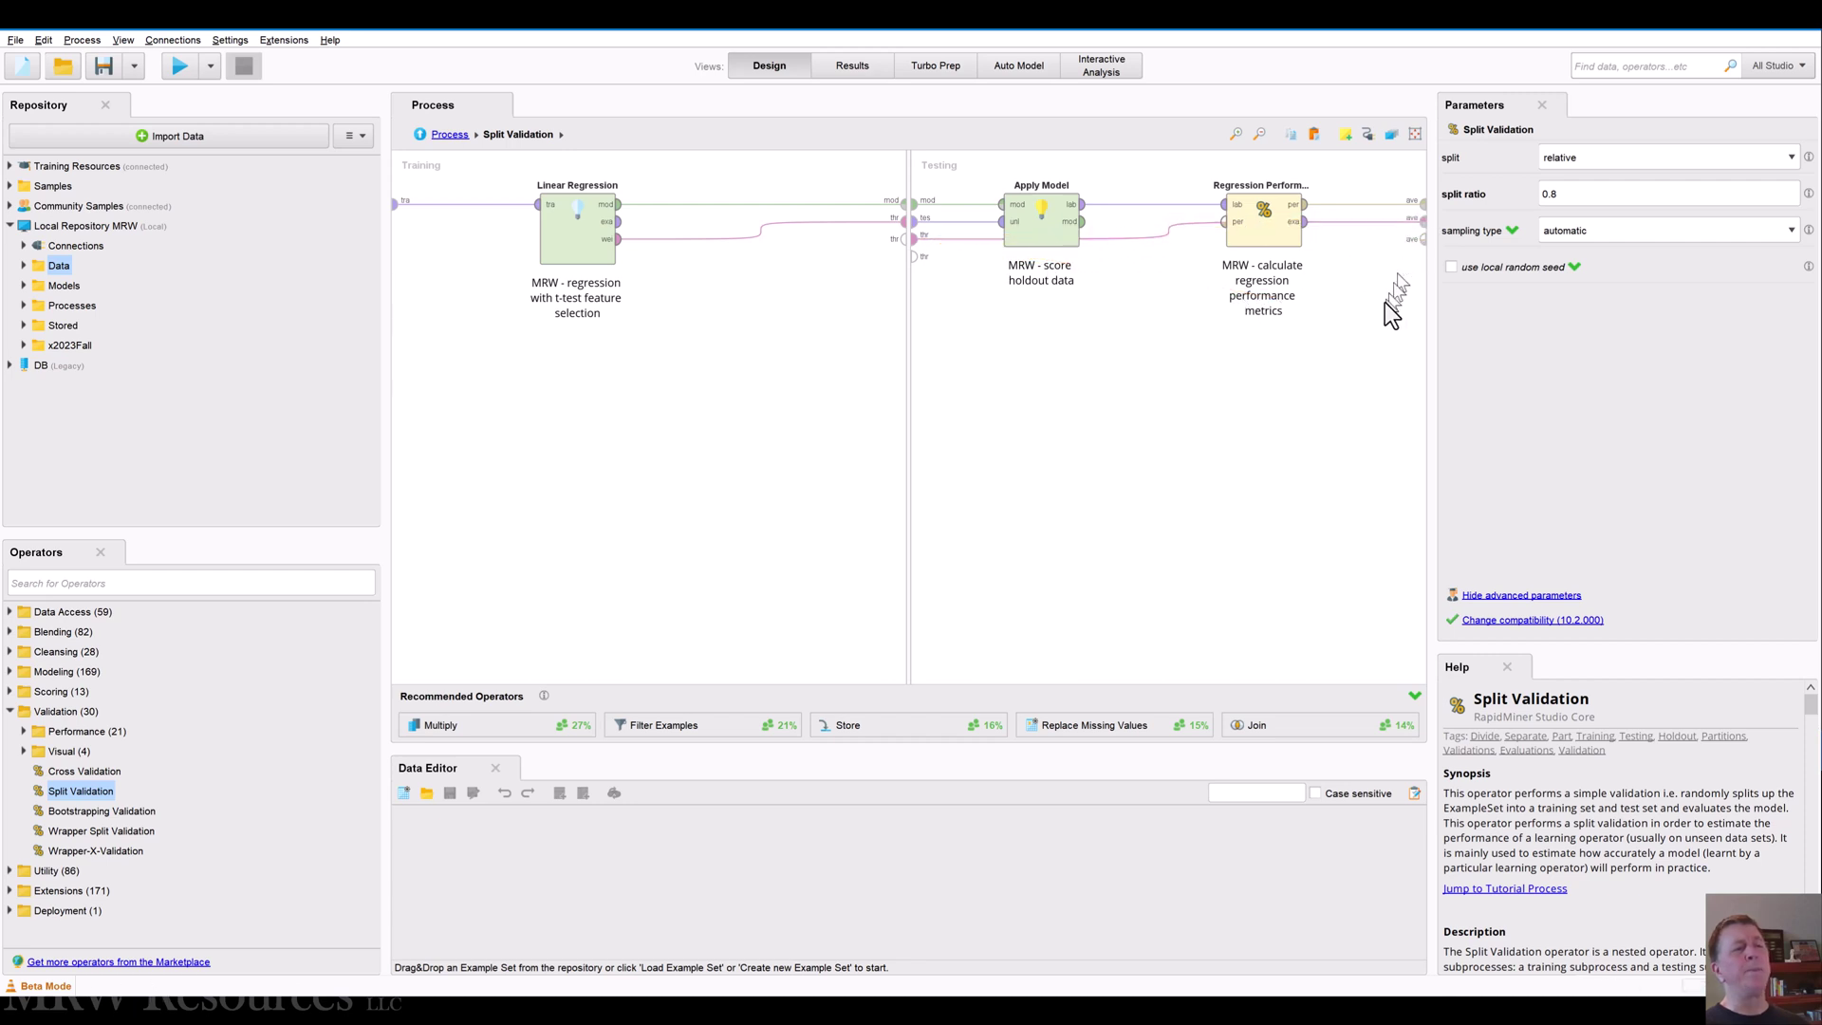
In the top-level process, connect Split Validation's model, training and first two averagable outputs to process result ports
click(449, 137)
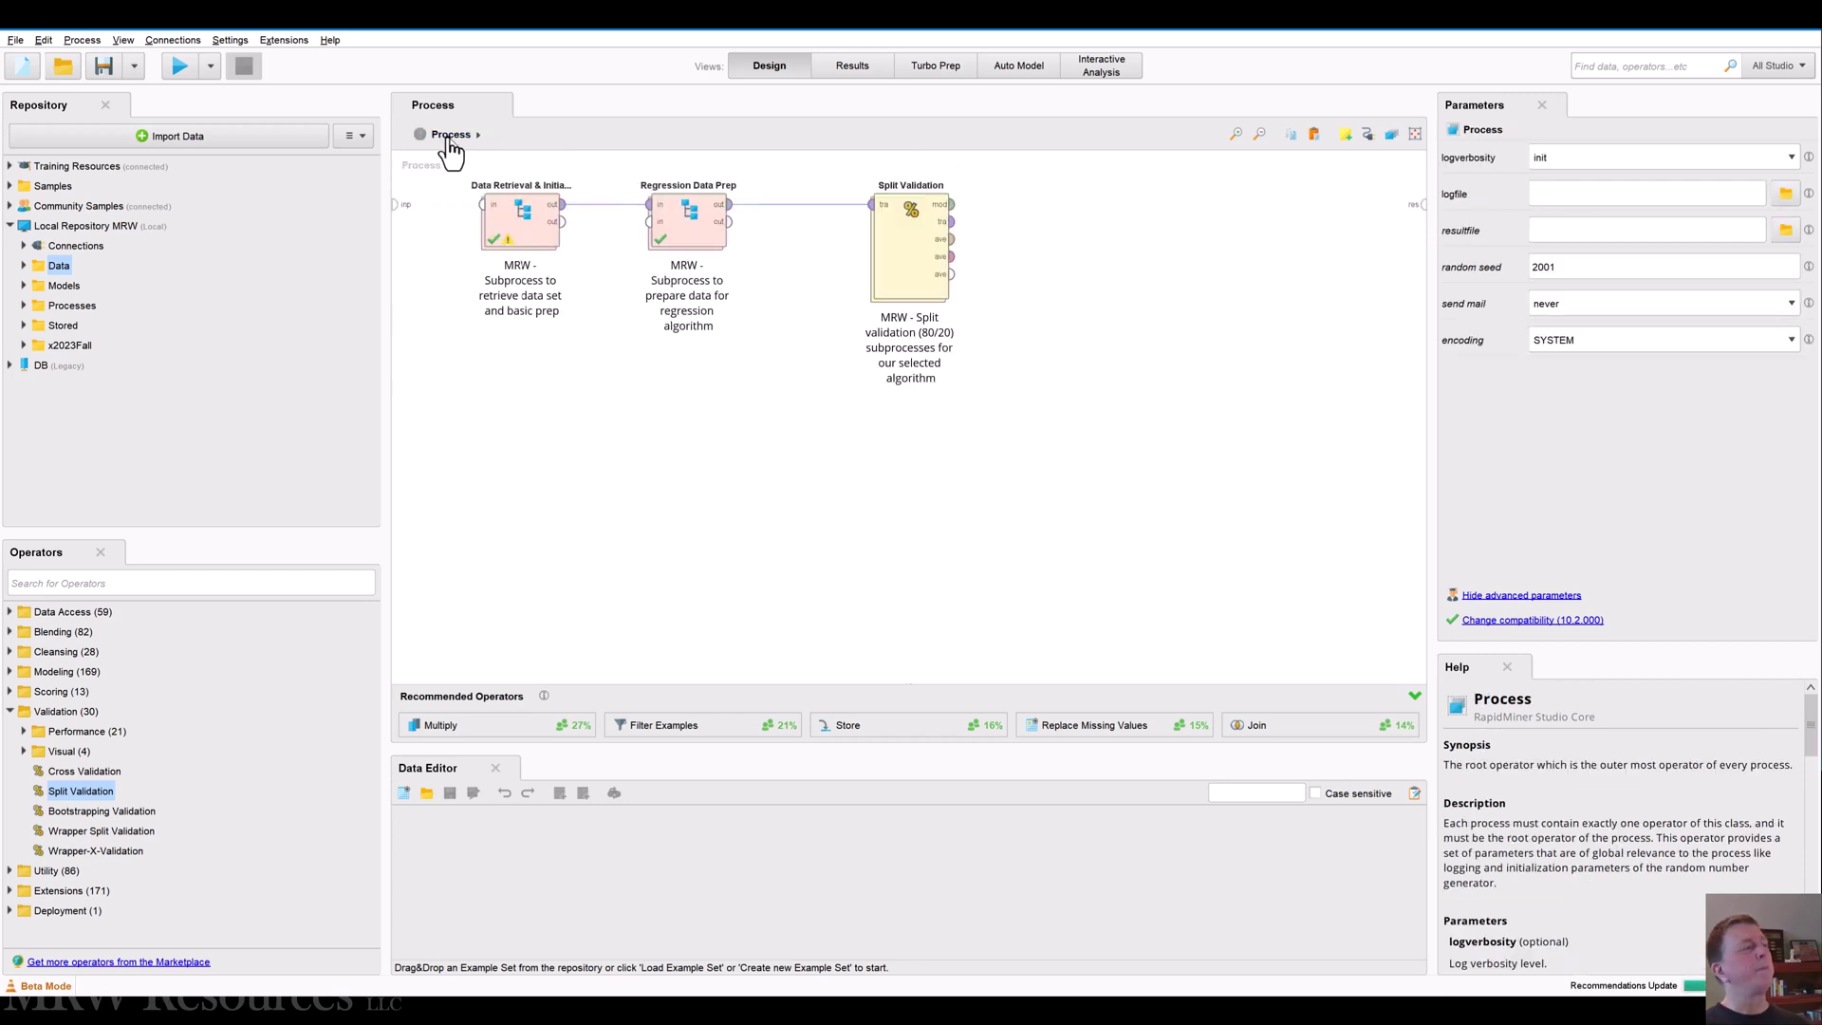
double_click(953, 206)
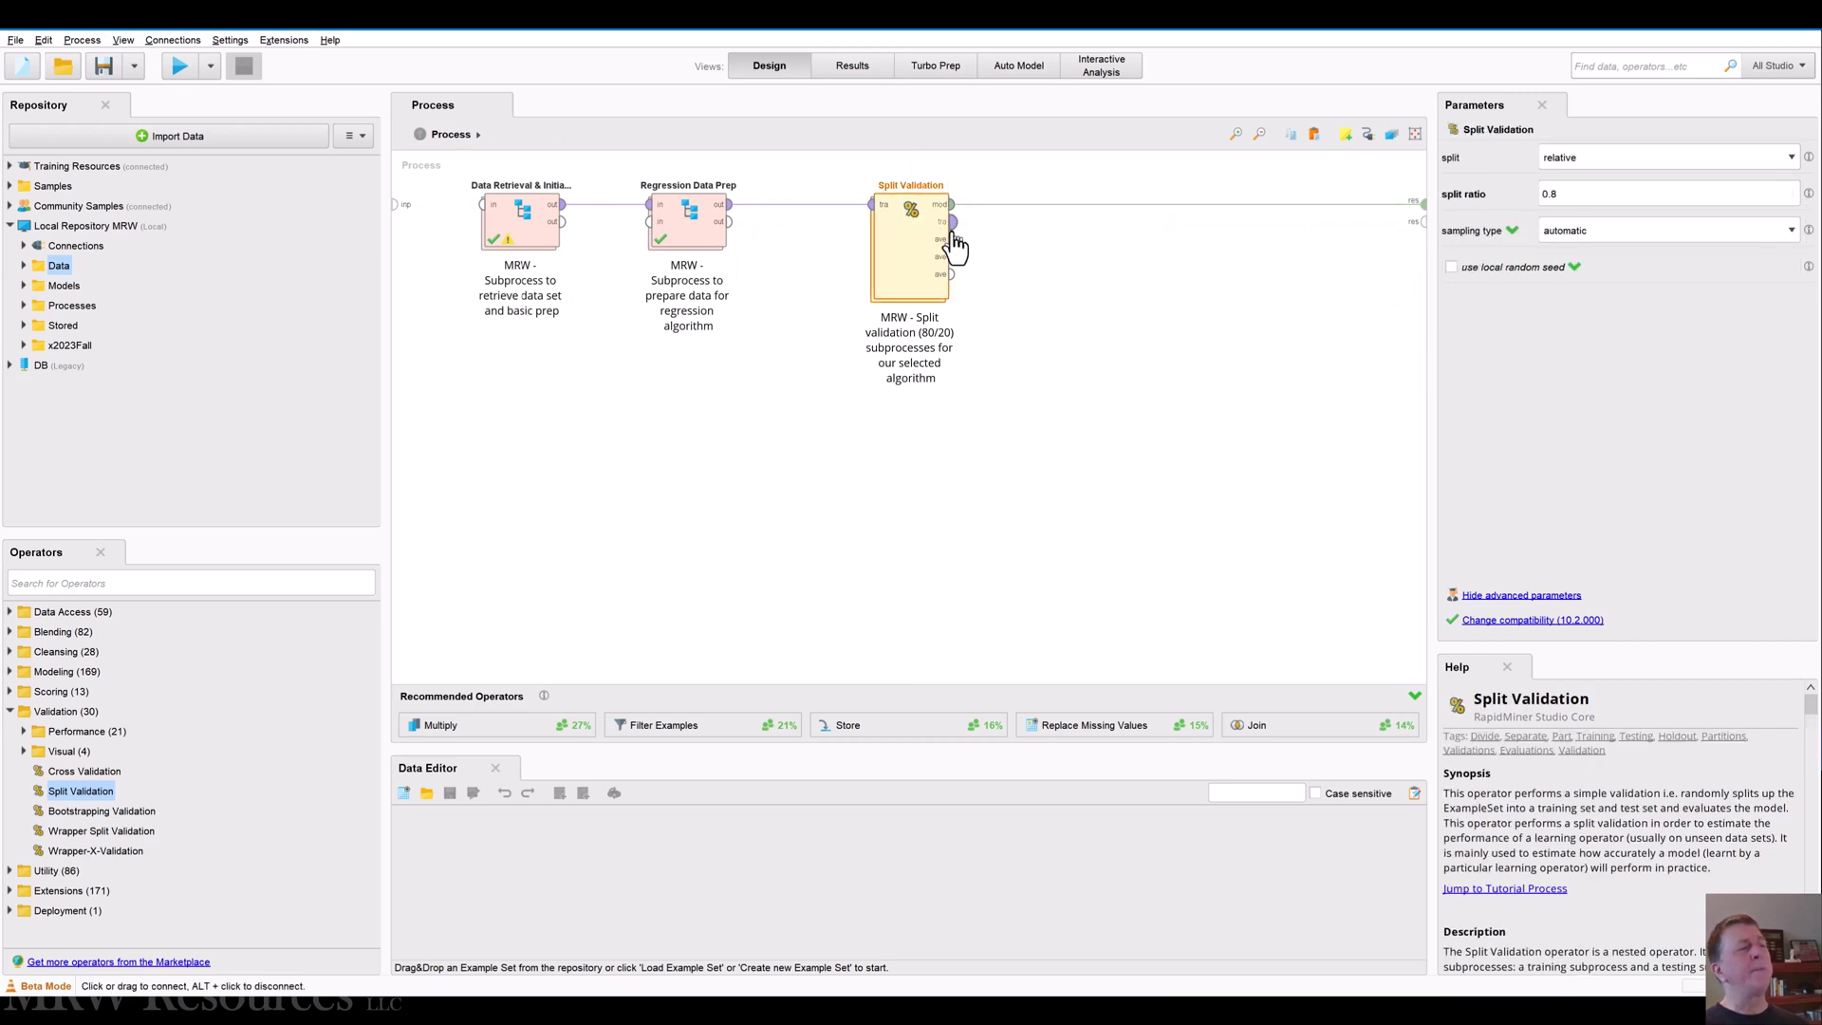
double_click(953, 221)
double_click(953, 239)
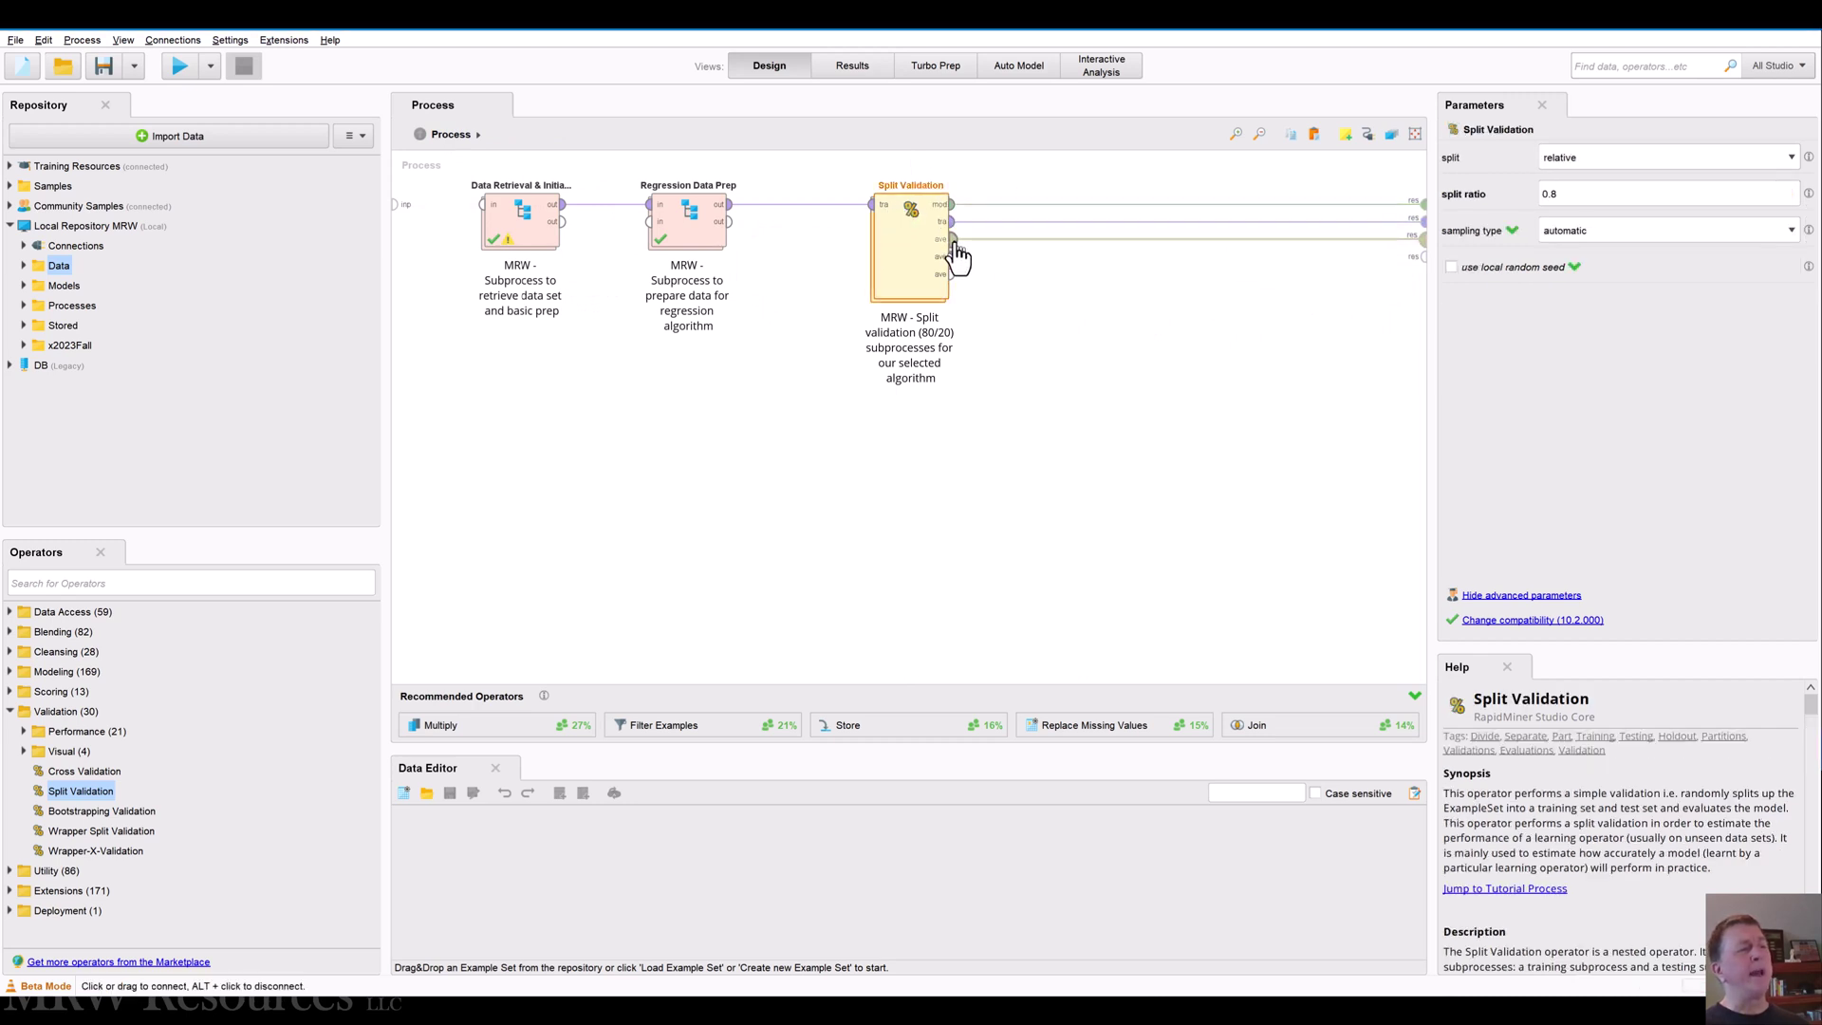
double_click(954, 257)
click(1073, 317)
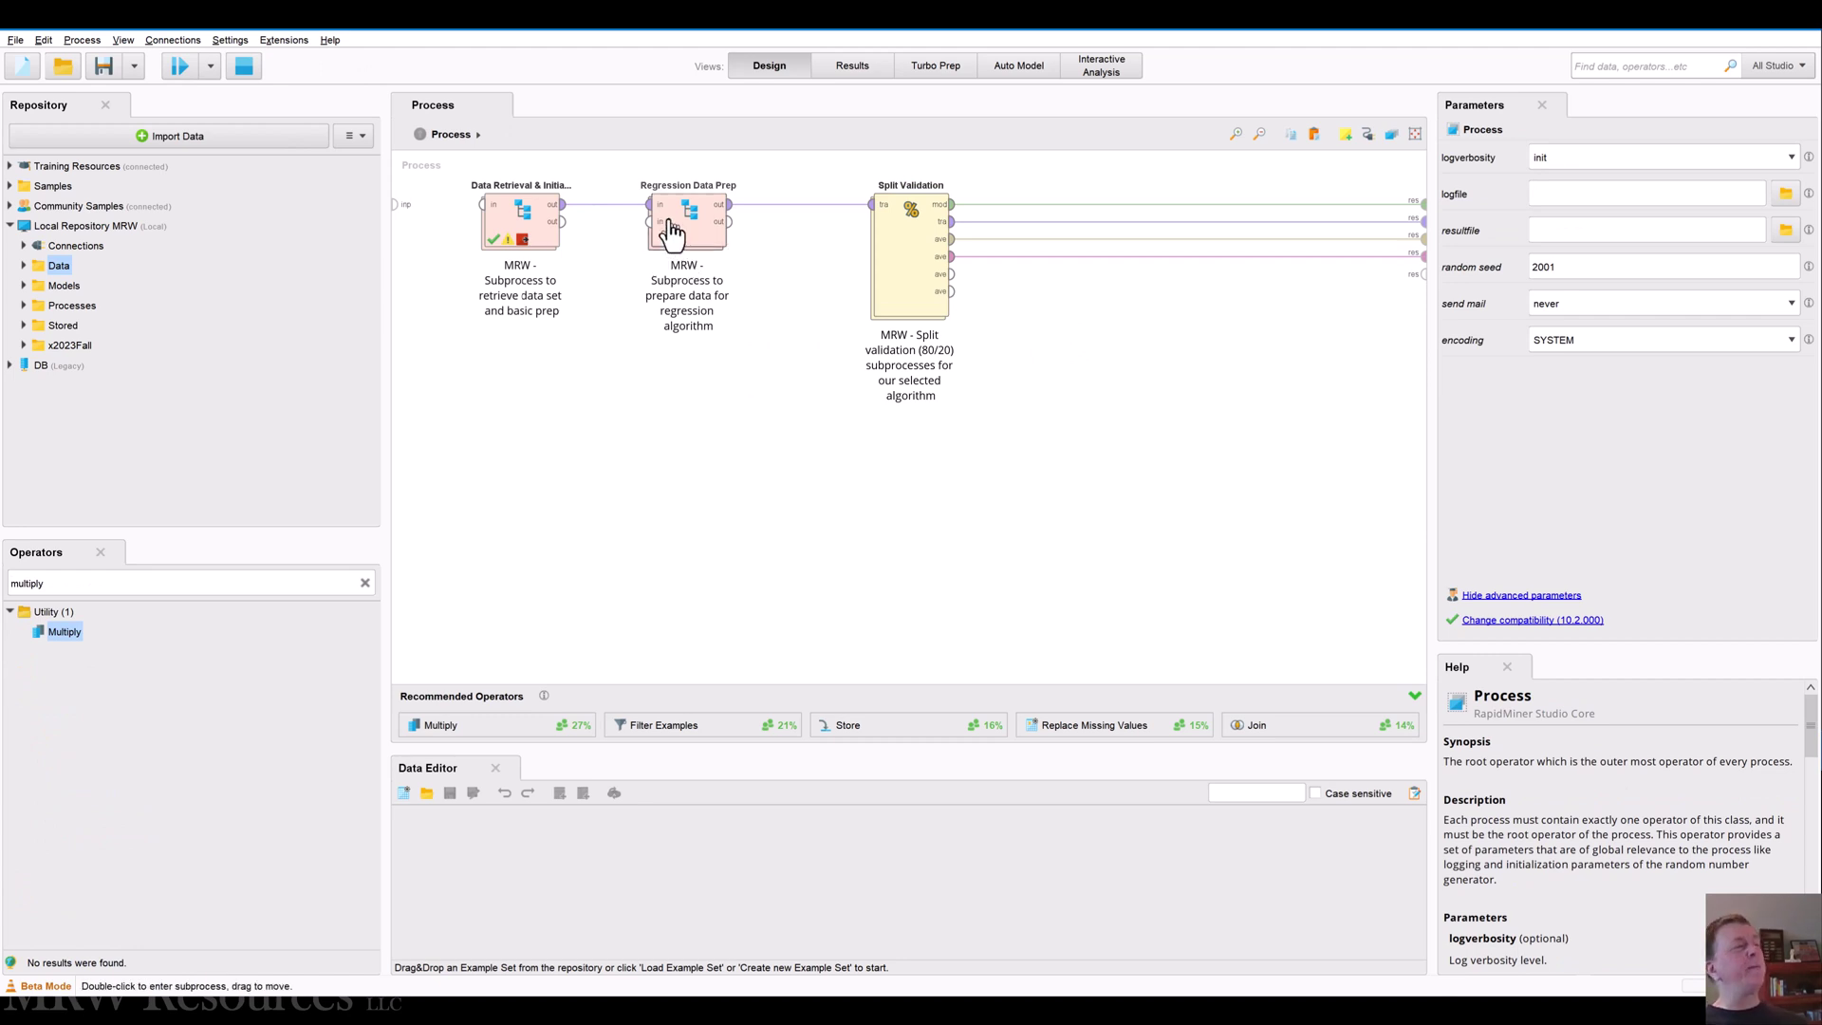
Shift both subprocesses toward the process input and insert a Multiply operator between Regression Data Prep and Split Validation
drag(693, 231, 637, 232)
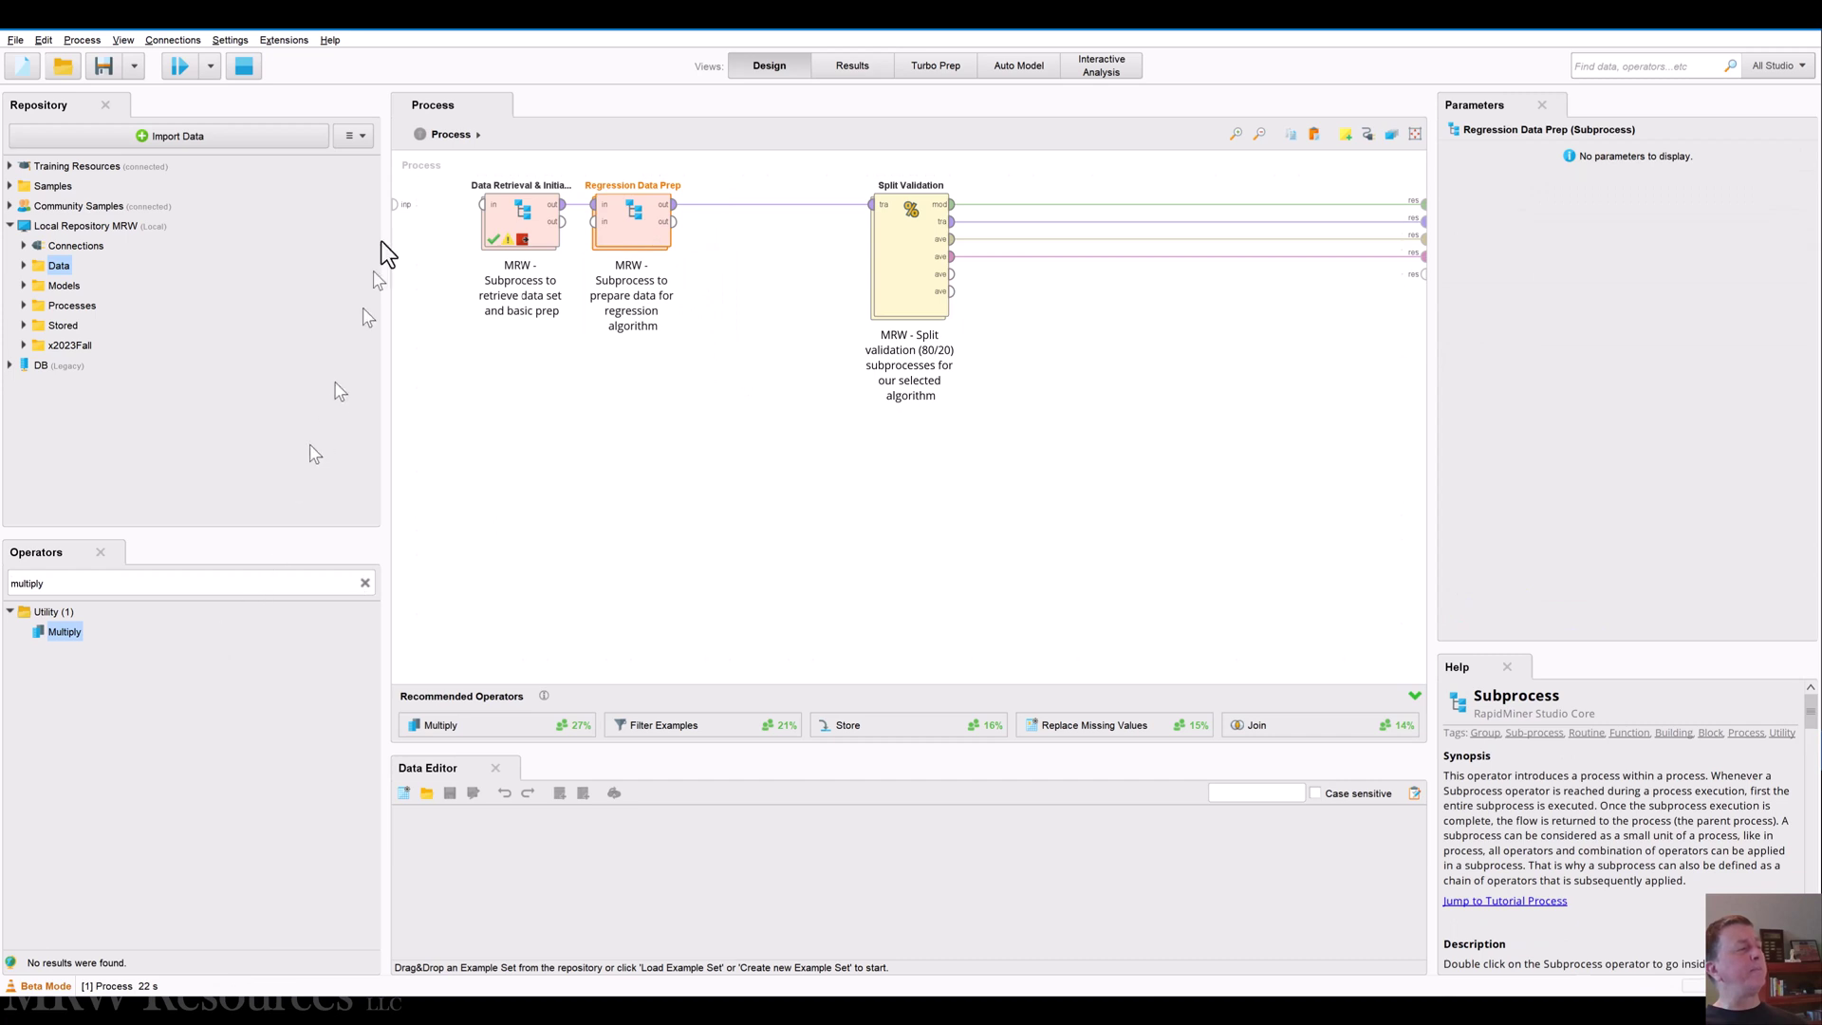
click(495, 224)
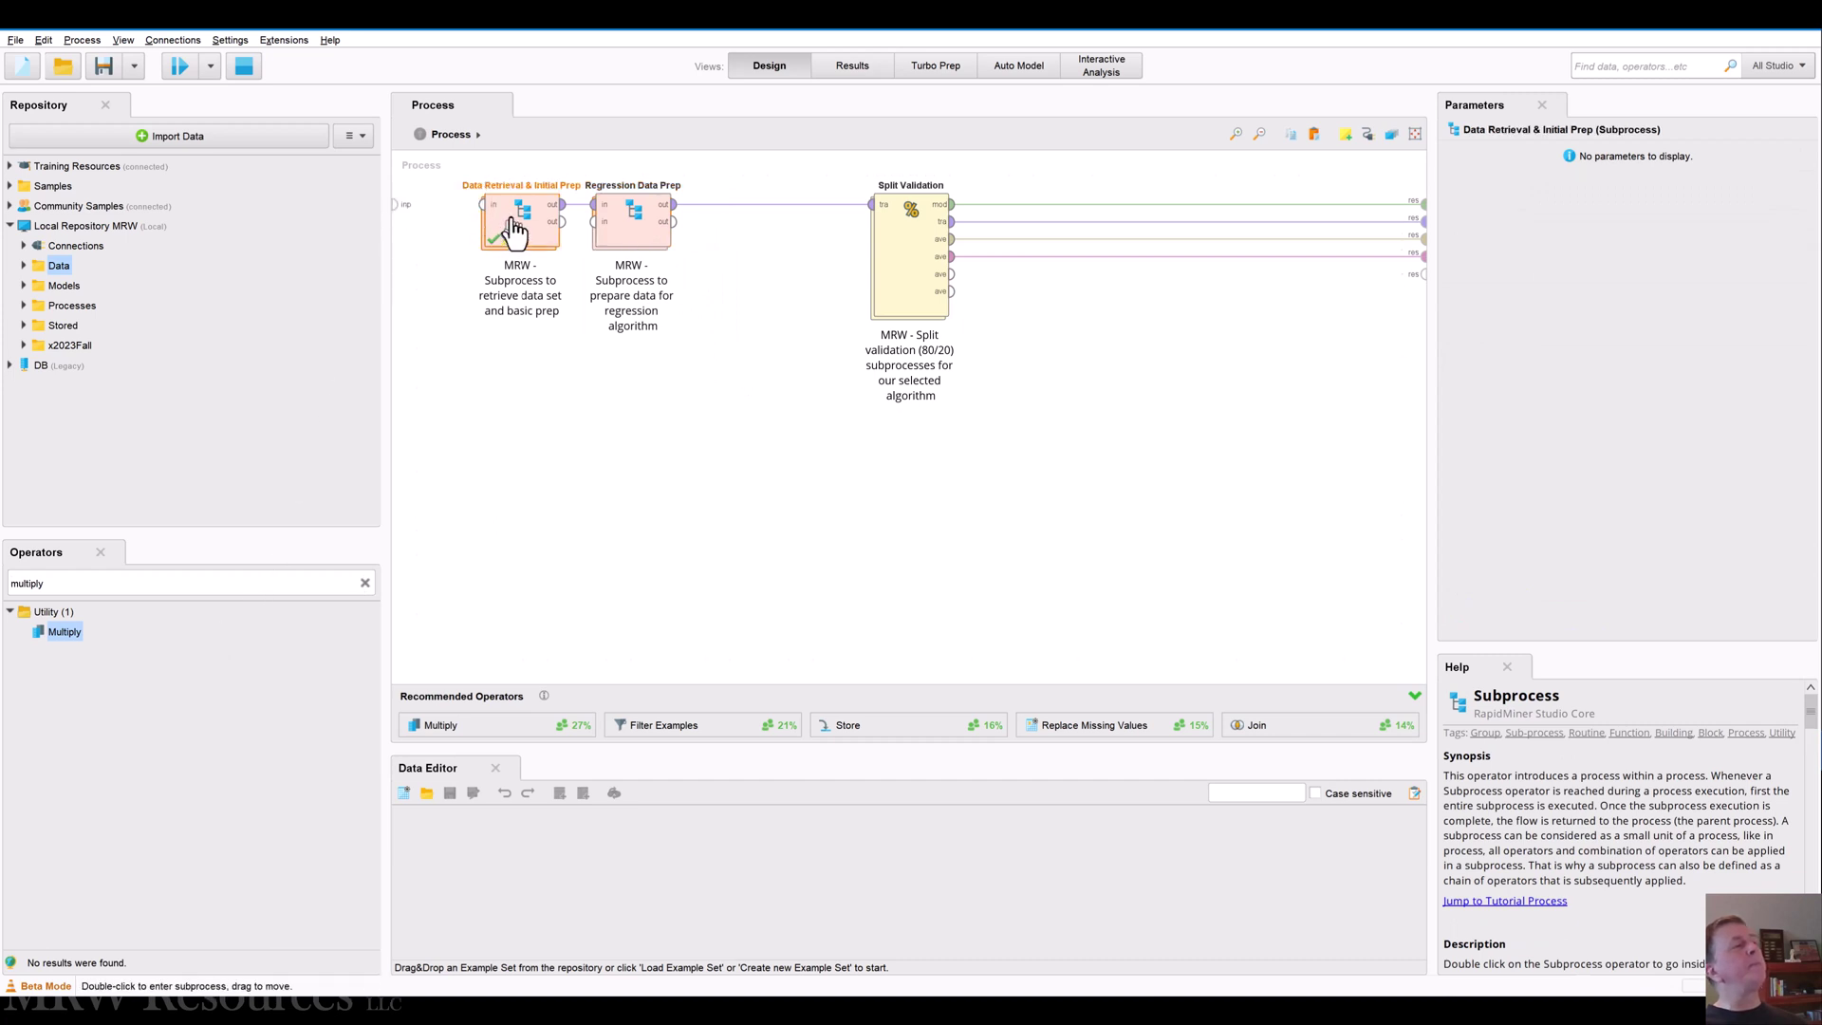
drag(495, 225, 474, 230)
drag(634, 226, 582, 231)
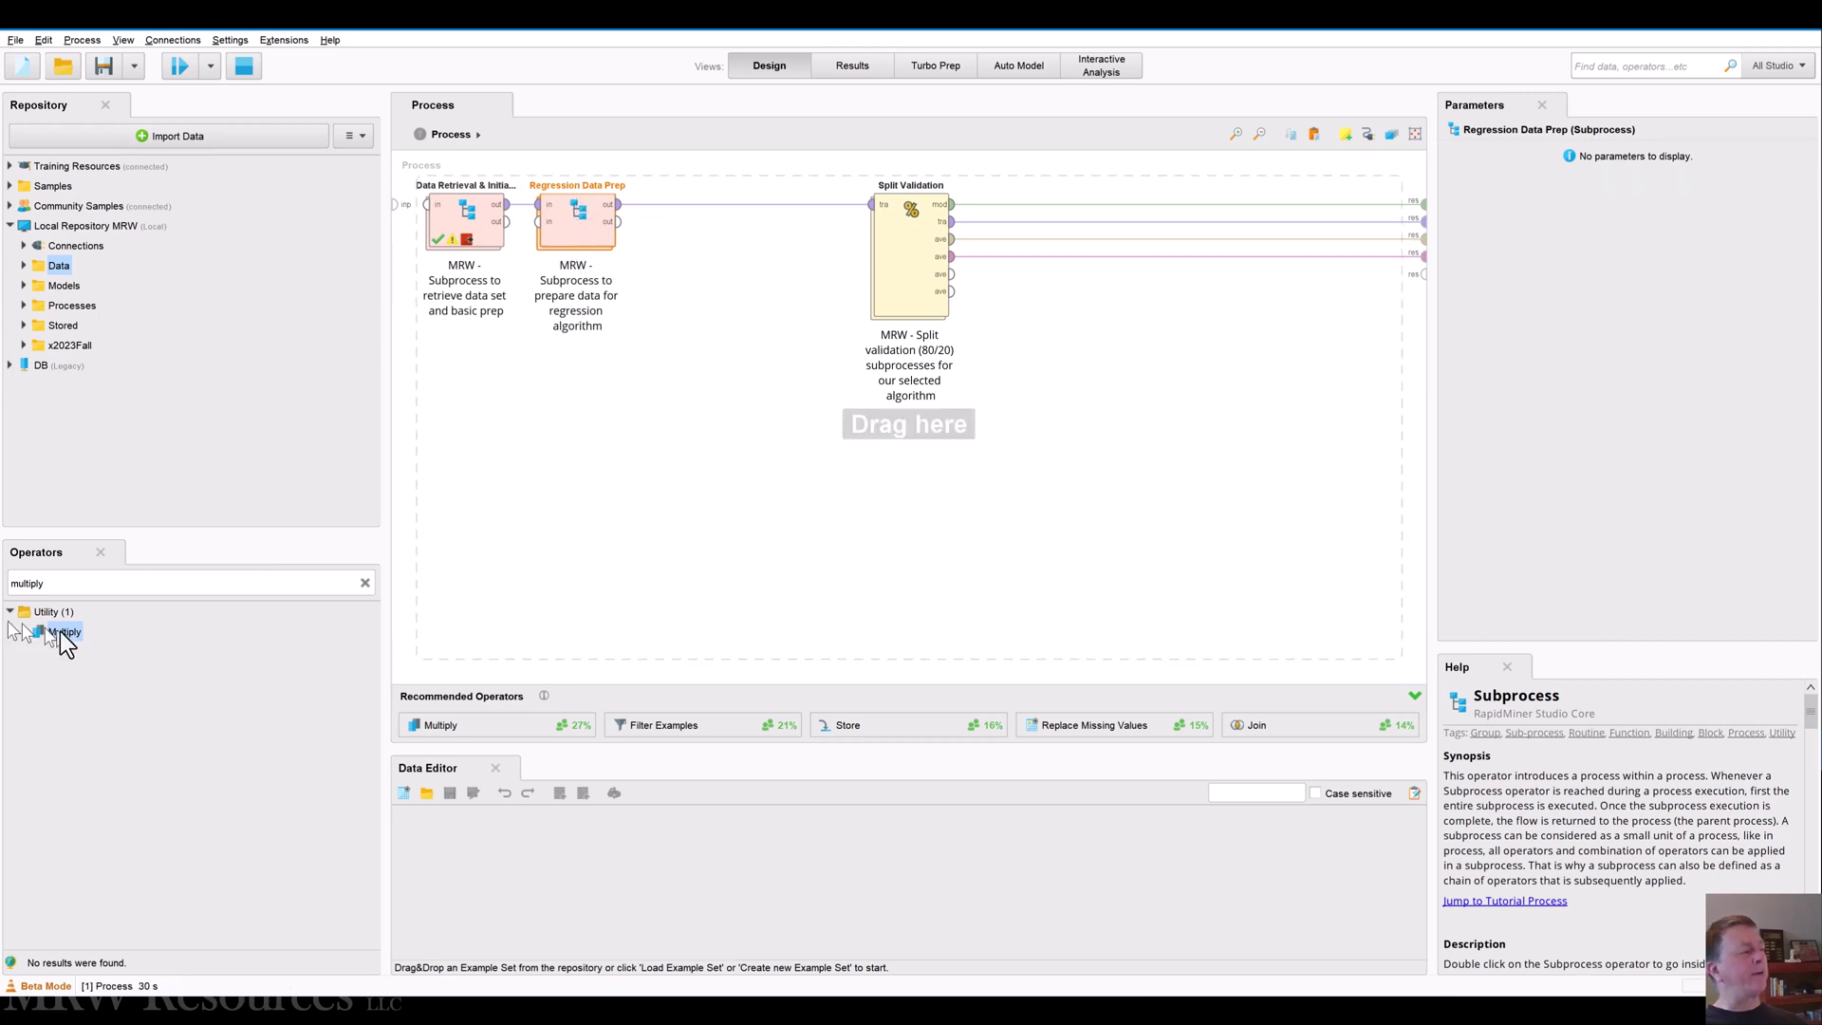
drag(72, 641, 707, 216)
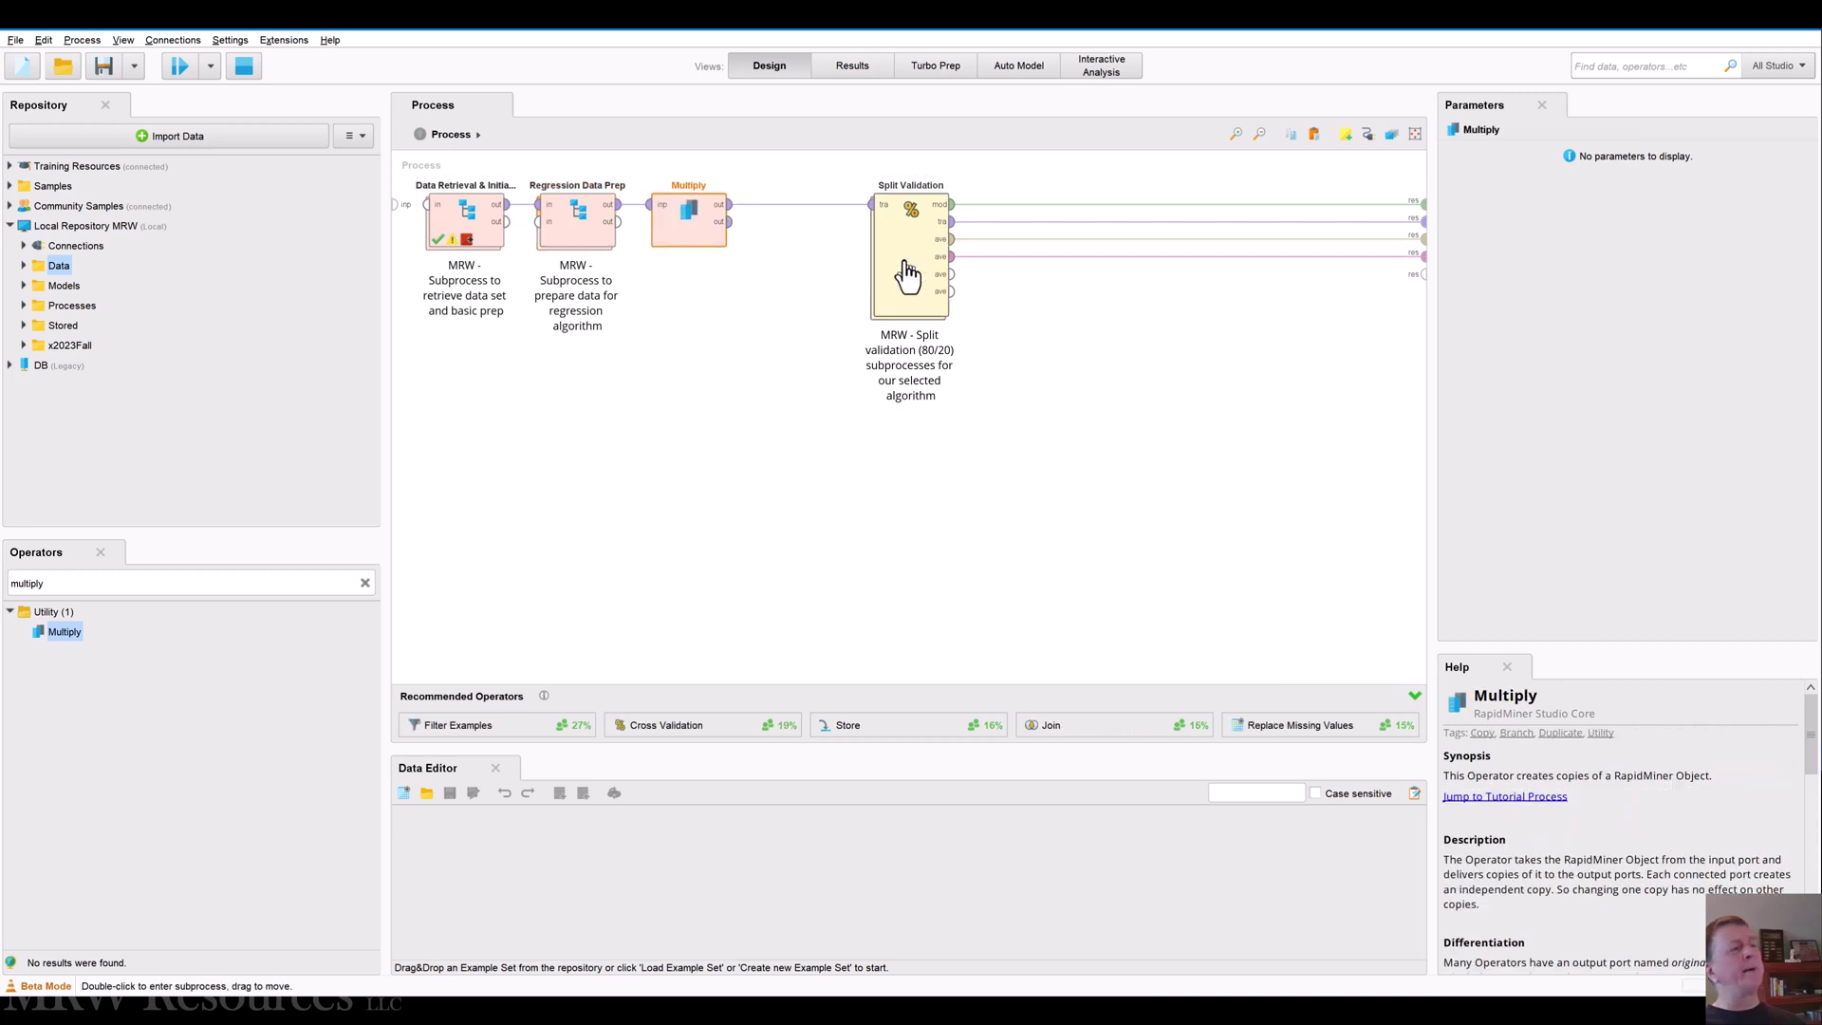
Move Split Validation closer to Multiply and remove the connection from its training output to the process results
drag(910, 269, 857, 271)
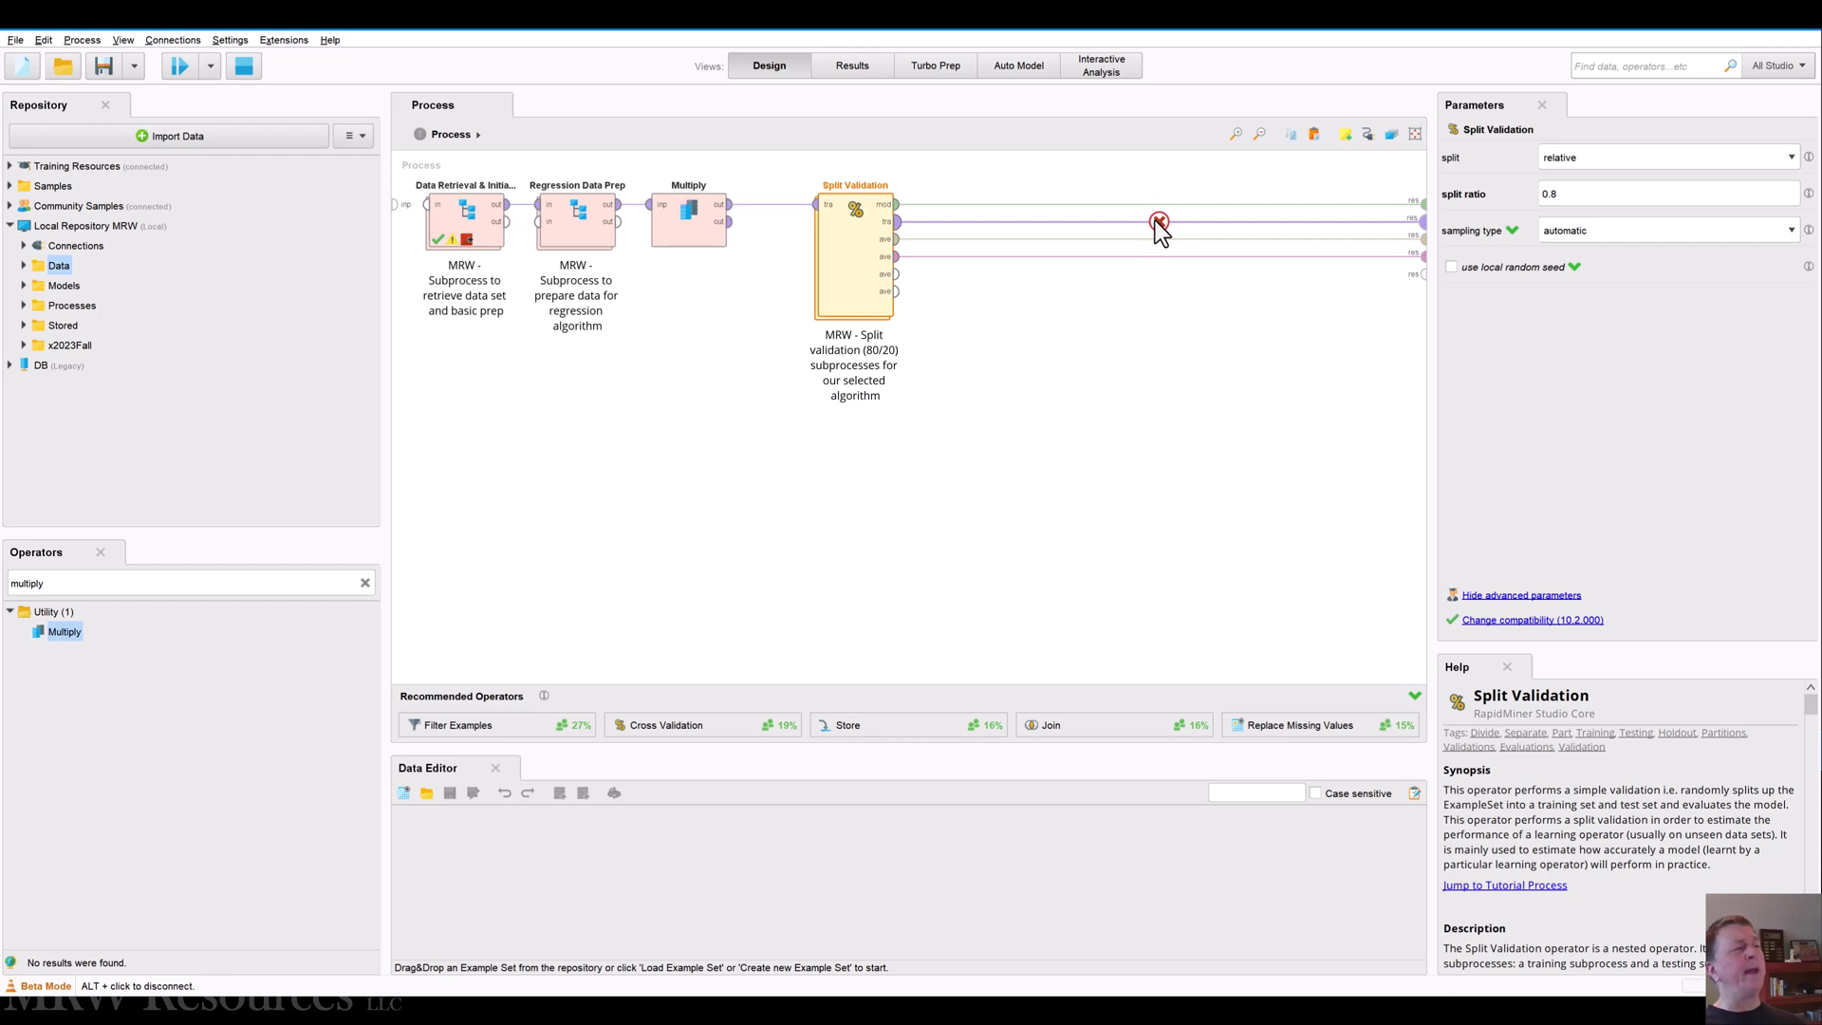
alt+click(1159, 224)
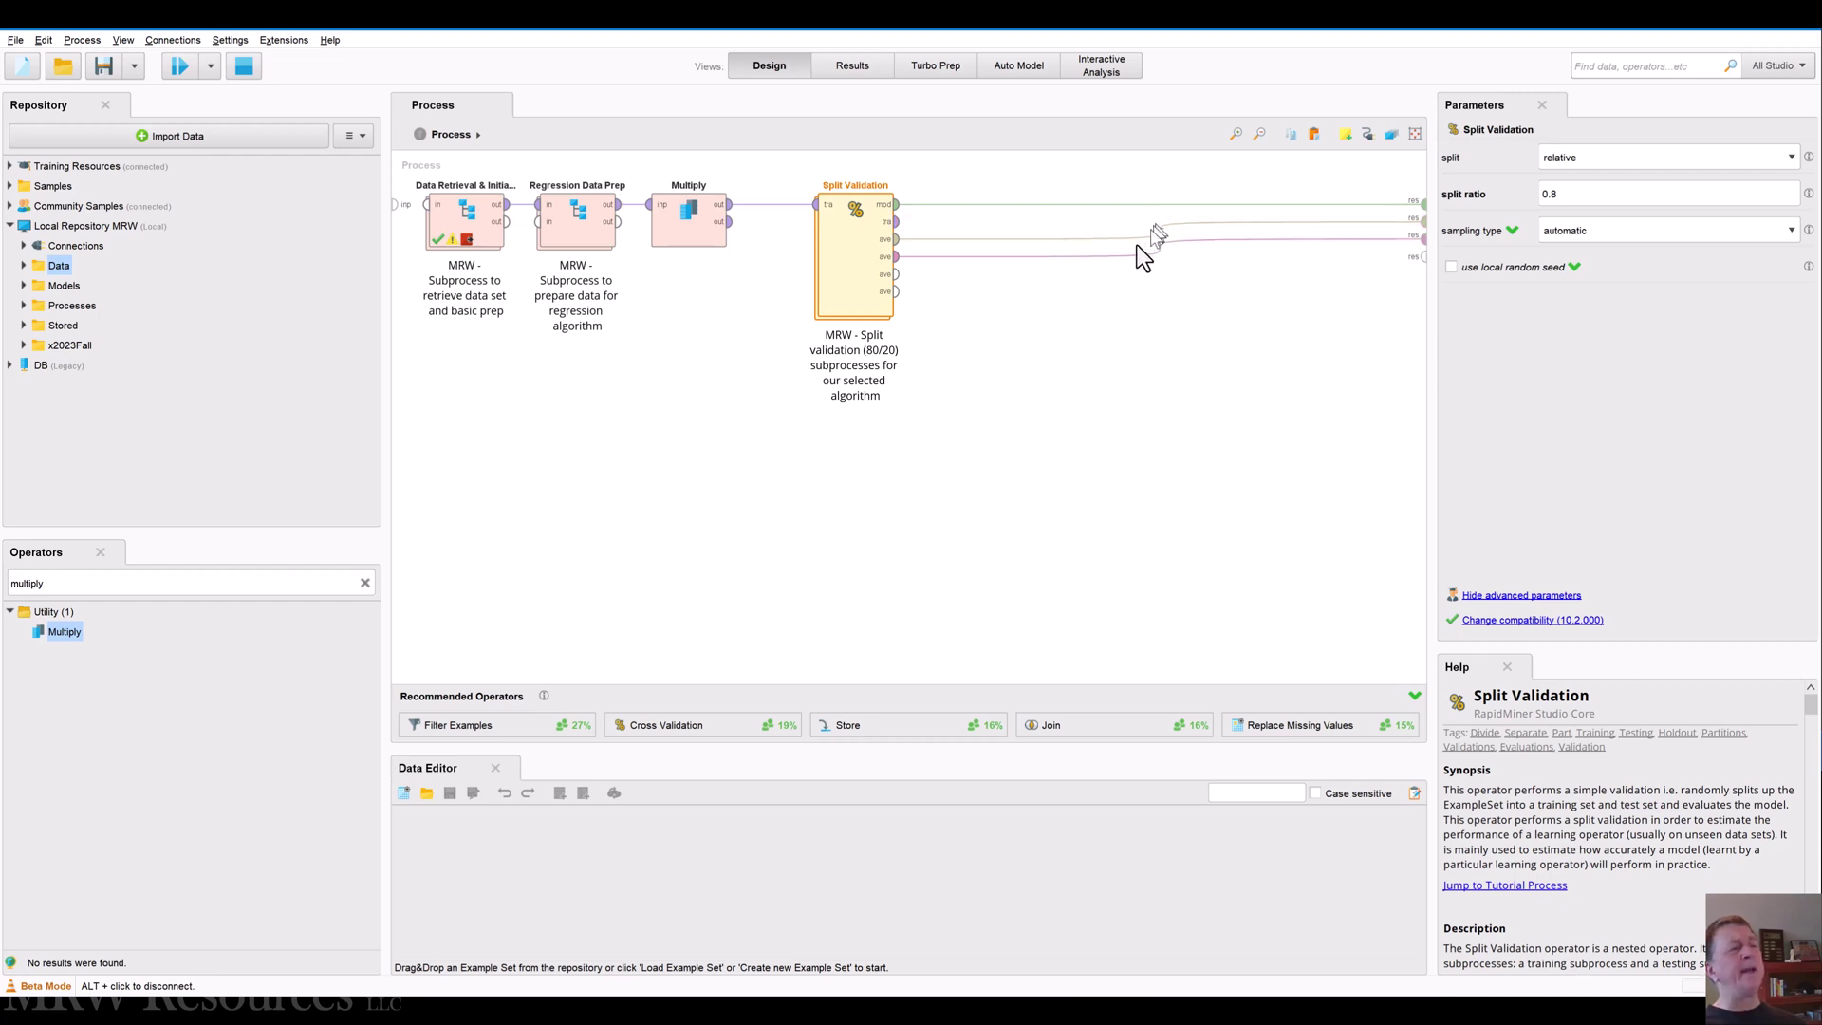
click(939, 380)
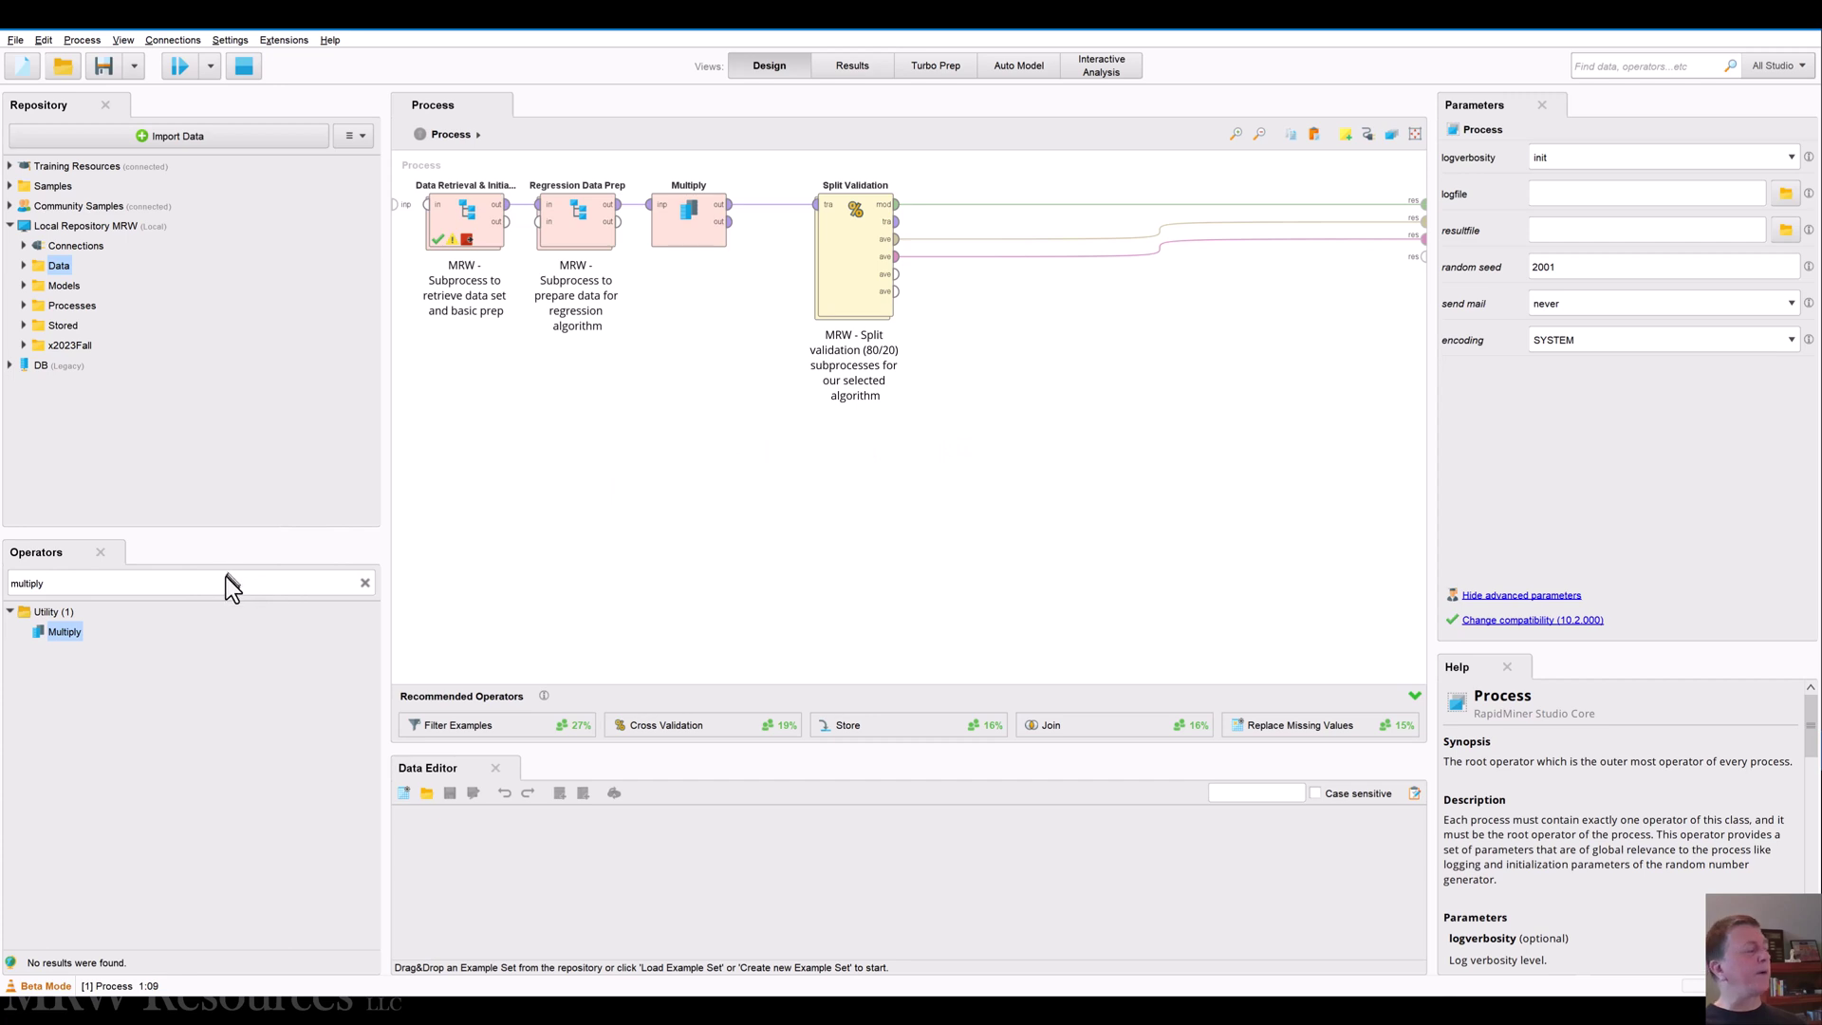
double_click(121, 579)
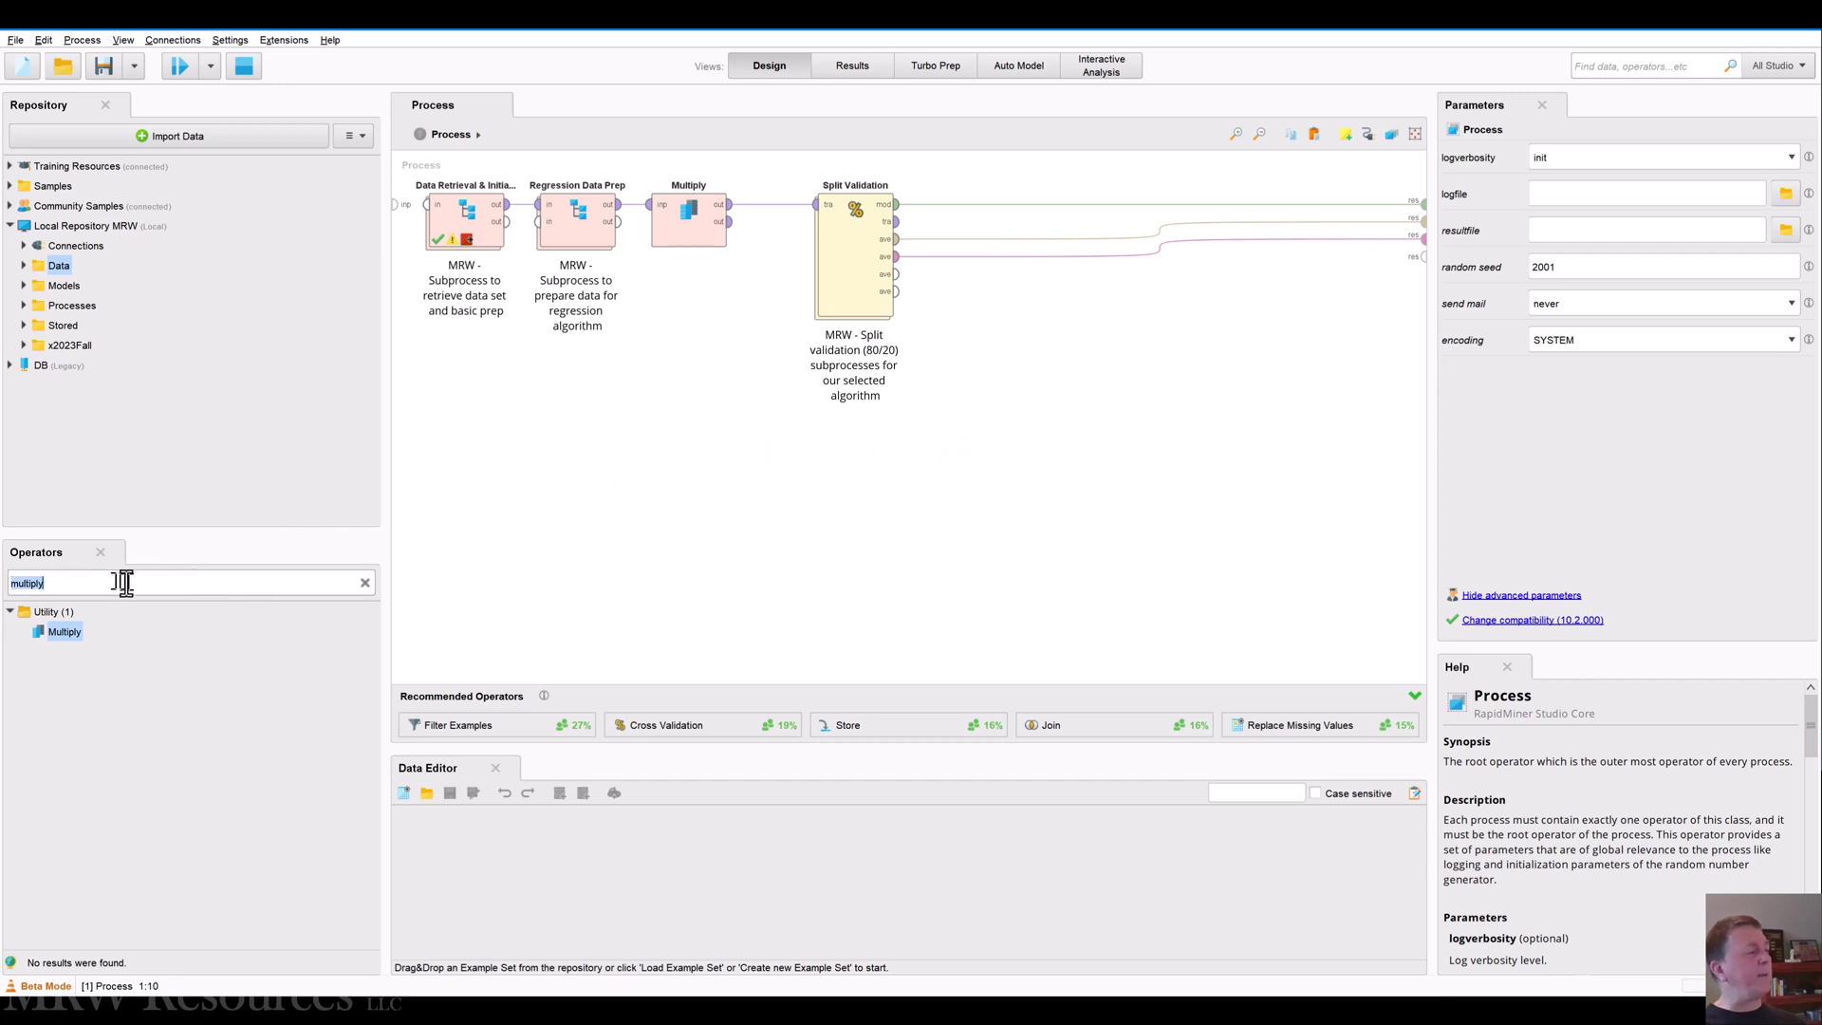
text(apply model)
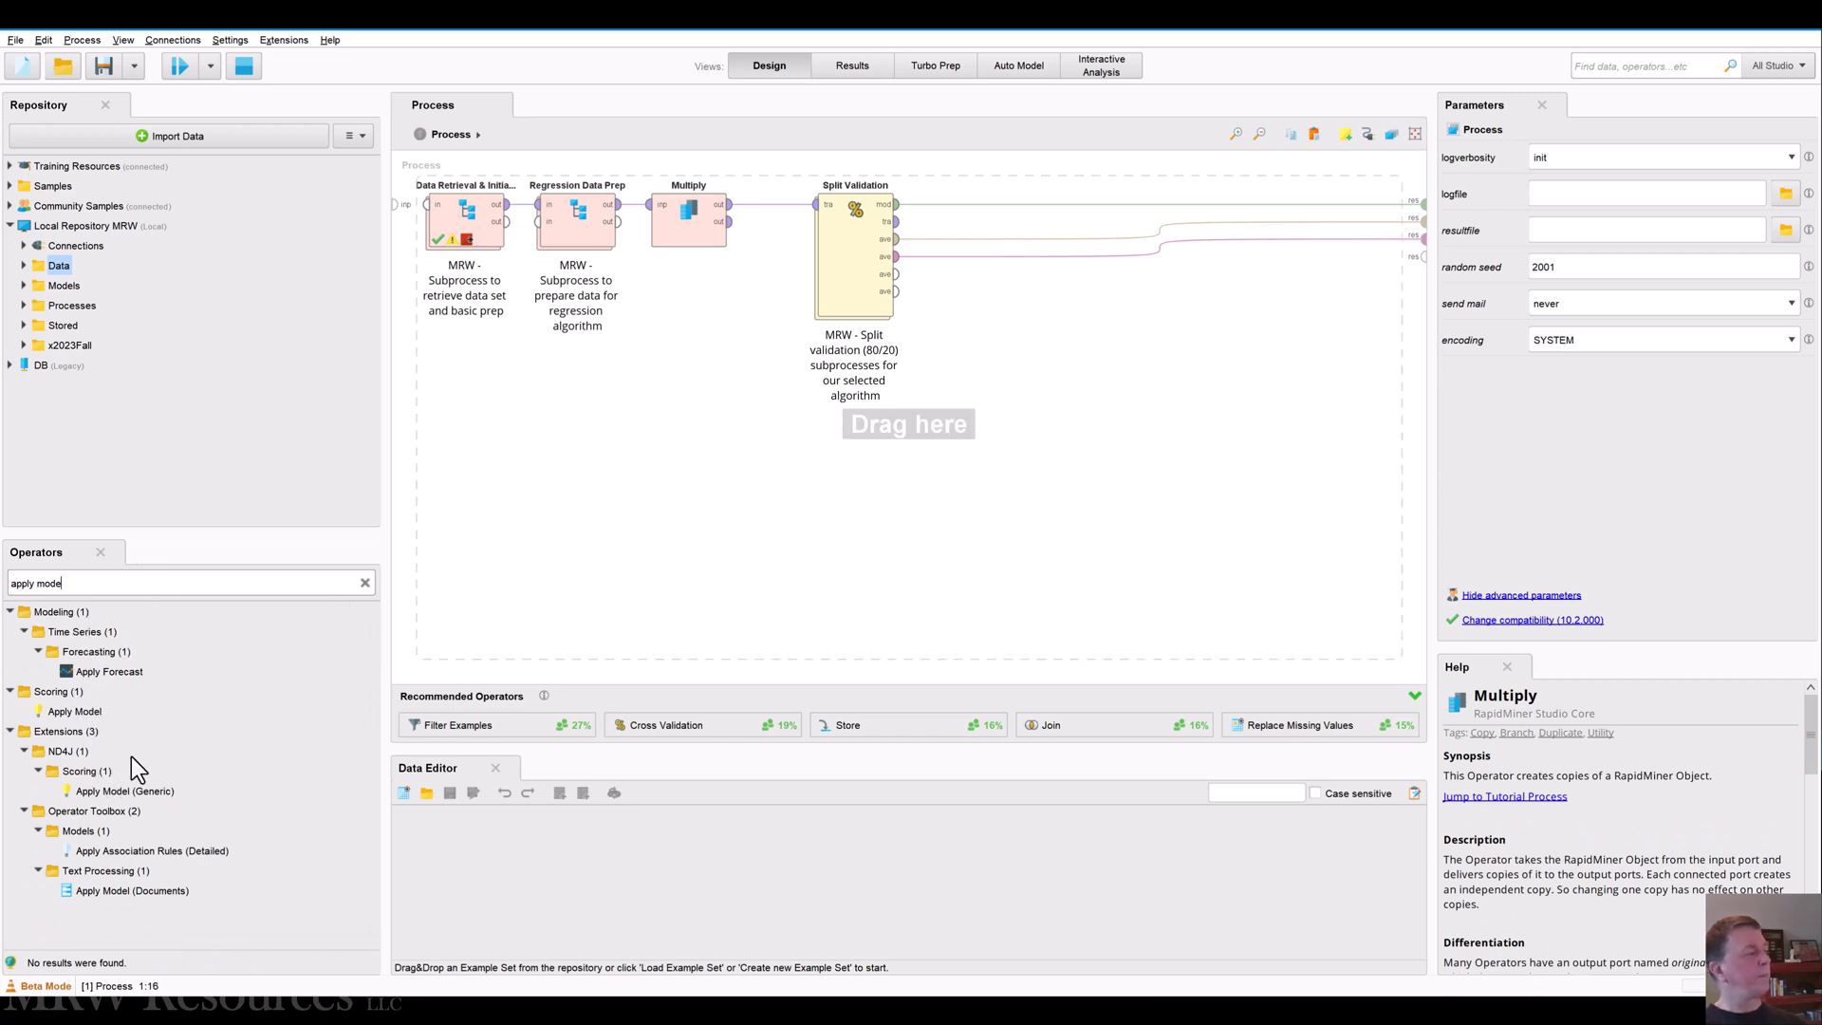
key(BackSpace)
key(BackSpace)
key(BackSpace)
key(BackSpace)
key(BackSpace)
key(BackSpace)
key(BackSpace)
key(BackSpace)
key(BackSpace)
key(BackSpace)
key(BackSpace)
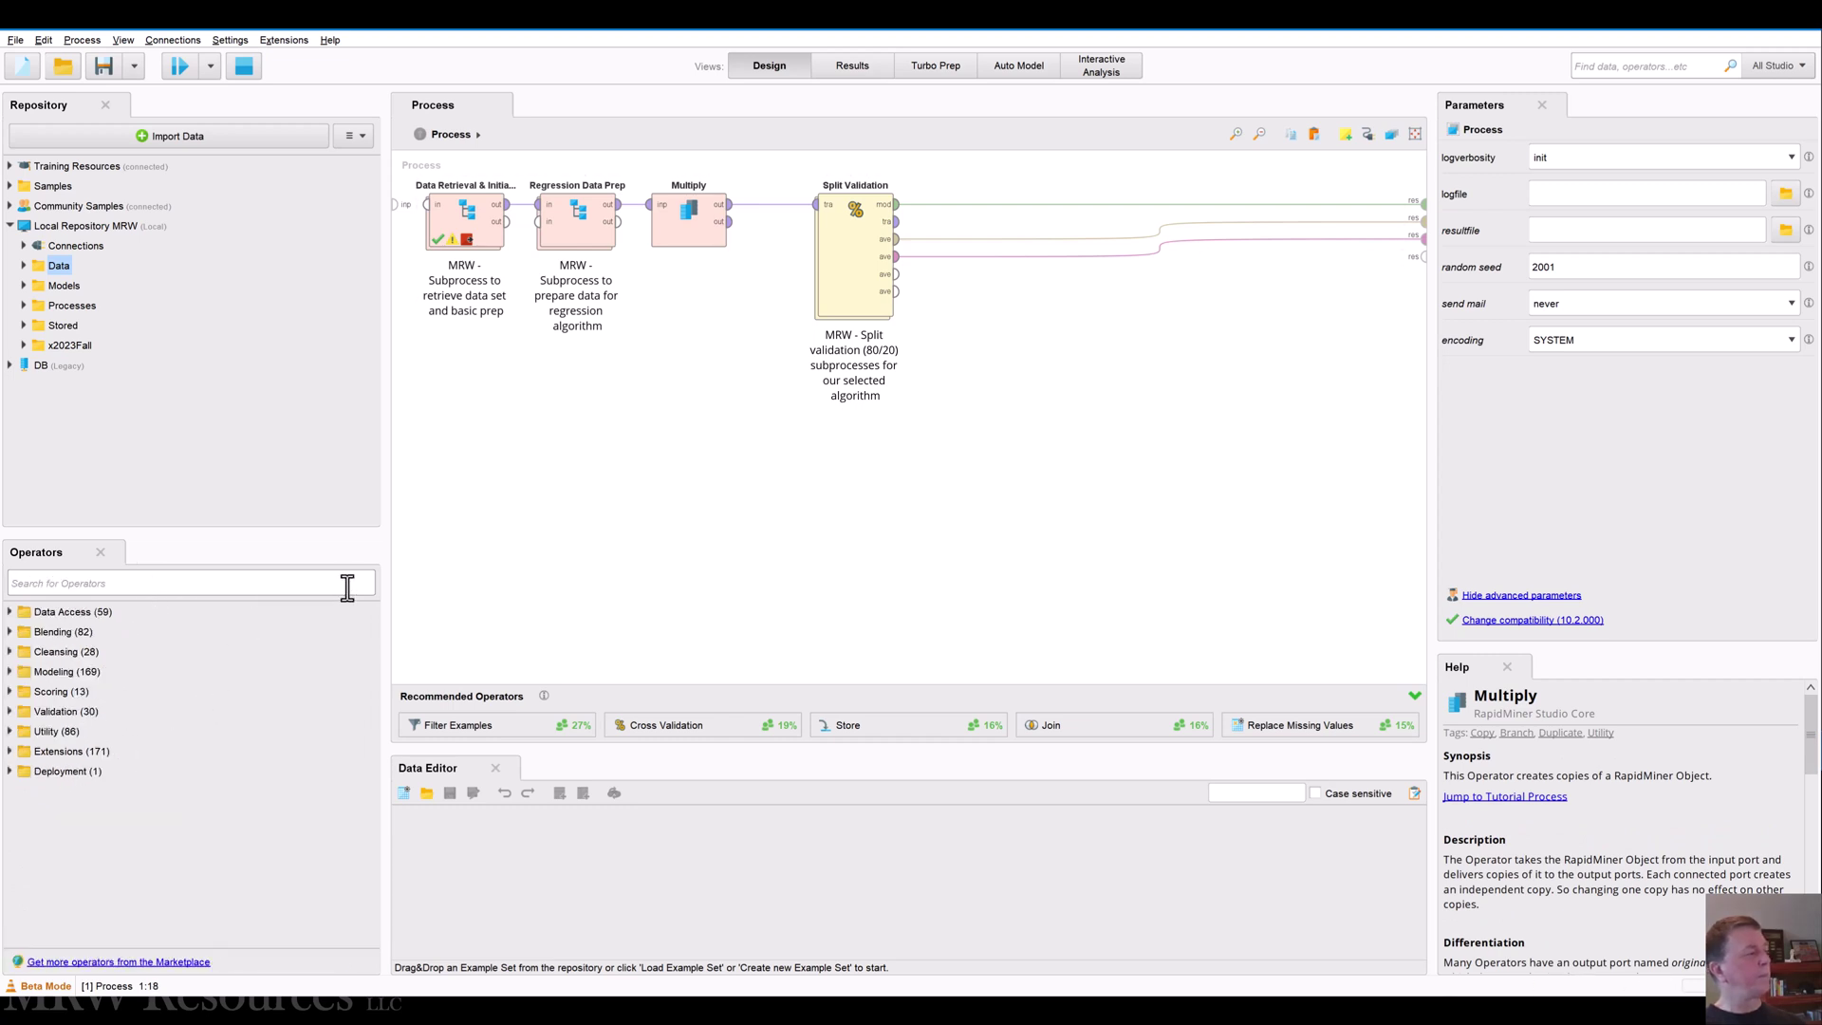
Add an Apply Model operator from the Scoring group to the top-level process, below and to the right of Split Validation
click(9, 691)
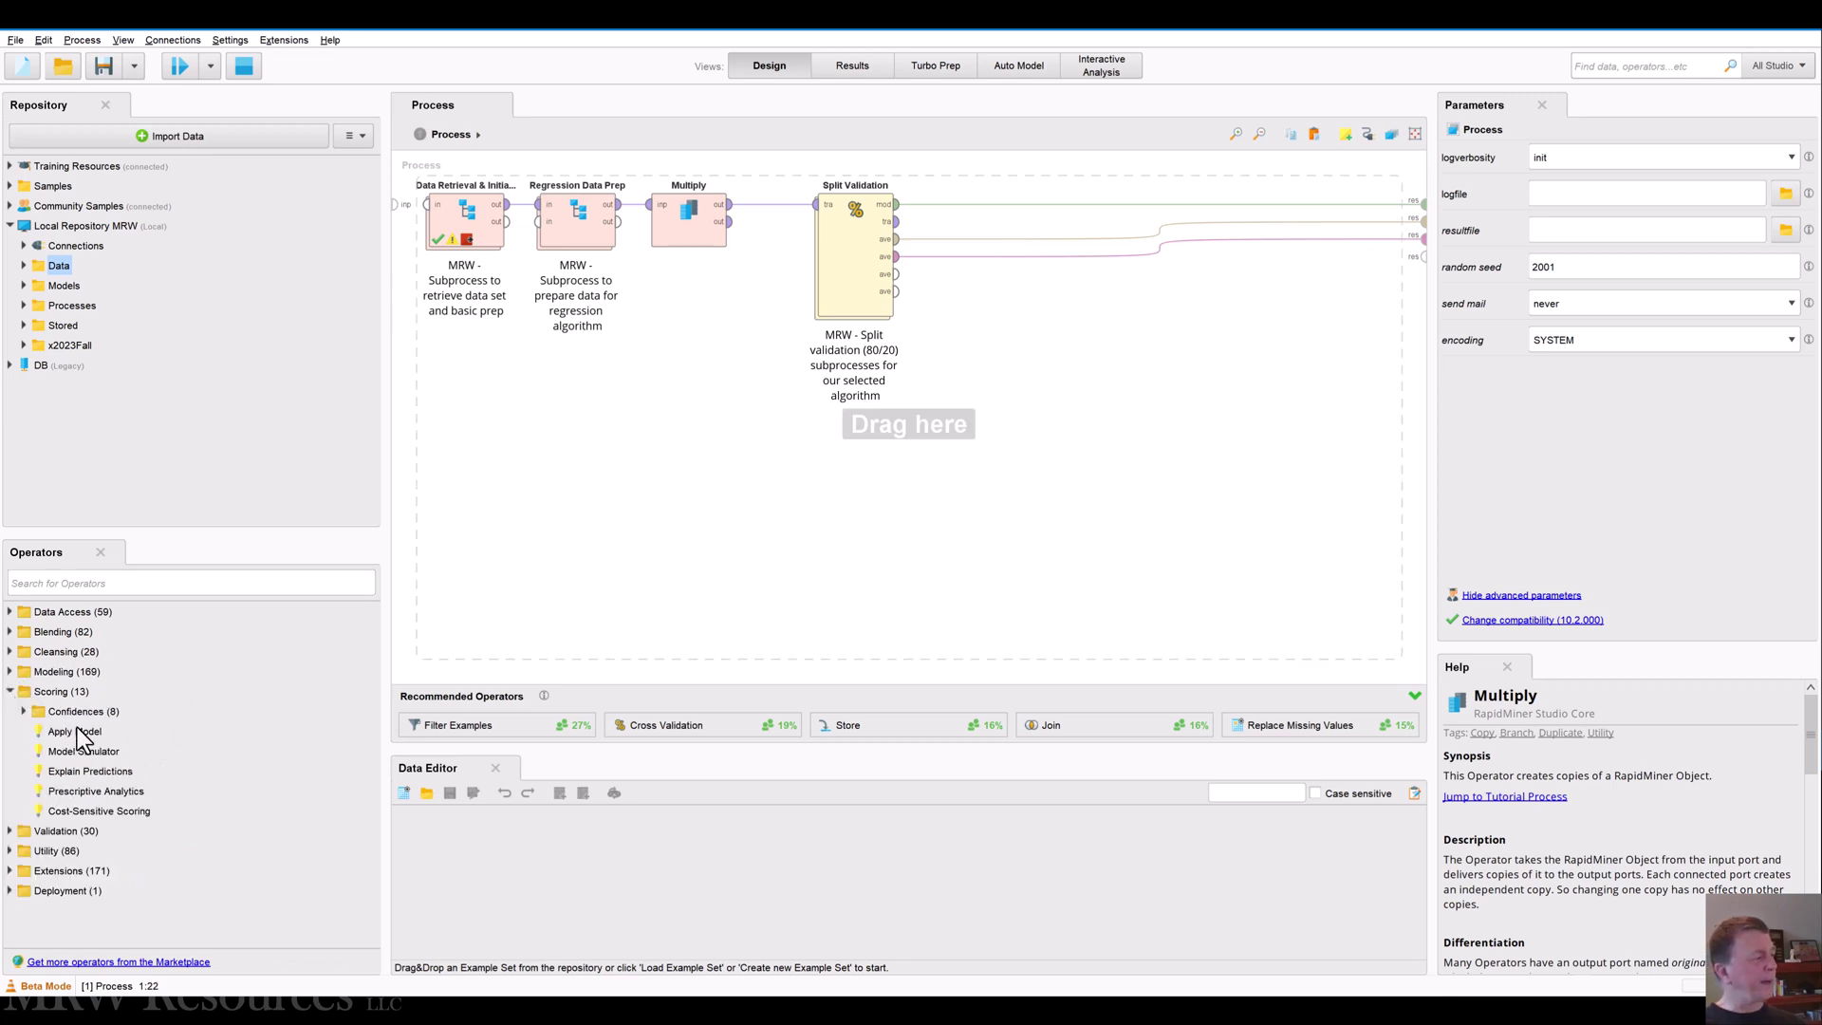
drag(81, 738, 866, 415)
drag(1112, 327, 998, 489)
drag(884, 521, 996, 455)
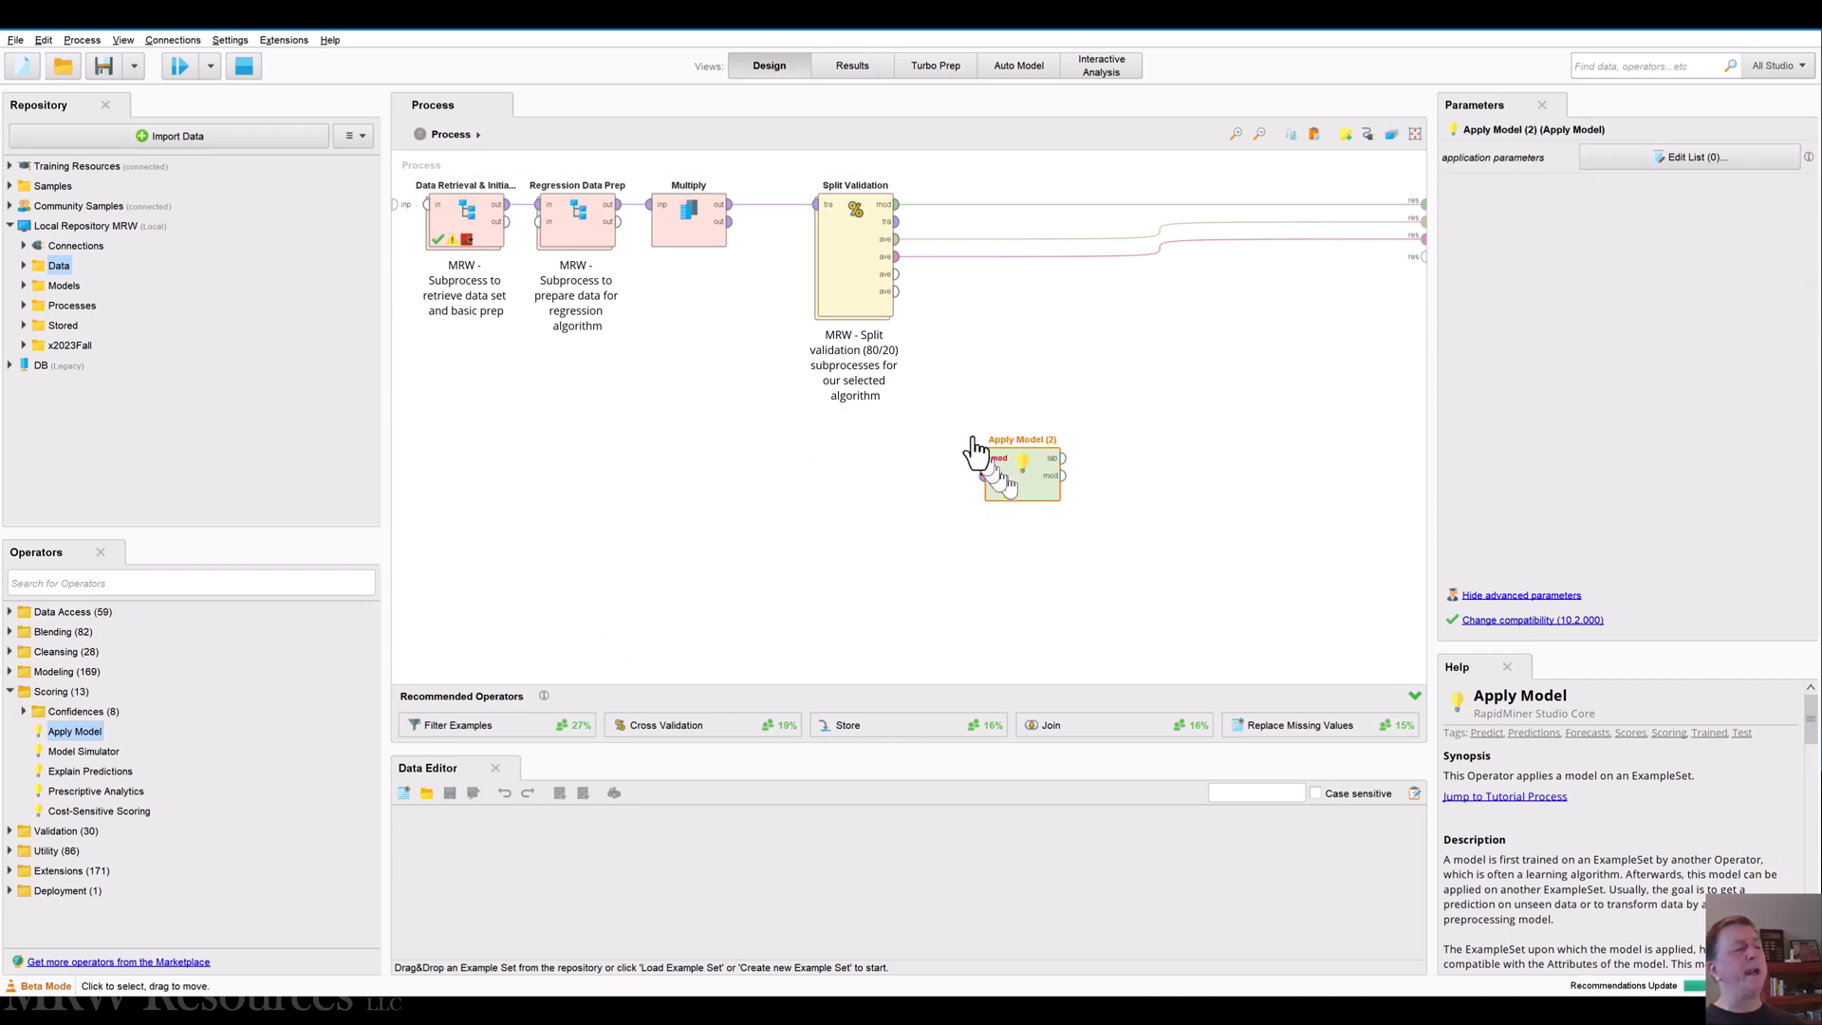
Connect Split Validation's model output to the top-level Apply Model's model input, and Apply Model's model output to the third process result port
drag(893, 207, 980, 458)
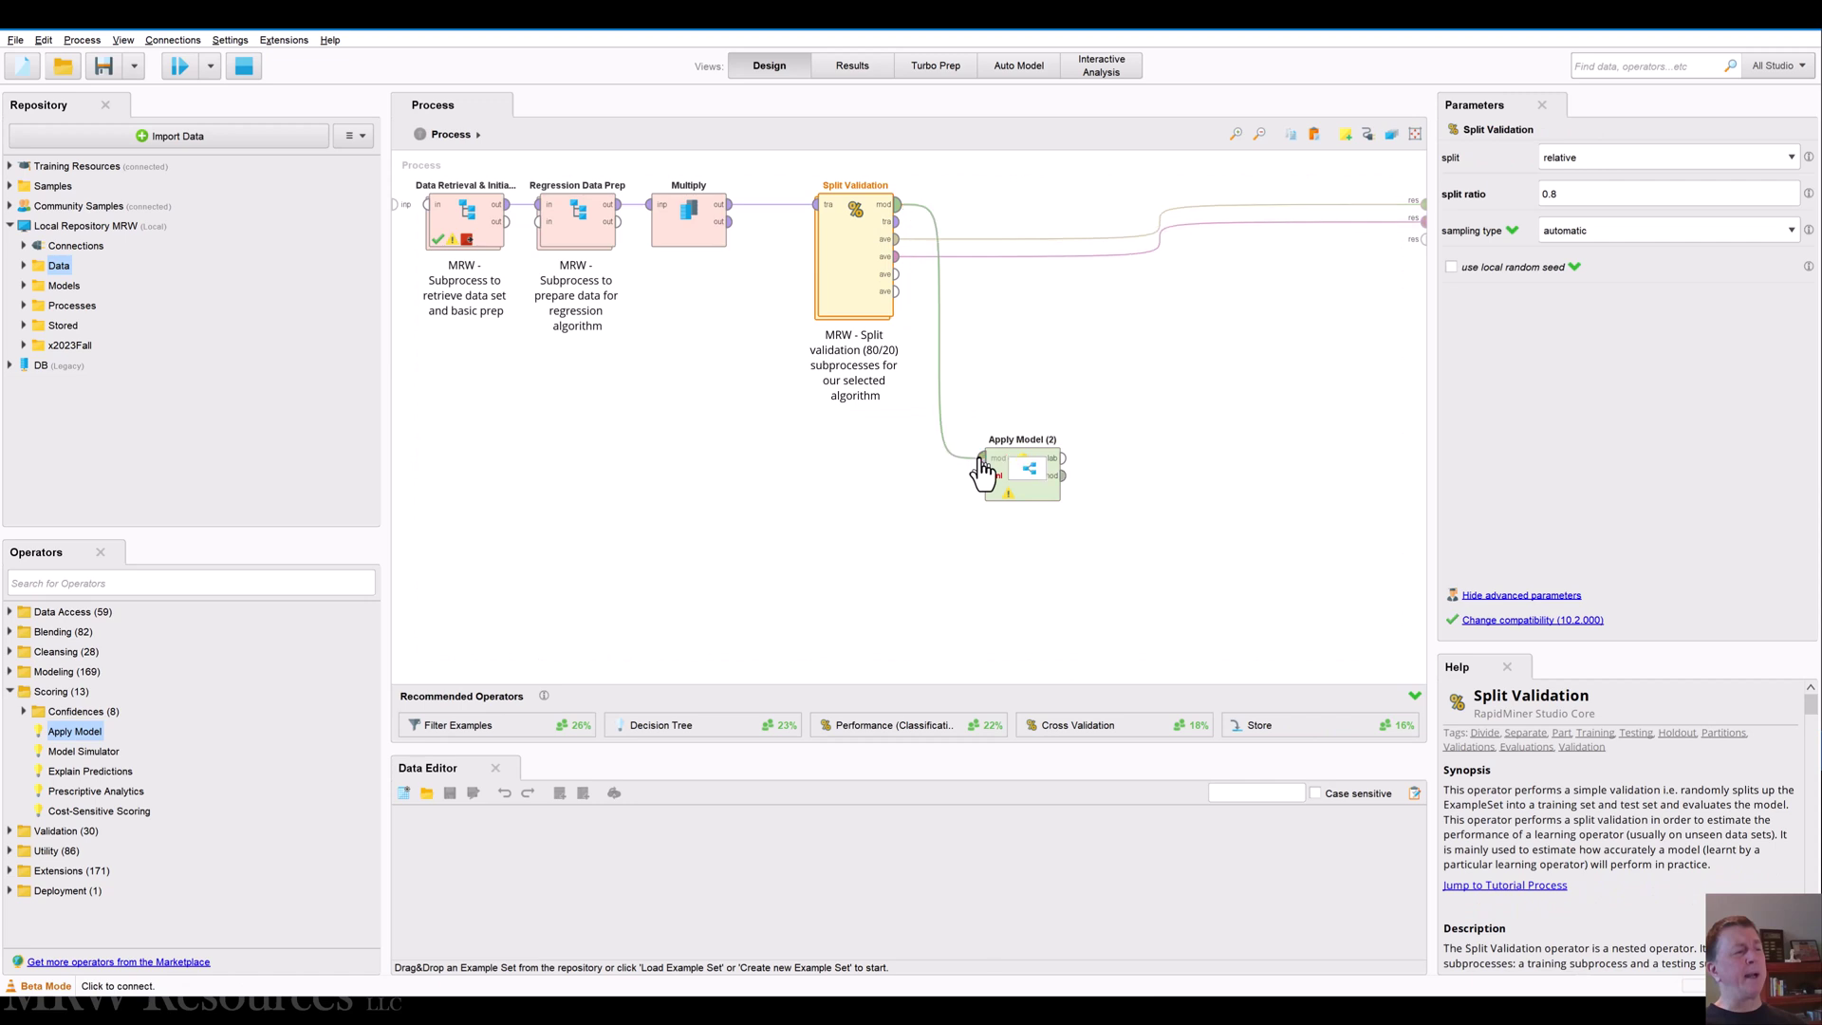
click(1063, 476)
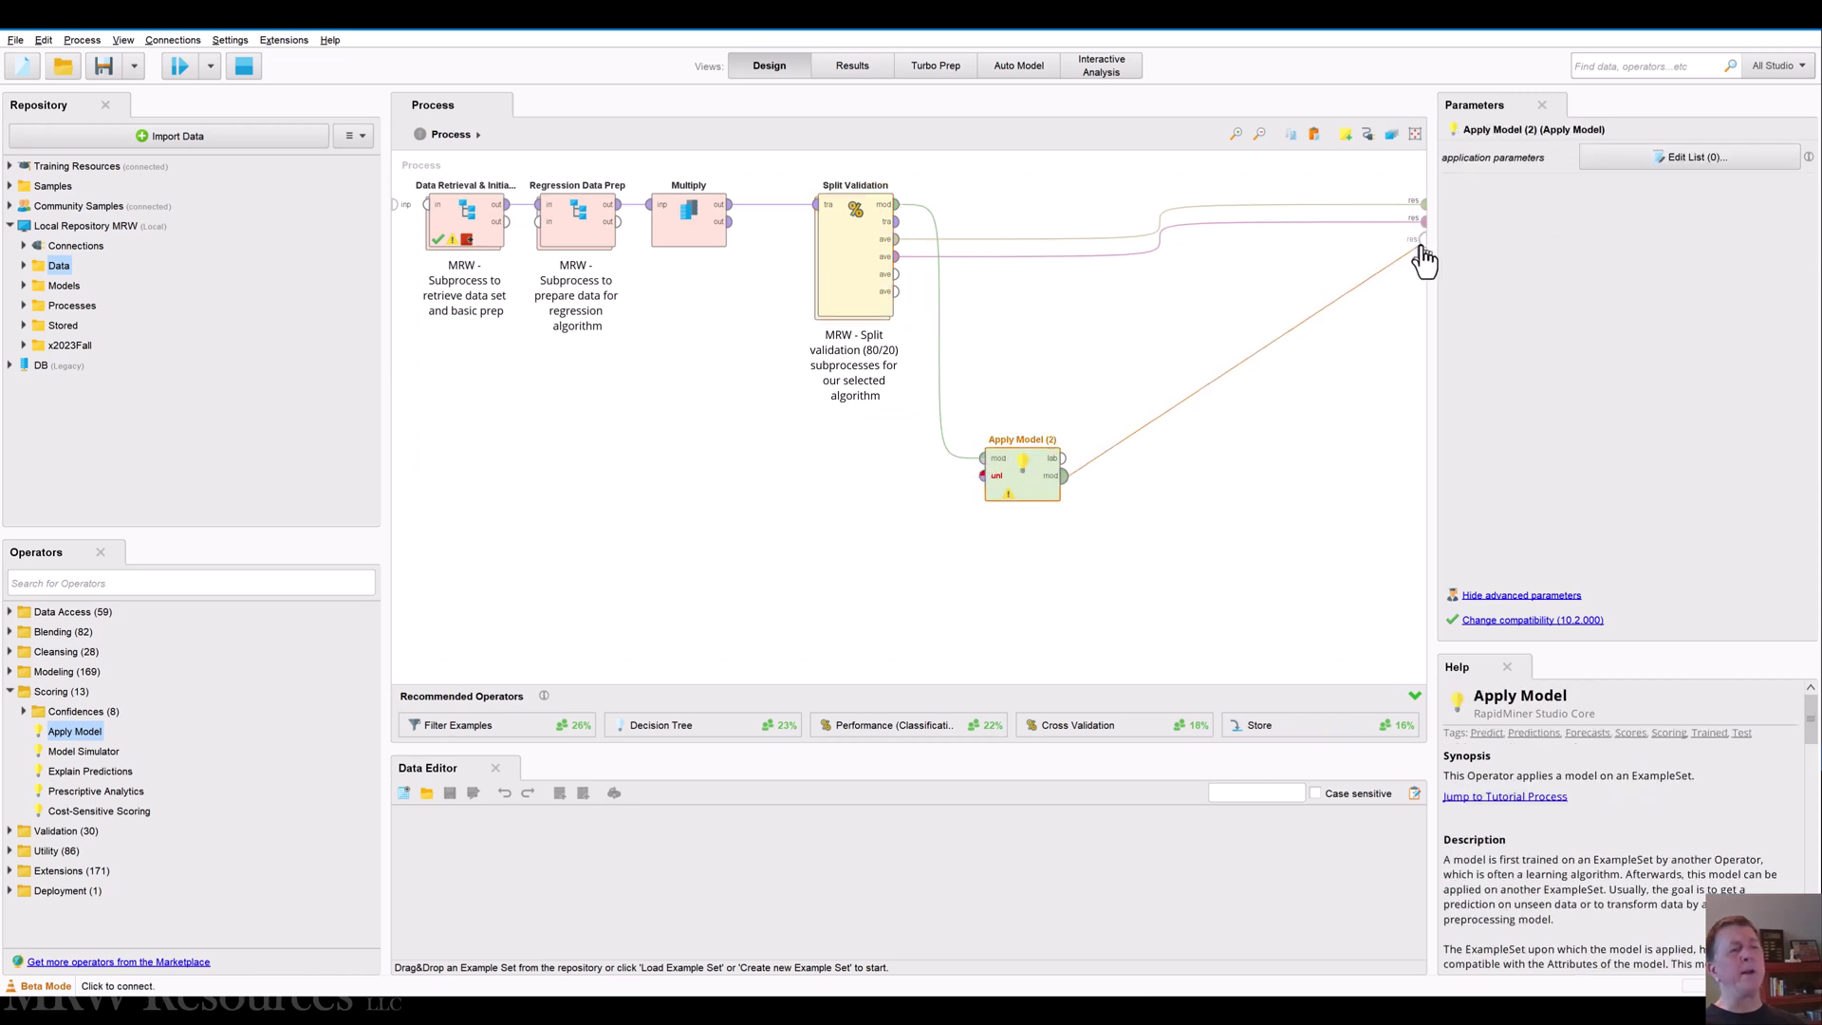
click(1420, 239)
click(1298, 565)
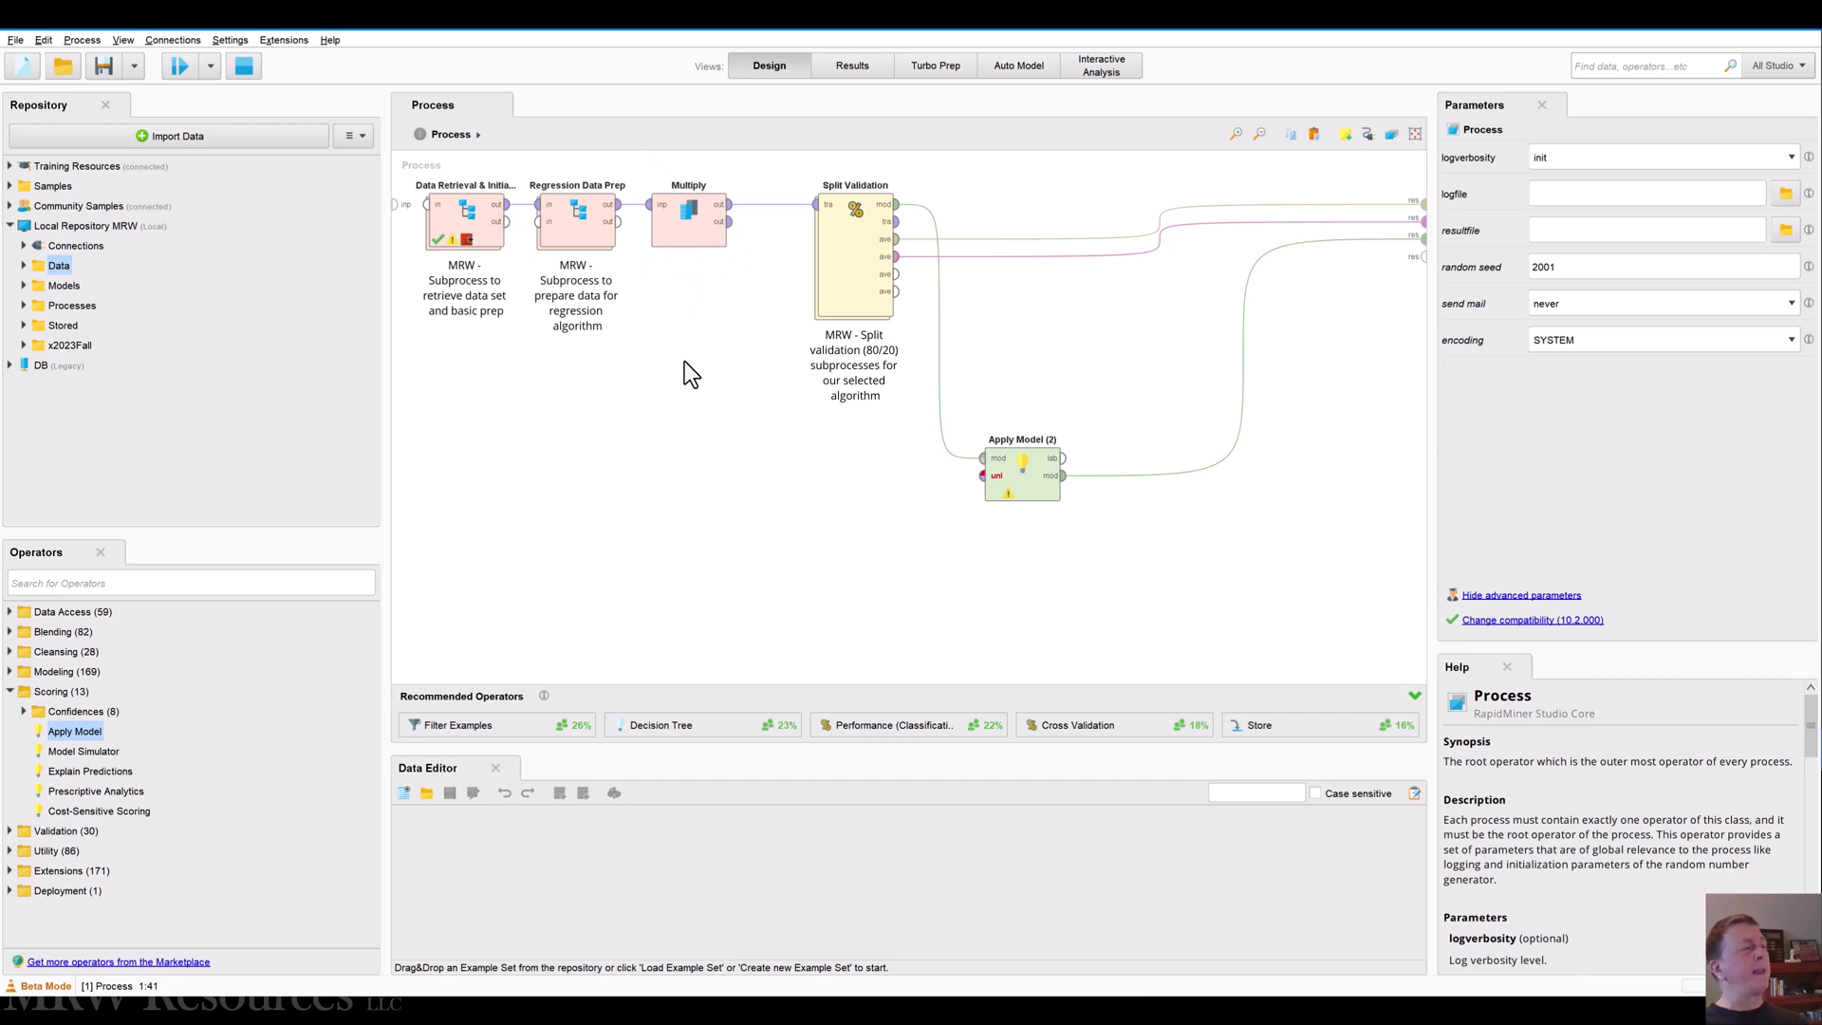
Reconnect Multiply's first output to Split Validation's training input and connect its second output to Apply Model's unlabelled data input
alt+click(727, 205)
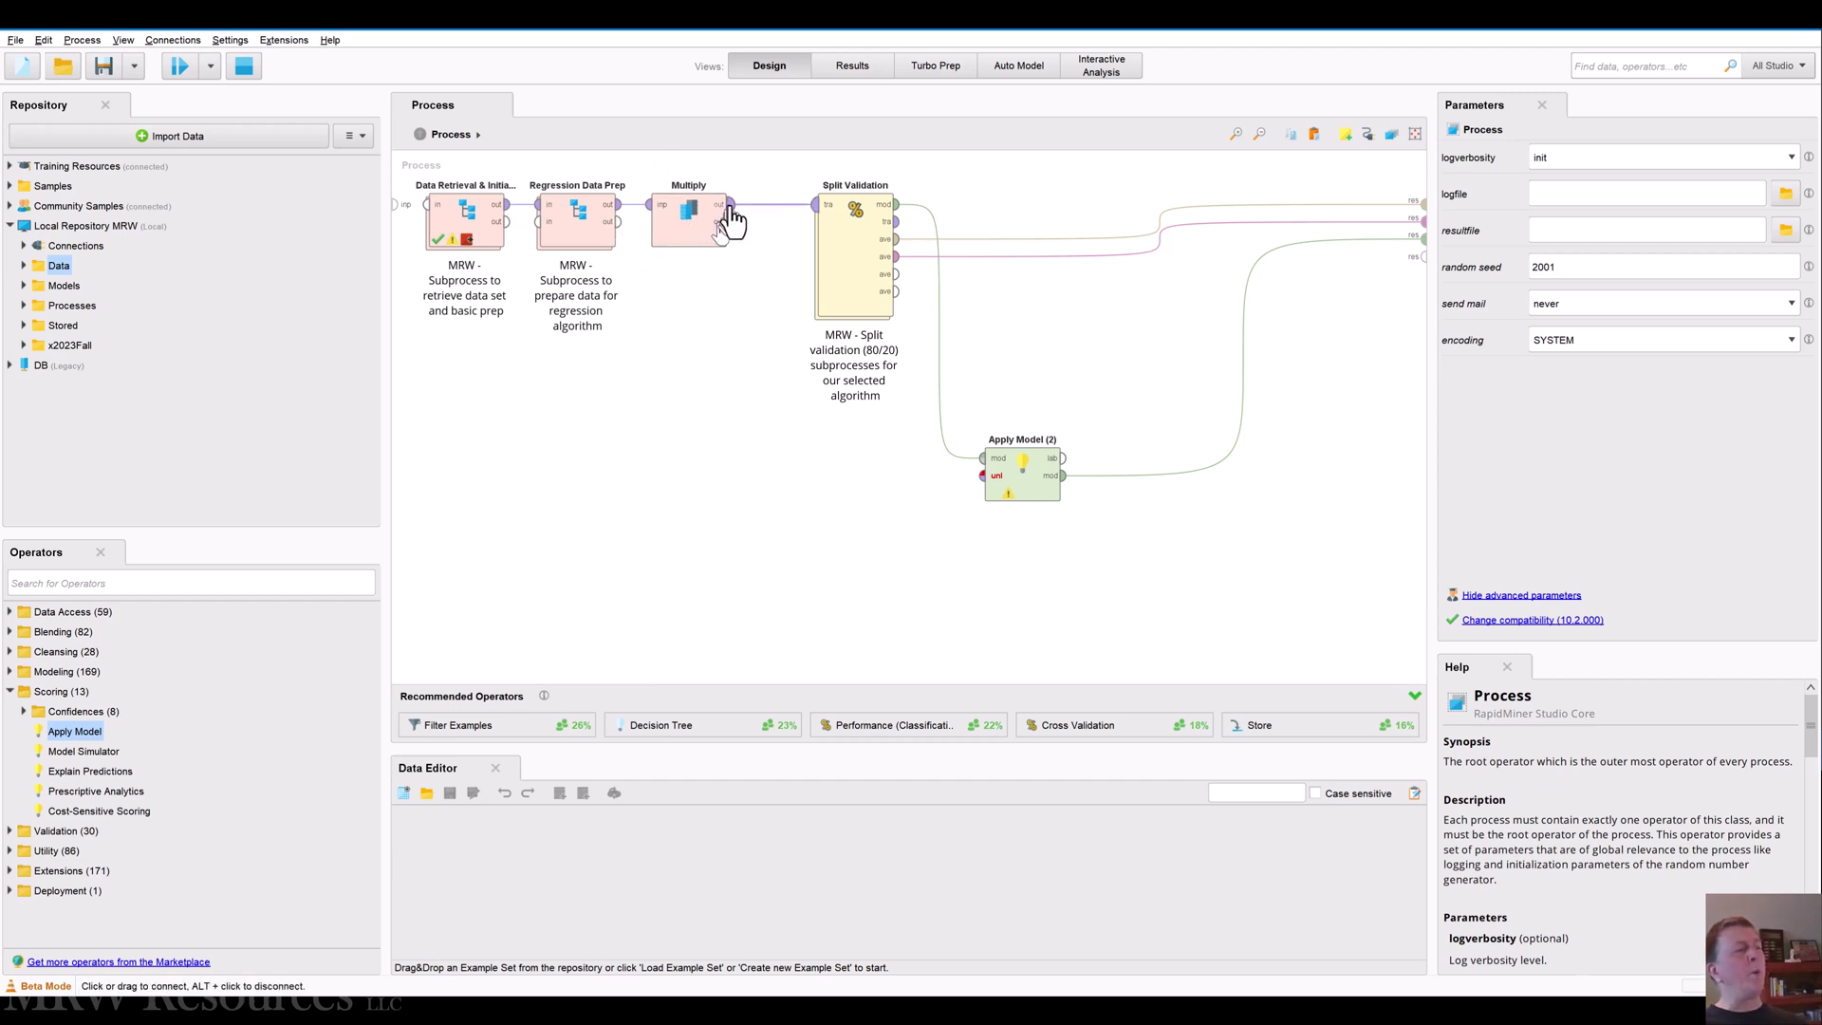
click(728, 205)
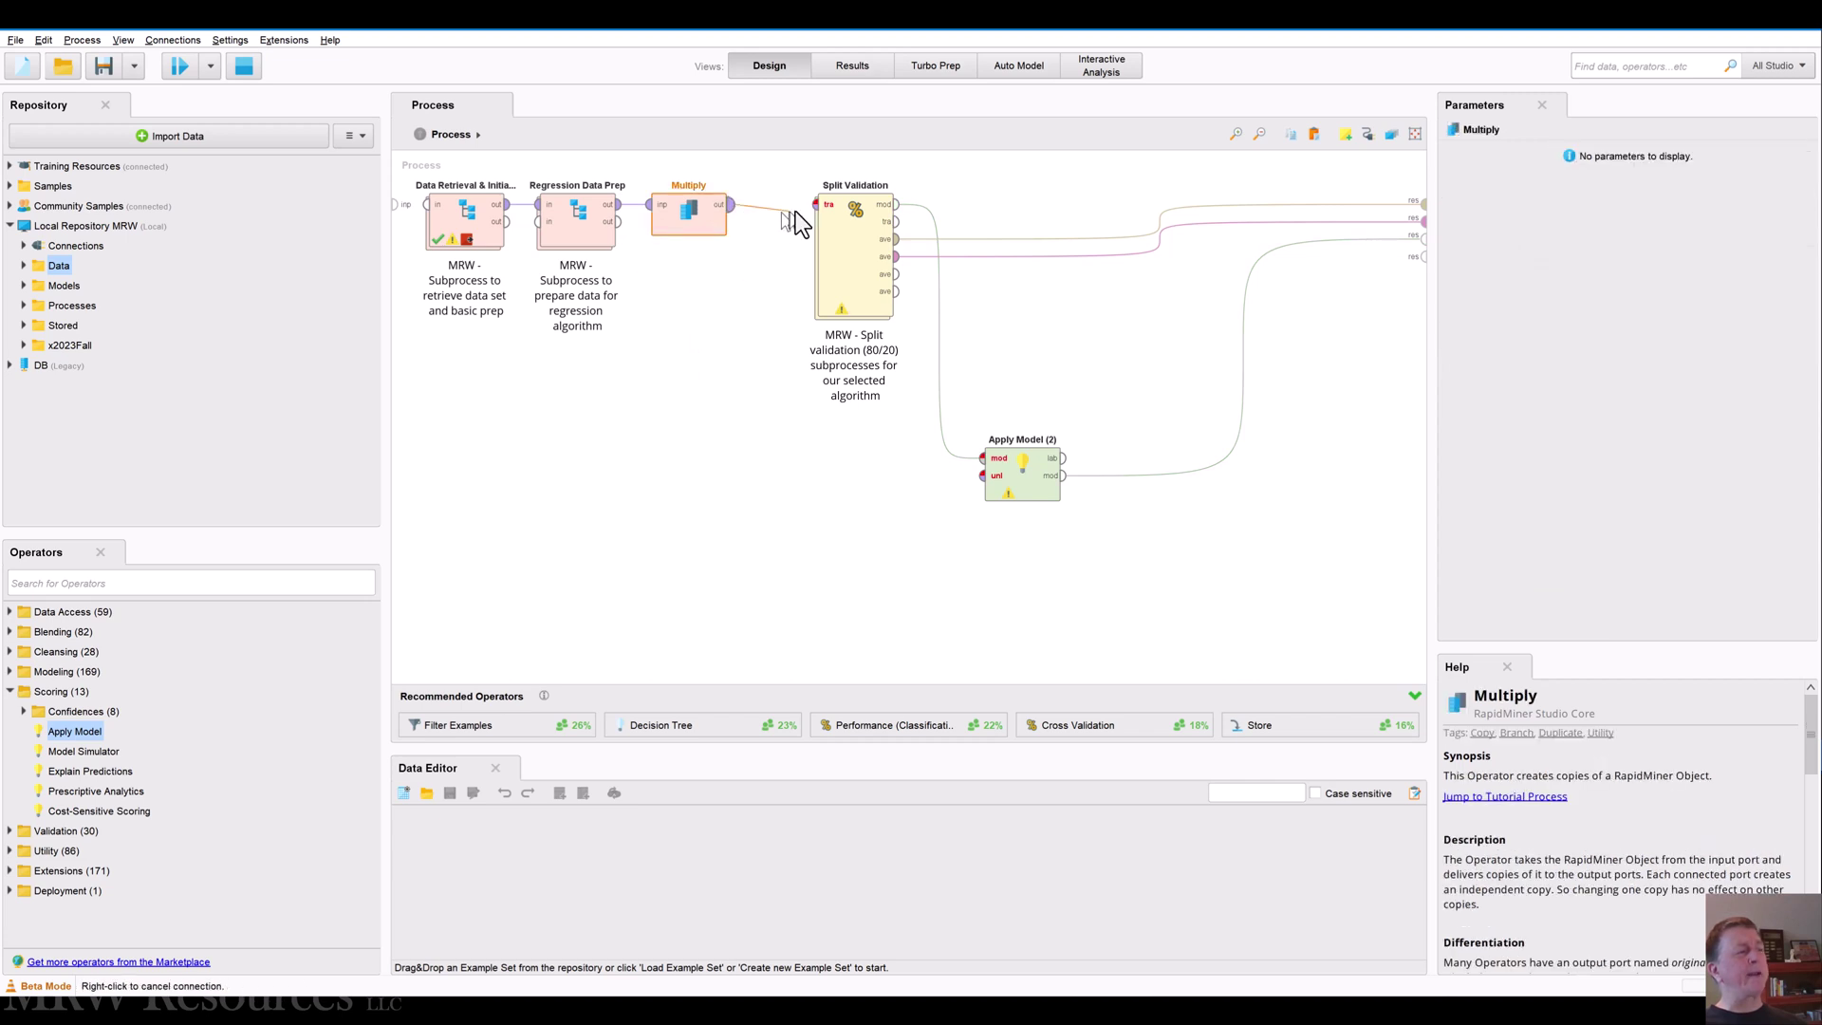
click(816, 207)
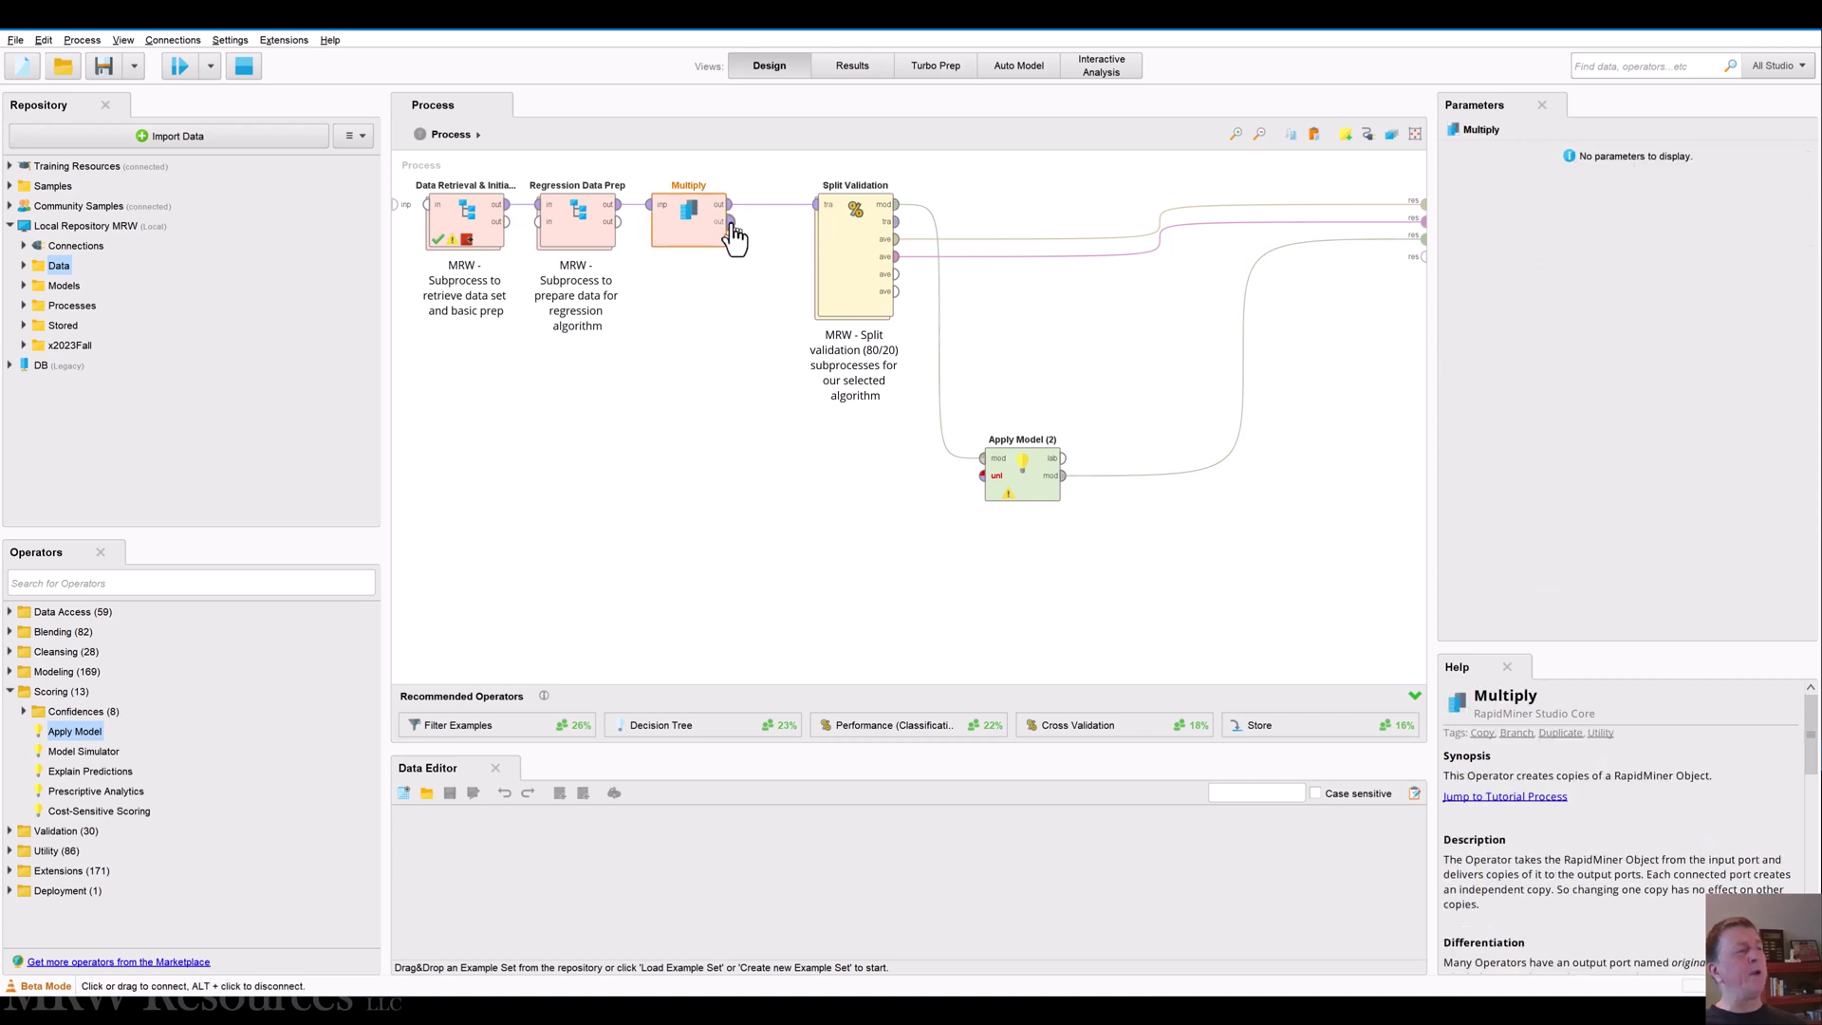
click(730, 222)
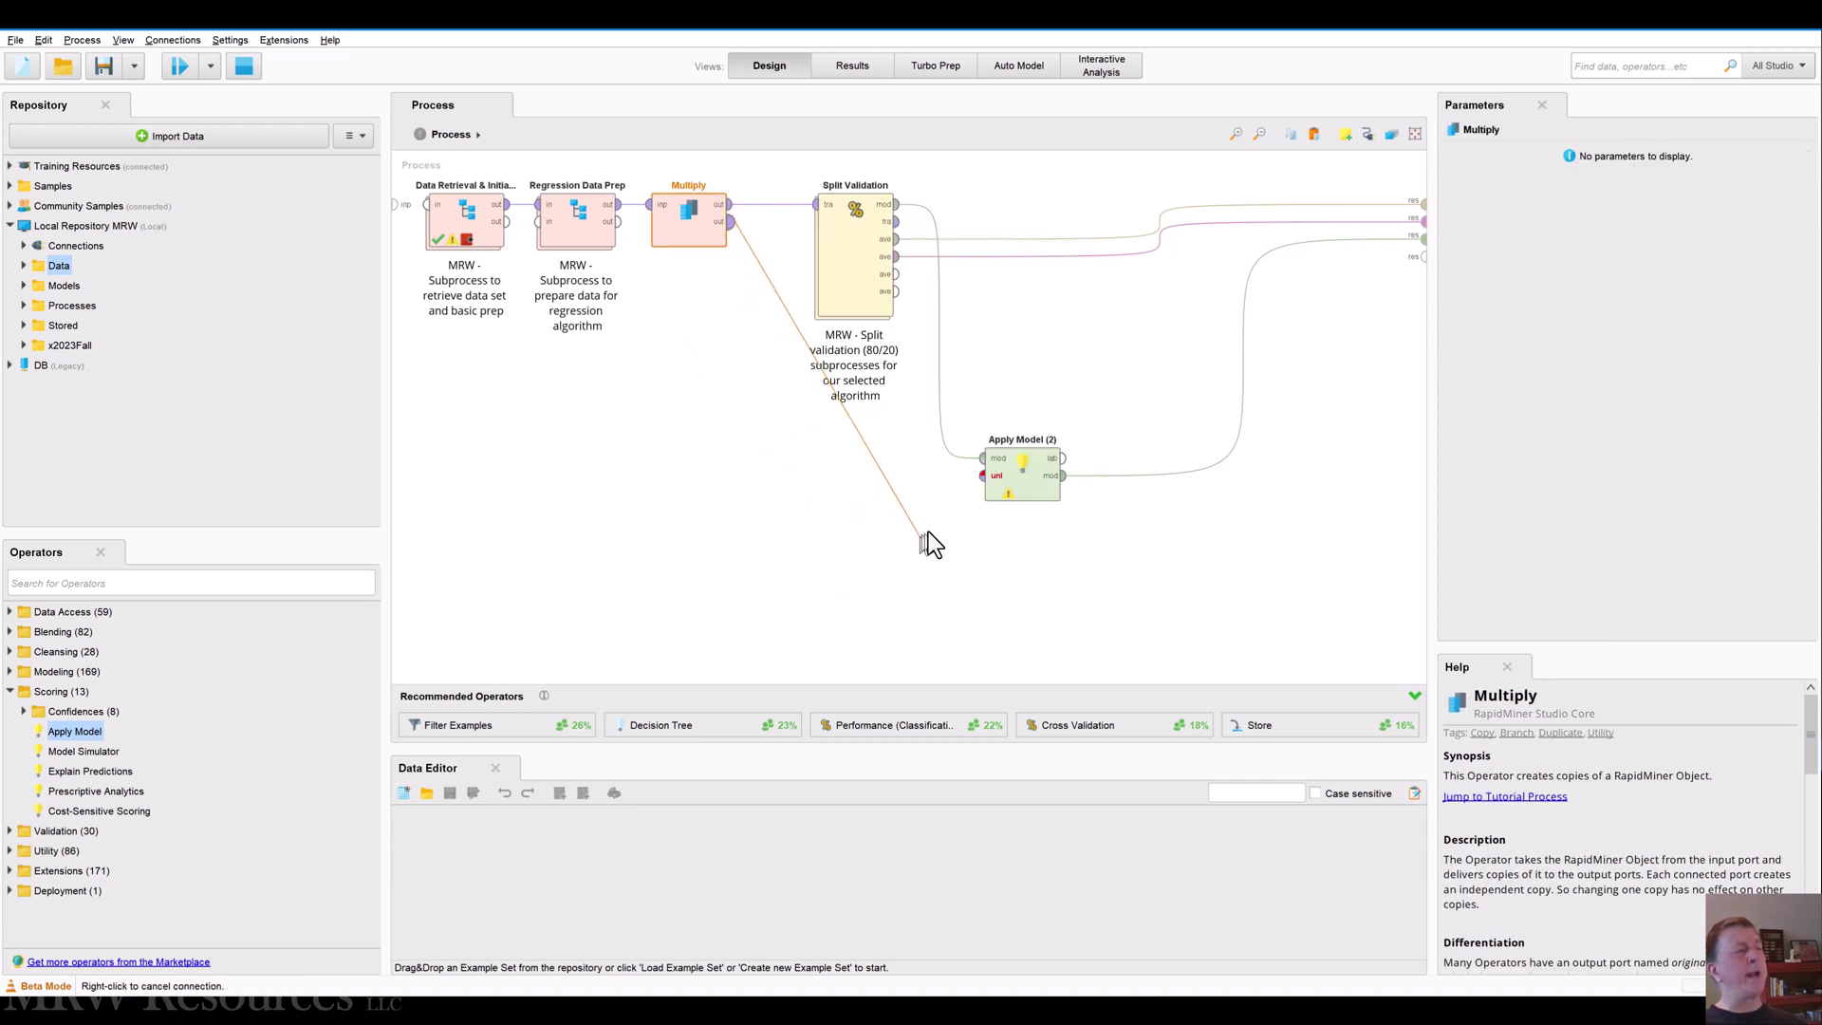
click(983, 476)
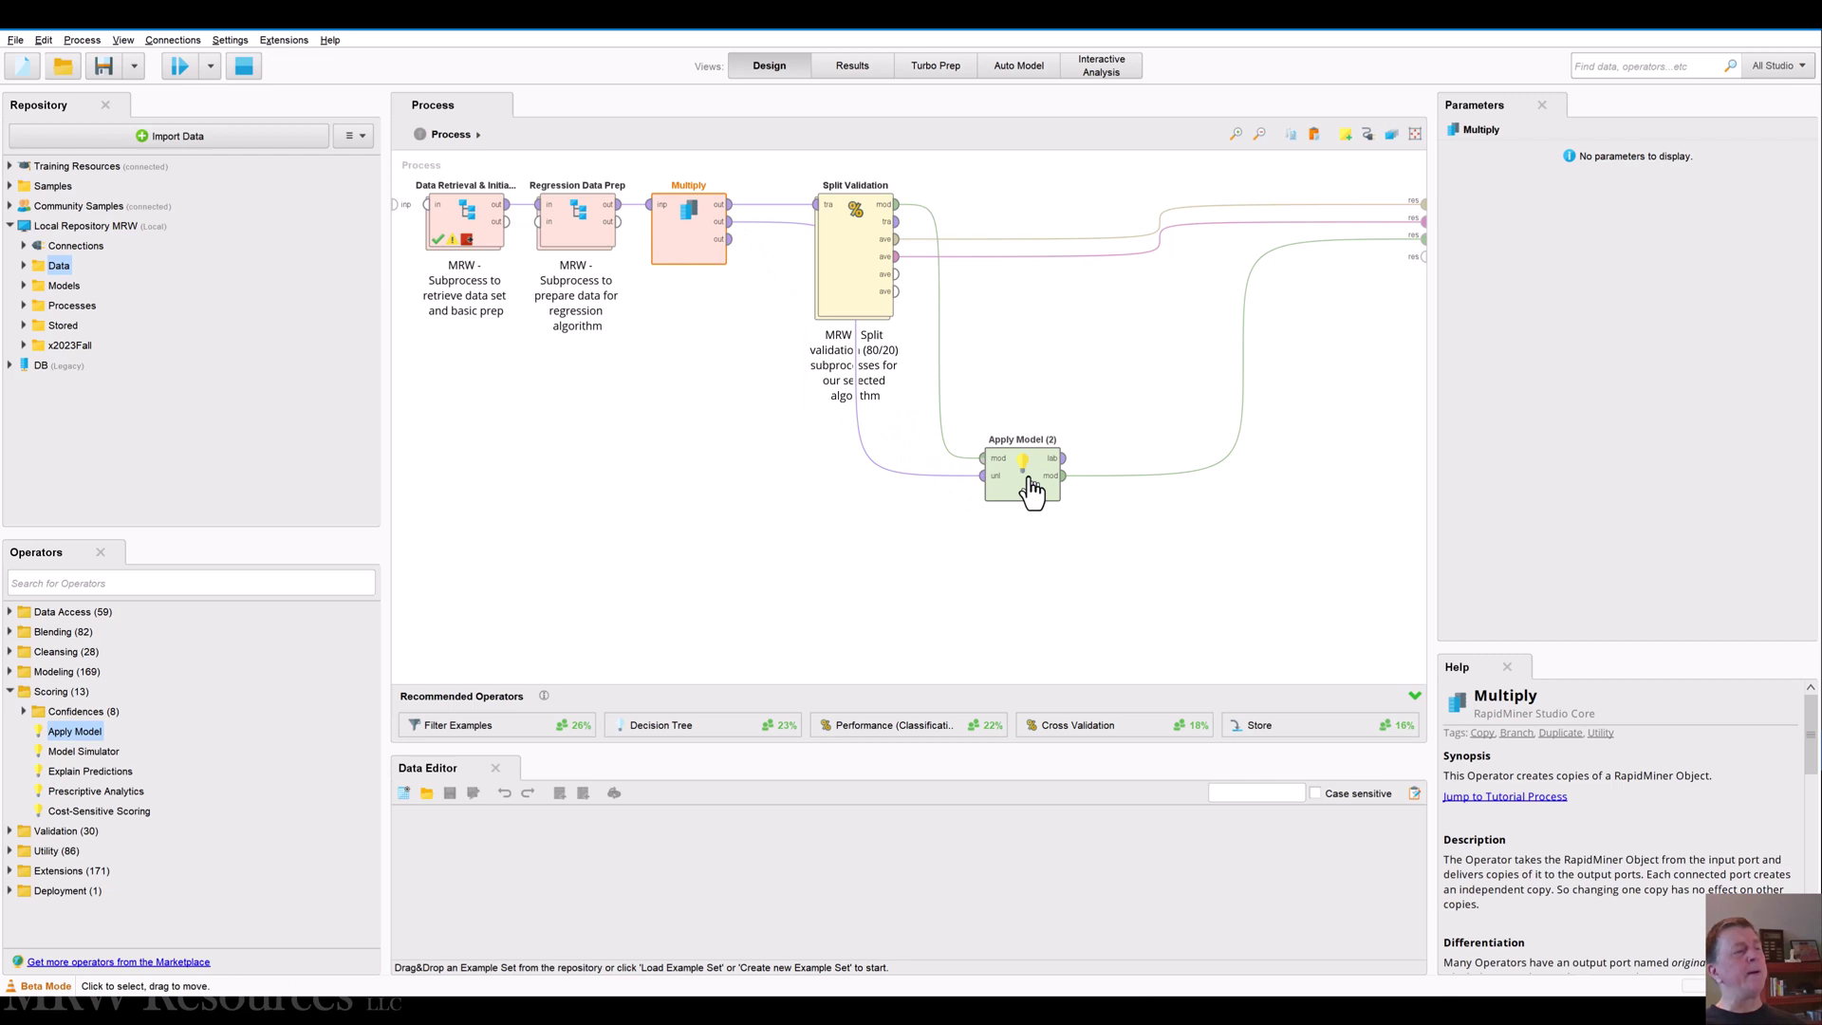
Move Apply Model further below Split Validation and place Multiply lower, between Regression Data Prep and Split Validation
drag(1032, 491, 1002, 562)
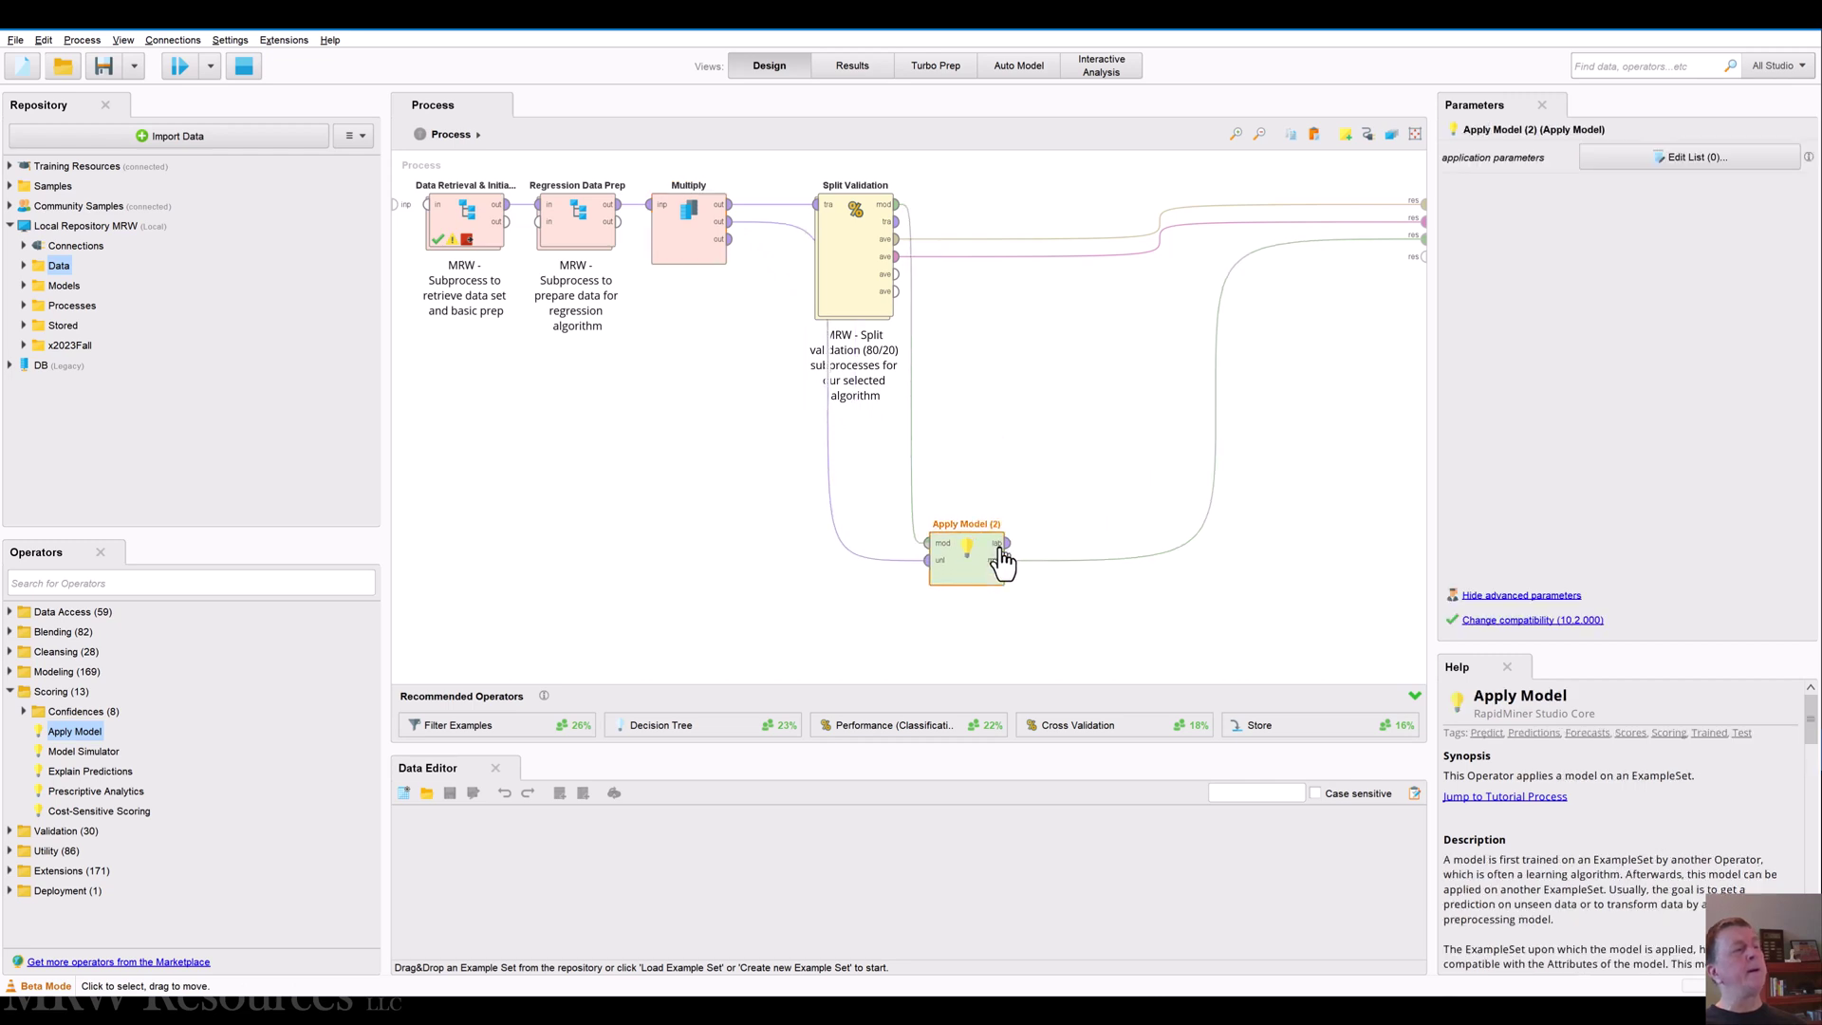
drag(704, 258, 711, 427)
click(673, 517)
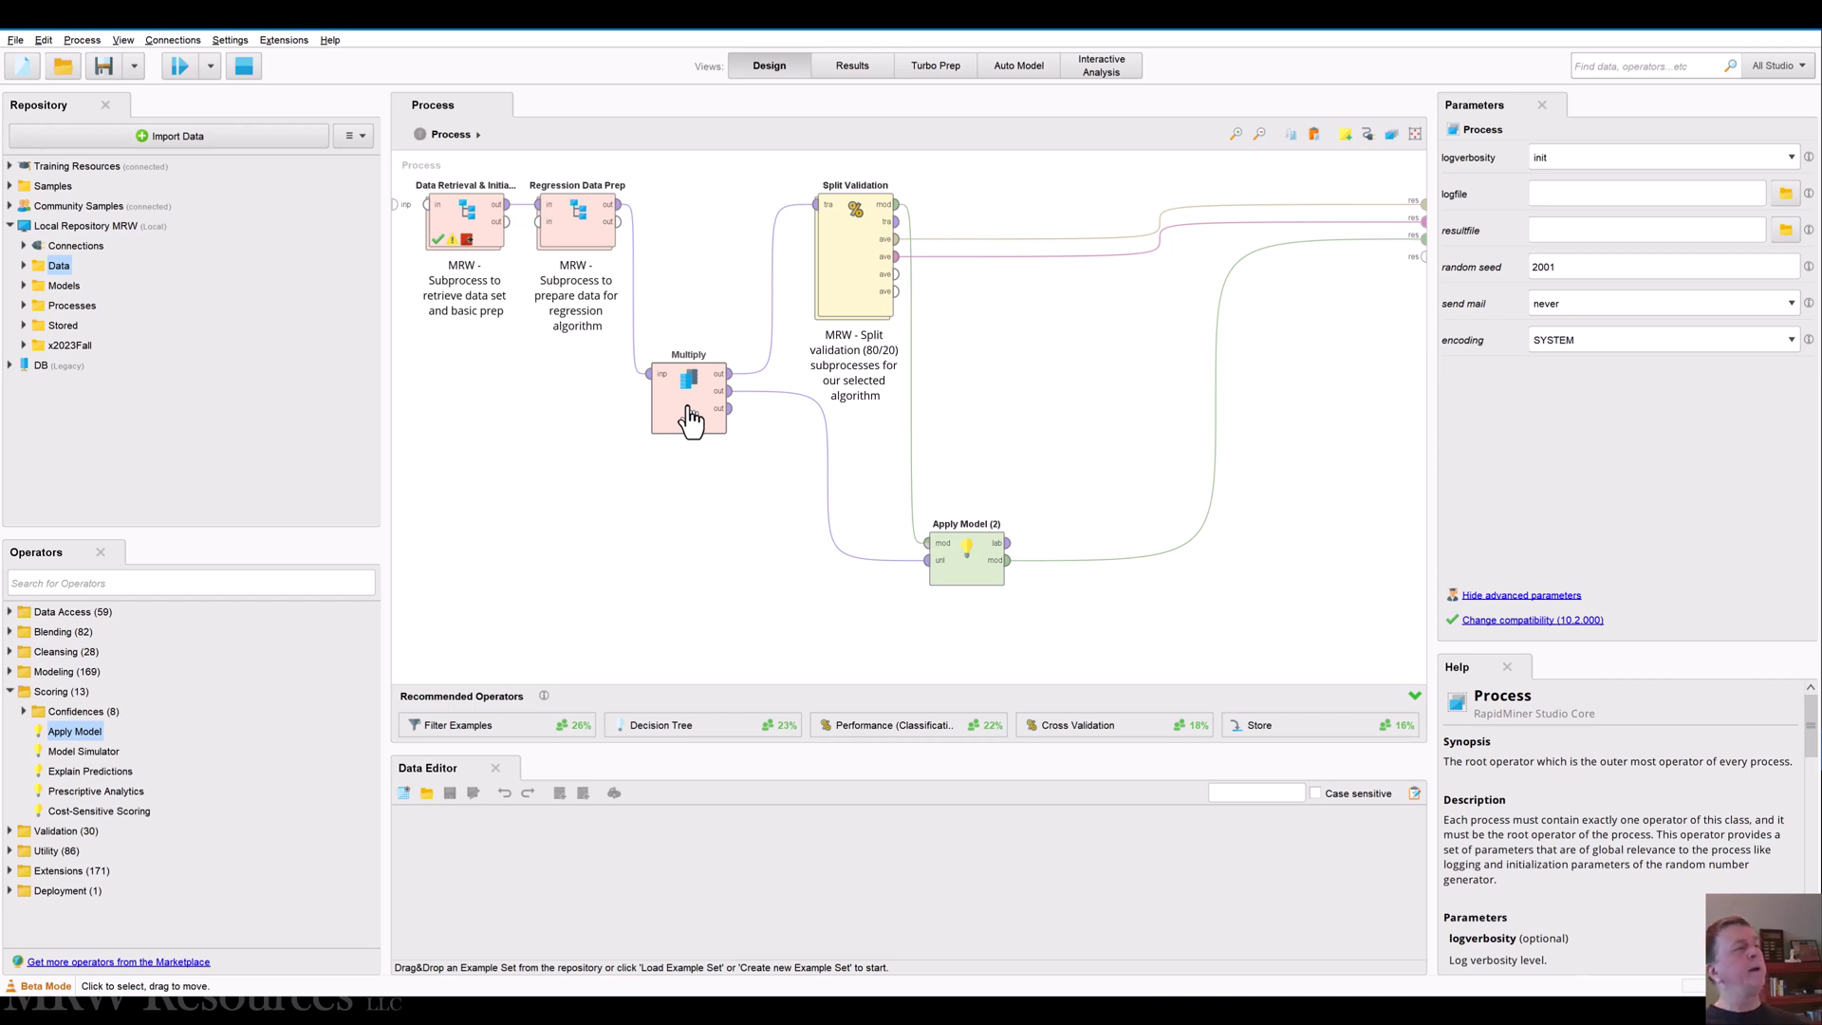
Remove all breakpoints from the Data Retrieval & Initial Prep subprocess
click(453, 233)
right_click(453, 233)
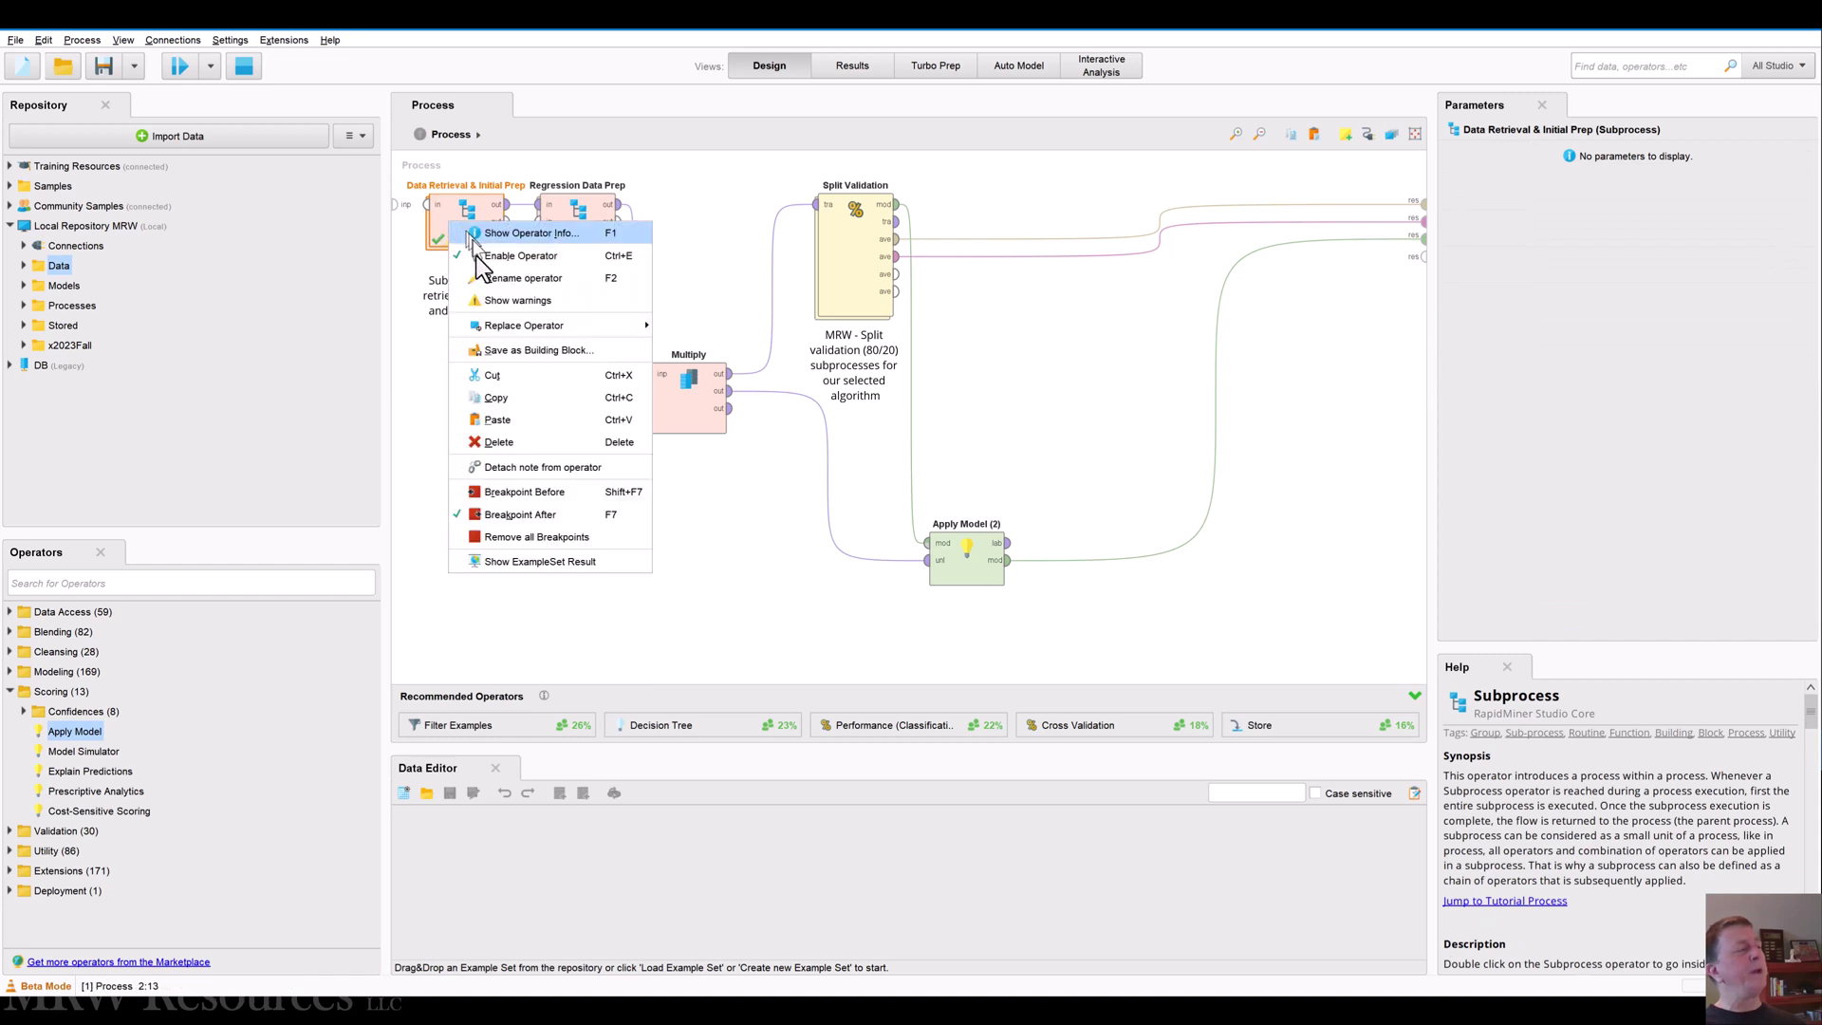
click(517, 537)
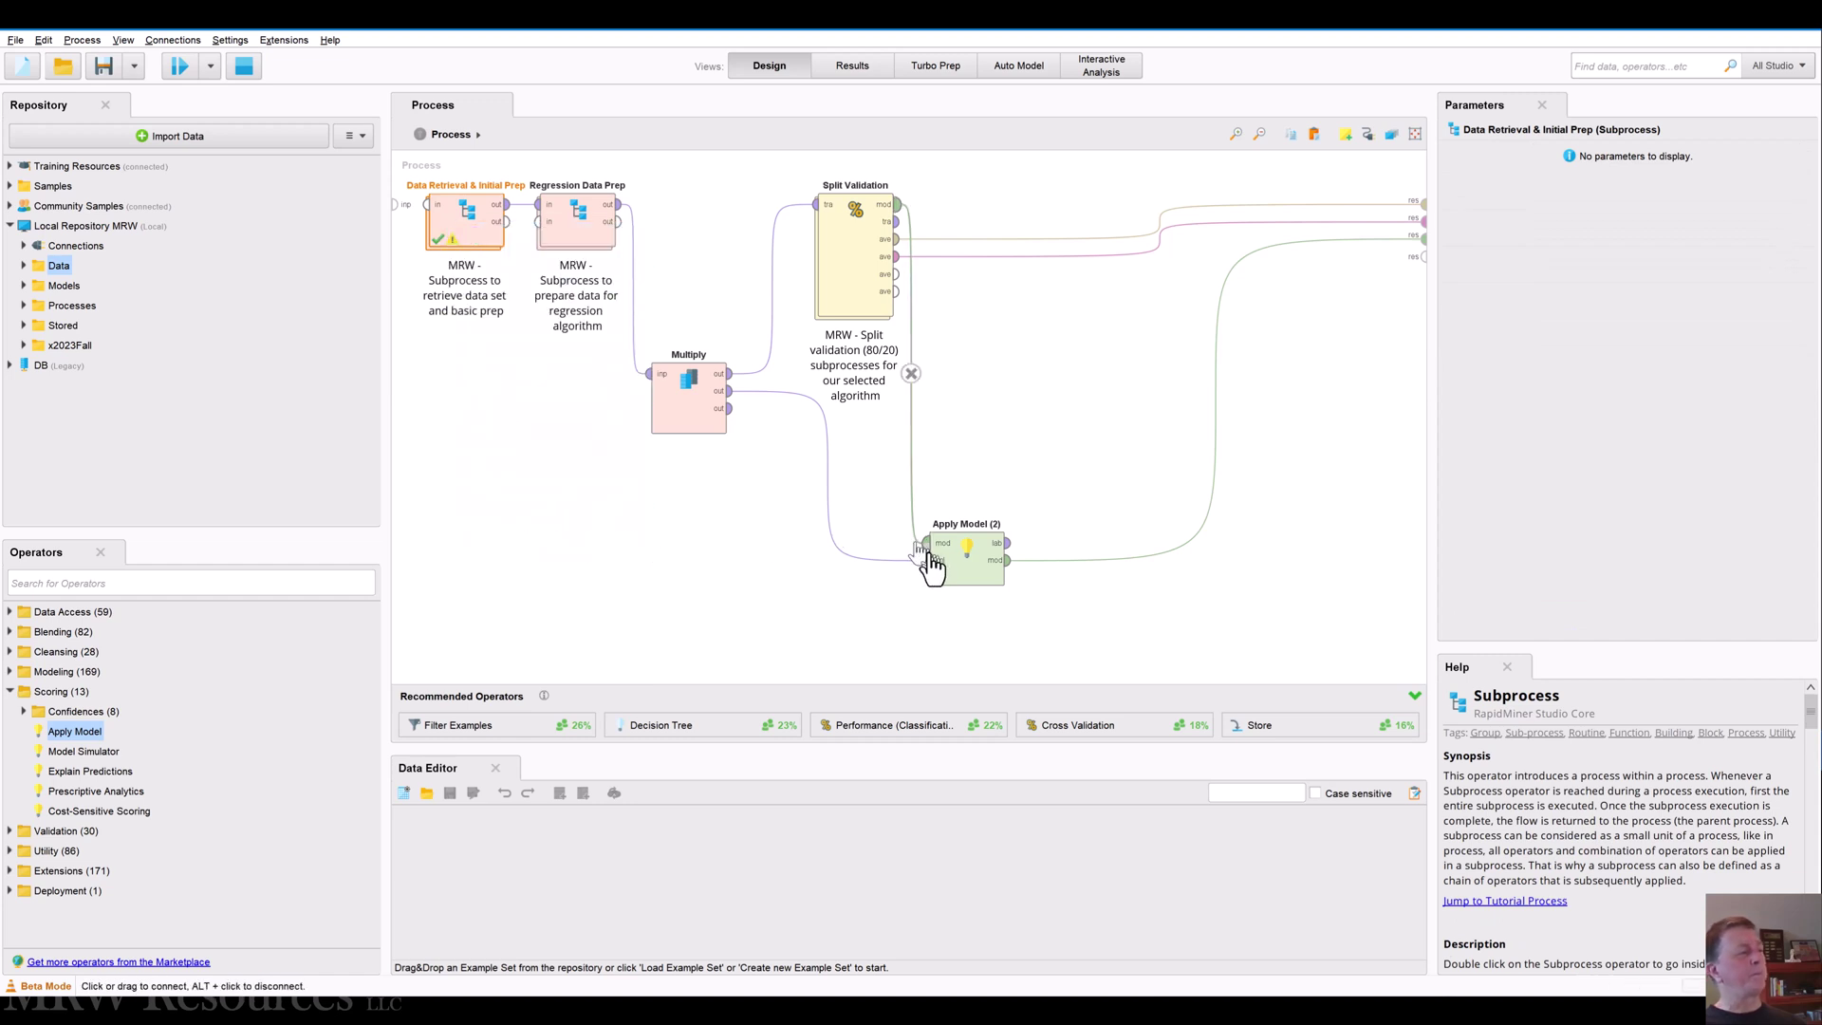
Connect the labelled data output of the top-level Apply Model to the fourth process result port
click(960, 574)
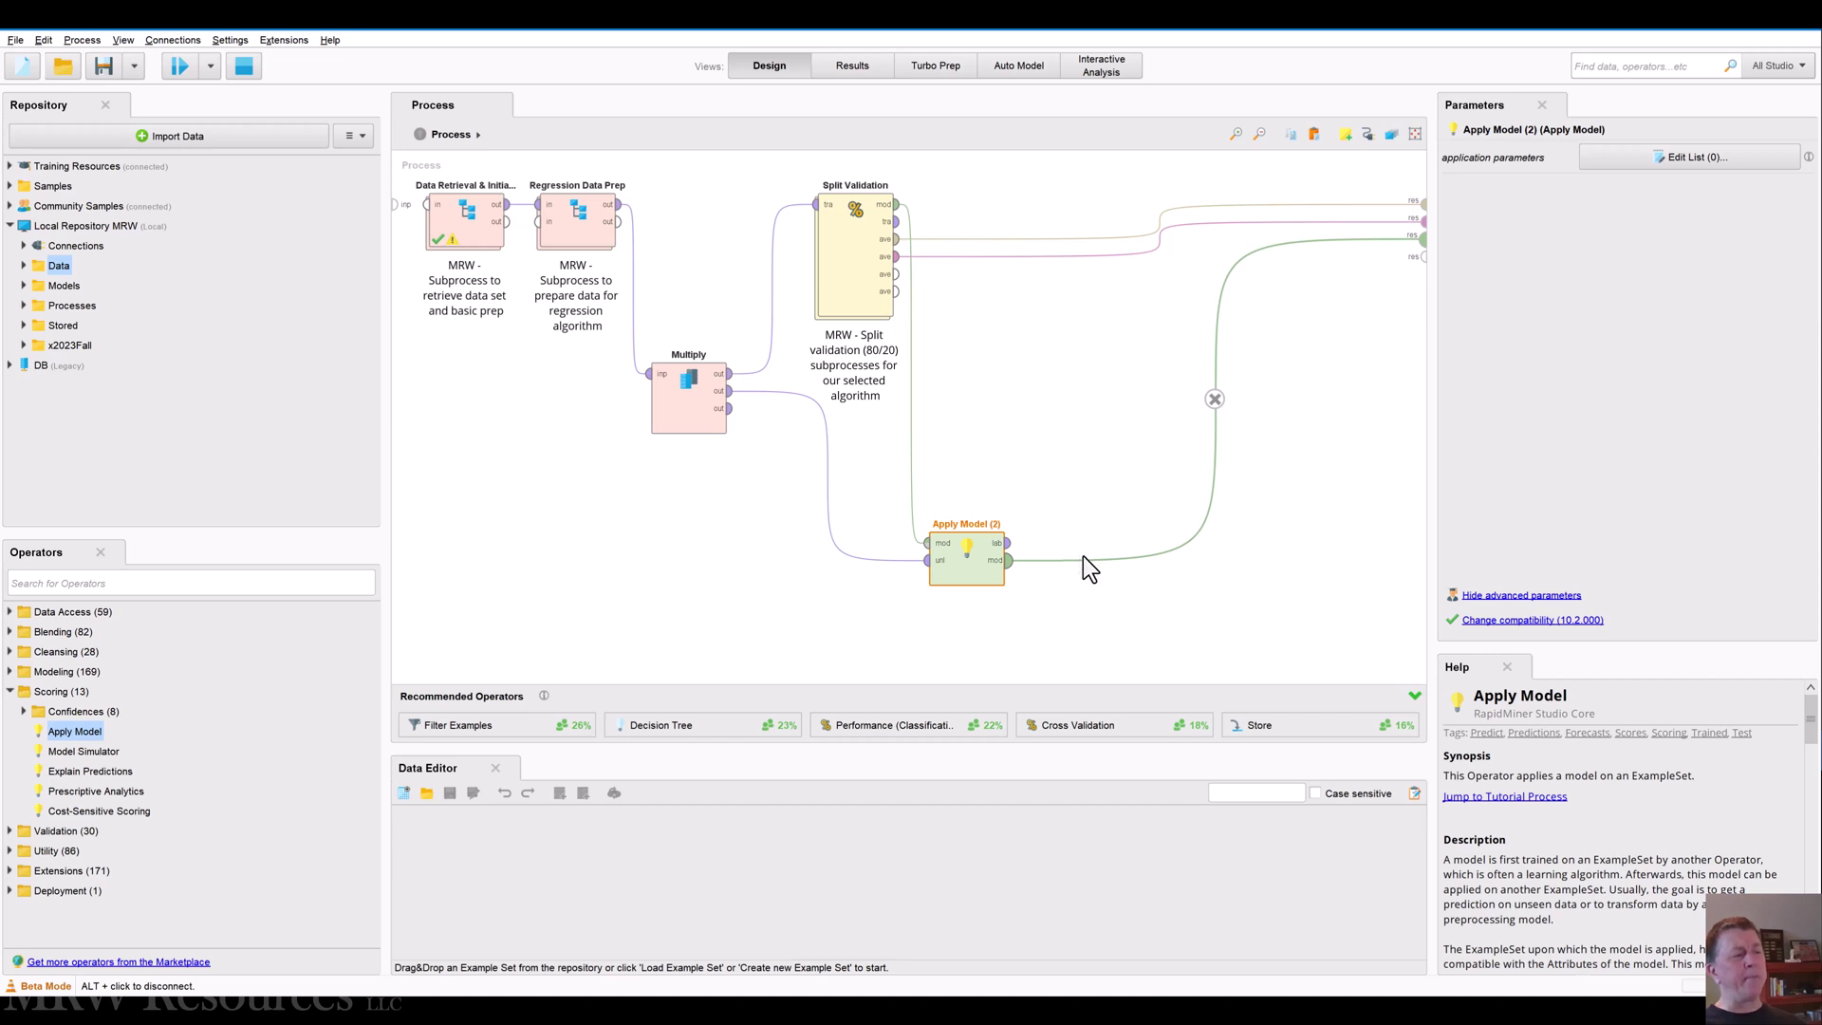
drag(1010, 547, 1423, 256)
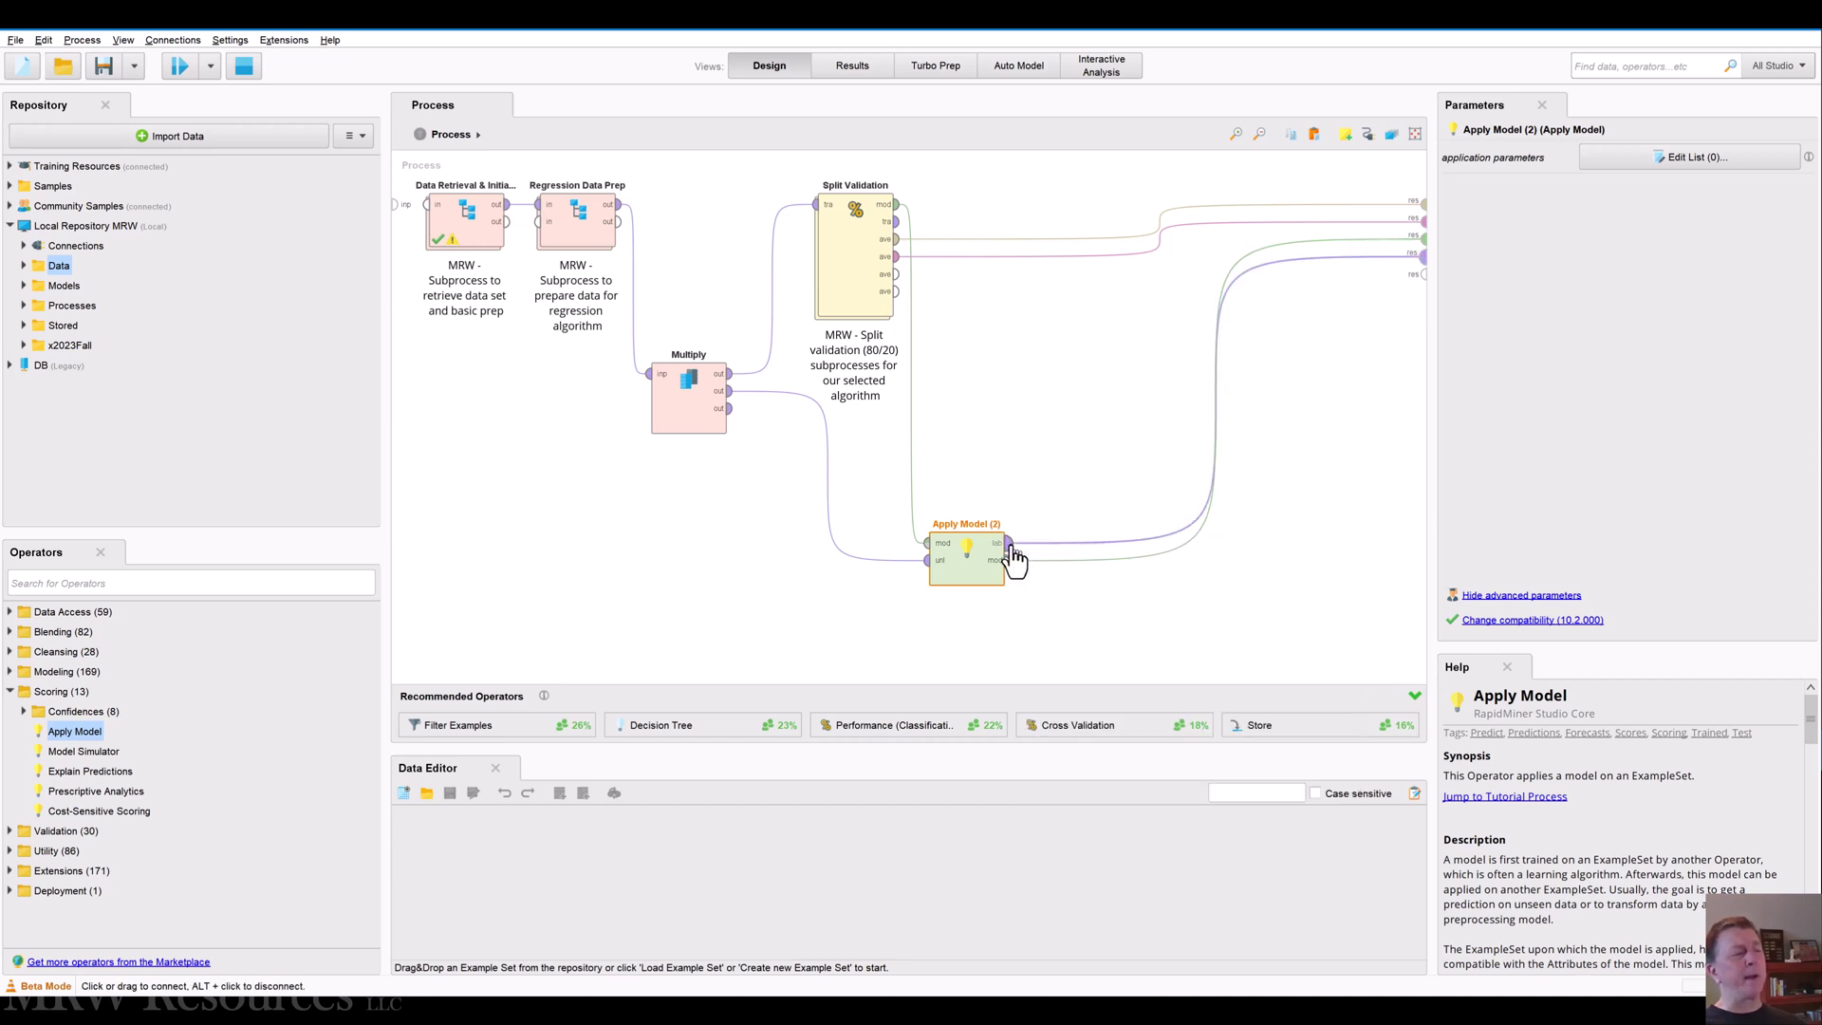
click(1028, 389)
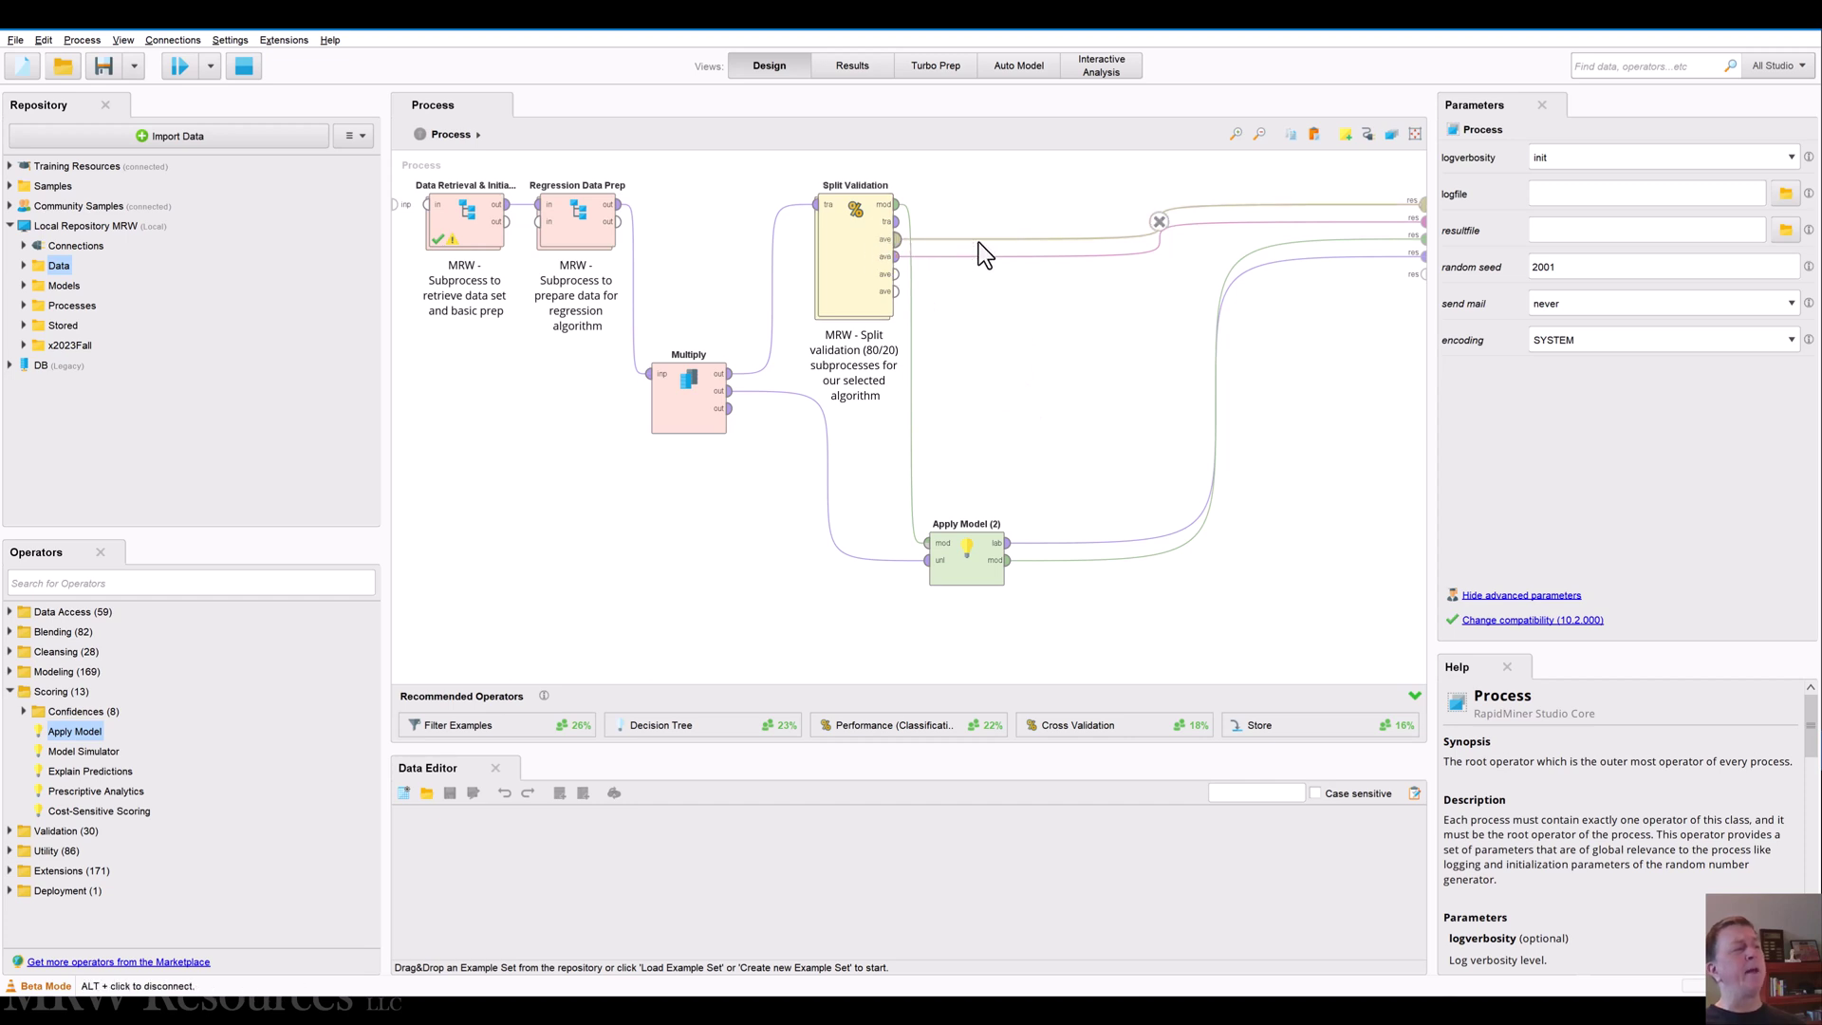
Check the operators inside Split Validation, stop the paused run, and save and run the whole process again
double_click(852, 254)
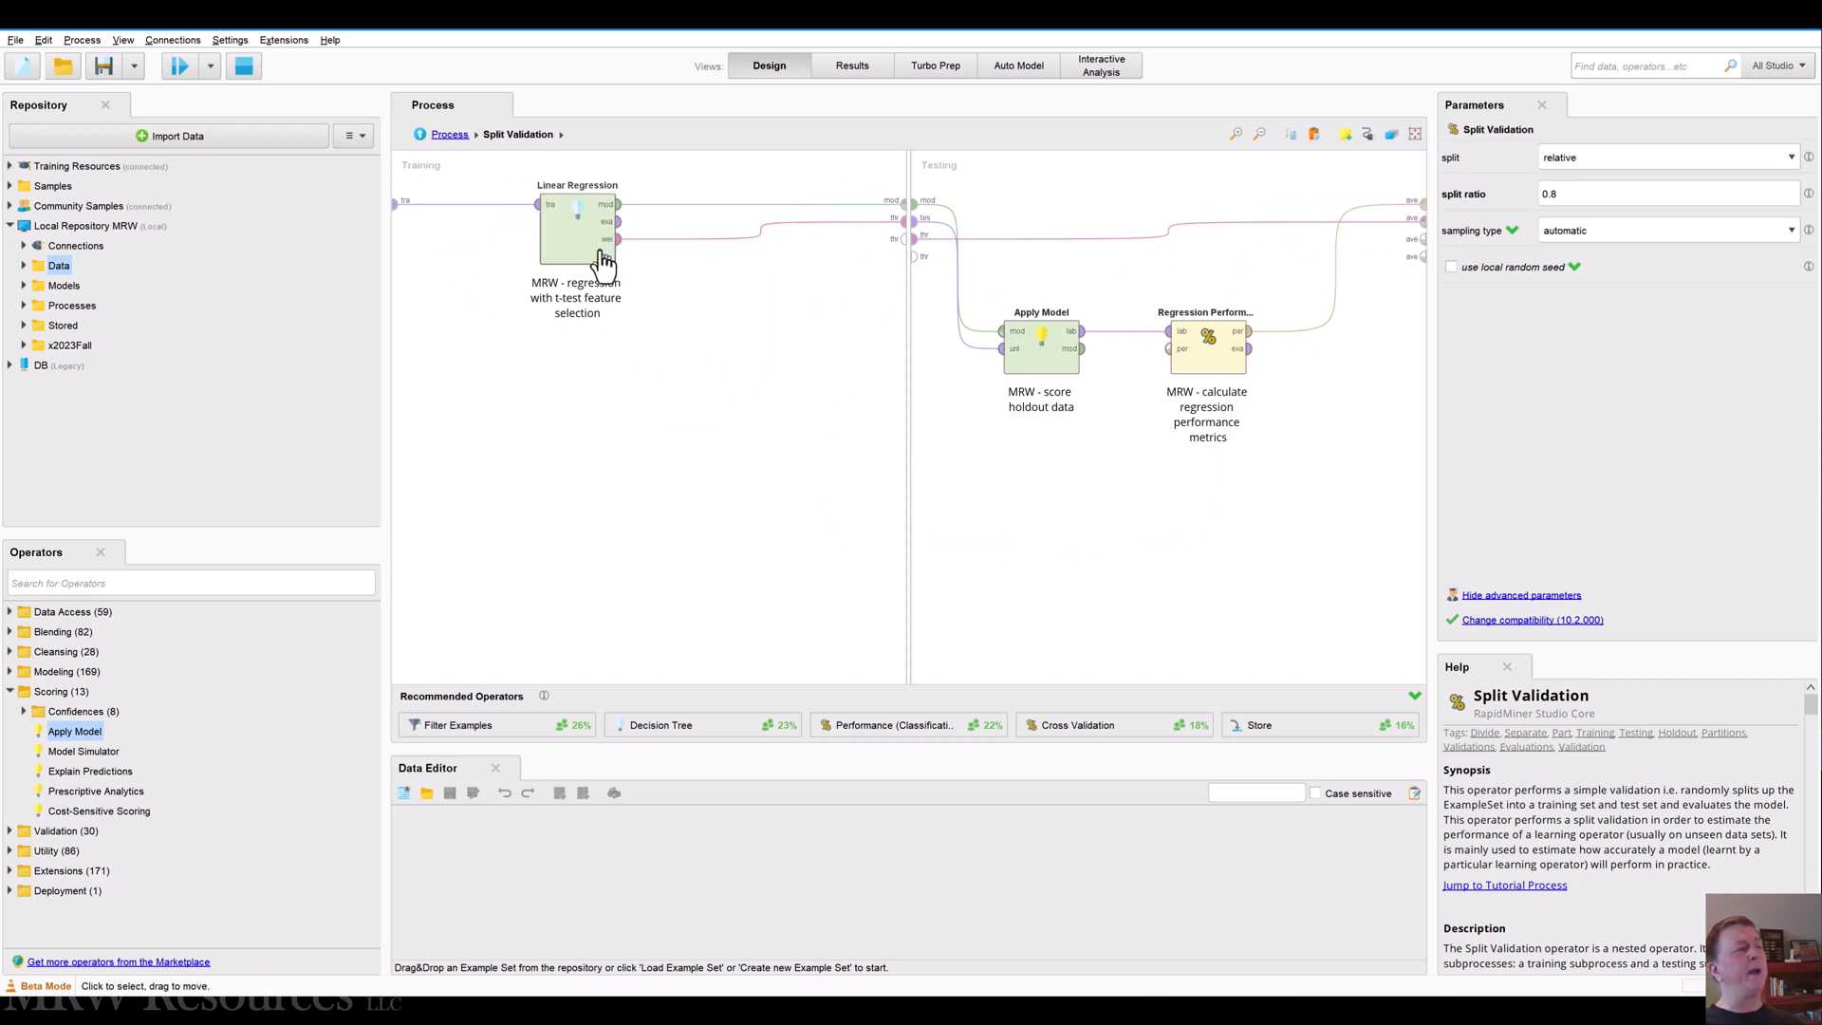
click(446, 136)
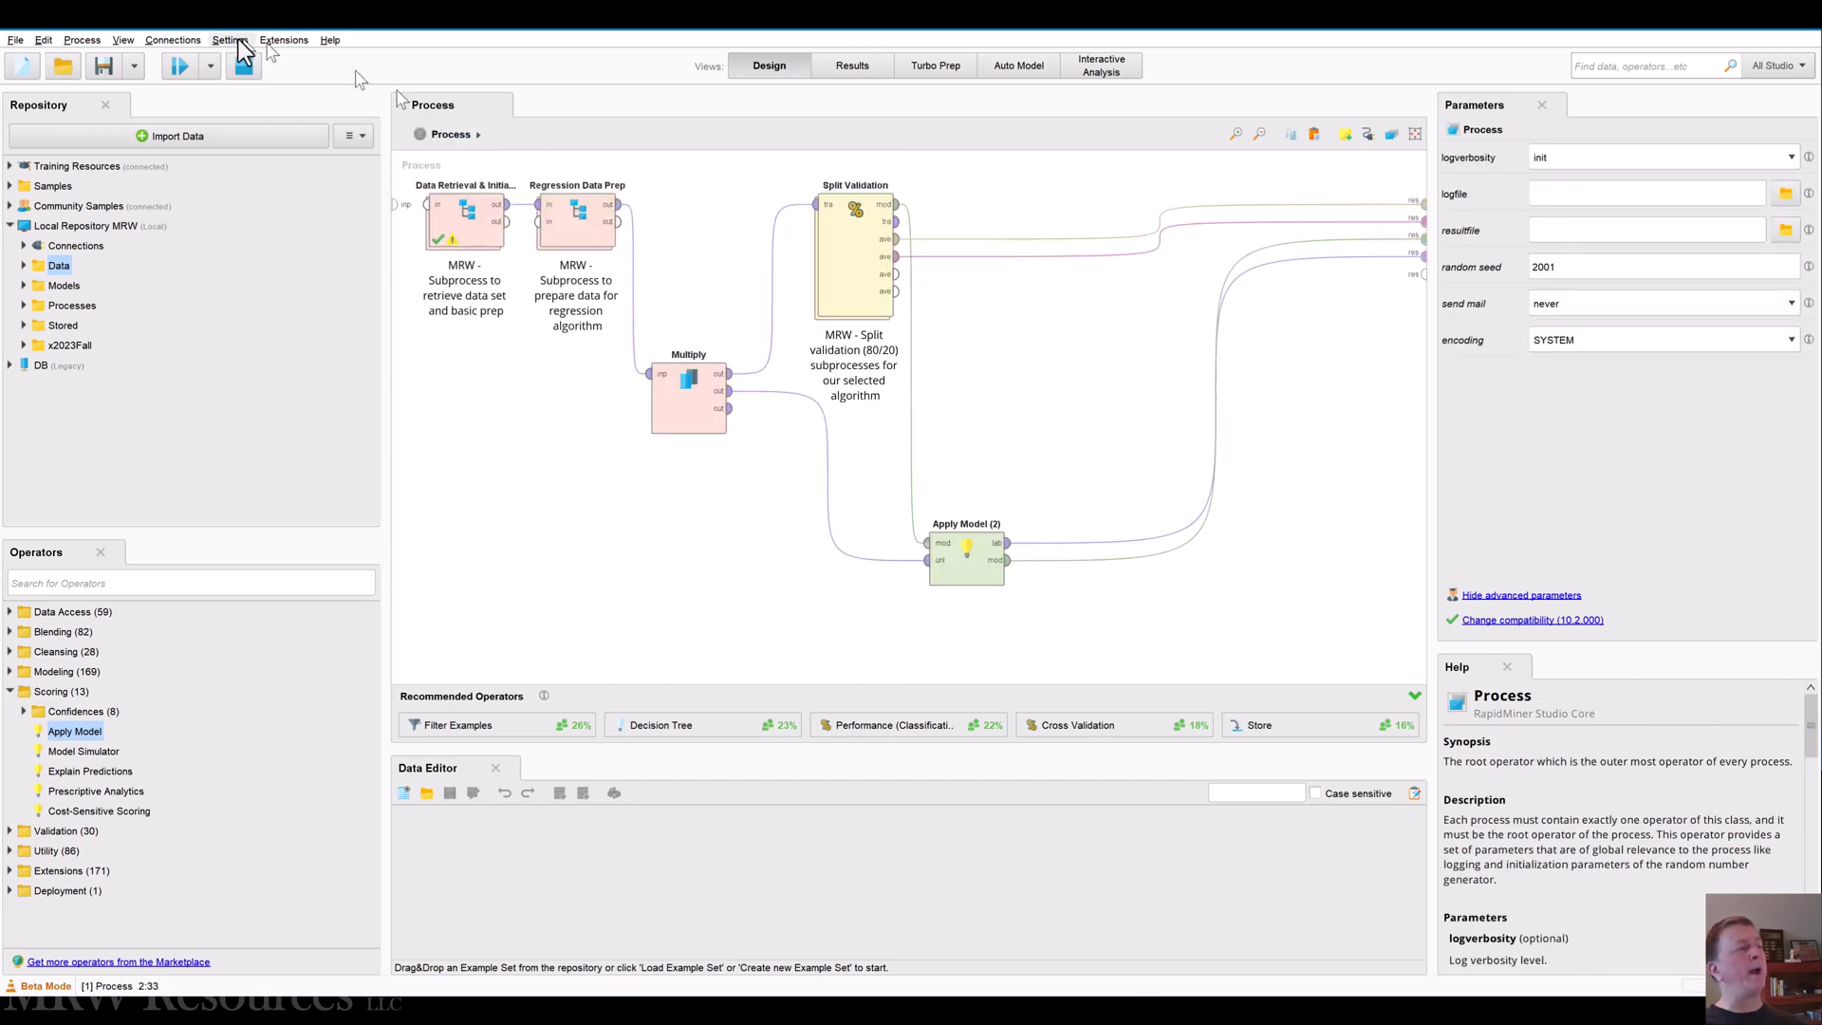
click(244, 68)
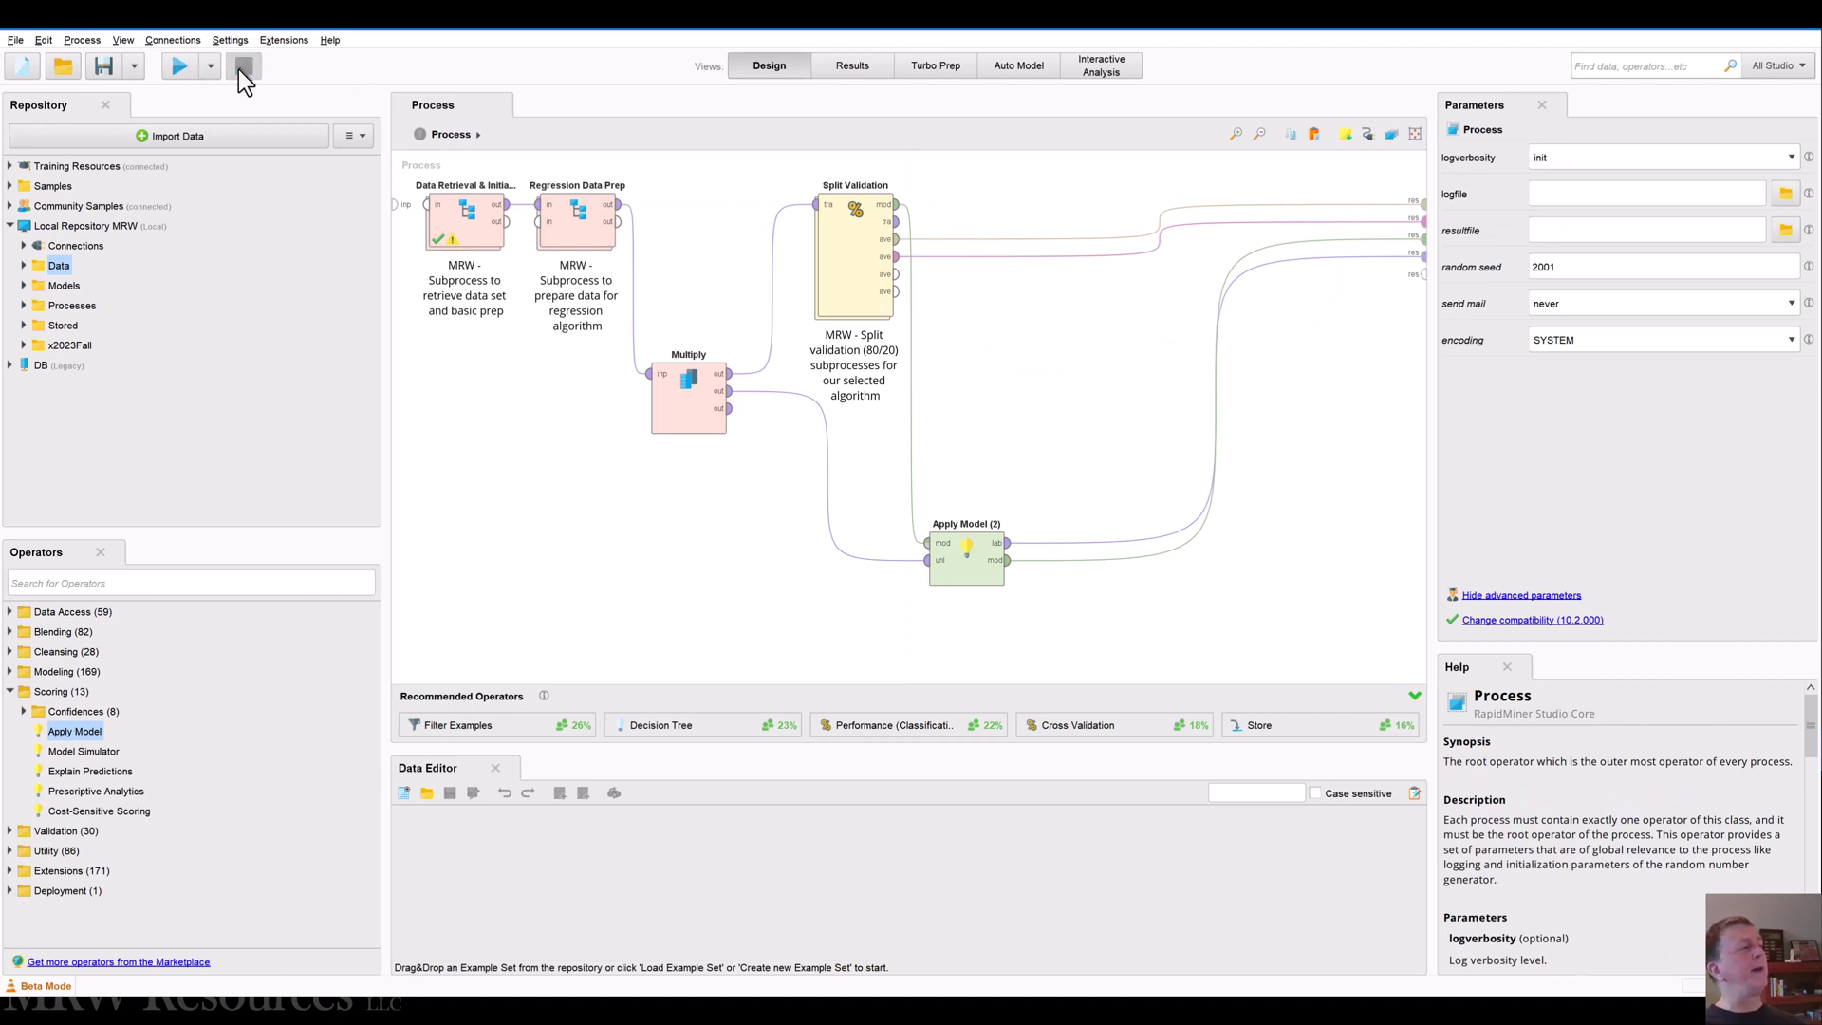
click(180, 67)
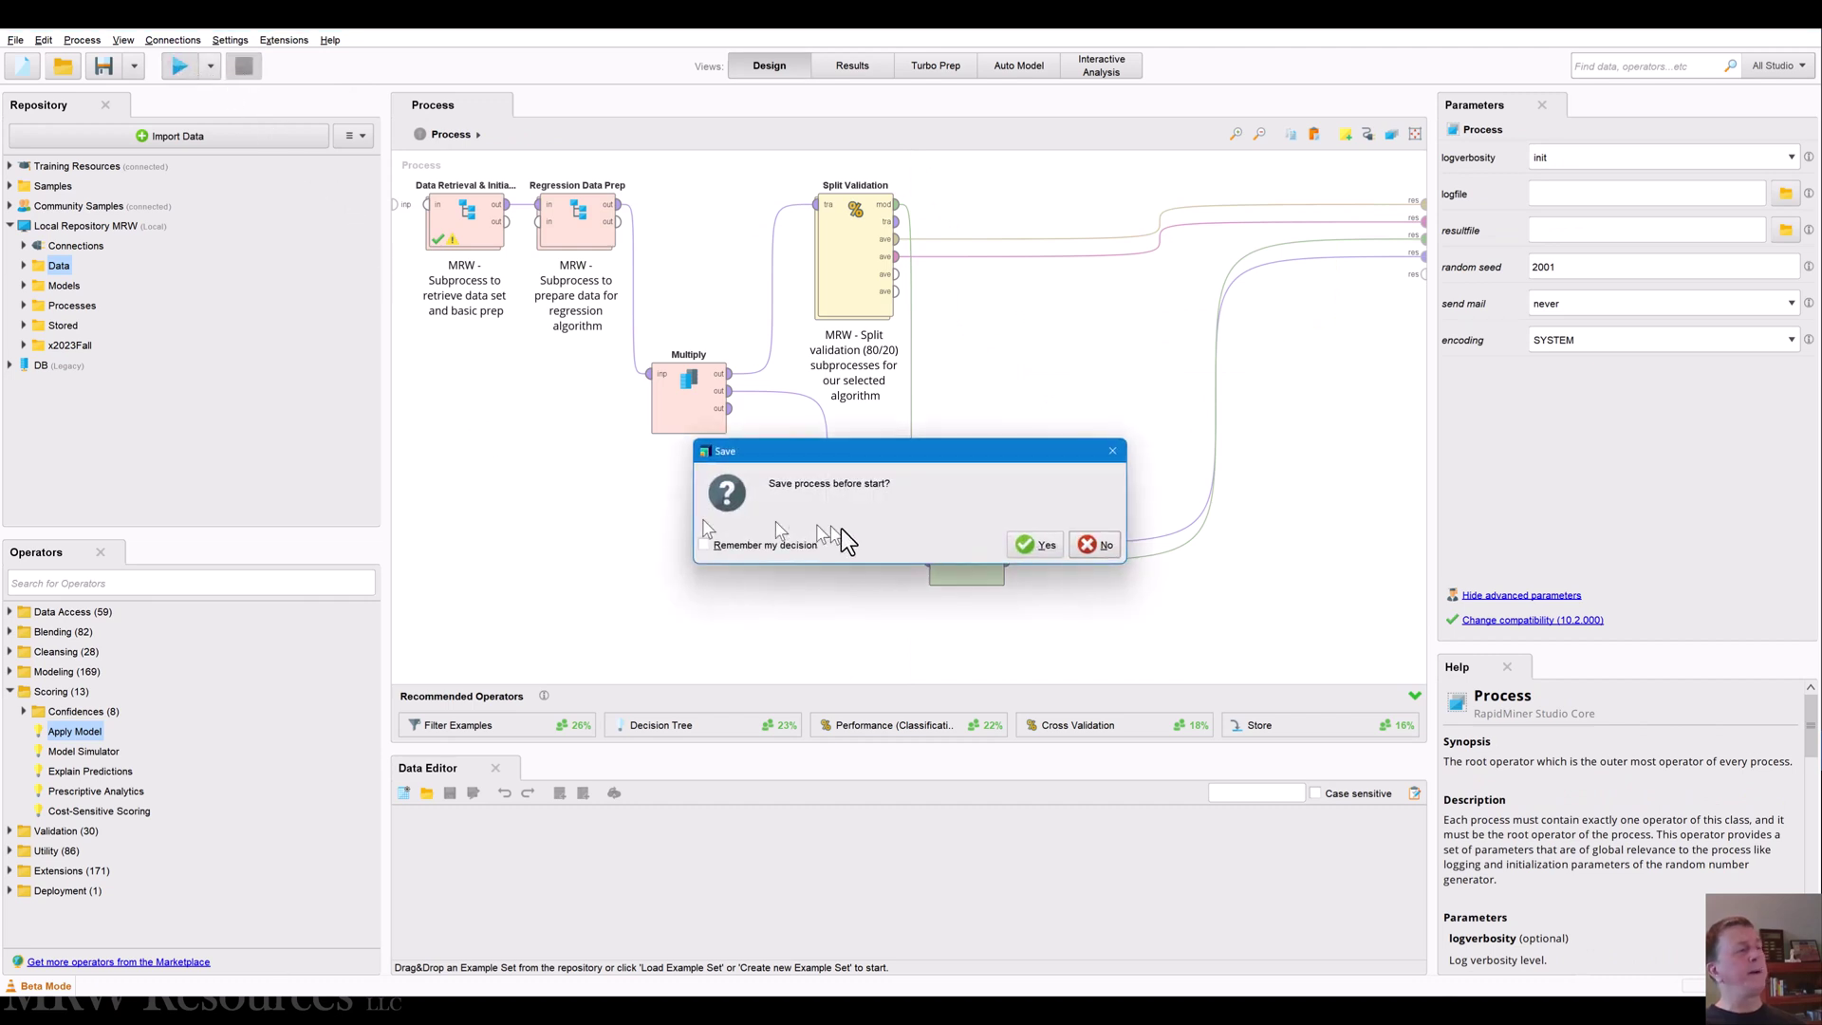
click(1036, 549)
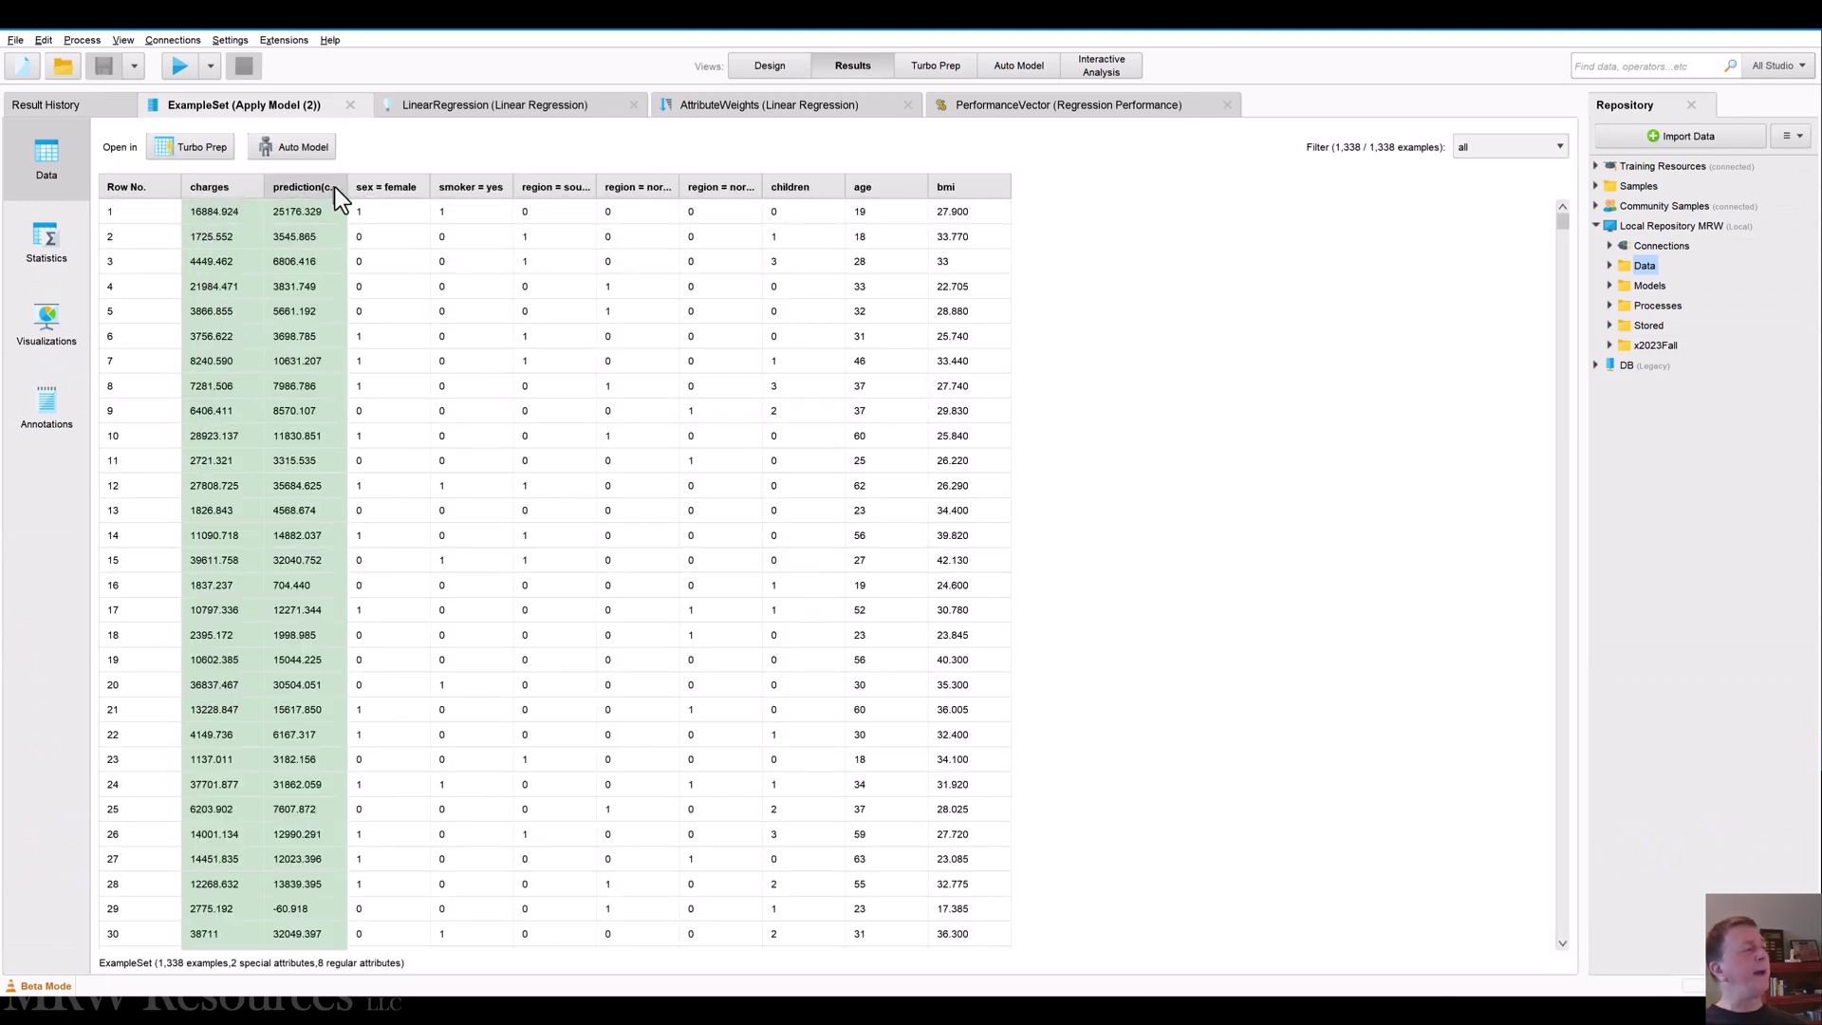
Review the prediction(charges) column, attribute weights, squared correlation and regression coefficients in the results, and return to the process design
drag(344, 183, 414, 183)
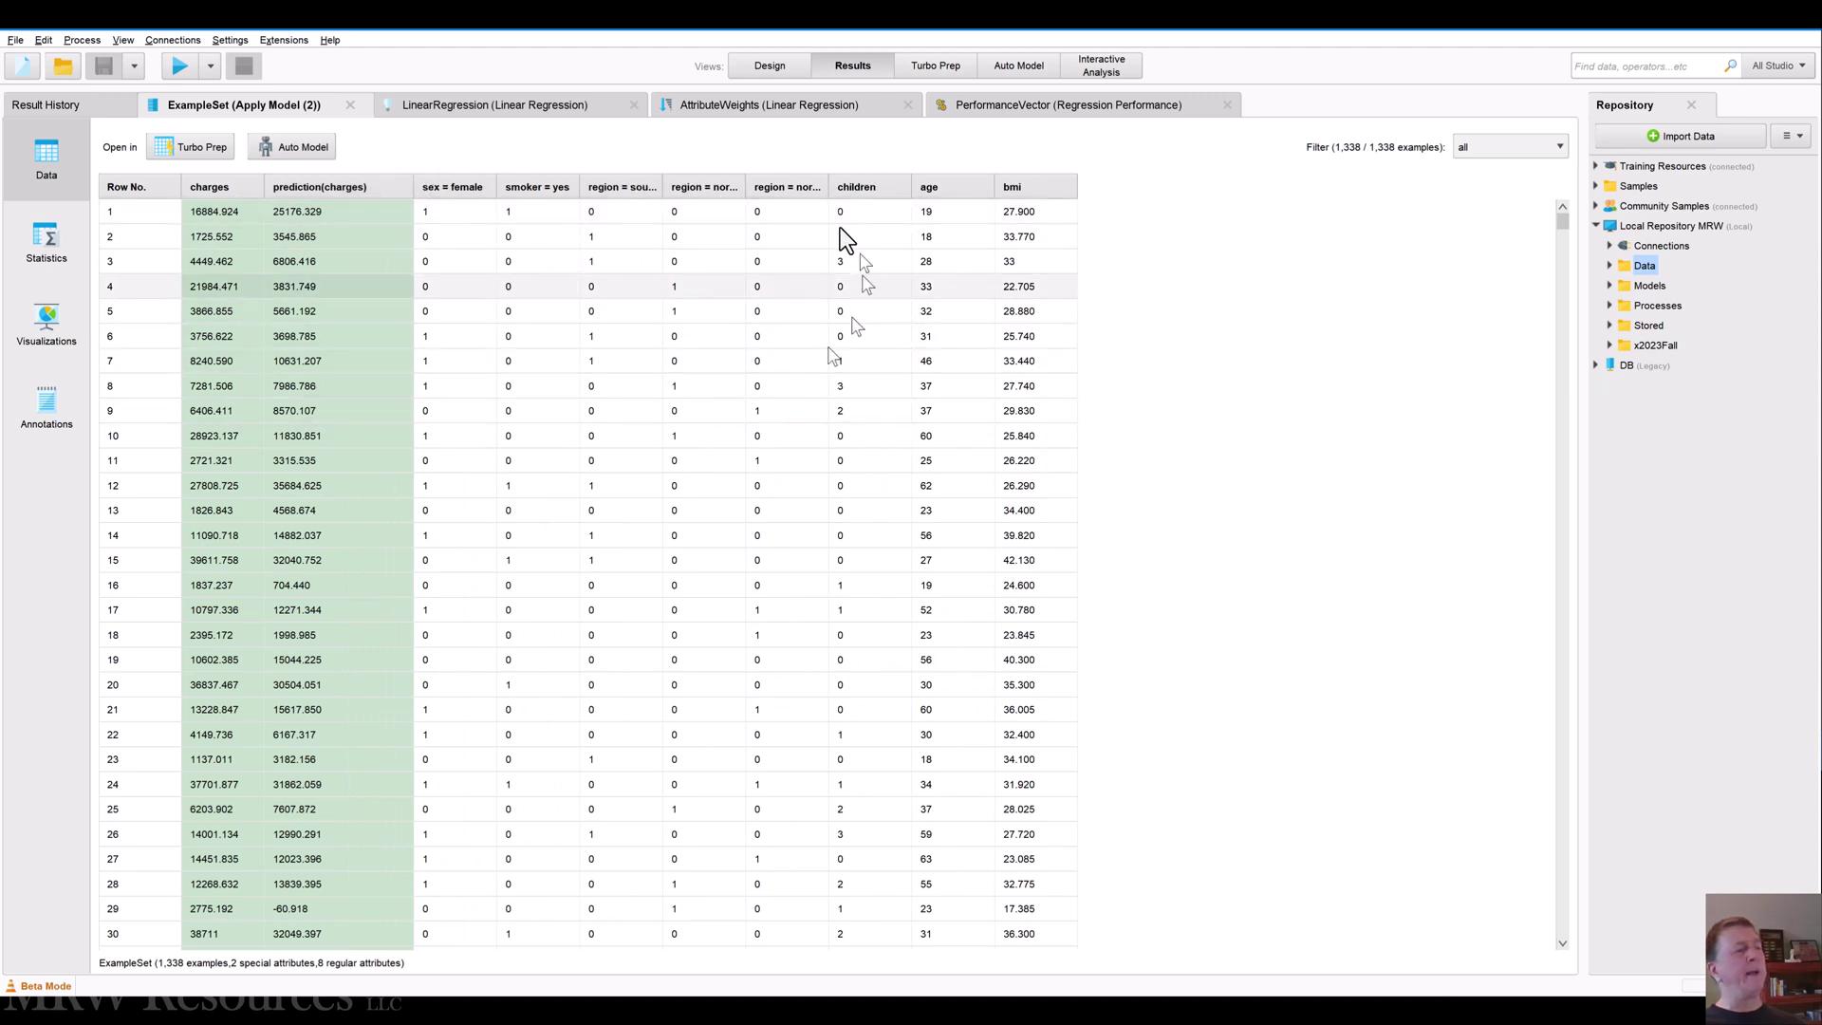
click(738, 110)
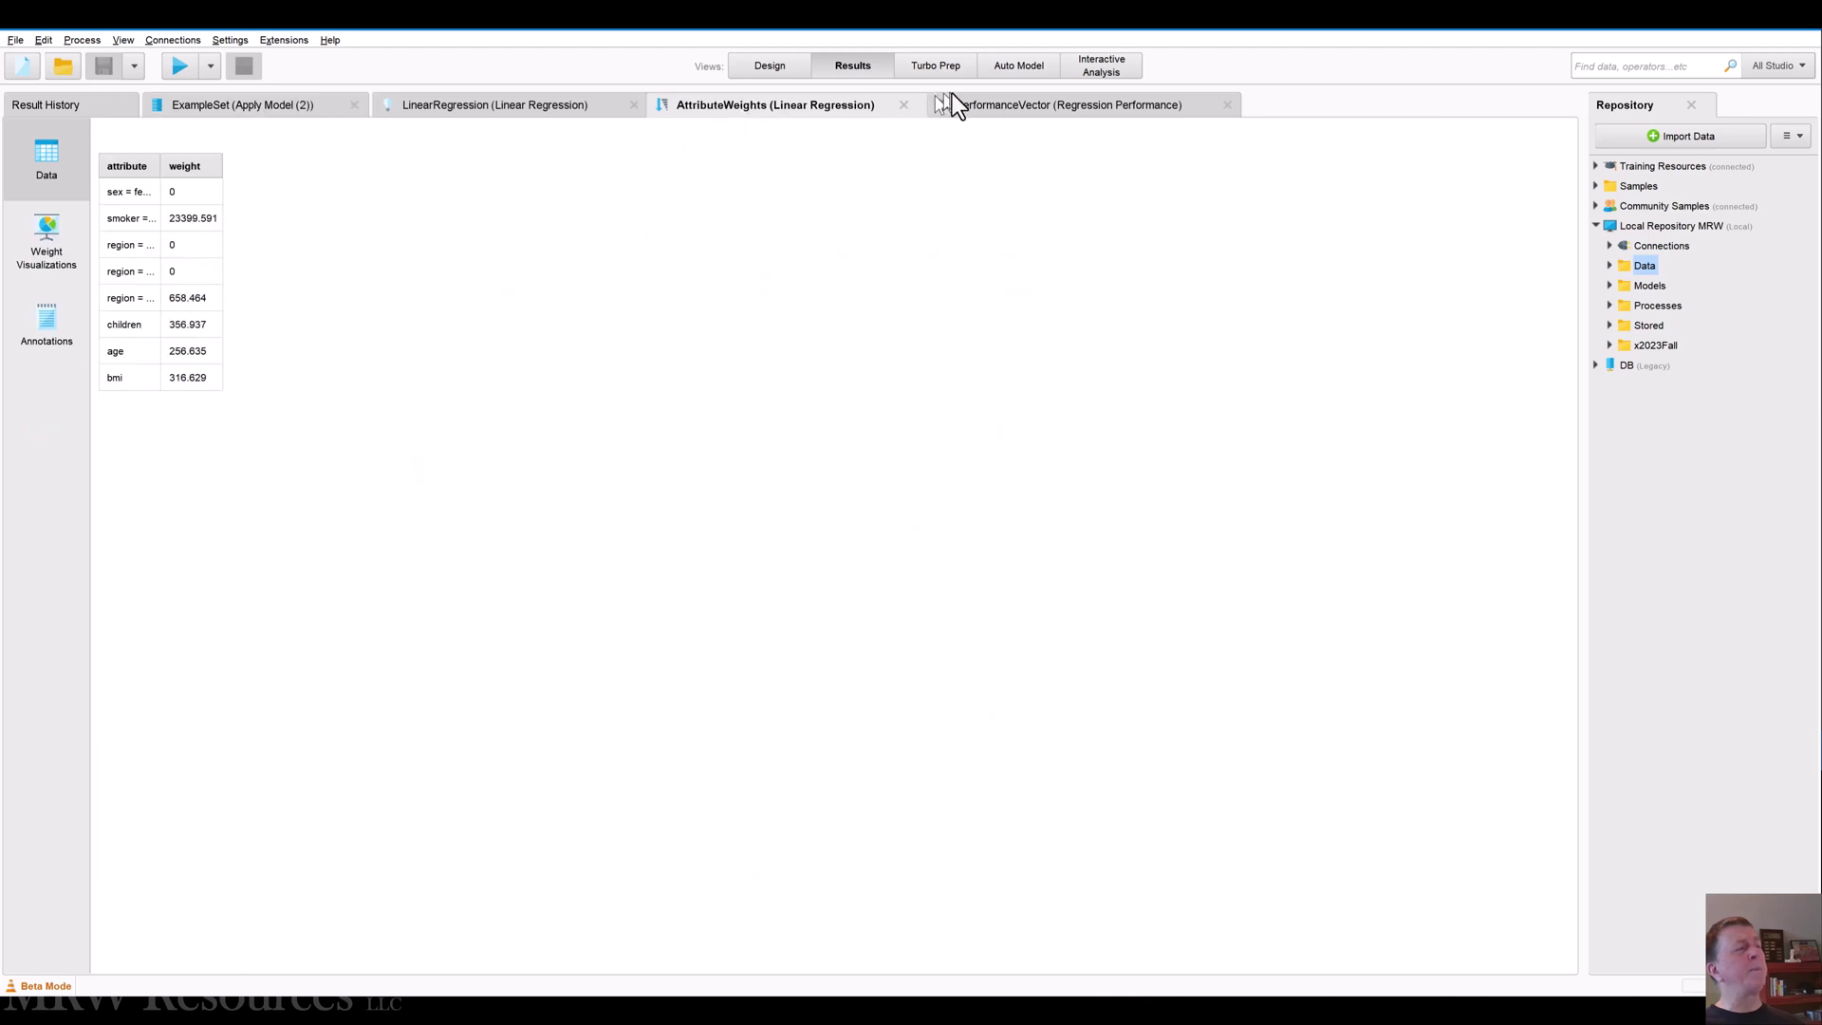
click(982, 104)
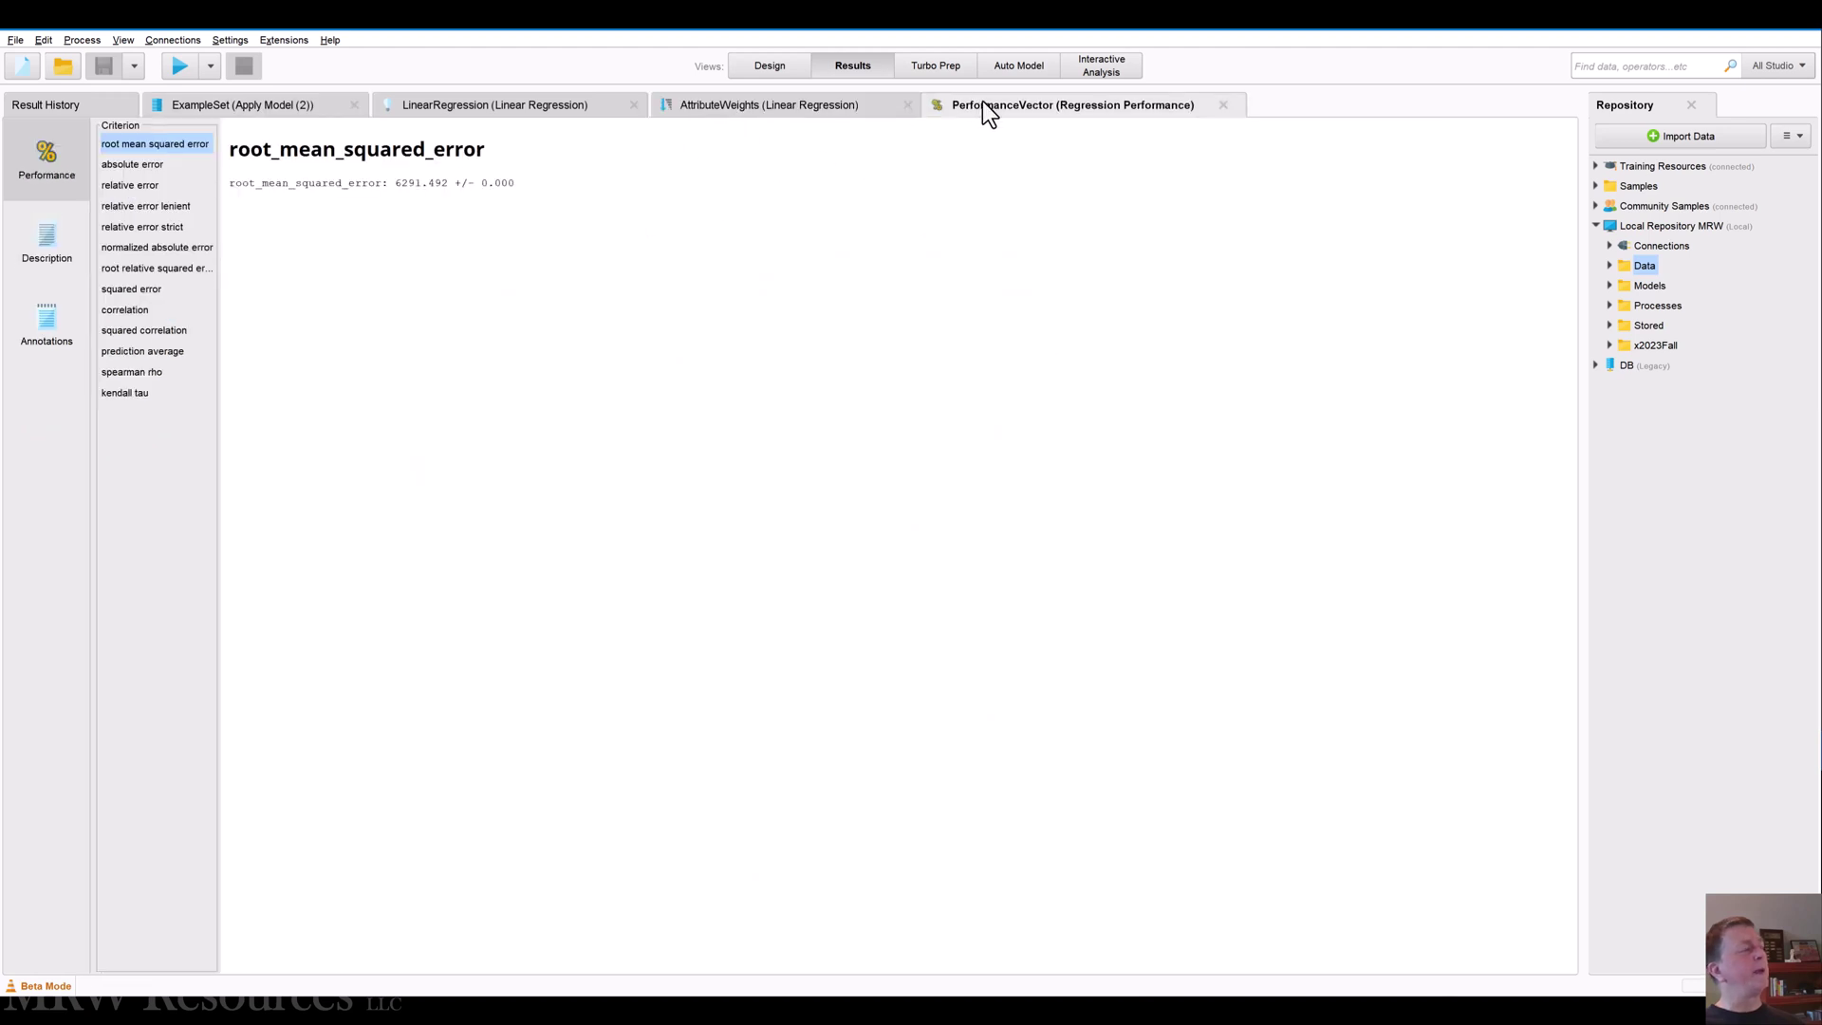
click(133, 332)
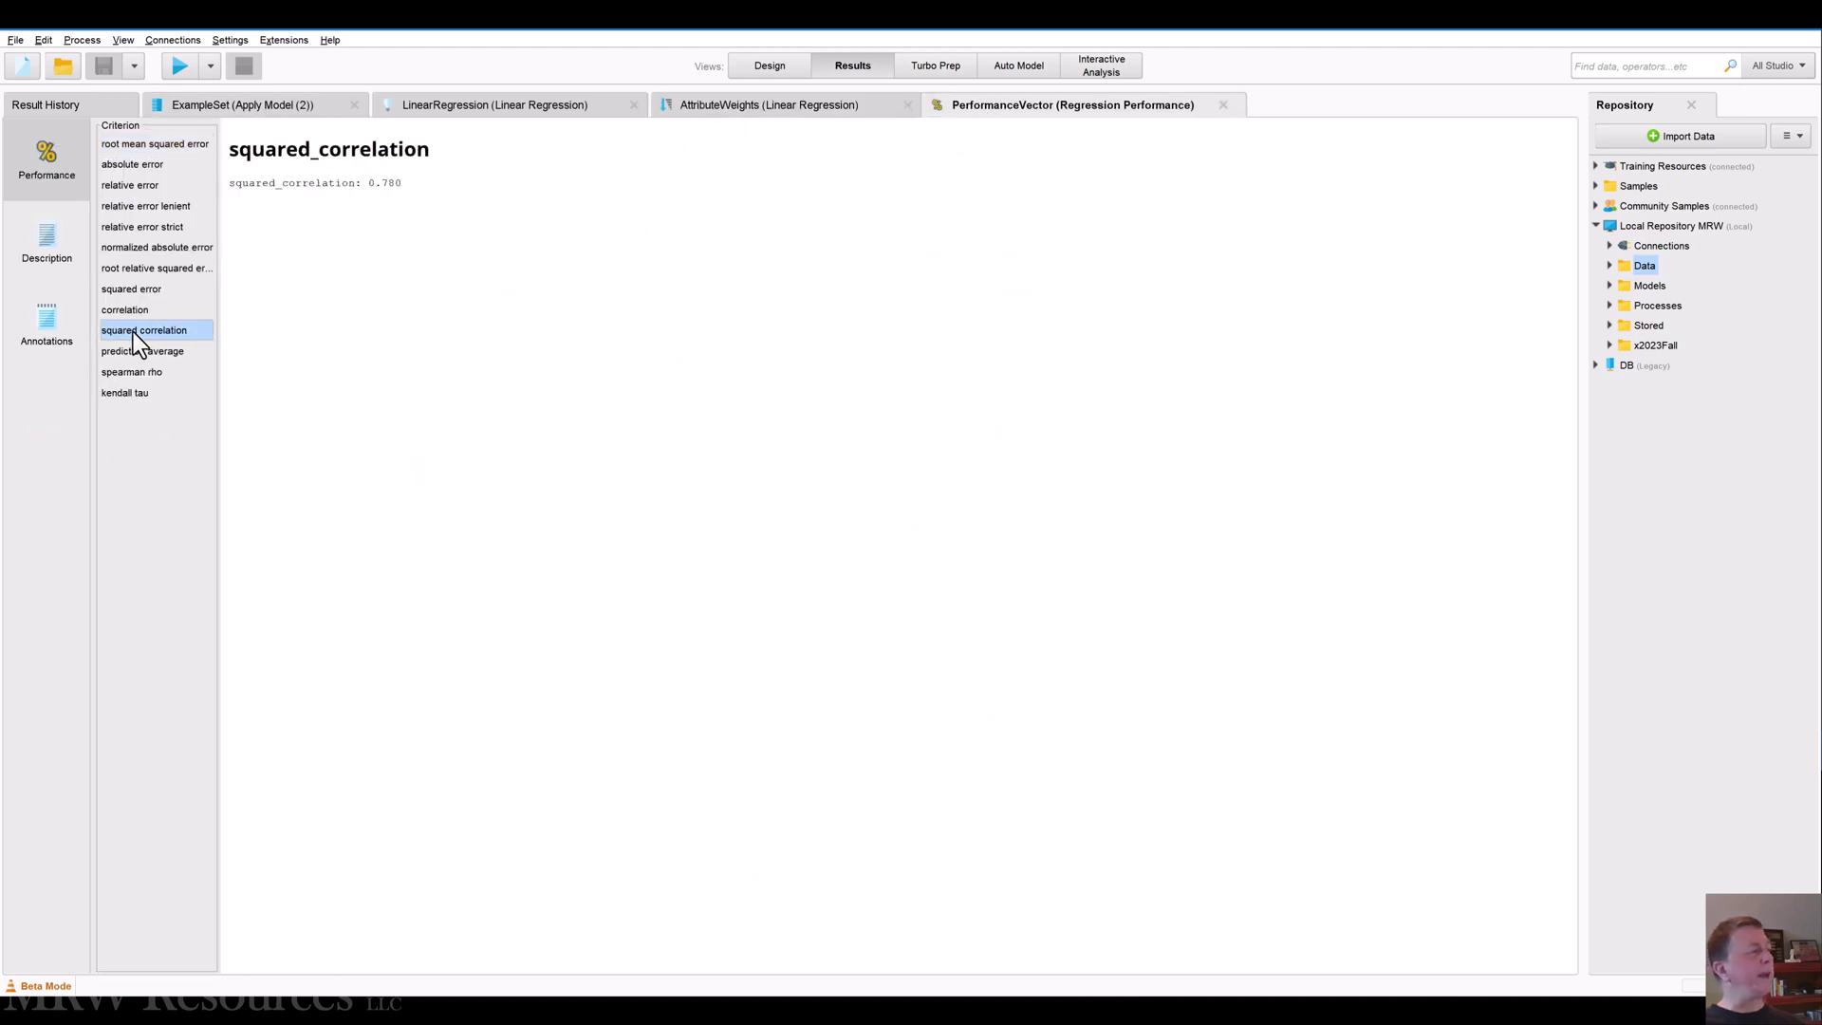
click(472, 110)
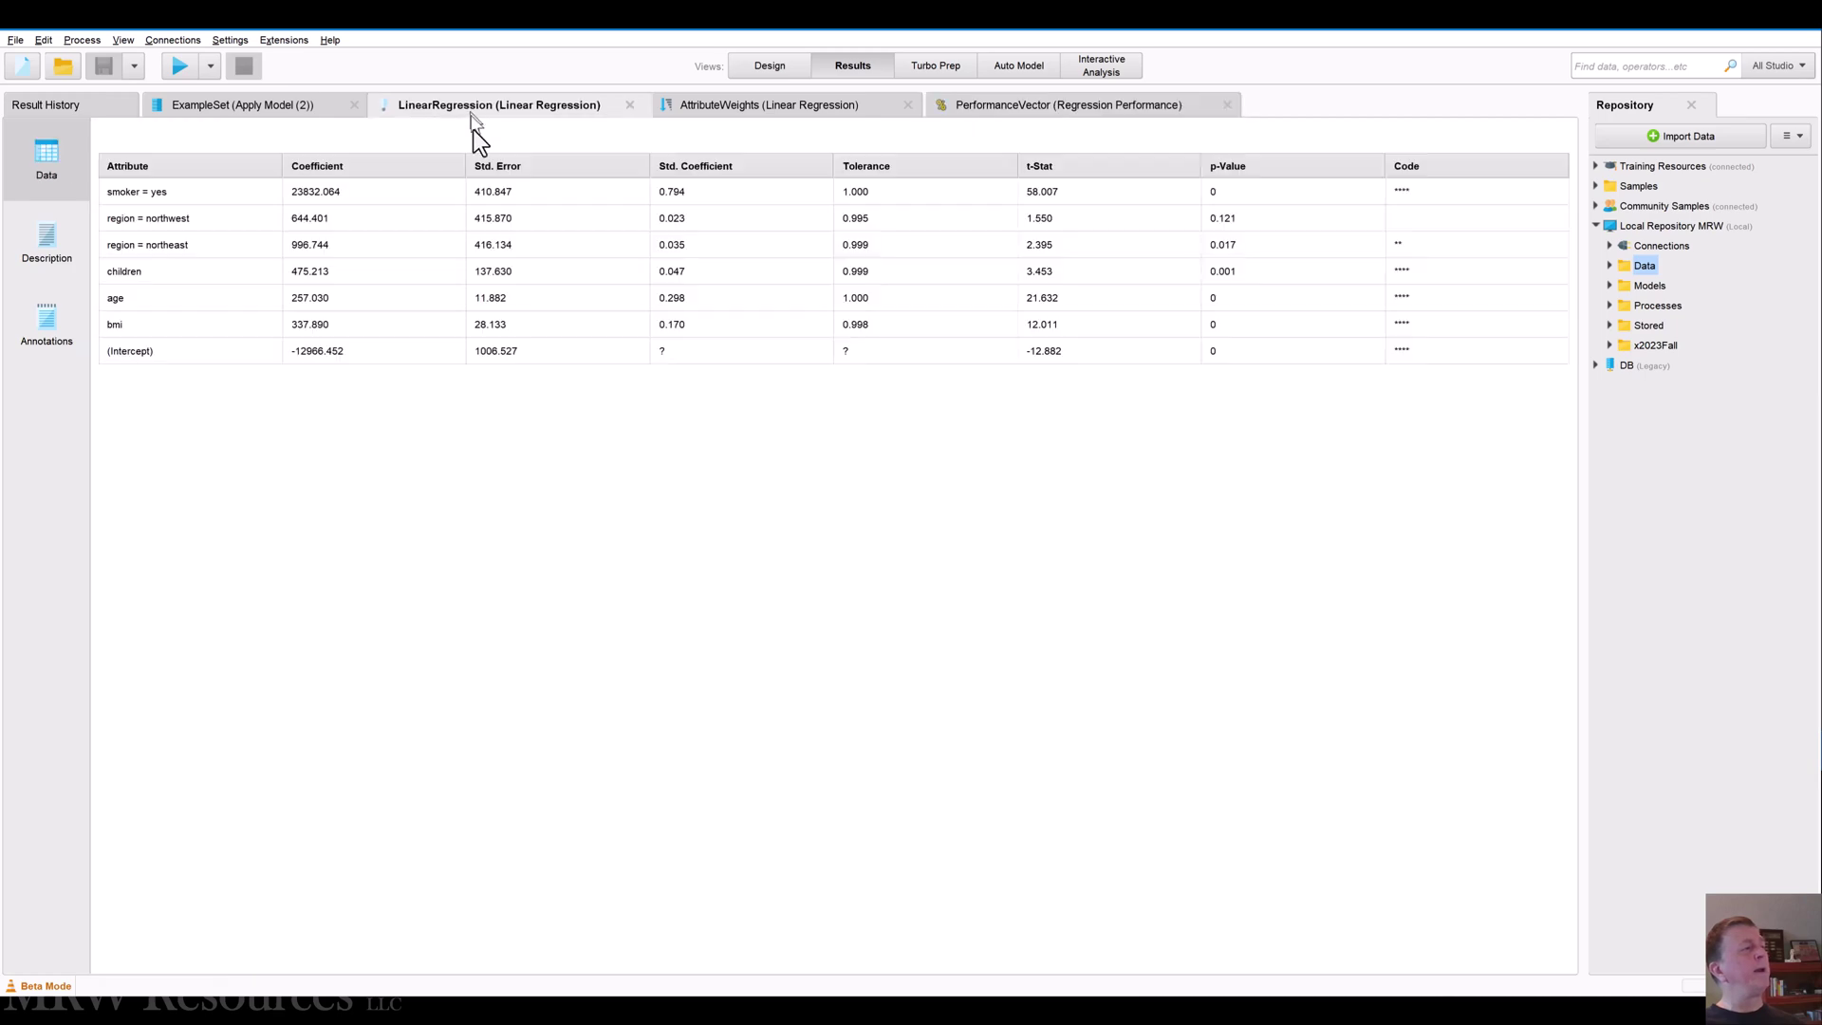
click(767, 104)
click(770, 67)
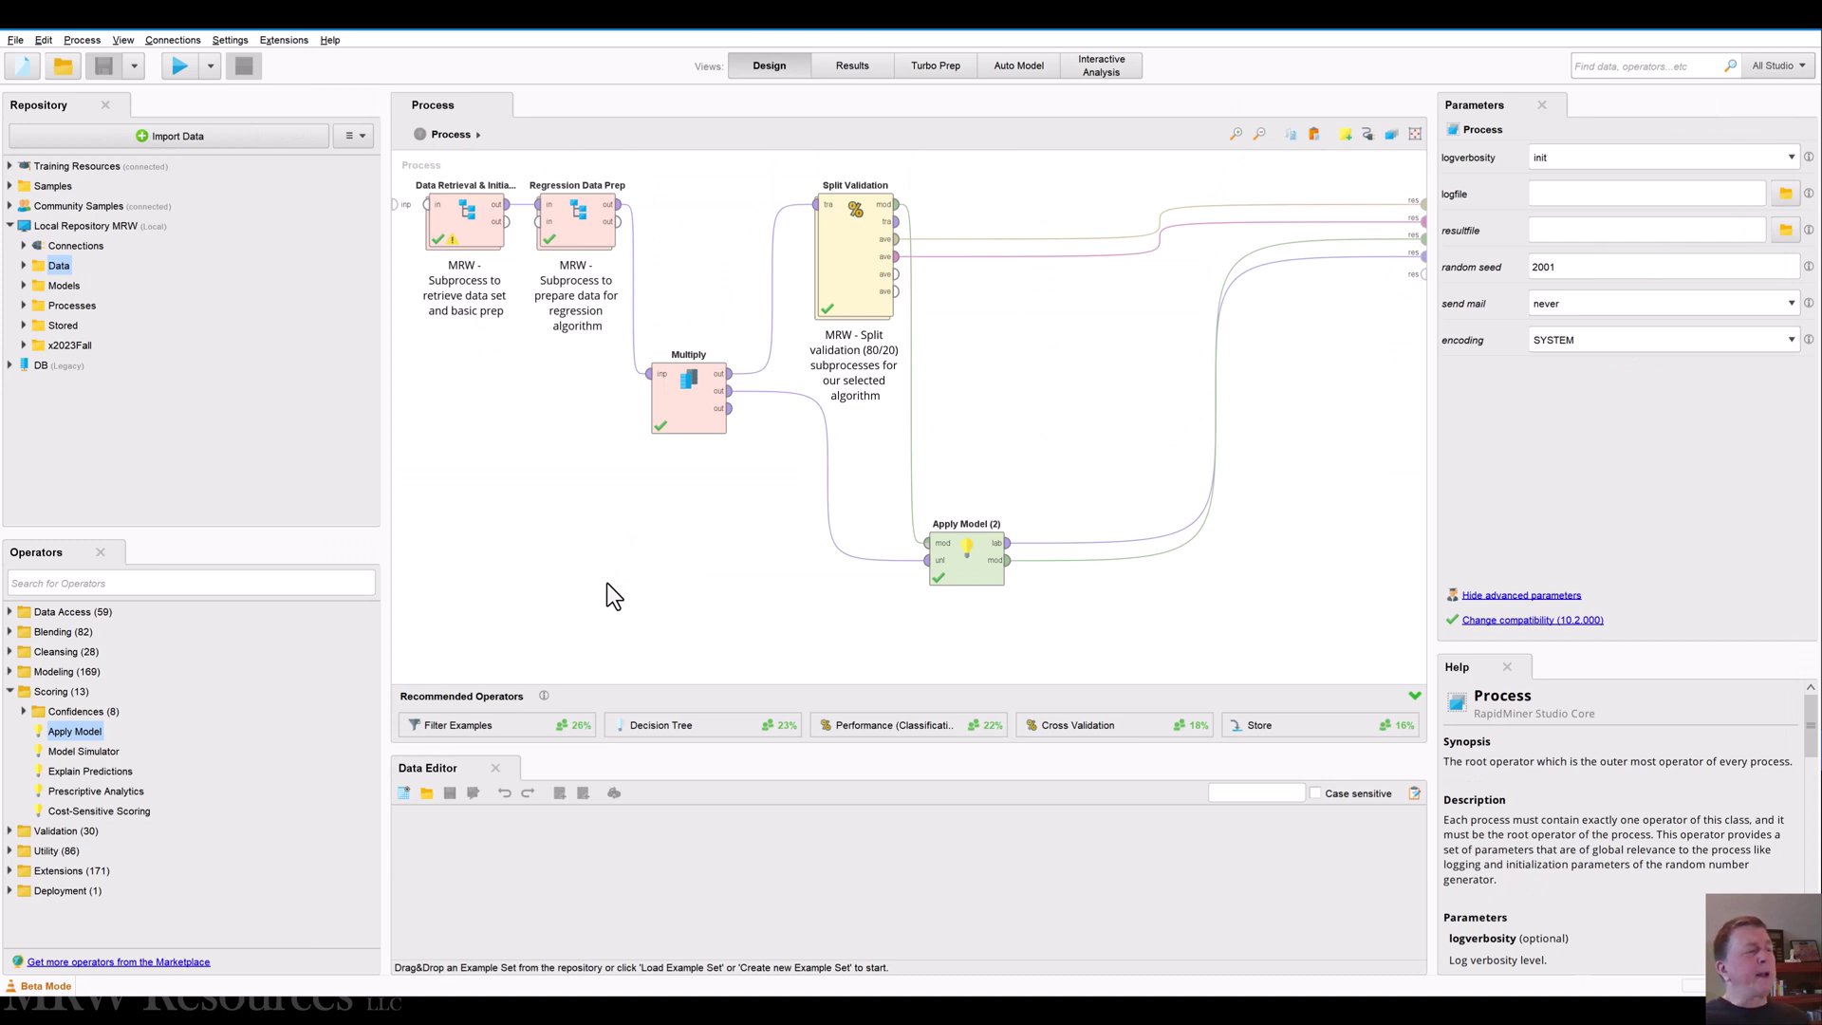
Move the Multiply operator out of the top-level process into the Regression Data Prep subprocess
drag(671, 401, 684, 455)
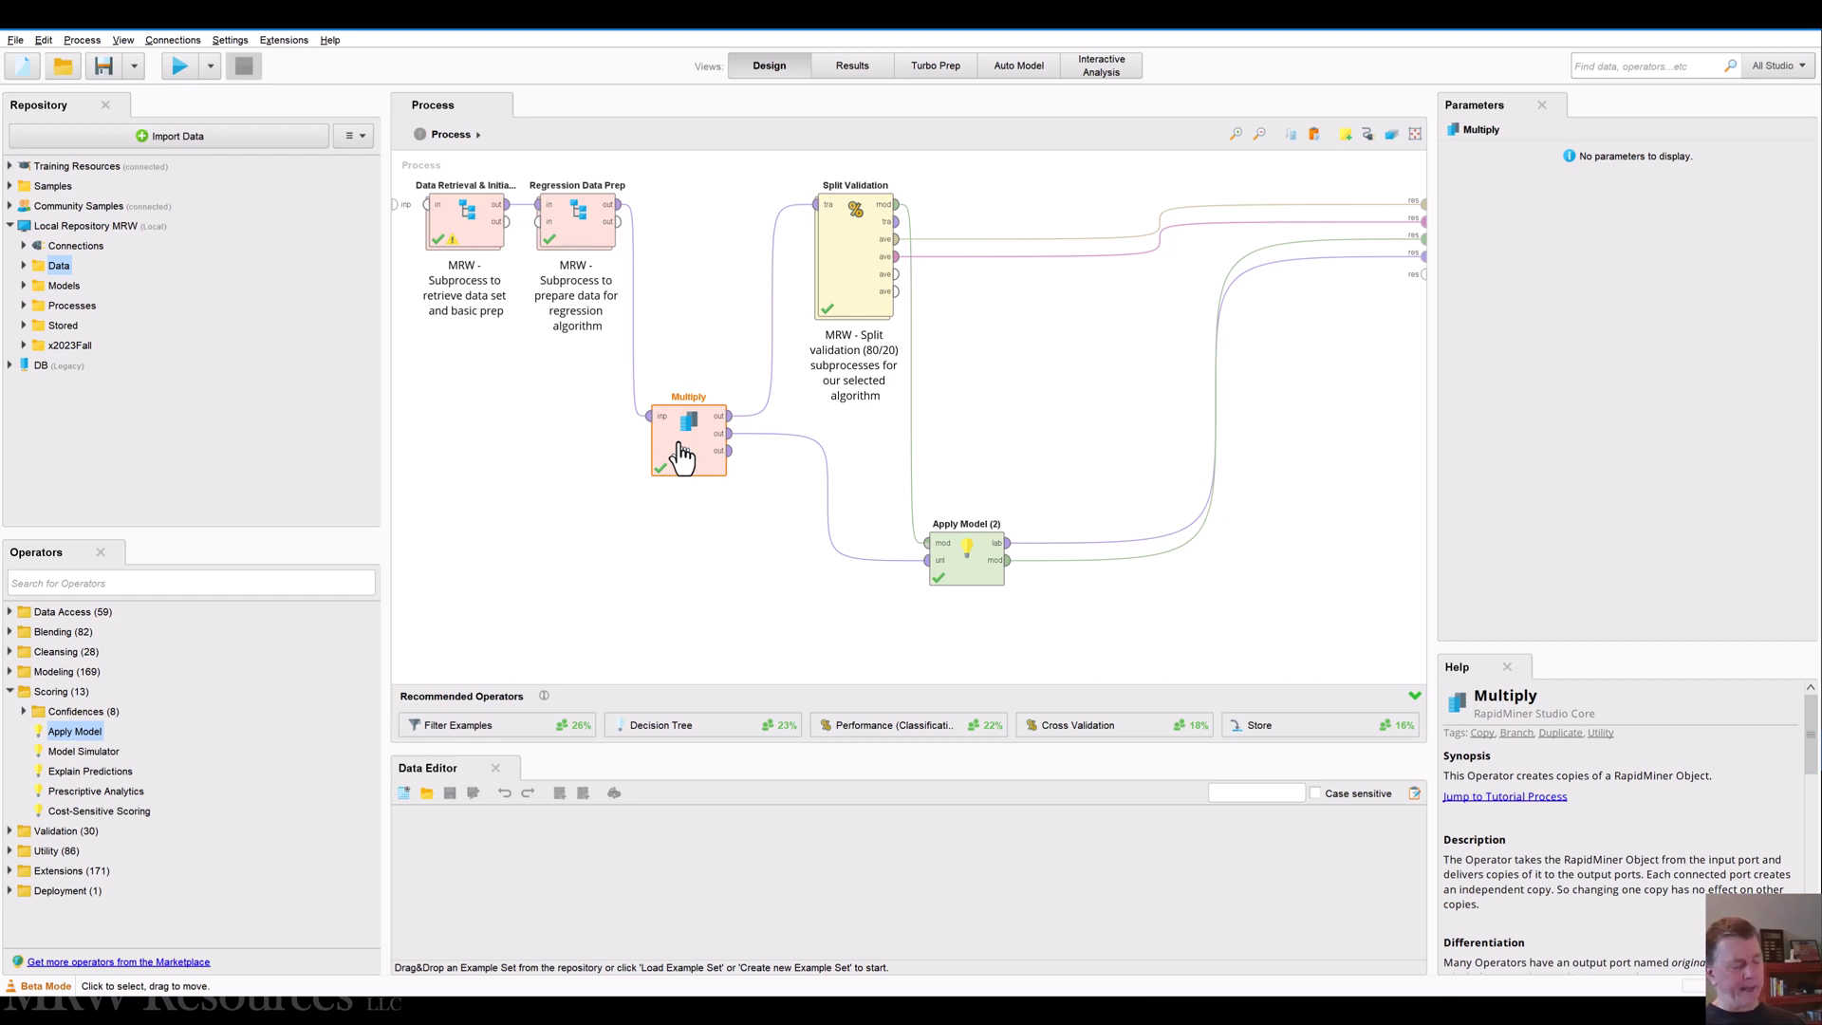
key(Delete)
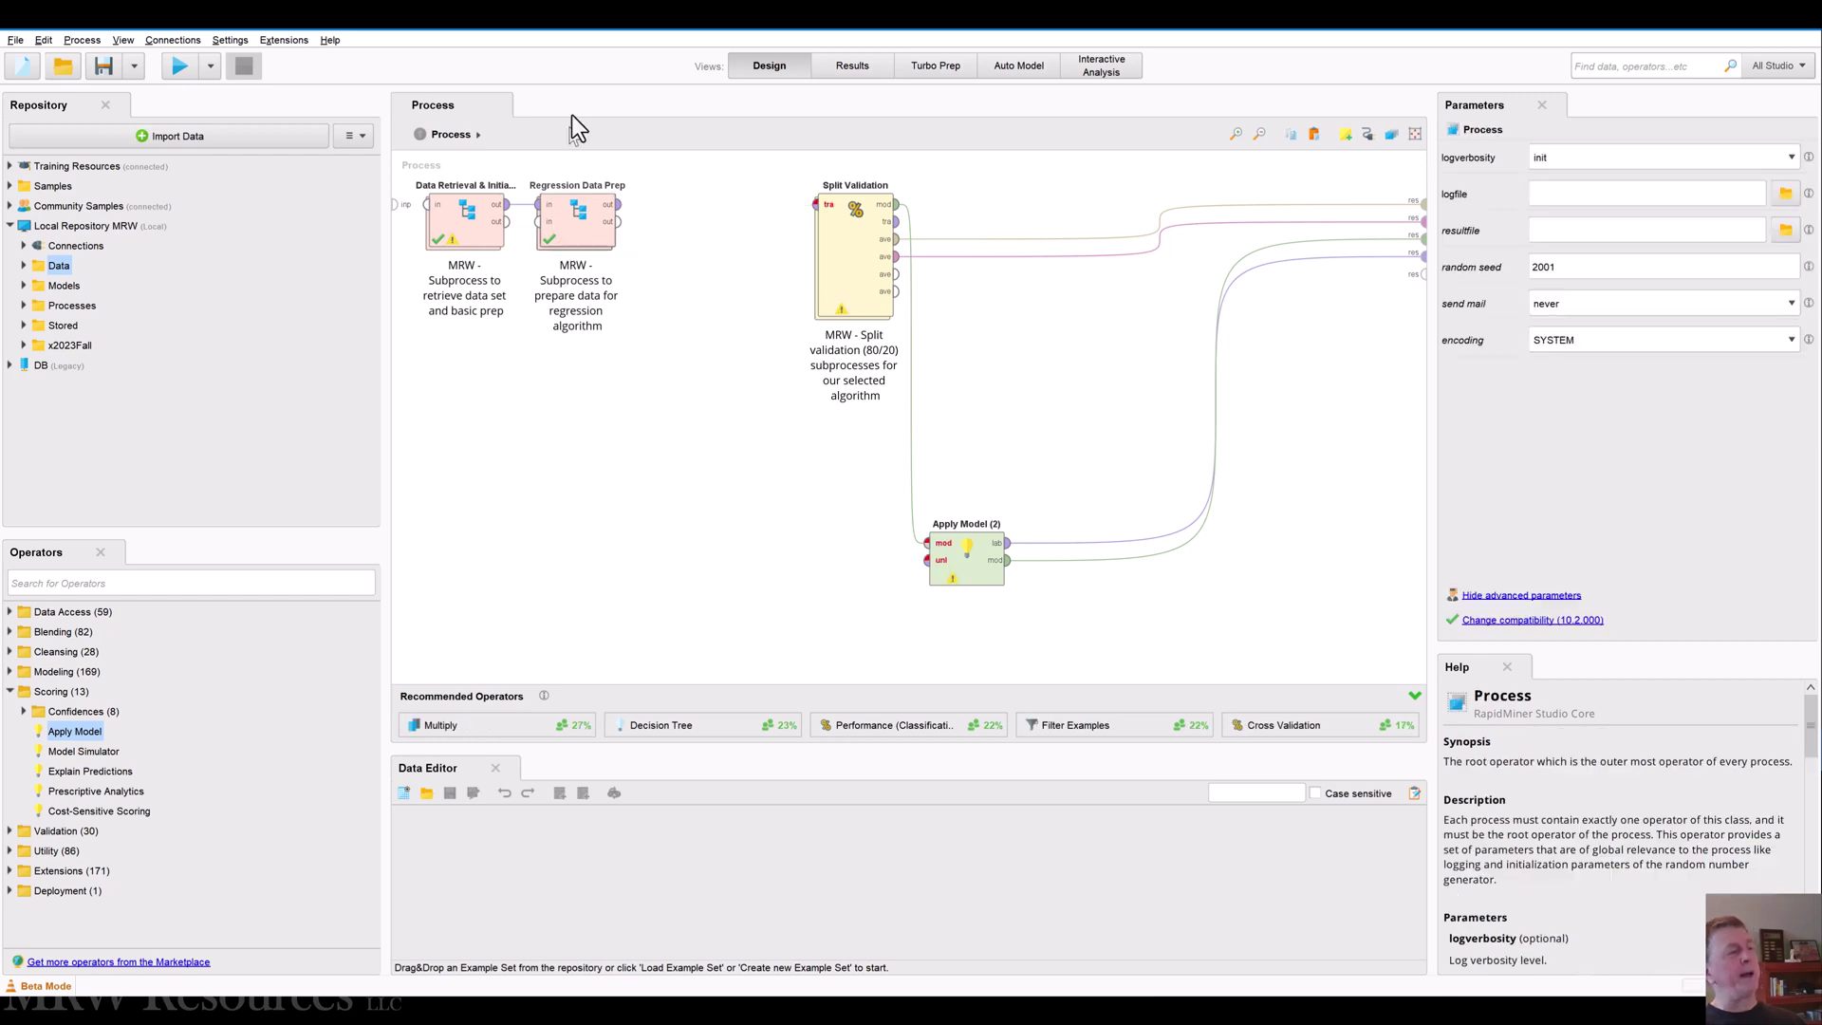
click(578, 236)
double_click(578, 235)
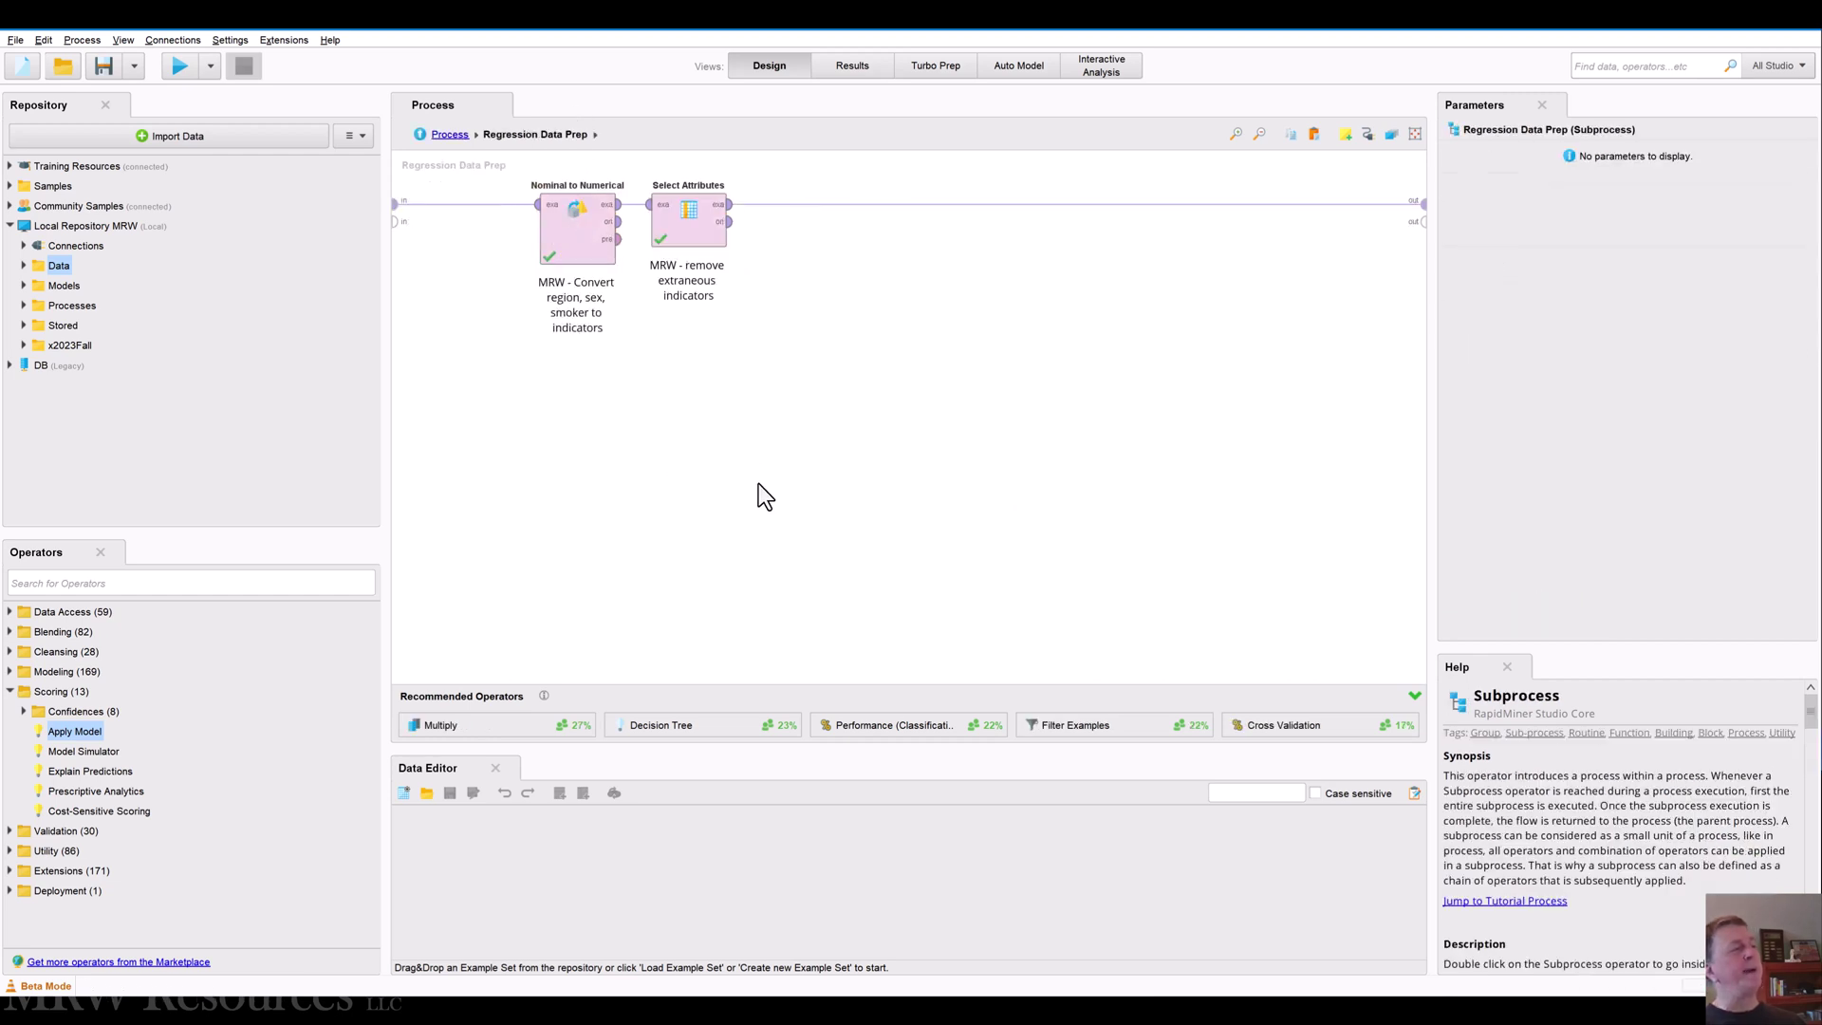
key(ctrl+v)
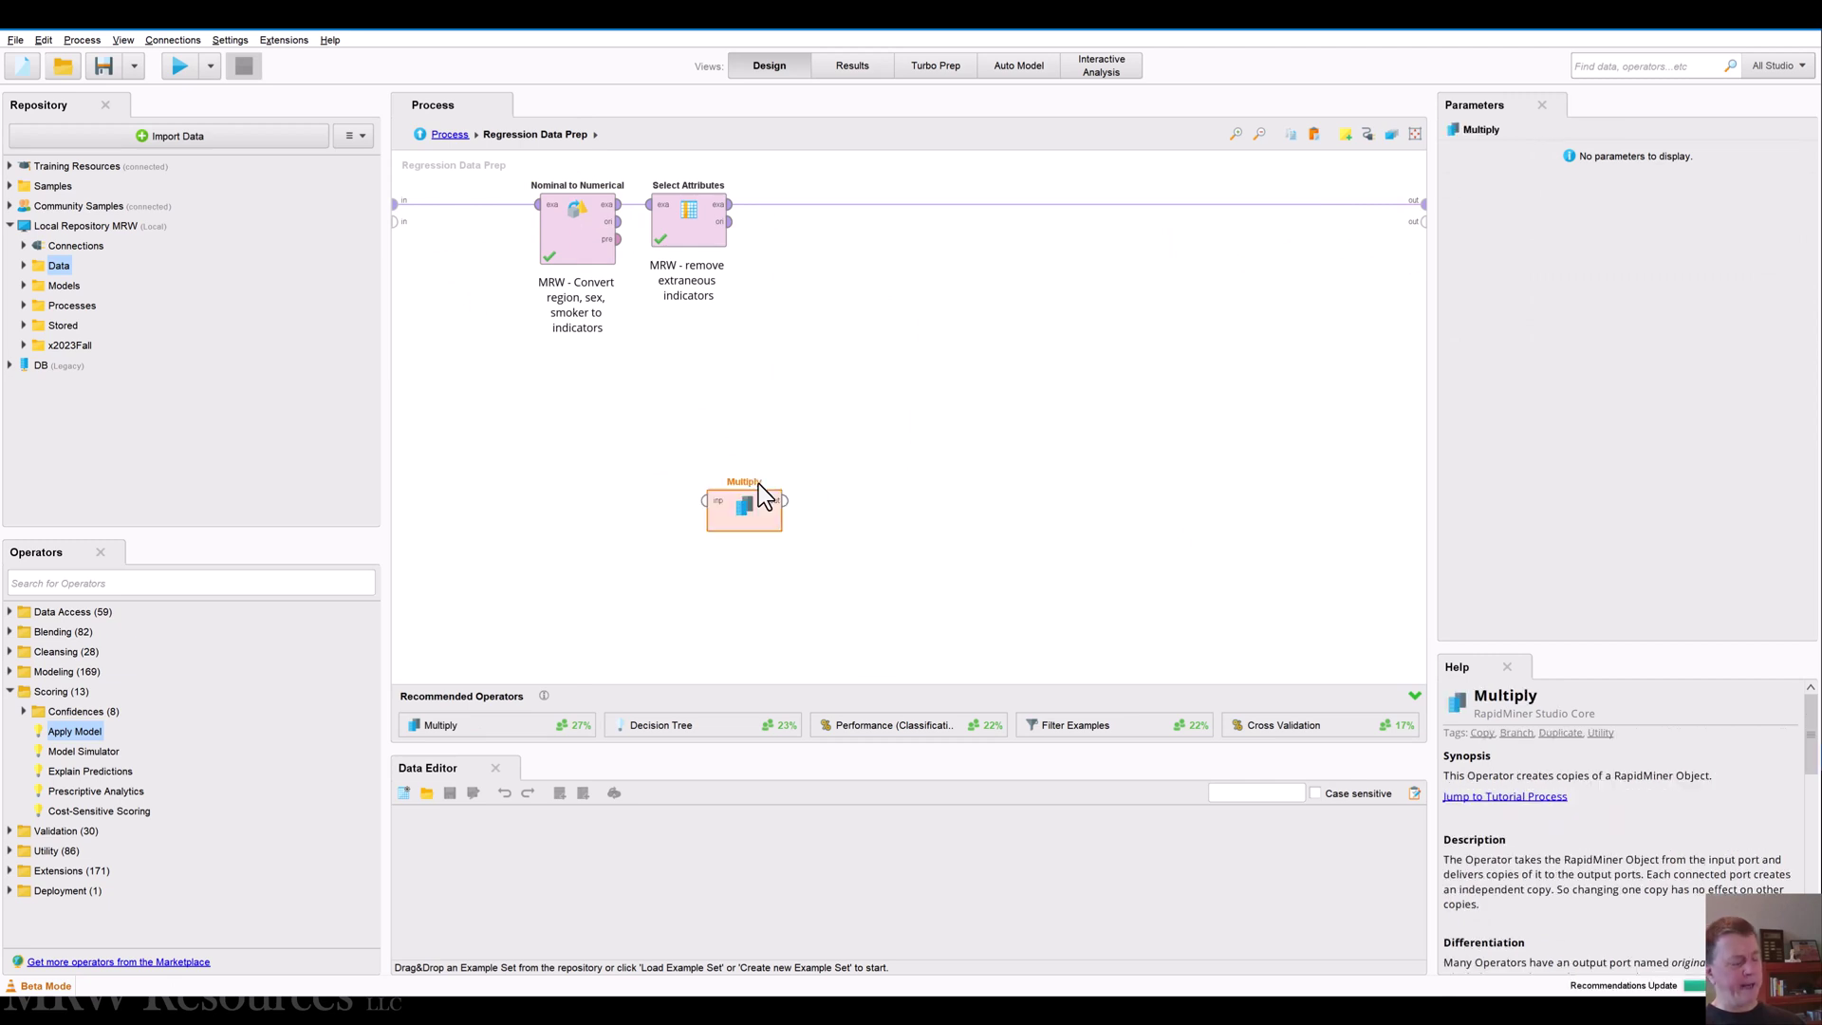
Place Multiply after Select Attributes, feed it the Select Attributes example set, and connect two of its outputs to the subprocess outputs
drag(741, 517, 875, 318)
drag(730, 205, 835, 210)
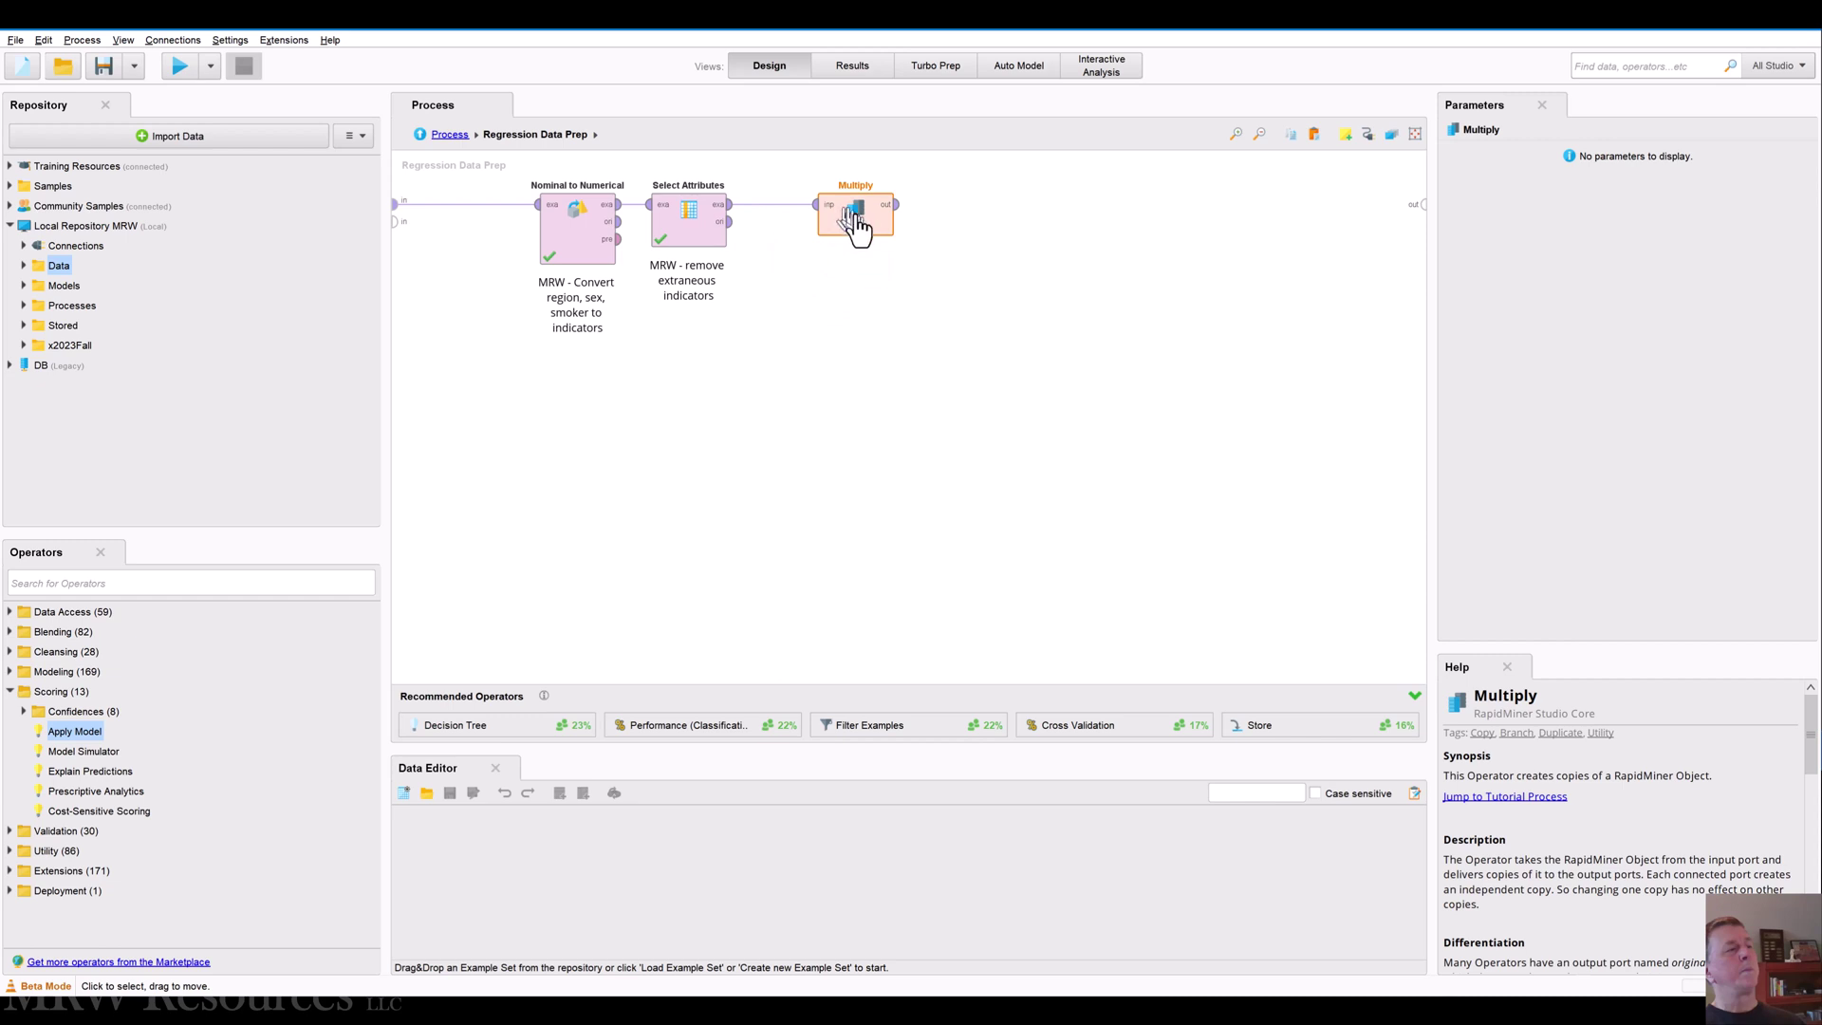
double_click(899, 213)
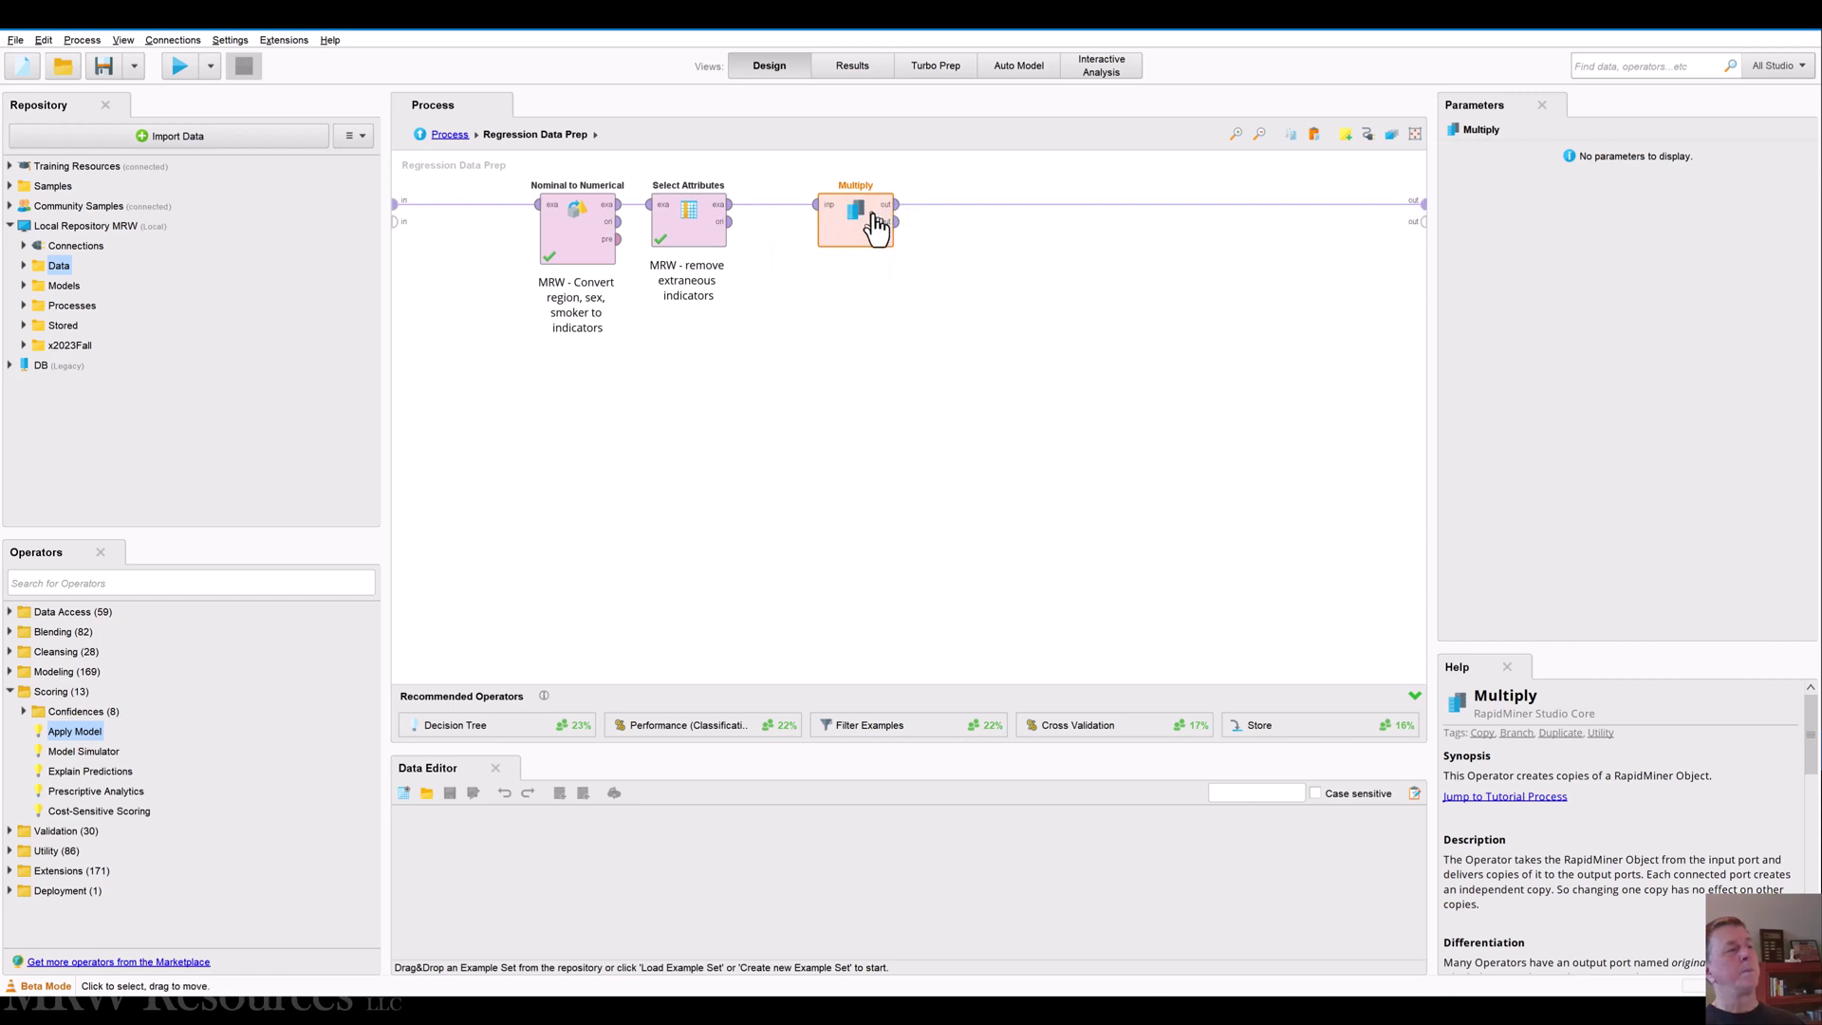
double_click(897, 224)
click(726, 387)
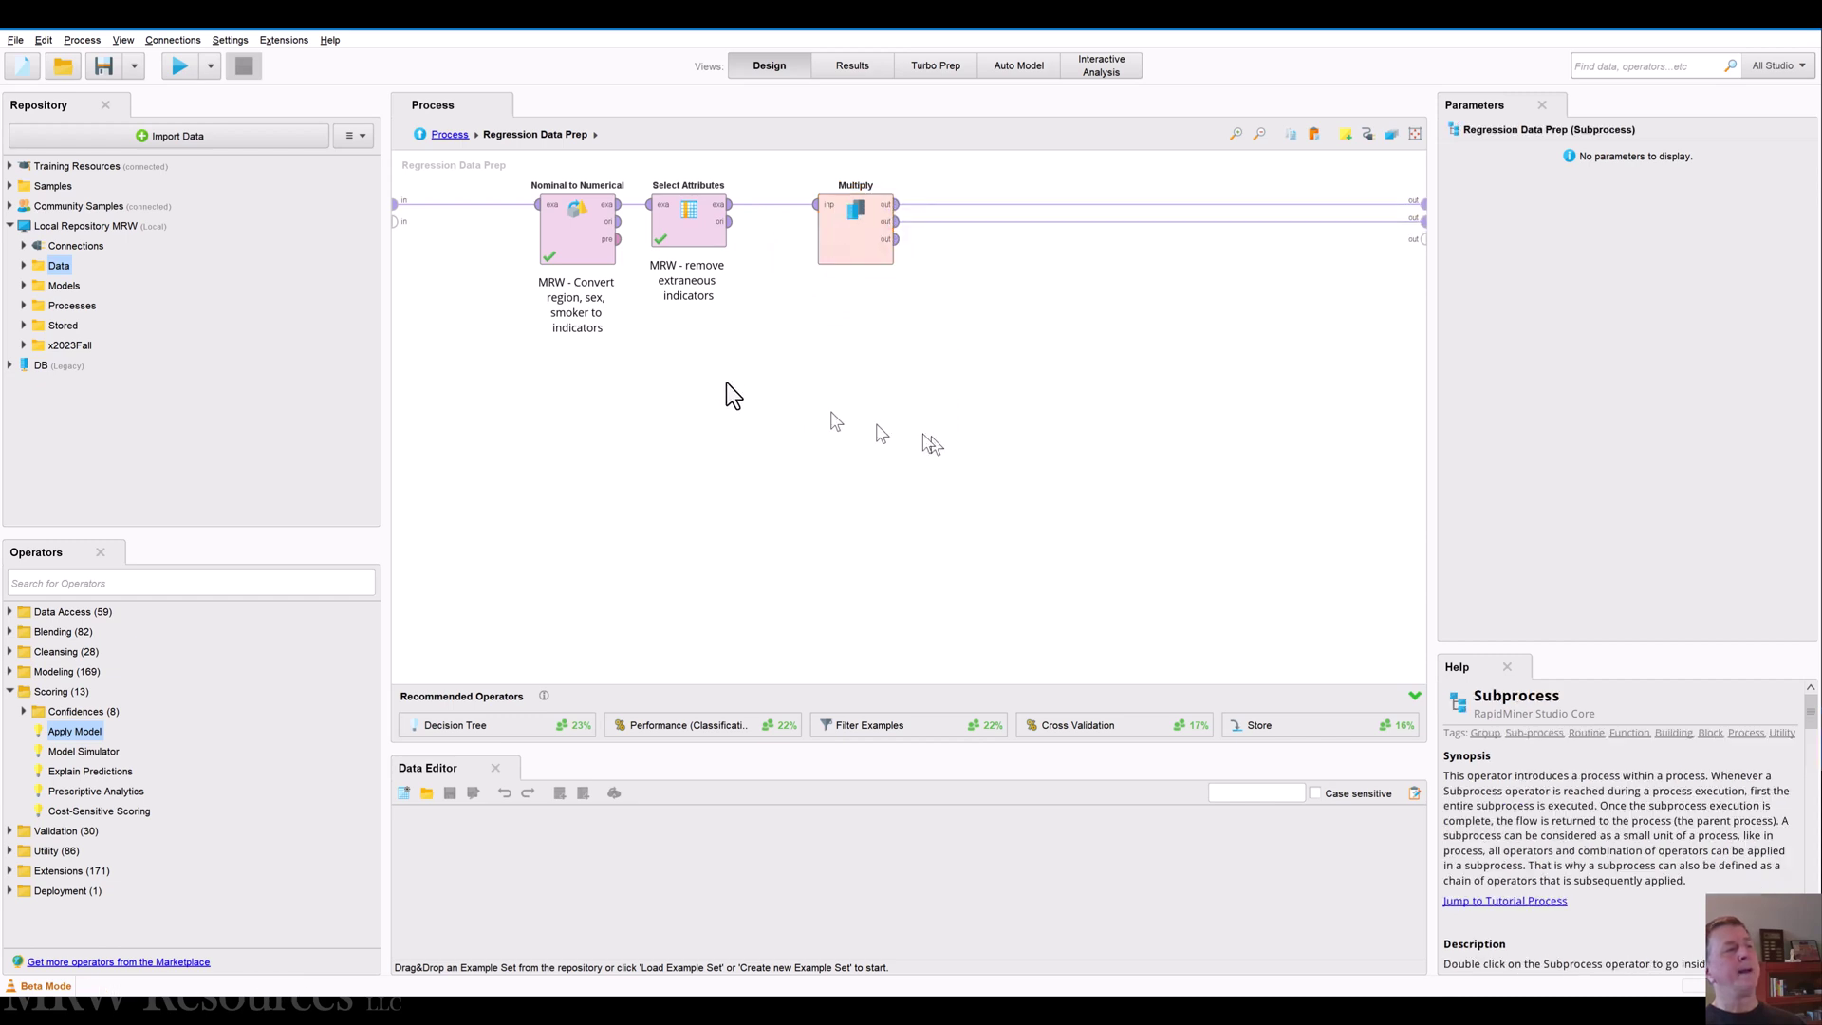
In the top-level process, move Split Validation beside Regression Data Prep and connect that subprocess's two outputs to Split Validation's training input and Apply Model's unlabelled input
click(448, 135)
drag(828, 249, 717, 248)
drag(607, 205, 705, 205)
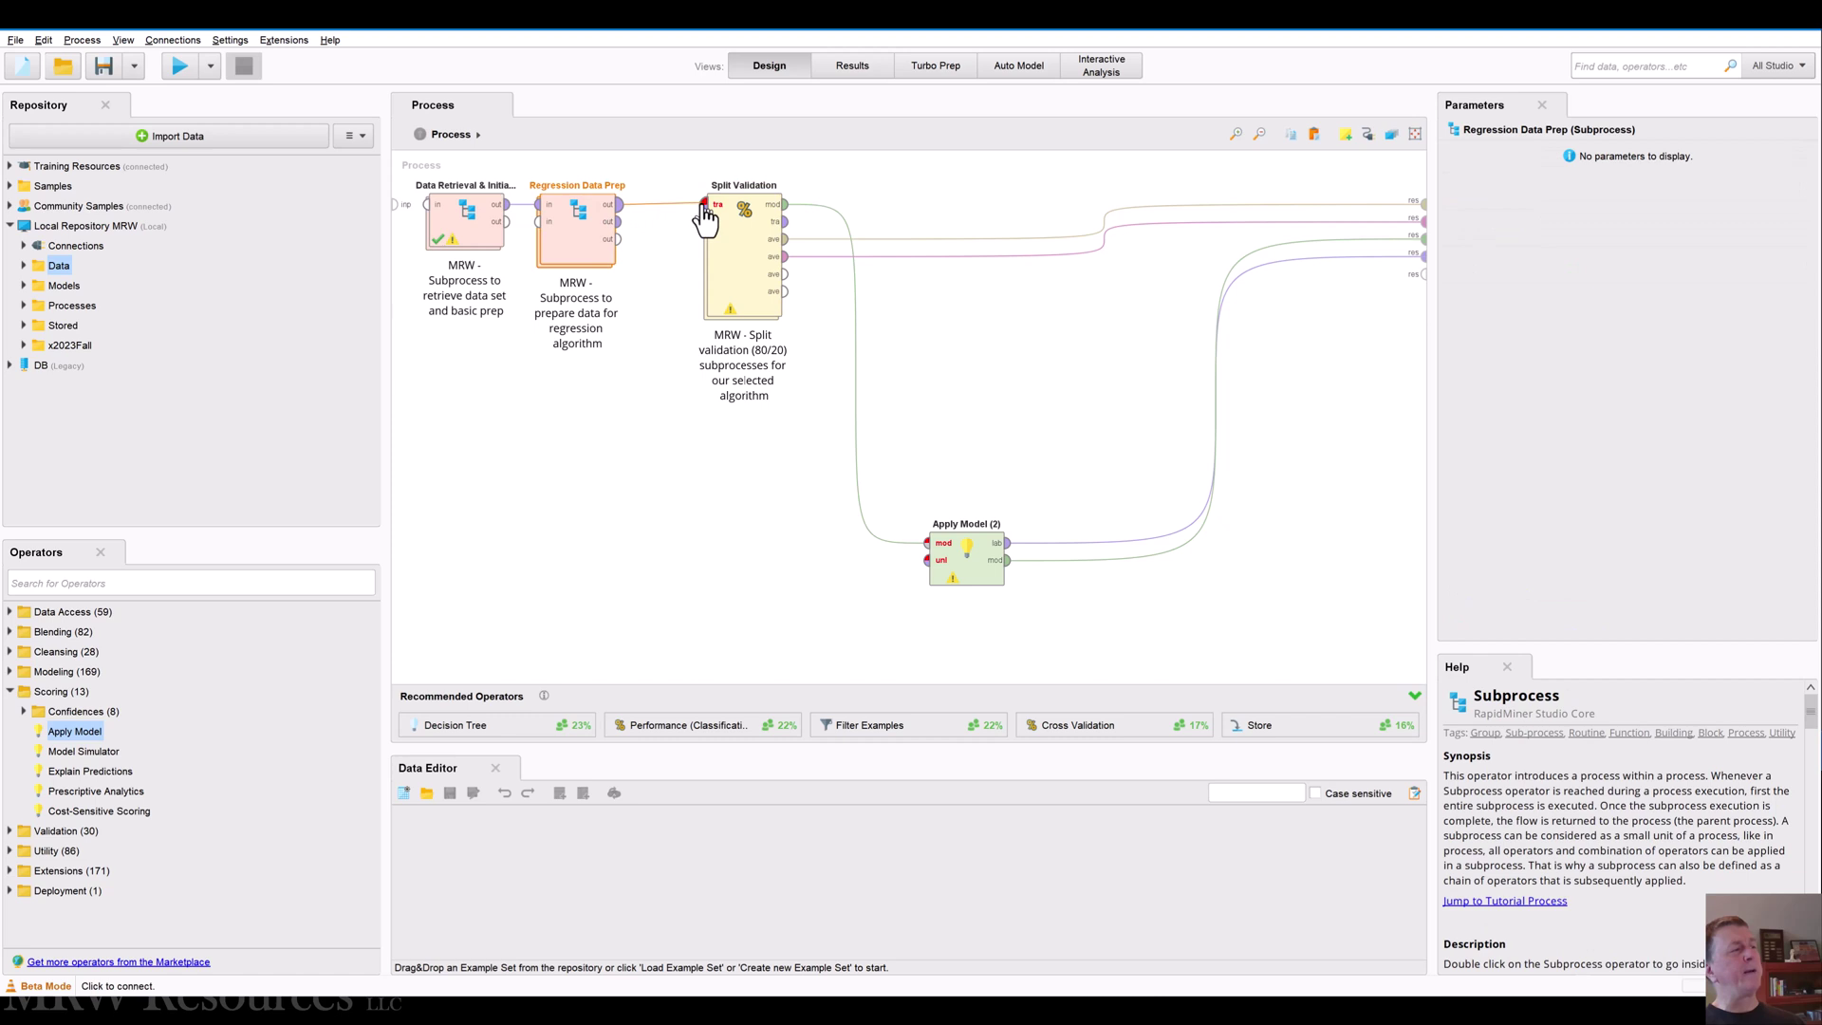
click(618, 221)
click(926, 560)
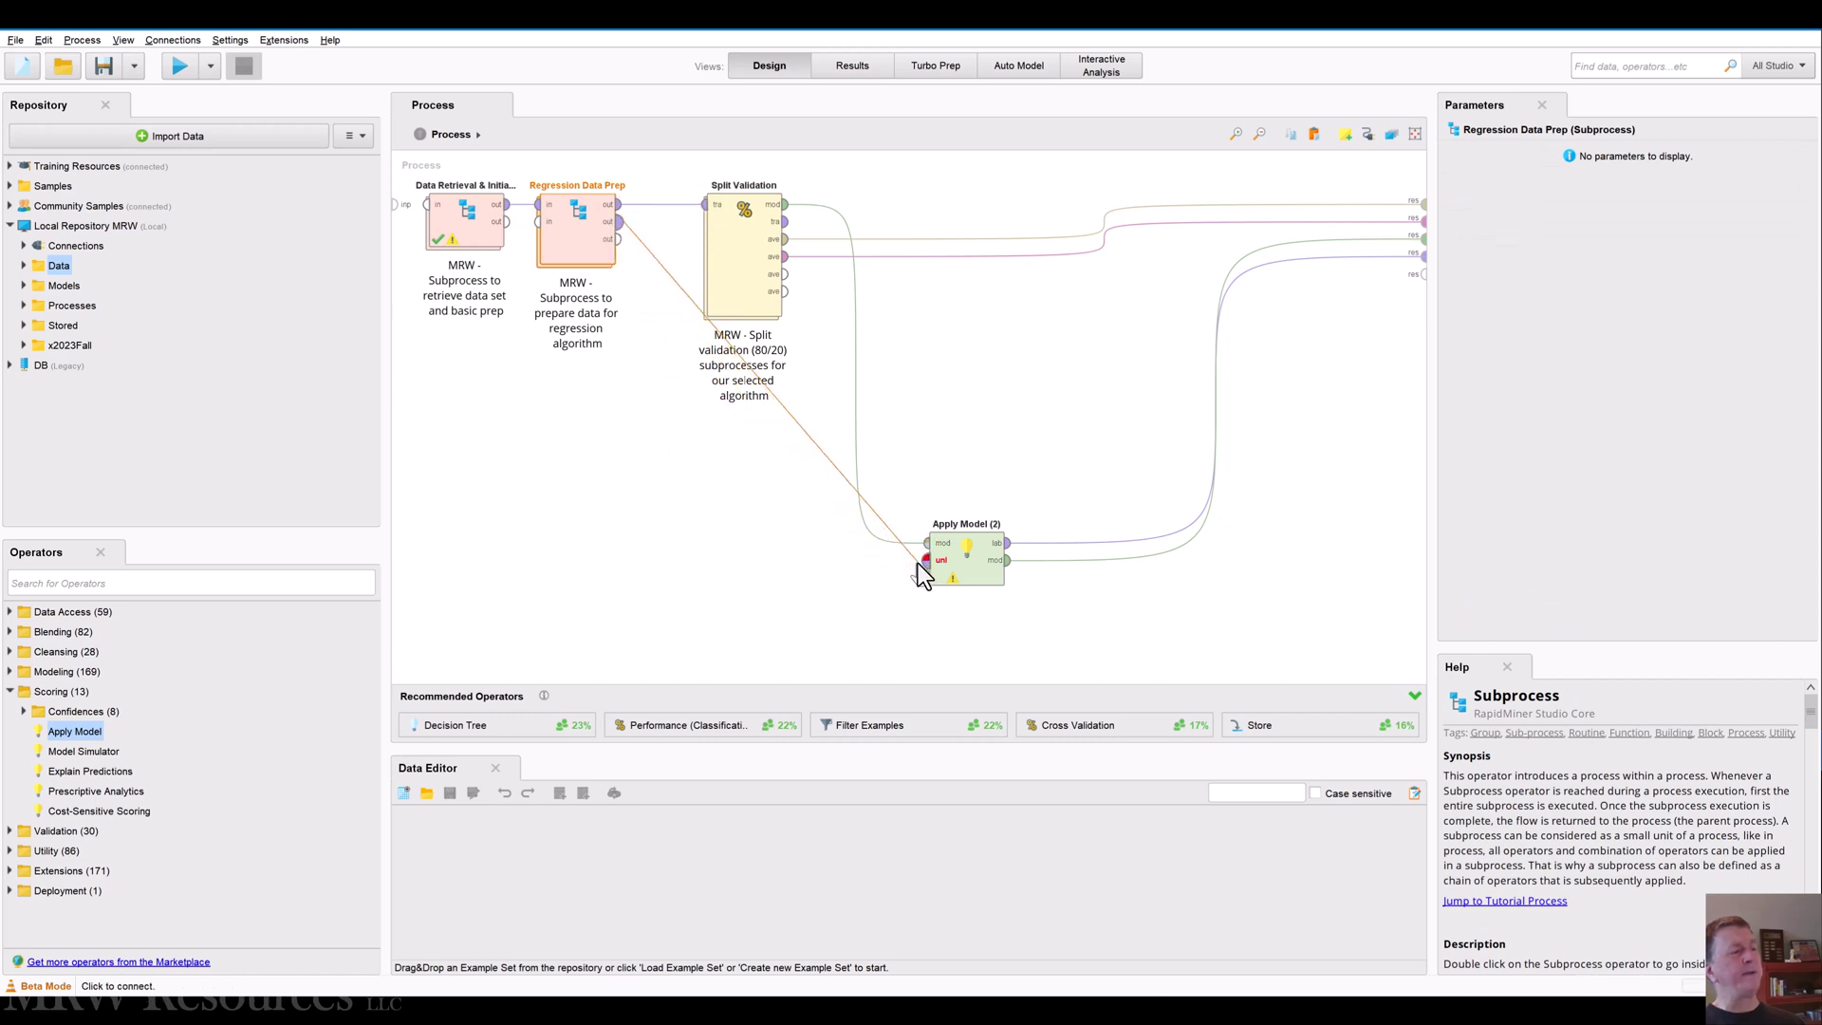
Space Split Validation further from Regression Data Prep and move Apply Model (2) up closer beneath it
drag(745, 270, 854, 270)
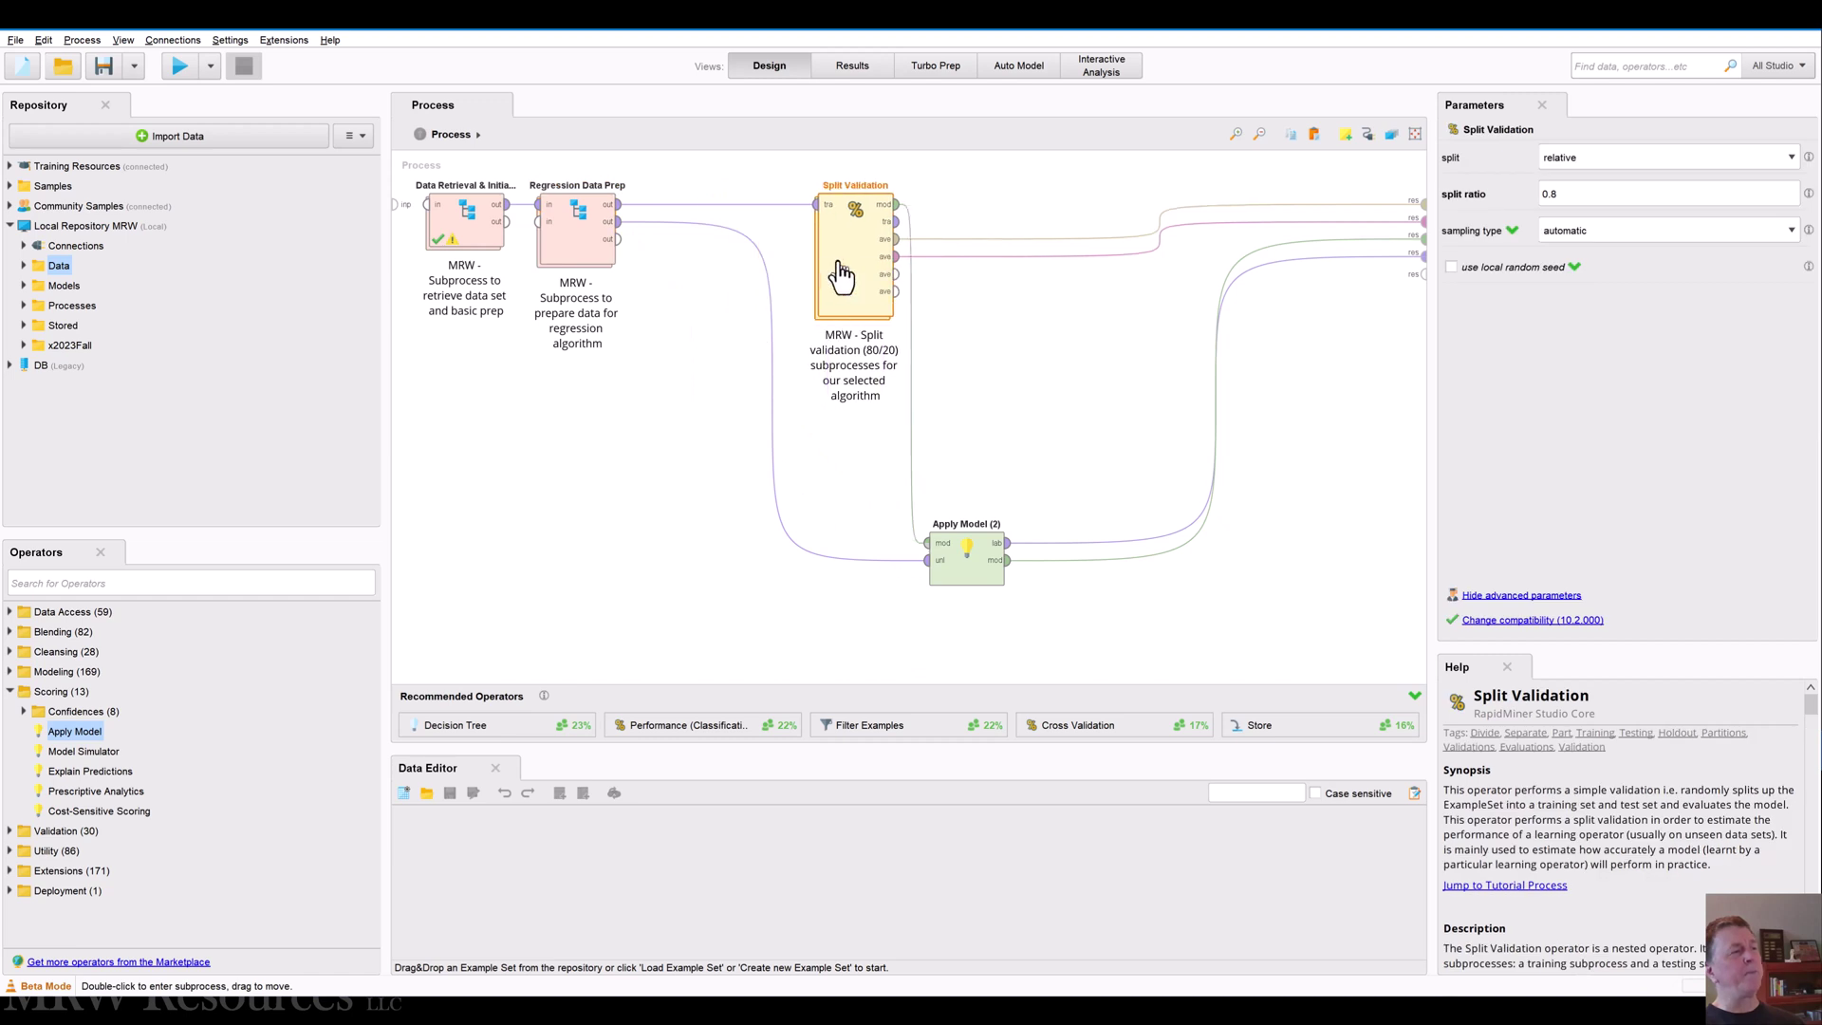
click(670, 410)
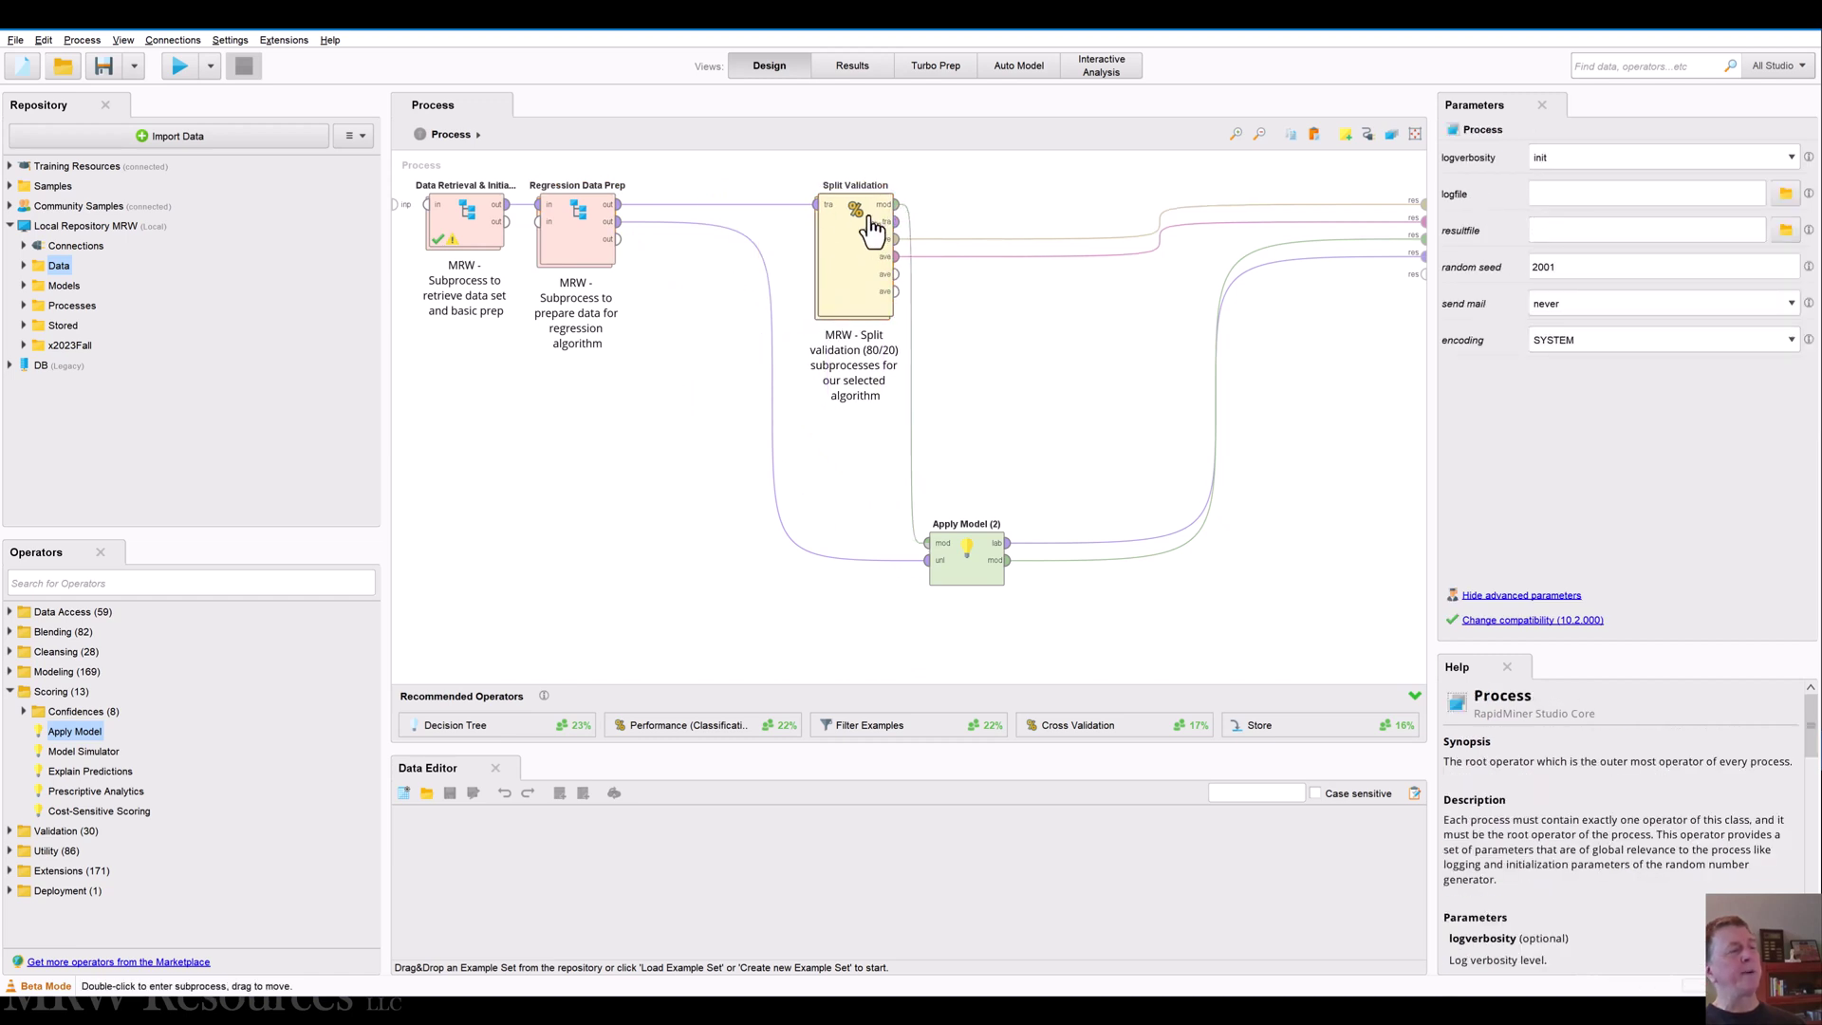
drag(974, 560, 976, 476)
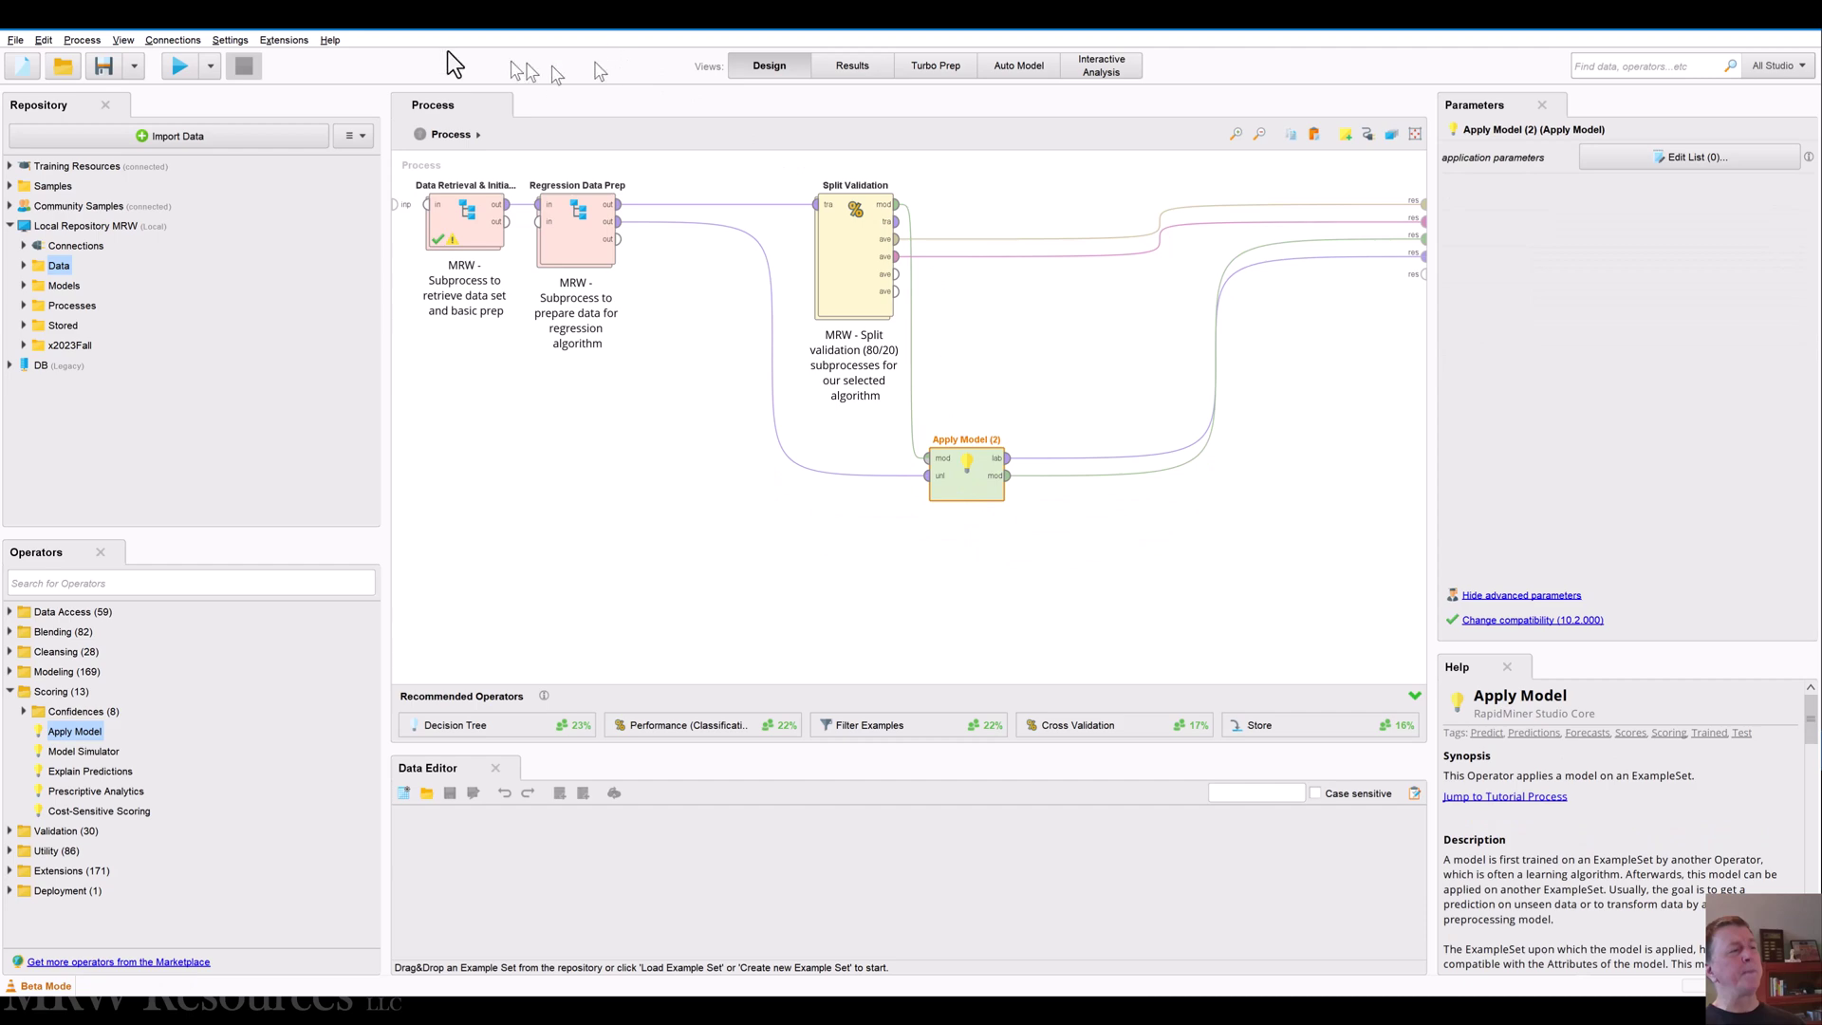
Run the rearranged process, check the scored example set, and return to the process design
click(179, 66)
click(1021, 546)
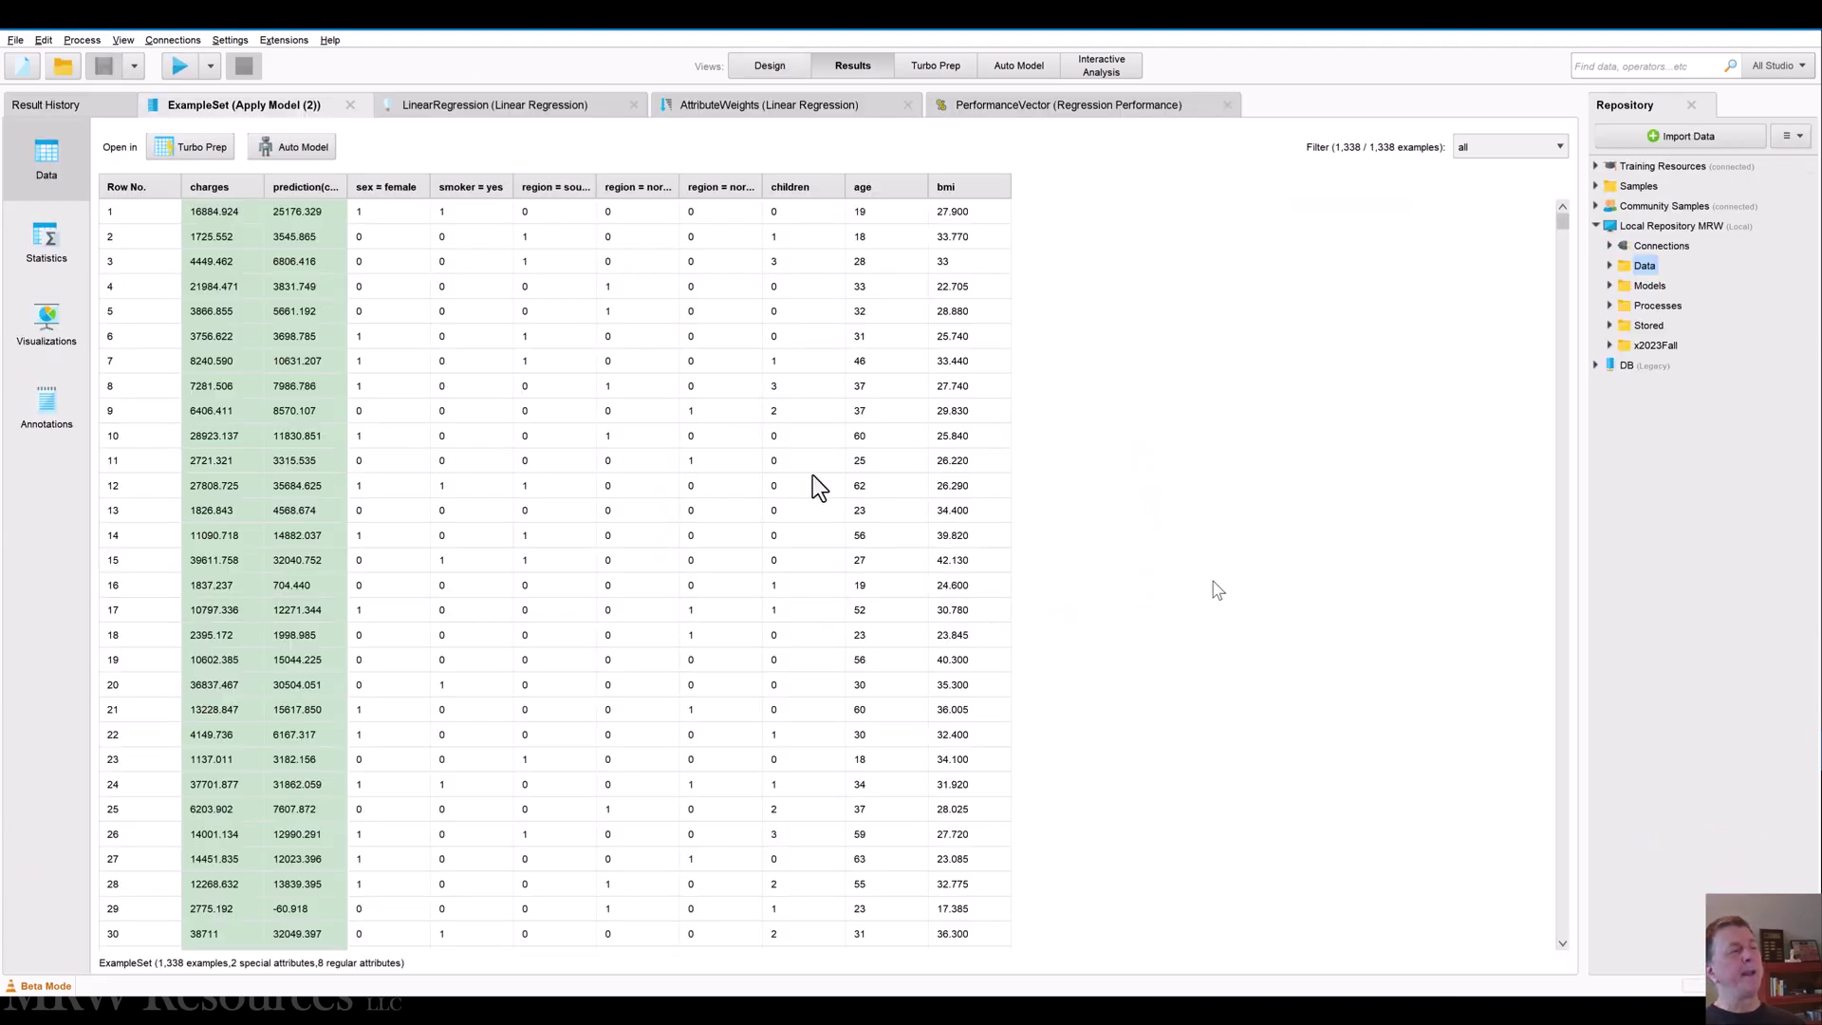
key(F8)
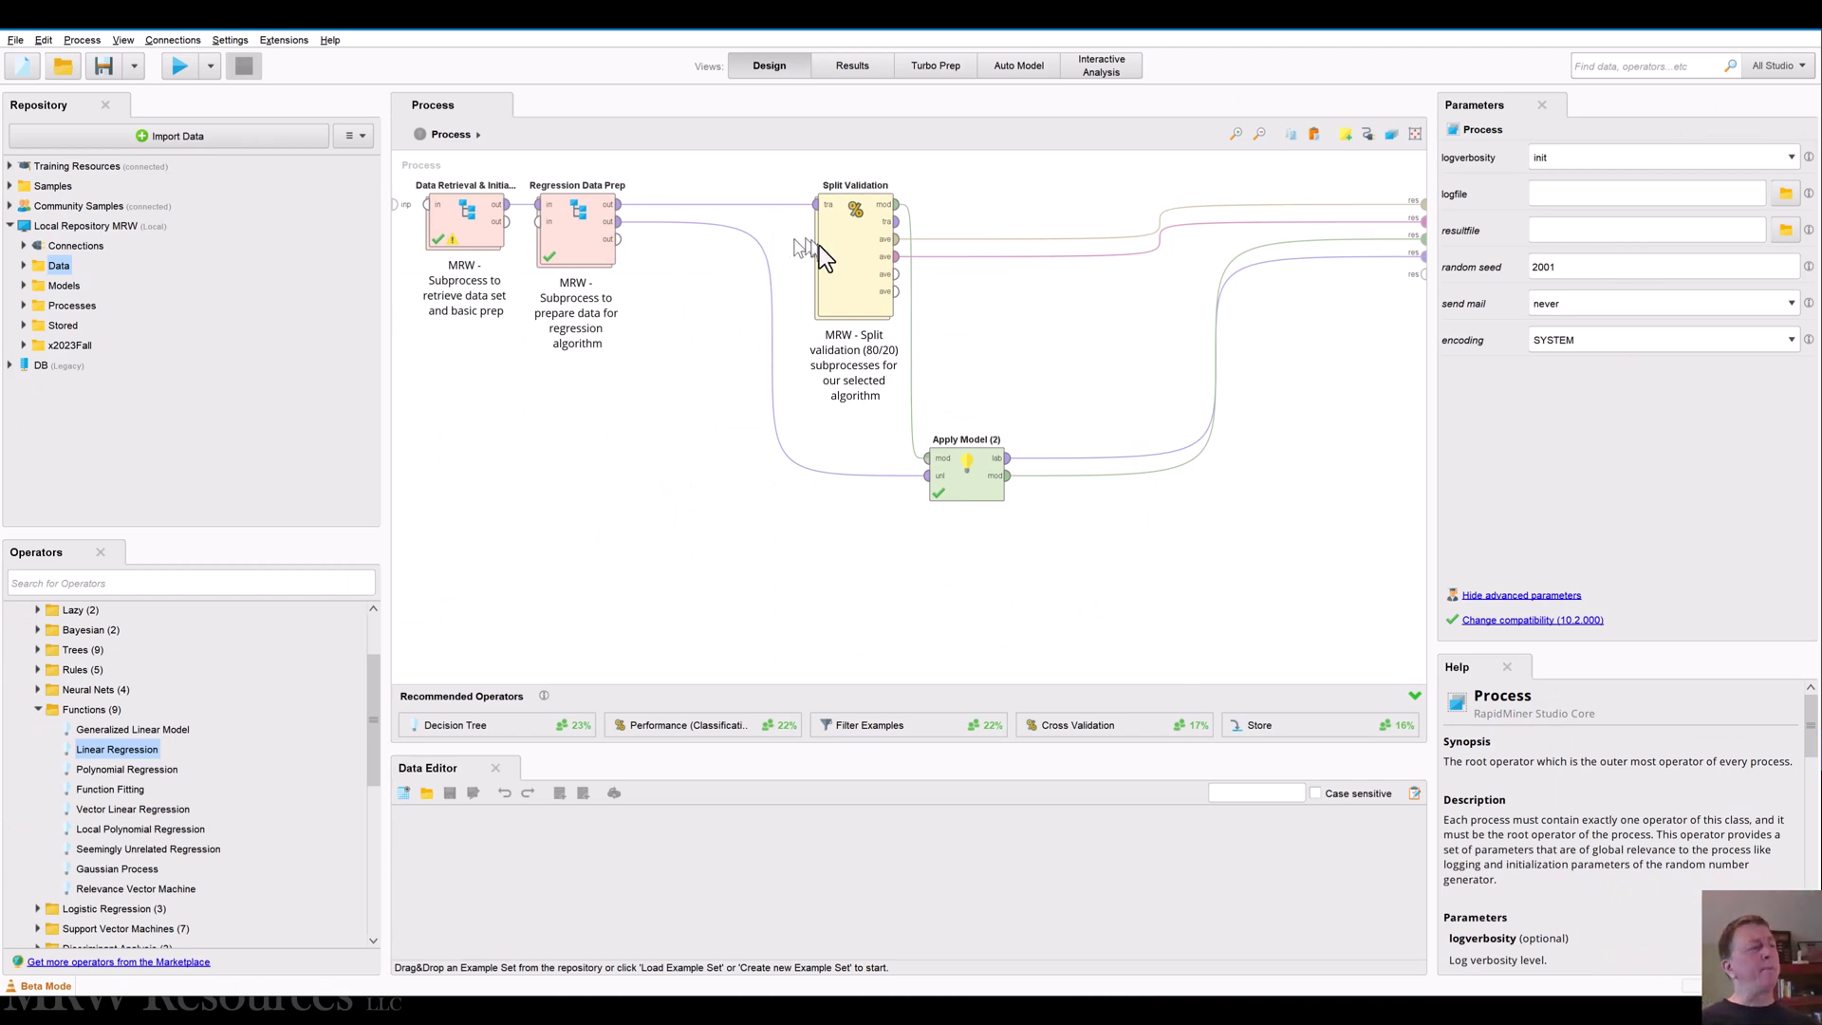
Enable a local random seed for Split Validation and set it to 123456
click(847, 258)
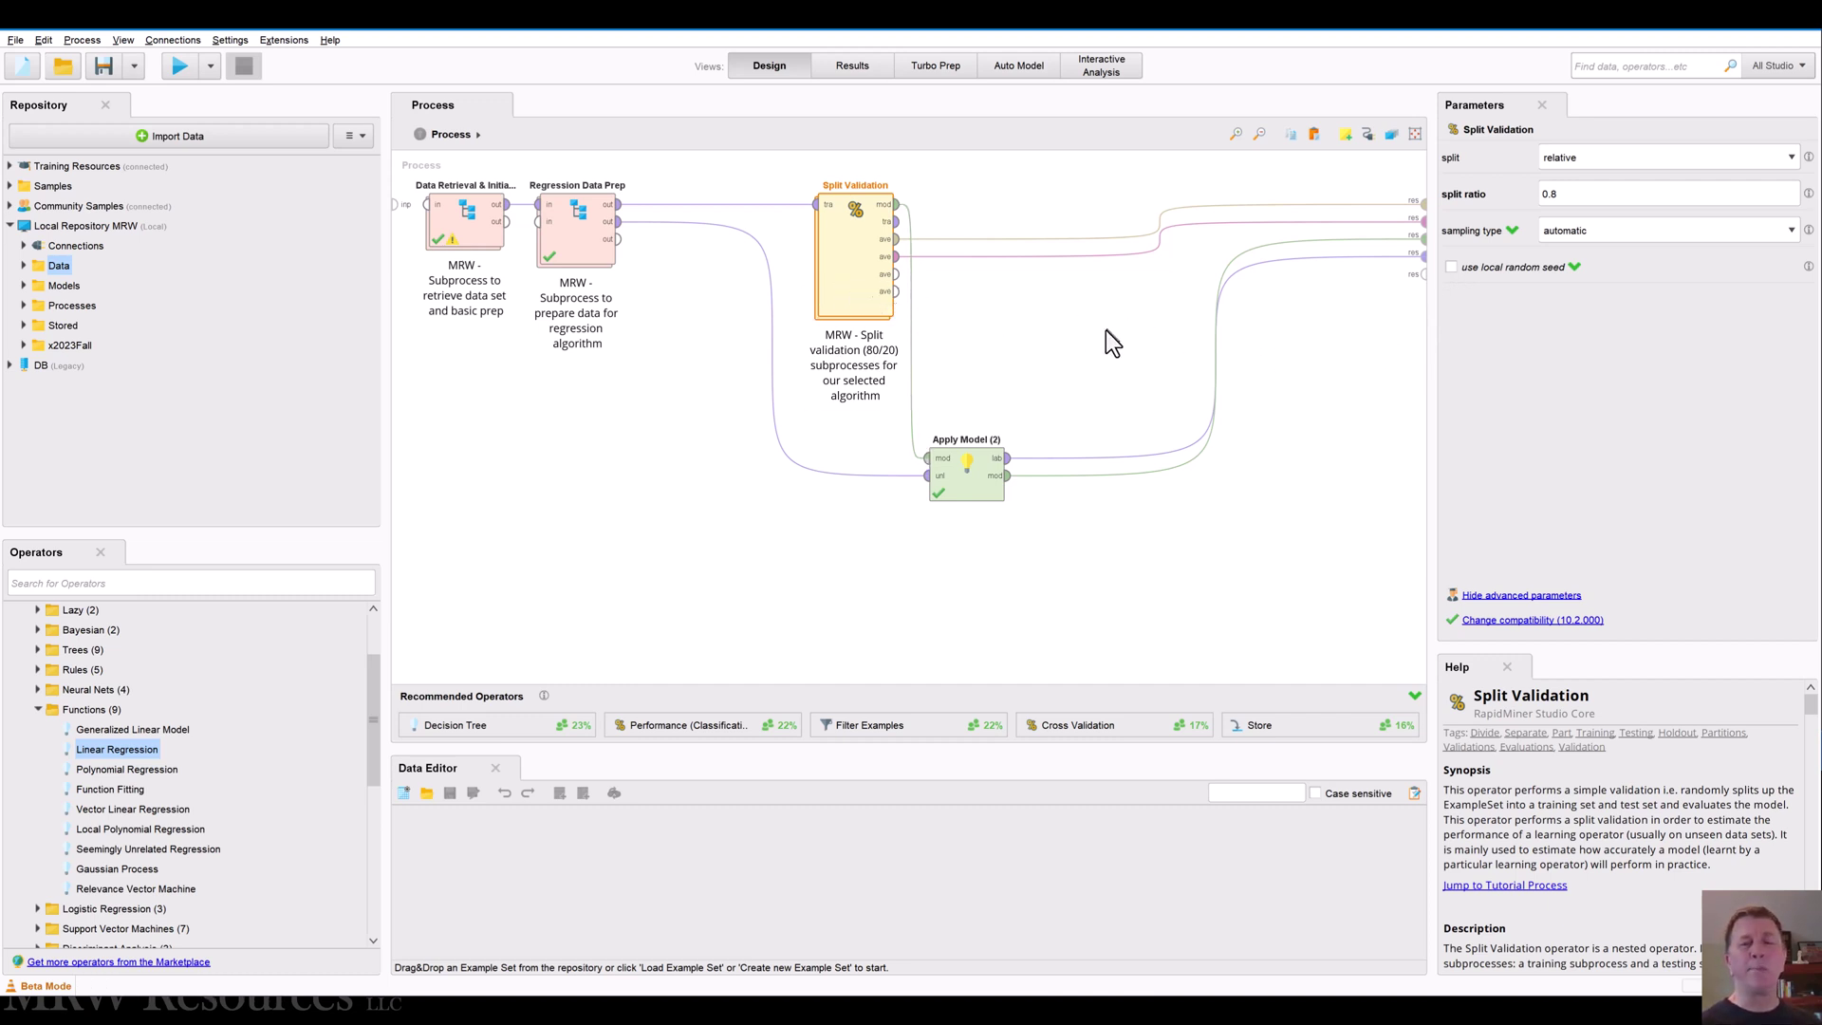
click(1449, 266)
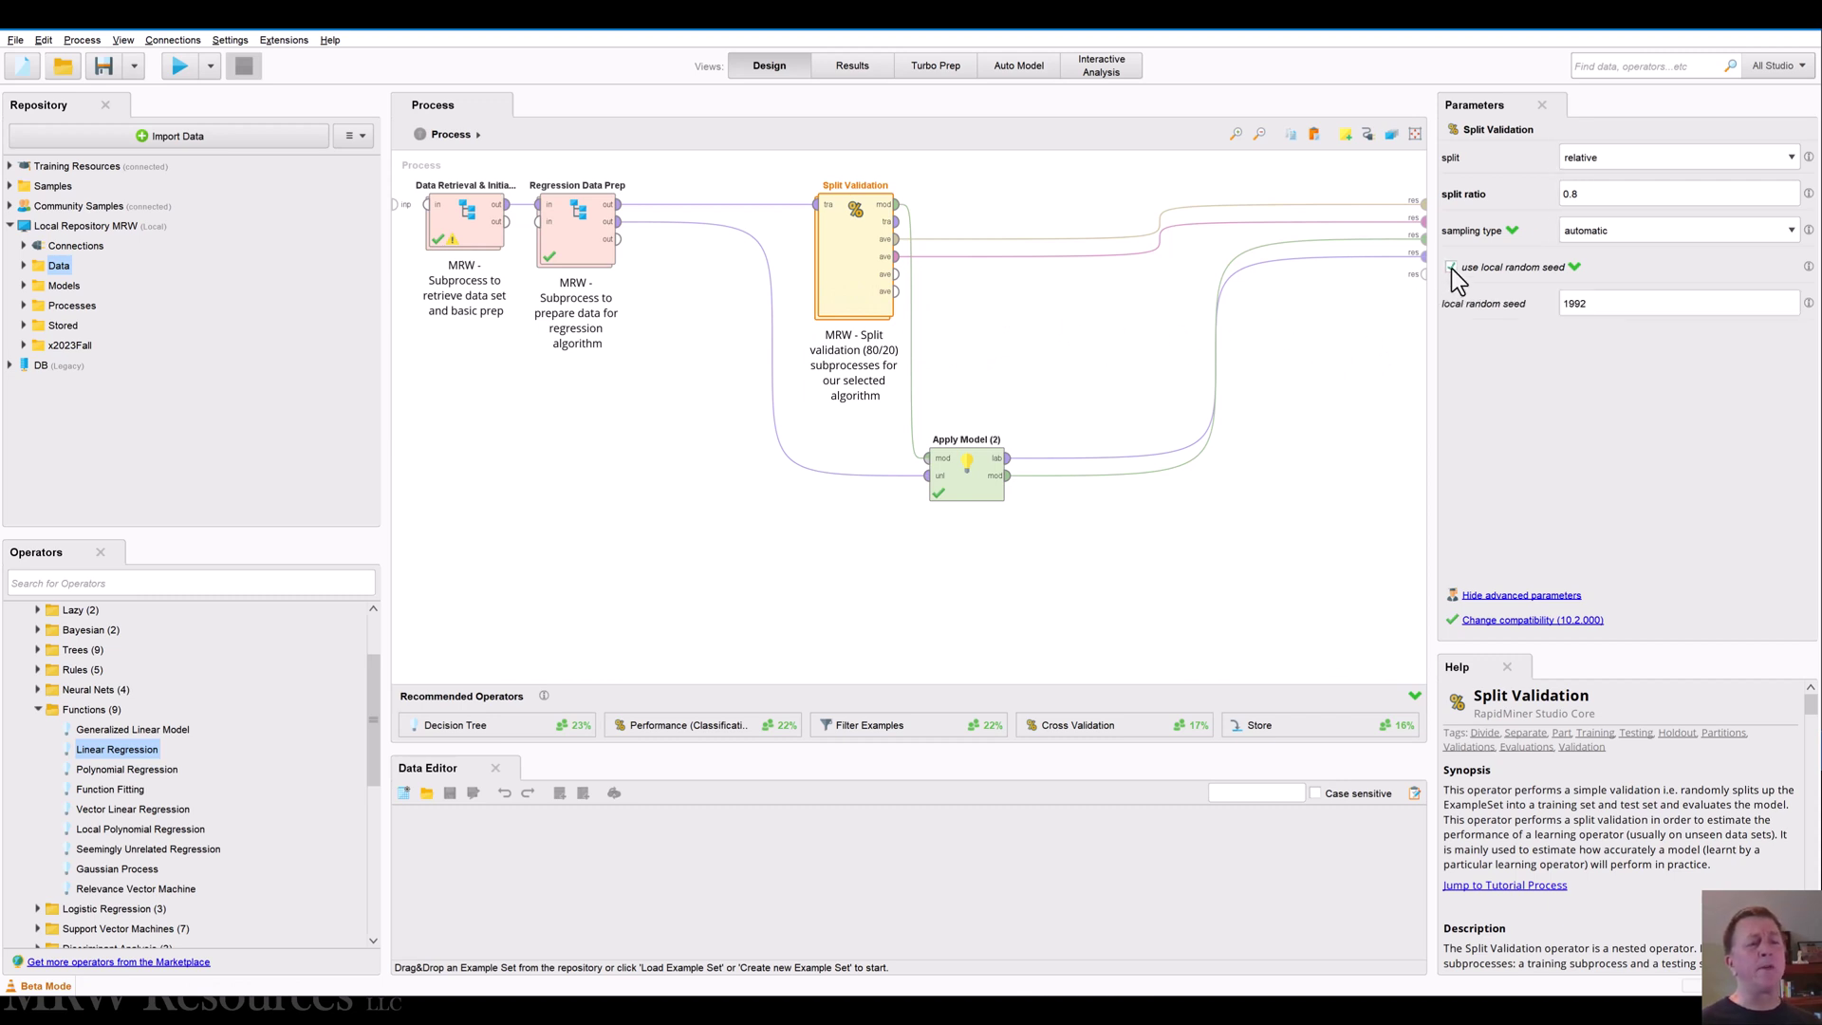
double_click(1606, 304)
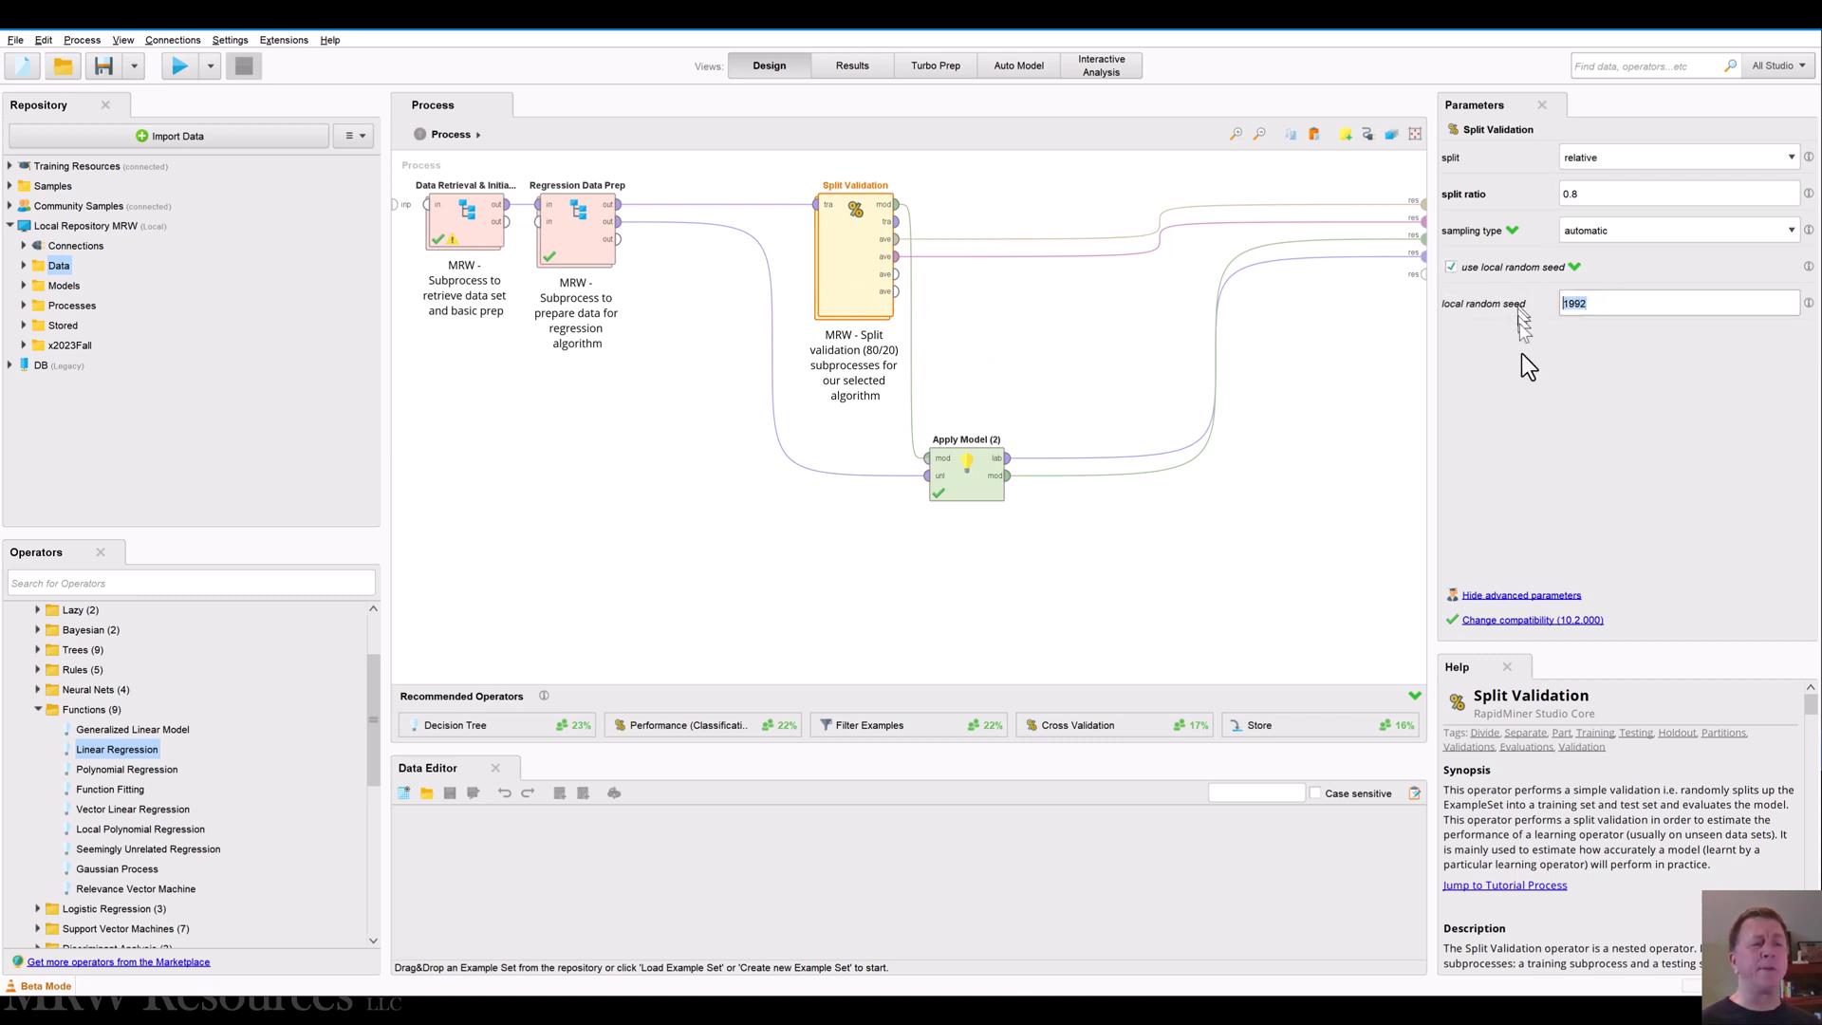
text(123)
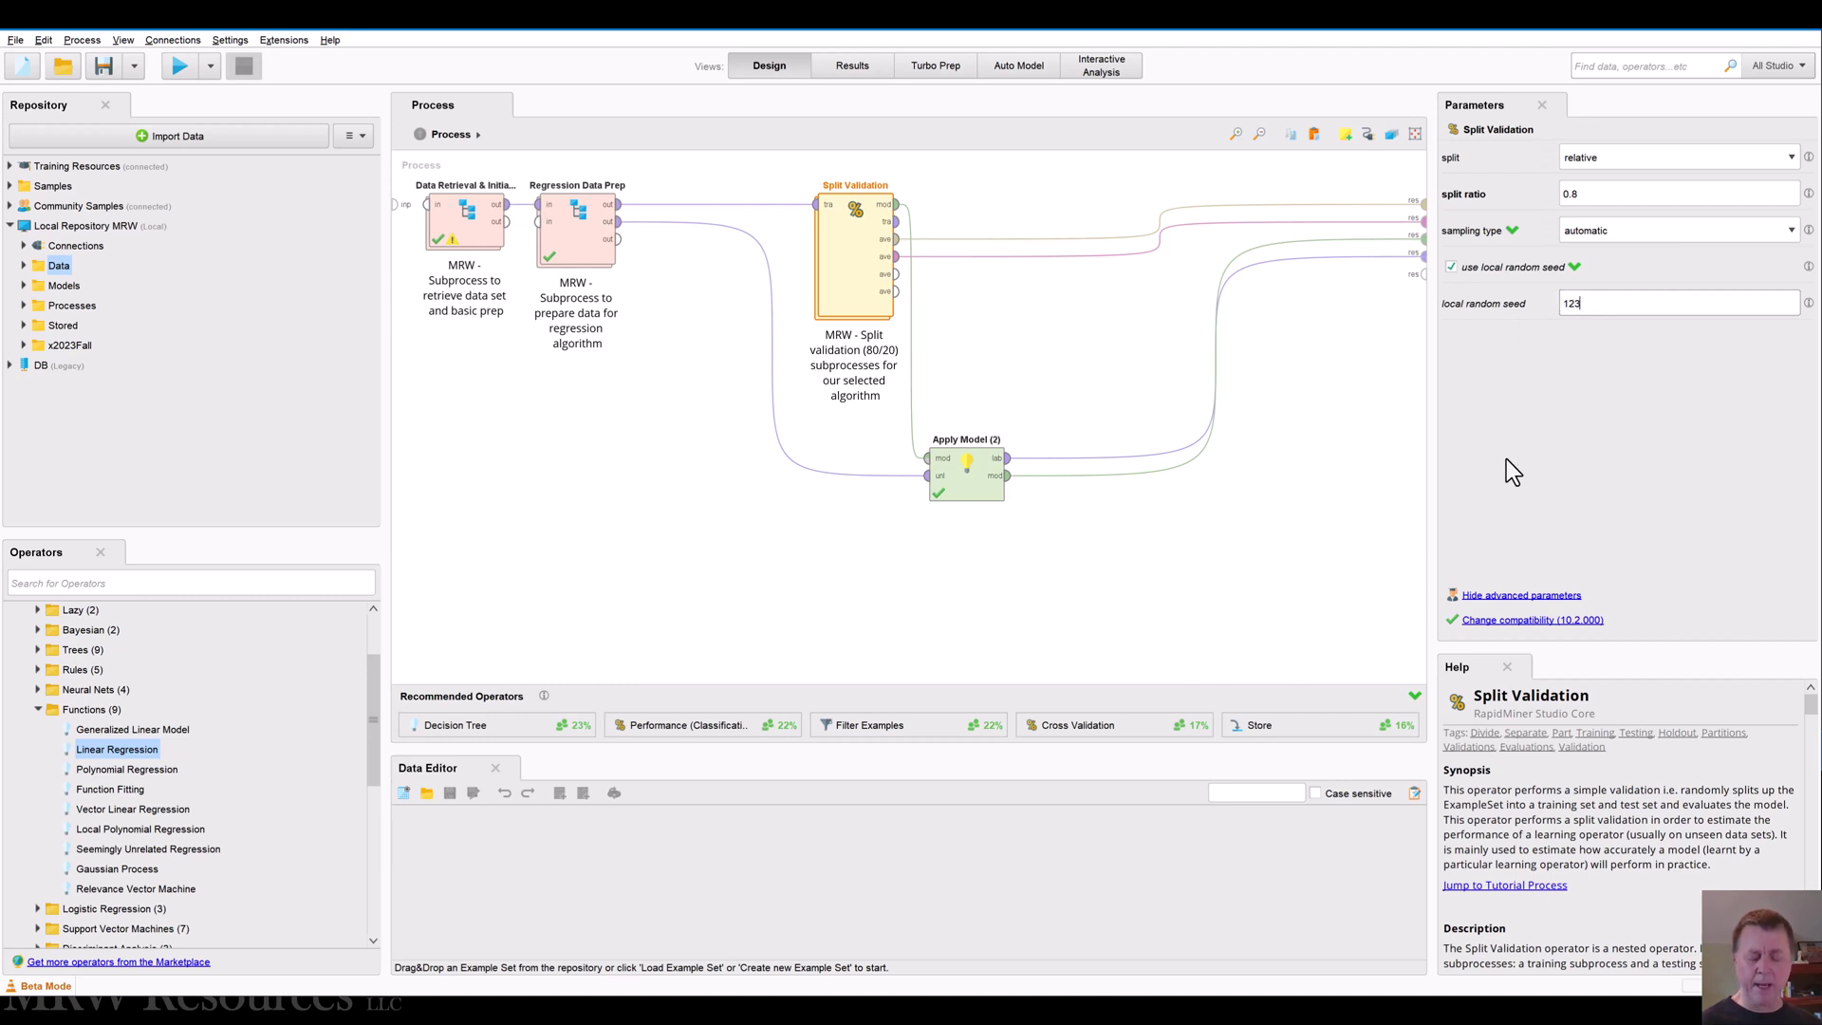
text(456)
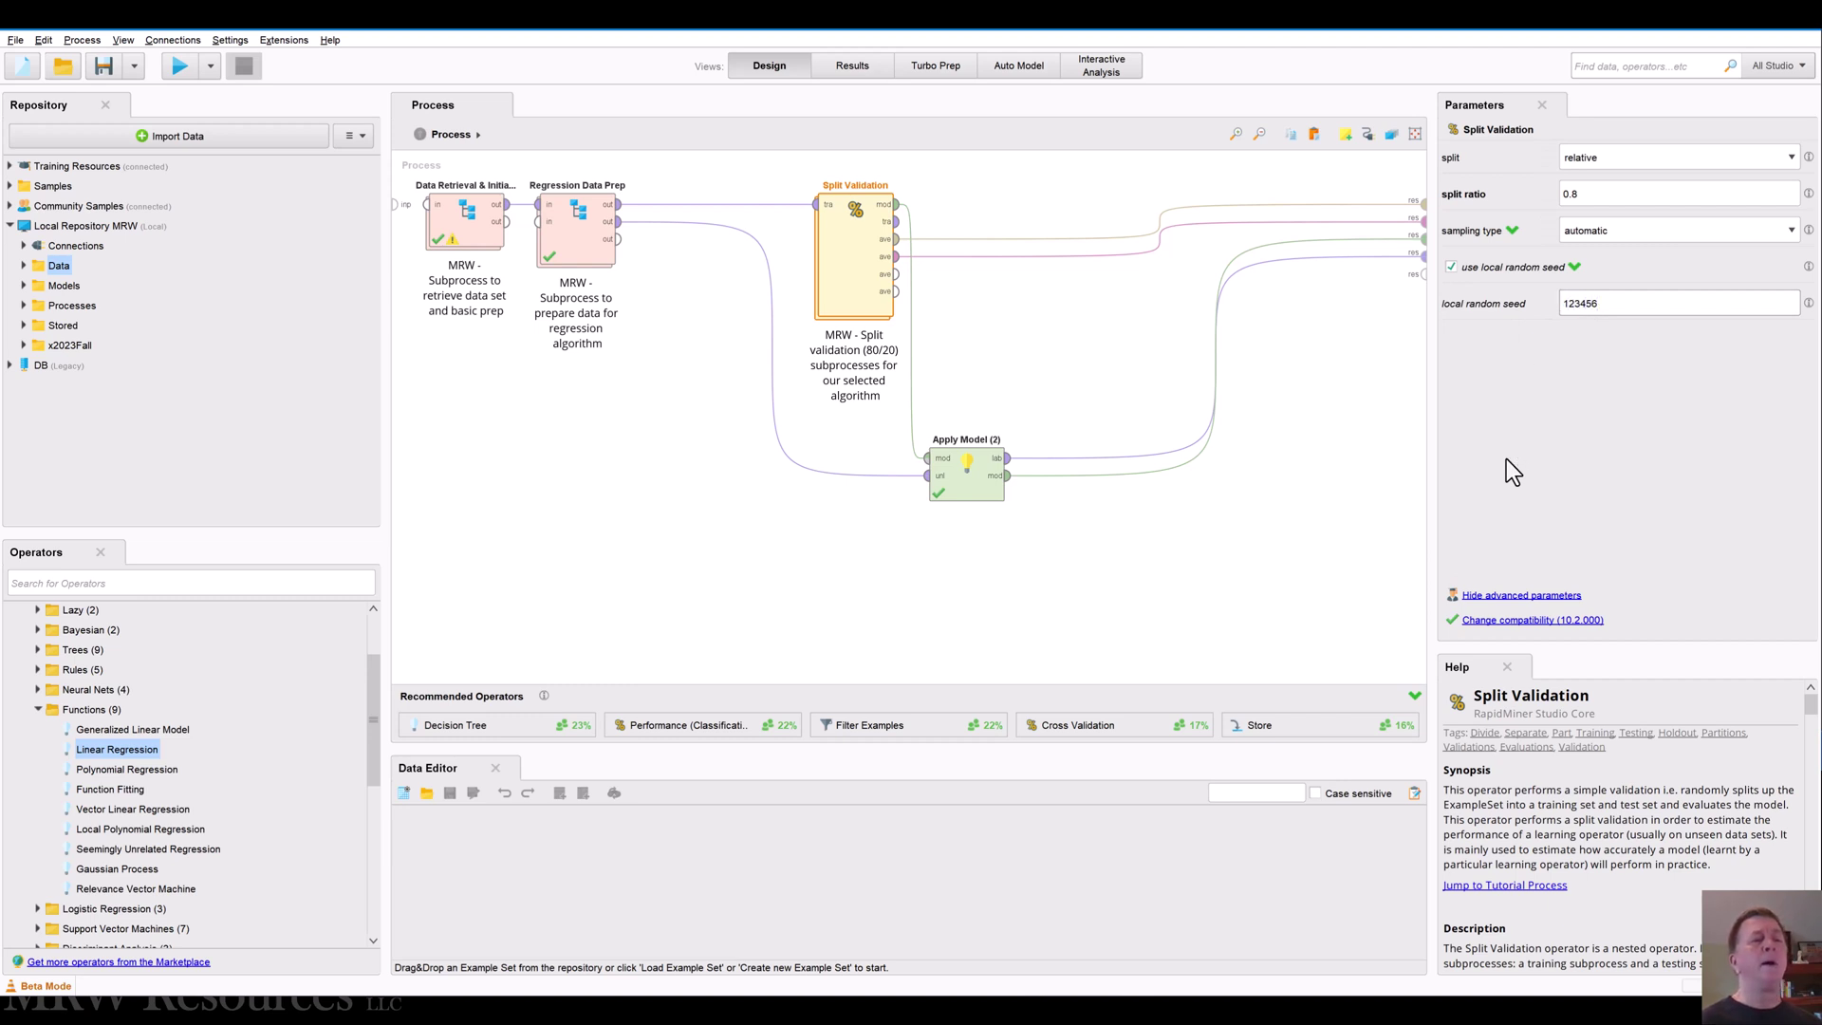
click(1338, 453)
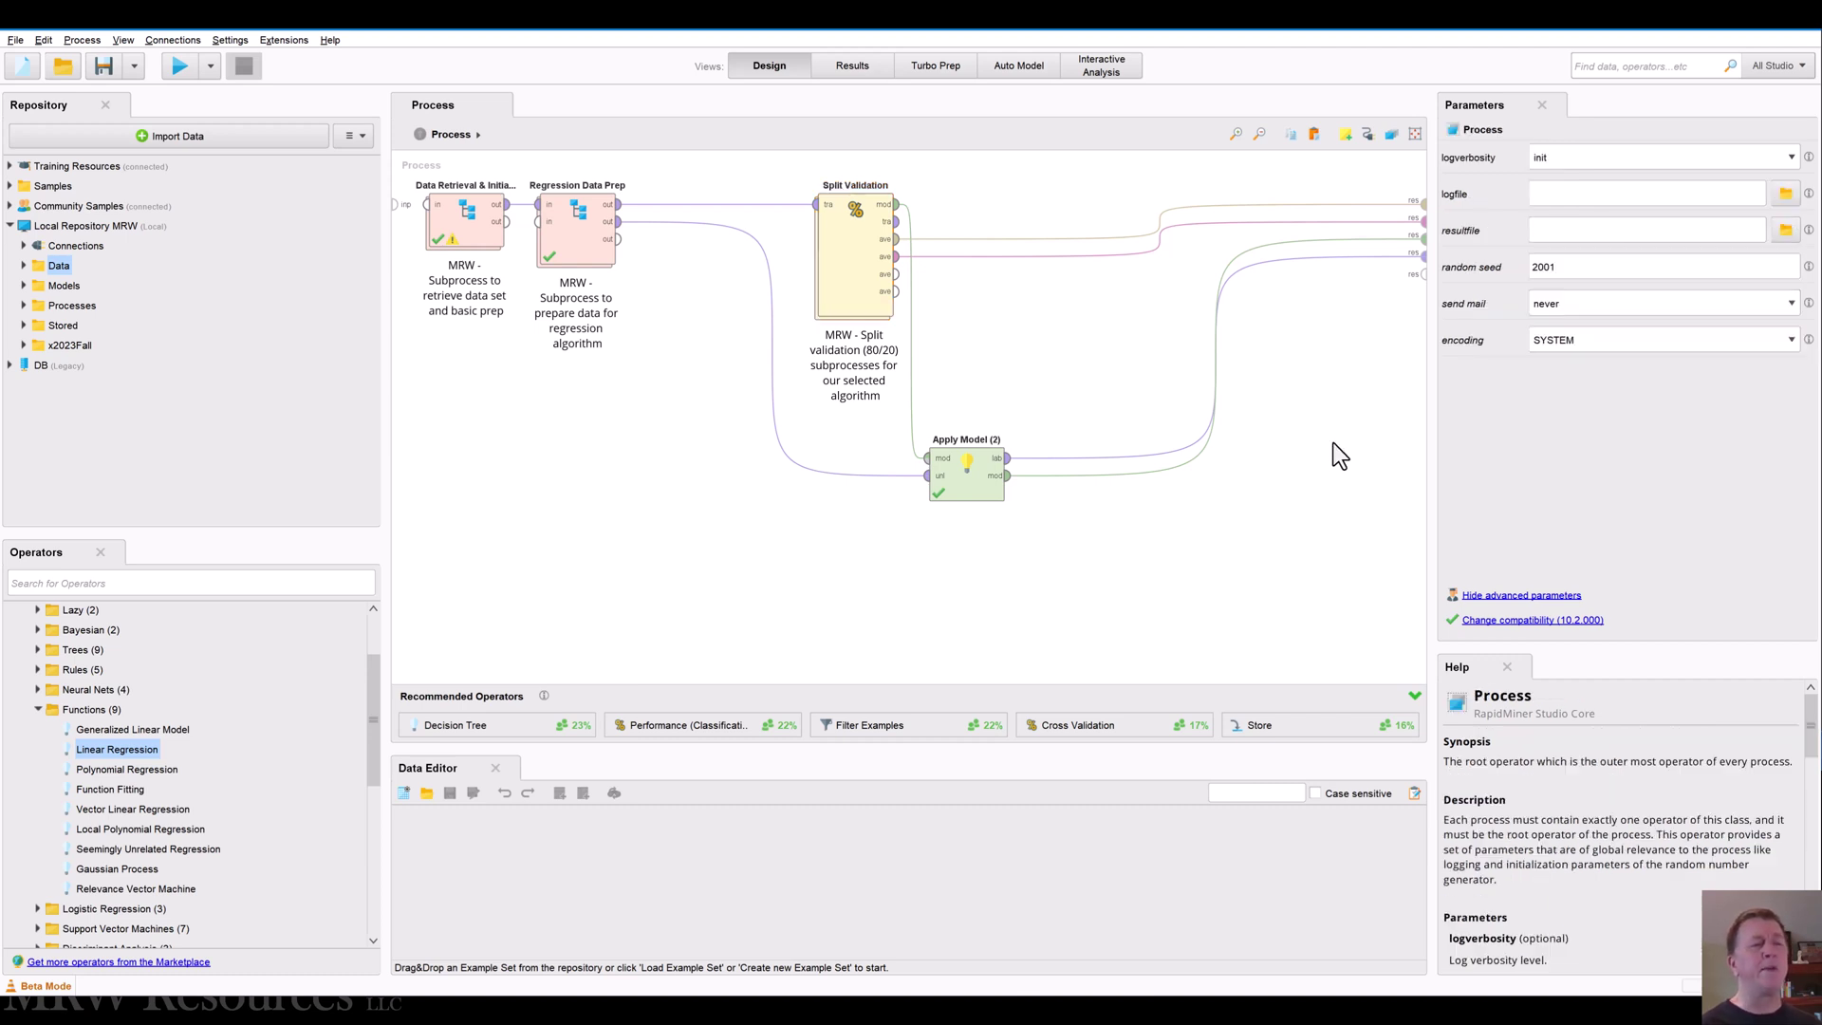
Examine the parameters of Linear Regression, Apply Model and Regression Performance inside Split Validation, and return to the top-level process
click(869, 269)
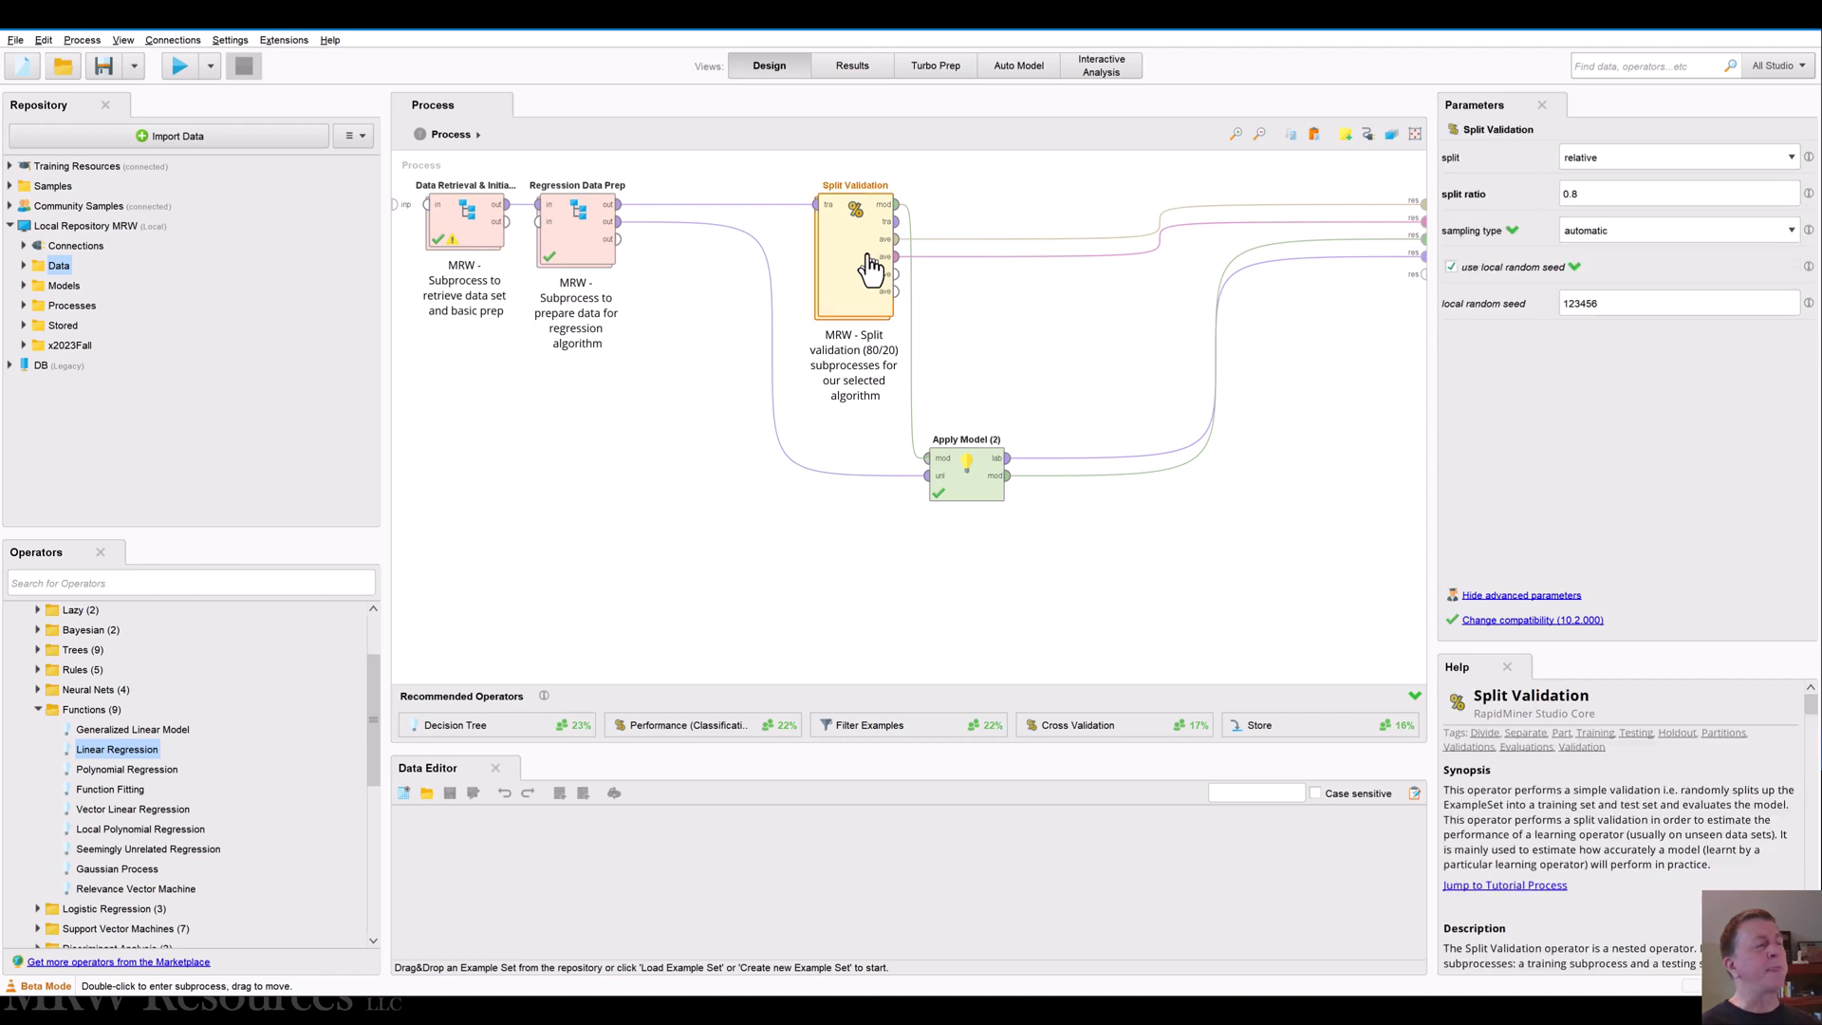
double_click(863, 266)
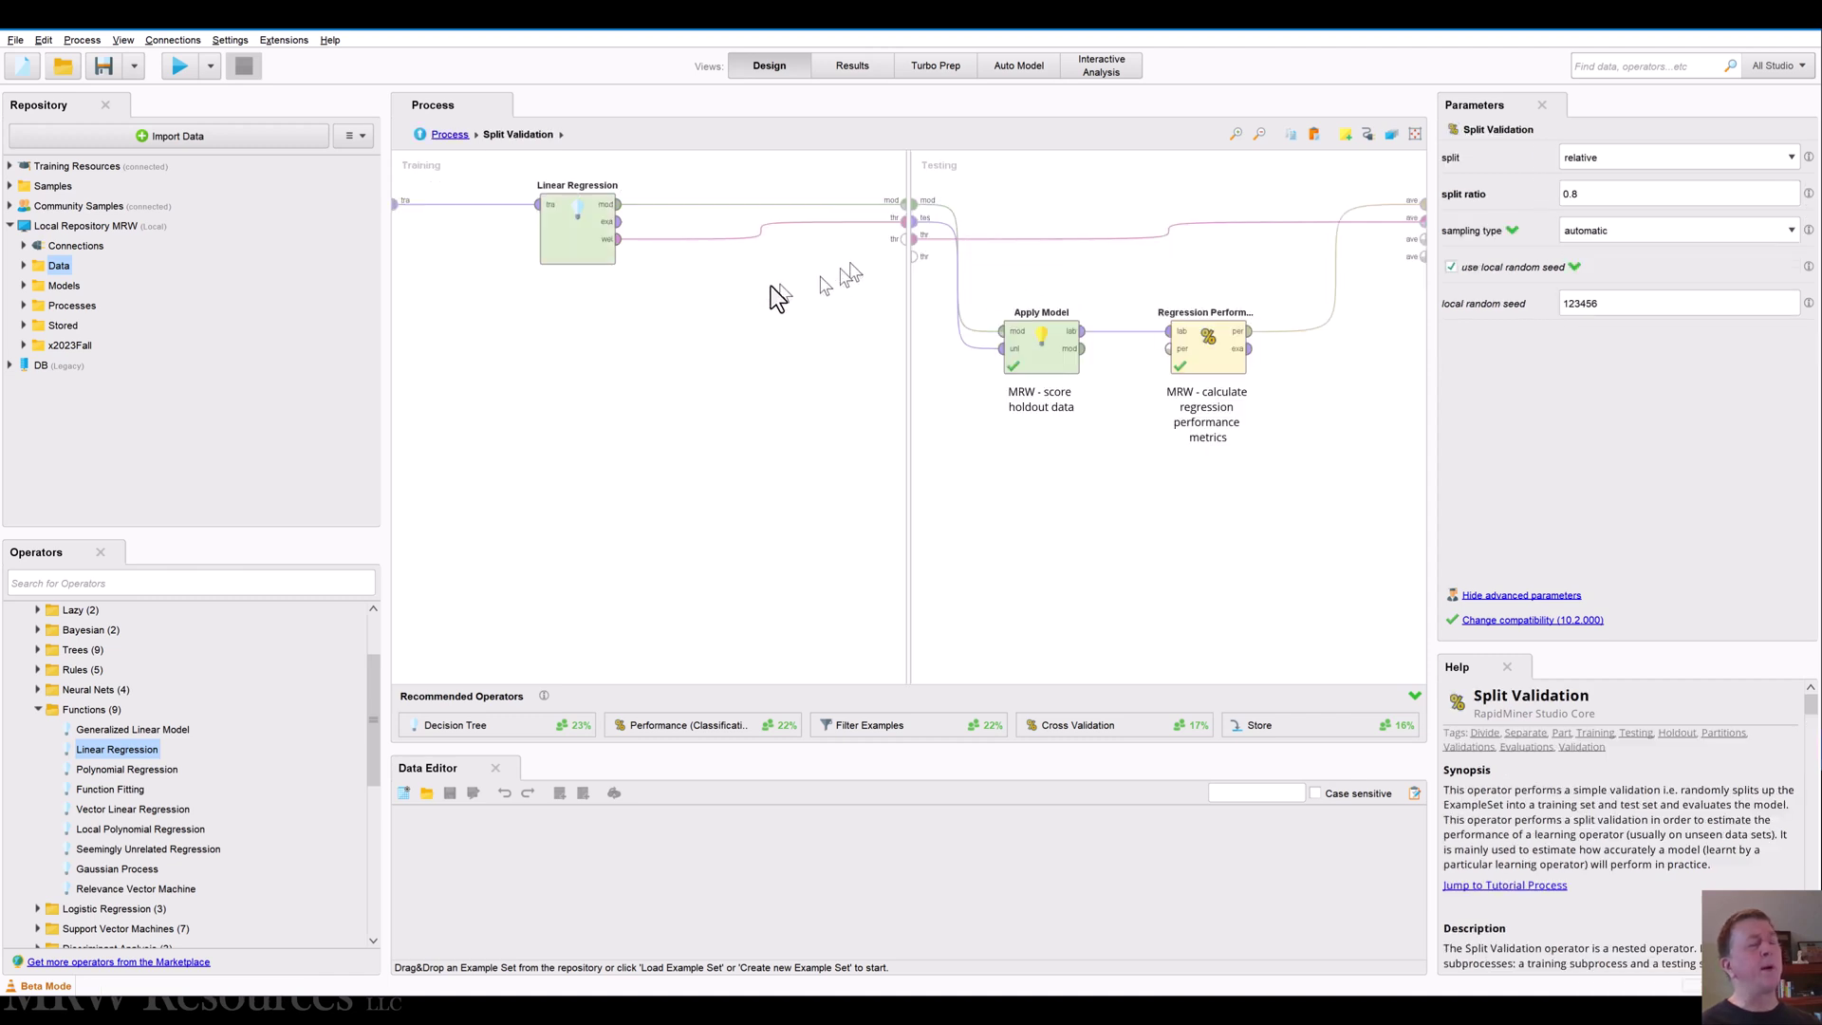
click(583, 243)
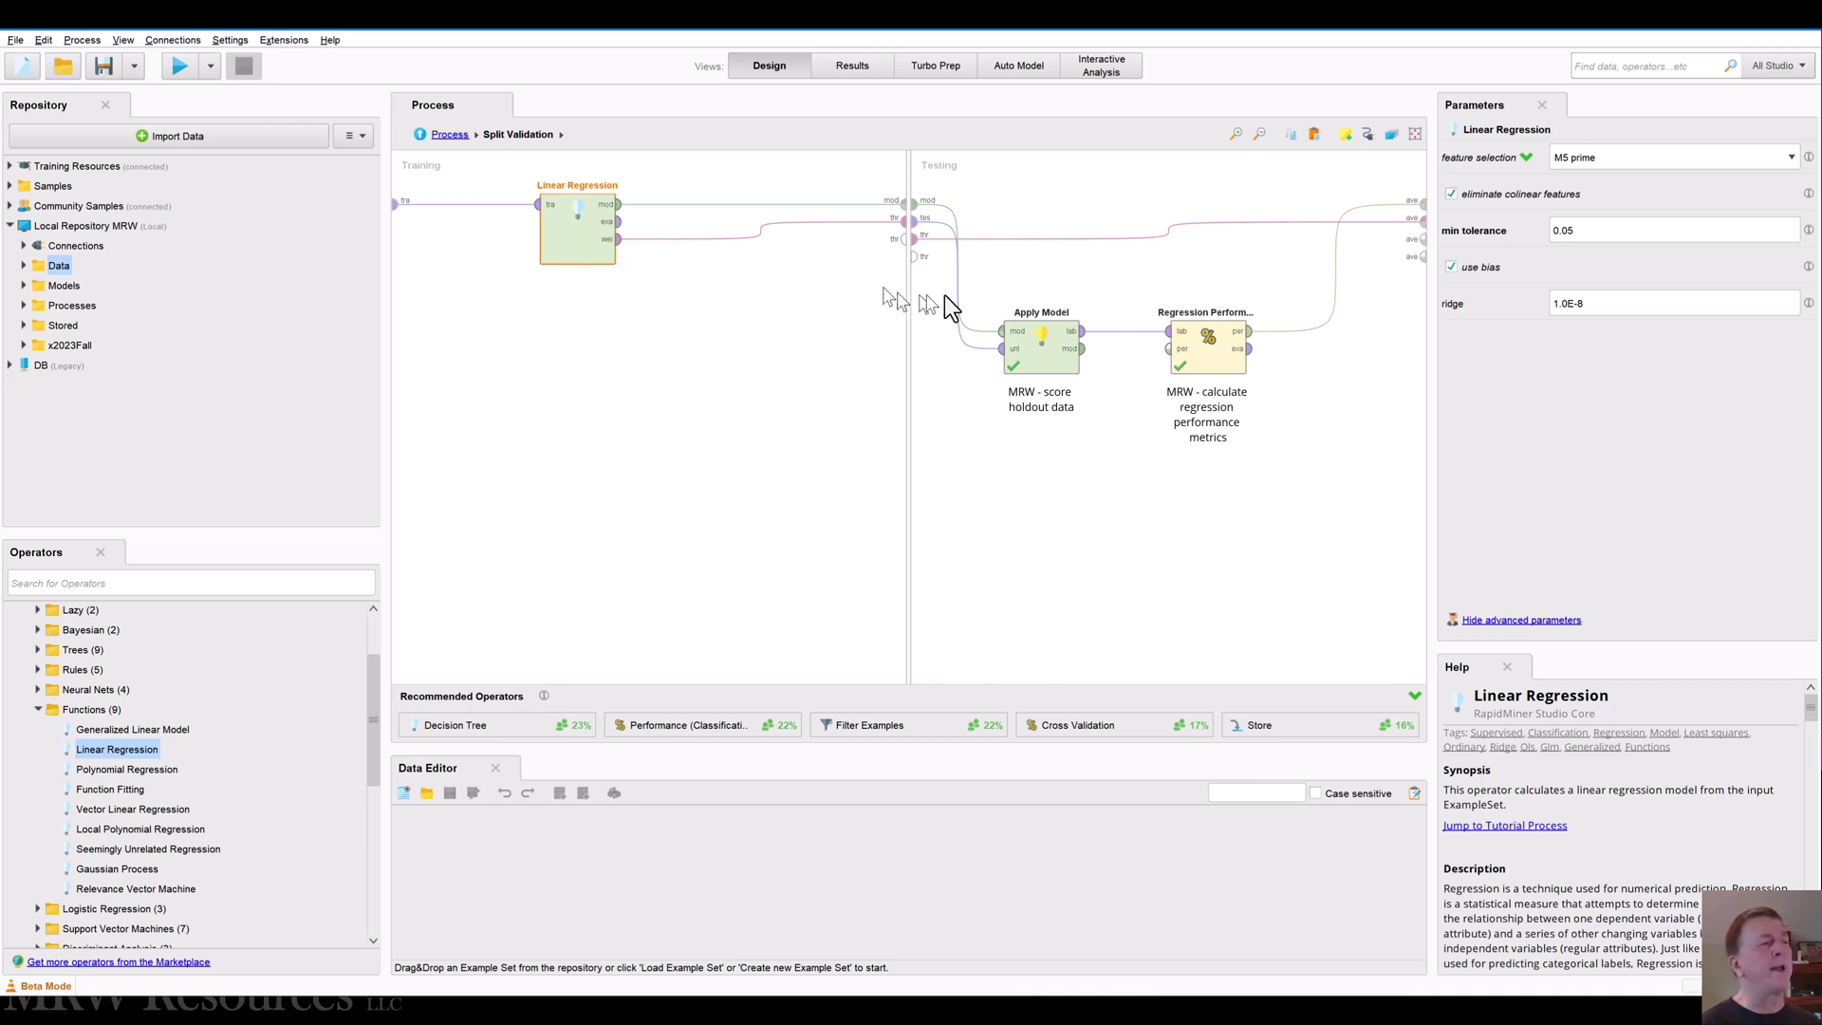
click(1060, 358)
click(1186, 359)
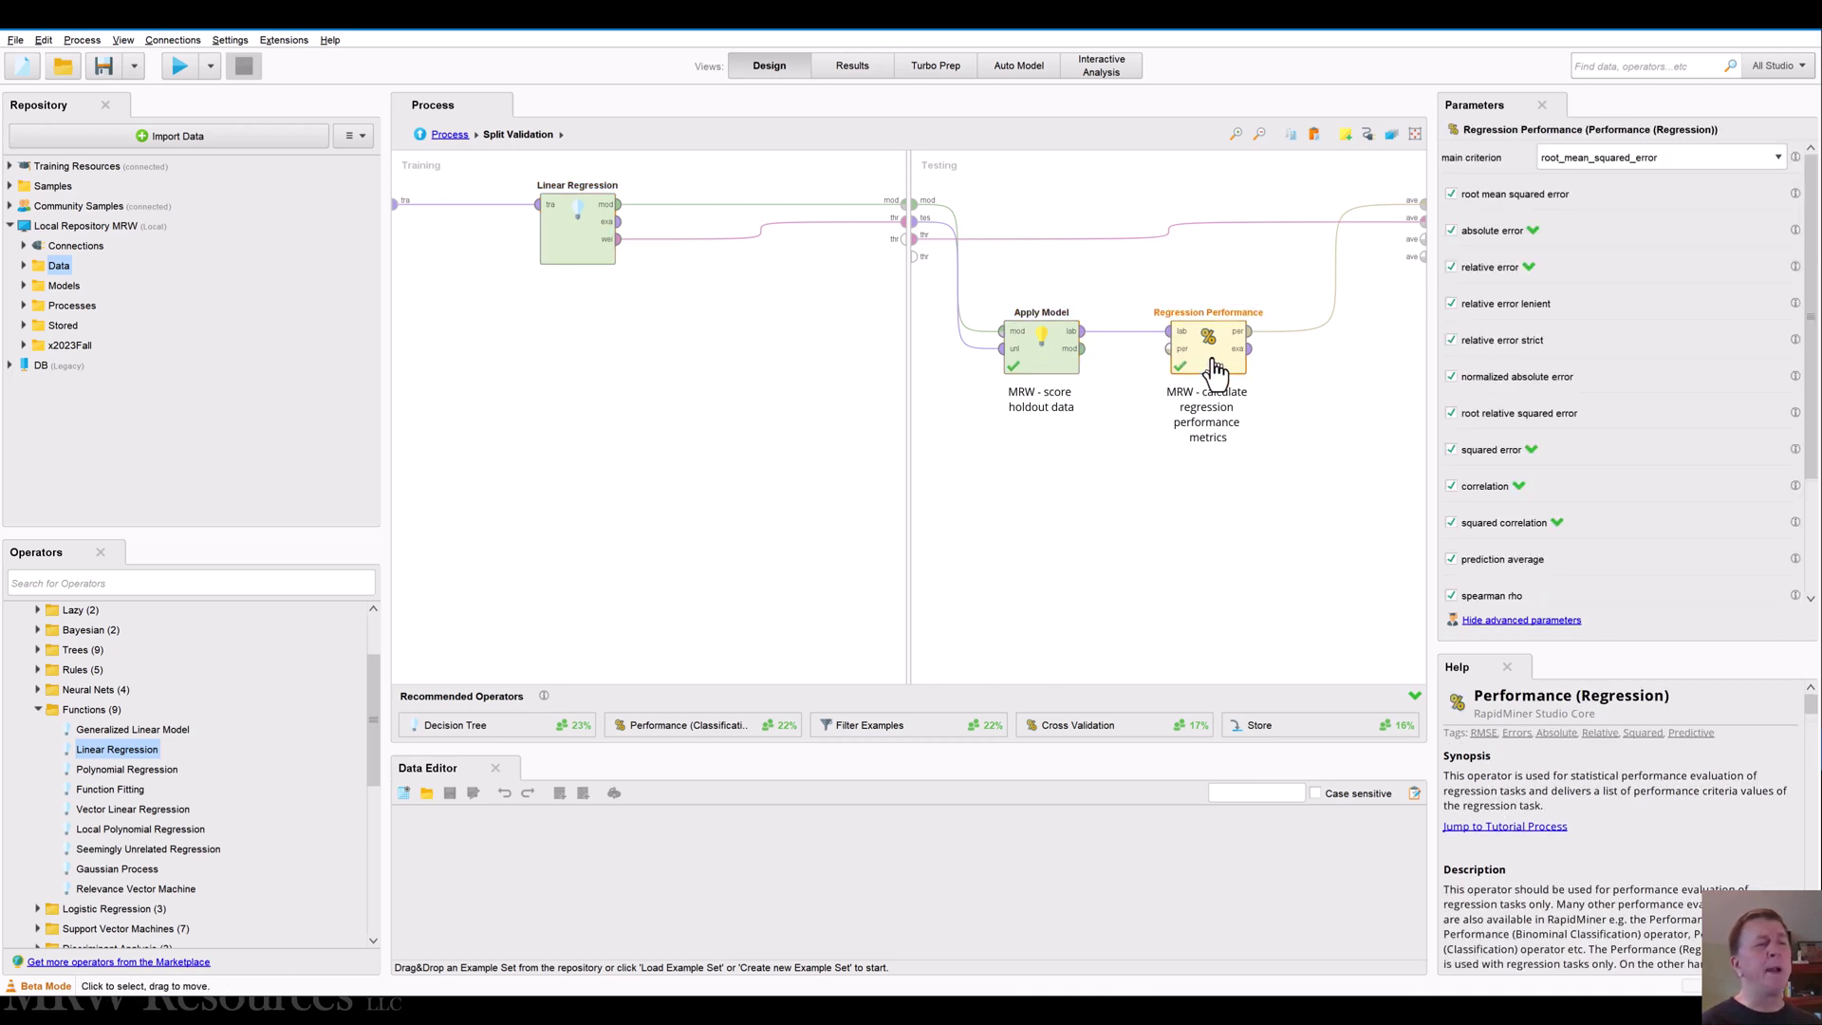
scroll(1603, 513, down, 2)
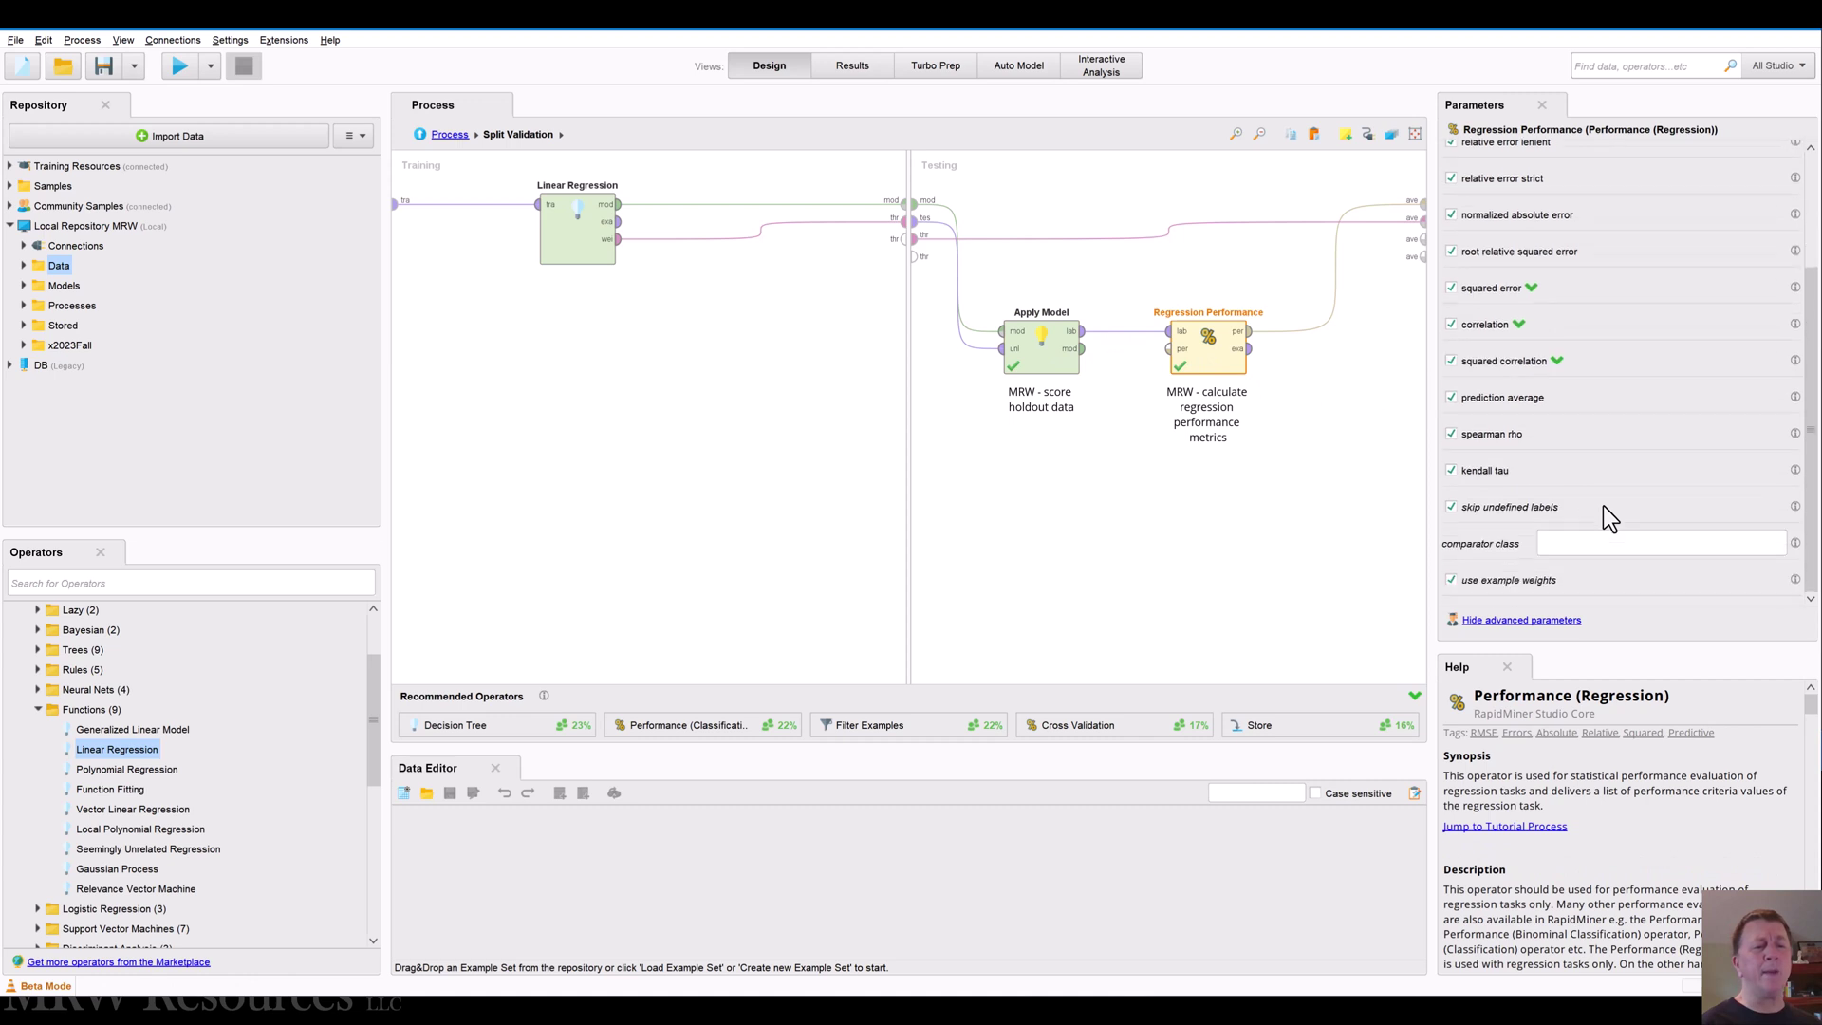
scroll(1607, 516, up, 2)
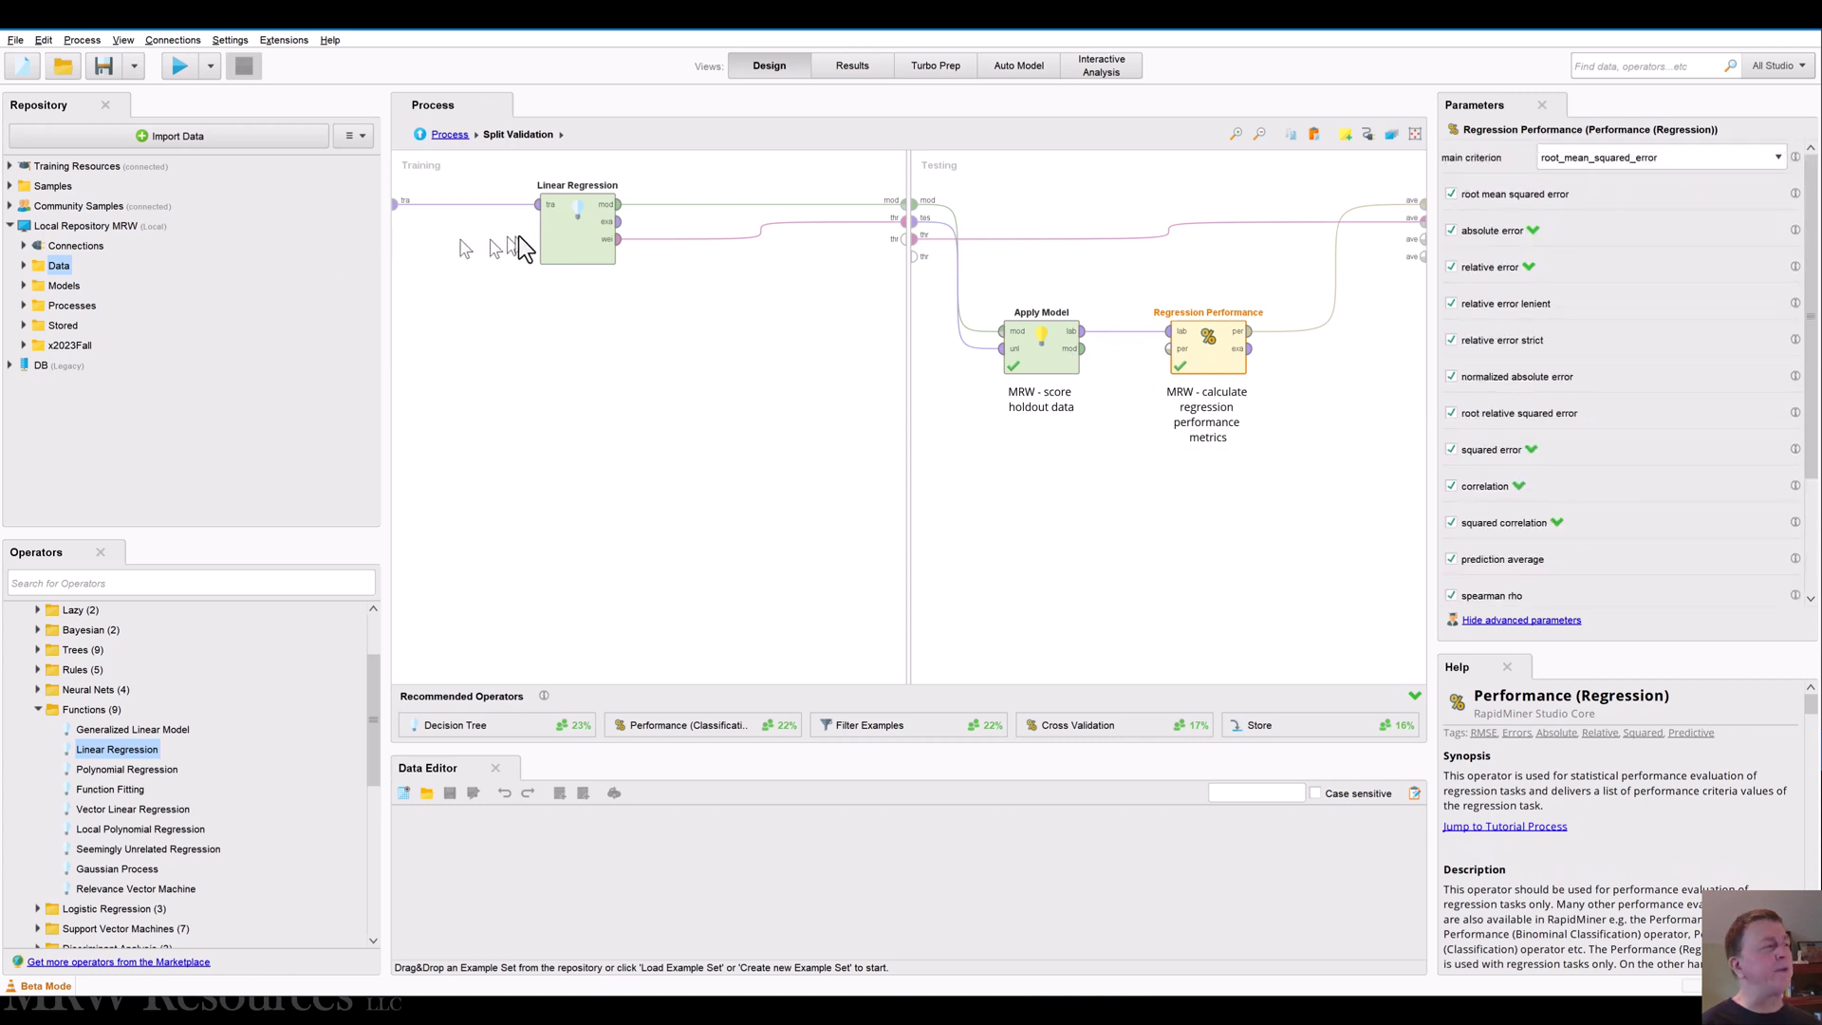
click(555, 248)
double_click(630, 546)
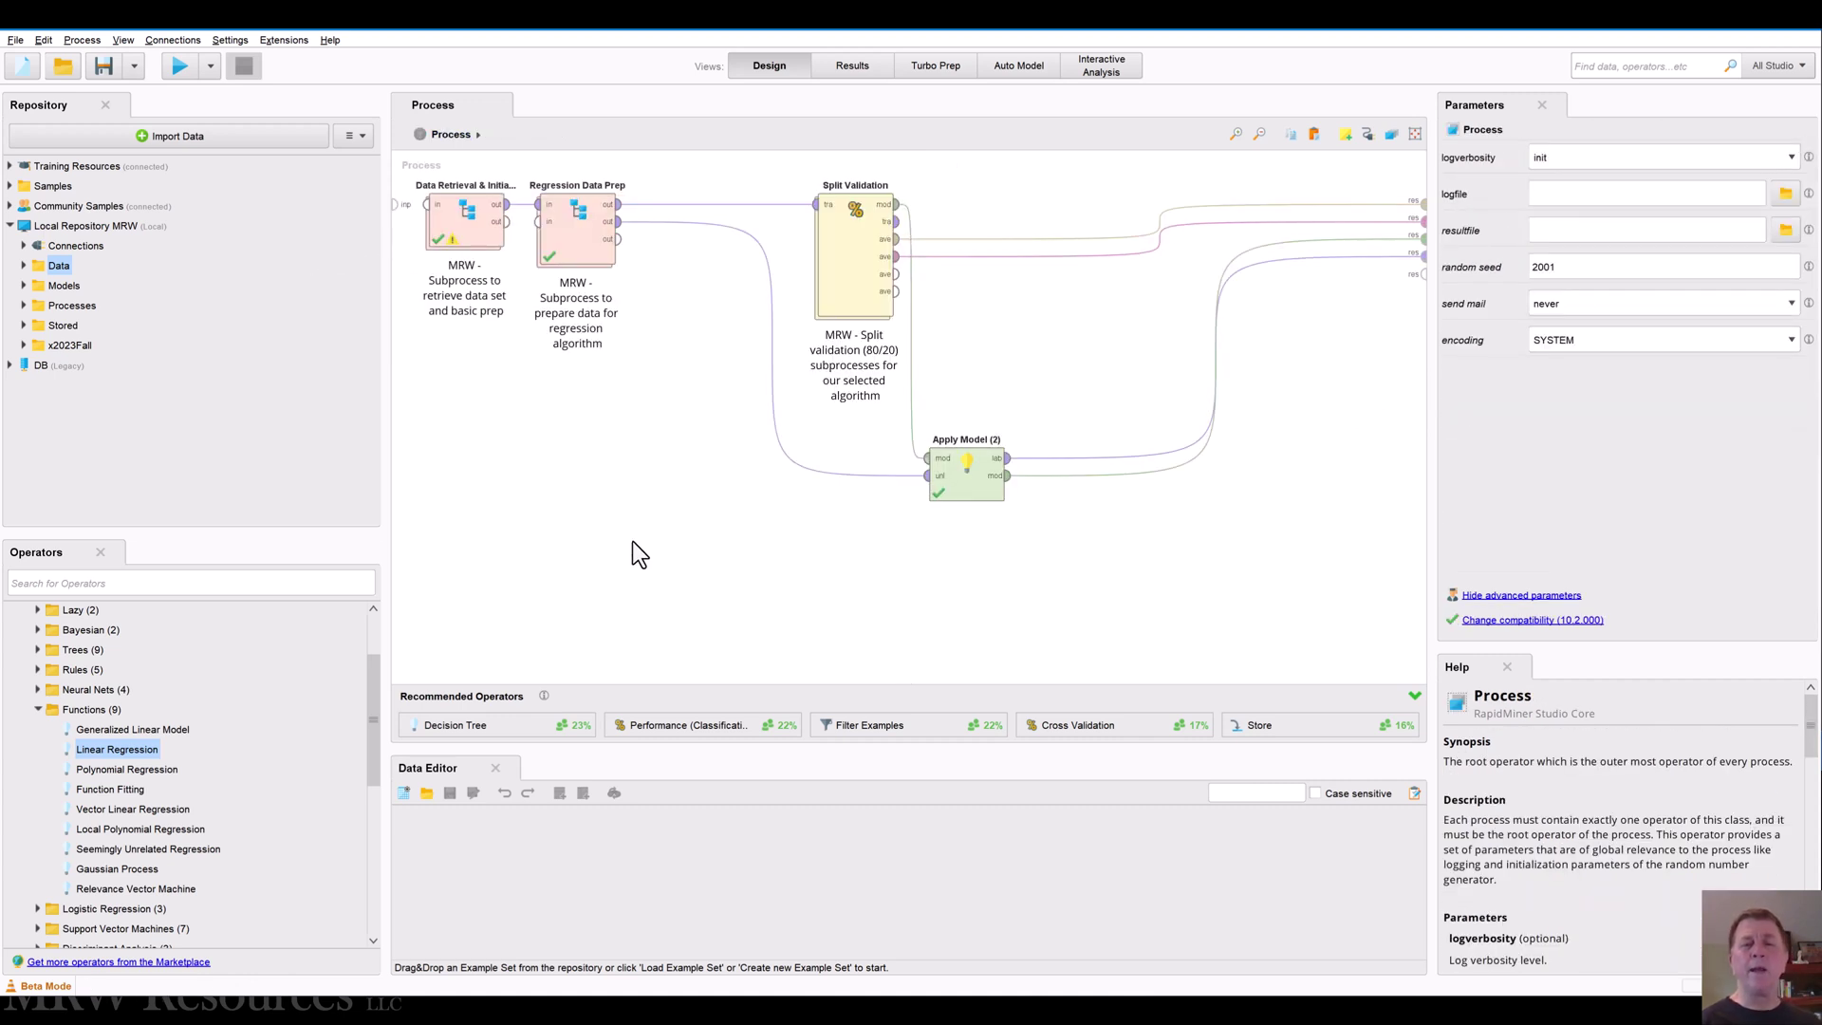